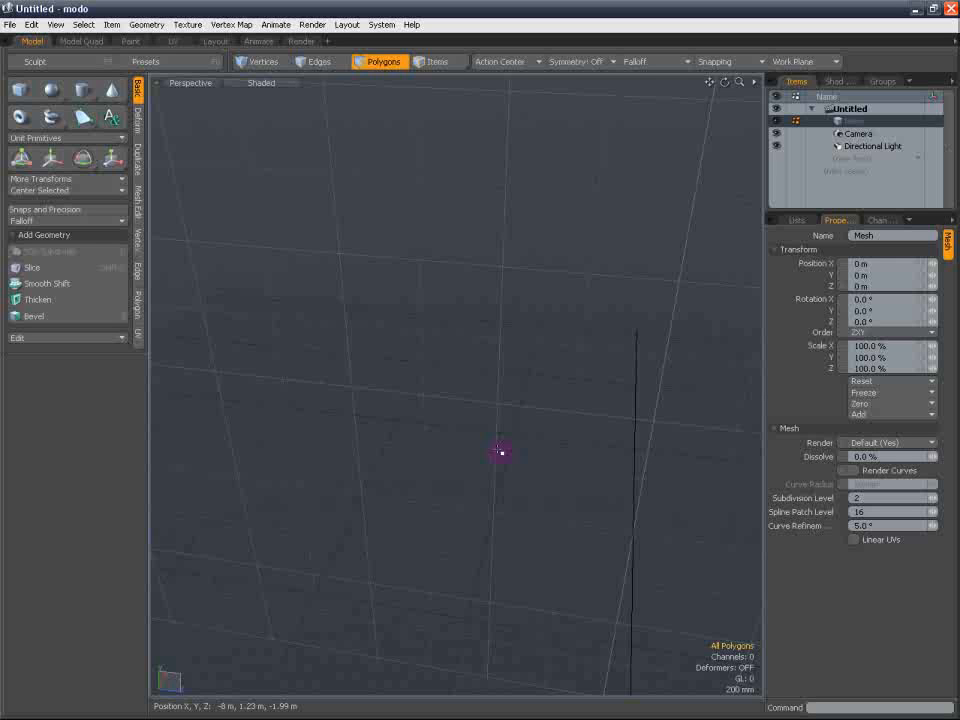
Switch to the iPod Nano folder in Windows Explorer
alt+drag(476, 394, 359, 423)
alt+shift+drag(491, 332, 444, 433)
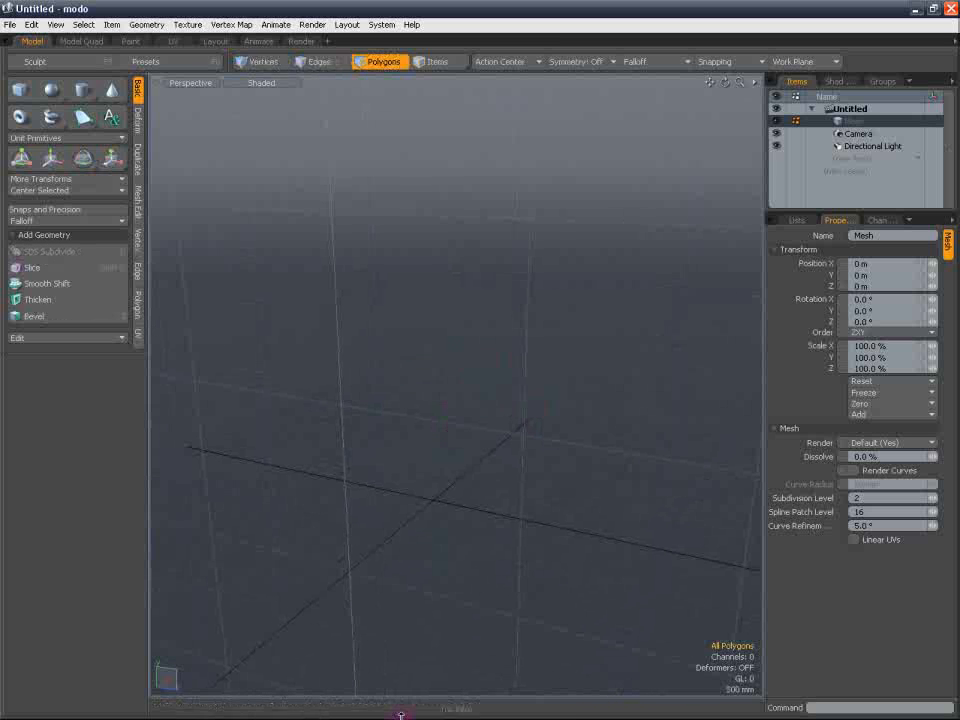
right_click(422, 718)
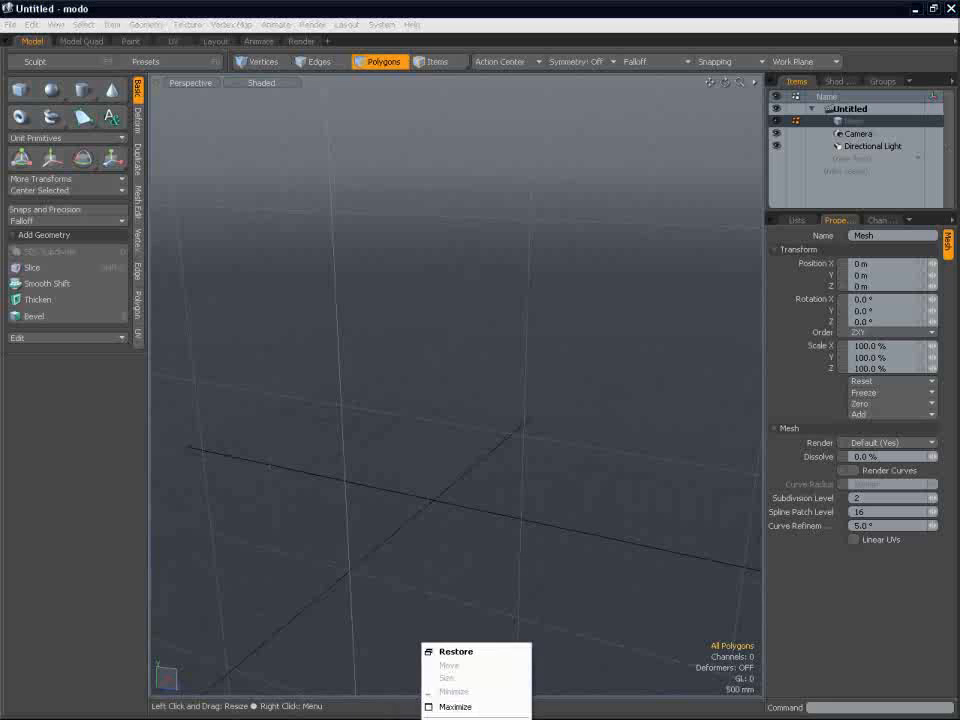
click(440, 718)
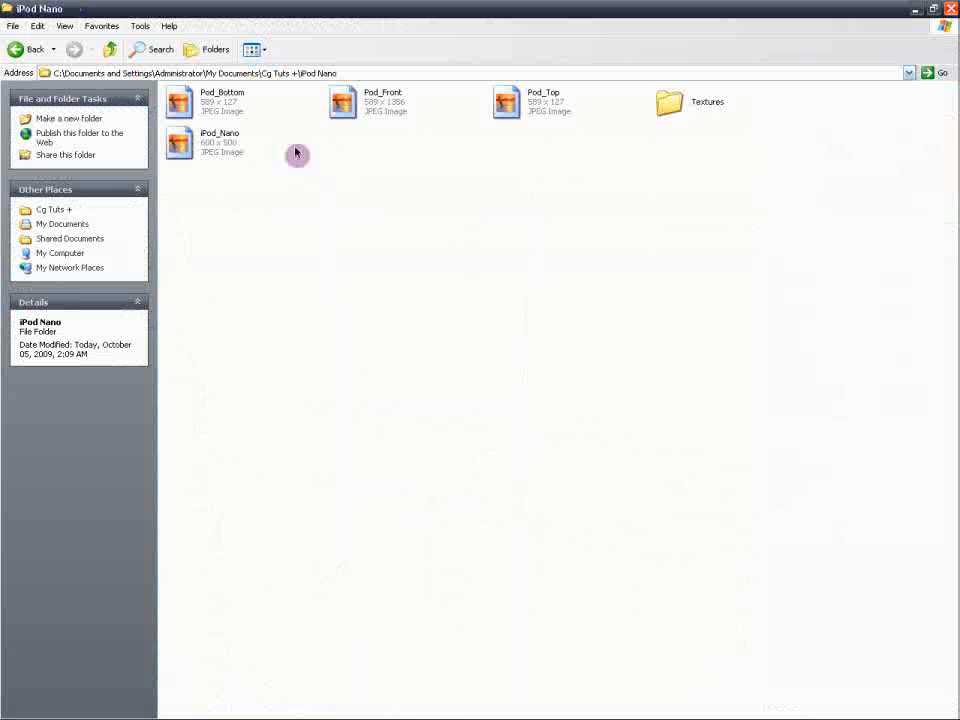
Preview the Pod_Bottom, Pod_Front and Pod_Top reference images in the iPod Nano folder
click(238, 114)
click(352, 118)
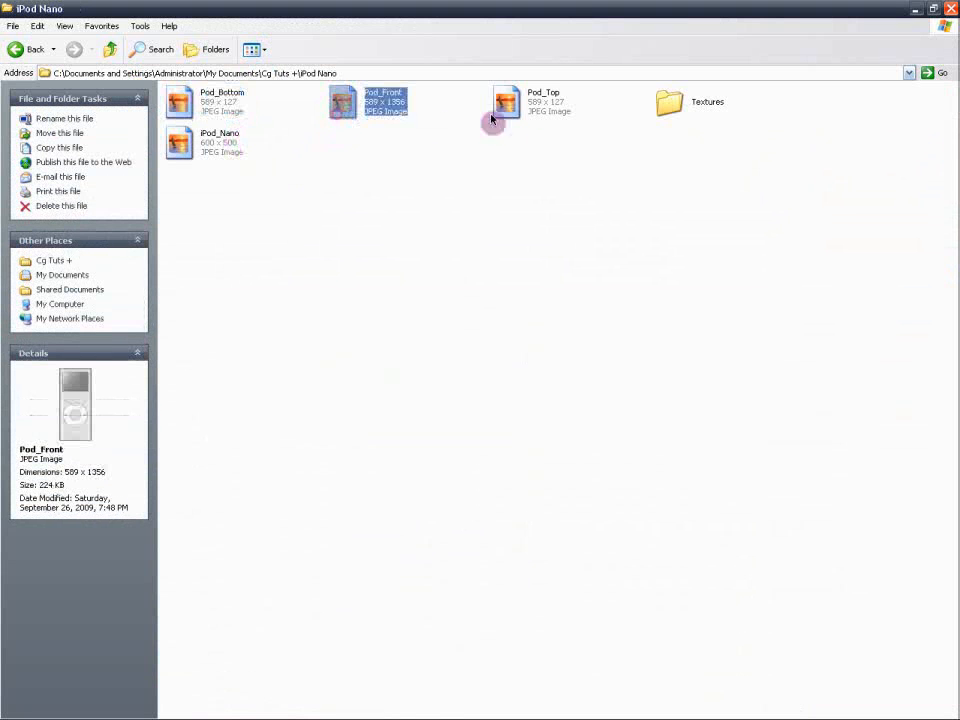
click(515, 117)
click(225, 100)
click(382, 100)
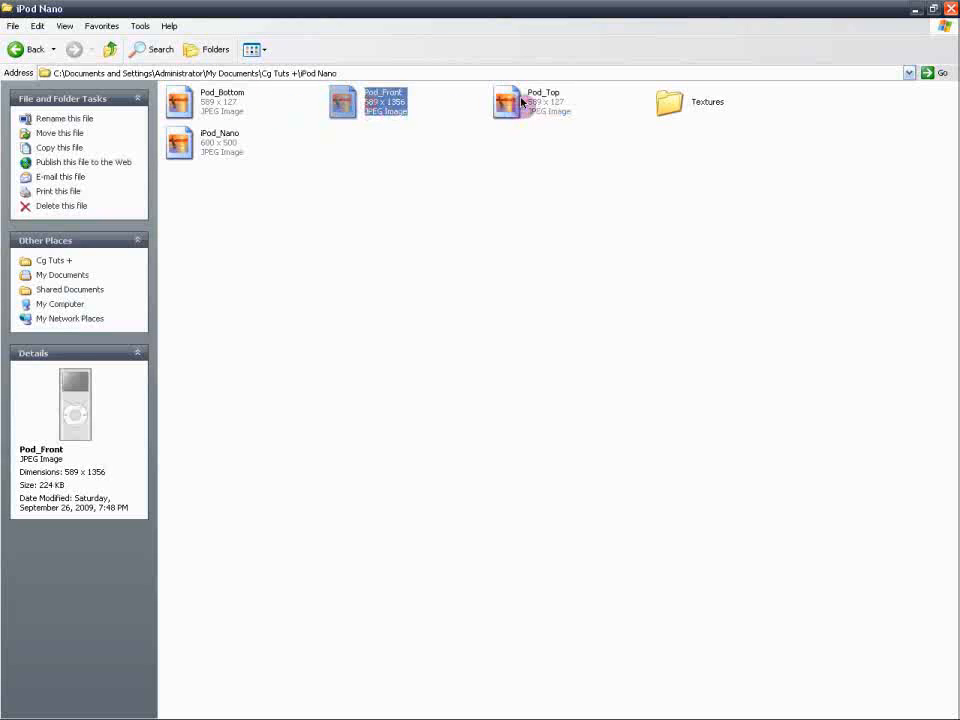
click(514, 103)
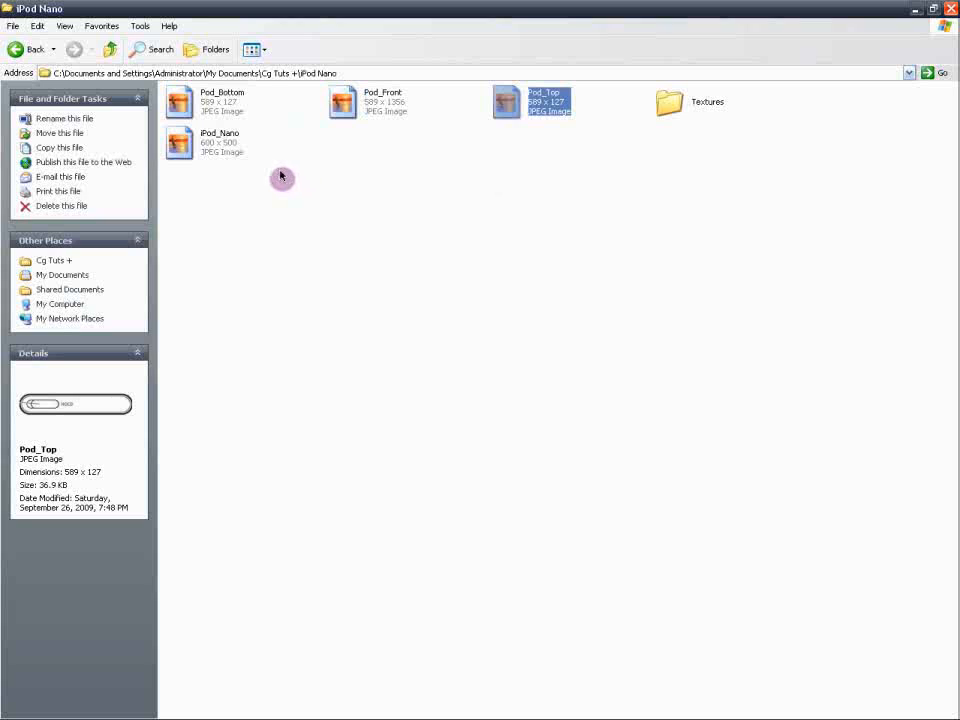
Open the iPod_Nano picture to view the target render and close the viewer
double_click(229, 152)
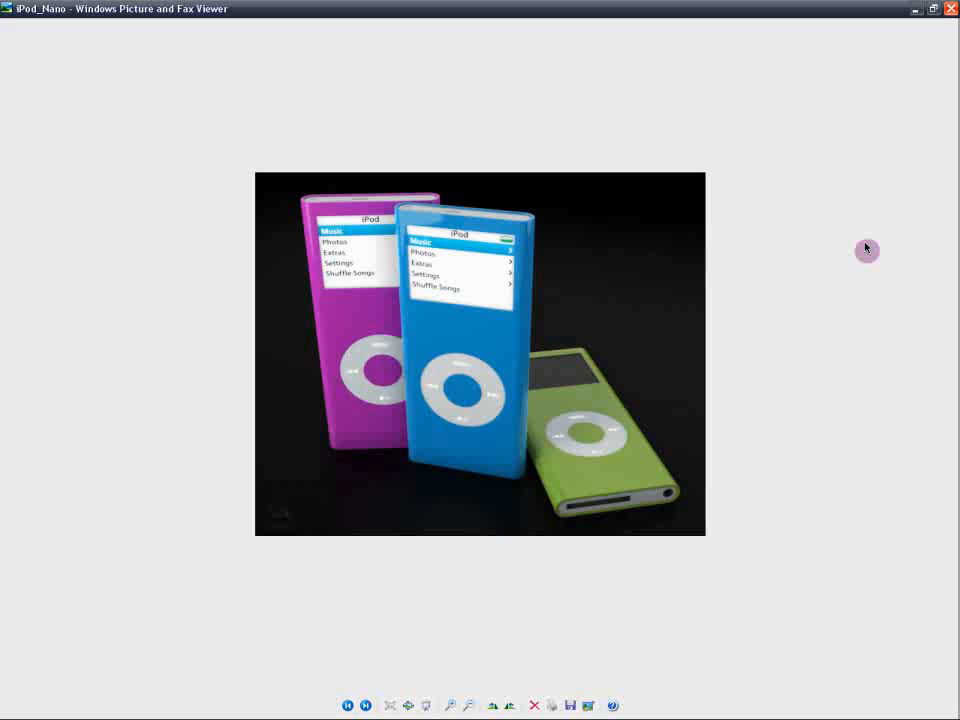
click(952, 8)
click(403, 390)
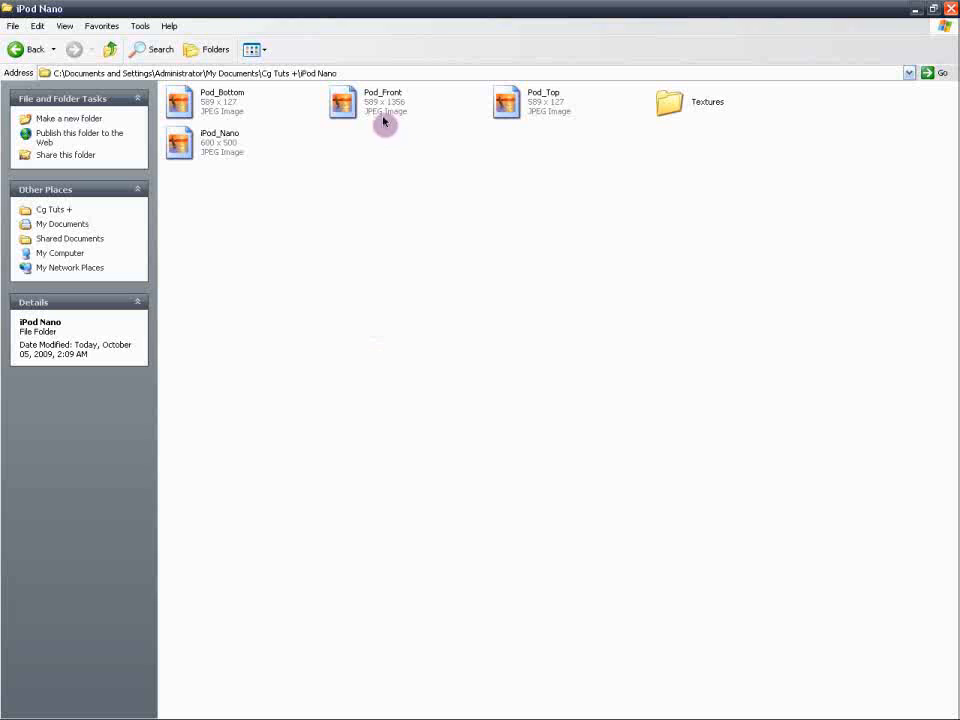
Check the bottom, front and top blueprint images once more through their file previews
click(242, 112)
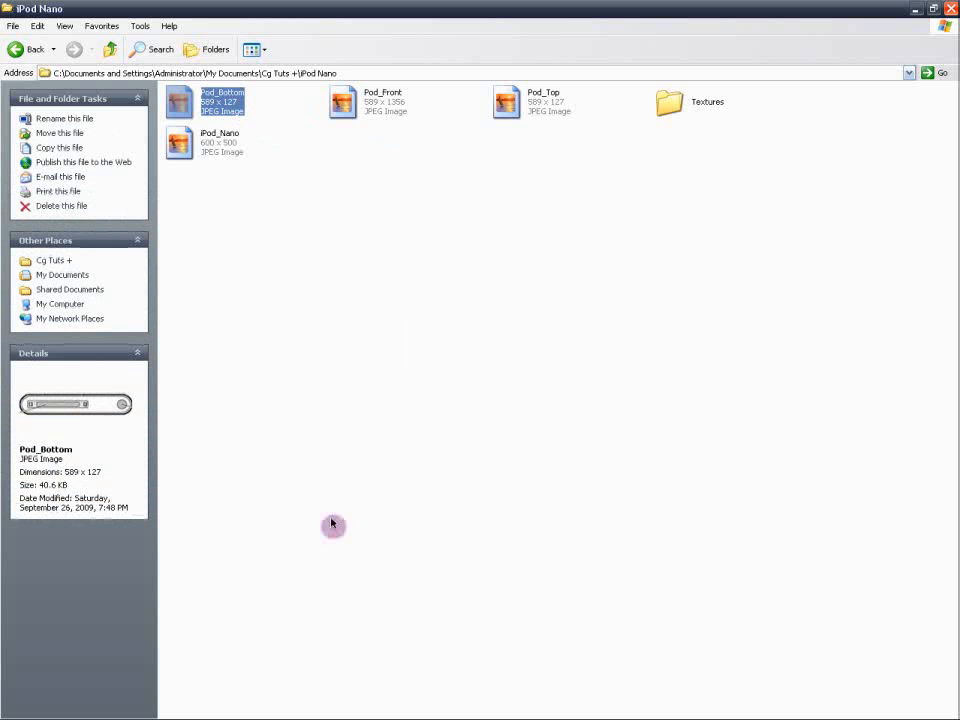
click(350, 100)
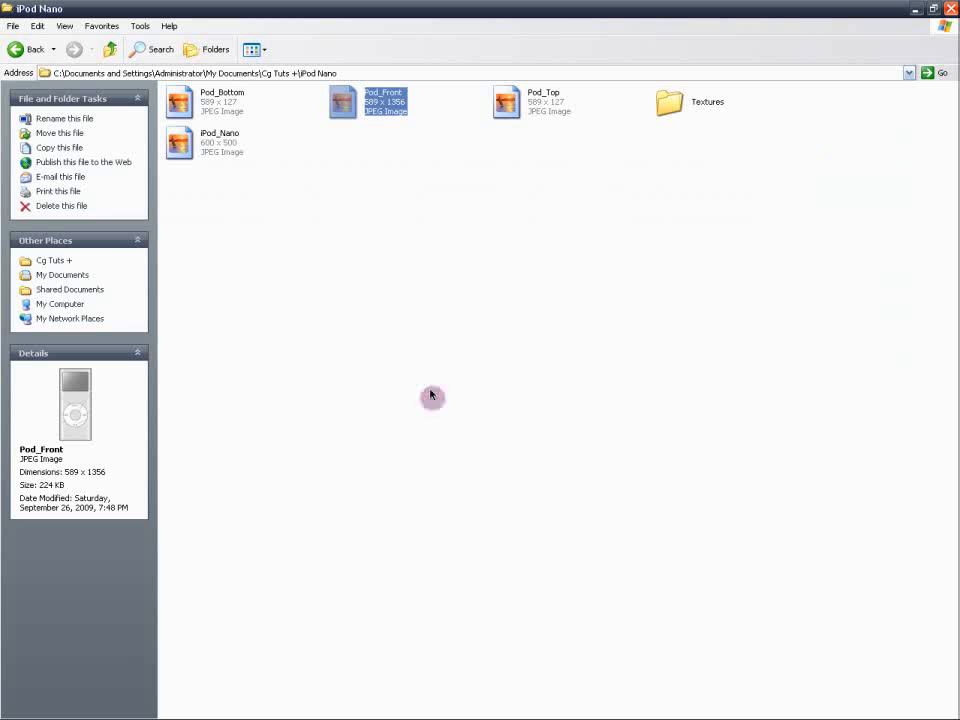
click(530, 112)
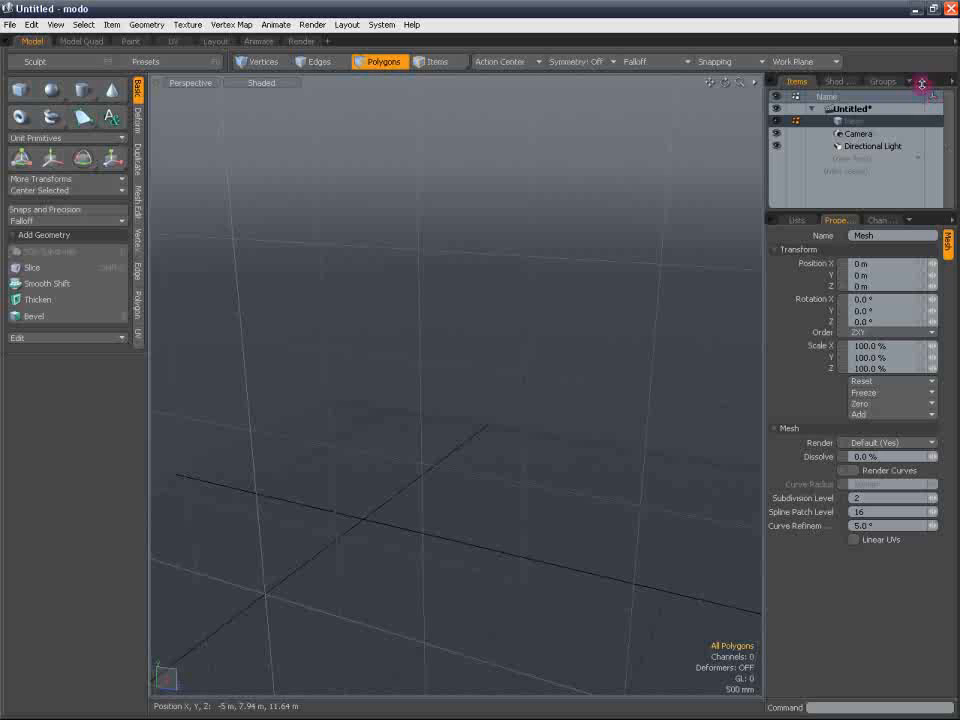
Switch back to modo and add a backdrop item to the scene
alt+shift+drag(591, 383, 555, 362)
alt+shift+drag(490, 362, 513, 324)
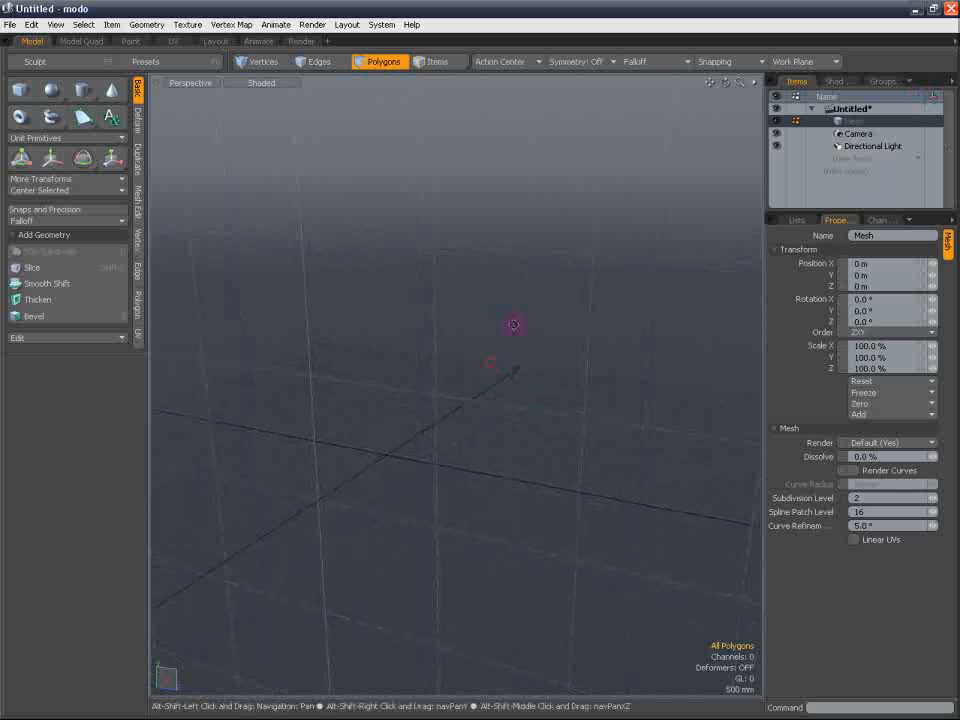
drag(852, 212, 849, 246)
click(876, 158)
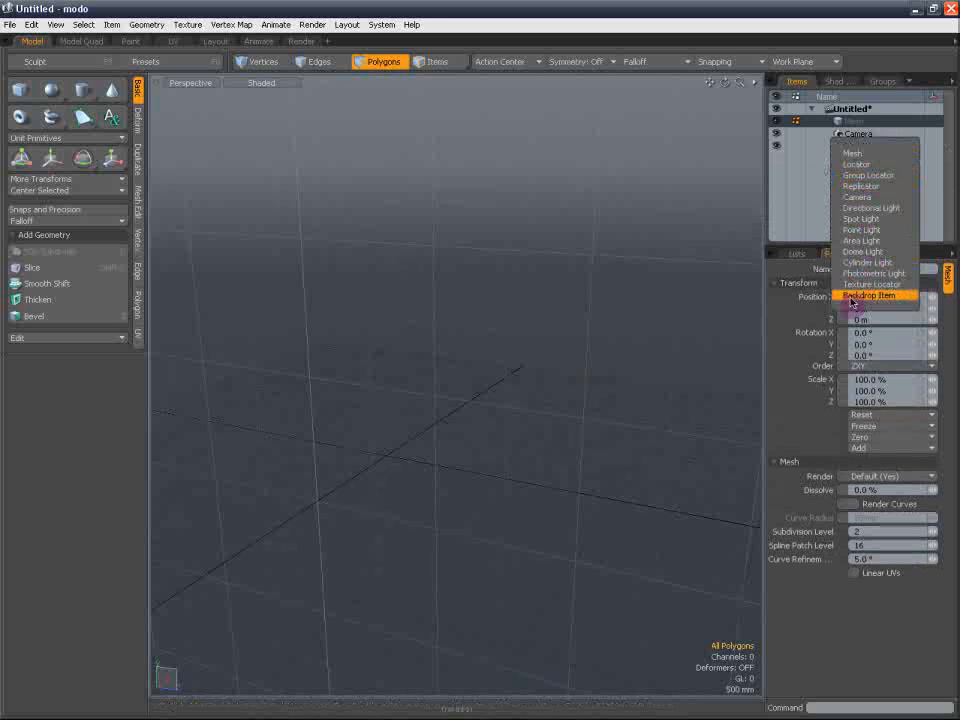
click(852, 296)
click(877, 160)
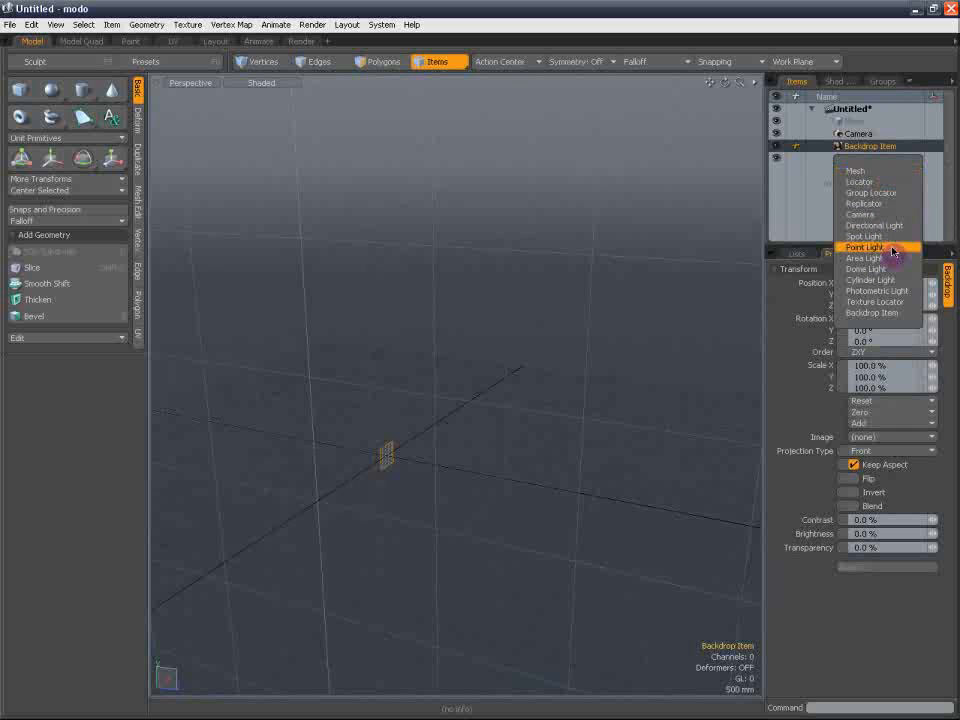
click(872, 225)
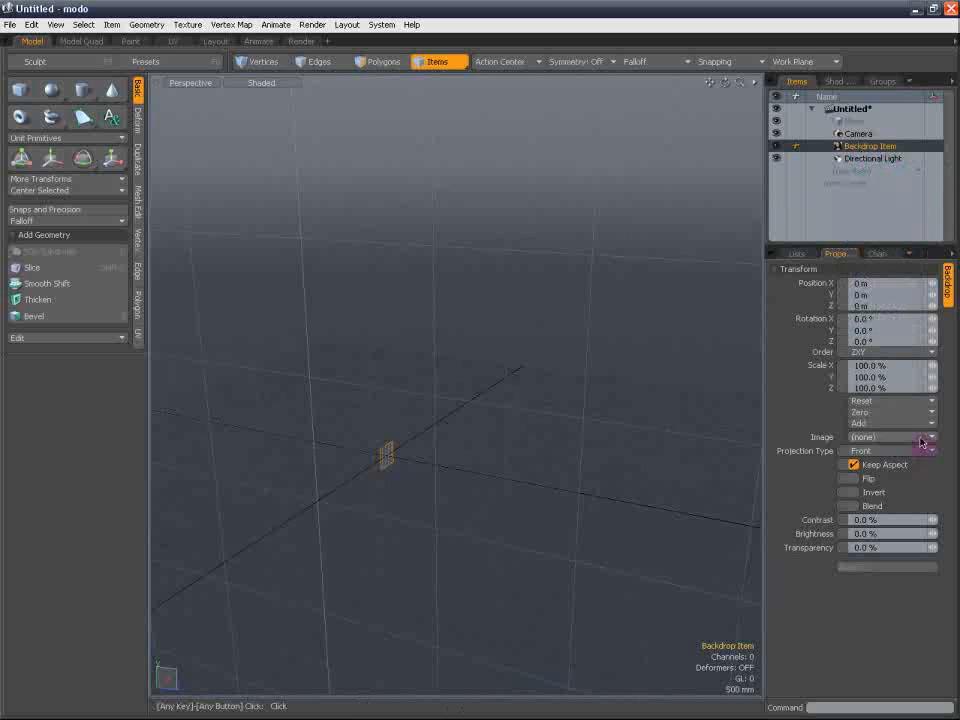
Assign the Pod_Front image to the backdrop item and fit the iPod front image in view
alt+drag(343, 446, 686, 455)
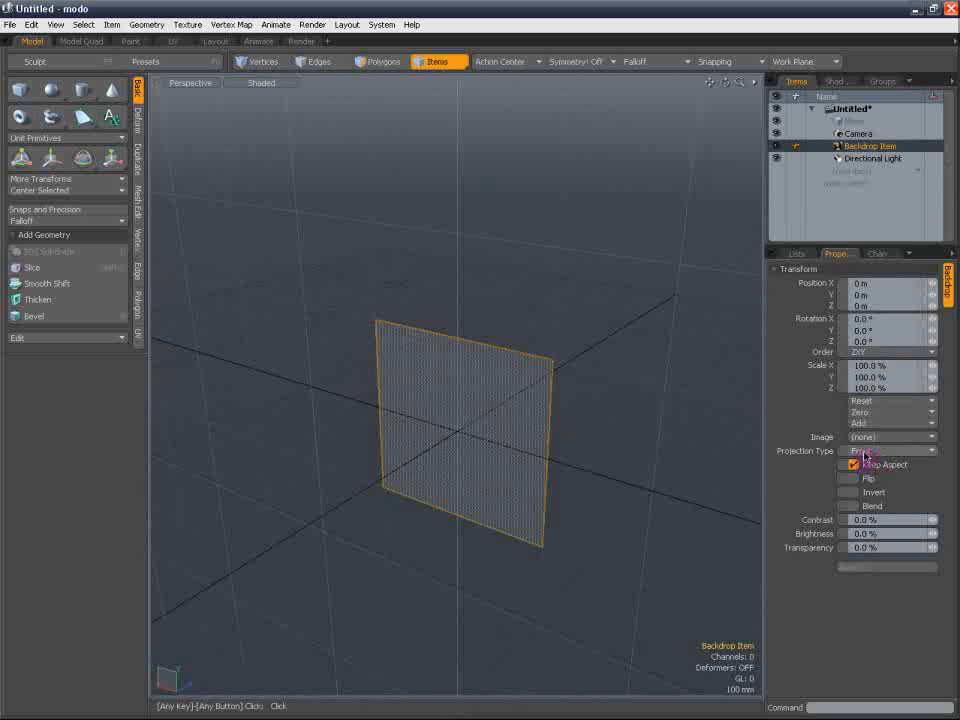
click(880, 437)
click(879, 463)
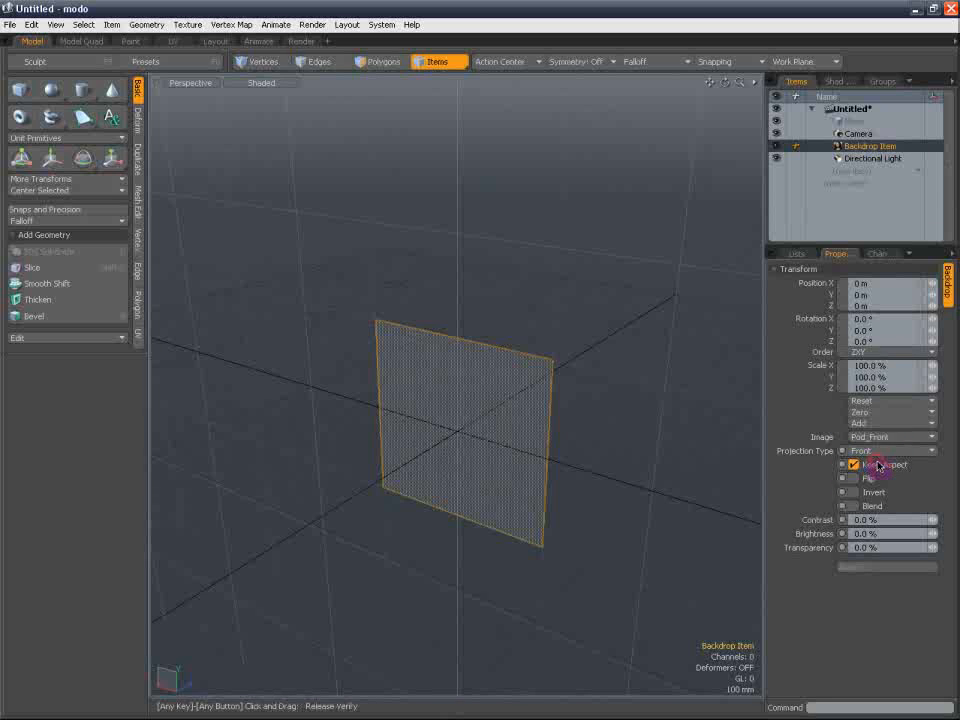
key(shift+a)
alt+shift+drag(622, 436, 541, 478)
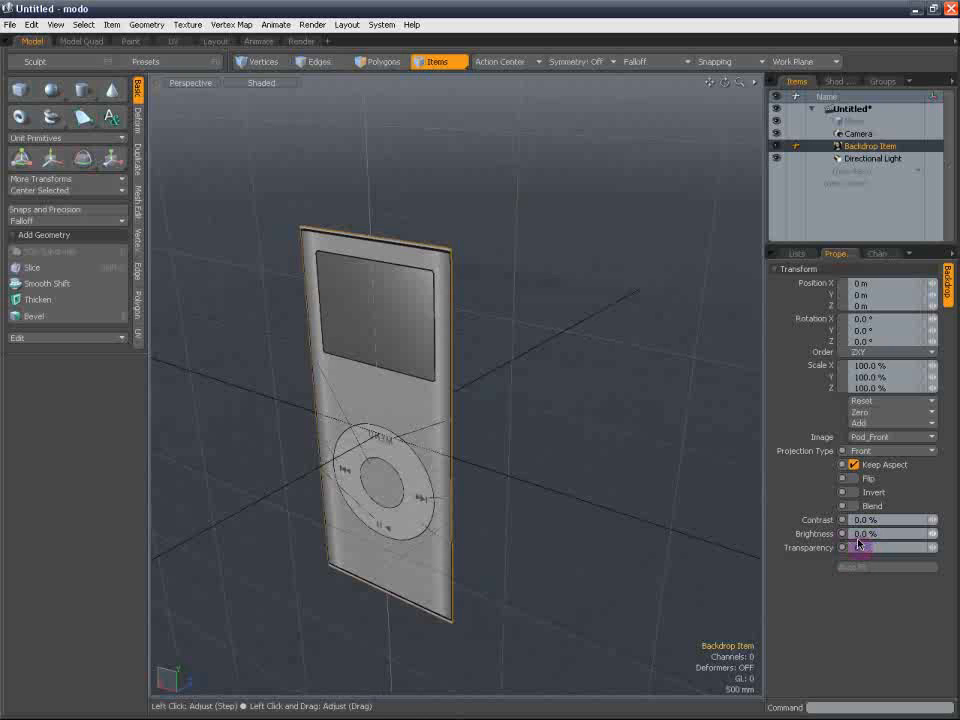
Set the Pod_Front backdrop's transparency to 60% and rename the item as Front
key(Return)
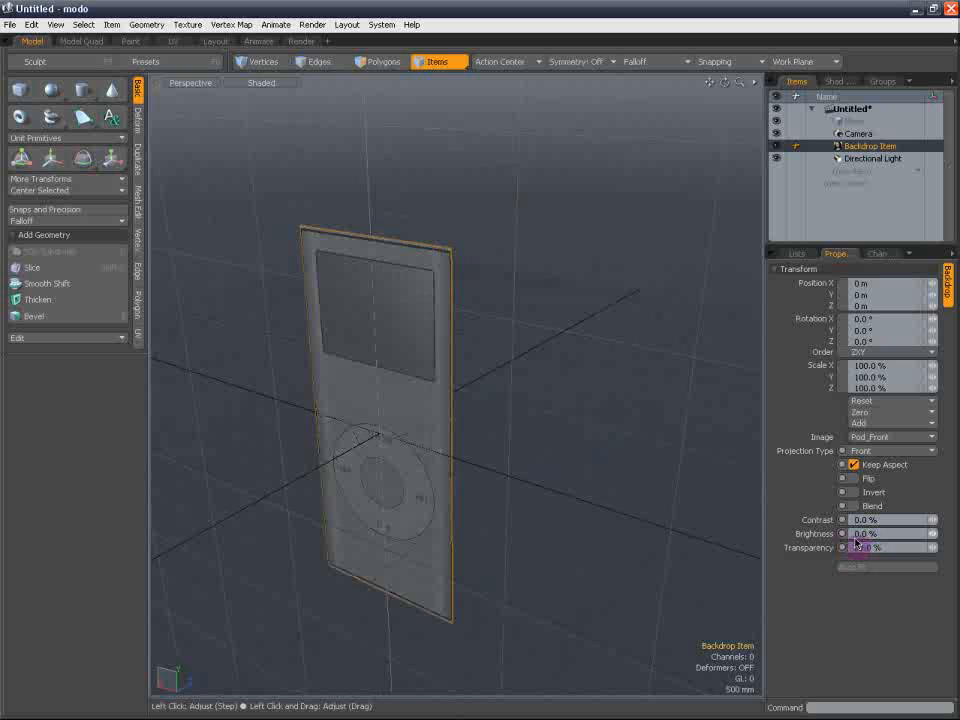
alt+shift+drag(456, 371, 492, 345)
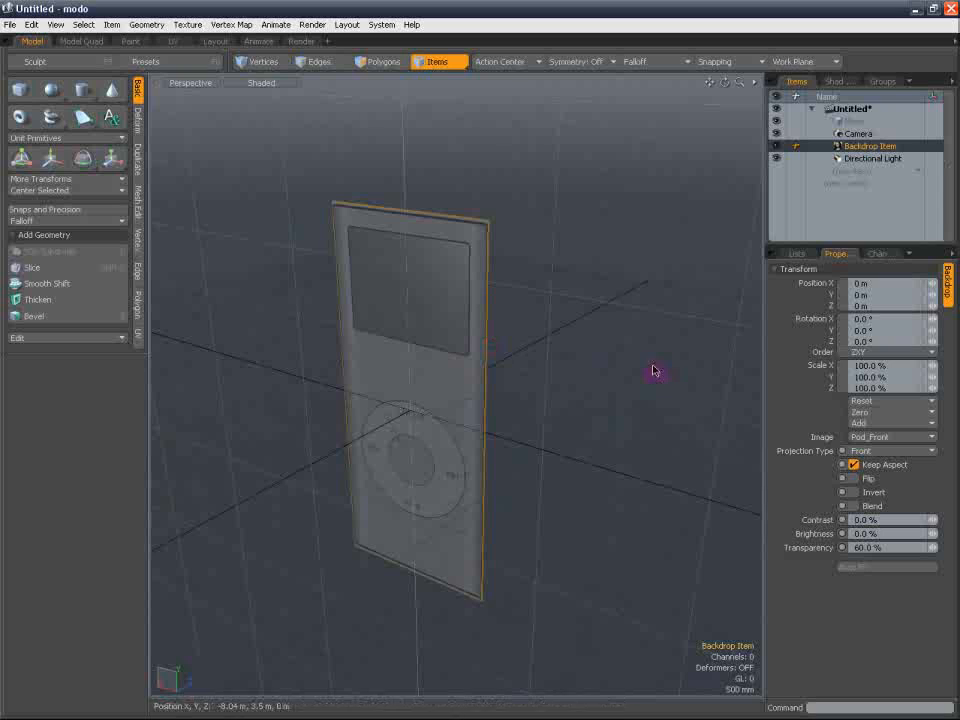
double_click(886, 149)
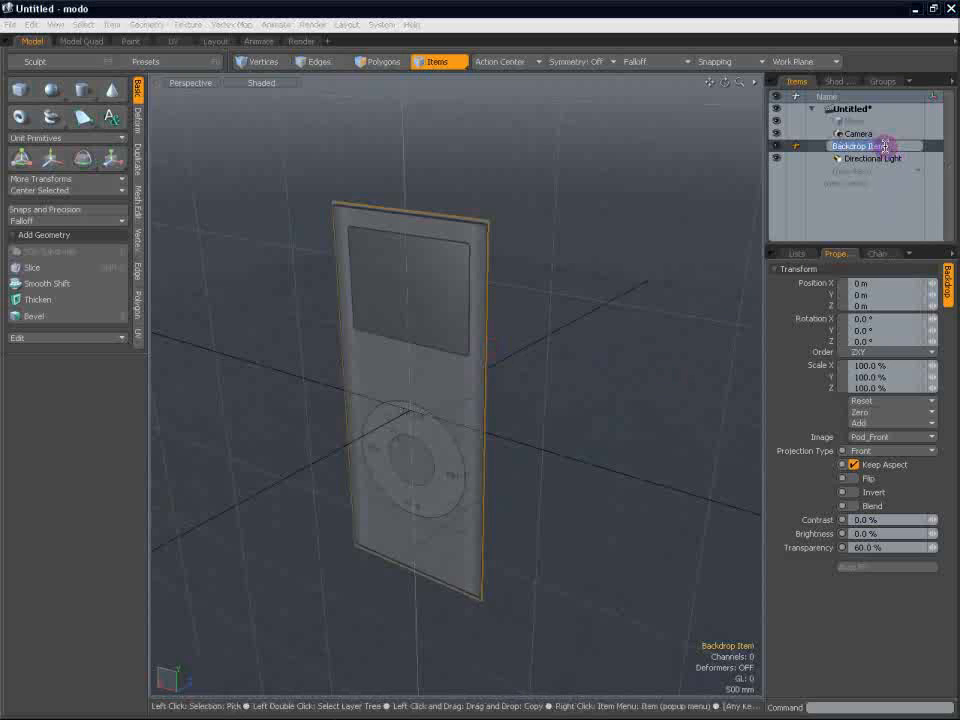
key(Return)
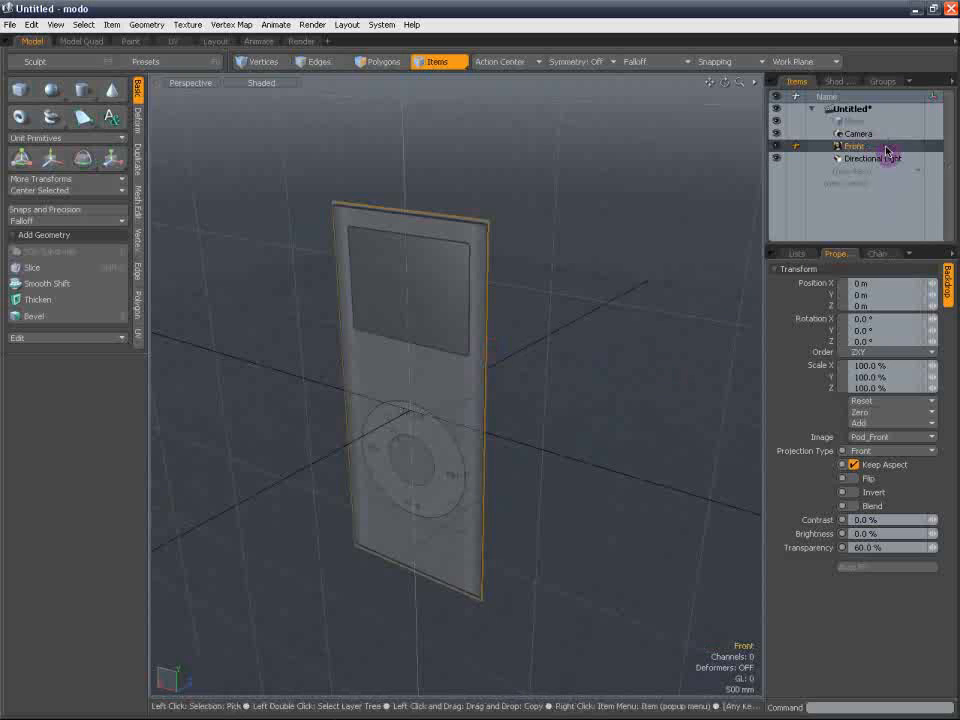
Add a second backdrop item with Top projection and assign the Pod_Top image to it
click(882, 171)
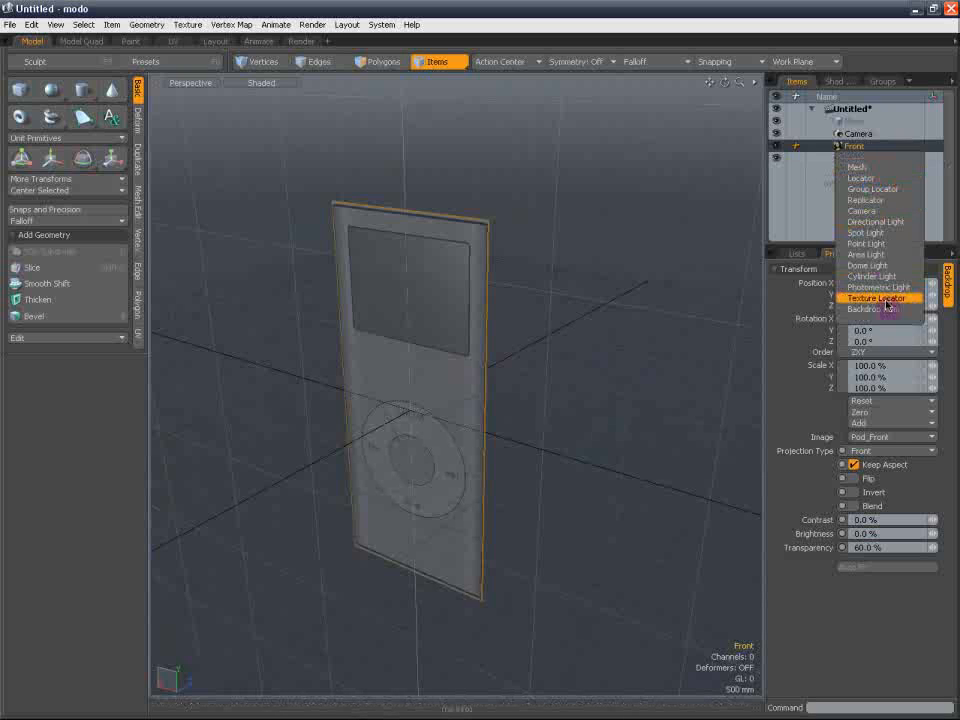
click(886, 309)
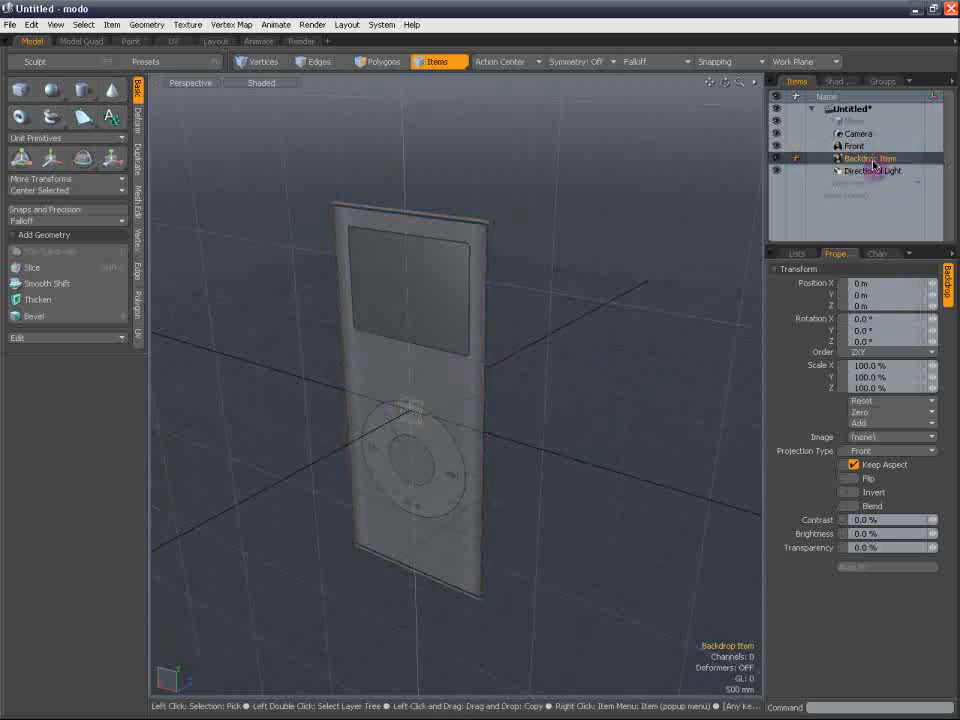
click(882, 451)
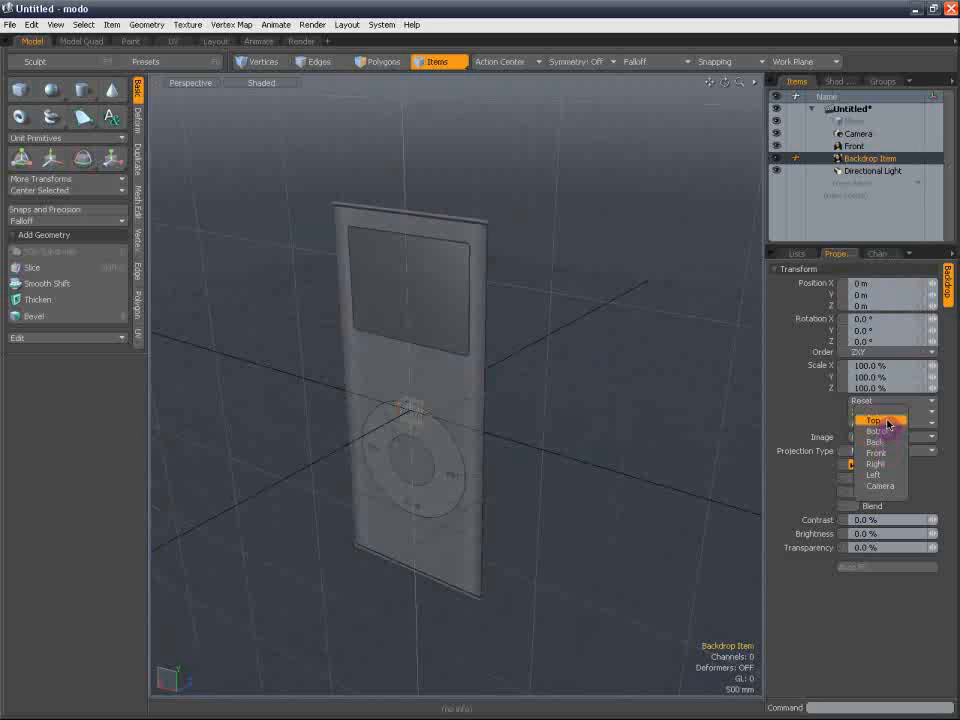
click(880, 421)
click(893, 437)
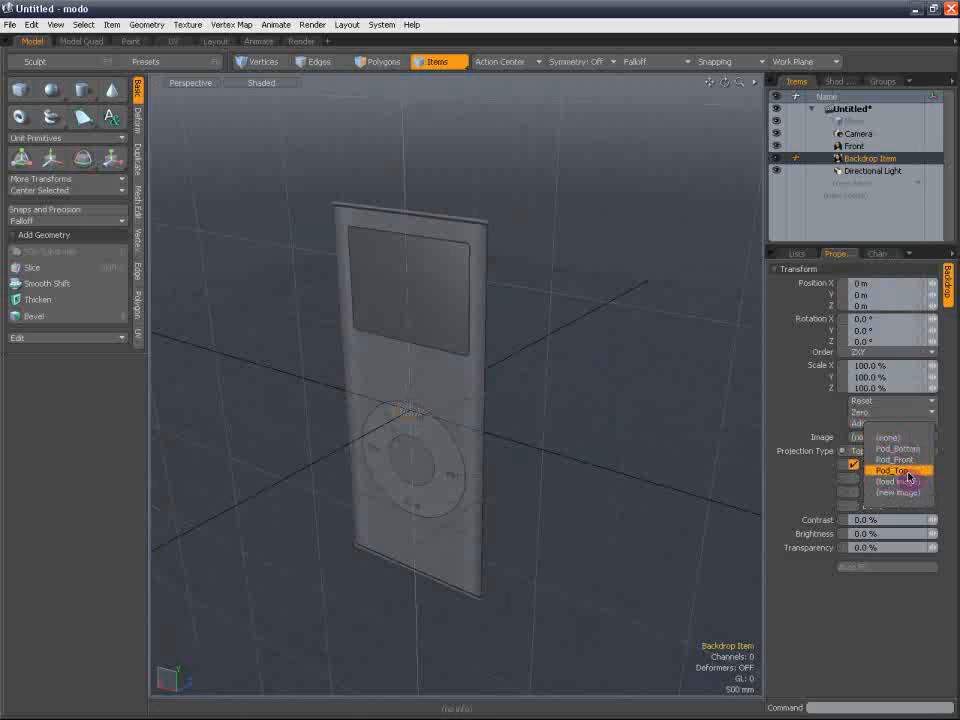
click(906, 474)
Set the Pod_Top backdrop's transparency to 60% and raise it above the front image to about 8.34 m on Y
click(852, 548)
text(60)
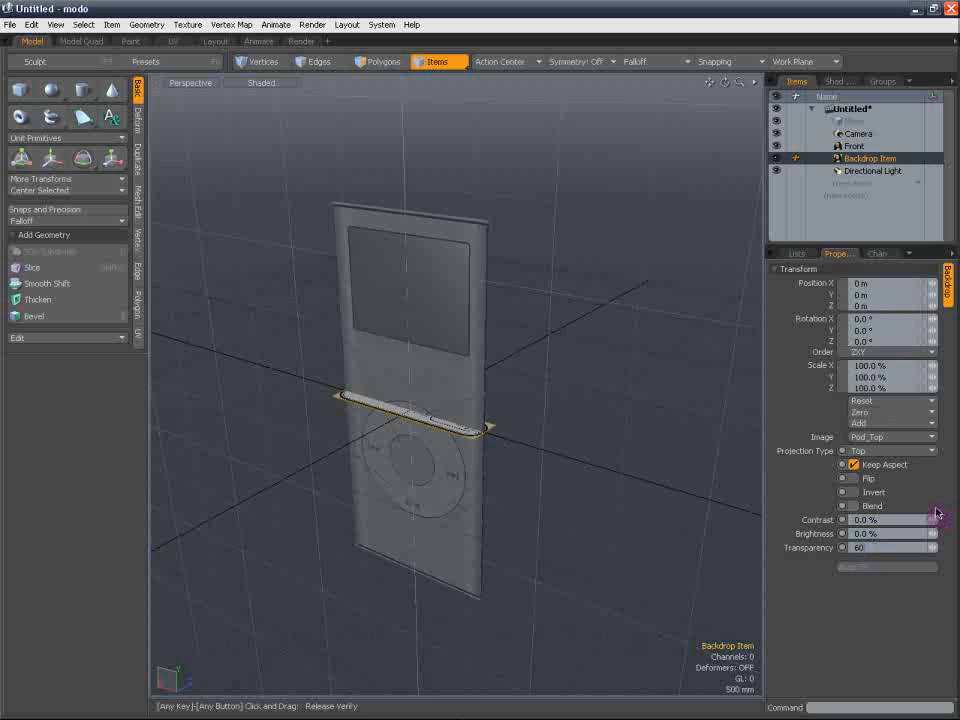
key(Return)
key(w)
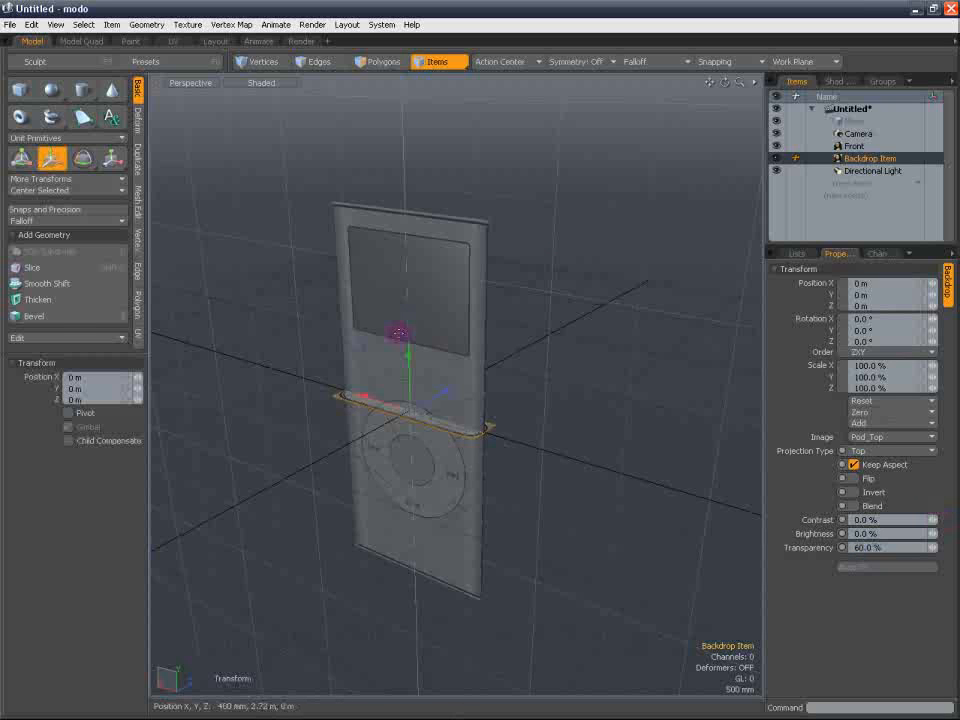
drag(410, 367, 404, 92)
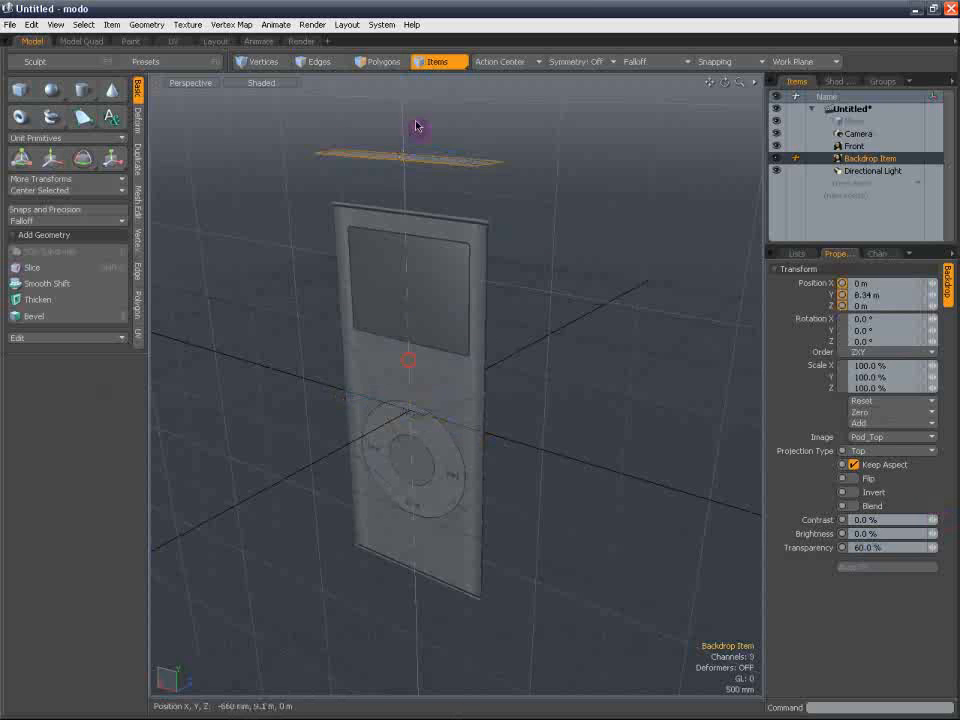
Move the Front backdrop back along Z to about 2.66 m
click(476, 268)
alt+drag(476, 268, 415, 291)
key(w)
drag(448, 381, 527, 380)
key(q)
Rename the backdrop item holding the Pod_Top image as Top
click(852, 160)
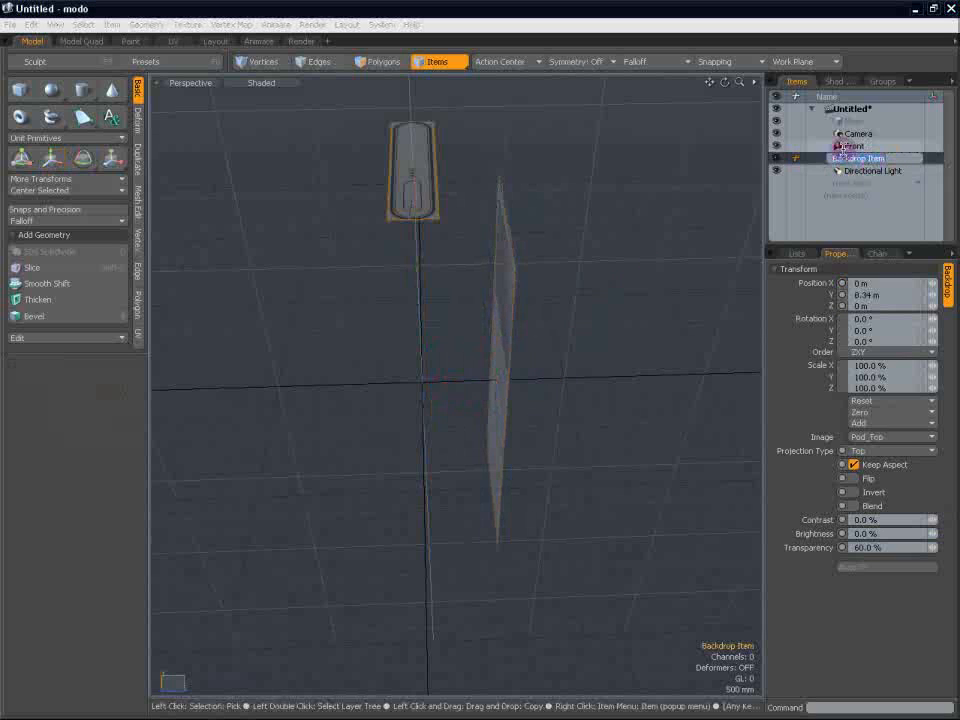
key(Return)
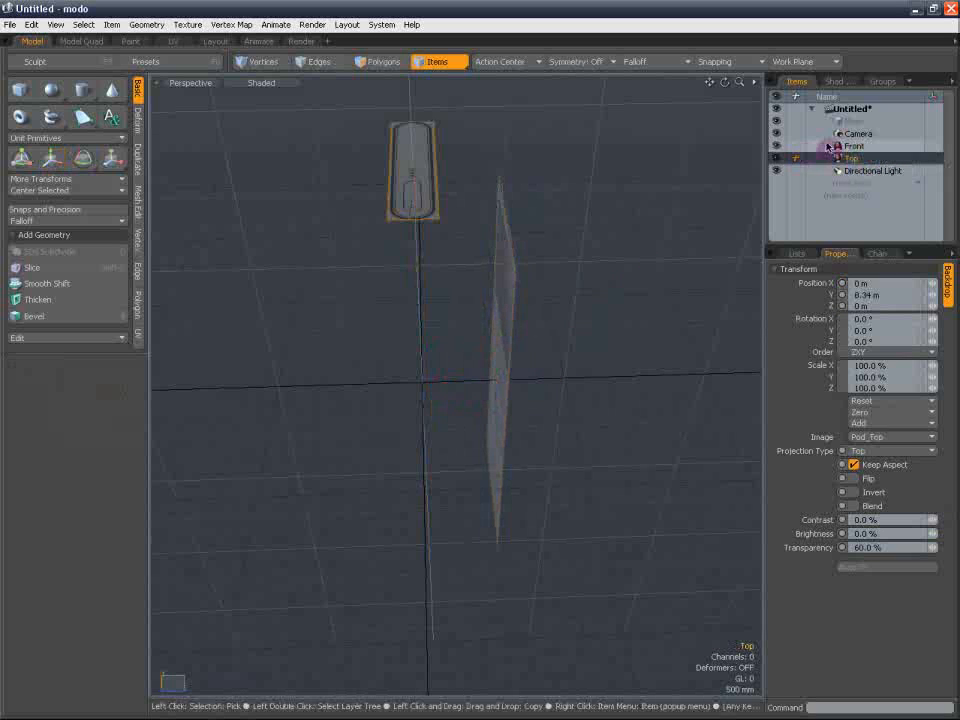
click(868, 147)
click(868, 159)
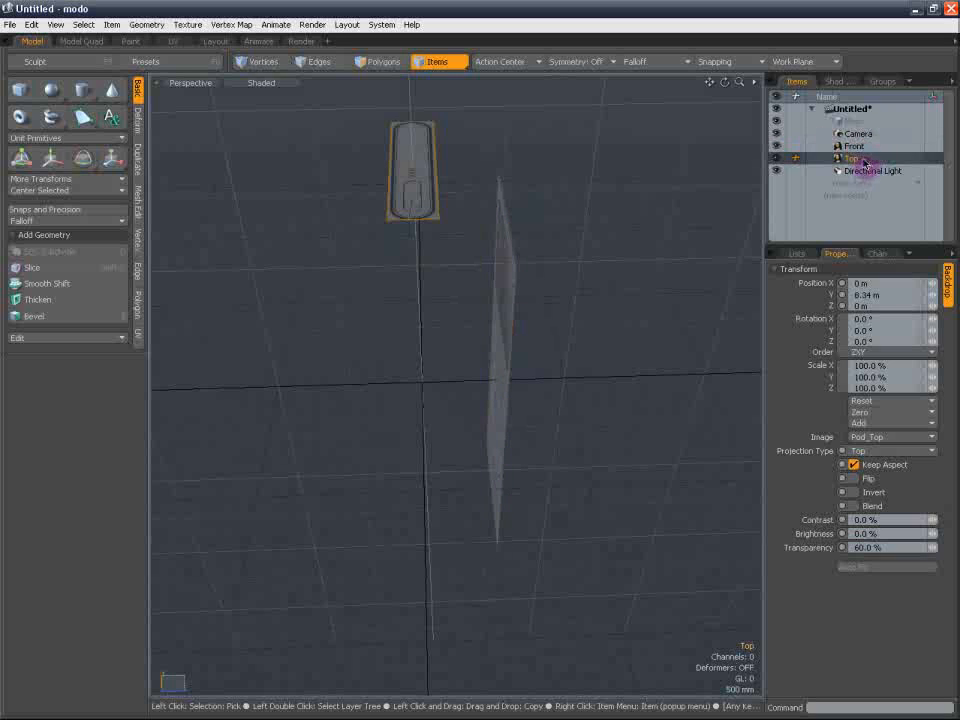
click(868, 147)
click(868, 147)
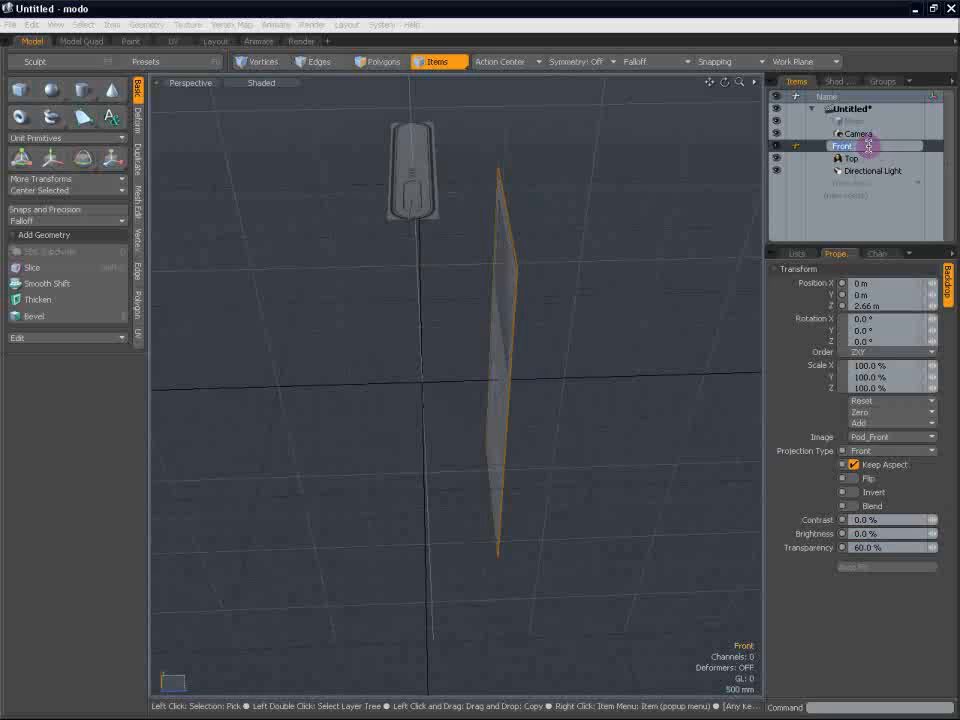
click(862, 160)
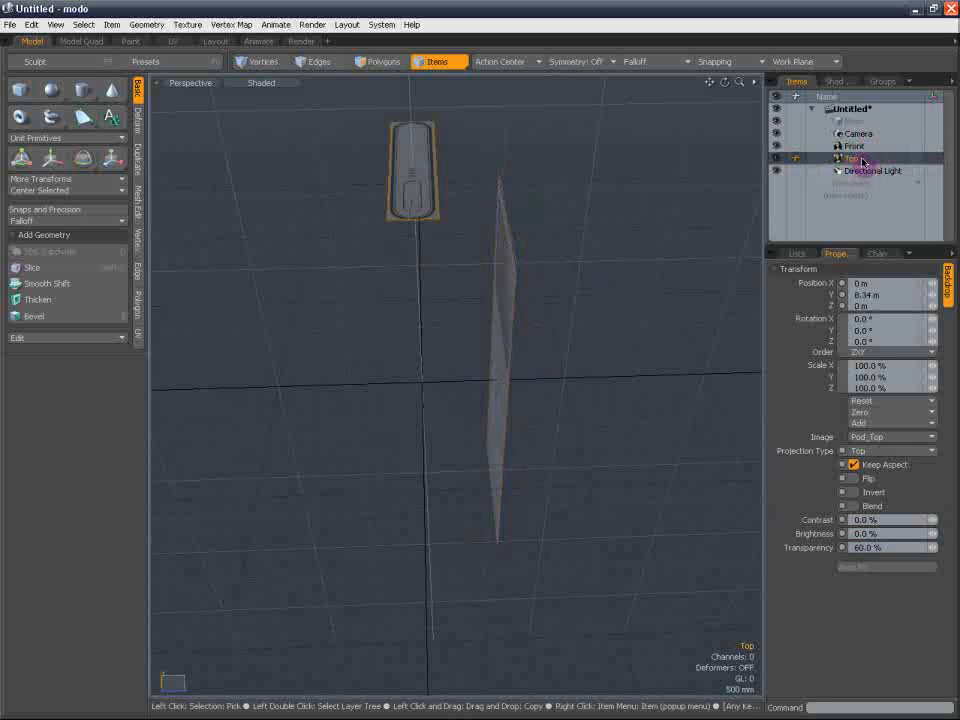
right_click(860, 162)
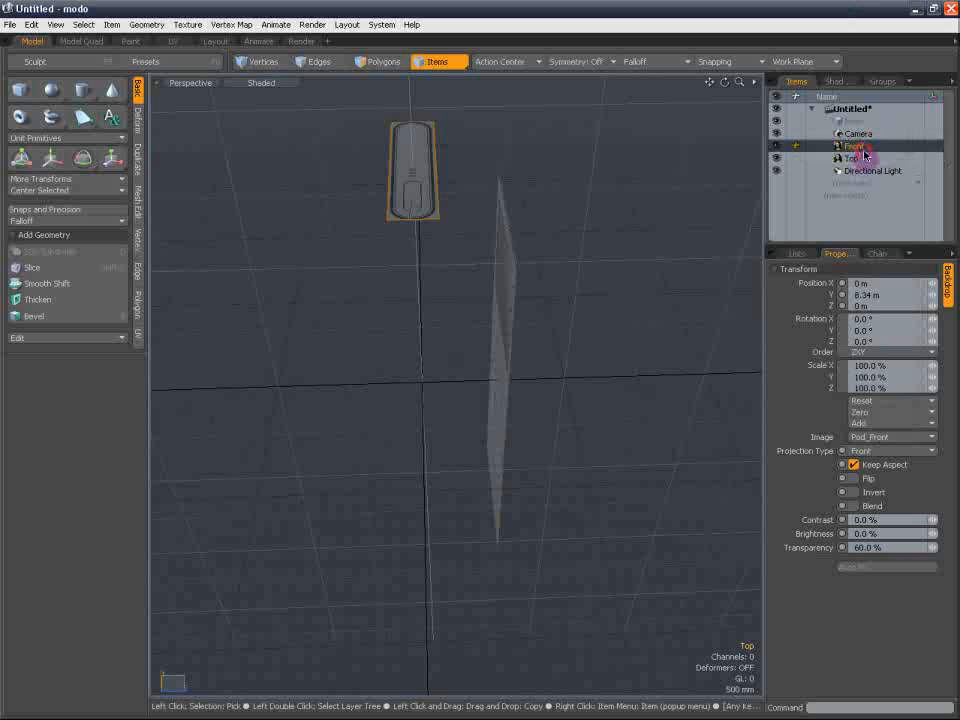
click(860, 147)
click(858, 134)
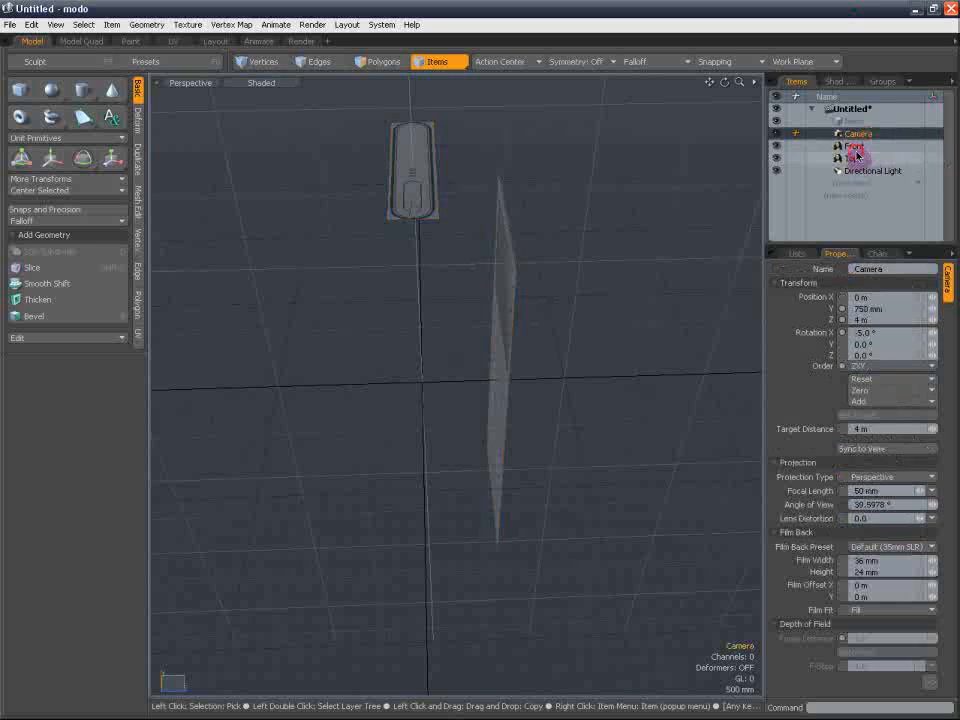
click(860, 158)
right_click(861, 156)
click(866, 163)
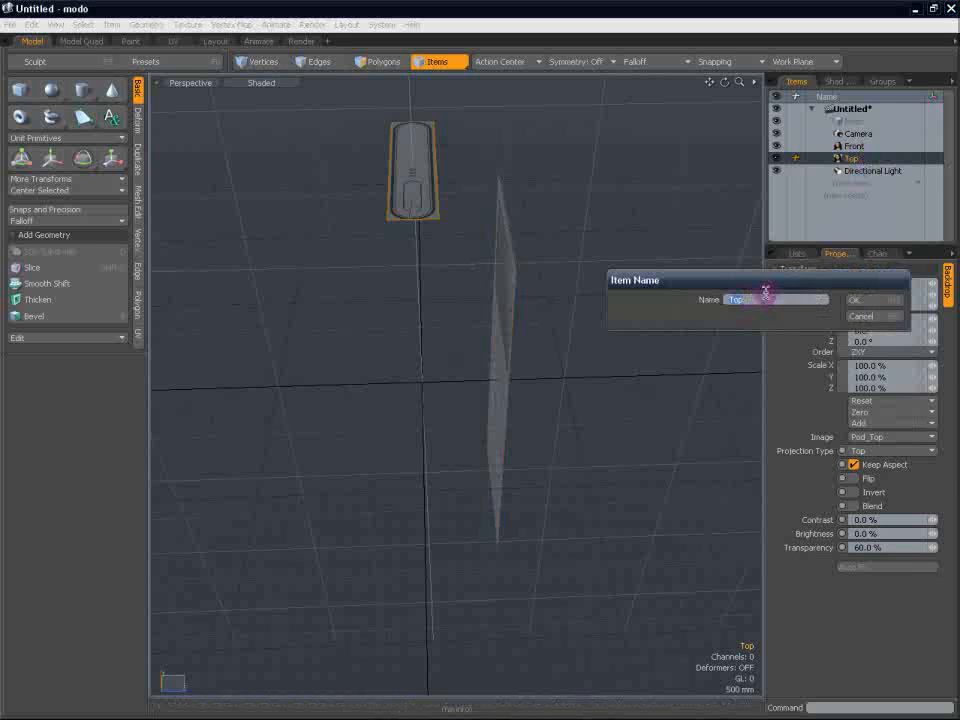
drag(769, 286, 509, 335)
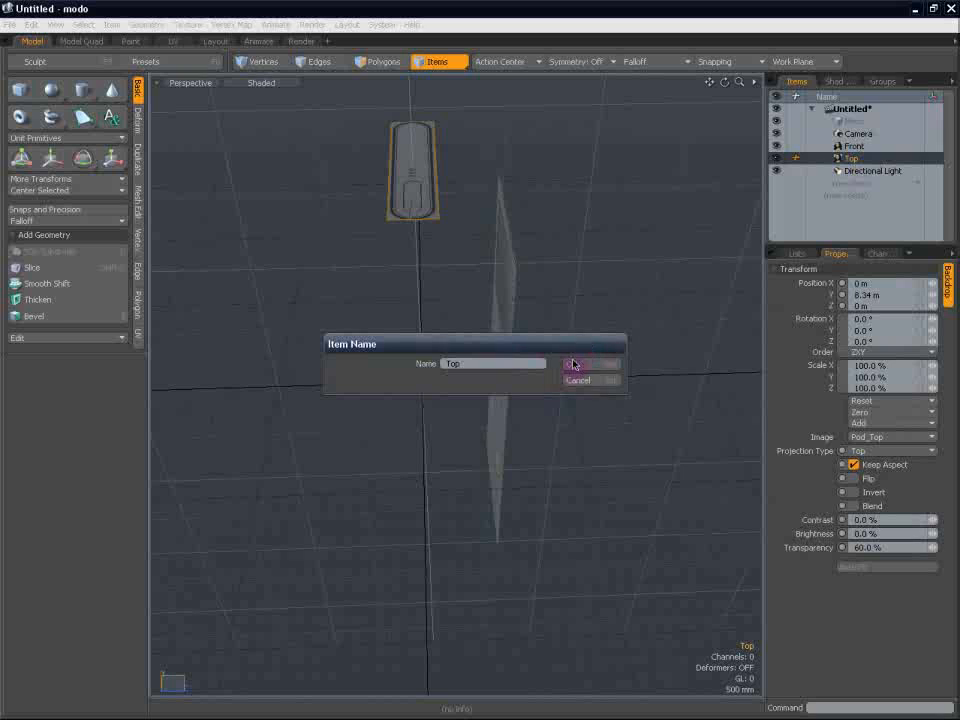
click(480, 363)
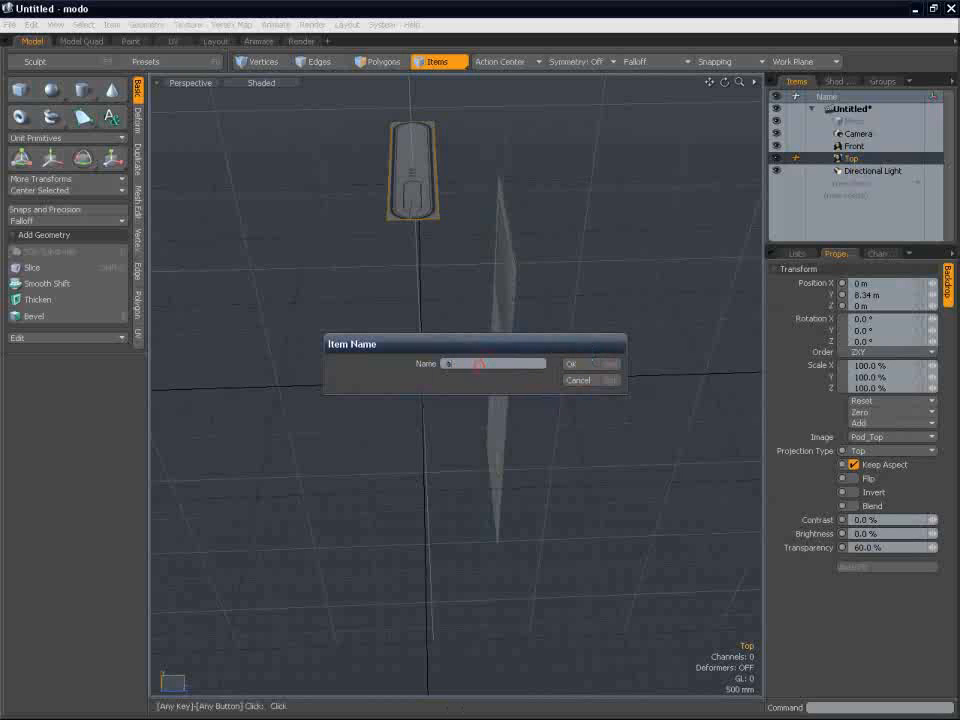
text(asdasd)
click(578, 380)
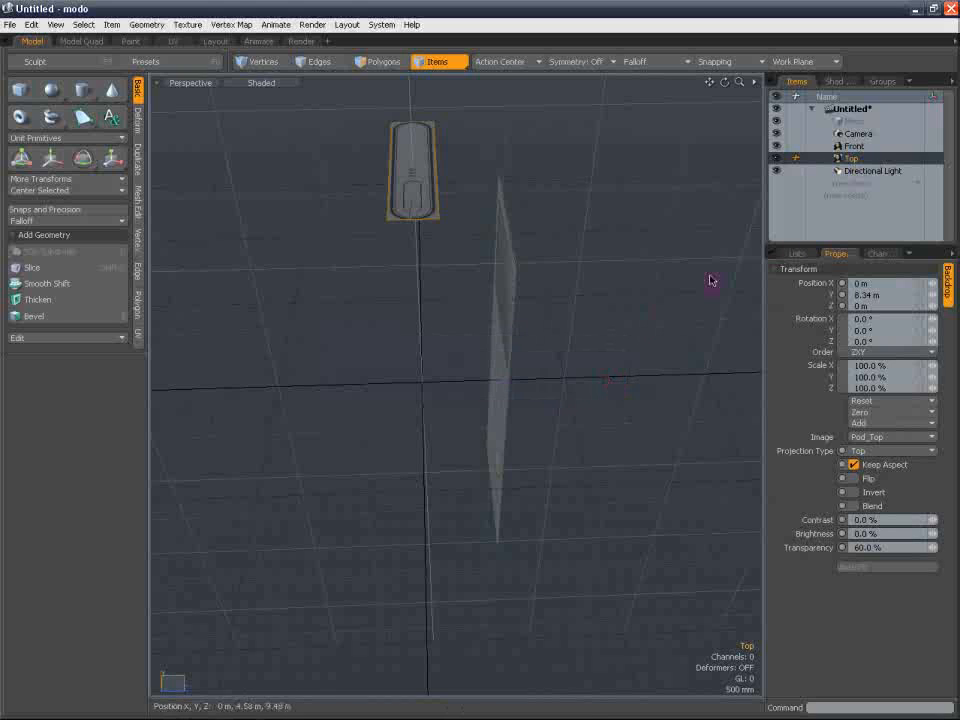
Add a third backdrop item to the scene and name it Bottom
alt+drag(490, 274, 545, 226)
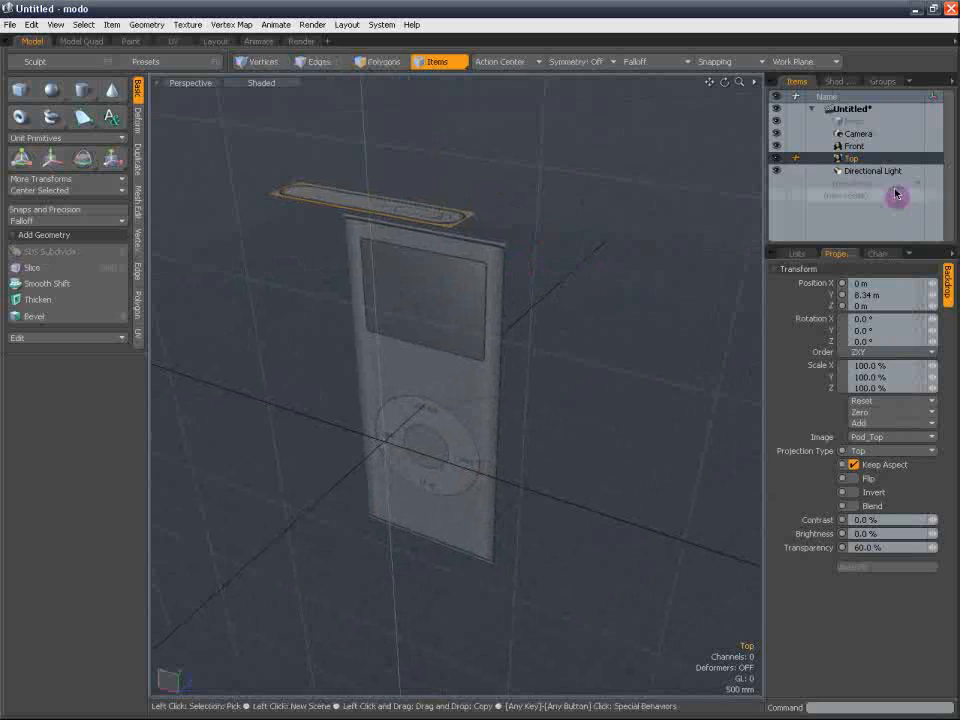
click(881, 186)
click(866, 325)
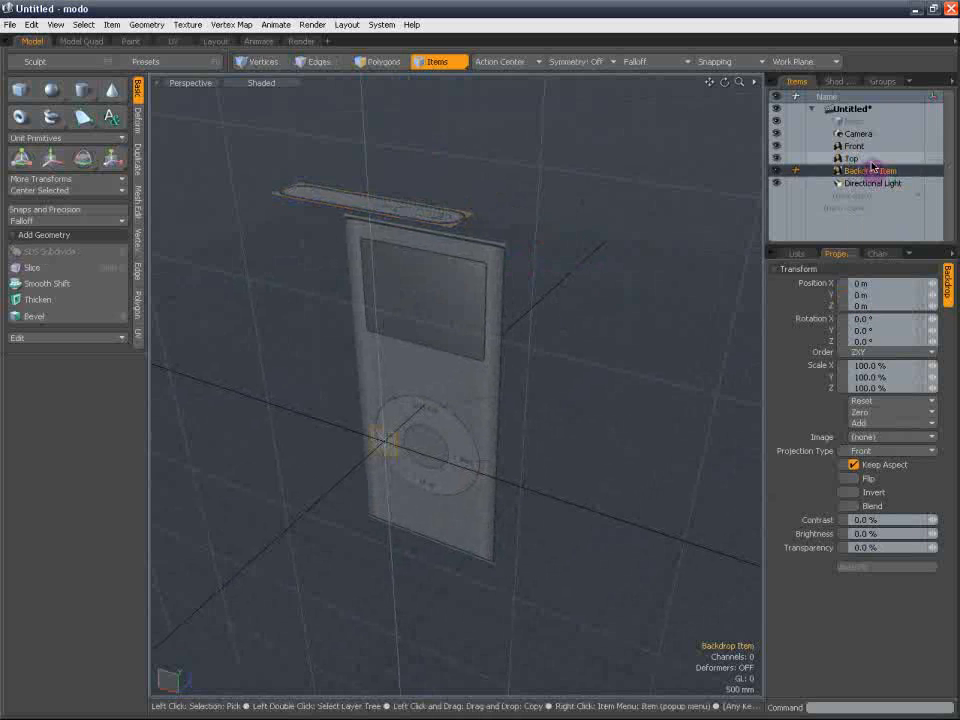
double_click(888, 172)
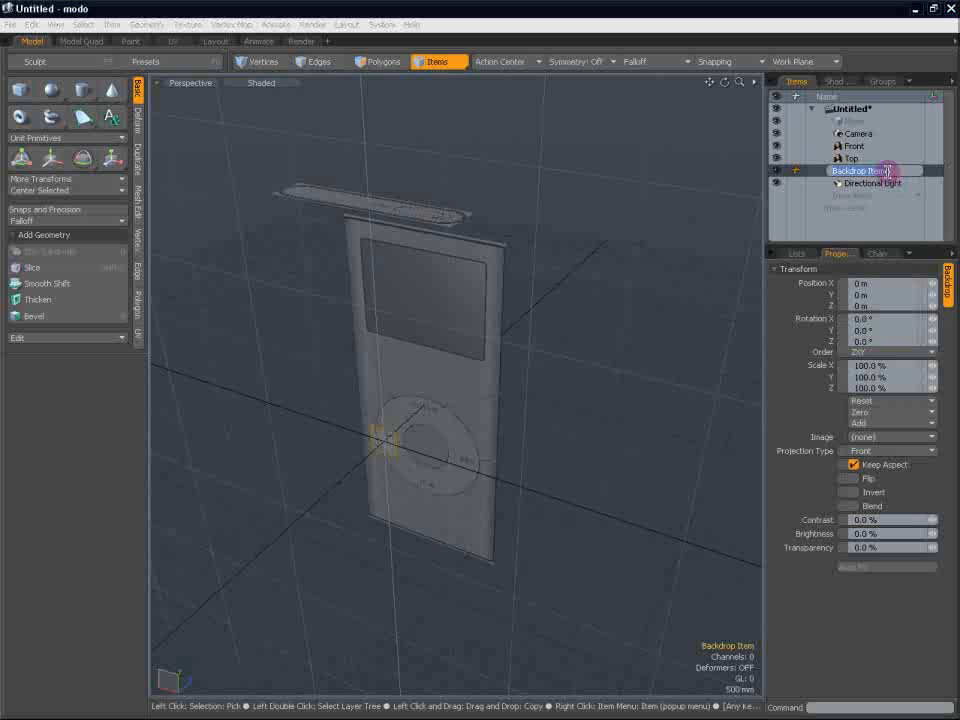
key(Return)
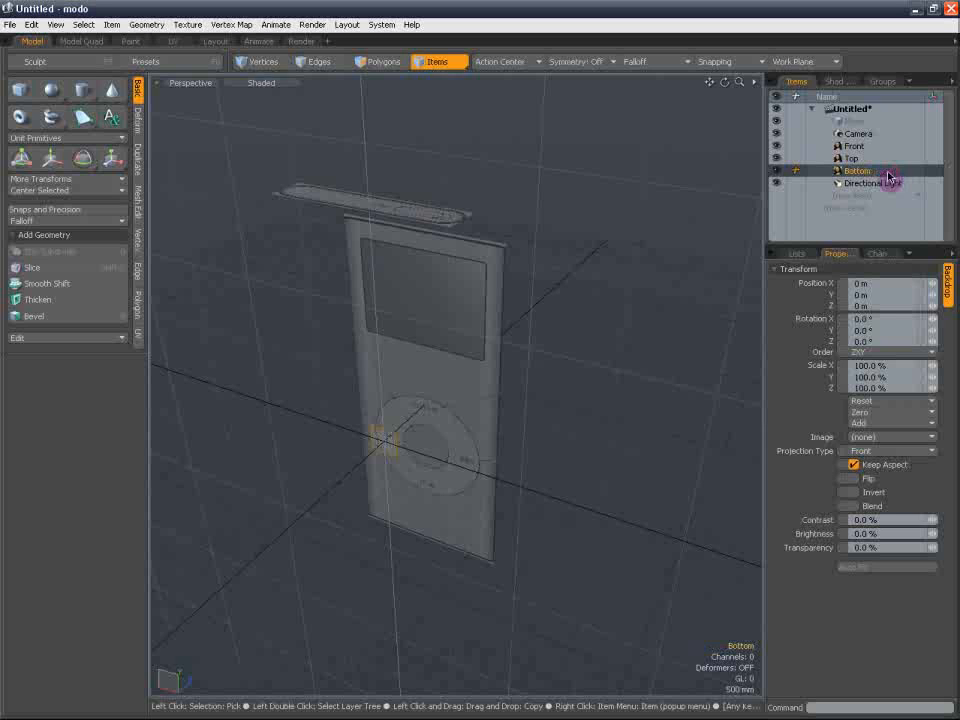
Set the Bottom backdrop's projection type to Bottom and assign the Pod_Bottom image to it
click(880, 450)
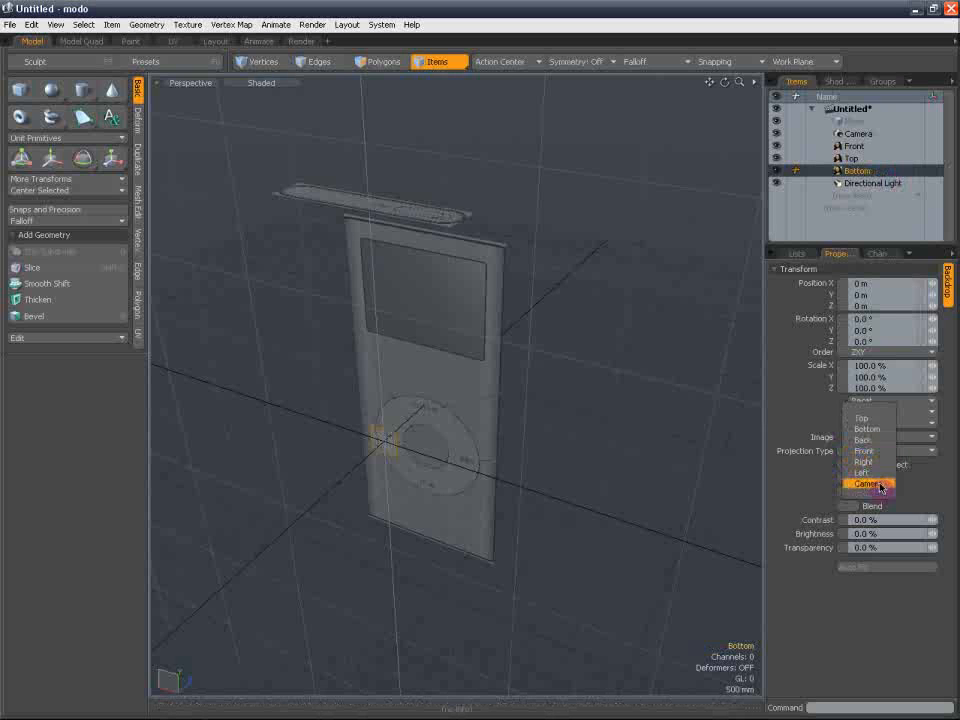
click(866, 429)
click(880, 437)
click(889, 451)
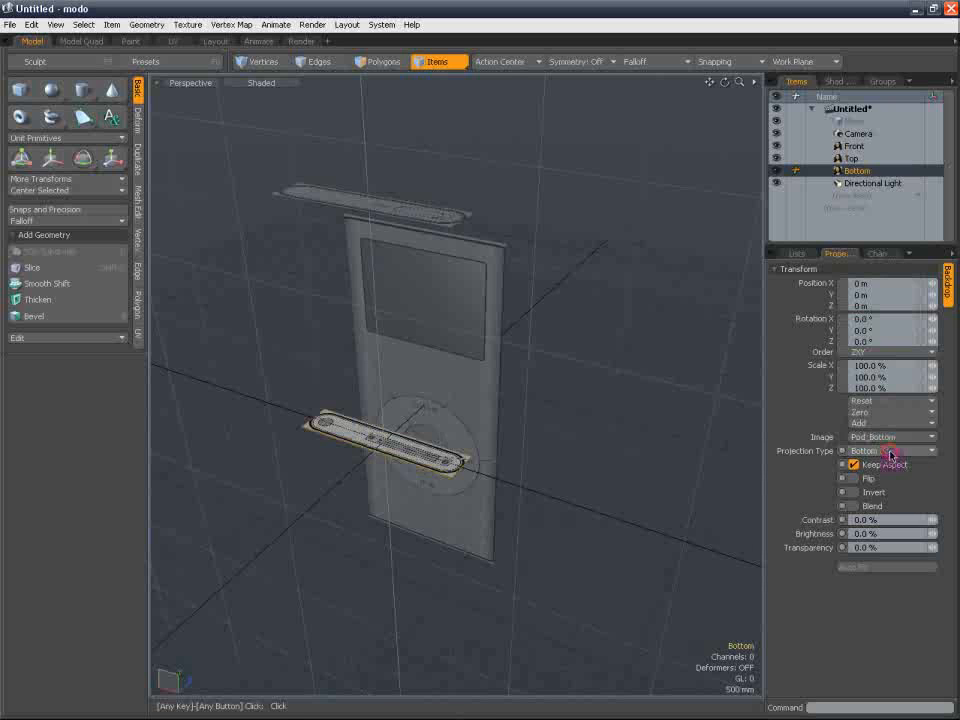
Move the Bottom backdrop below the front image, to about -6.68 m on Y
key(w)
drag(383, 400, 389, 517)
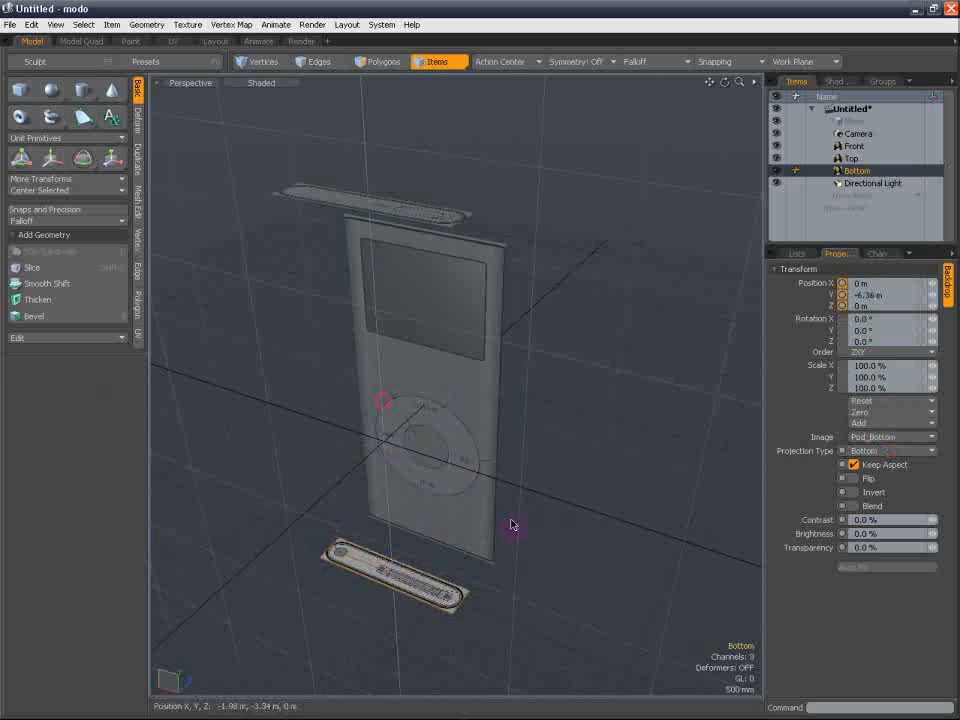
alt+drag(514, 521, 484, 332)
key(w)
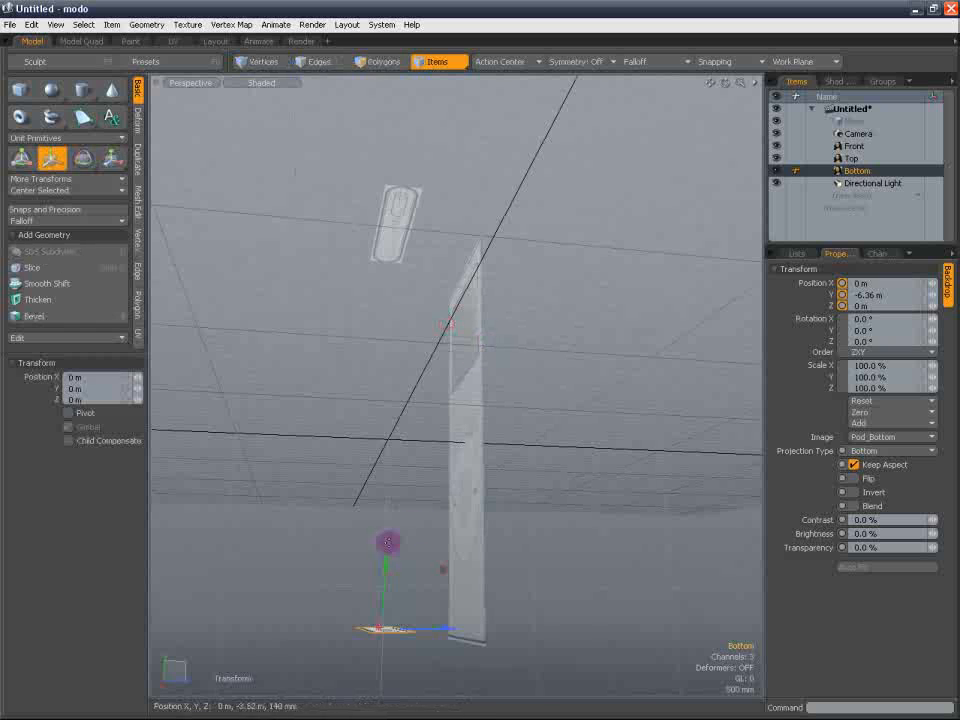
drag(386, 554, 398, 568)
key(q)
alt+drag(563, 459, 622, 534)
Set the Bottom backdrop's transparency to 60% and deselect it
click(850, 548)
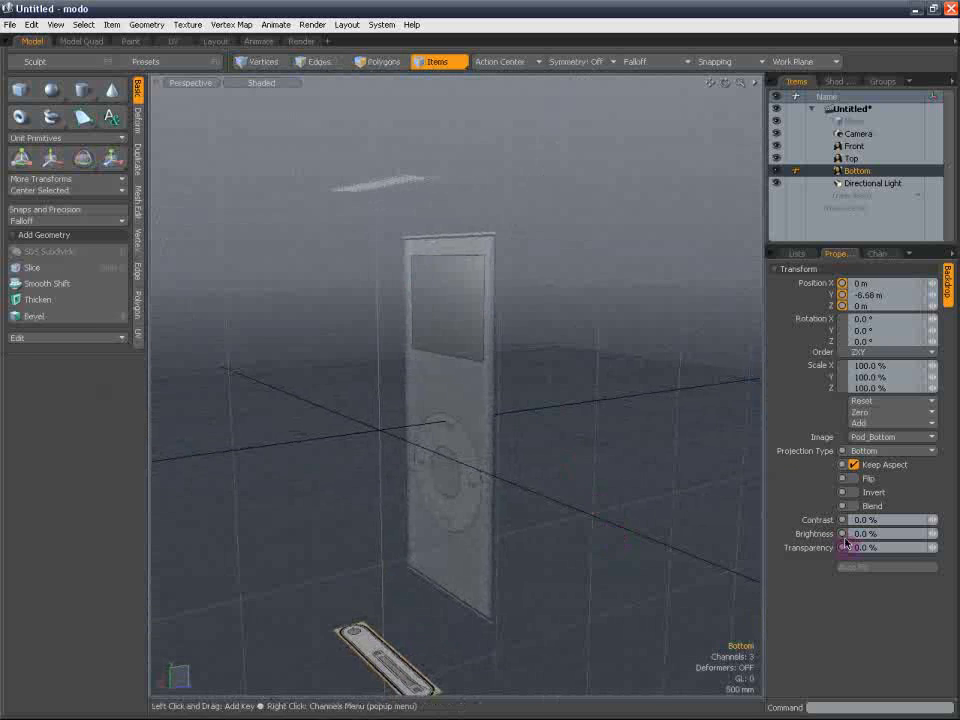
text(60)
key(Return)
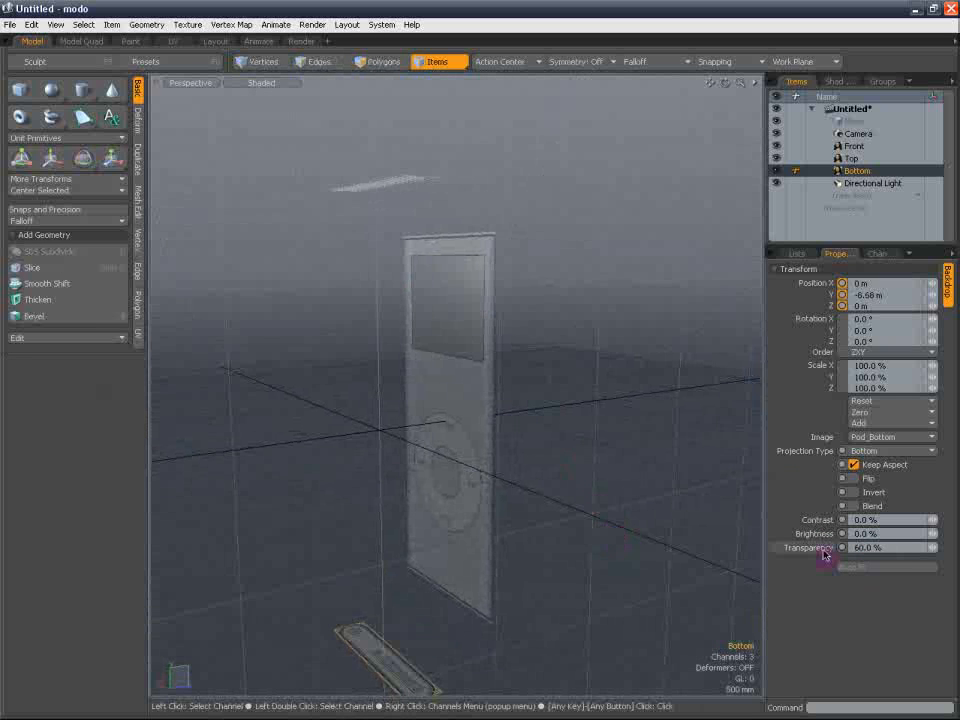
click(561, 300)
alt+drag(288, 271, 425, 312)
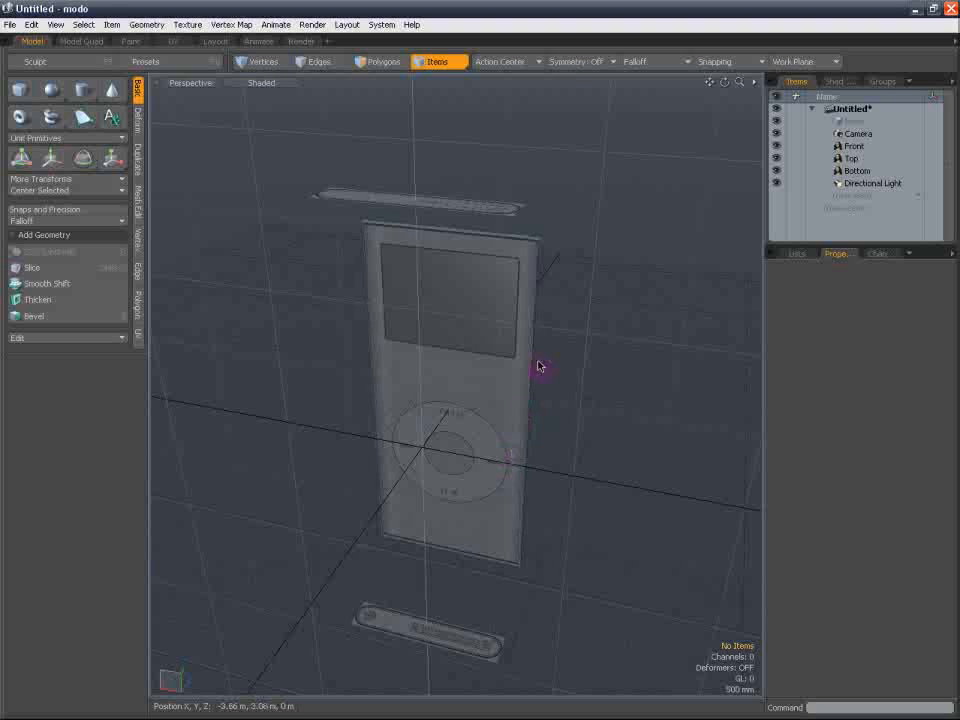
alt+drag(574, 428, 555, 435)
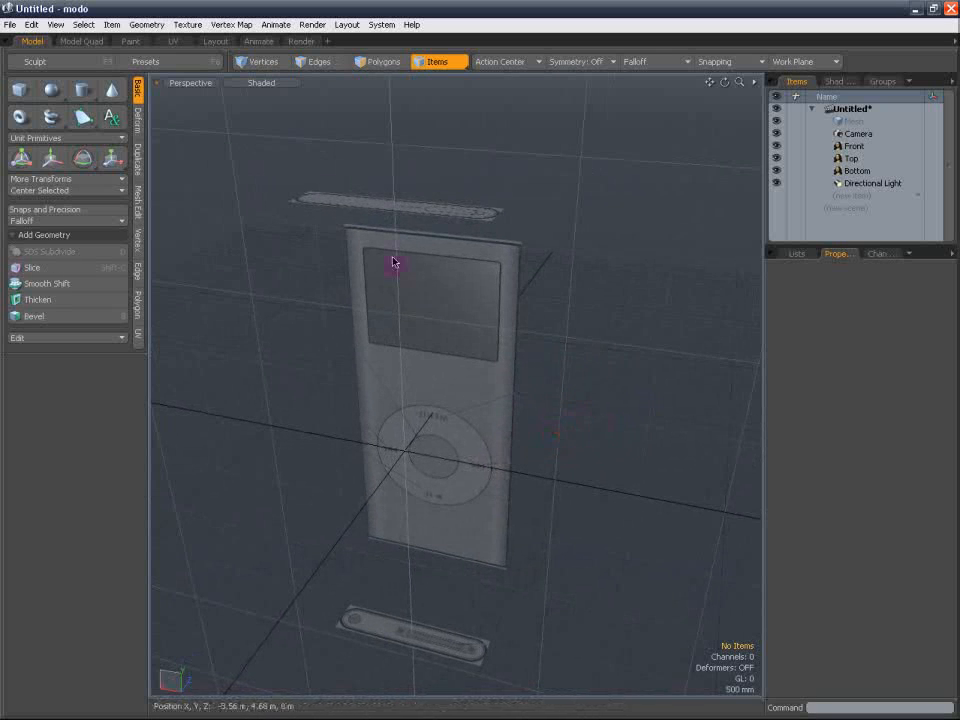
Save the scene as a Luxology Scene file named iPod in the iPod Nano folder
click(9, 24)
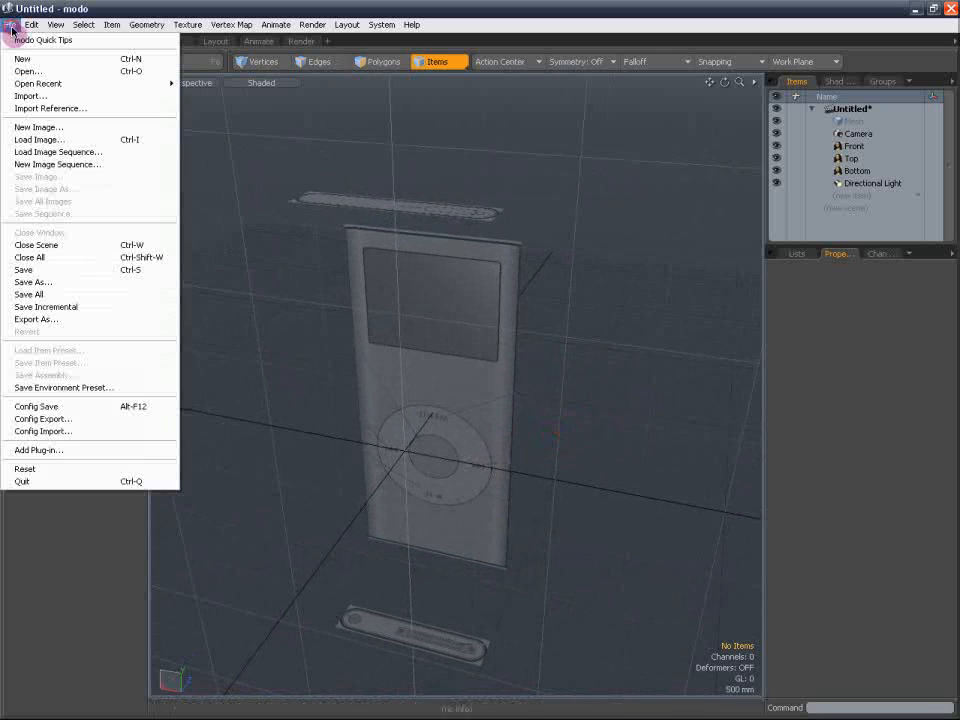
click(72, 270)
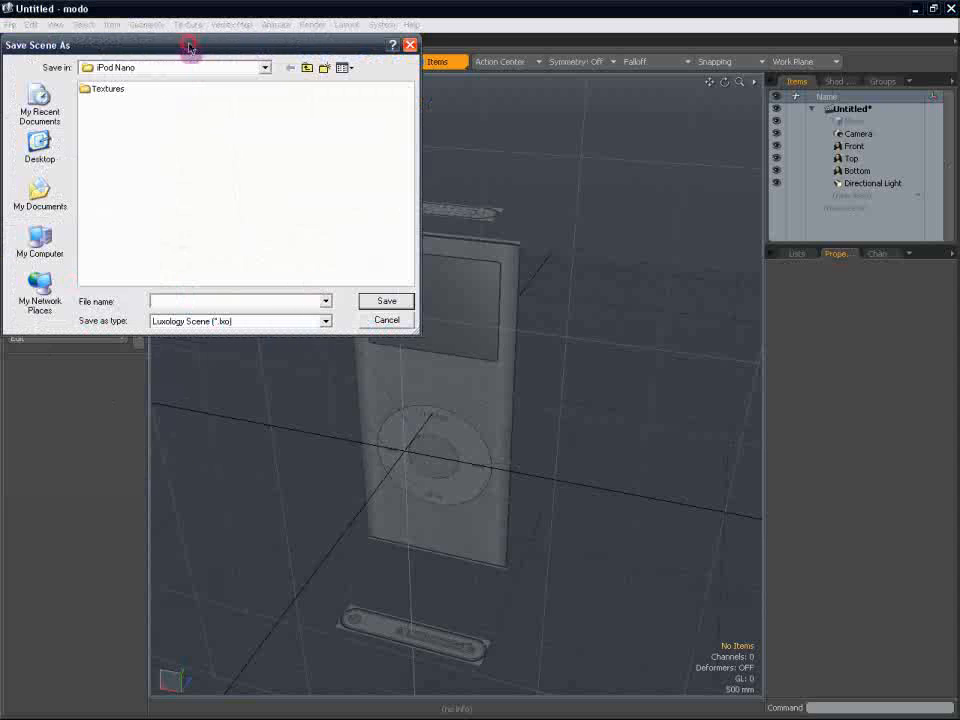
drag(189, 47, 454, 195)
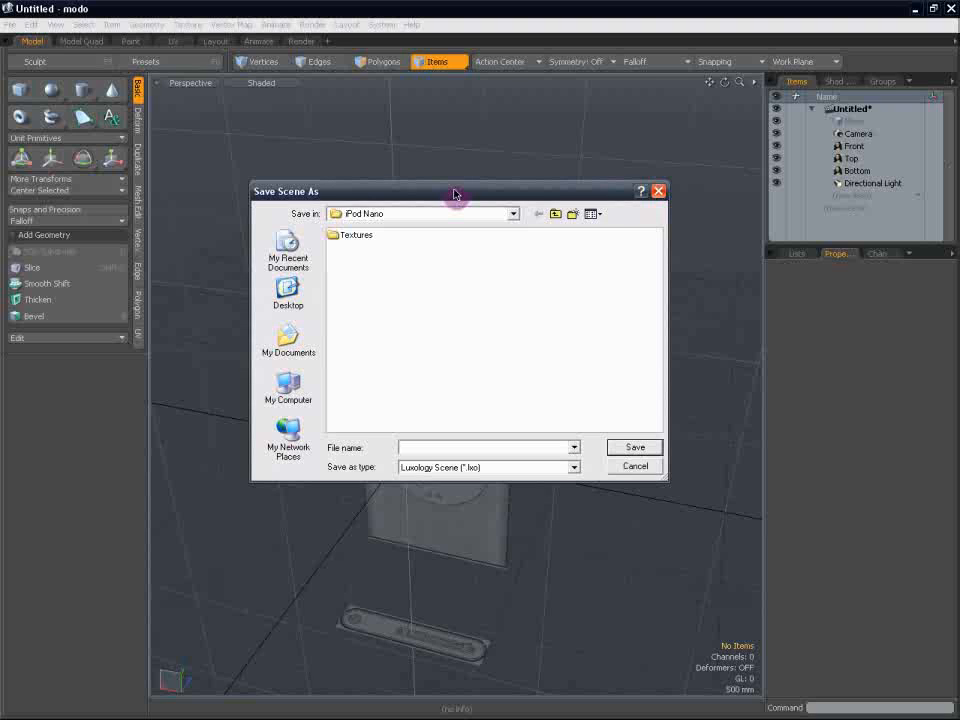
text(iP)
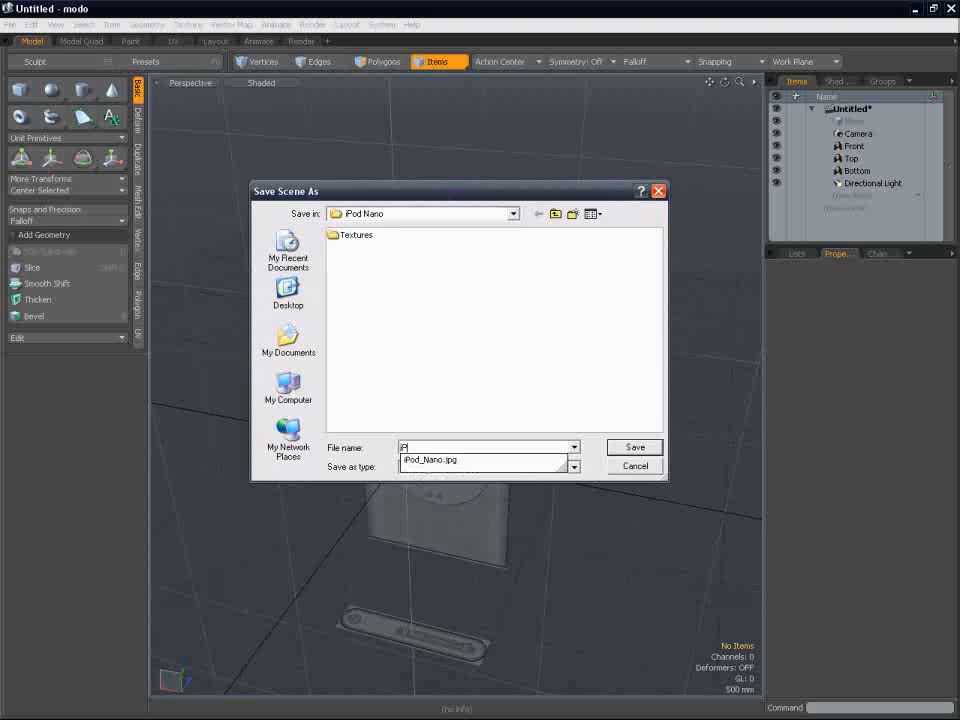
text(od)
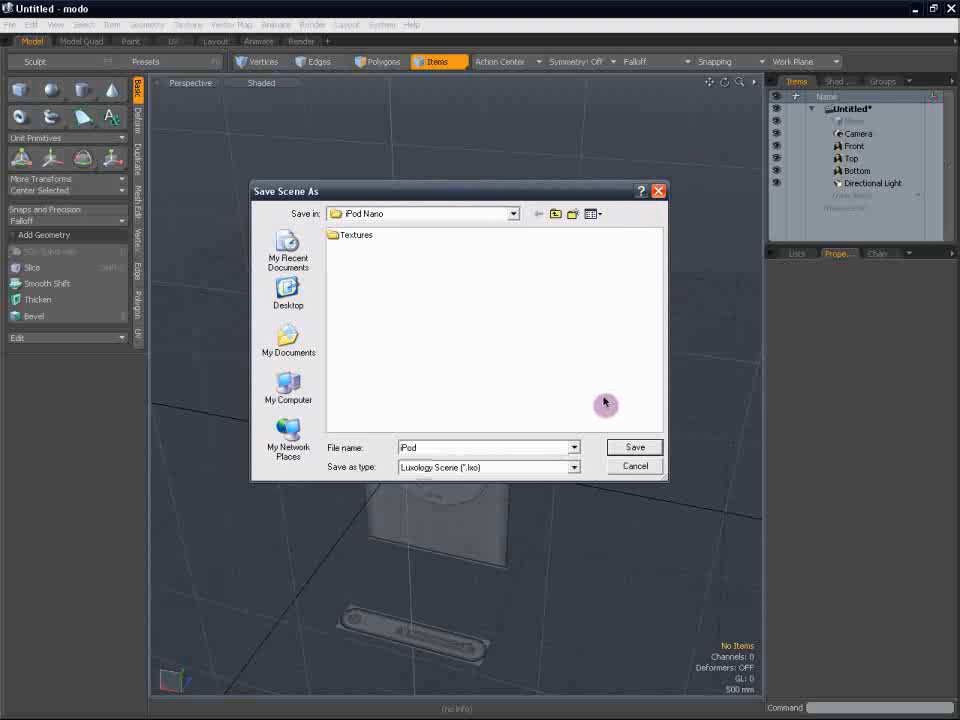
click(634, 447)
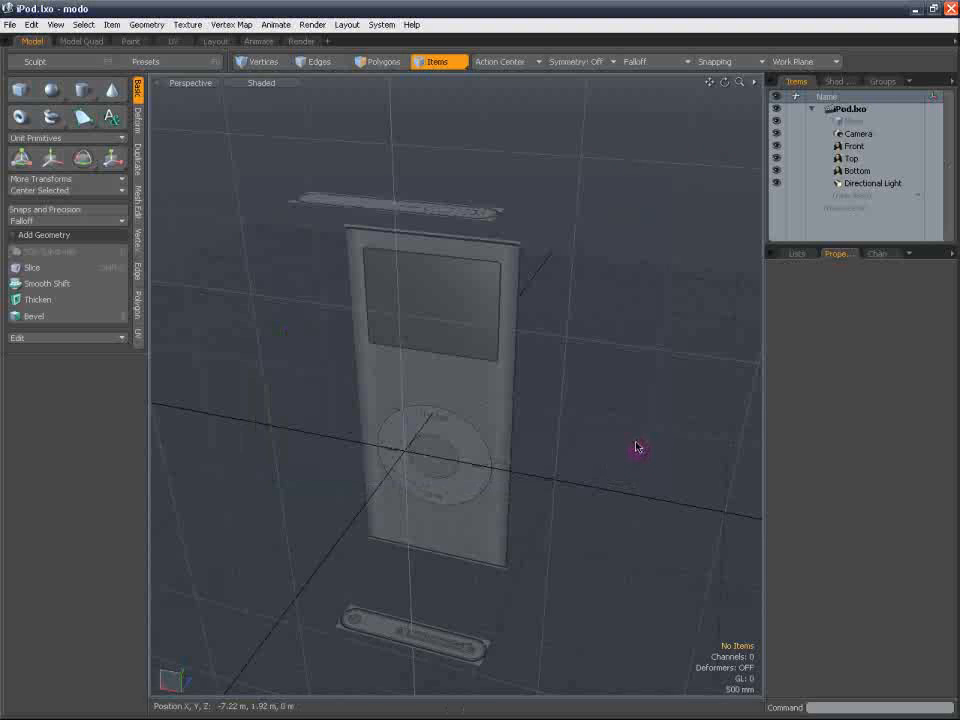
alt+shift+drag(572, 349, 534, 328)
click(854, 146)
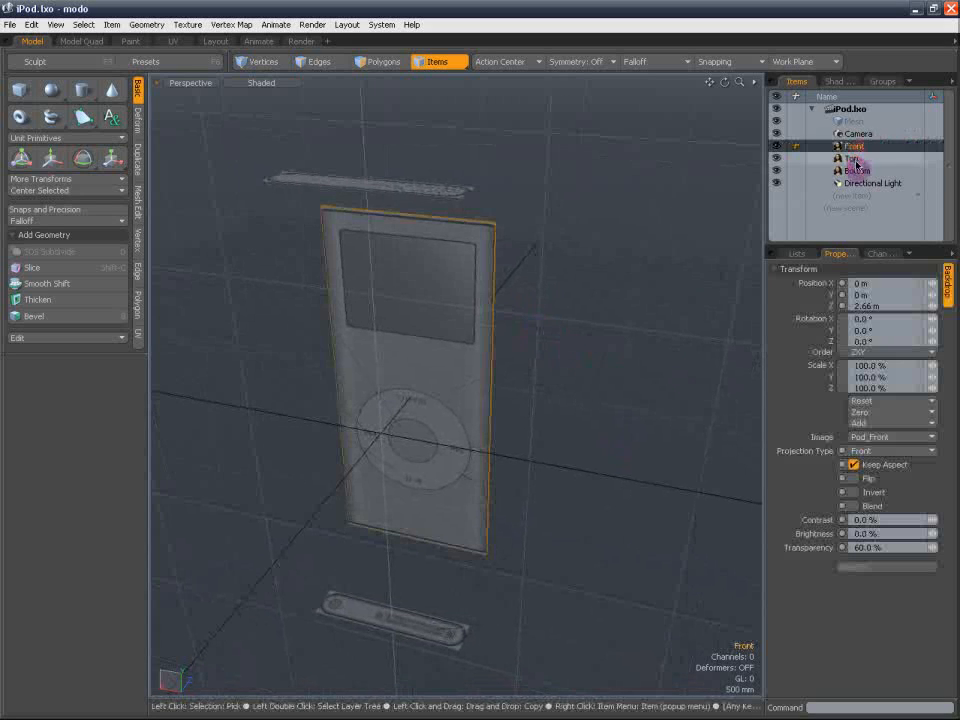
click(851, 158)
click(857, 171)
click(853, 158)
click(854, 146)
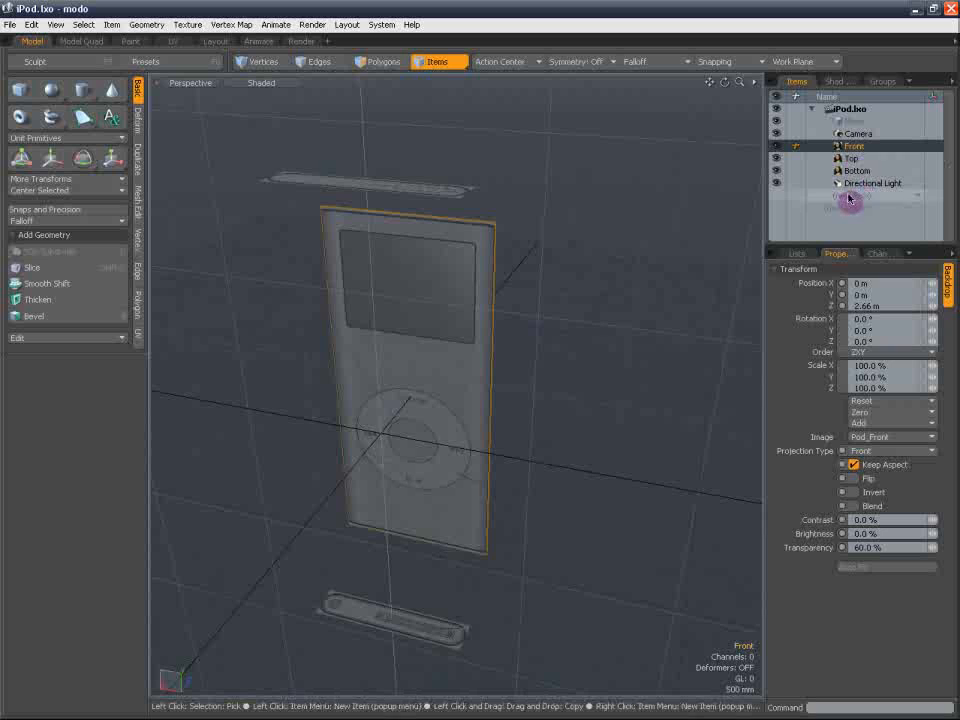
Add a group locator, place it directly above the Front backdrop in the item order, and name it Refference
click(868, 198)
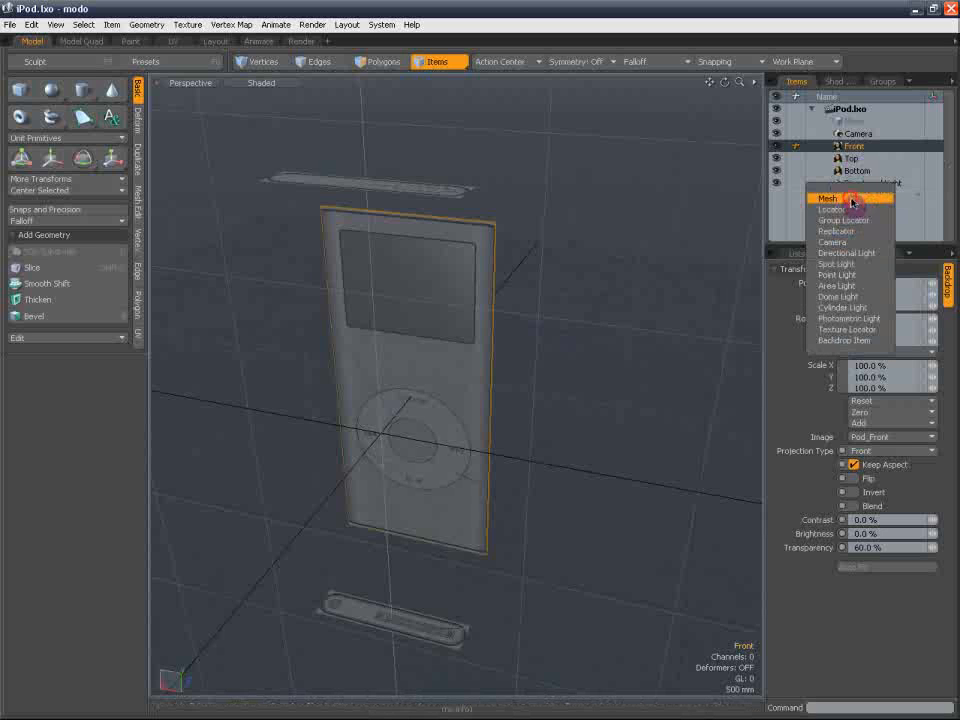
click(862, 222)
drag(872, 212, 870, 145)
double_click(873, 147)
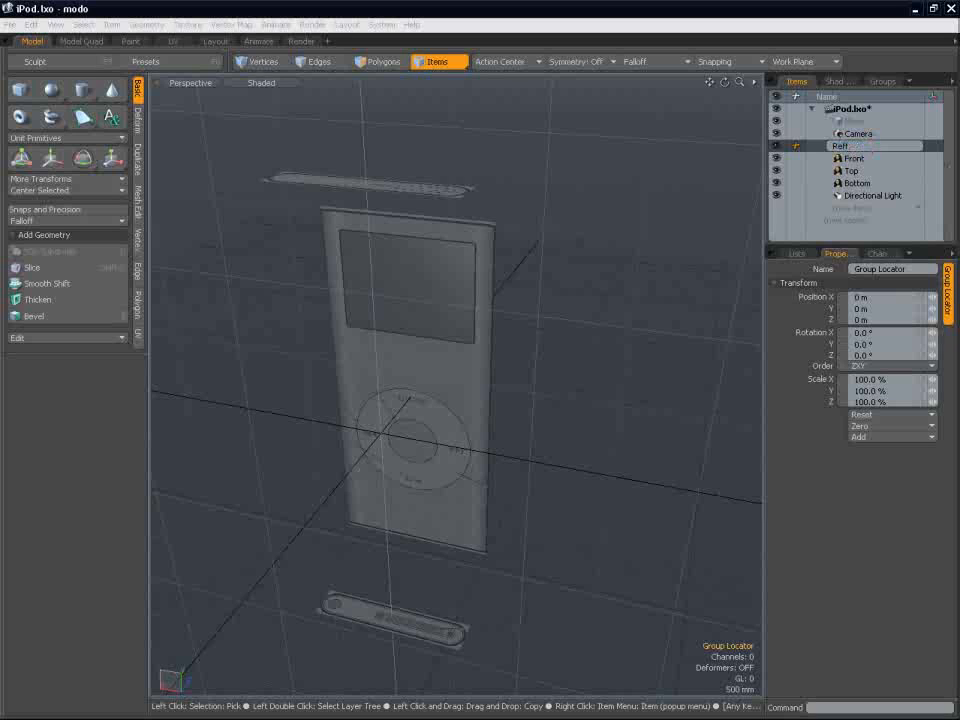
text(Refferebce)
key(Return)
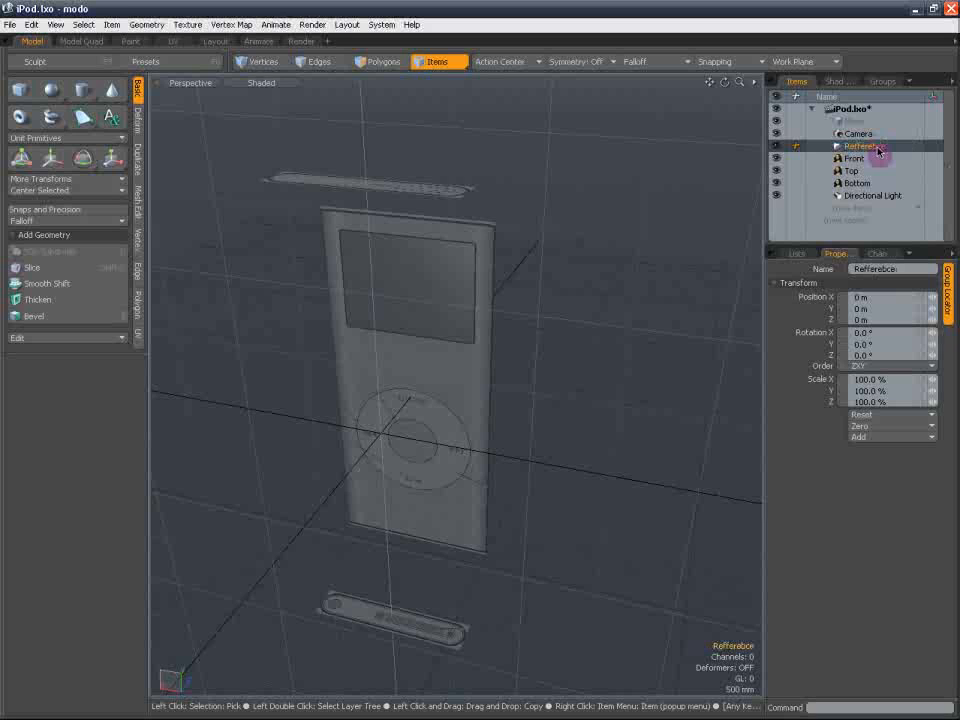
double_click(874, 148)
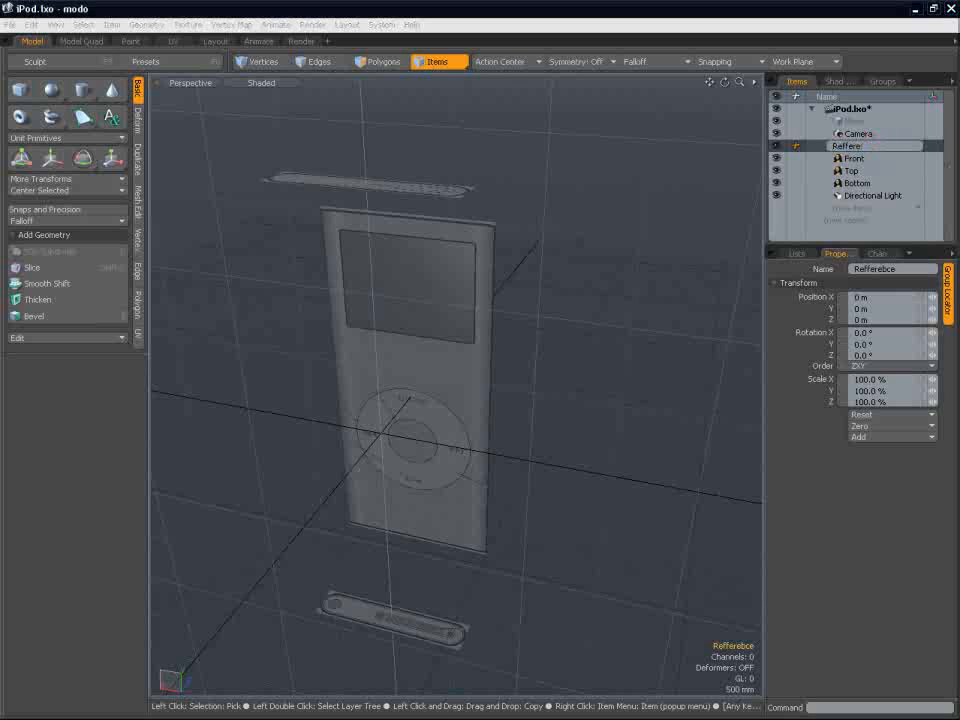
text(nce)
key(Return)
Parent the Front, Top and Bottom backdrops under the Refference group locator
click(853, 159)
shift+click(852, 183)
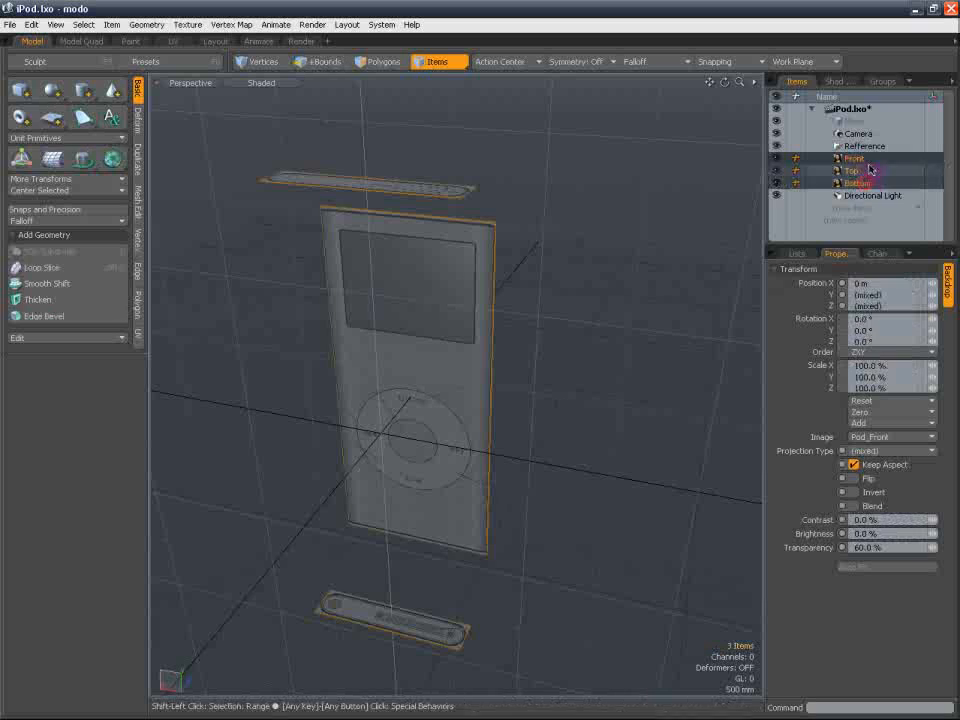
drag(852, 171, 885, 150)
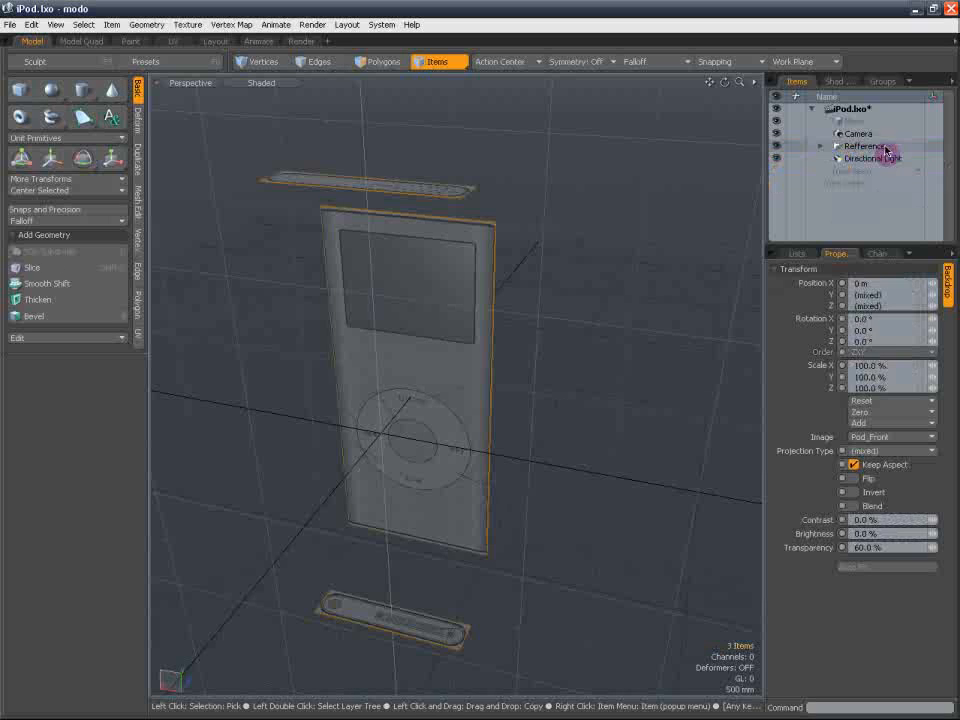
Check the Refference group's visibility by hiding and showing it, and clear the item selection
click(777, 147)
click(777, 147)
click(777, 147)
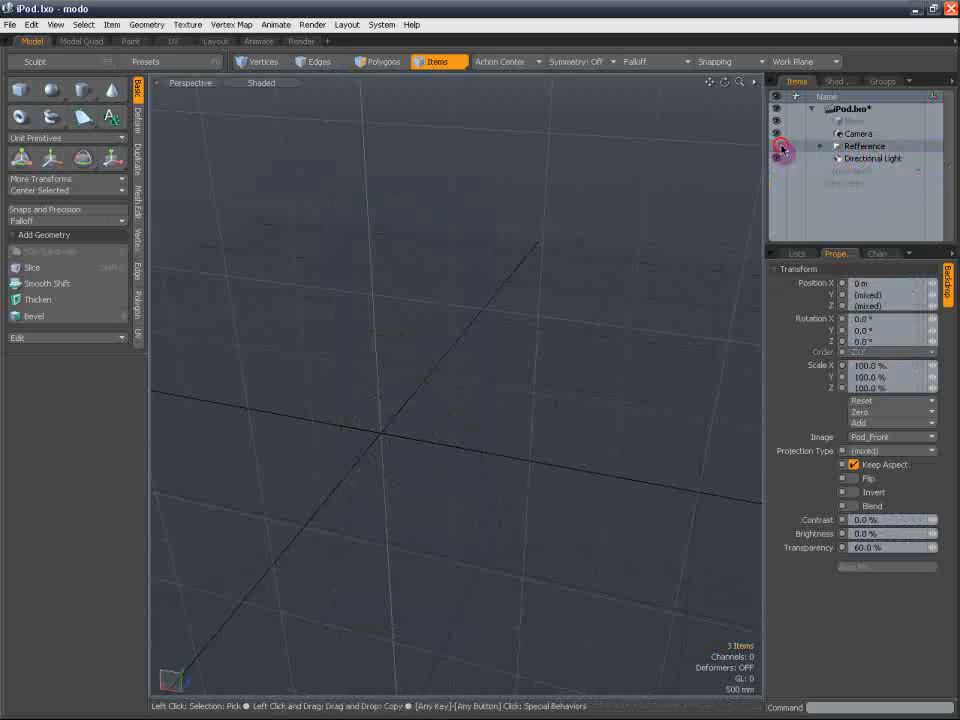
click(777, 147)
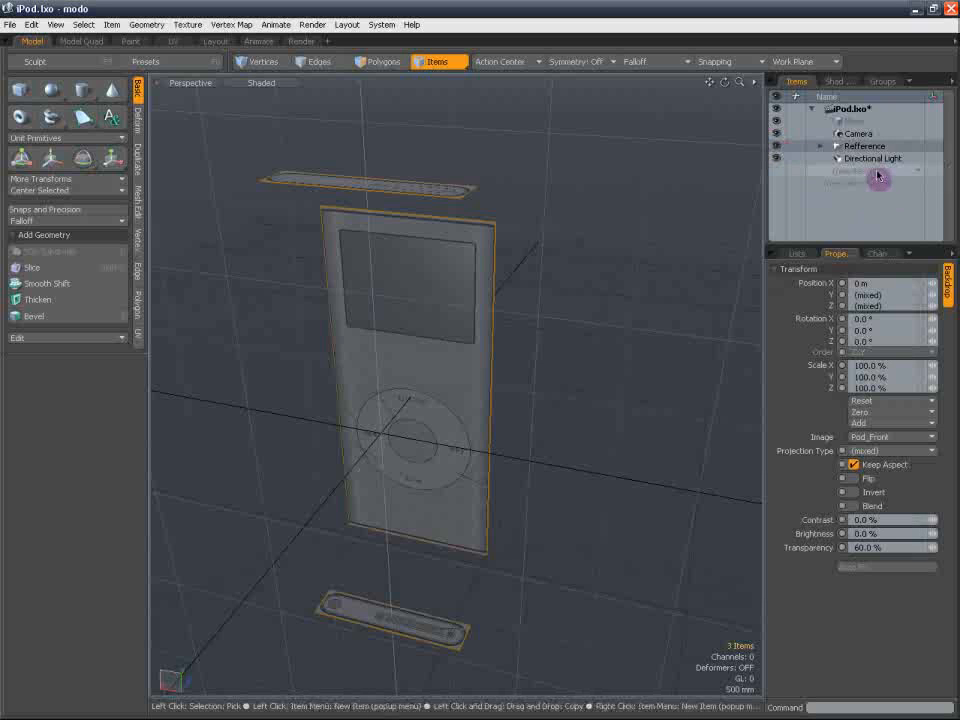
alt+drag(461, 416, 592, 355)
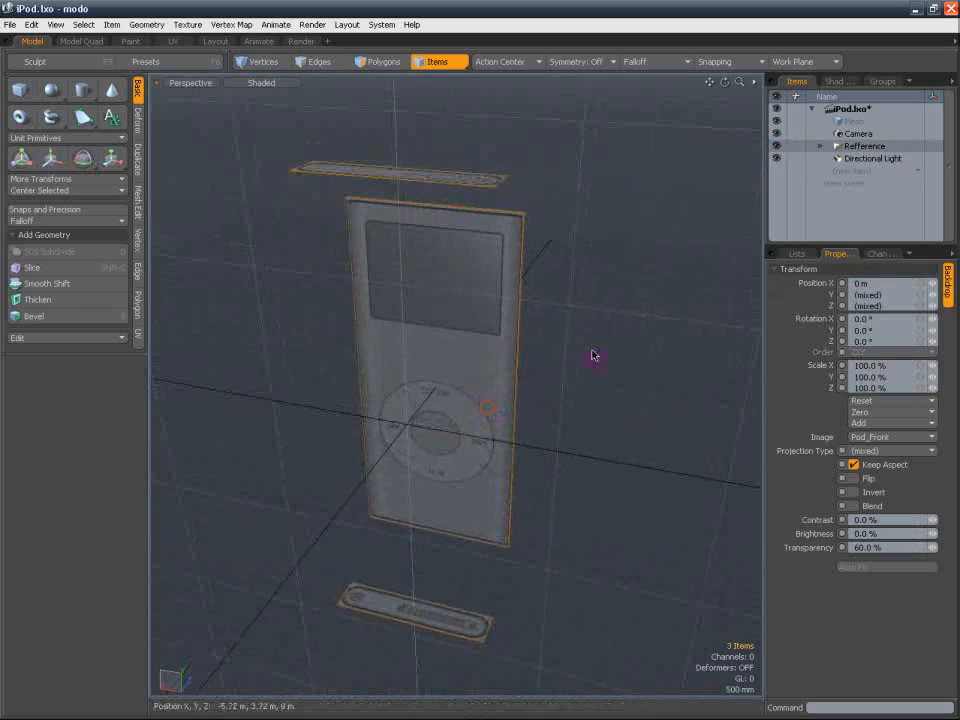
click(591, 336)
alt+drag(446, 349, 491, 304)
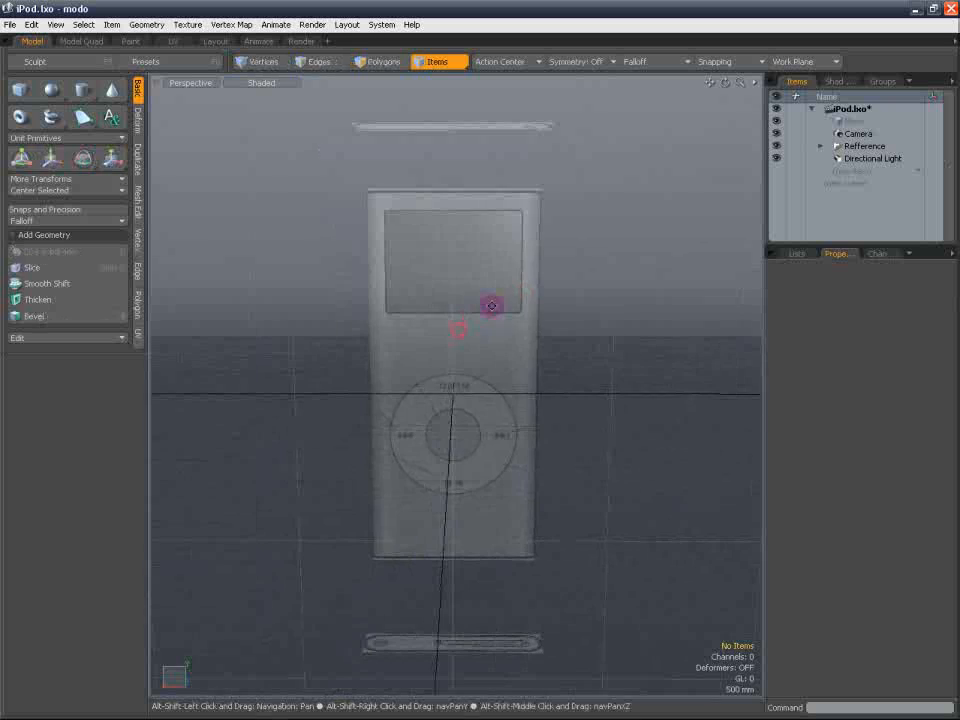
Move the Front backdrop away from the origin, in front of the Top and Bottom backdrops, and clear the selection
alt+drag(549, 304, 508, 339)
click(576, 324)
alt+drag(576, 324, 420, 388)
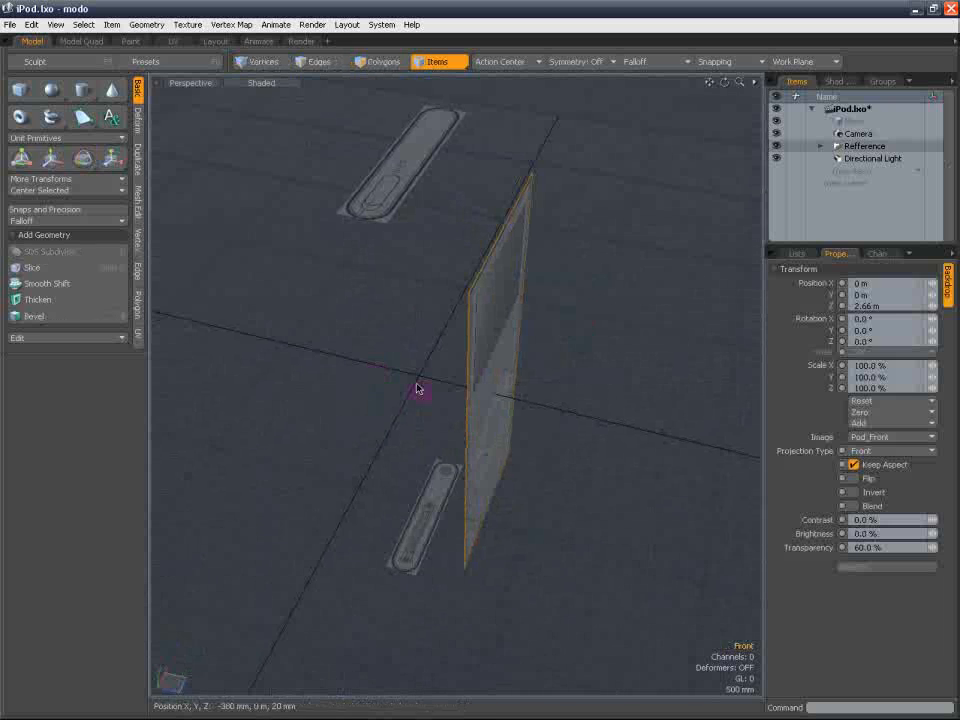
key(w)
drag(534, 407, 318, 352)
key(space)
click(424, 361)
Switch the viewport to the Front view and centre the iPod's front image
click(208, 83)
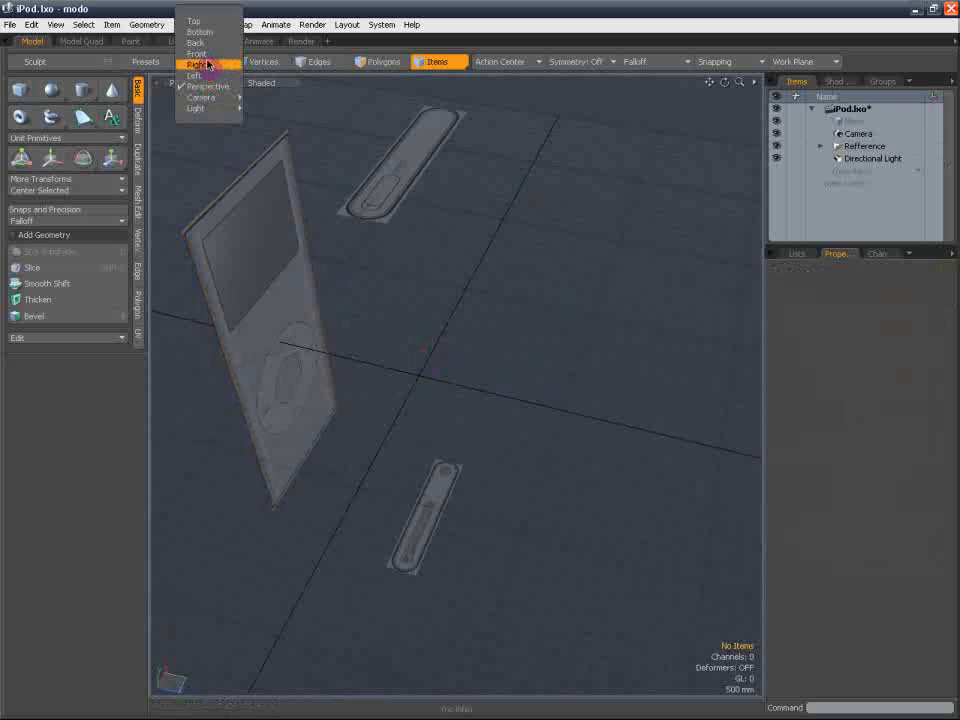
click(197, 53)
alt+shift+drag(360, 251, 359, 214)
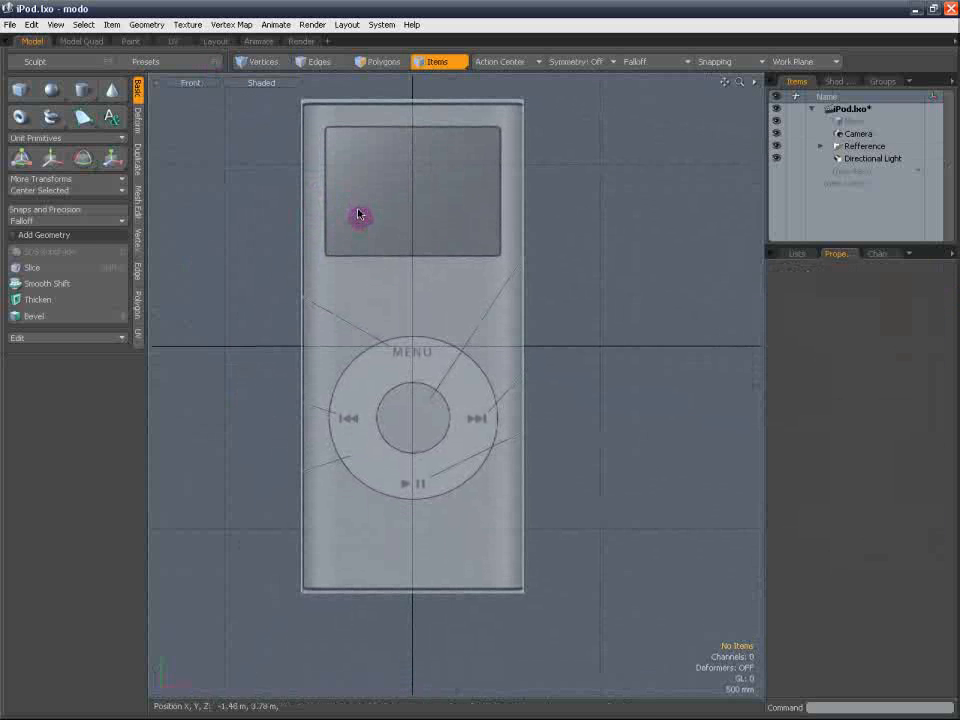
alt+shift+drag(561, 266, 523, 264)
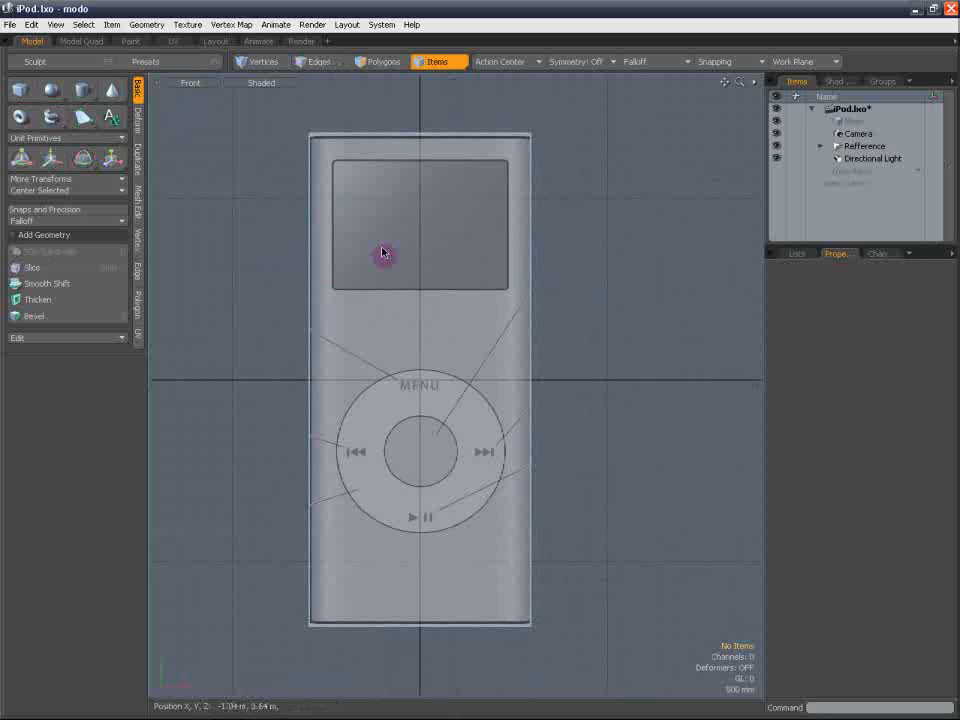
Try drawing a flat cube freehand over the front image, about 9.34 m wide and 4 m high, and delete it
click(383, 61)
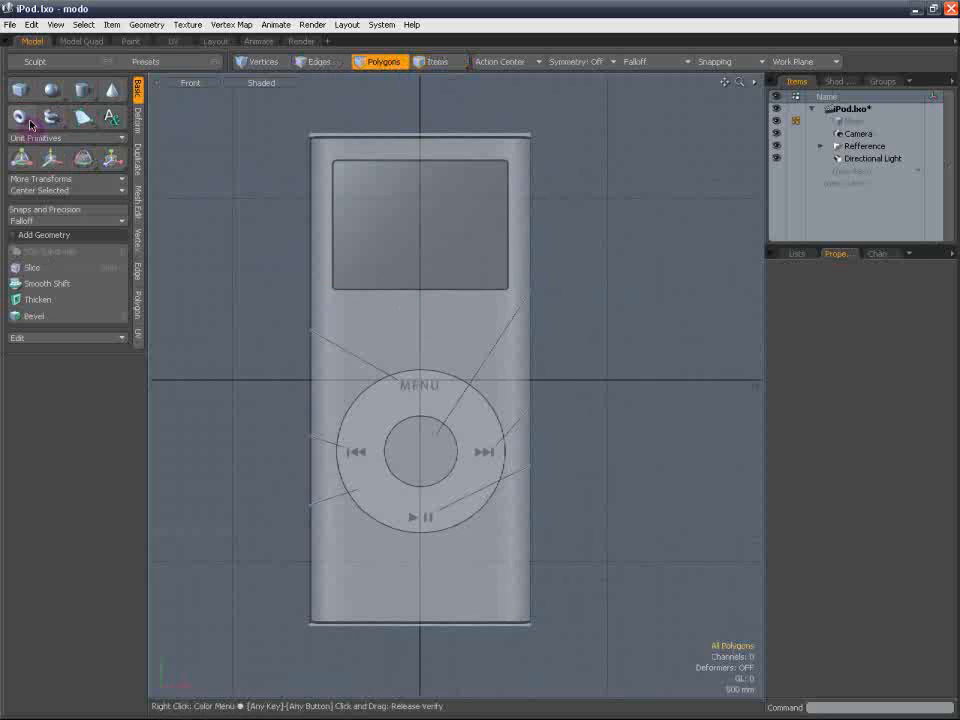
click(20, 90)
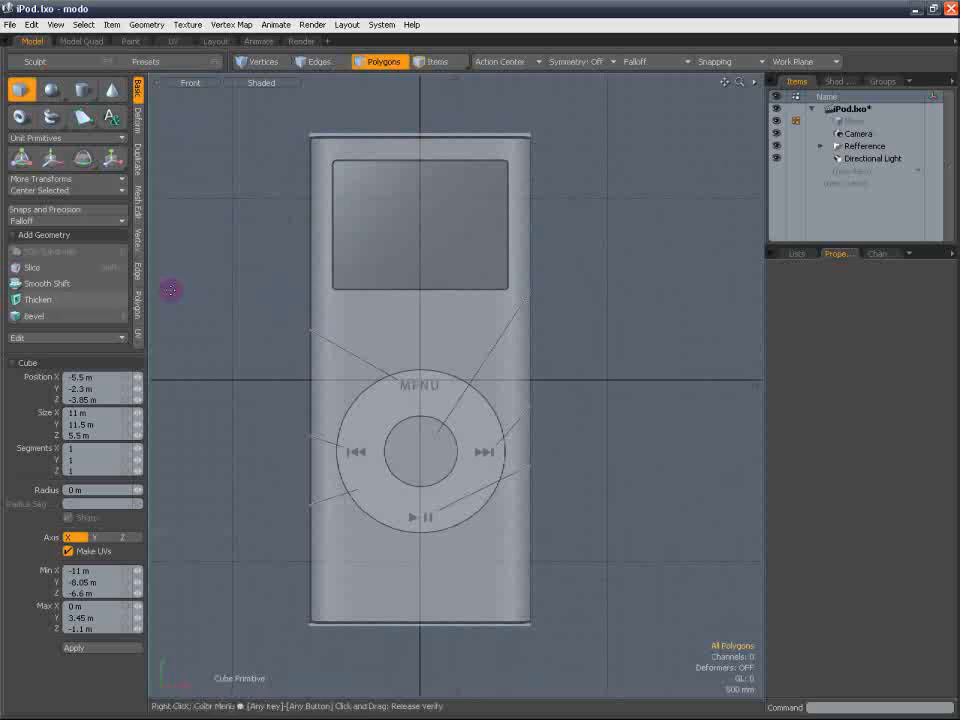
mouse_move(316, 285)
mouse_down()
mouse_move(428, 440)
mouse_move(665, 496)
mouse_up()
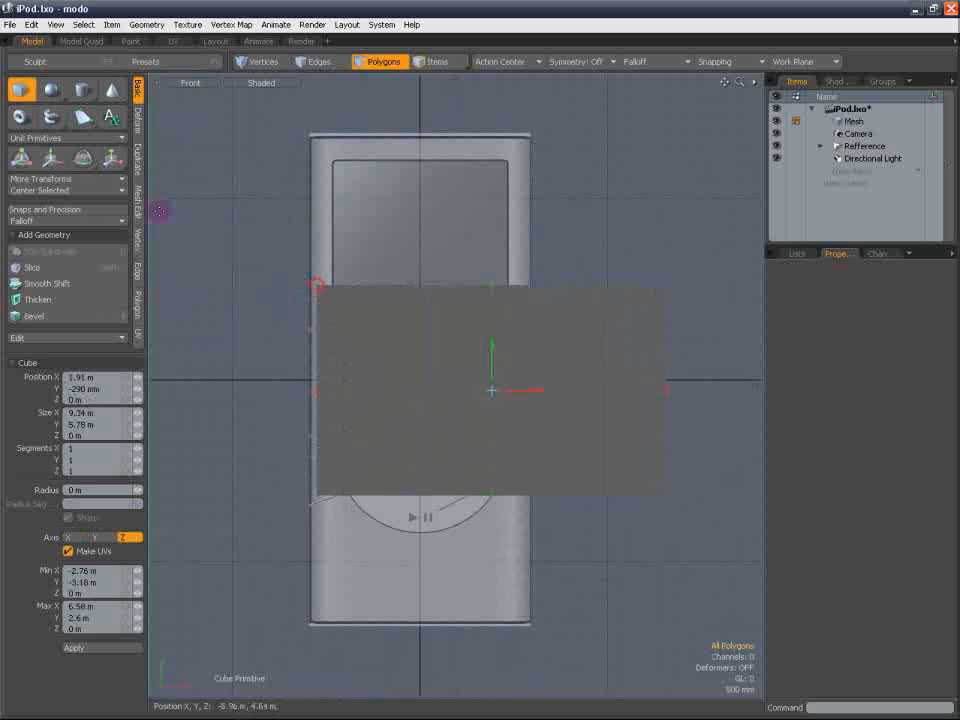
drag(494, 284, 510, 321)
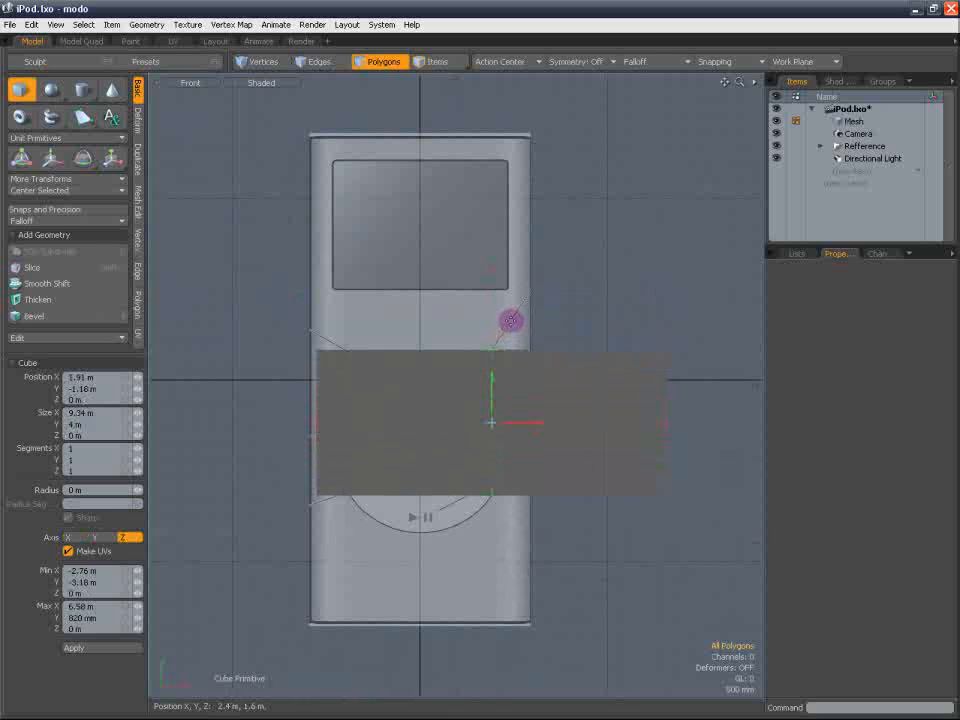
key(space)
key(Delete)
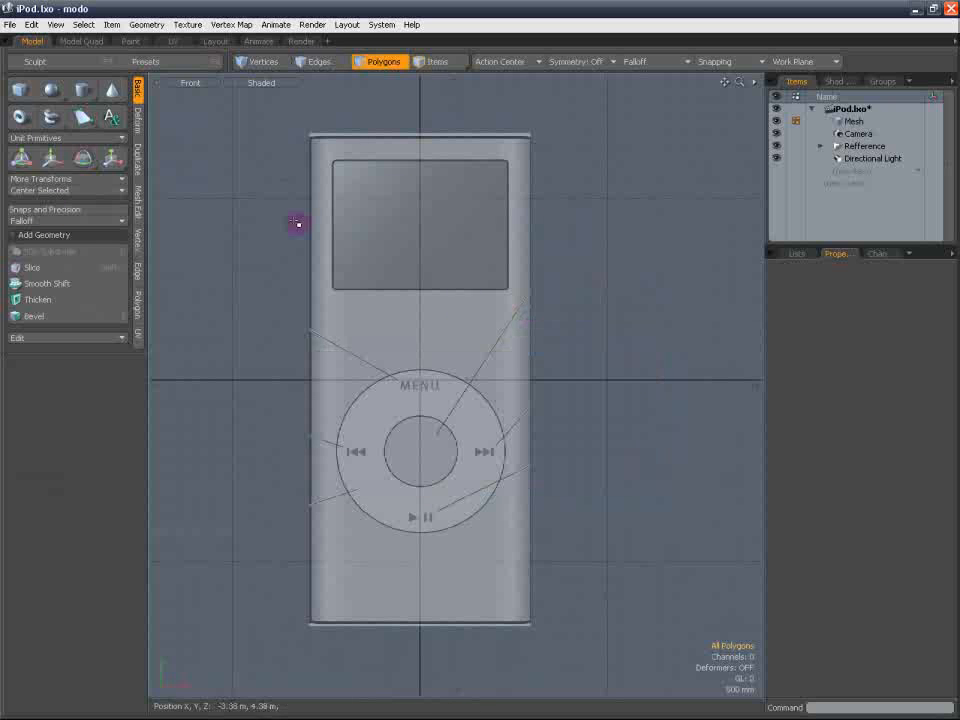
scroll(438, 345, up, 3)
scroll(441, 352, down, 3)
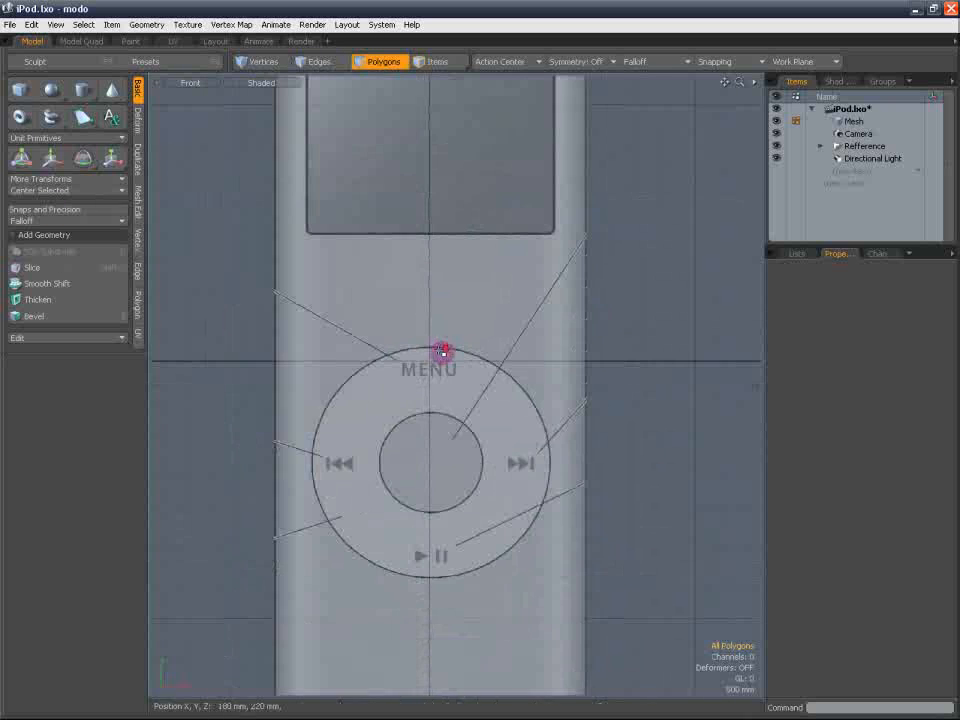
alt+shift+drag(448, 335, 441, 360)
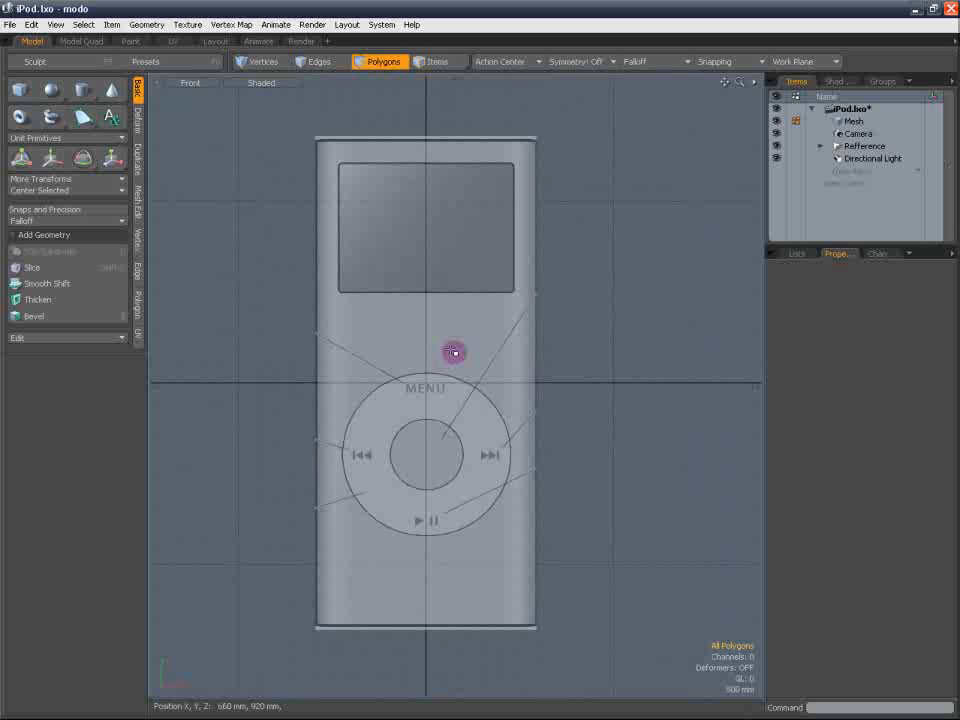
scroll(438, 388, up, 3)
scroll(441, 369, down, 3)
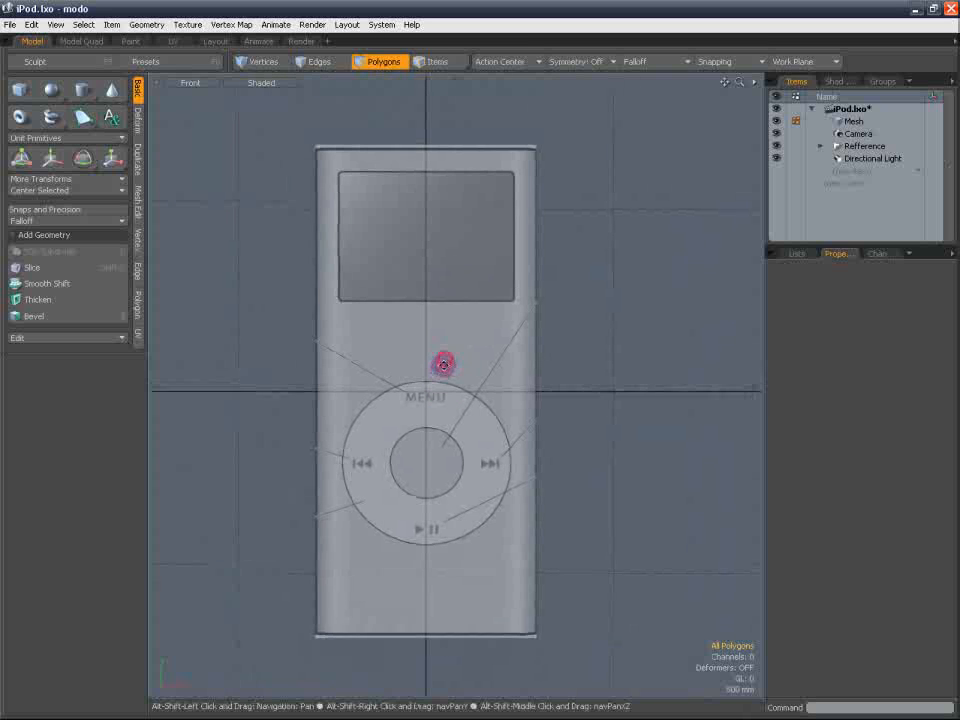
key(ctrl)
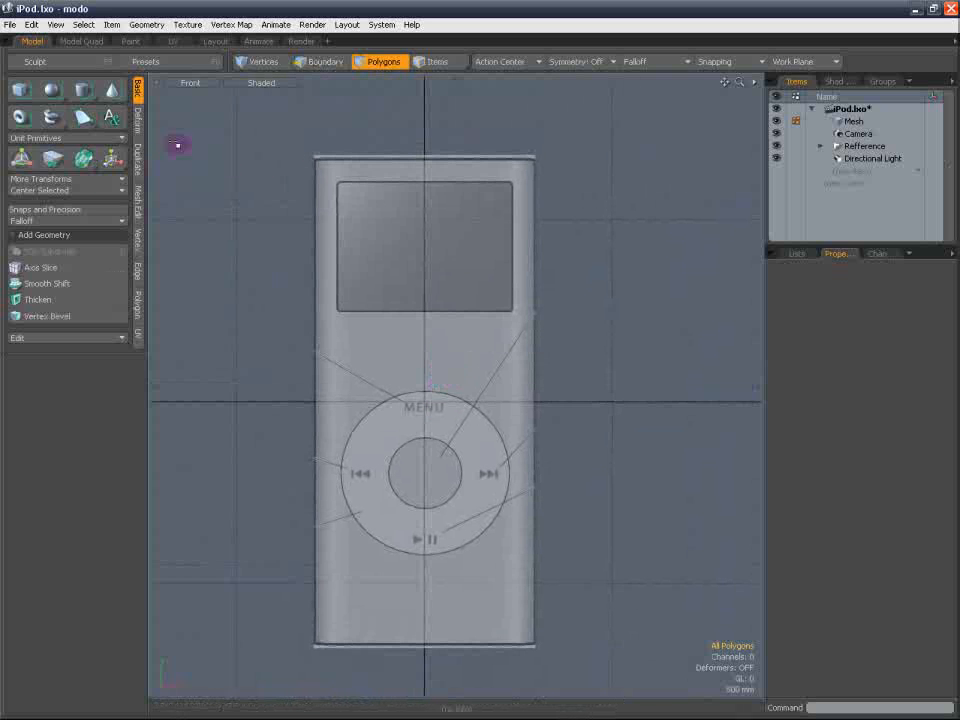
click(21, 92)
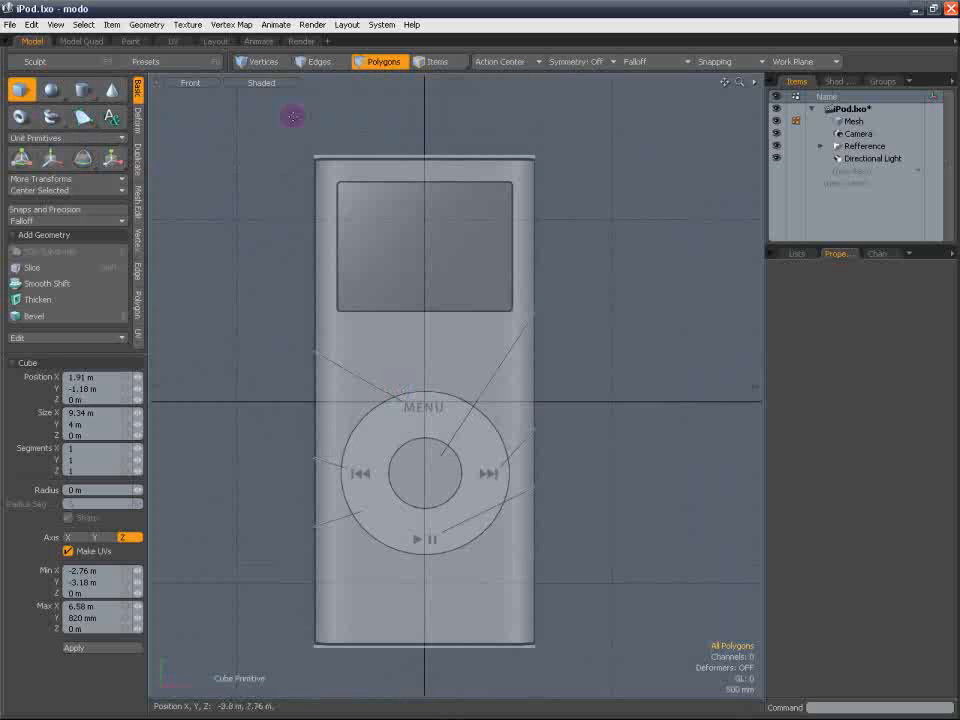
click(380, 63)
alt+drag(484, 407, 522, 396)
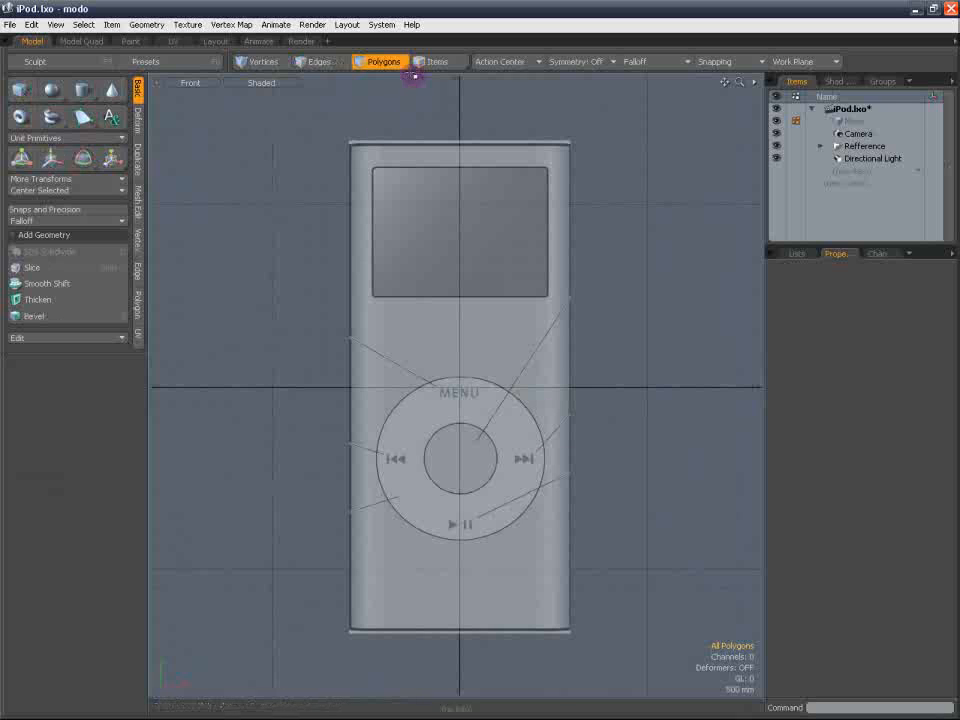
Add a unit cube at the origin to the Mesh item and select all of its polygons
click(845, 121)
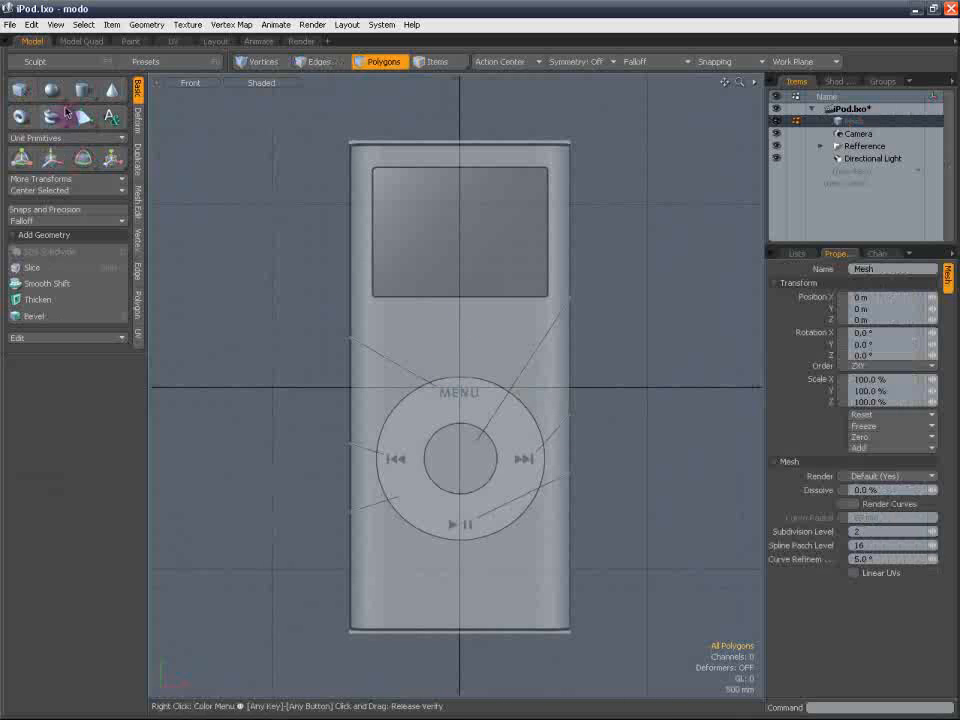
click(22, 91)
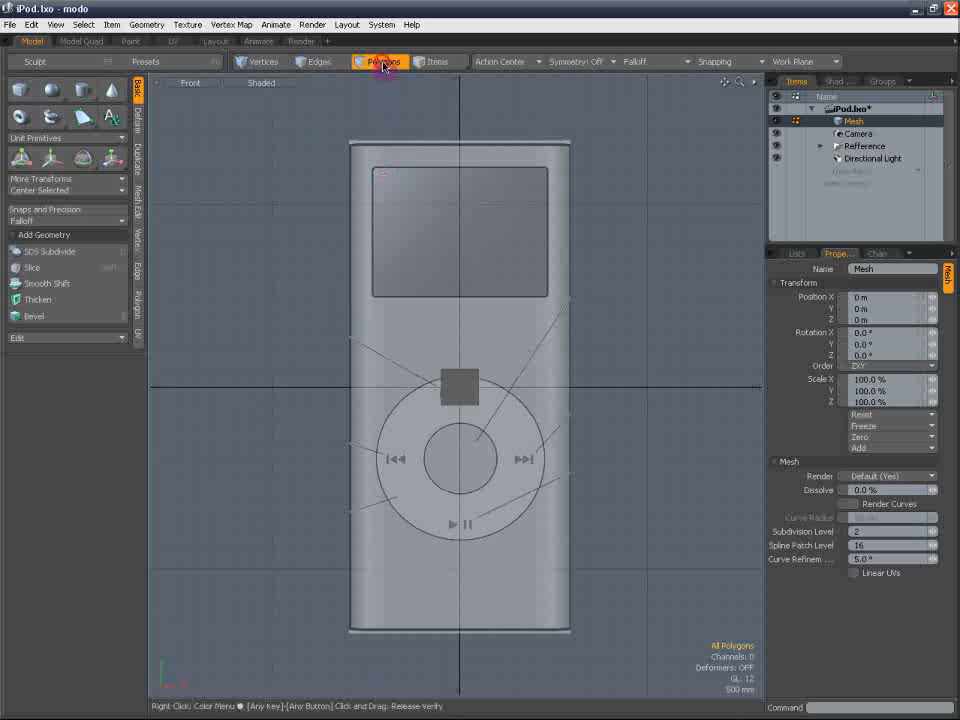
scroll(452, 354, up, 5)
scroll(484, 330, down, 3)
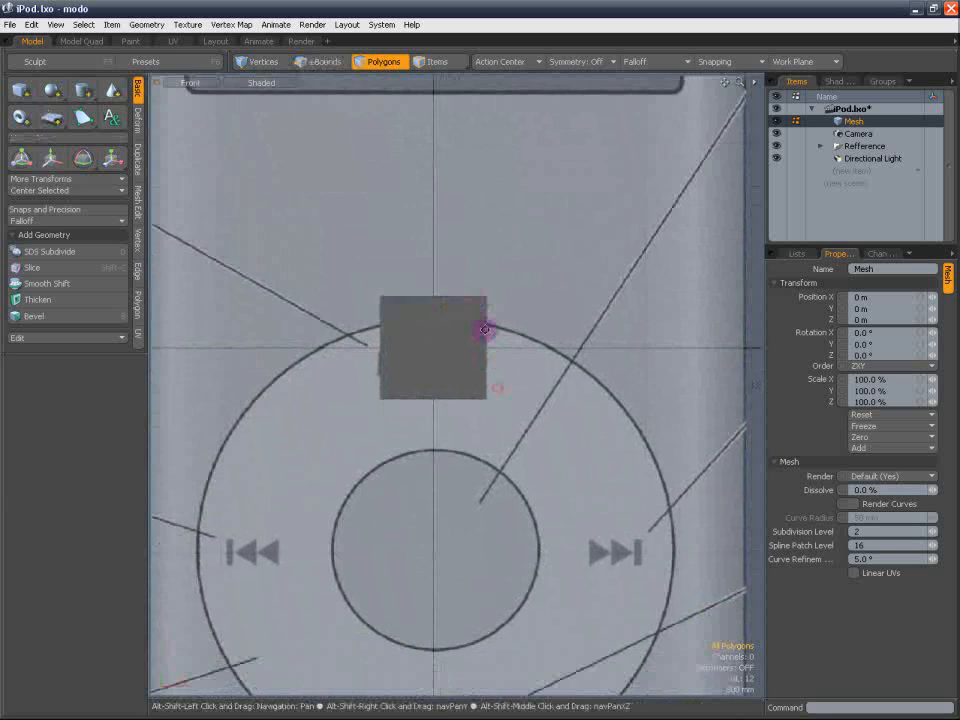
scroll(470, 386, up, 2)
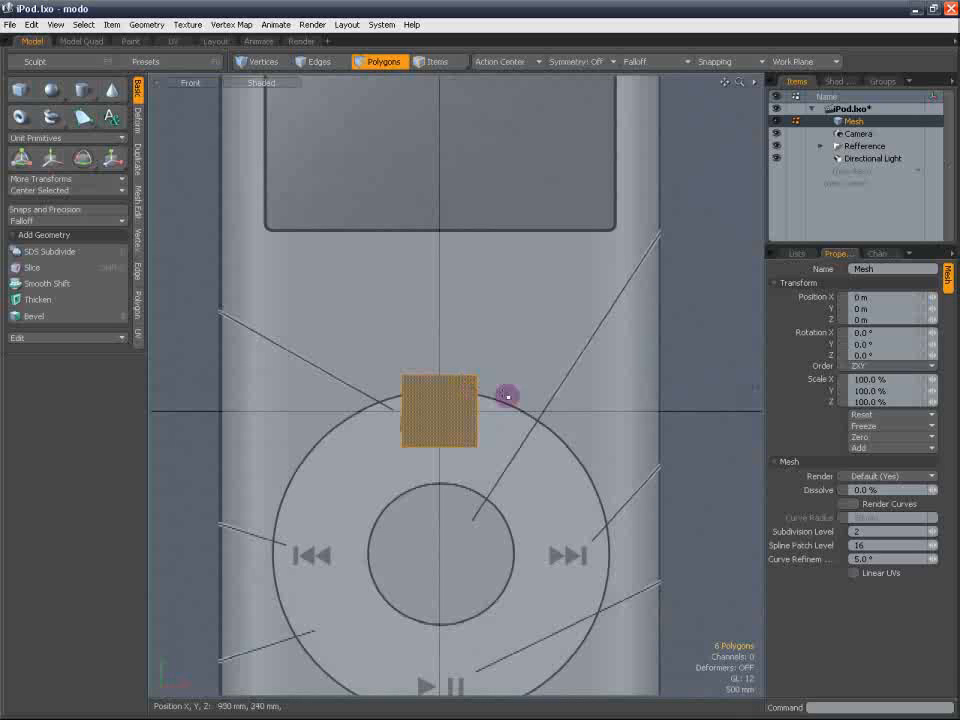
scroll(428, 270, down, 6)
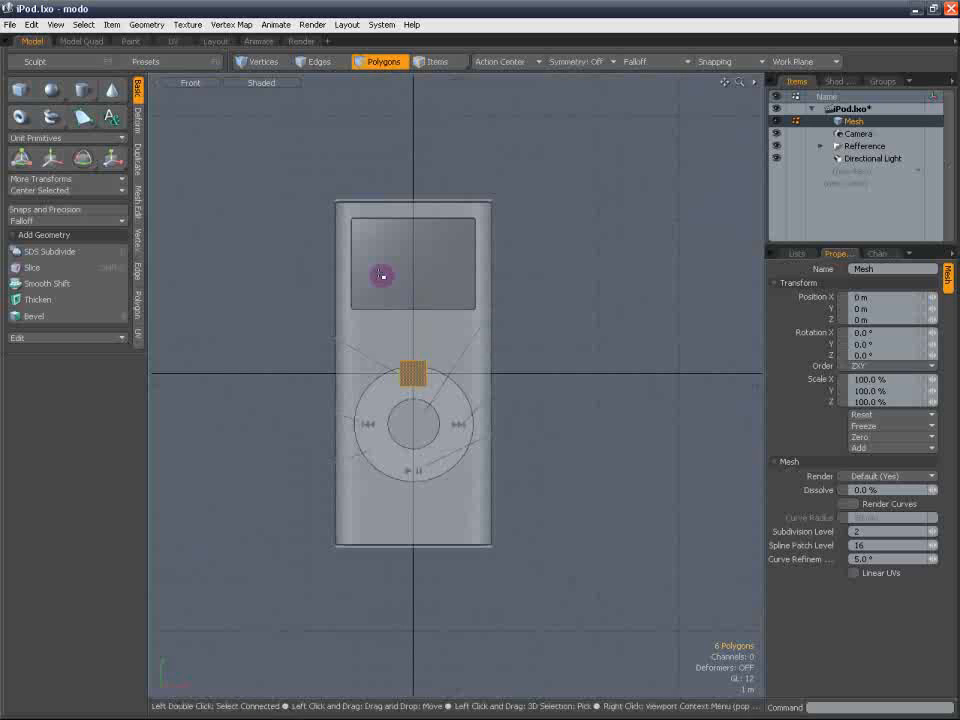
Scale the cube along Y, trying 800% and 1000% and ending at about 1335.5%, to match the iPod's height in the front image
scroll(410, 362, up, 2)
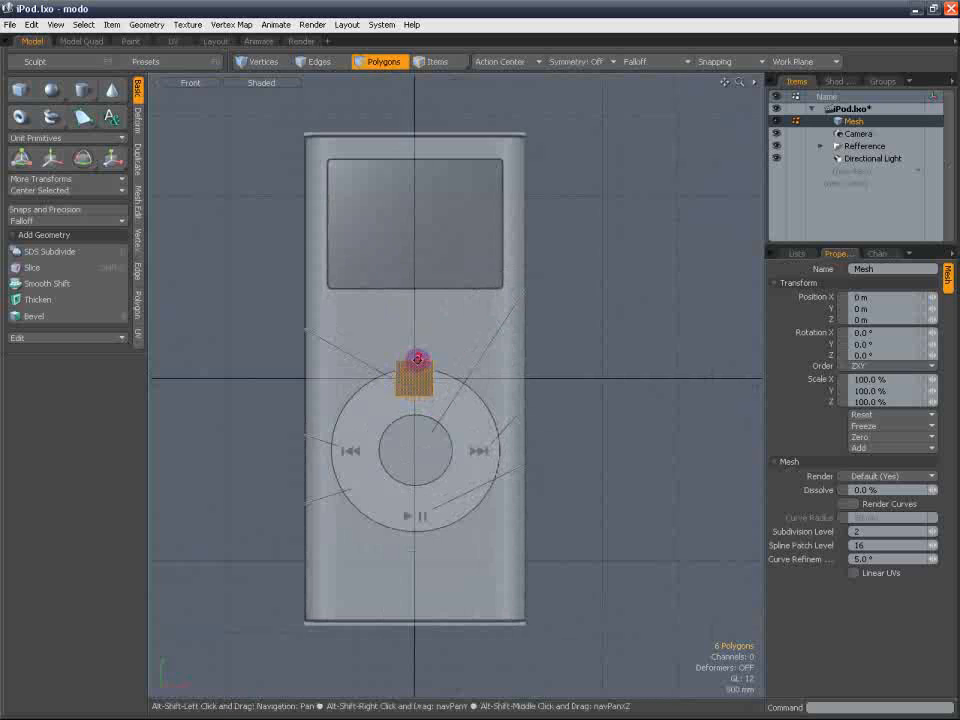
alt+drag(414, 359, 421, 377)
key(r)
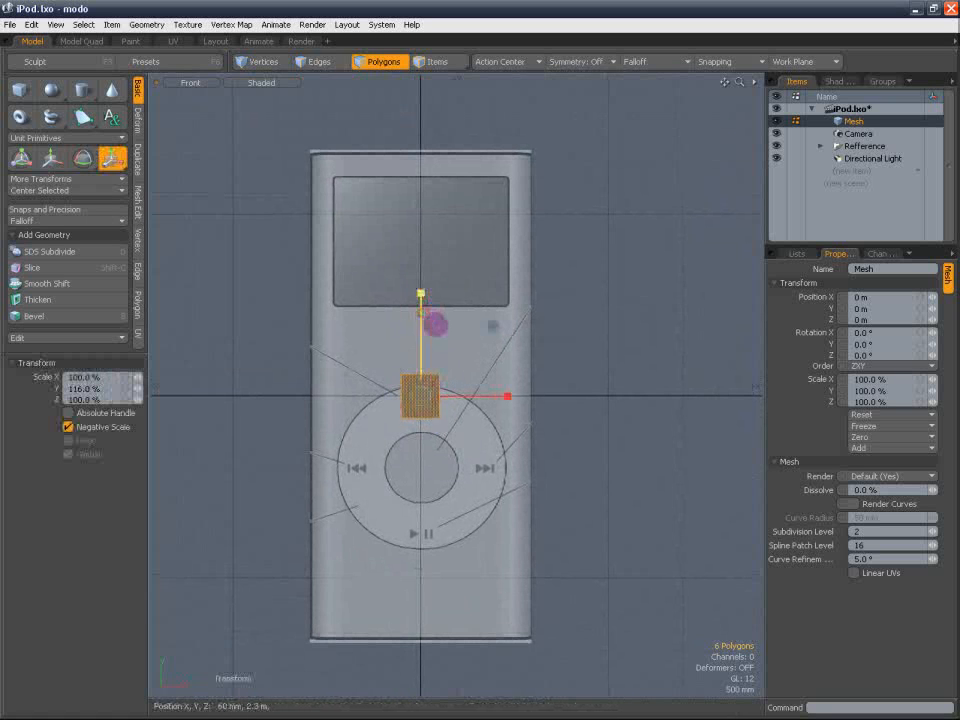
drag(434, 323, 431, 336)
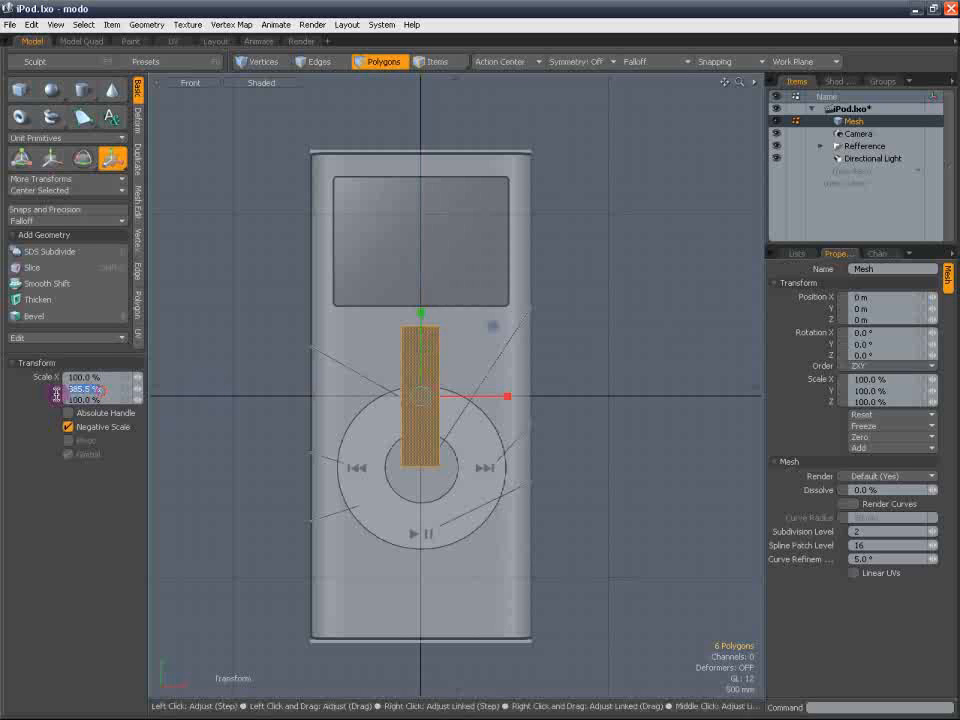
click(97, 389)
text(80.)
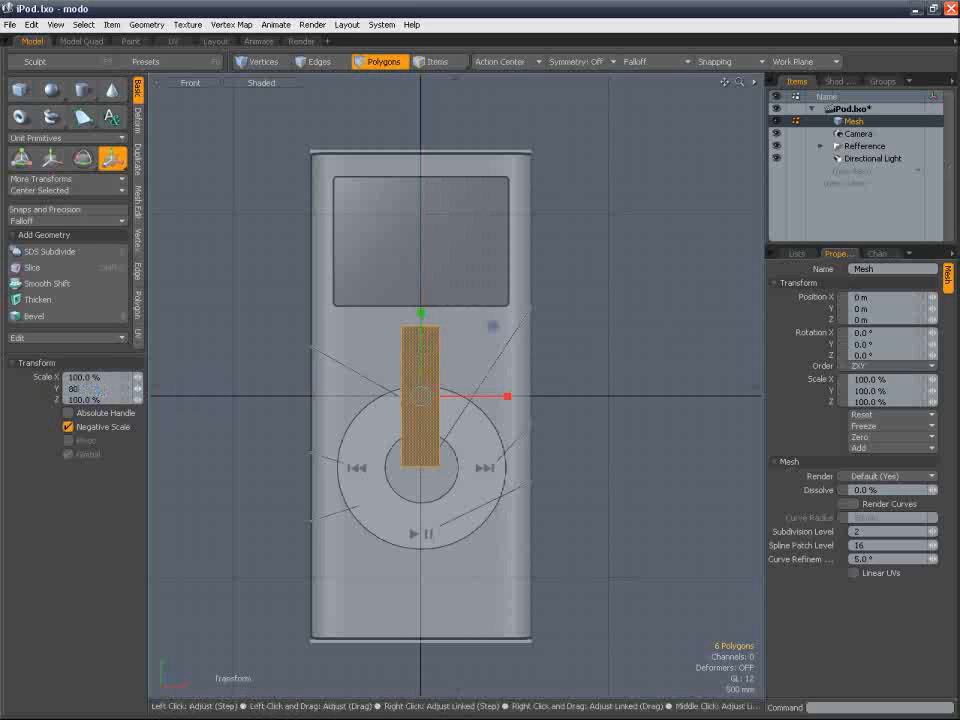
text(0)
key(Return)
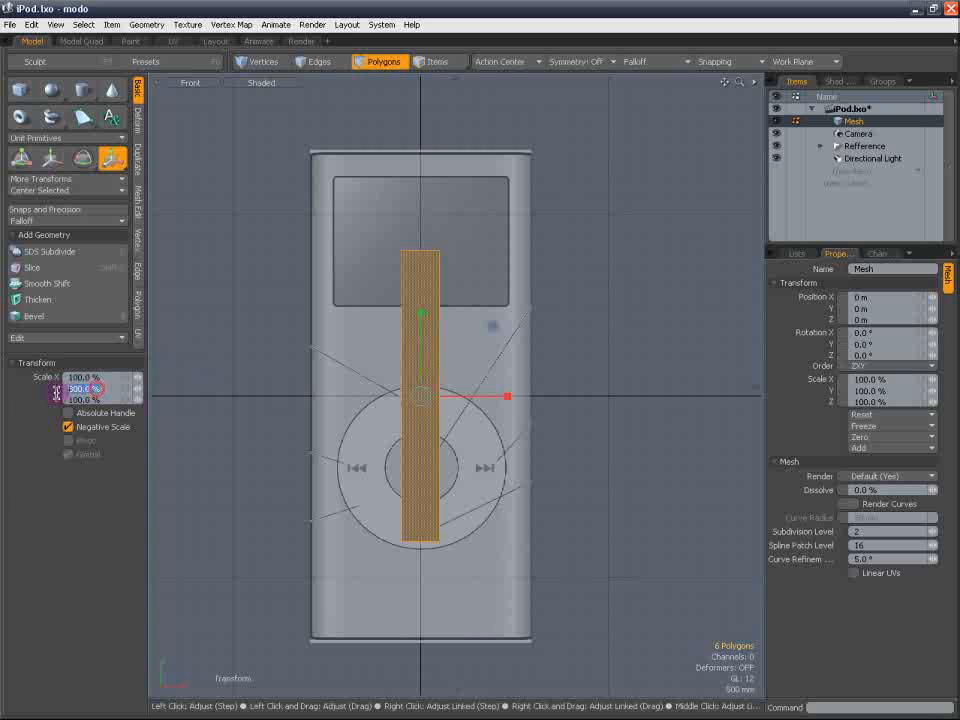
text(1000)
key(Return)
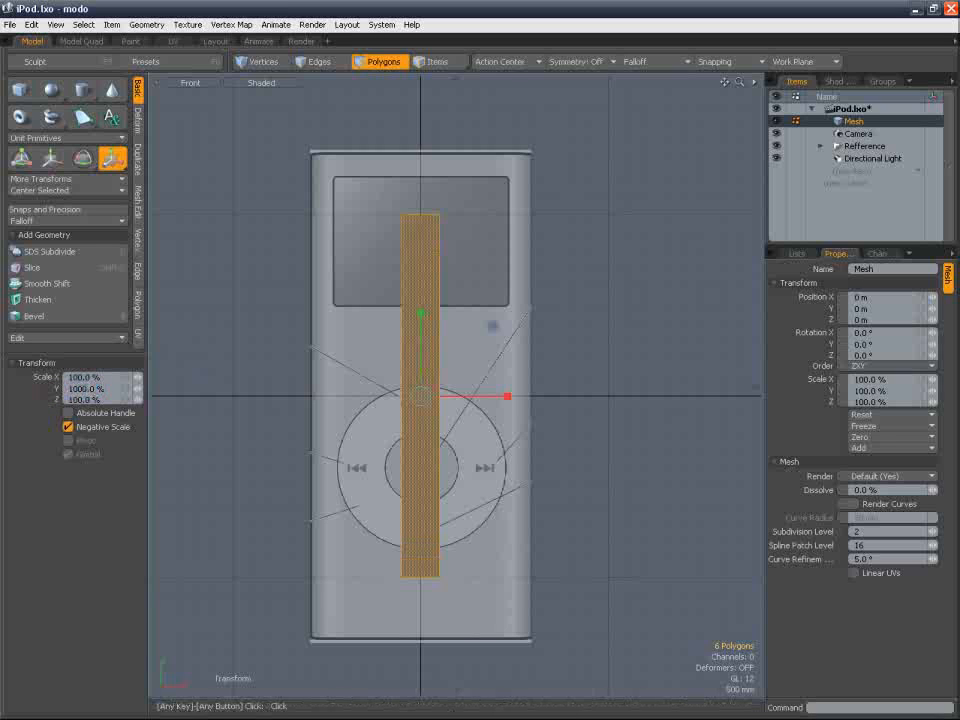
drag(419, 313, 421, 83)
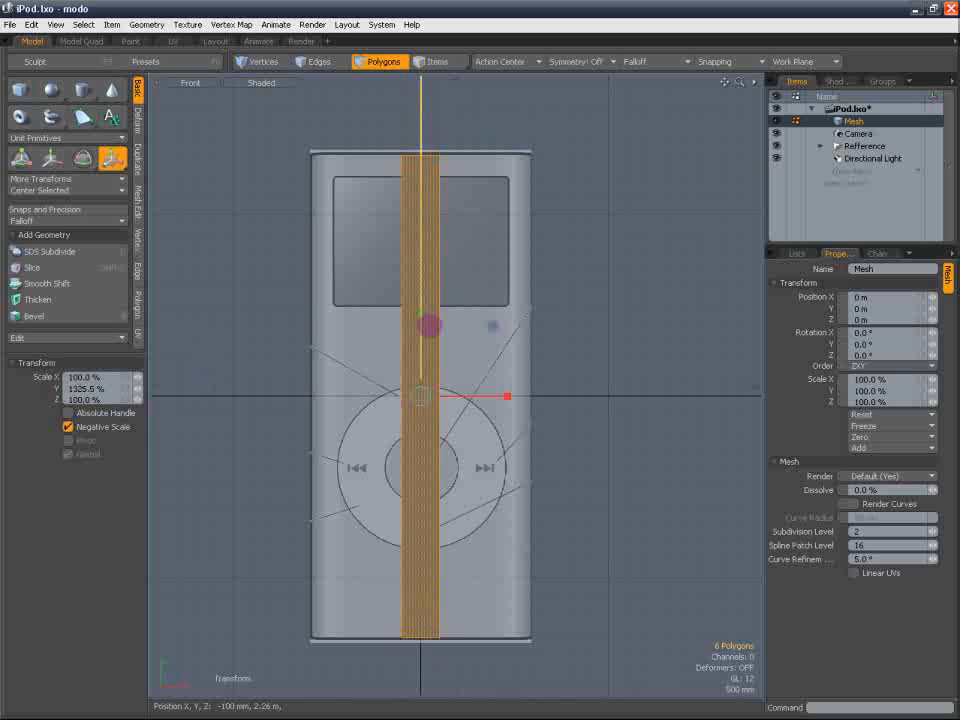
Scale the cube along X to match the iPod's width in the front image
alt+drag(501, 544, 461, 549)
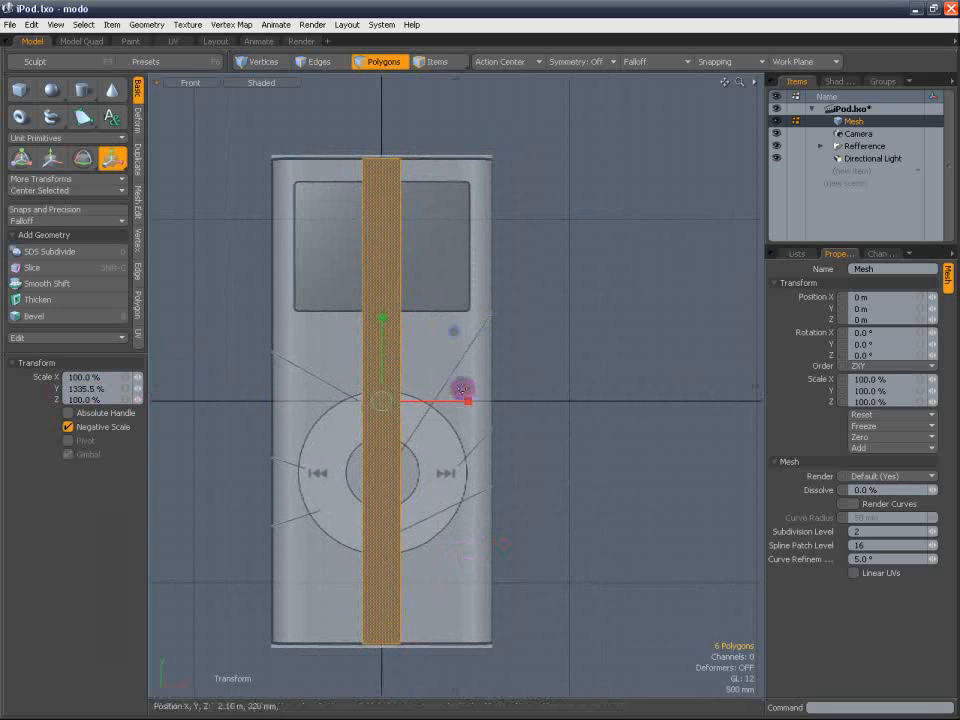
drag(468, 402, 480, 414)
key(space)
In a wireframe Top view, scale the box along Z to match the iPod's thickness in the Top backdrop
click(192, 86)
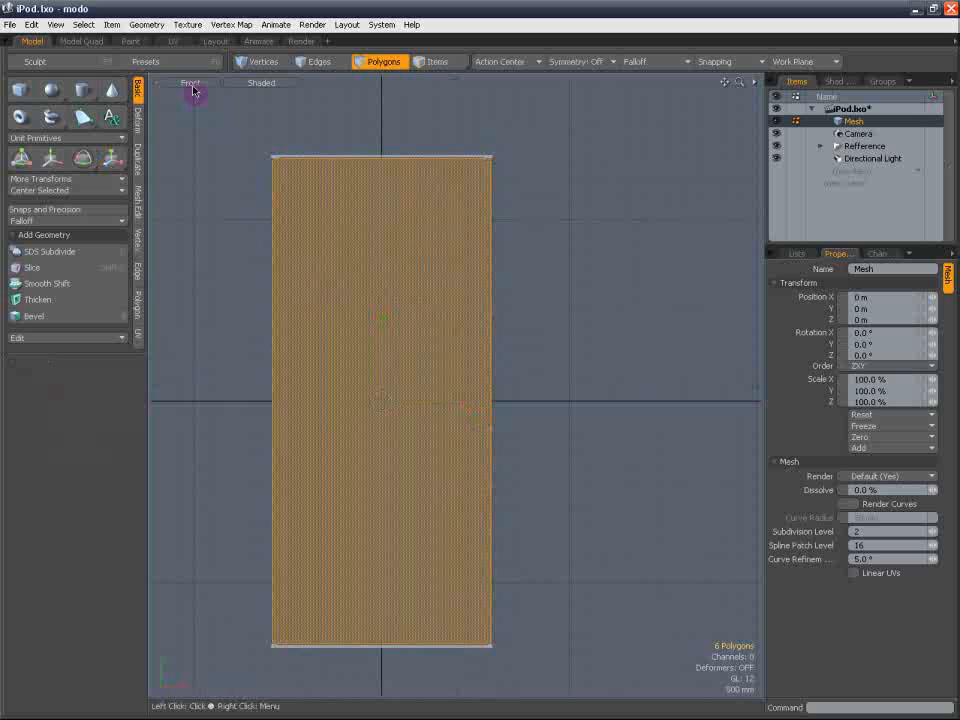
click(190, 49)
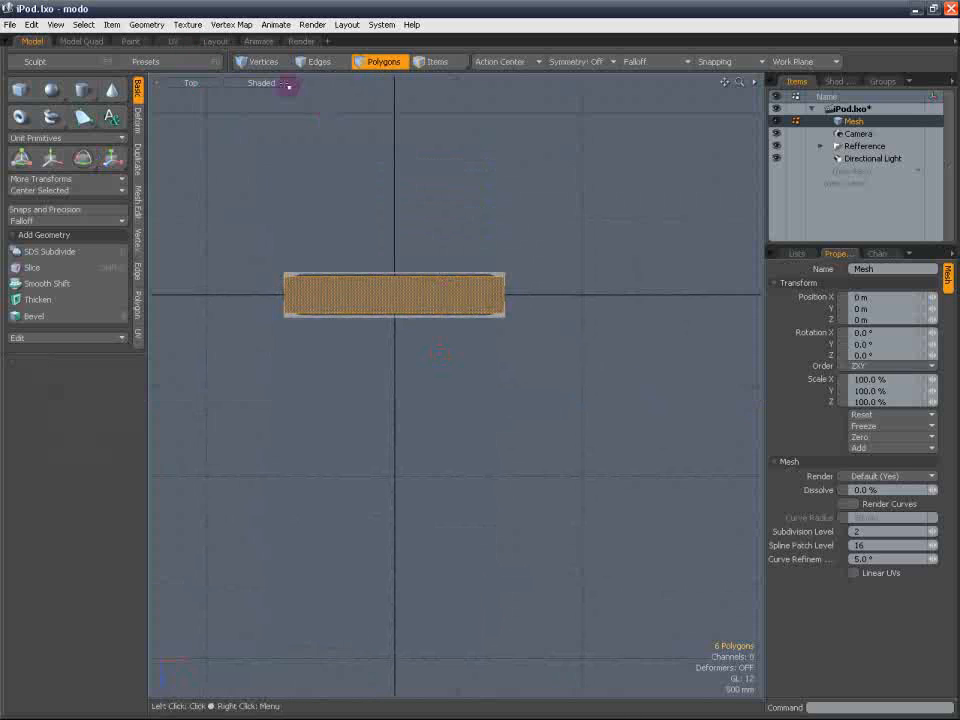
click(280, 82)
click(279, 81)
scroll(376, 308, up, 1)
scroll(417, 338, up, 1)
key(r)
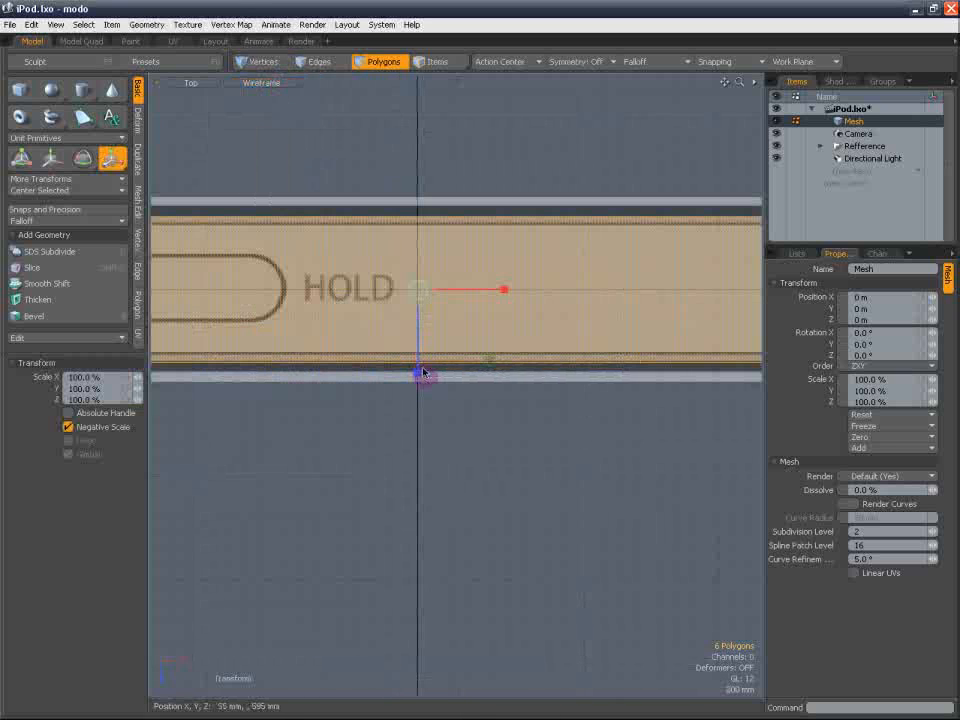
drag(418, 360, 429, 379)
key(space)
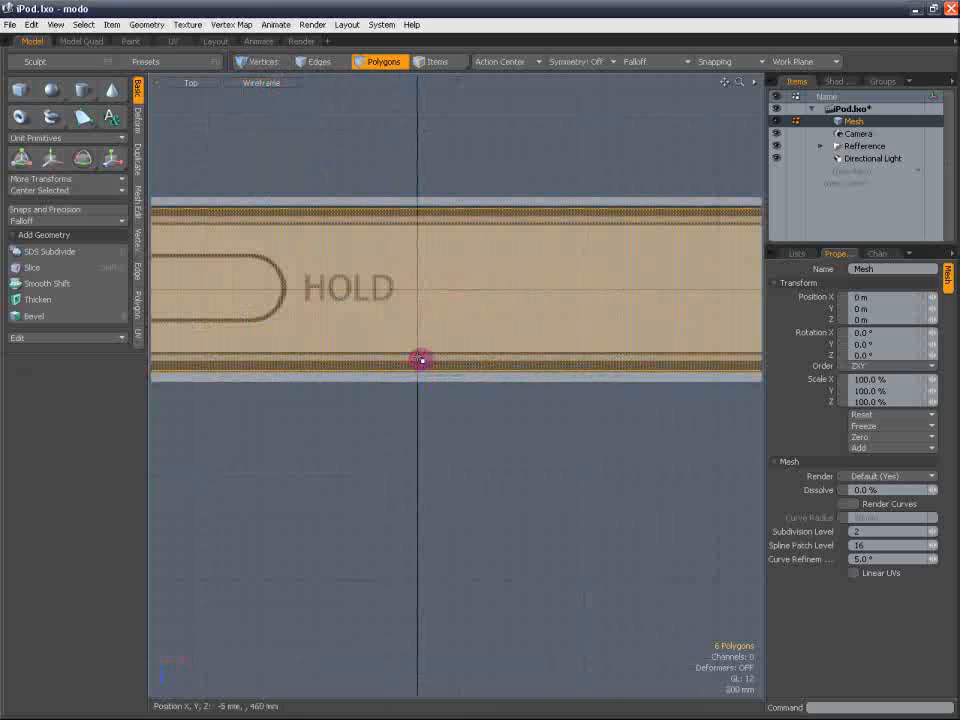
Deselect the box's polygons and select its four vertical corner edges in the Perspective view
scroll(445, 341, down, 2)
alt+shift+drag(446, 325, 431, 359)
click(444, 284)
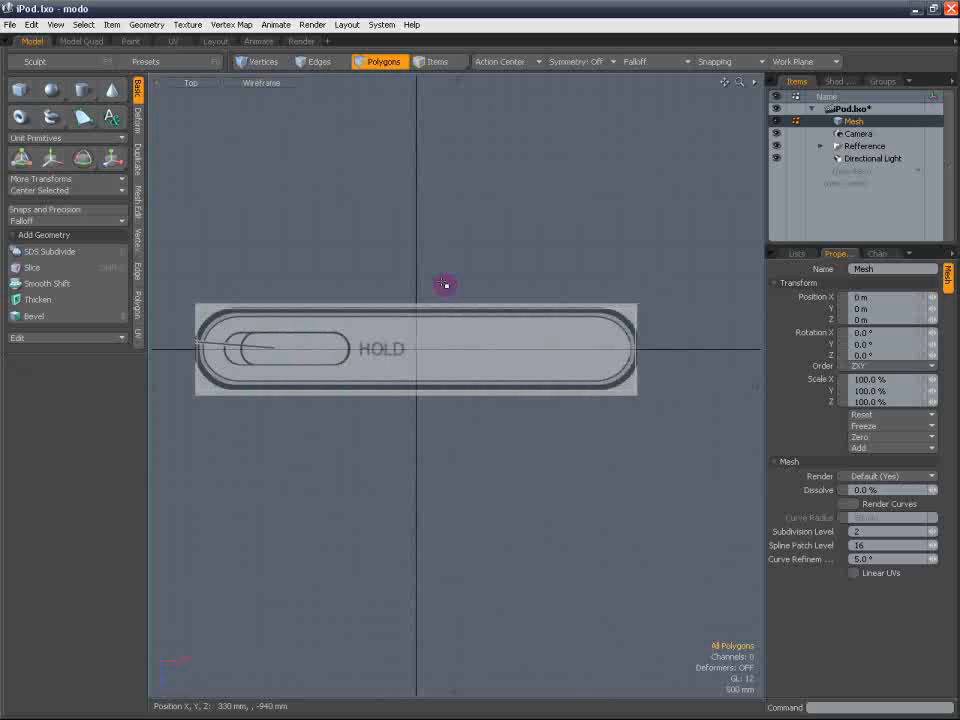
scroll(551, 354, up, 2)
scroll(533, 385, up, 3)
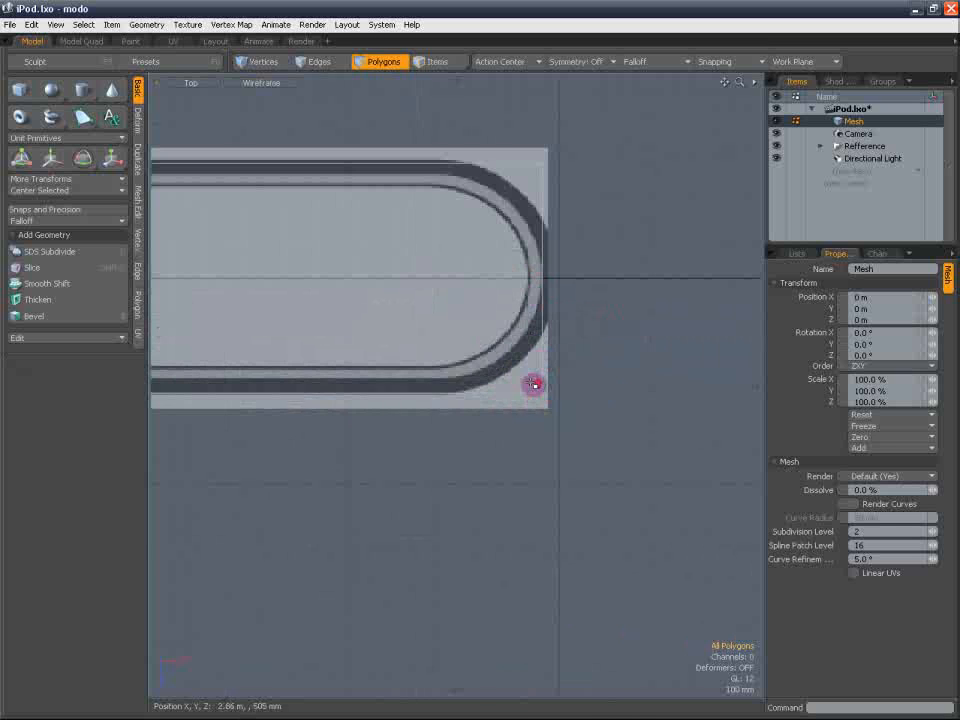
click(192, 84)
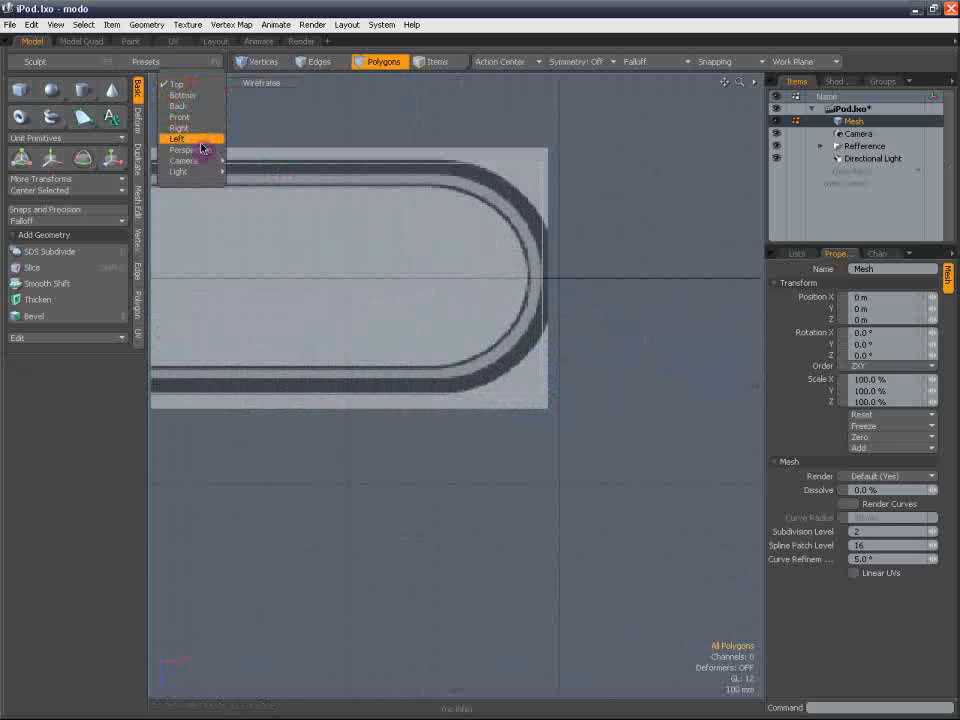
click(197, 155)
click(322, 63)
scroll(422, 242, down, 5)
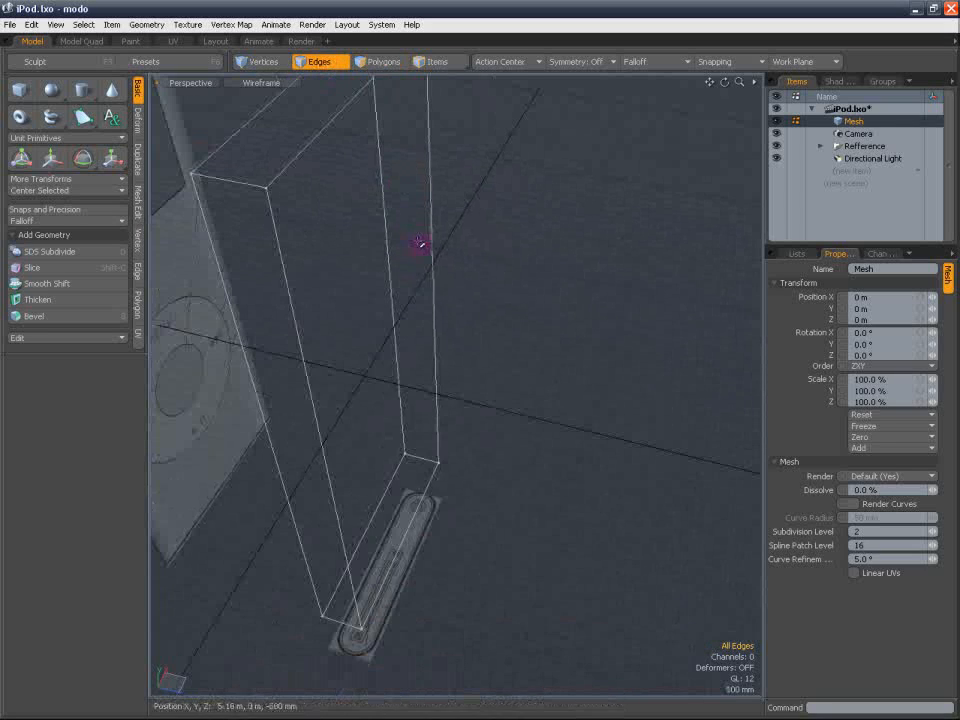
click(456, 354)
shift+click(381, 360)
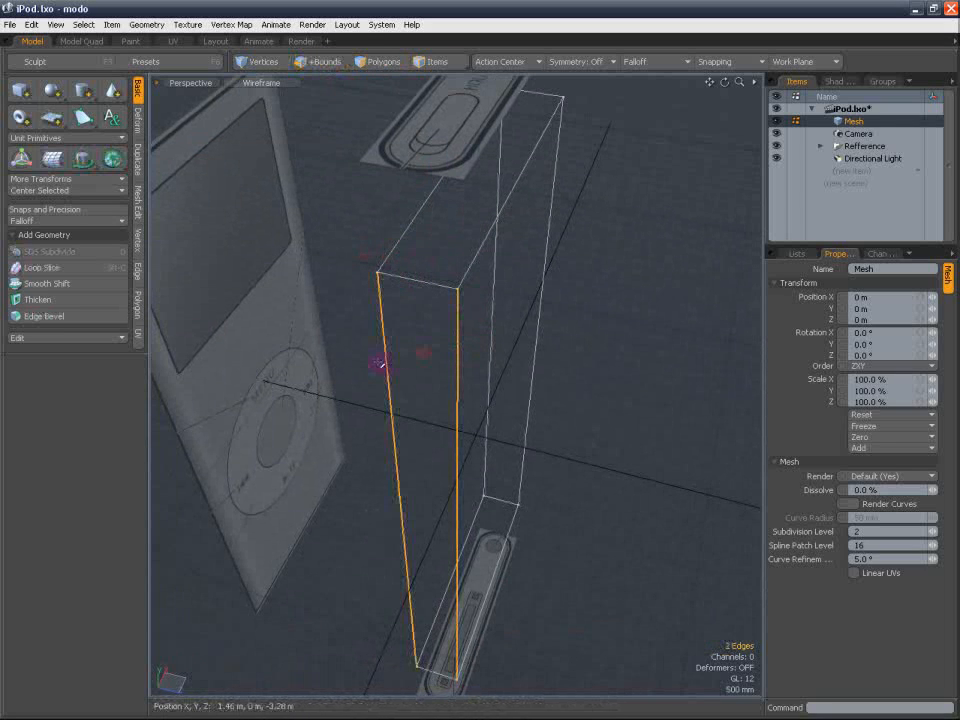
key(l)
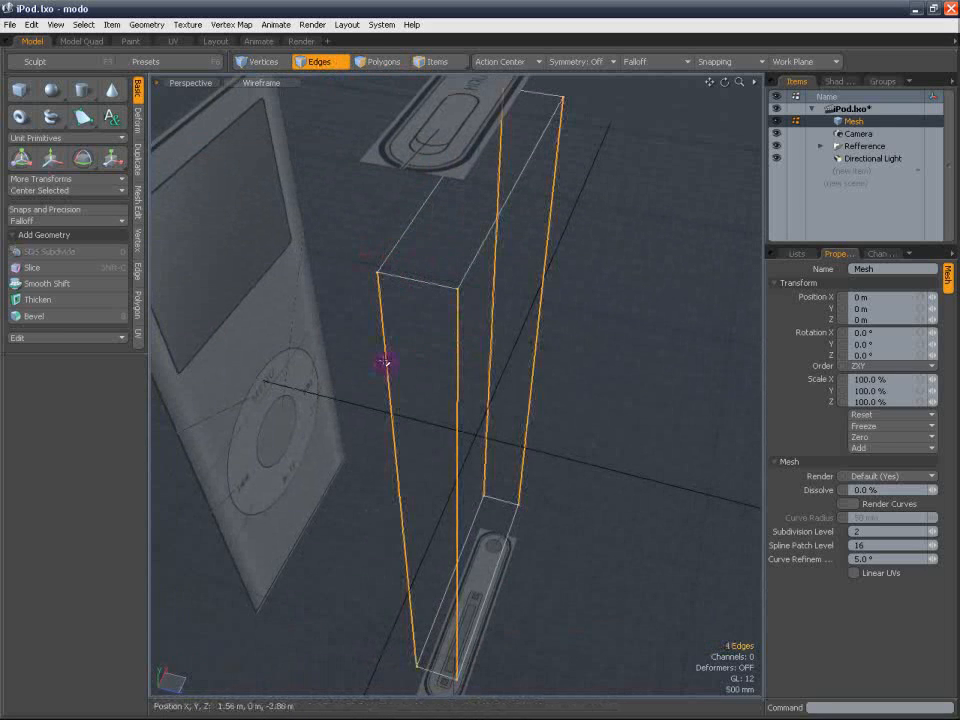
In the Top view, select all of the box's polygons and scale them to about 101% along X to fit the backdrop's rounded end
click(205, 85)
click(218, 23)
alt+shift+drag(424, 276, 474, 220)
scroll(519, 342, up, 3)
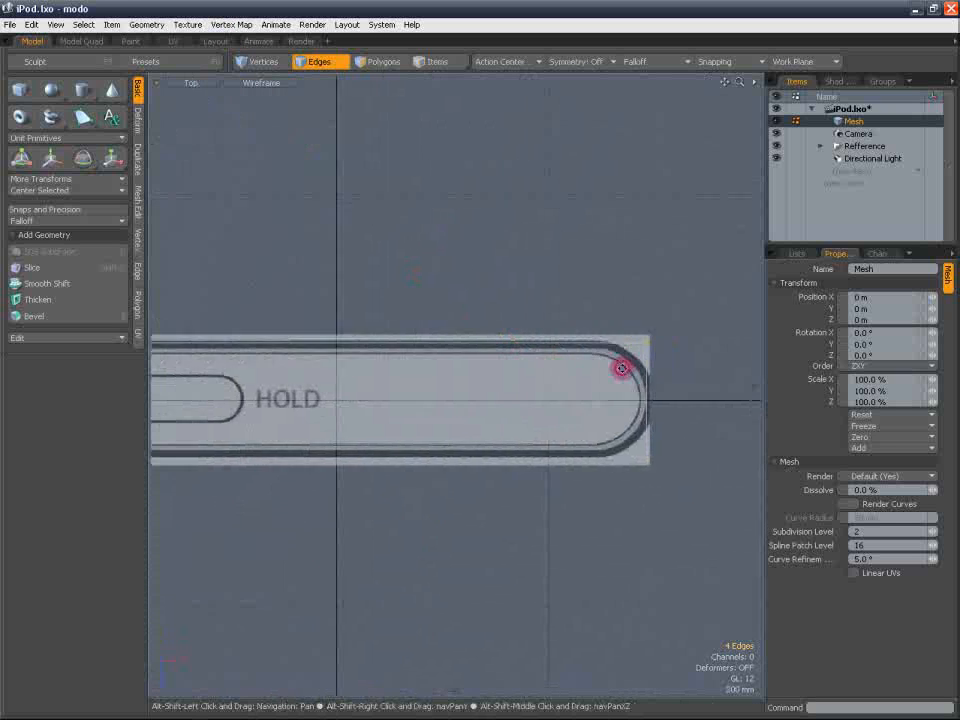
alt+shift+drag(622, 368, 465, 331)
scroll(497, 291, up, 3)
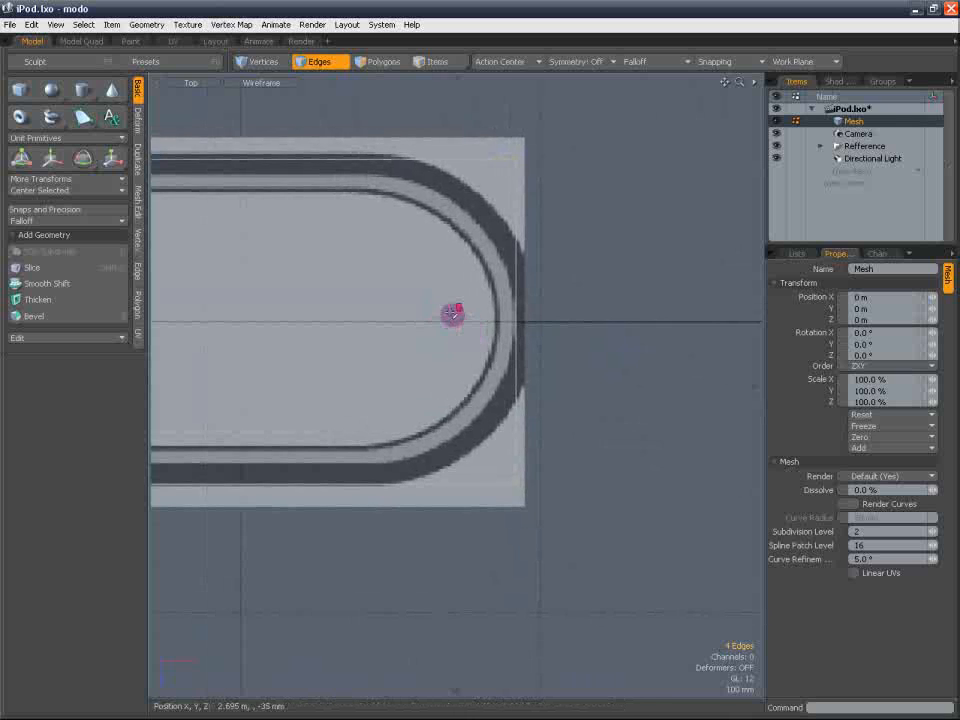
scroll(454, 313, down, 3)
click(366, 62)
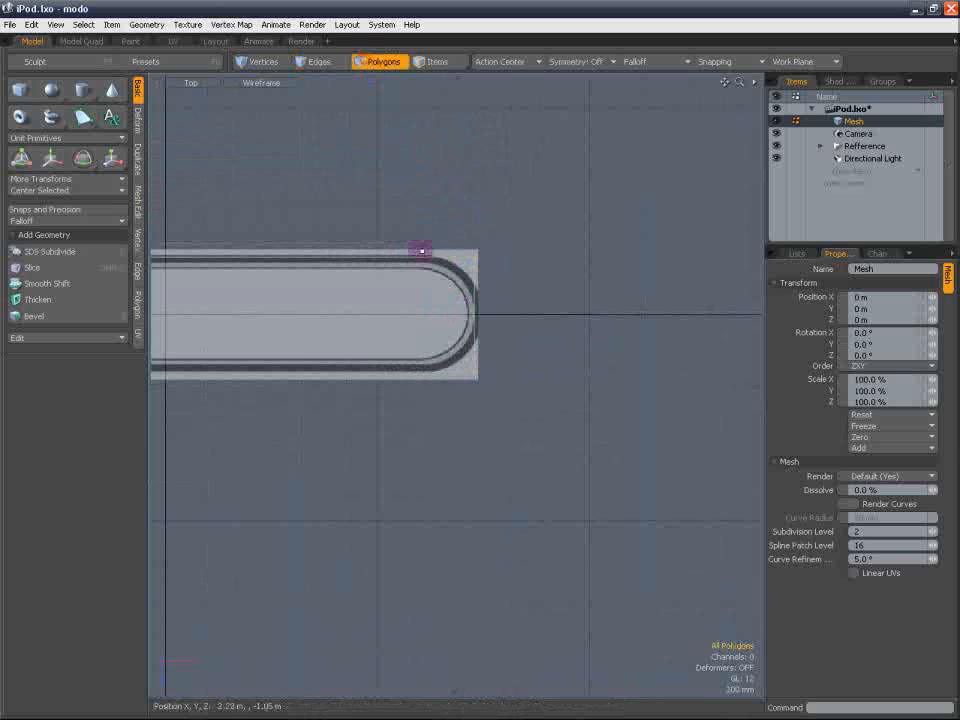
ctrl+alt+drag(471, 264, 501, 285)
double_click(486, 287)
key(r)
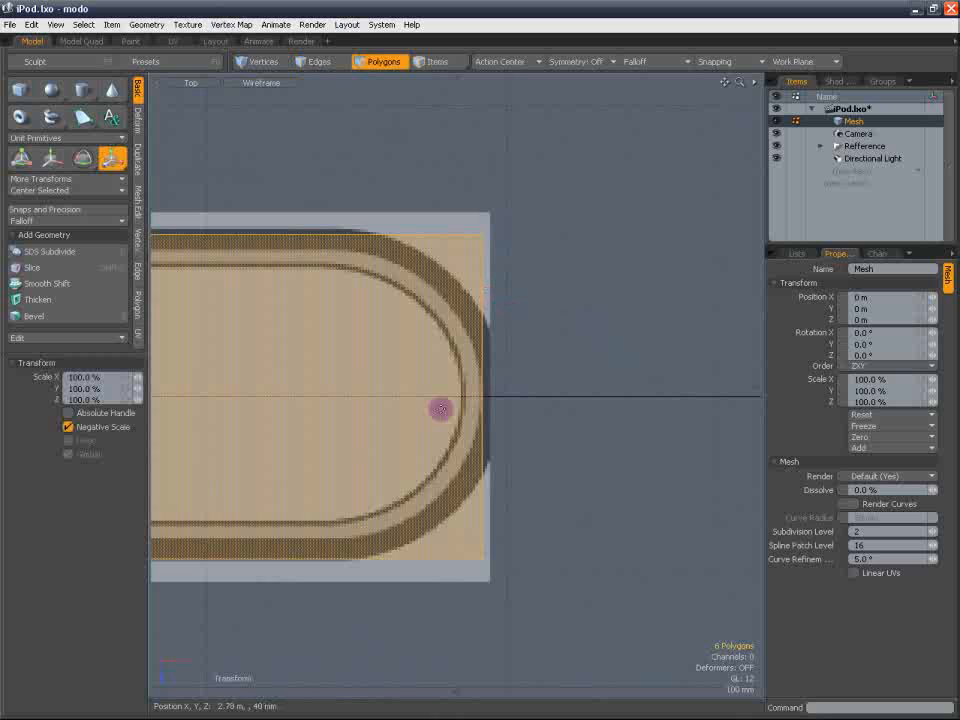
scroll(442, 405, down, 3)
drag(236, 399, 247, 408)
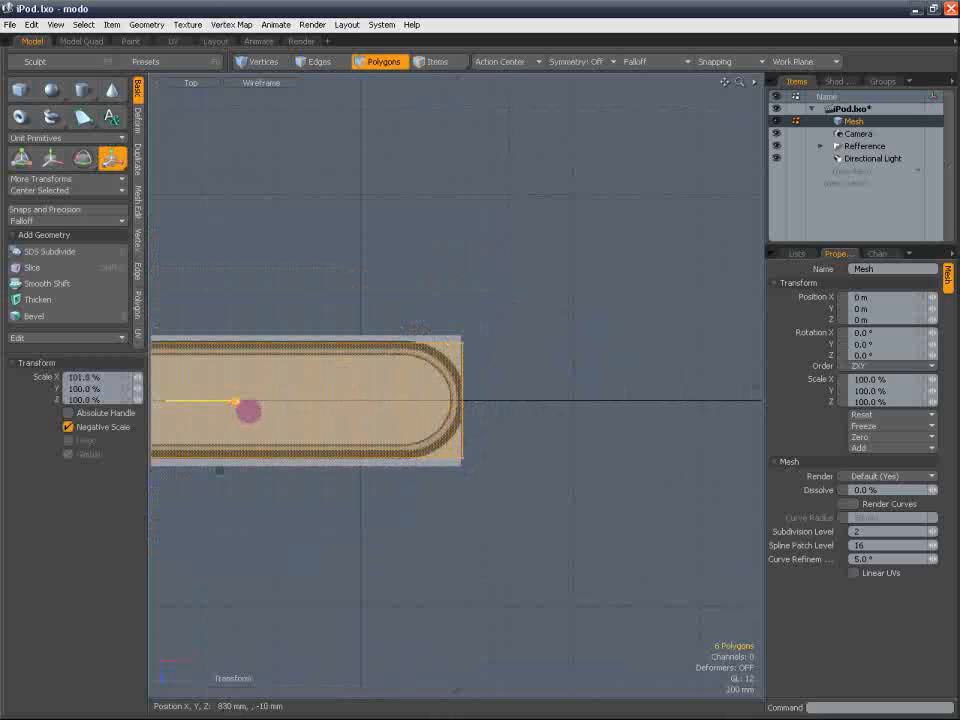
key(space)
Bevel the four vertical corner edges to about 480 mm with round level 3, following the backdrop's rounded outline, and deselect them
click(341, 66)
alt+shift+drag(466, 283, 471, 231)
scroll(470, 336, up, 4)
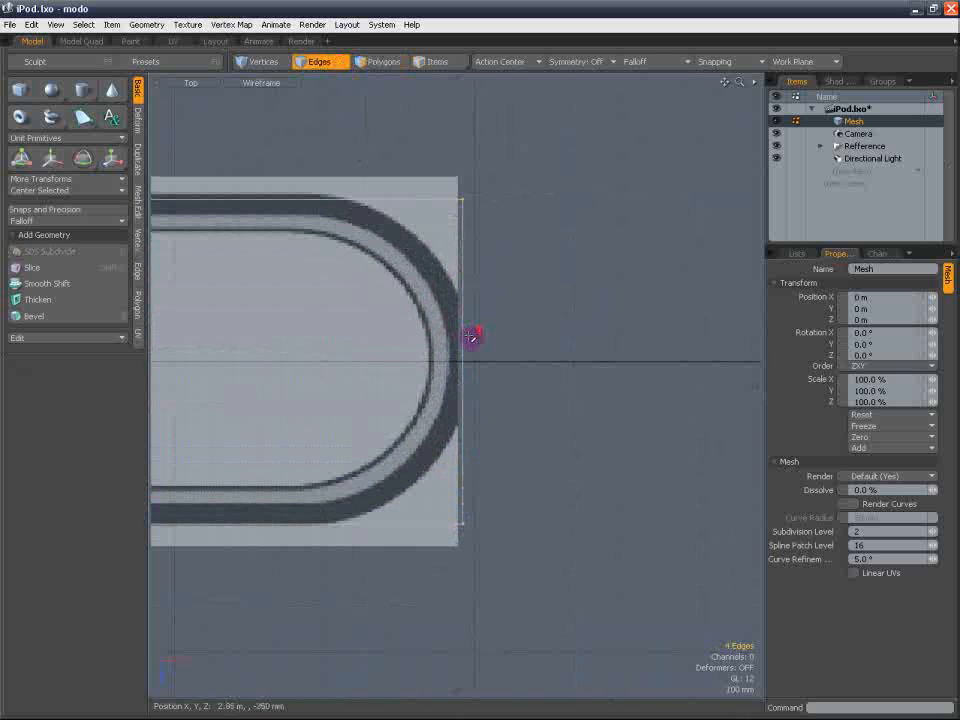
key(b)
mouse_move(397, 305)
mouse_down()
mouse_move(426, 317)
mouse_move(409, 317)
mouse_up()
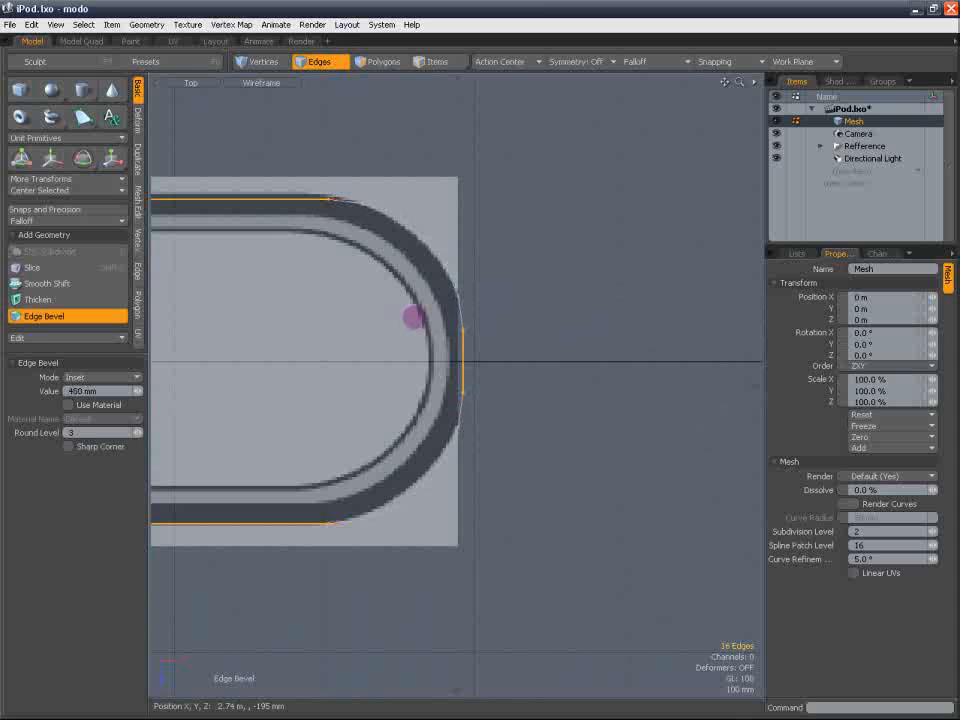
drag(413, 317, 409, 317)
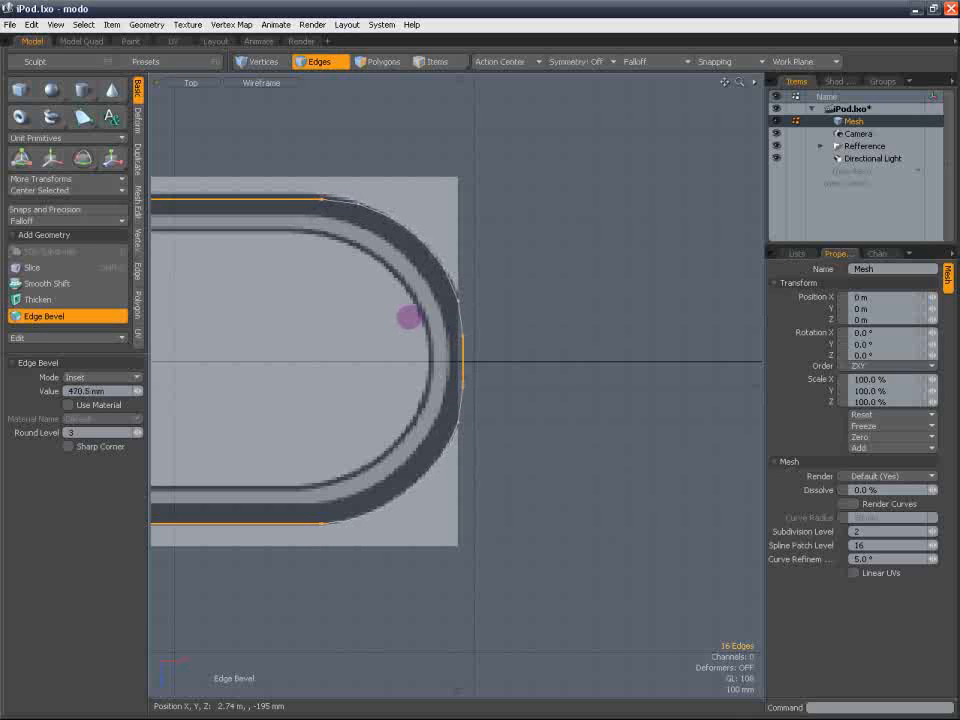
drag(409, 317, 410, 317)
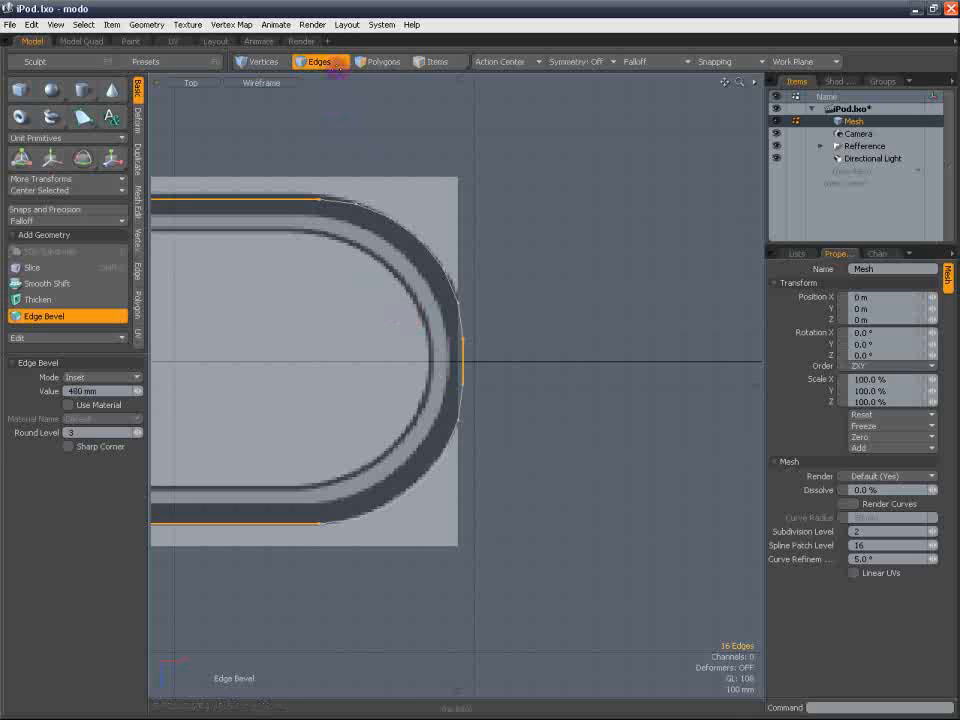
click(337, 66)
click(351, 133)
Inspect the rounded ends against the Top backdrop and examine the whole body in a shaded Perspective view
scroll(355, 163, down, 3)
alt+shift+drag(266, 208, 442, 224)
alt+shift+drag(253, 226, 610, 225)
alt+shift+drag(279, 224, 568, 213)
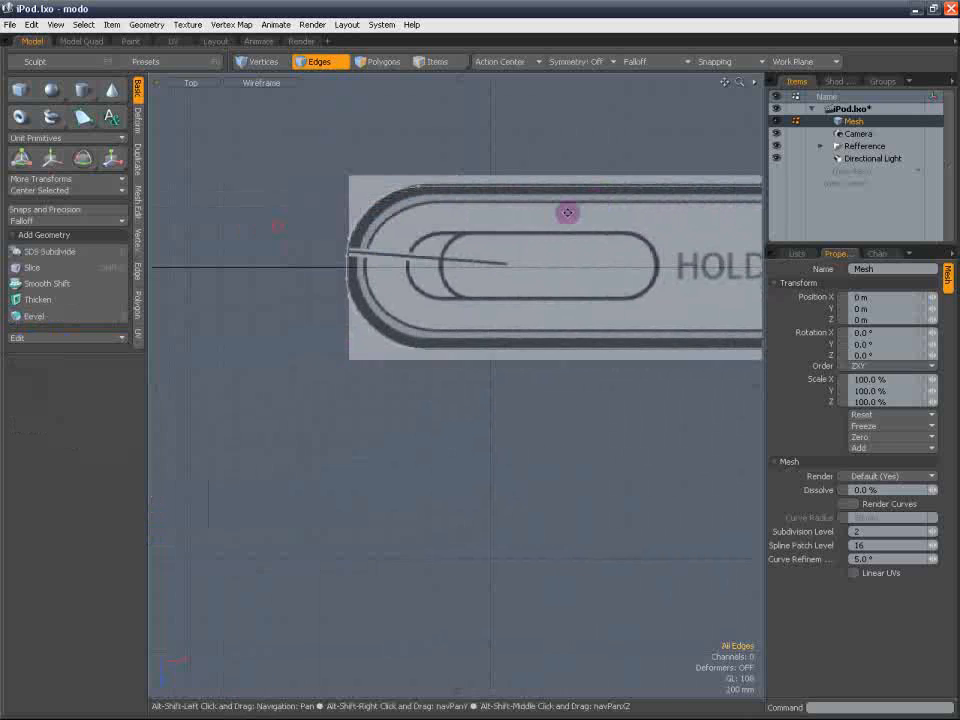
alt+shift+drag(351, 214, 265, 231)
click(208, 83)
click(212, 148)
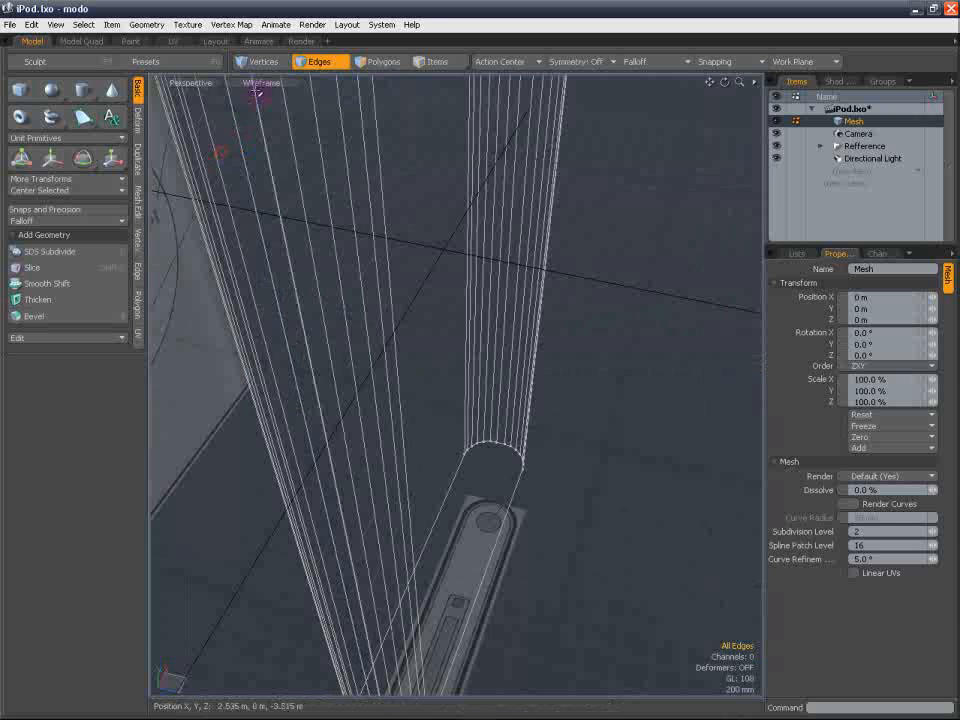
click(263, 82)
click(246, 111)
mouse_move(525, 274)
alt+mouse_down()
mouse_move(483, 247)
mouse_move(484, 279)
alt+mouse_up()
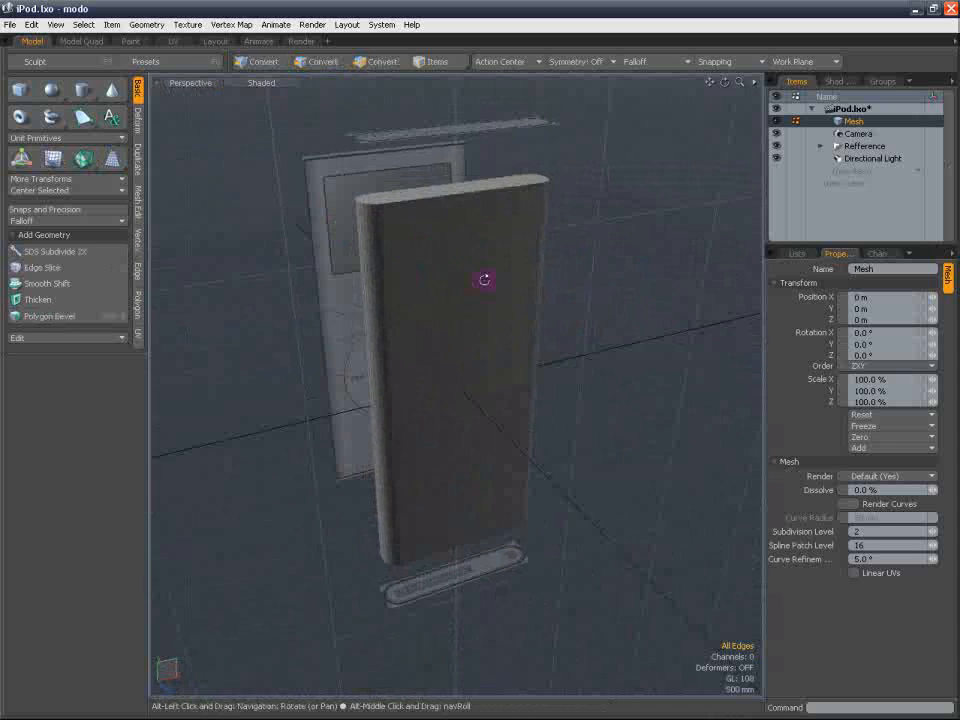
scroll(403, 206, up, 3)
alt+shift+drag(407, 221, 452, 193)
Select the flat cap polygons at the top and bottom ends of the iPod body
key(3)
scroll(462, 328, up, 3)
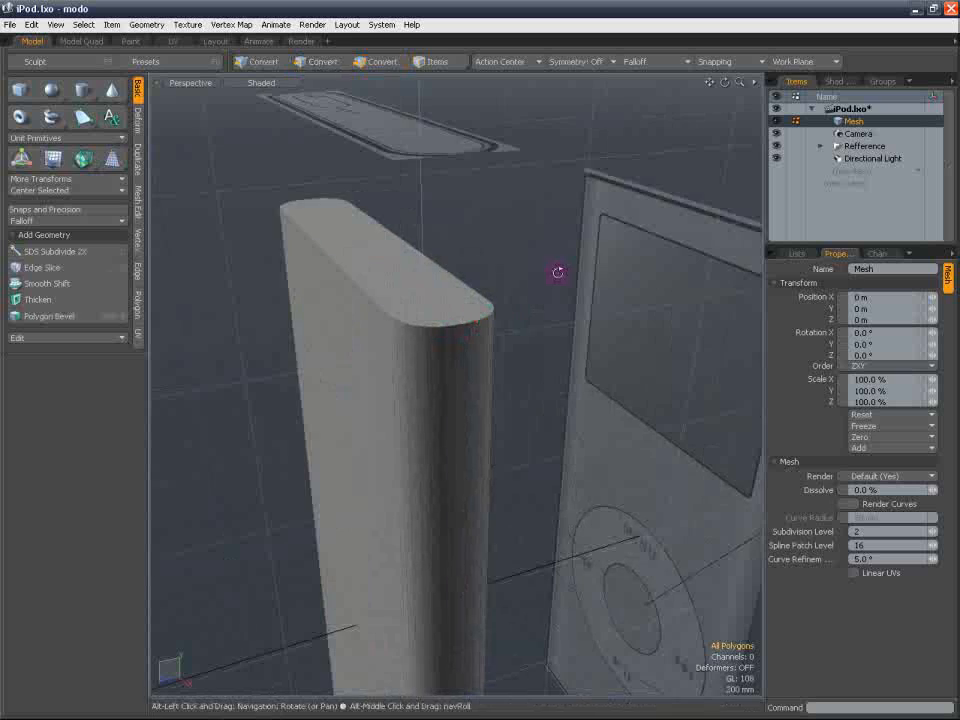
alt+drag(556, 273, 503, 293)
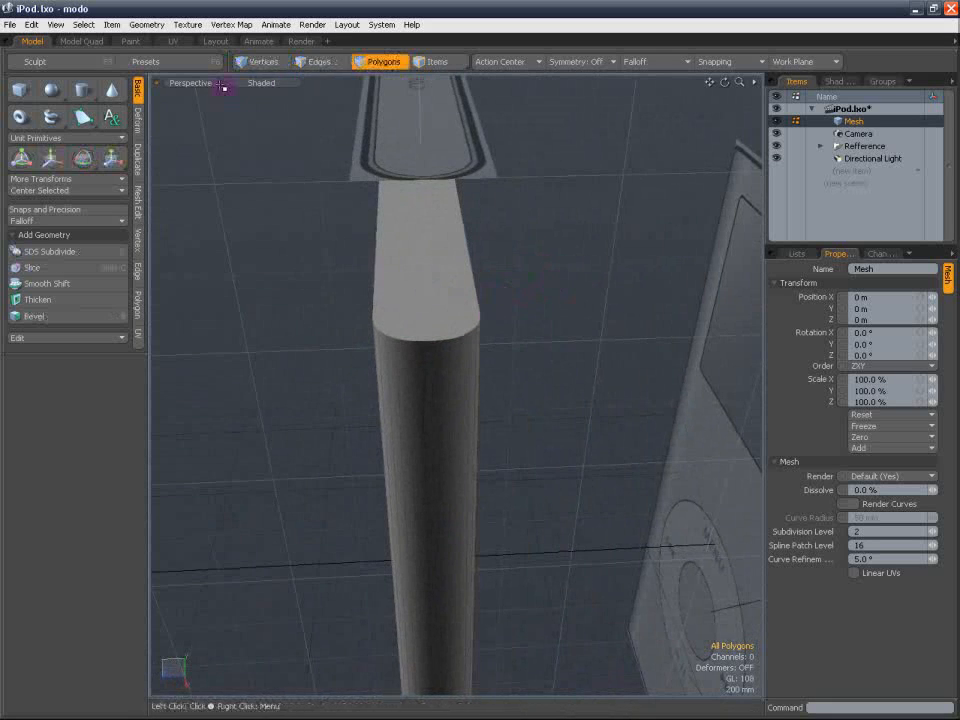
click(463, 279)
alt+drag(371, 251, 268, 114)
In a wireframe Top view, bevel both end caps inward by about 78 mm to match the inner outline on the backdrop
click(221, 88)
click(221, 28)
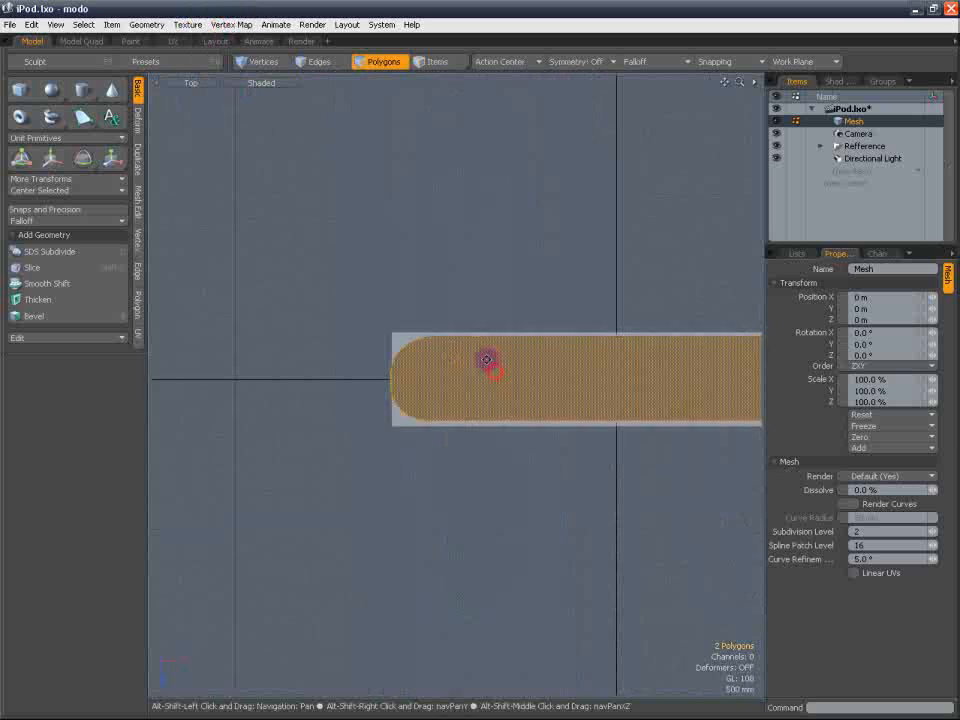
alt+shift+drag(484, 360, 296, 321)
click(288, 84)
click(319, 183)
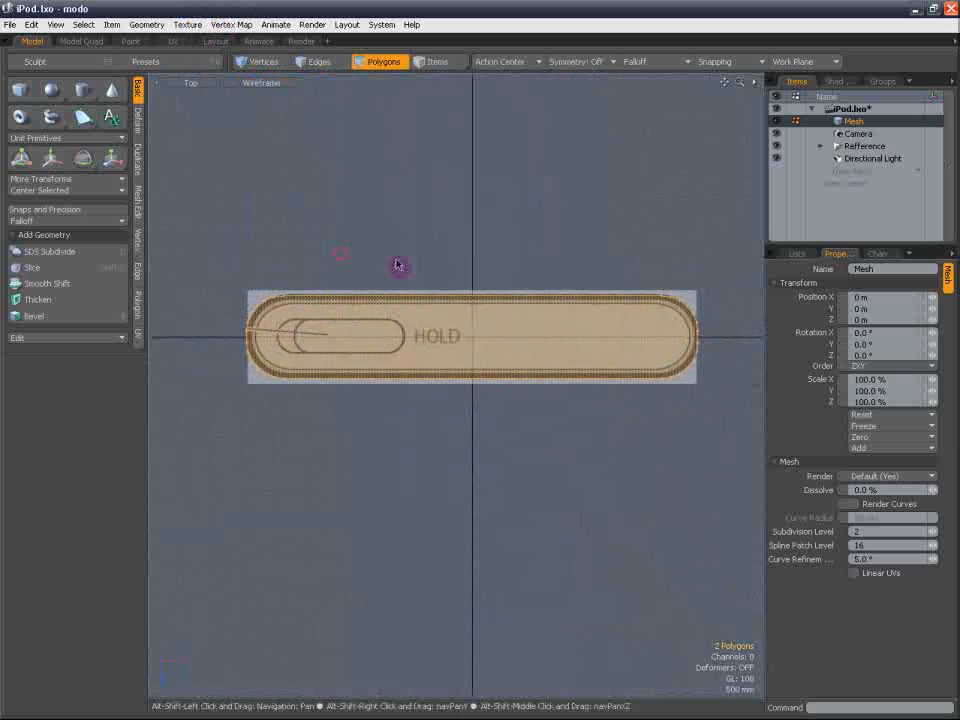
scroll(399, 268, up, 2)
key(b)
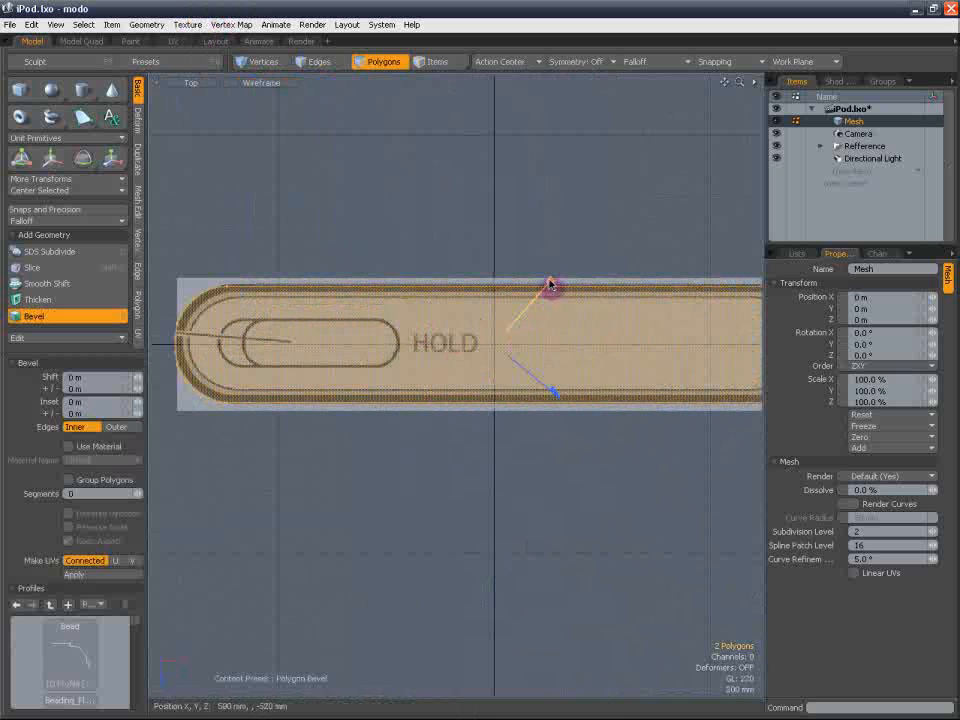
drag(550, 285, 547, 286)
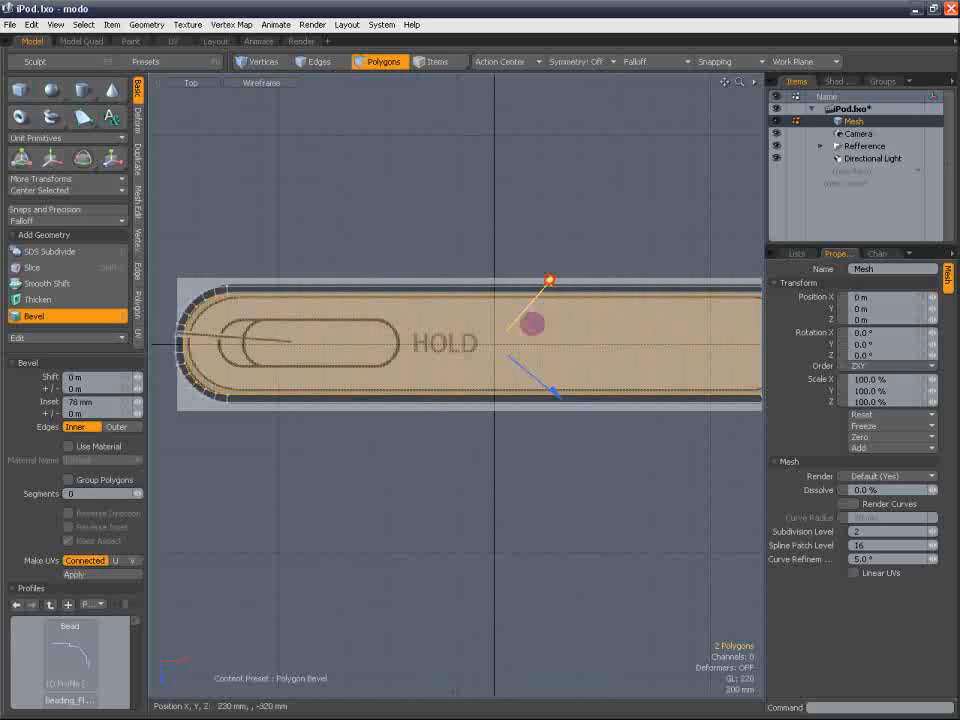
Examine the beveled end caps in the Perspective view and set the bevel's inset to 80 mm
click(190, 82)
click(184, 146)
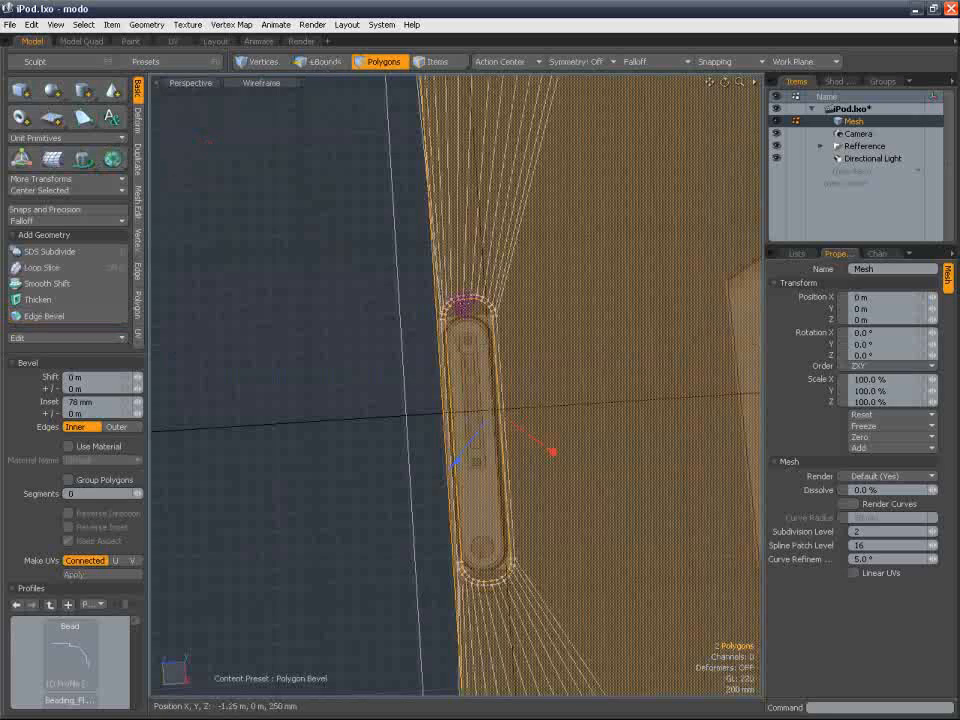
alt+drag(456, 302, 519, 191)
scroll(519, 191, up, 4)
alt+drag(491, 240, 472, 254)
scroll(472, 254, down, 4)
alt+drag(478, 298, 469, 418)
scroll(469, 418, up, 2)
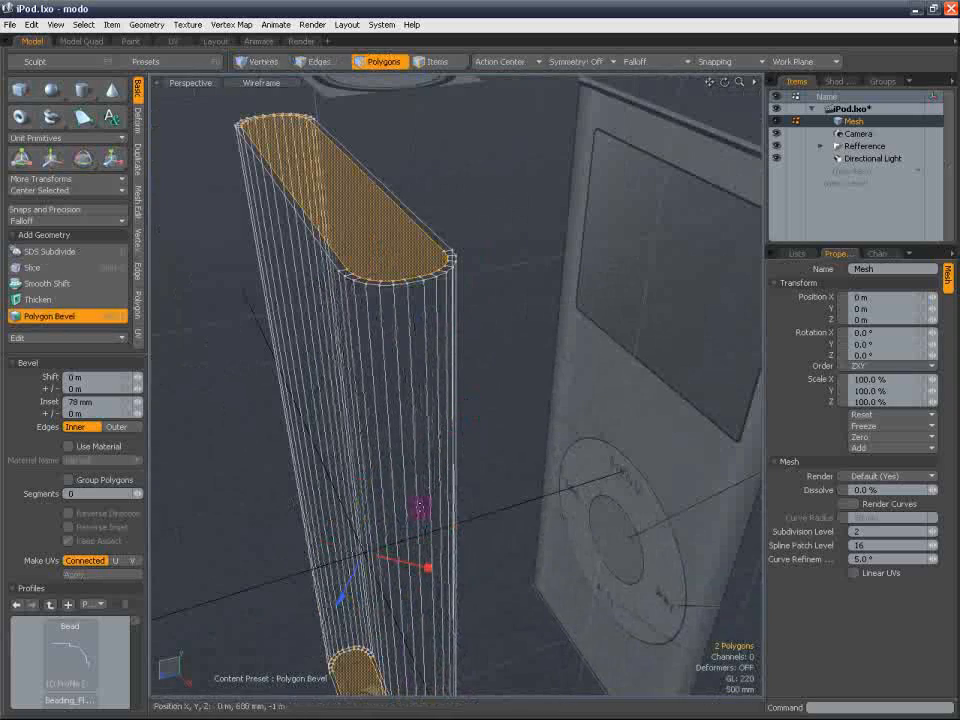
drag(87, 399, 46, 407)
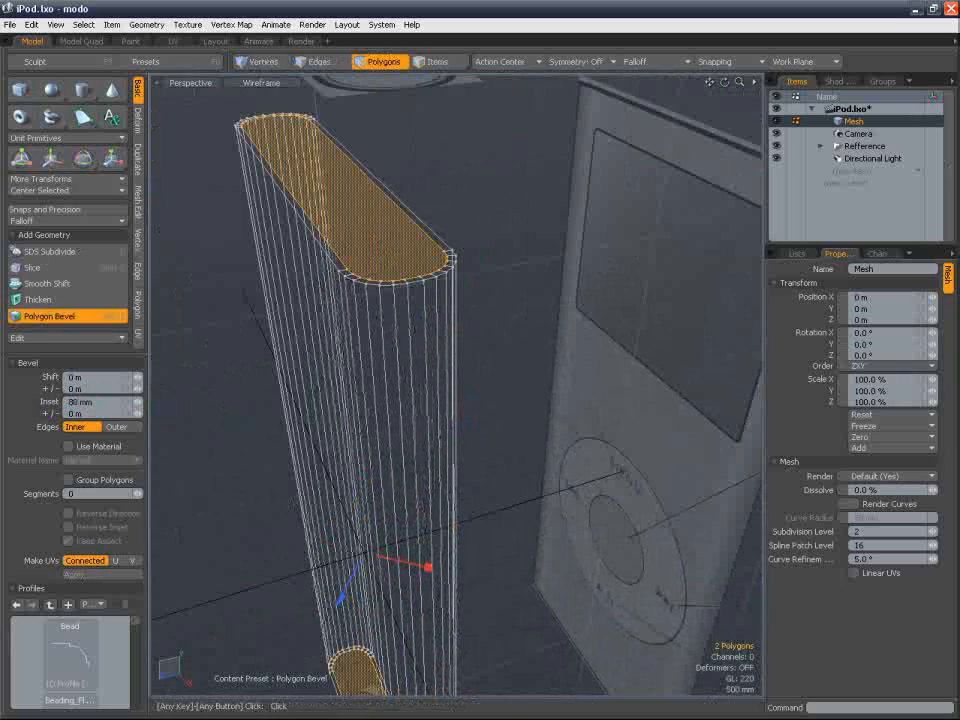
alt+drag(392, 253, 575, 292)
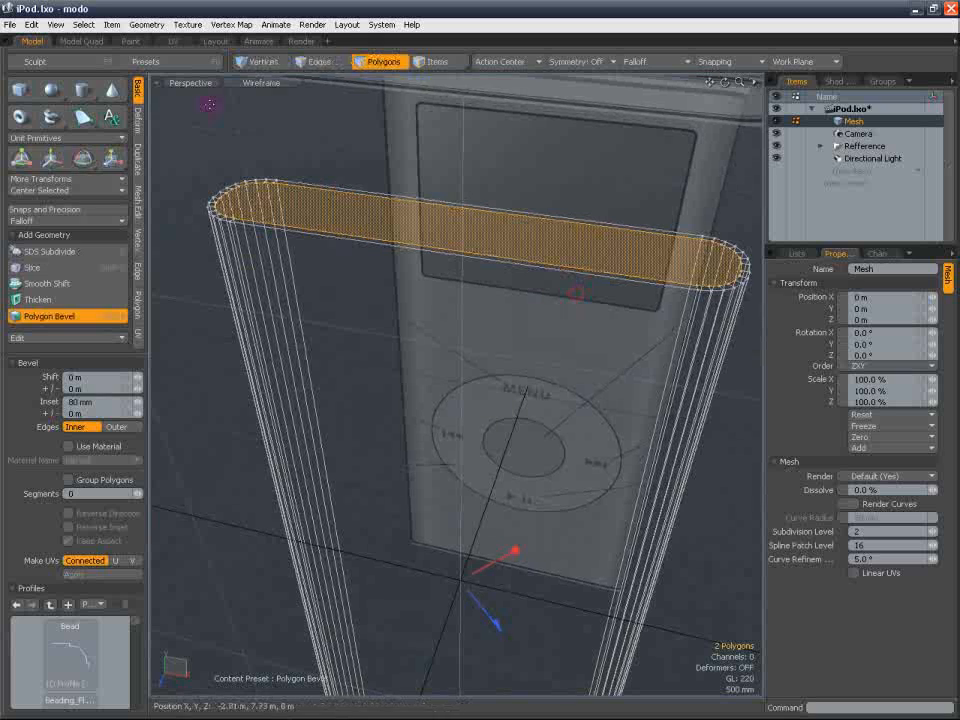
Start a new bevel on both end caps and sink them into the body with a shift of -50 mm
key(shift)
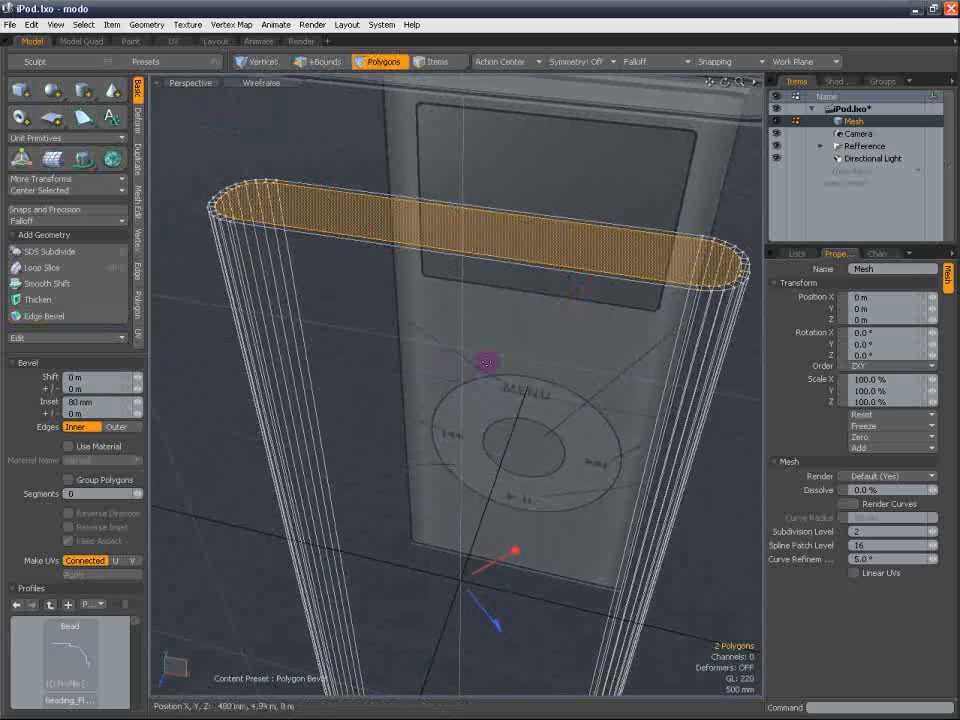
key(b)
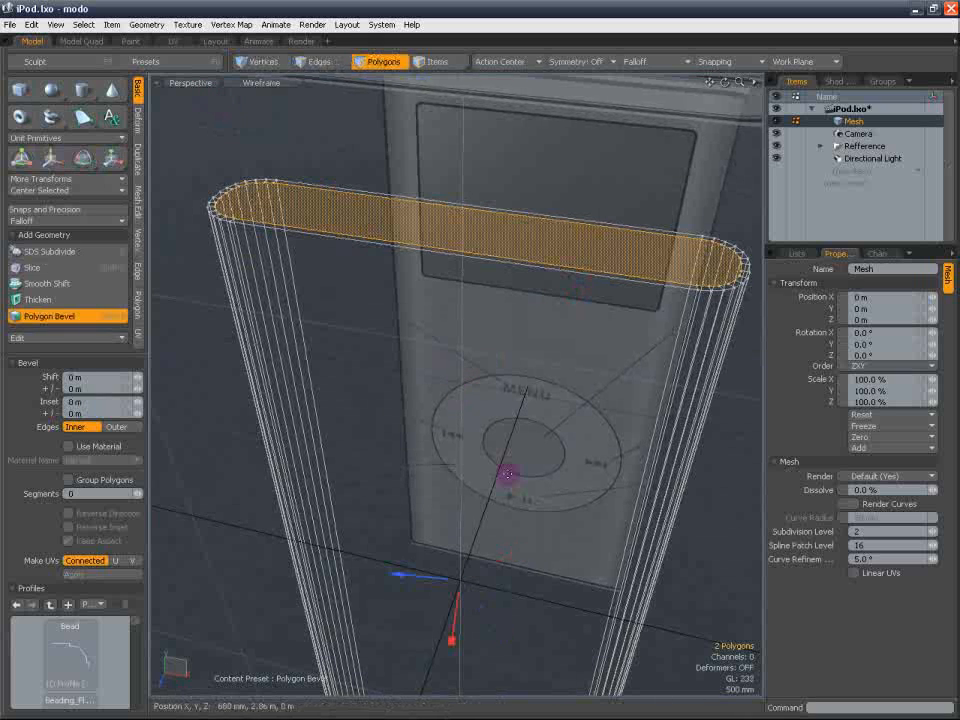
alt+drag(493, 553, 480, 546)
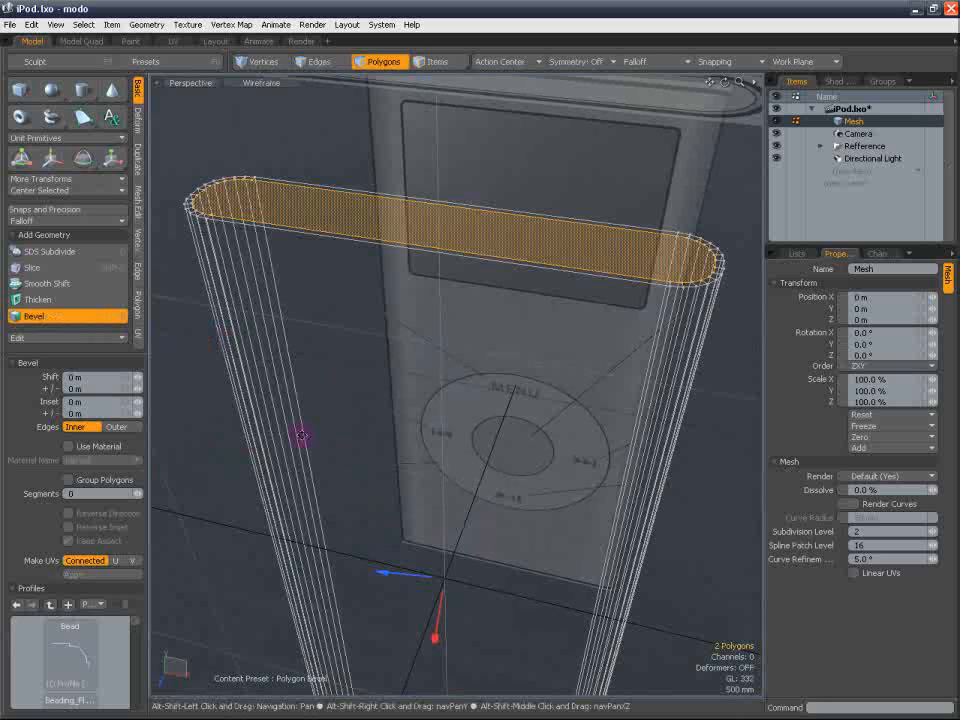
alt+drag(300, 435, 300, 422)
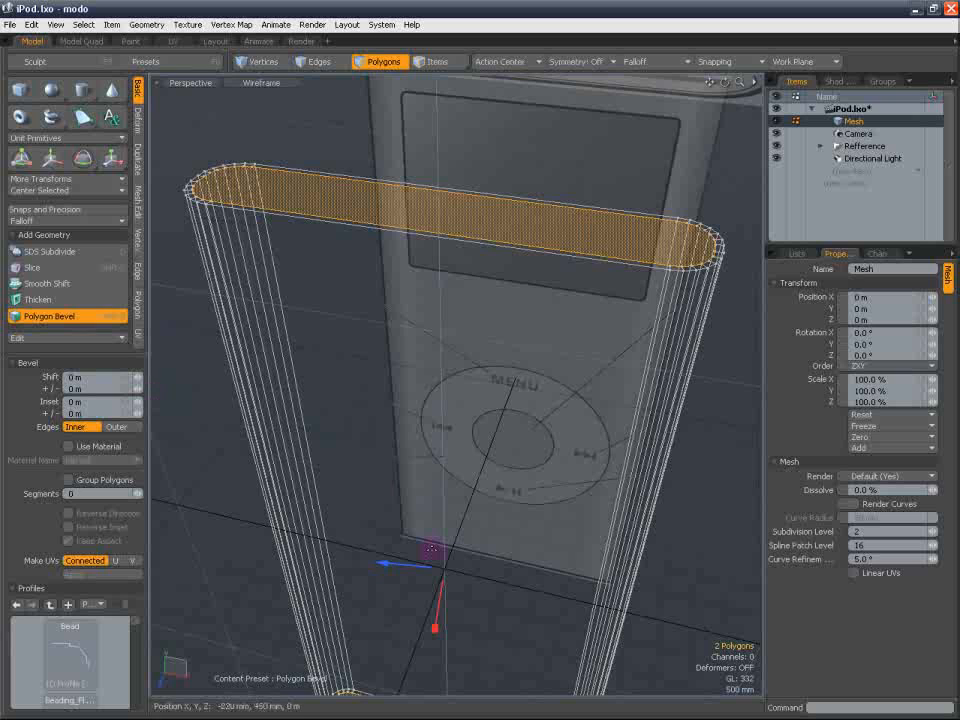
alt+drag(357, 500, 380, 568)
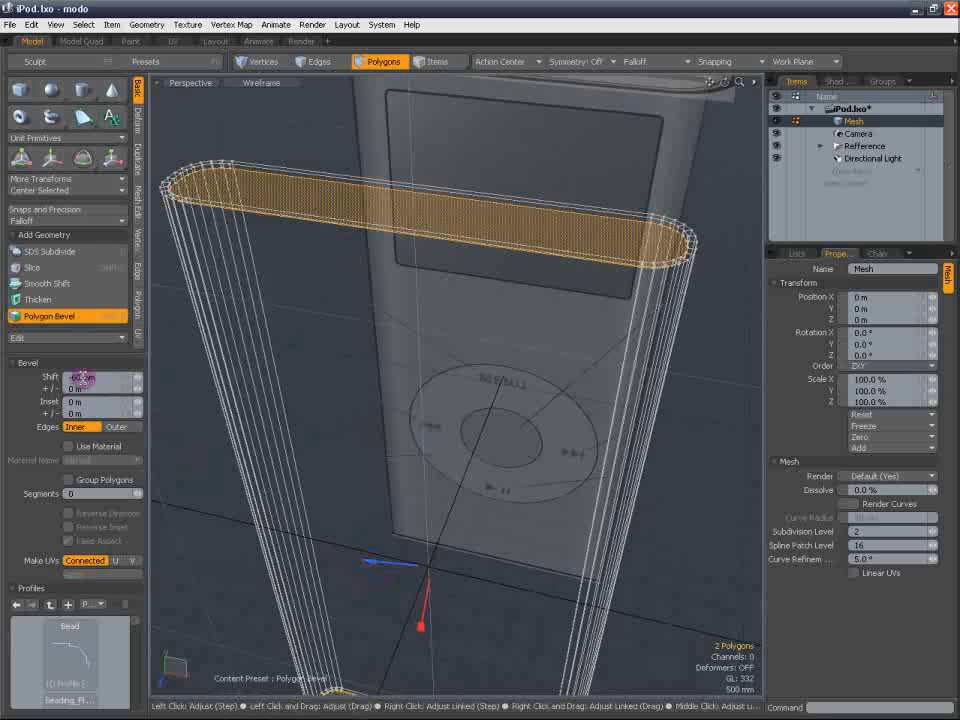
drag(82, 378, 57, 382)
text(-50)
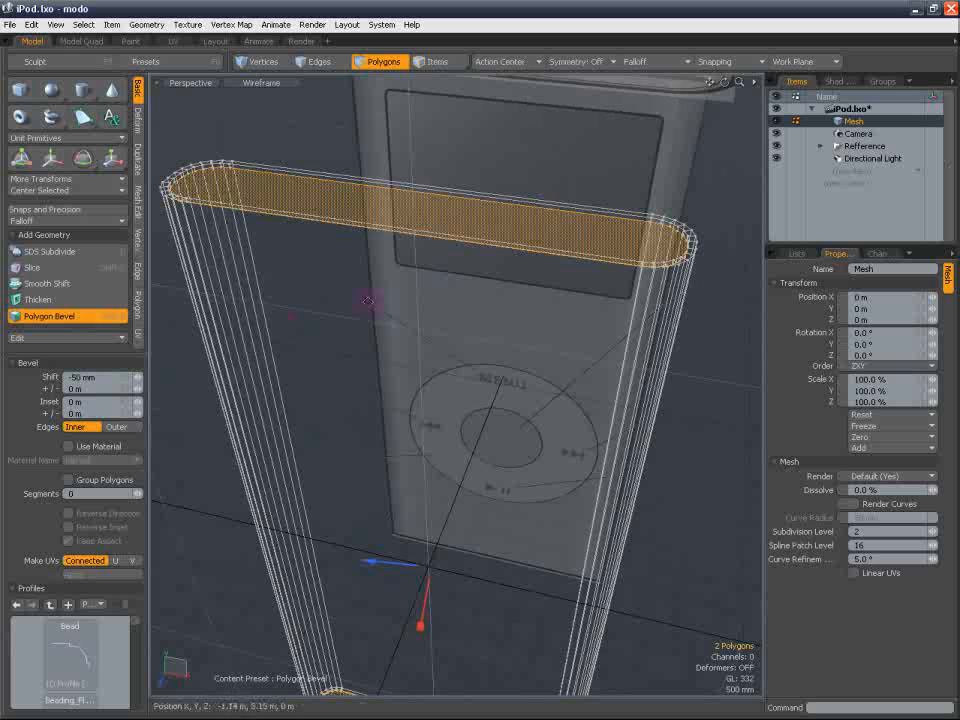
In the Top view, start a new bevel on both end caps and inset them about 72 mm to match the backdrop
alt+shift+drag(368, 301, 386, 334)
click(208, 84)
click(213, 22)
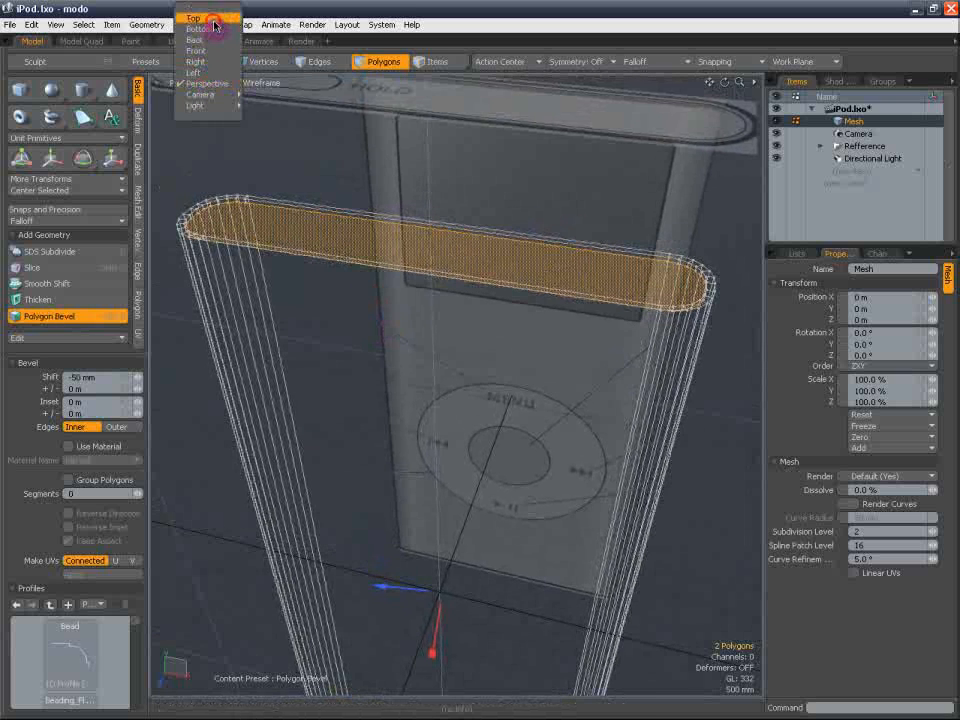
alt+shift+drag(423, 472, 395, 312)
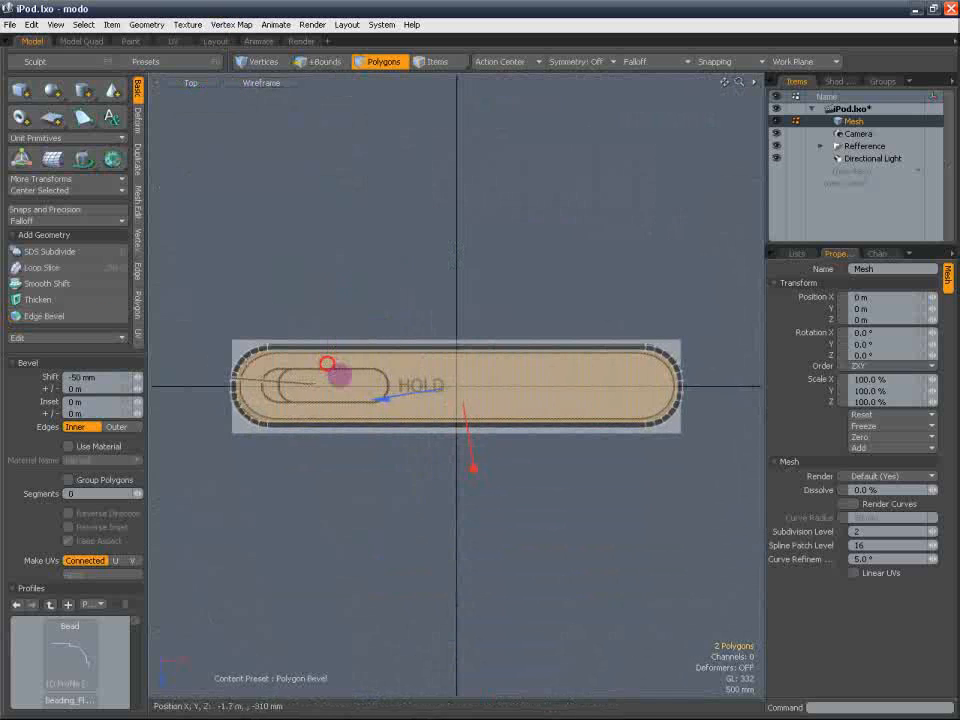
click(327, 362)
drag(480, 465, 479, 461)
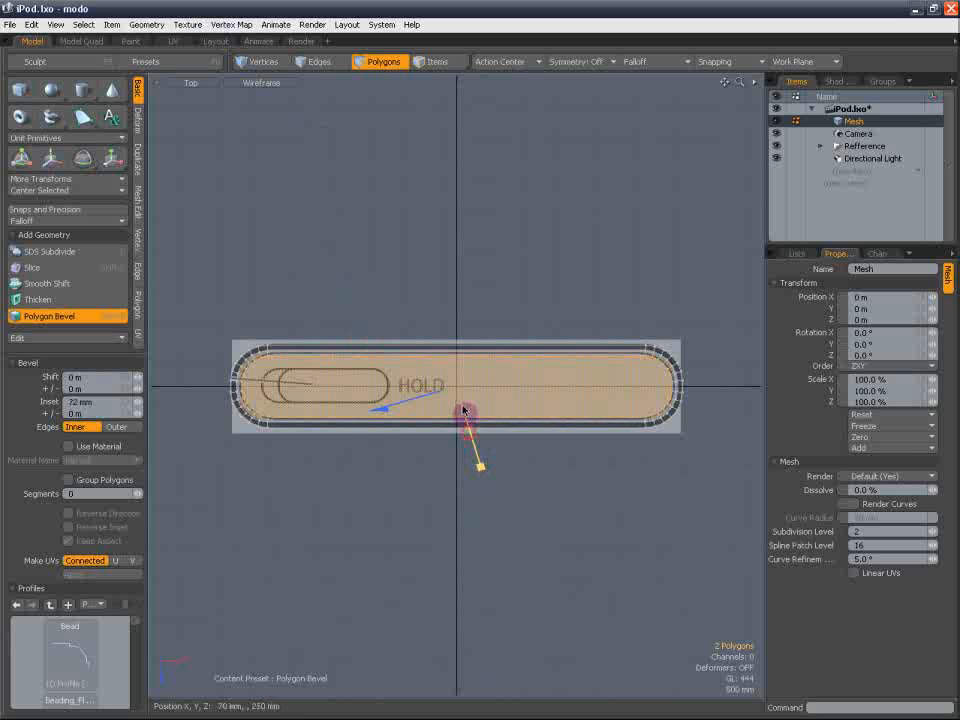
Return to the Perspective view and set the new bevel's inset to 70 mm
click(213, 82)
click(205, 152)
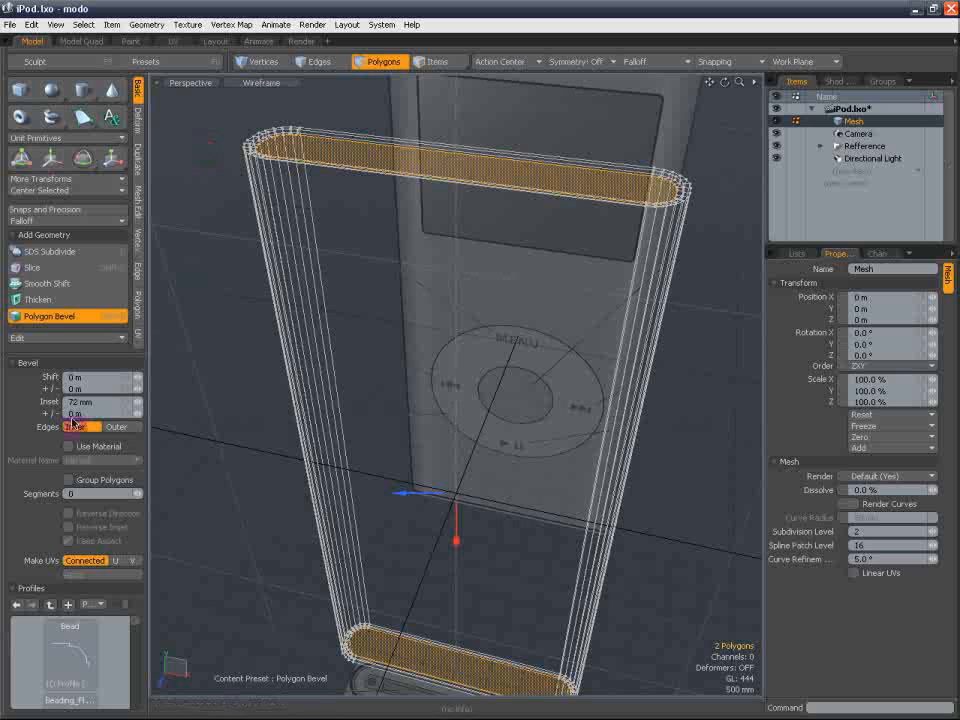
drag(79, 401, 57, 407)
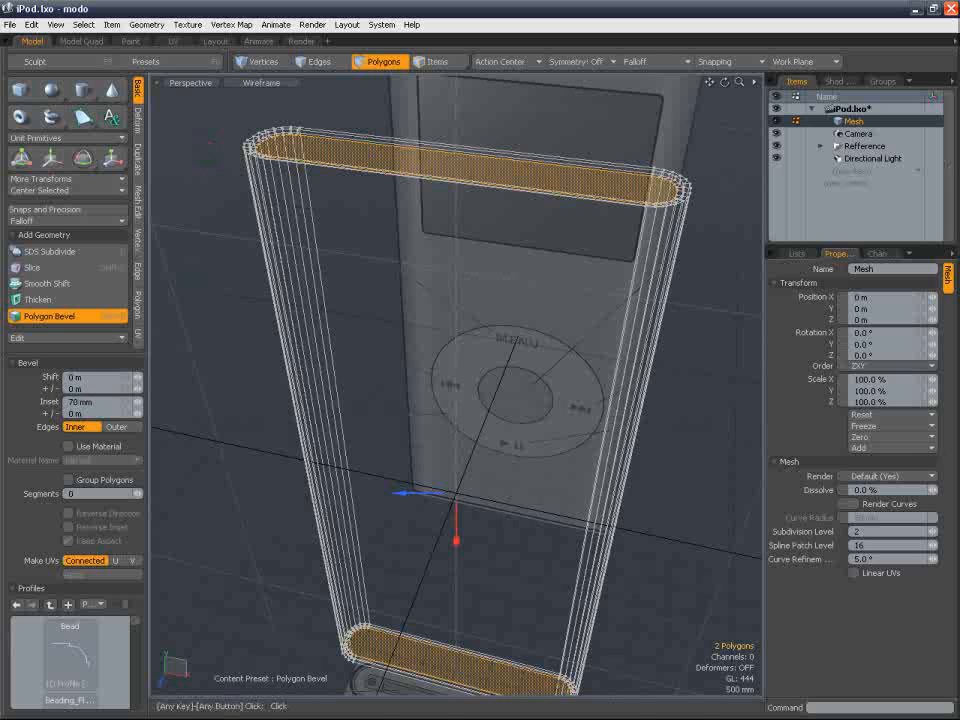
Examine the groove outline on the top reference backdrop and compare it with the beveled rim of the top cap
alt+shift+drag(422, 377, 407, 427)
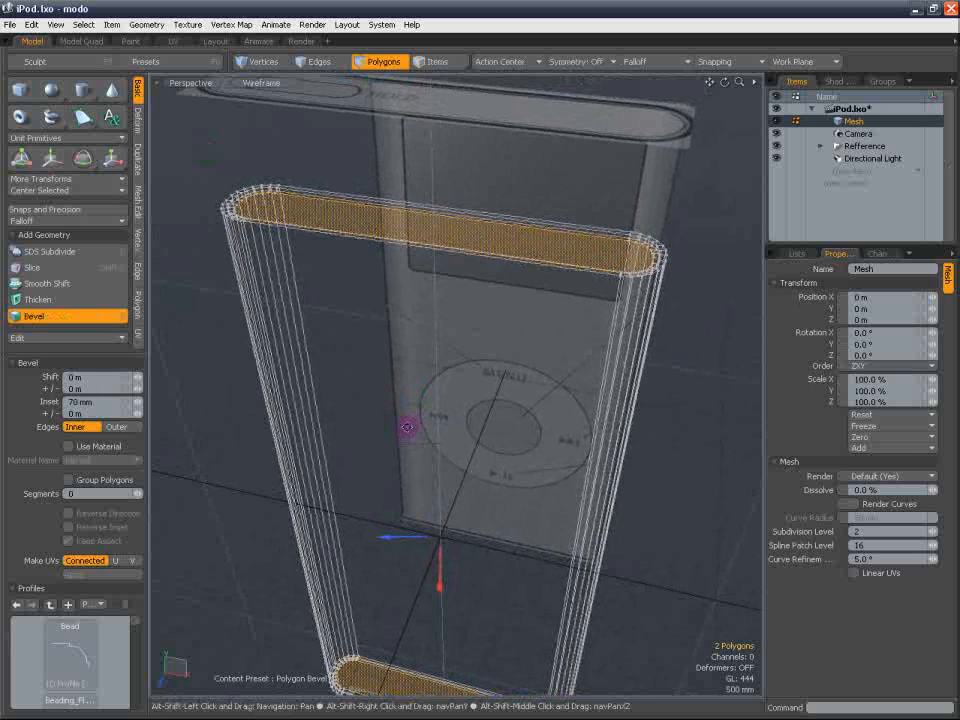
scroll(261, 204, up, 5)
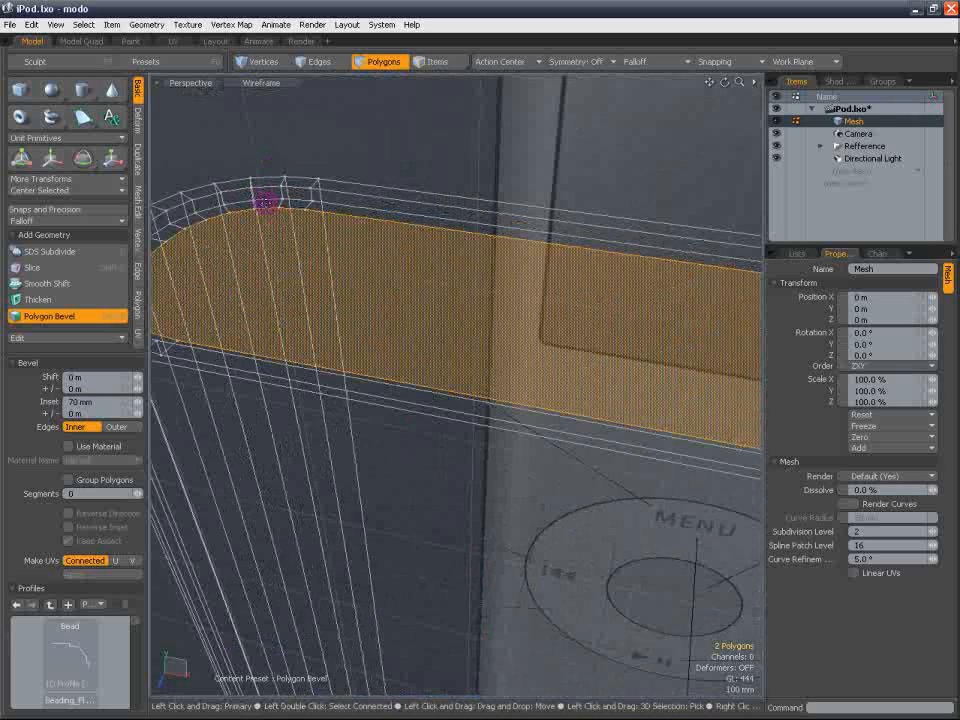
scroll(265, 203, down, 5)
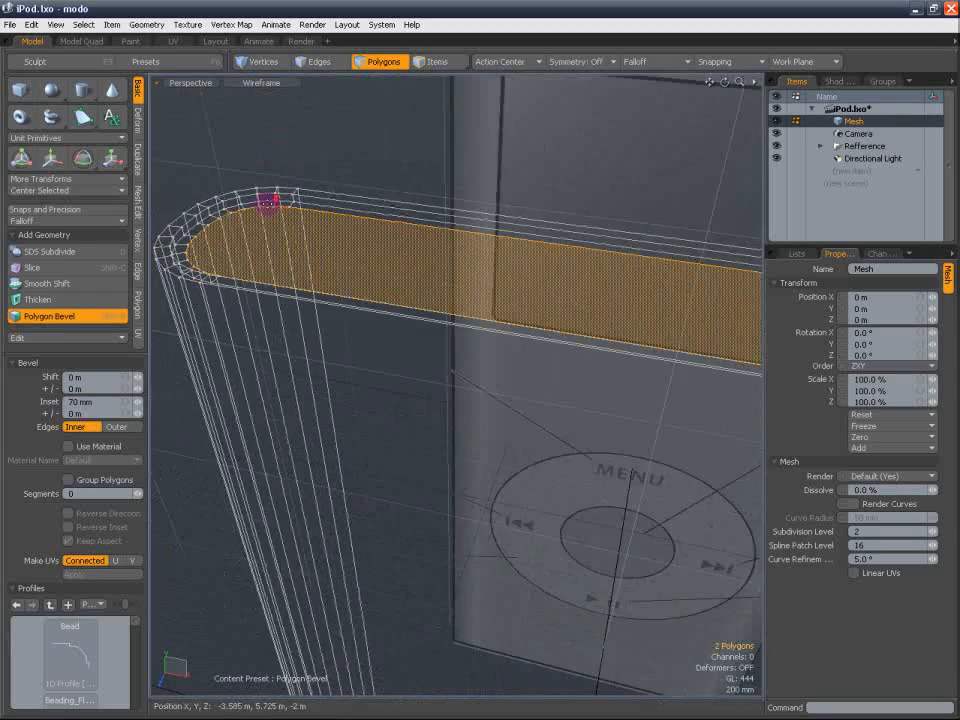
alt+drag(343, 214, 510, 339)
scroll(519, 355, up, 2)
scroll(544, 342, up, 3)
scroll(545, 339, down, 3)
scroll(566, 323, up, 3)
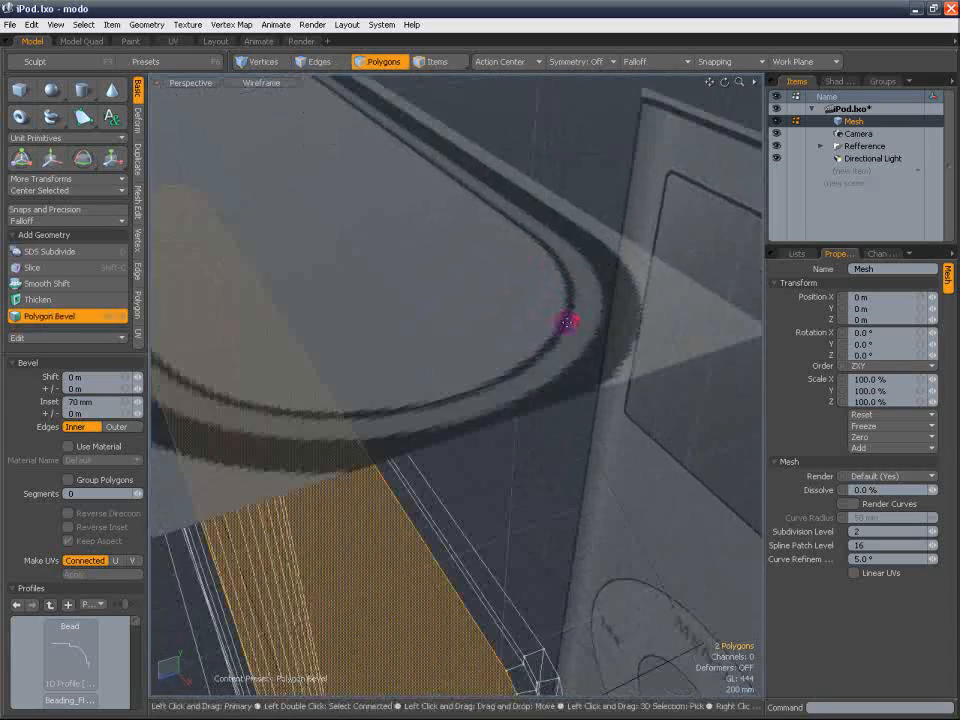
scroll(566, 321, down, 3)
alt+shift+drag(564, 316, 568, 361)
alt+shift+drag(367, 195, 371, 214)
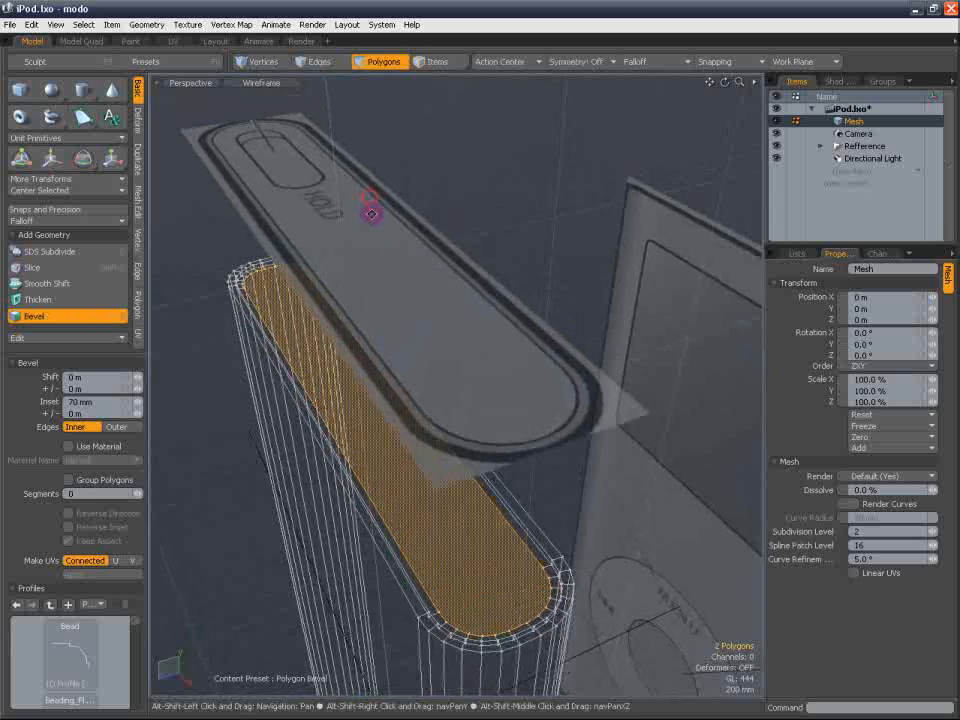
alt+drag(508, 362, 557, 347)
alt+shift+drag(557, 347, 432, 333)
scroll(498, 372, up, 4)
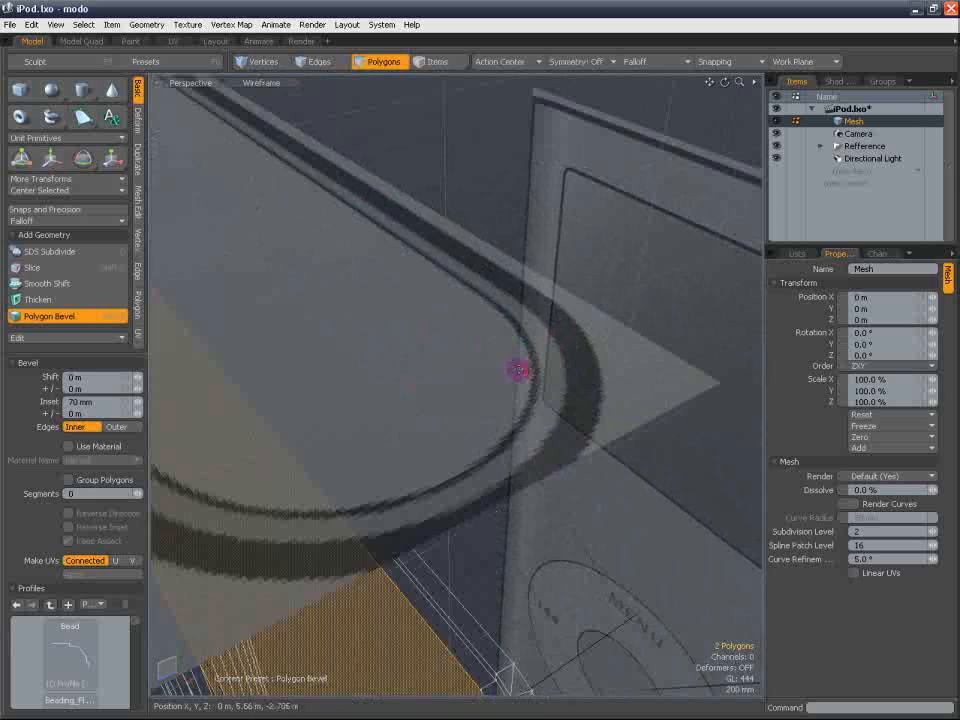
scroll(505, 381, down, 4)
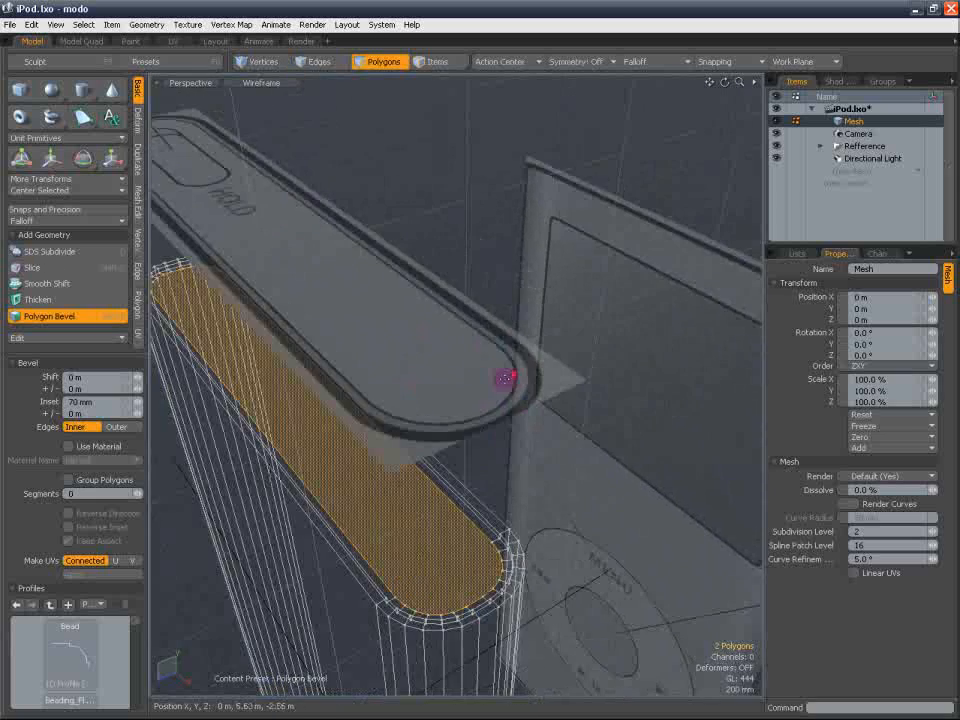
alt+drag(506, 377, 460, 340)
Start another bevel on both end caps and sink them with a shift of -20 mm
key(space)
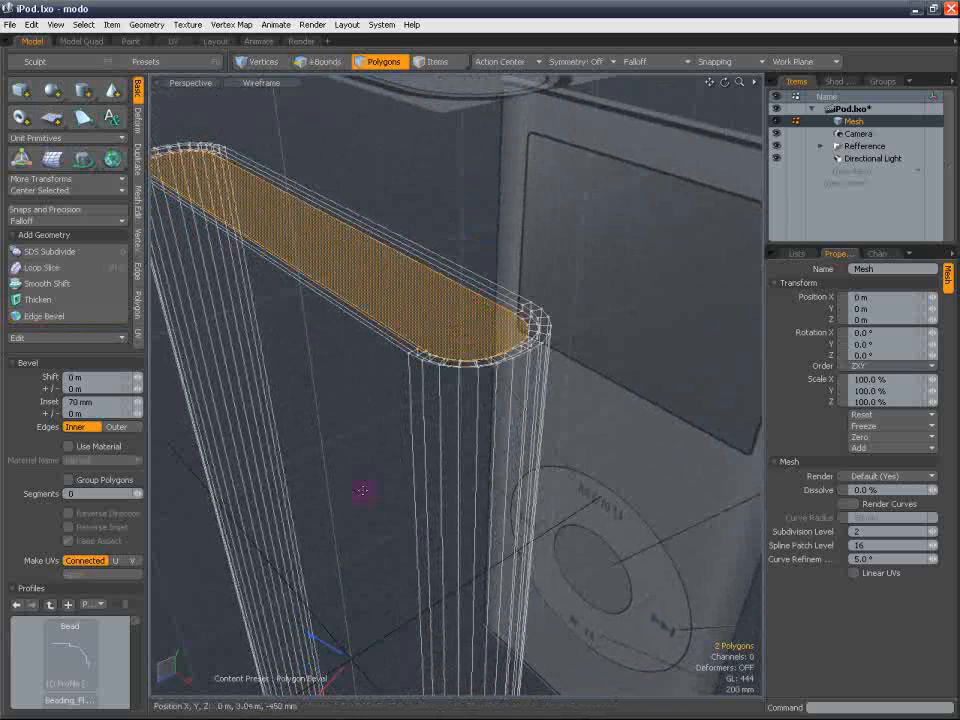
key(b)
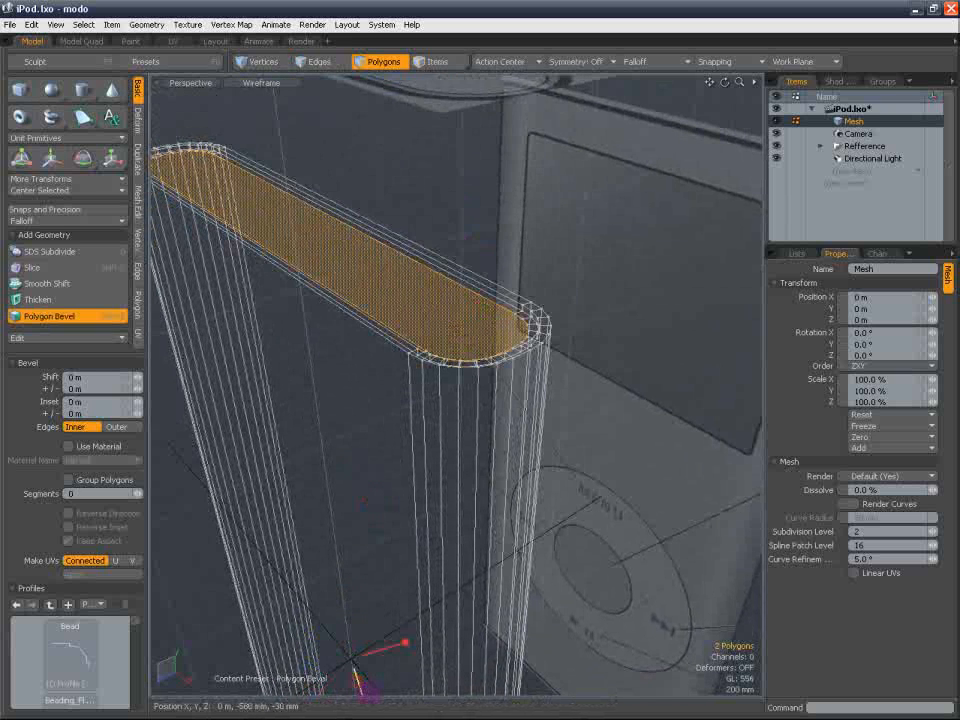
drag(356, 679, 354, 672)
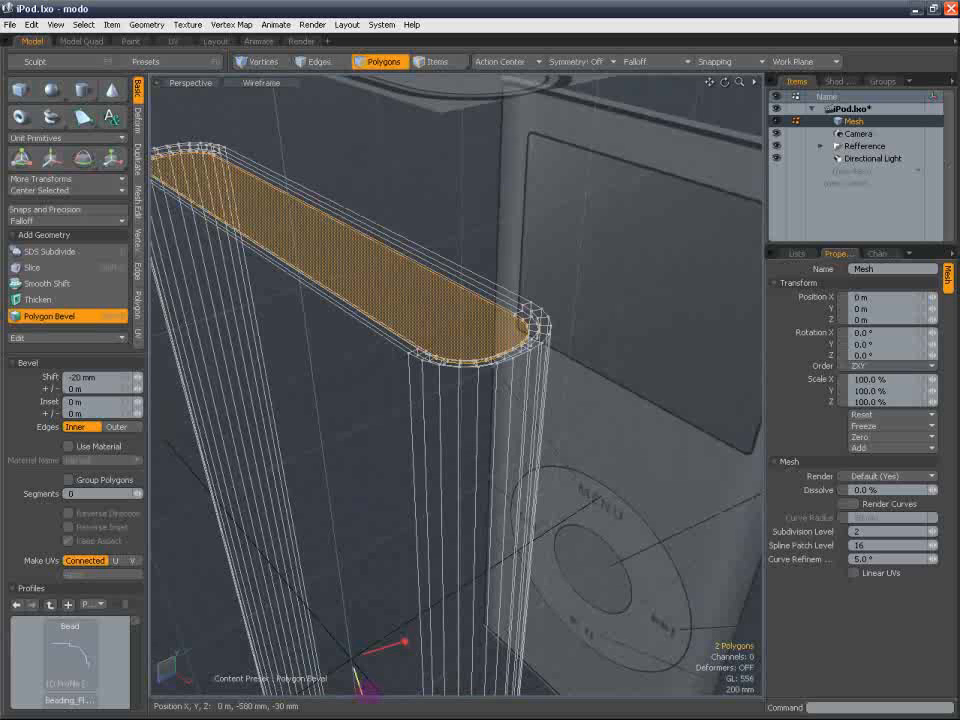
click(372, 72)
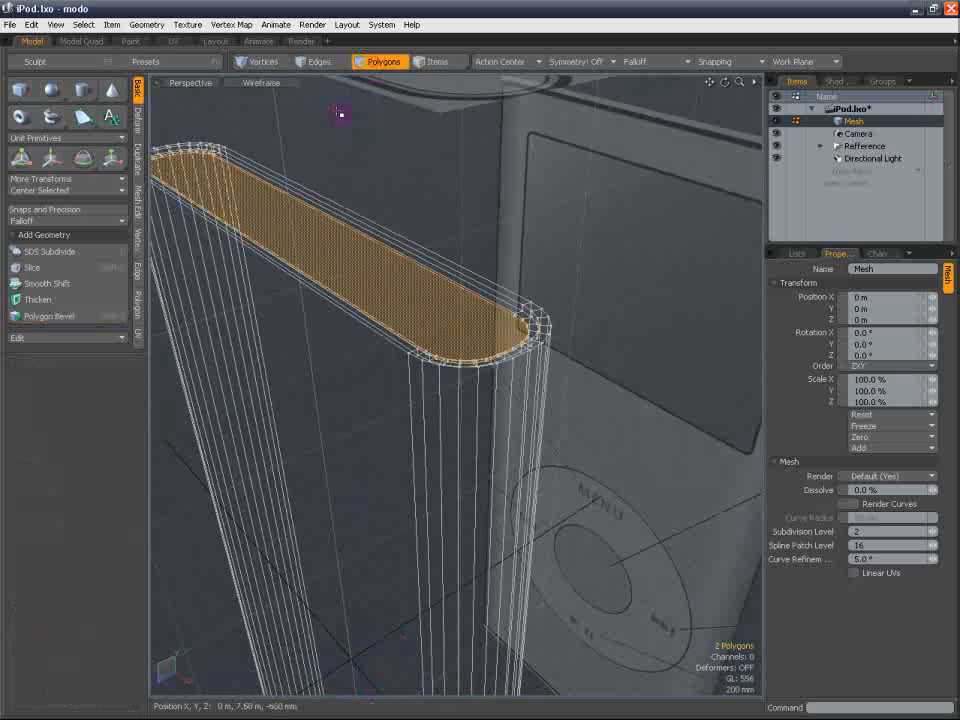
Display the Perspective view as Shaded and examine the recessed rim around the top cap
click(261, 82)
click(260, 113)
alt+shift+drag(417, 215, 457, 315)
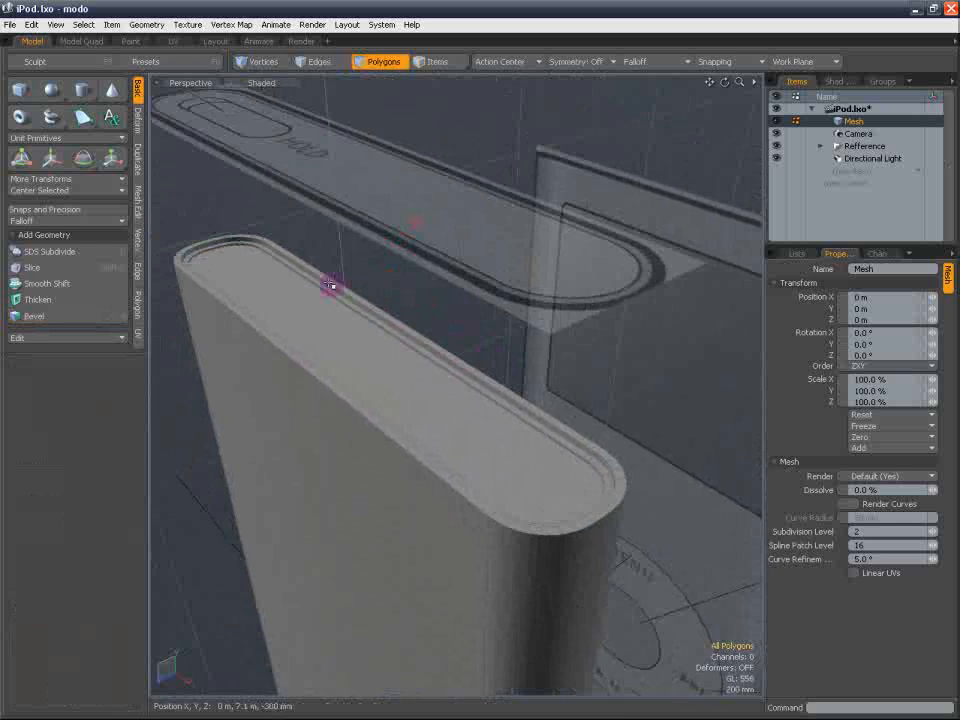
scroll(330, 285, up, 3)
scroll(332, 274, down, 3)
alt+shift+drag(343, 255, 422, 324)
scroll(442, 277, down, 3)
scroll(240, 300, up, 3)
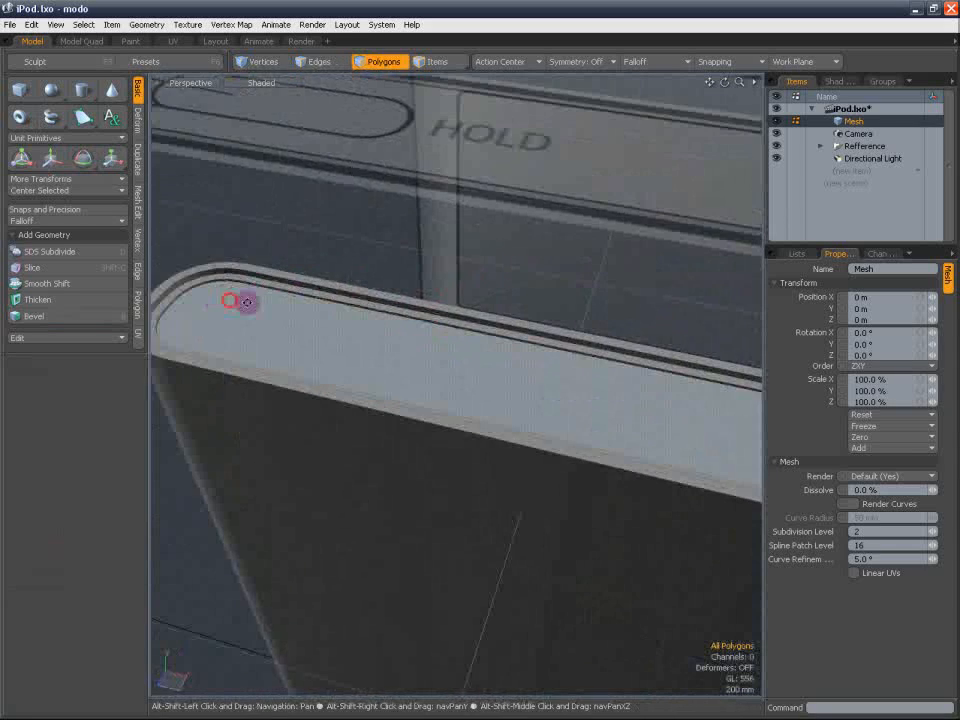
scroll(298, 336, down, 1)
Select the innermost cap polygons at the top and bottom ends of the iPod body
click(321, 340)
alt+drag(464, 406, 431, 349)
alt+shift+drag(431, 349, 403, 208)
scroll(414, 304, down, 3)
scroll(414, 304, up, 2)
shift+click(504, 560)
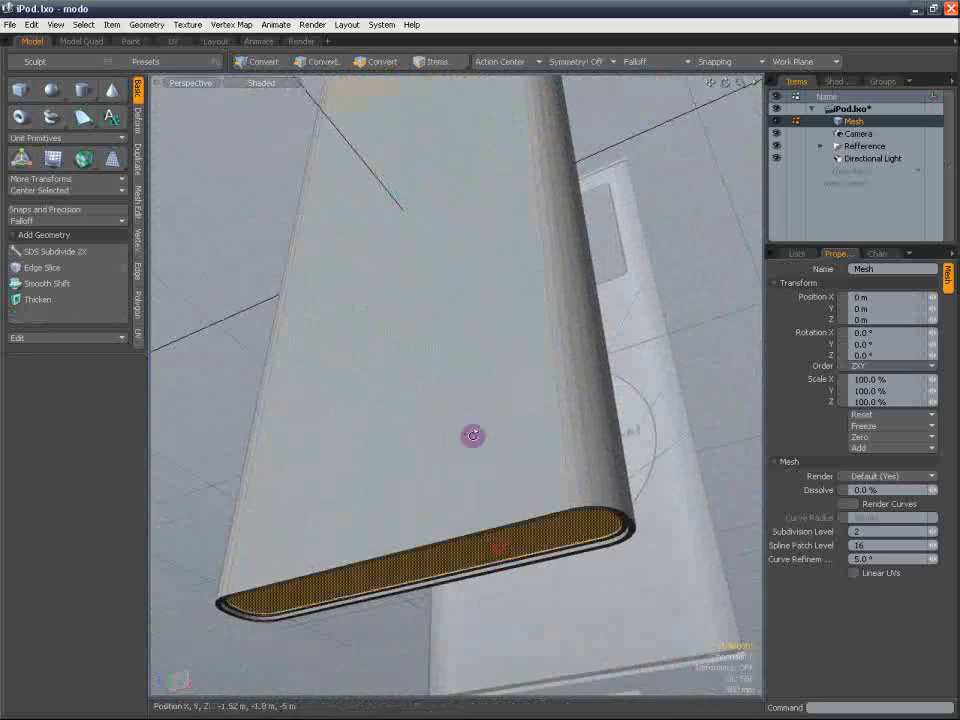
Grow the selection two rings outward so it includes the step and rim polygons around both end caps
alt+drag(446, 302, 450, 484)
alt+shift+drag(407, 231, 400, 450)
mouse_move(420, 300)
alt+mouse_down()
mouse_move(408, 318)
mouse_move(435, 300)
alt+mouse_up()
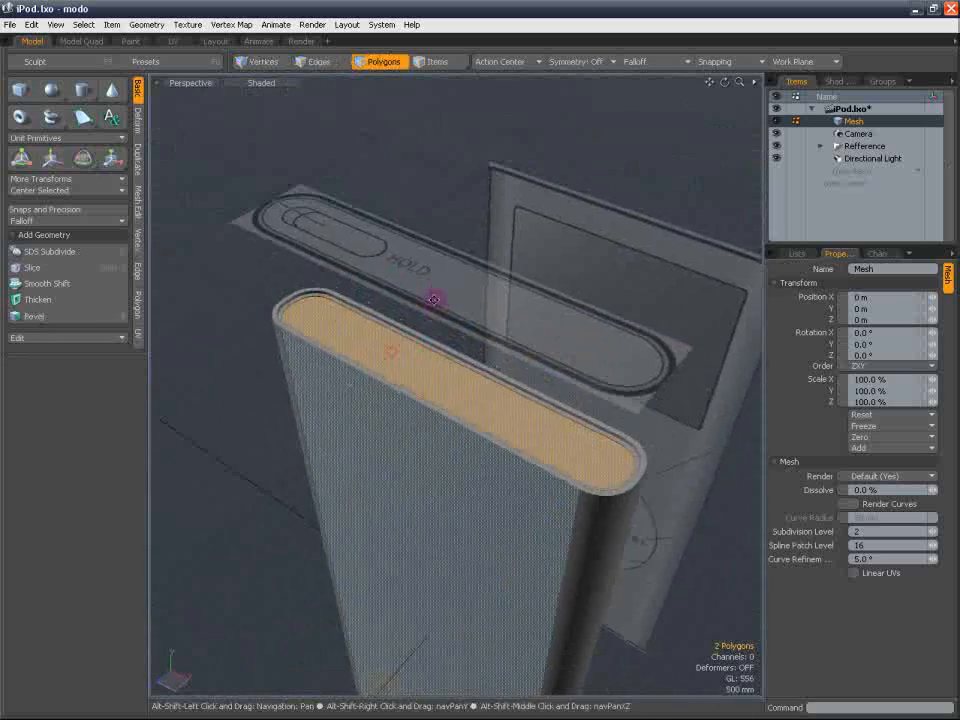
scroll(435, 300, up, 3)
alt+shift+drag(360, 315, 332, 298)
key(shift+Up)
key(shift+Up)
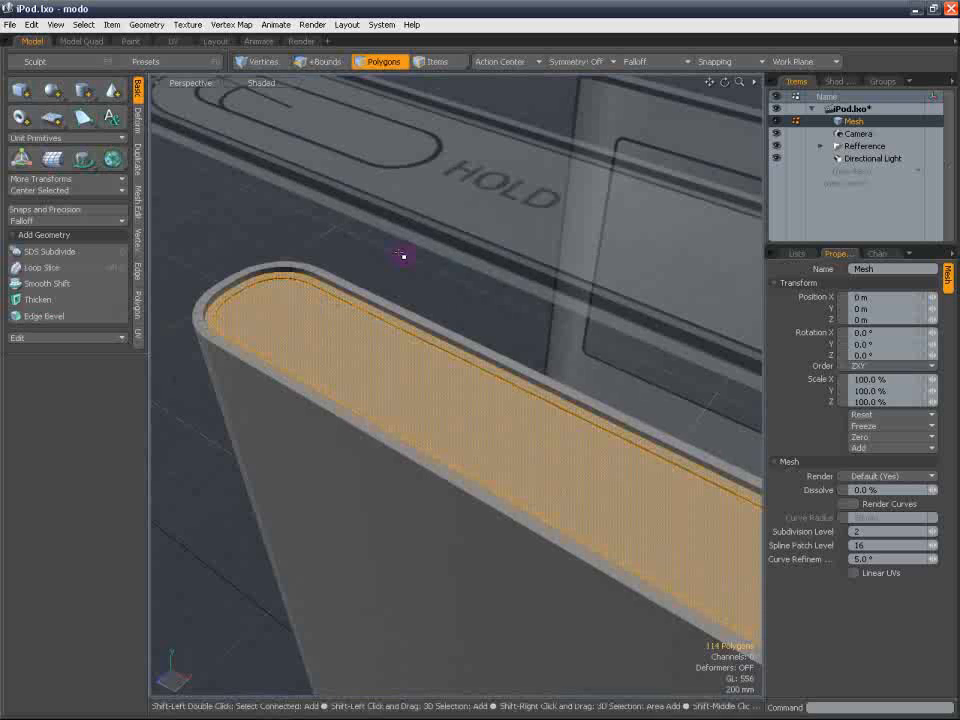
Cut the selected cap polygons from the body and paste them into a new mesh item
key(Delete)
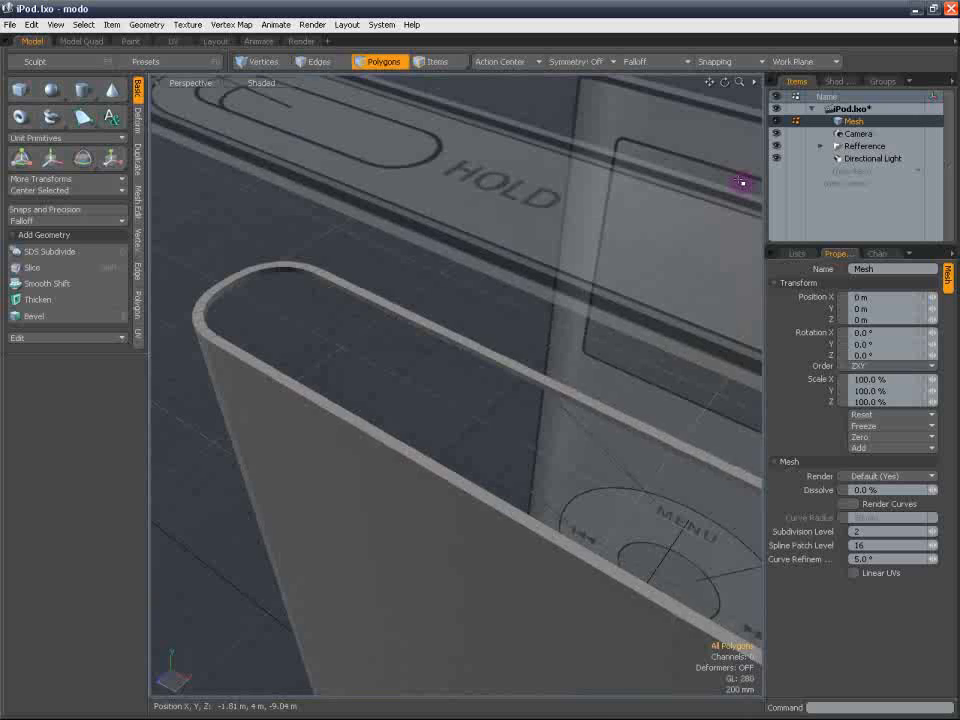
click(846, 176)
key(ctrl+v)
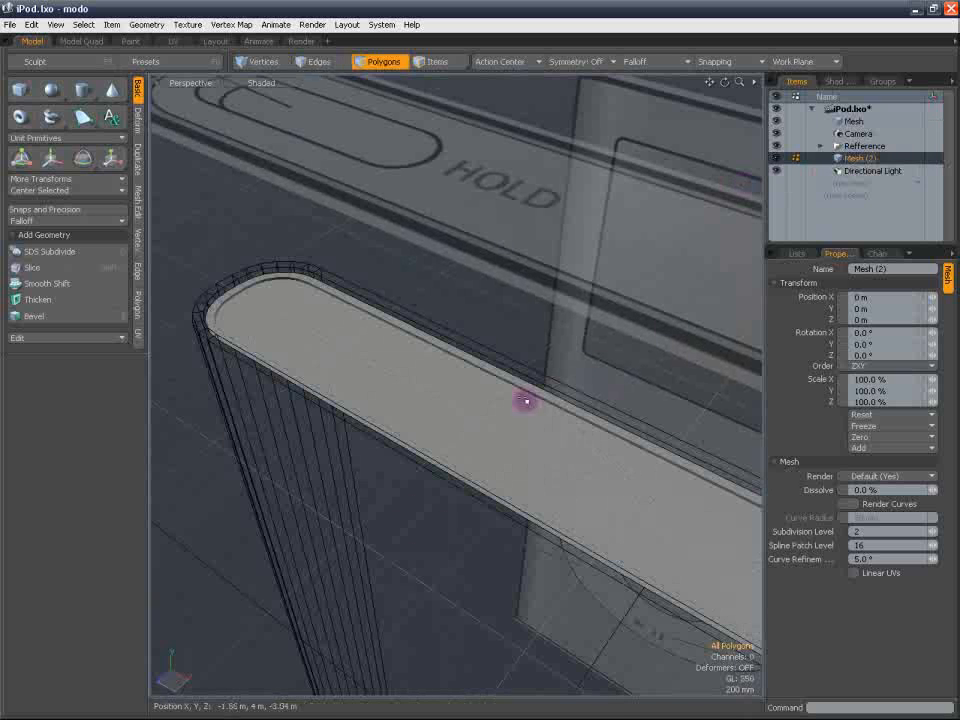
Select the top and bottom cap faces of the pasted mesh and check both ends
alt+shift+drag(526, 401, 424, 313)
scroll(542, 285, down, 5)
alt+drag(542, 285, 519, 270)
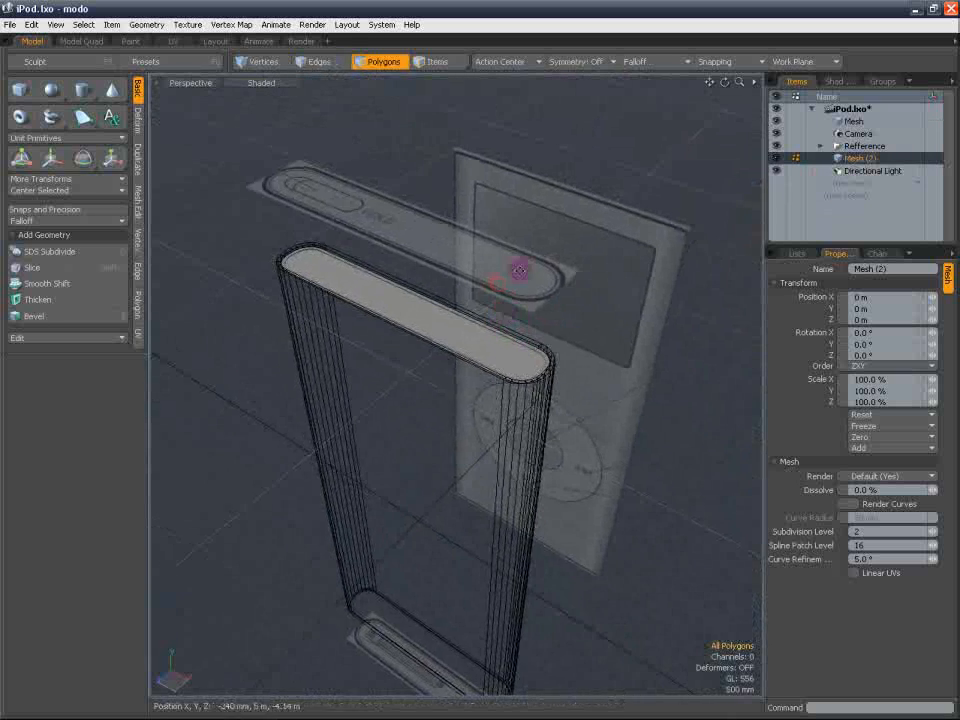
scroll(519, 270, up, 5)
alt+shift+drag(469, 373, 508, 309)
scroll(508, 309, down, 3)
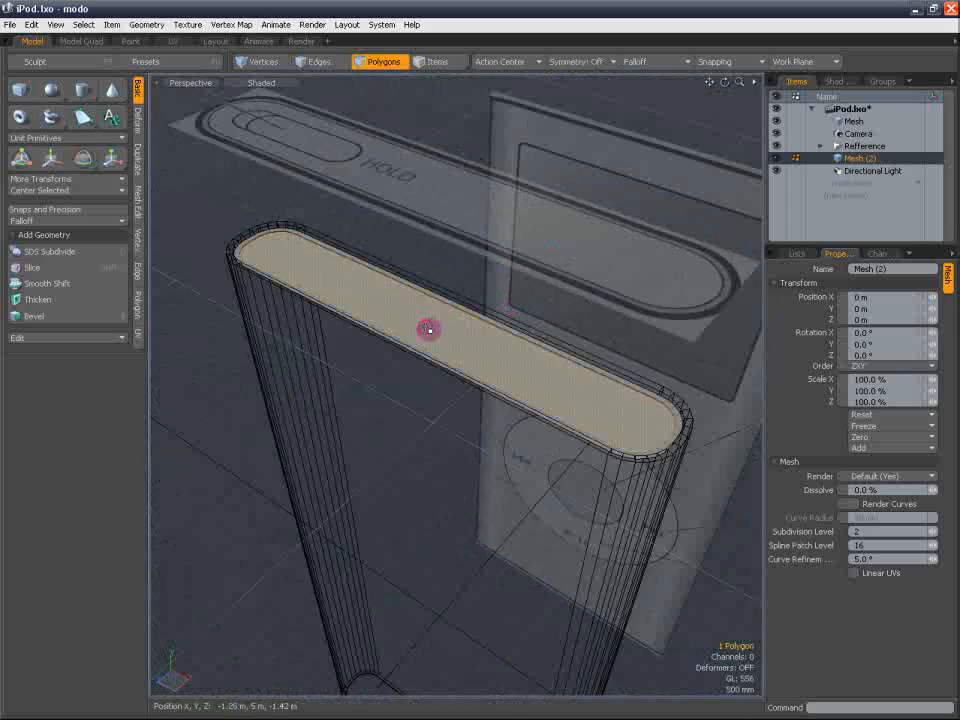
alt+drag(490, 357, 536, 495)
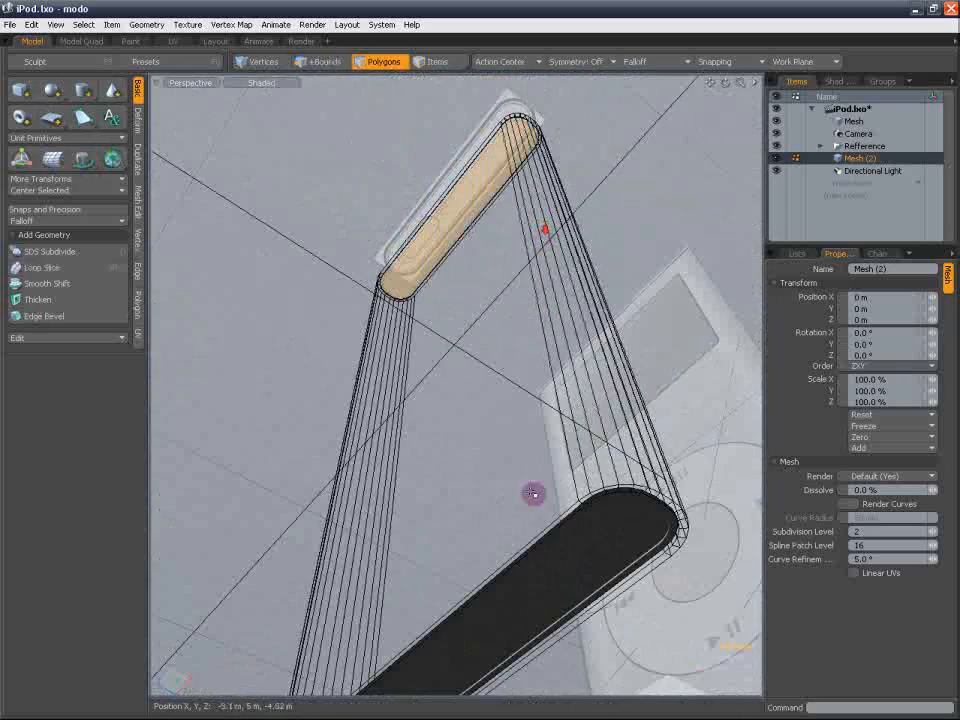
alt+drag(584, 553, 546, 401)
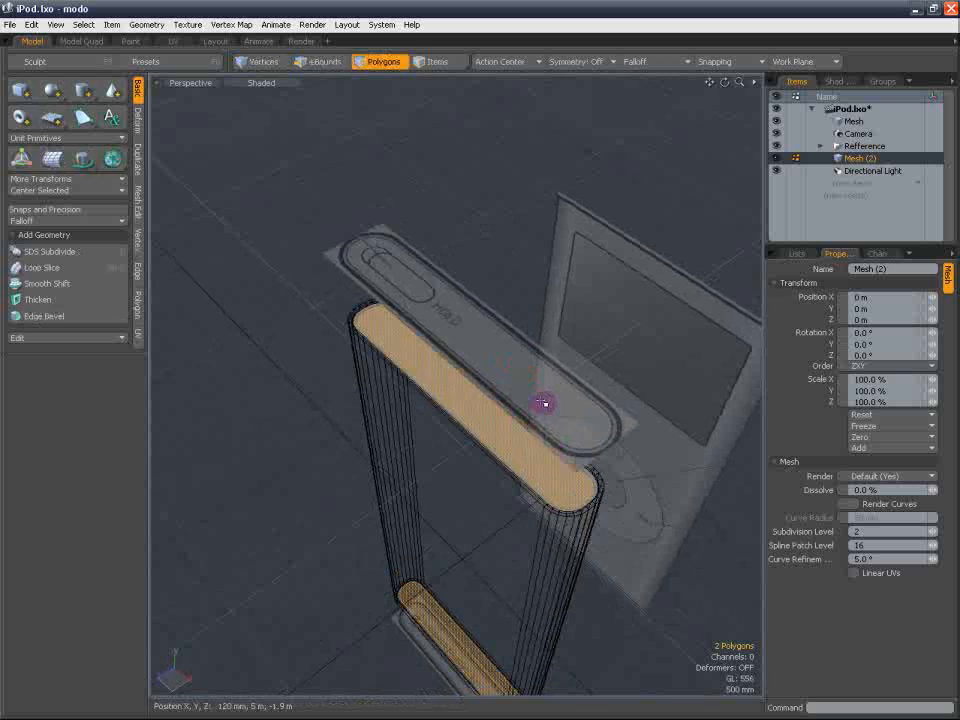
Grow the cap selection over the surrounding step and rim polygons, and clear the selection
scroll(367, 343, up, 8)
alt+shift+drag(360, 274, 394, 375)
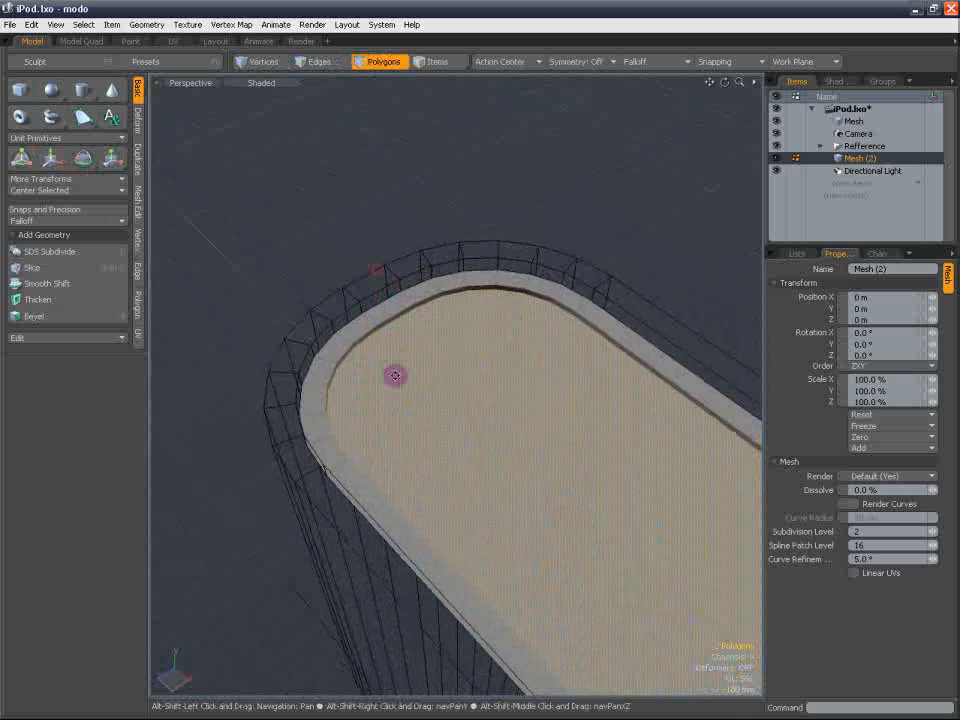
scroll(407, 351, up, 2)
key(shift+Up)
key(shift+Up)
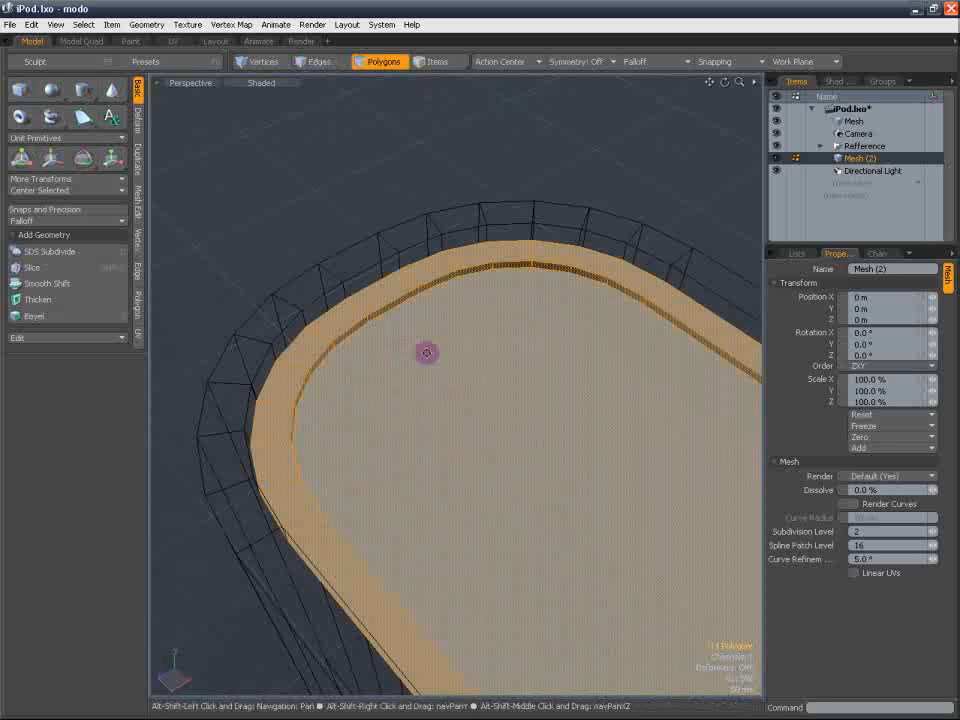
alt+shift+drag(471, 366, 360, 315)
scroll(433, 317, down, 4)
alt+shift+drag(482, 317, 392, 239)
click(552, 273)
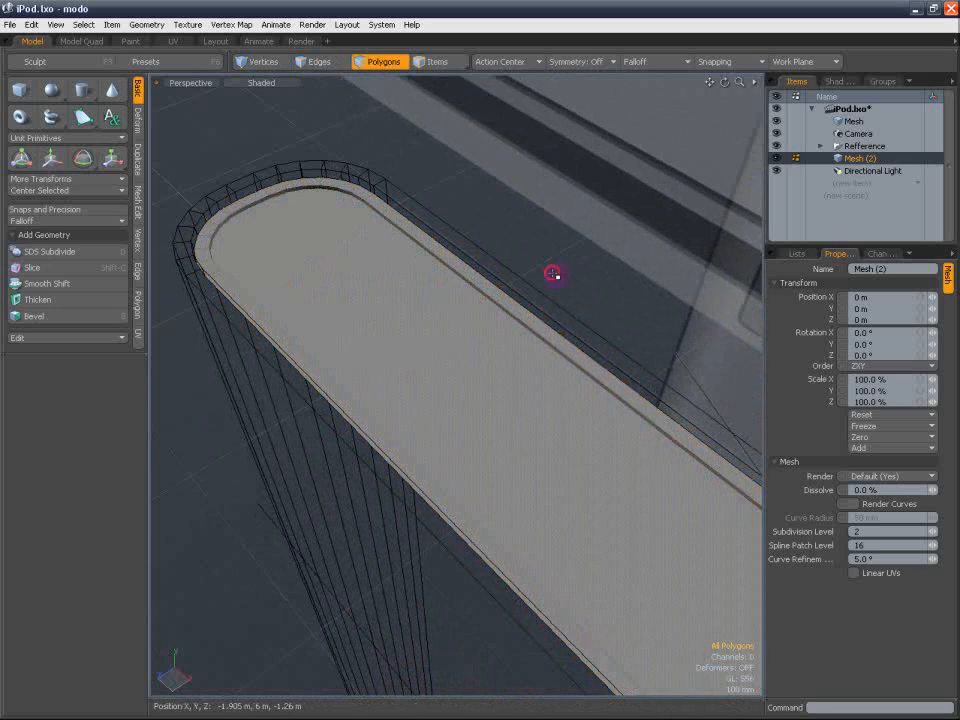
Rename the original mesh item as Body
scroll(552, 273, down, 3)
click(864, 122)
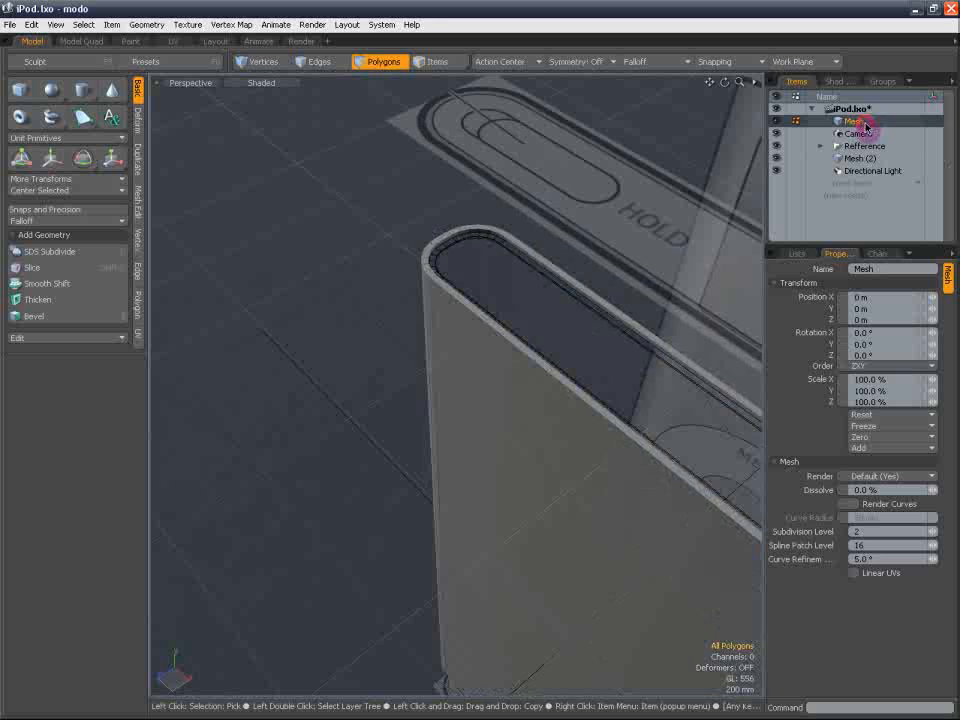
click(864, 122)
text(Body)
key(Return)
Rename the mesh item holding the pasted end caps as Top/Bottom
click(887, 170)
click(878, 159)
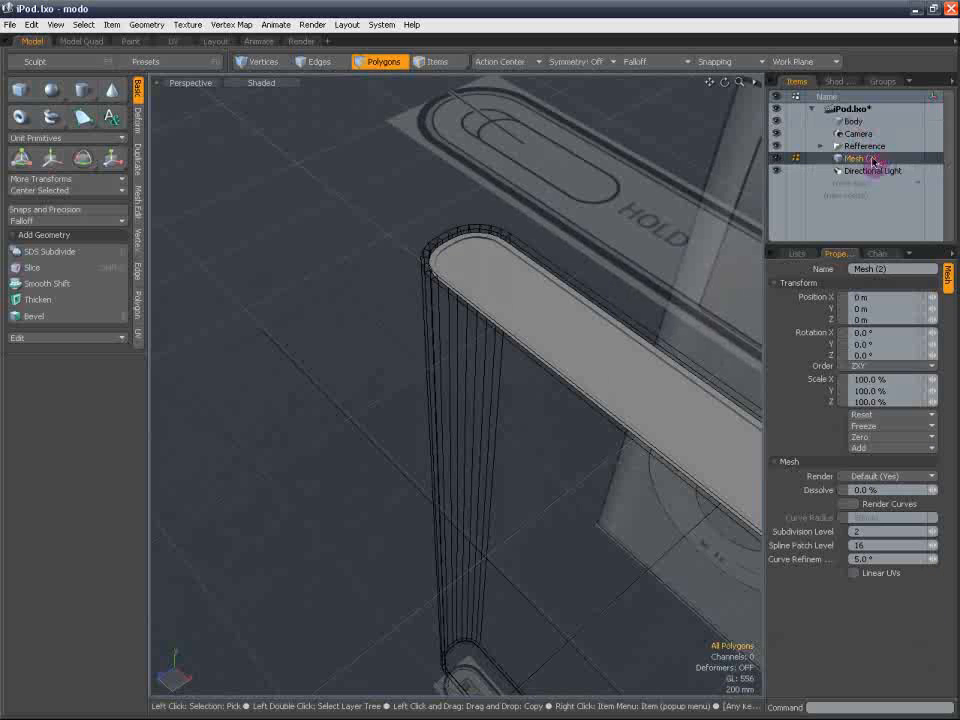
click(860, 160)
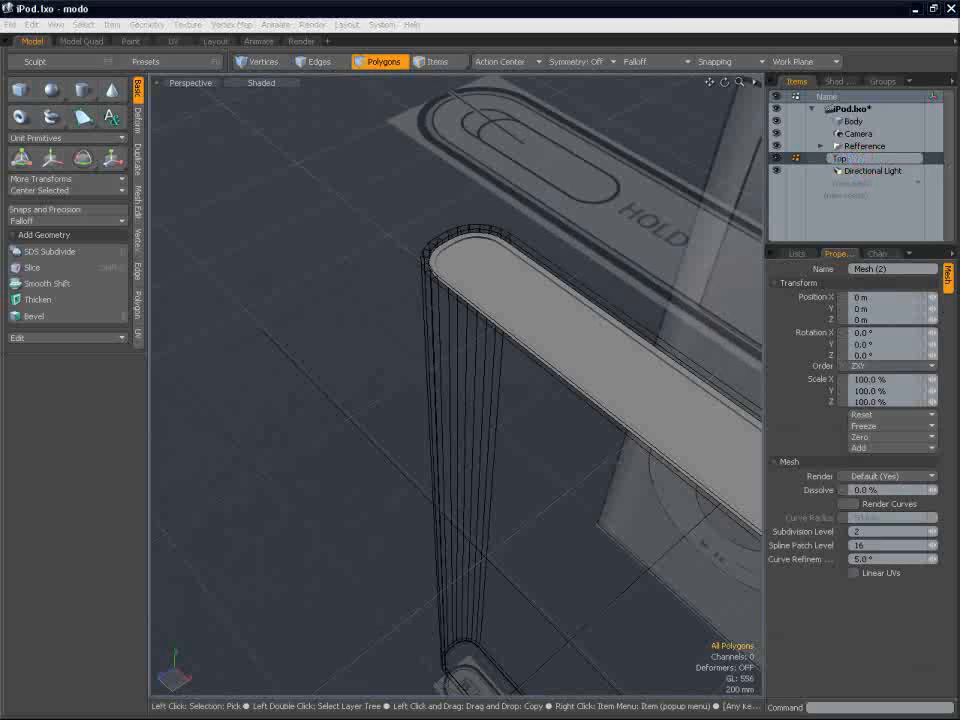
text(Top/Bottom)
key(Return)
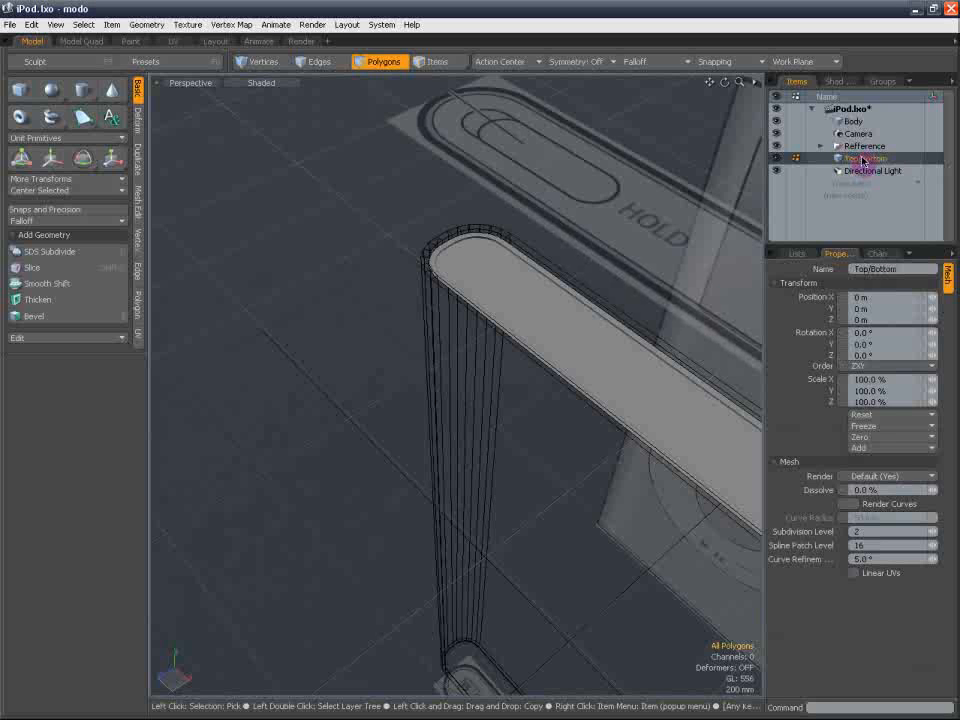
alt+drag(540, 300, 711, 216)
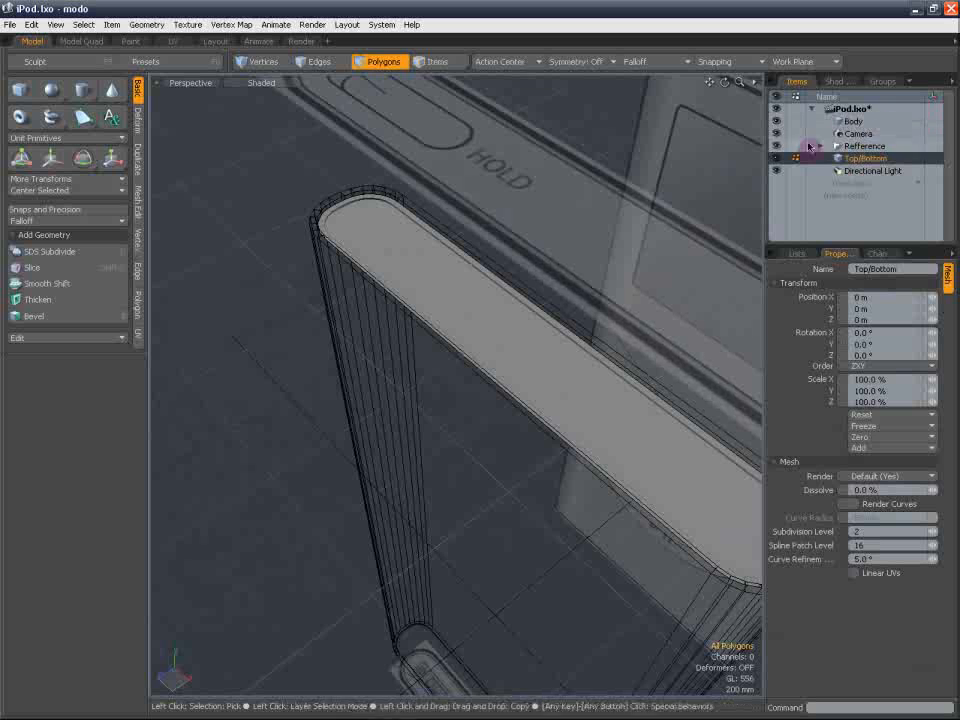
Move the Top/Bottom item directly below Body in the item list and make Body the active mesh
click(850, 121)
drag(857, 160, 850, 121)
click(850, 121)
alt+drag(720, 268, 583, 241)
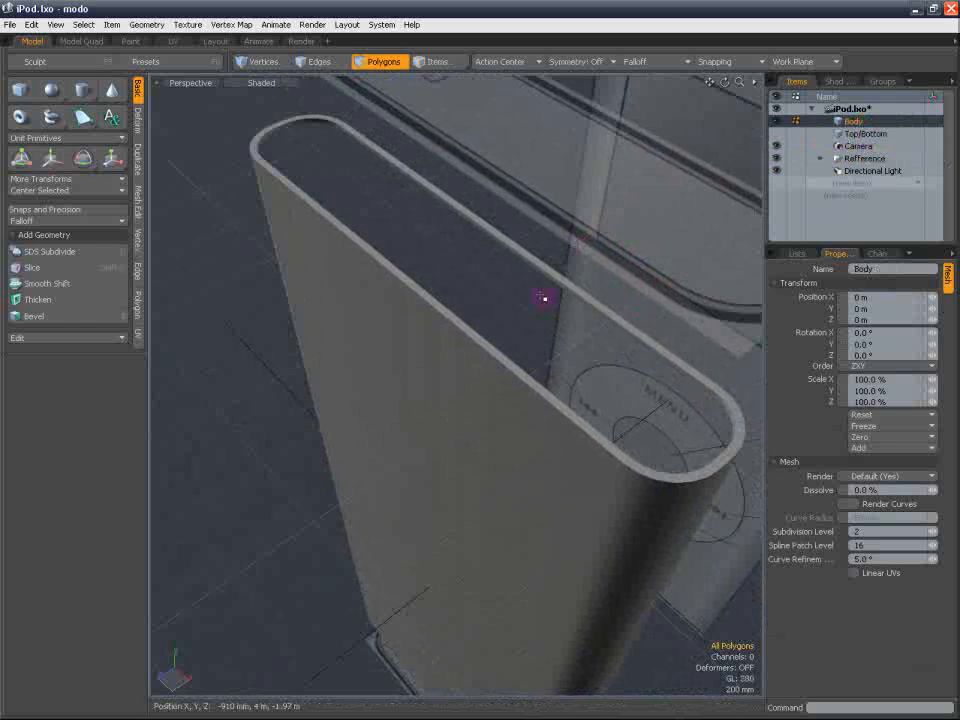
alt+drag(465, 326, 604, 214)
alt+shift+drag(549, 360, 585, 148)
scroll(618, 344, down, 3)
alt+drag(618, 344, 449, 278)
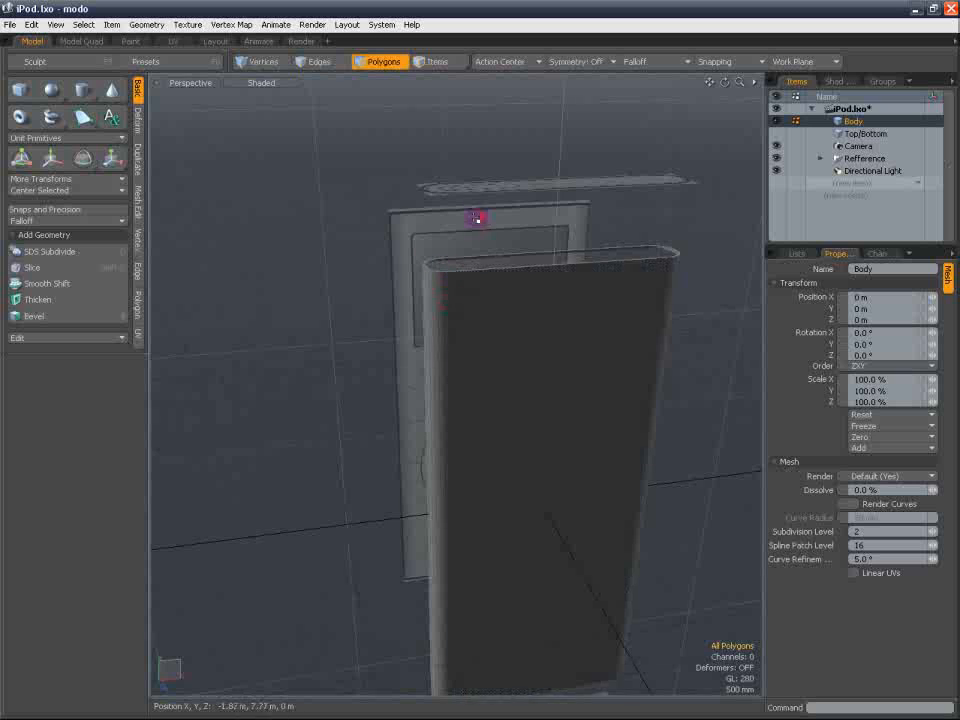
scroll(480, 236, up, 4)
scroll(467, 239, down, 2)
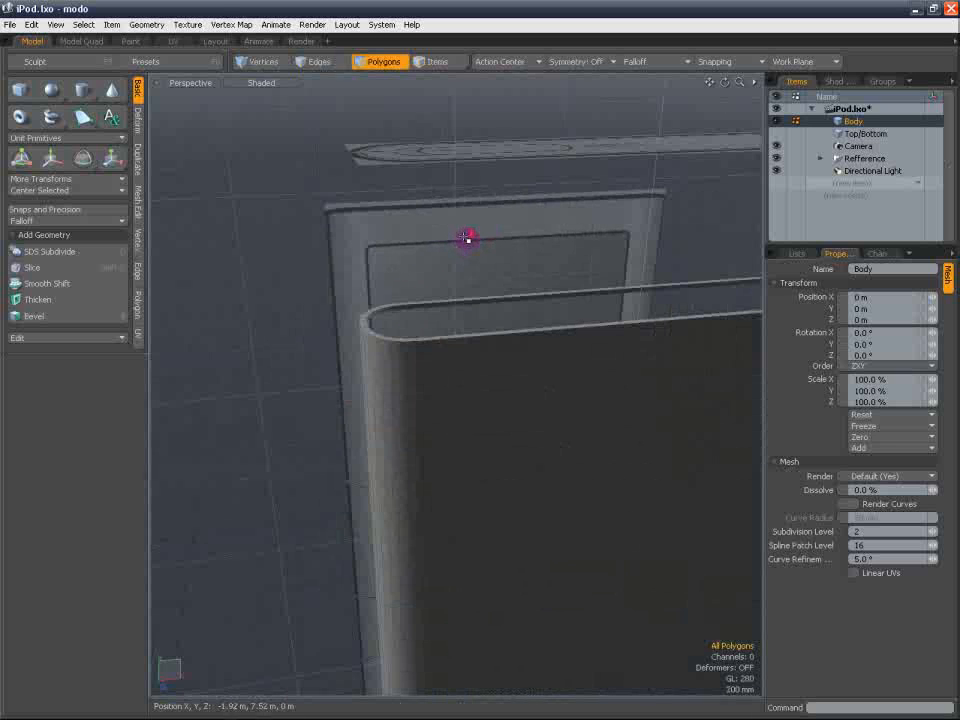
Switch to a wireframe front view and select the body's side and front polygons around the screen area
click(198, 81)
click(182, 39)
scroll(324, 240, down, 5)
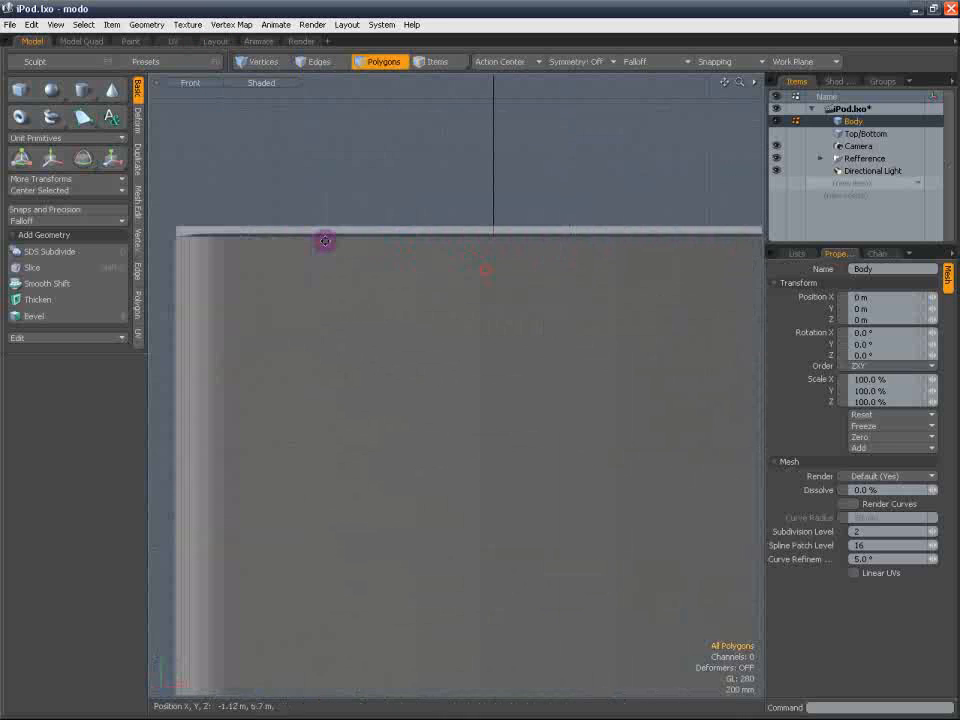
click(262, 82)
click(279, 80)
scroll(461, 238, down, 2)
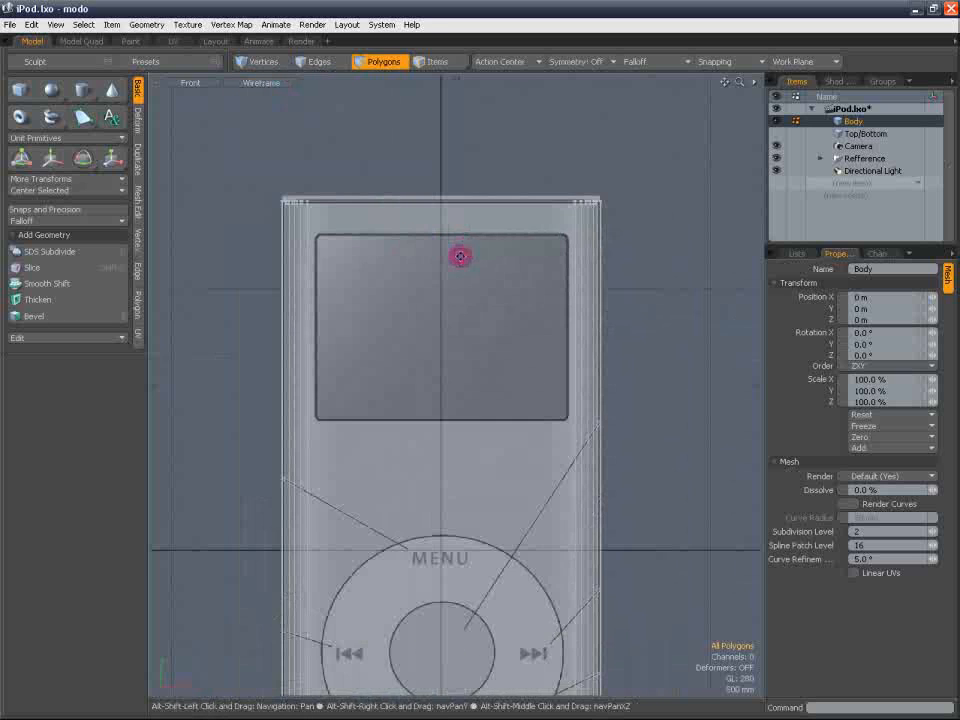
alt+shift+drag(461, 255, 462, 192)
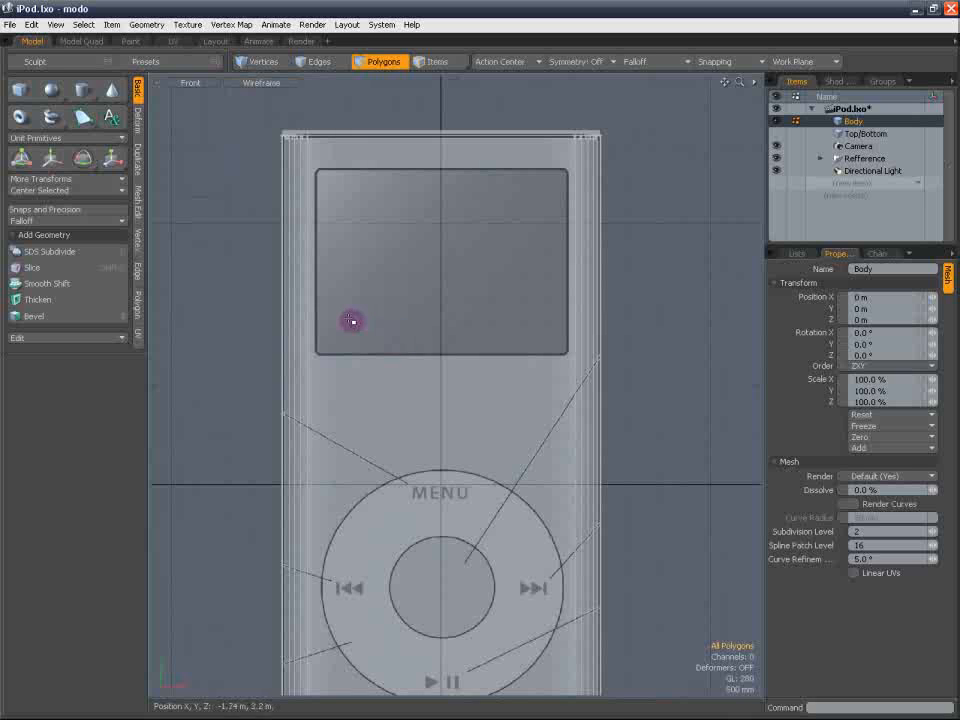
alt+shift+drag(378, 306, 369, 332)
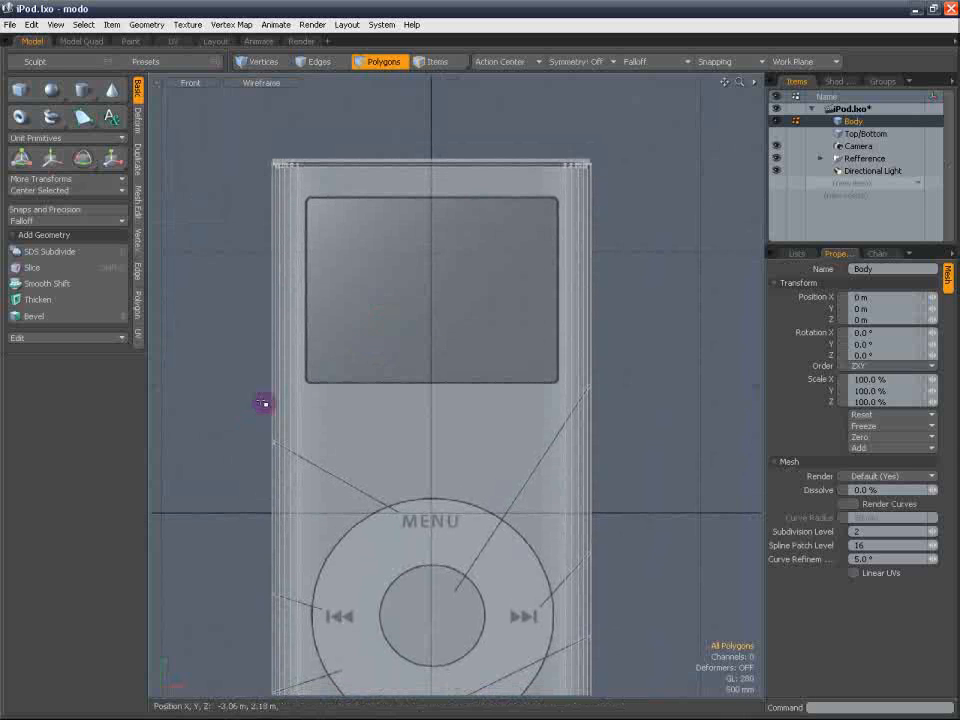
drag(280, 395, 303, 396)
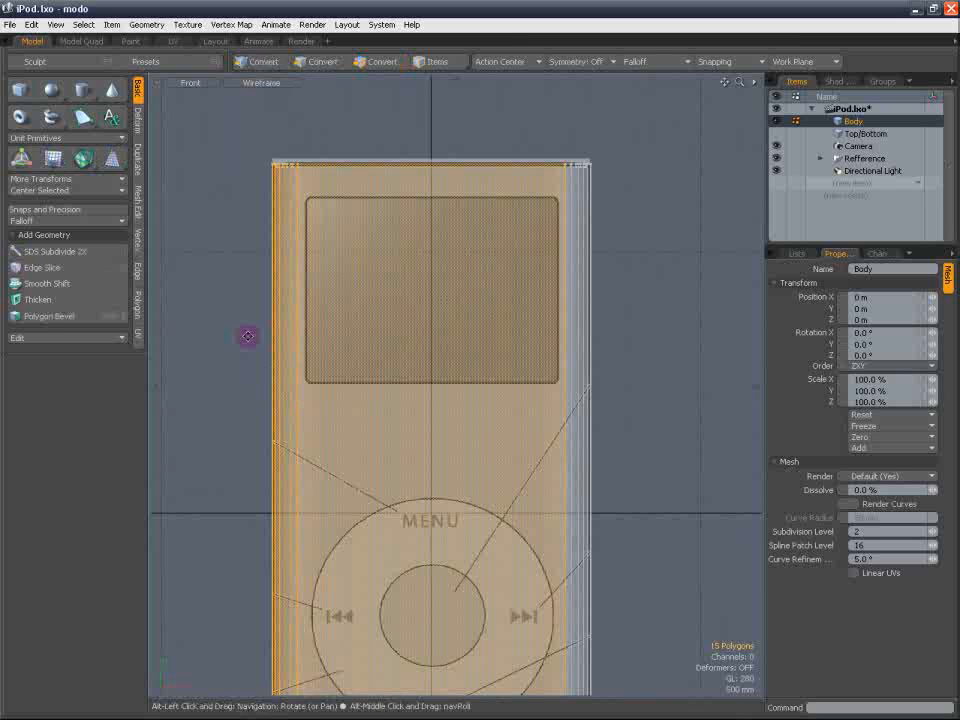
Loop Slice the body just below the reference screen, with the slice positioned at 67.5%
click(137, 160)
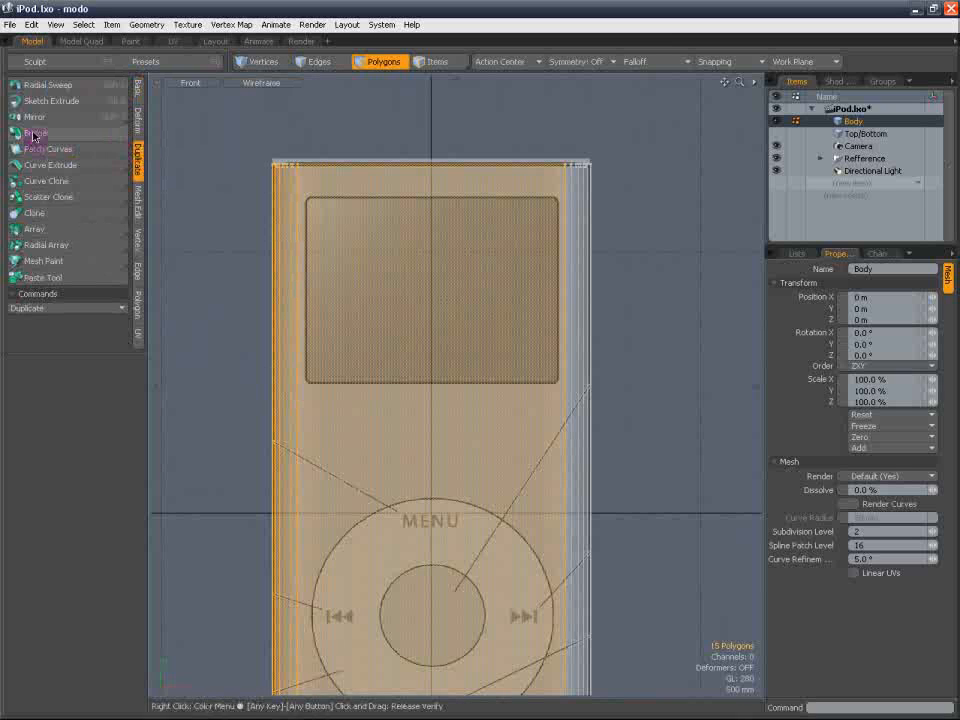
click(137, 218)
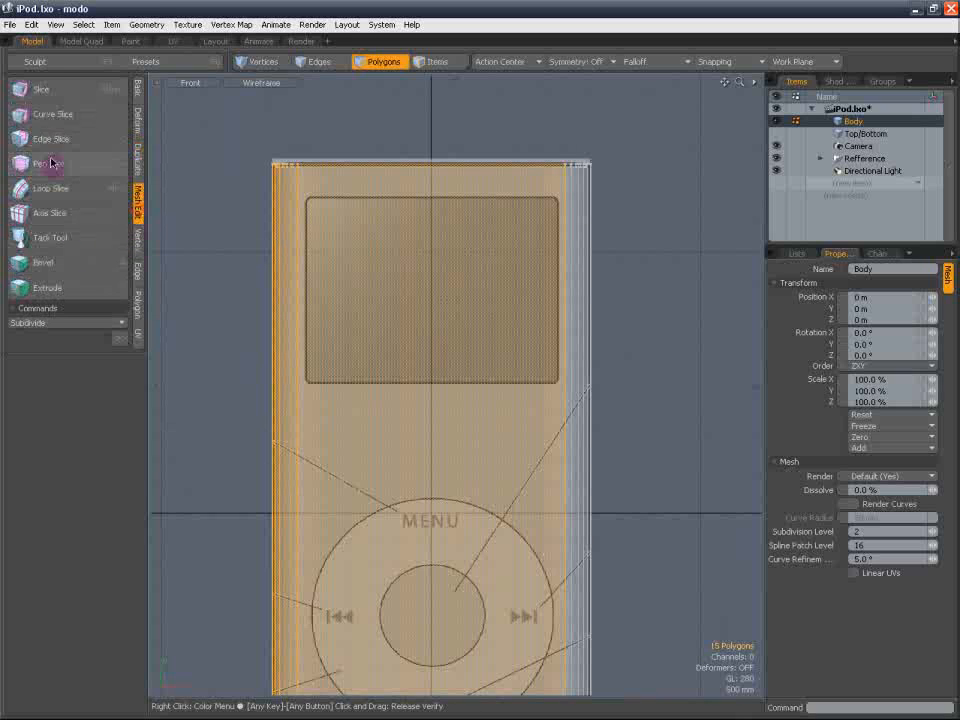
click(122, 197)
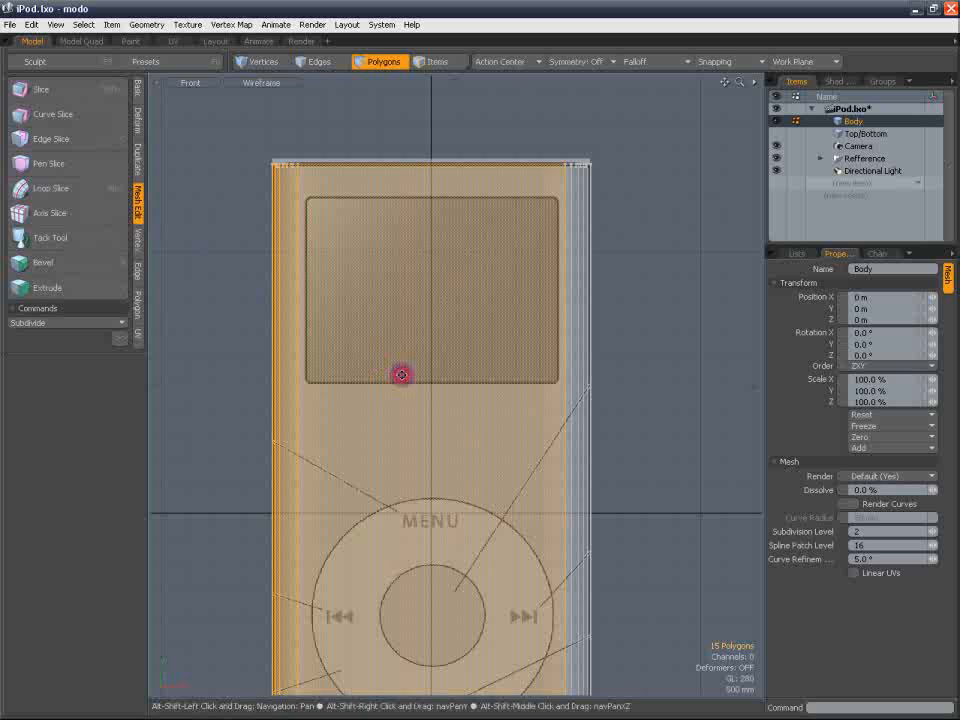
alt+drag(399, 373, 388, 347)
drag(331, 389, 339, 394)
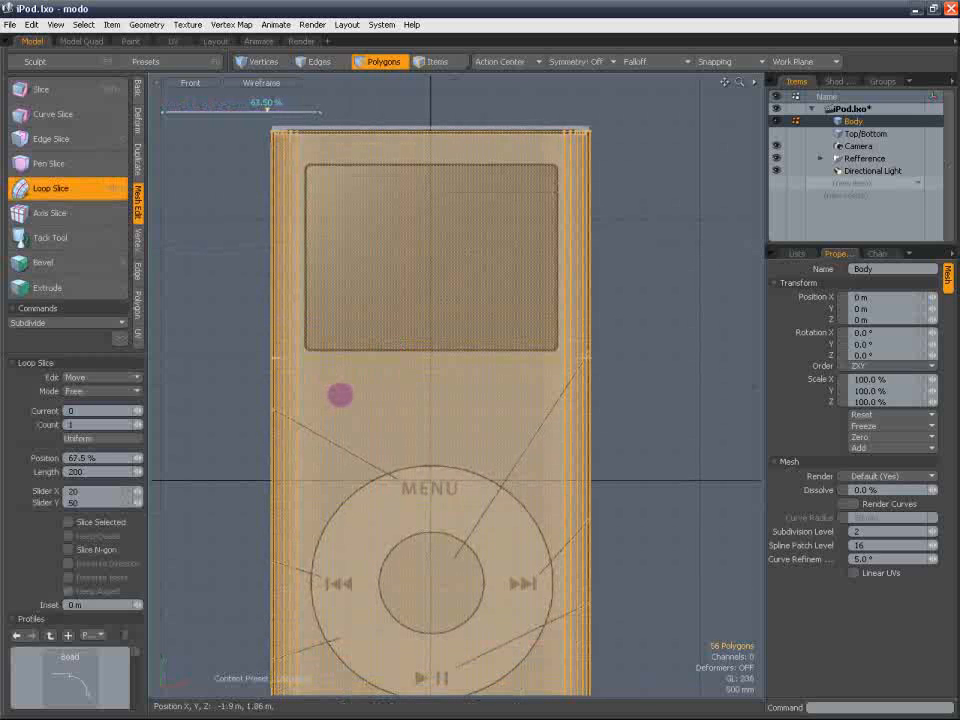
scroll(354, 458, up, 3)
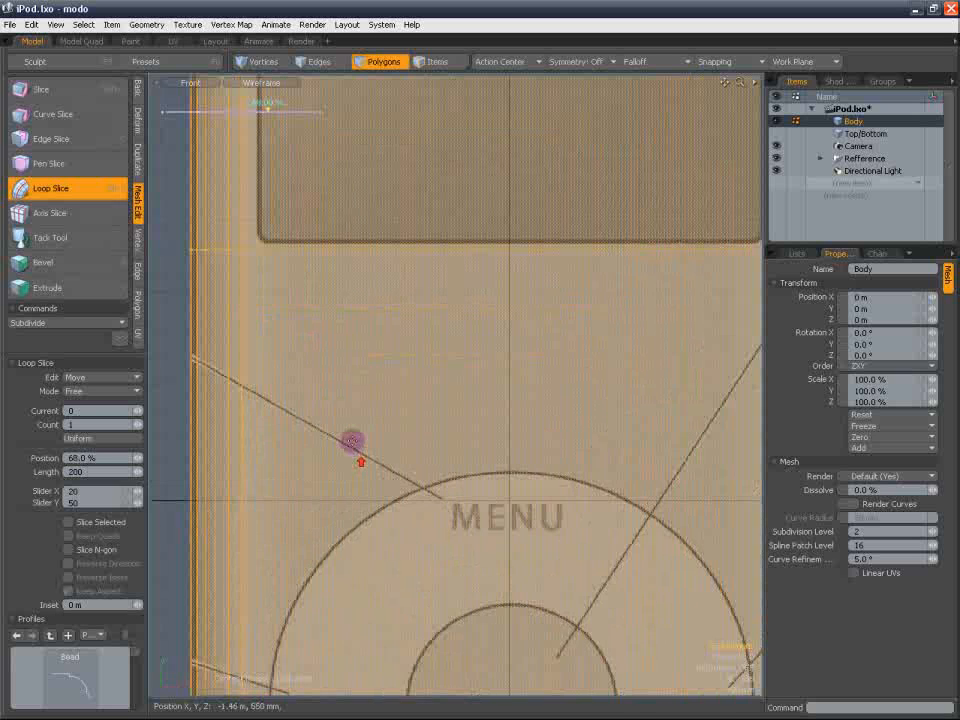
alt+shift+drag(338, 362, 334, 429)
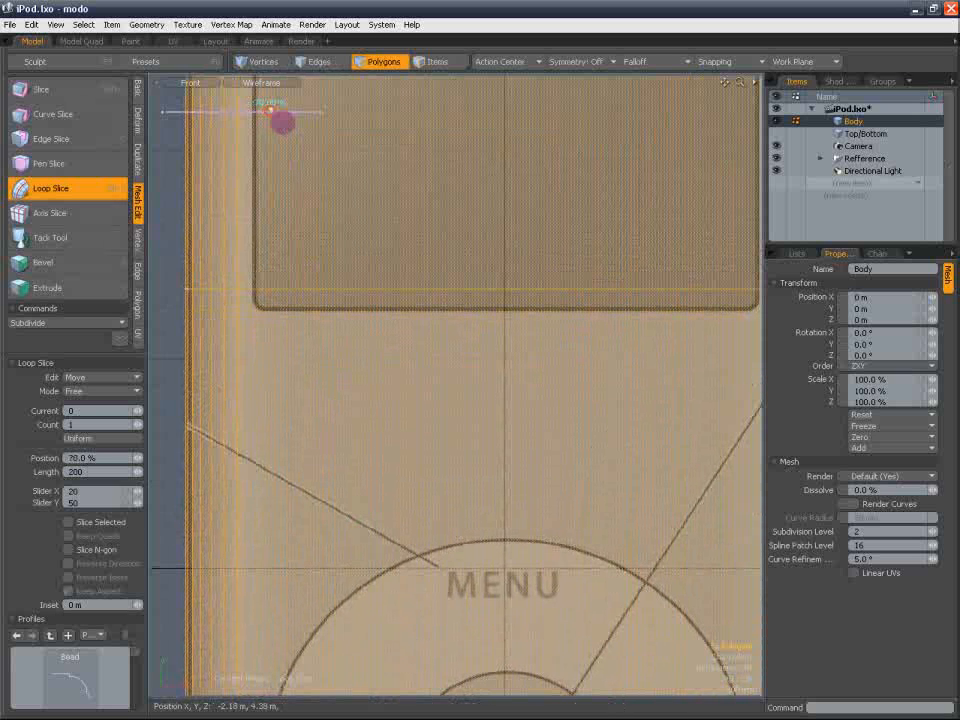
alt+shift+drag(407, 221, 330, 326)
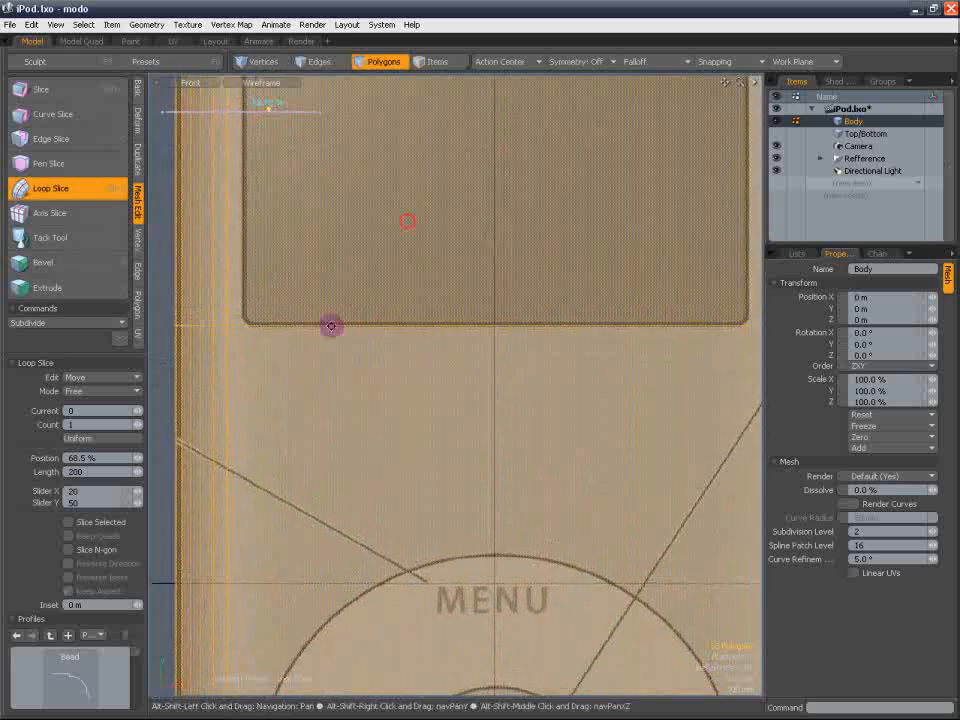
scroll(372, 315, down, 3)
alt+shift+drag(369, 281, 396, 274)
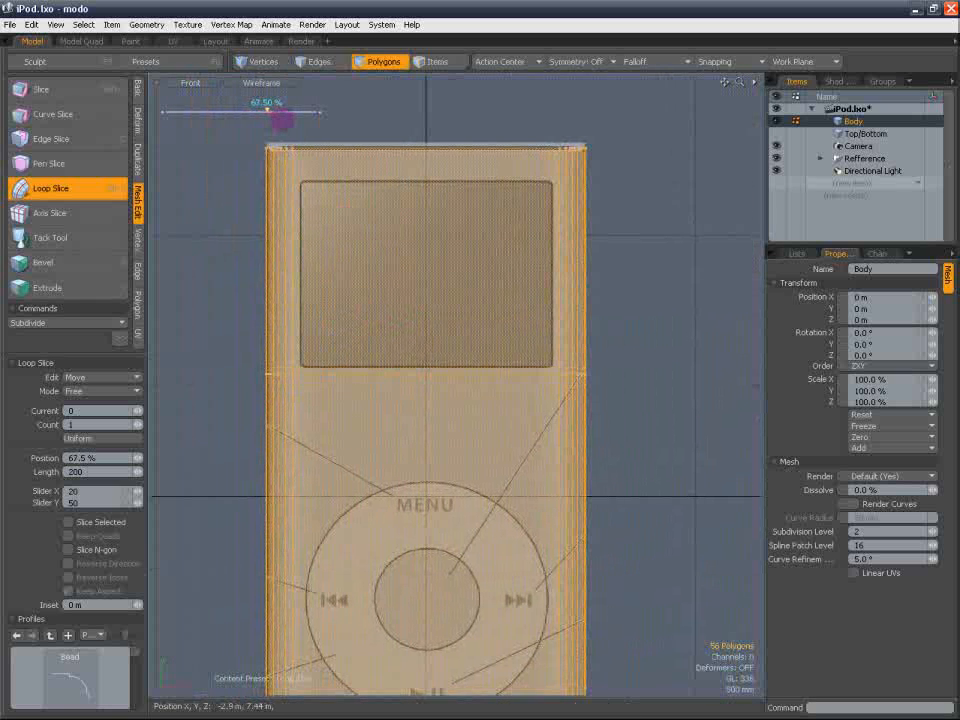
alt+shift+drag(365, 222, 373, 264)
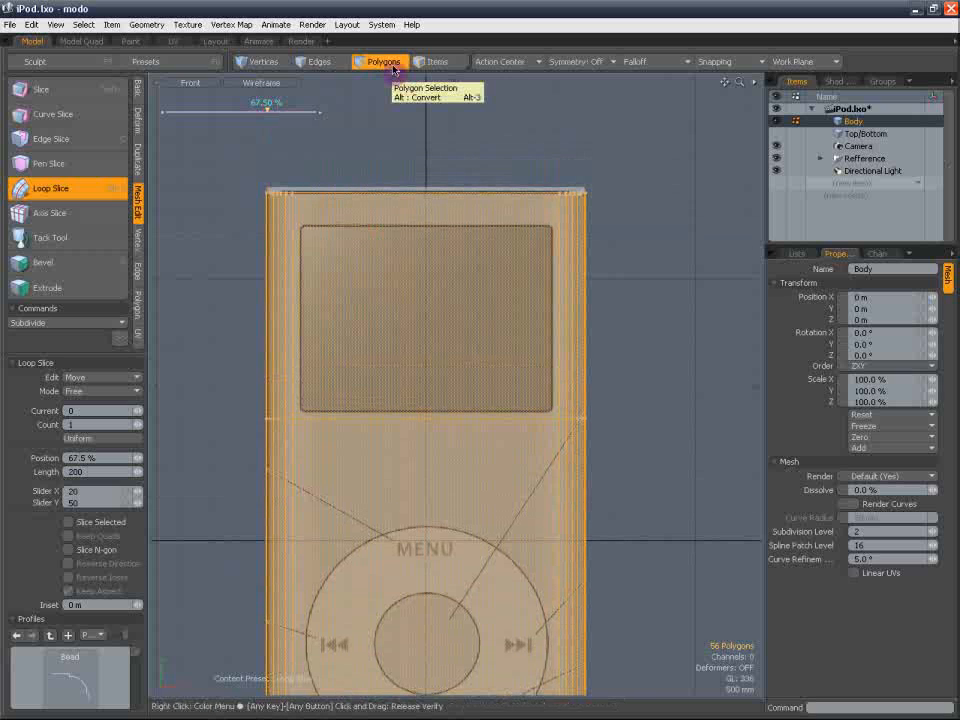
Select polygons of the body's upper section and Loop Slice it at 11.5%, just above the reference screen
click(292, 230)
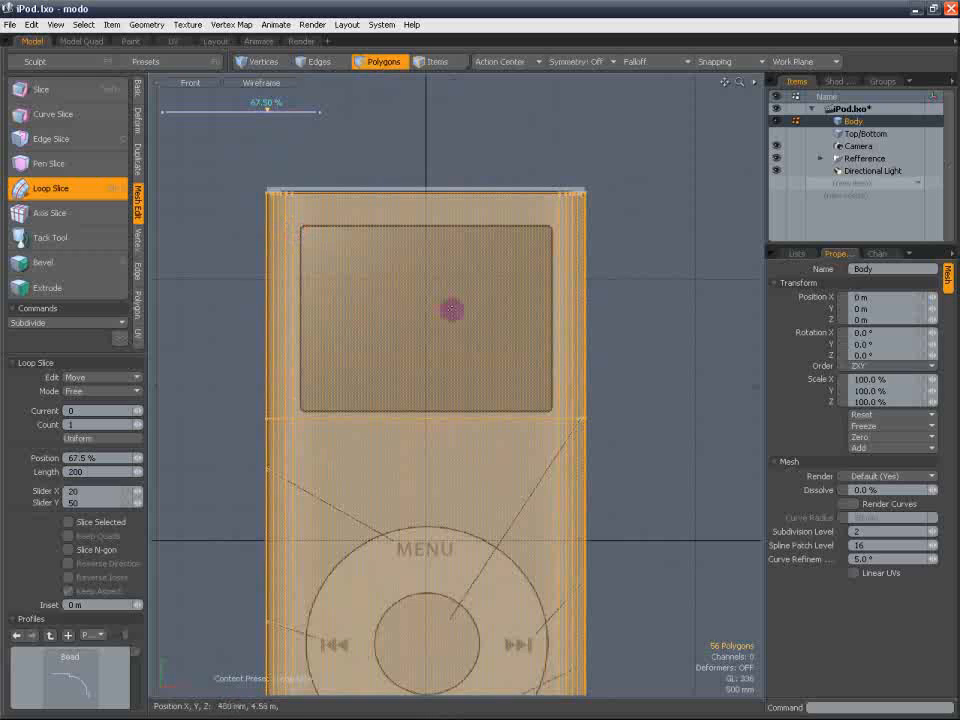
click(387, 68)
click(349, 155)
mouse_move(352, 230)
alt+mouse_down()
mouse_move(339, 260)
mouse_move(272, 270)
alt+mouse_up()
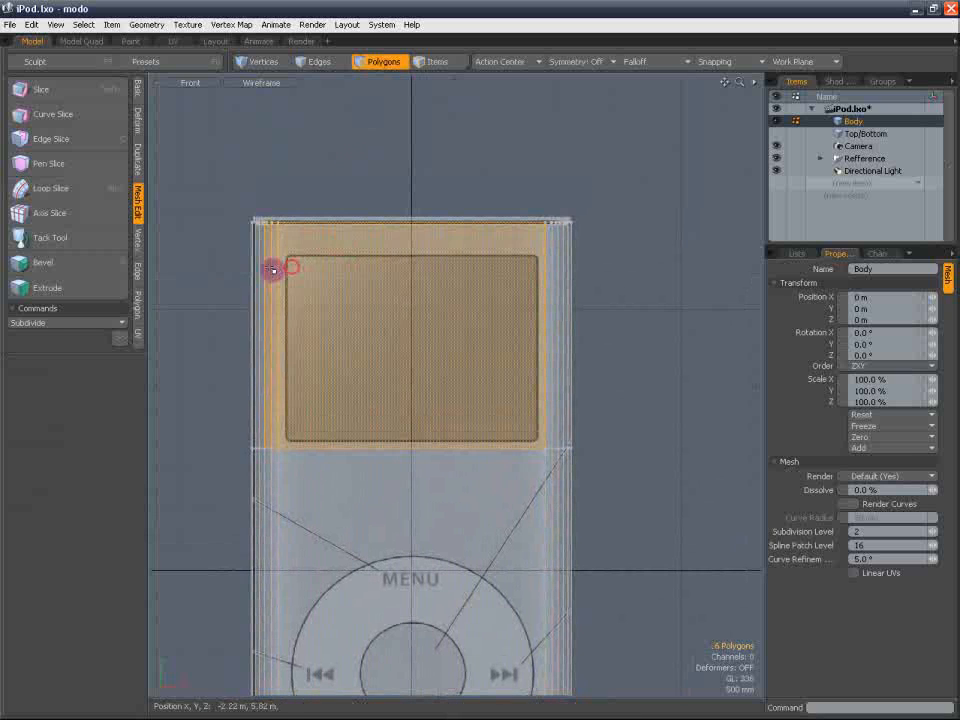
key(alt+c)
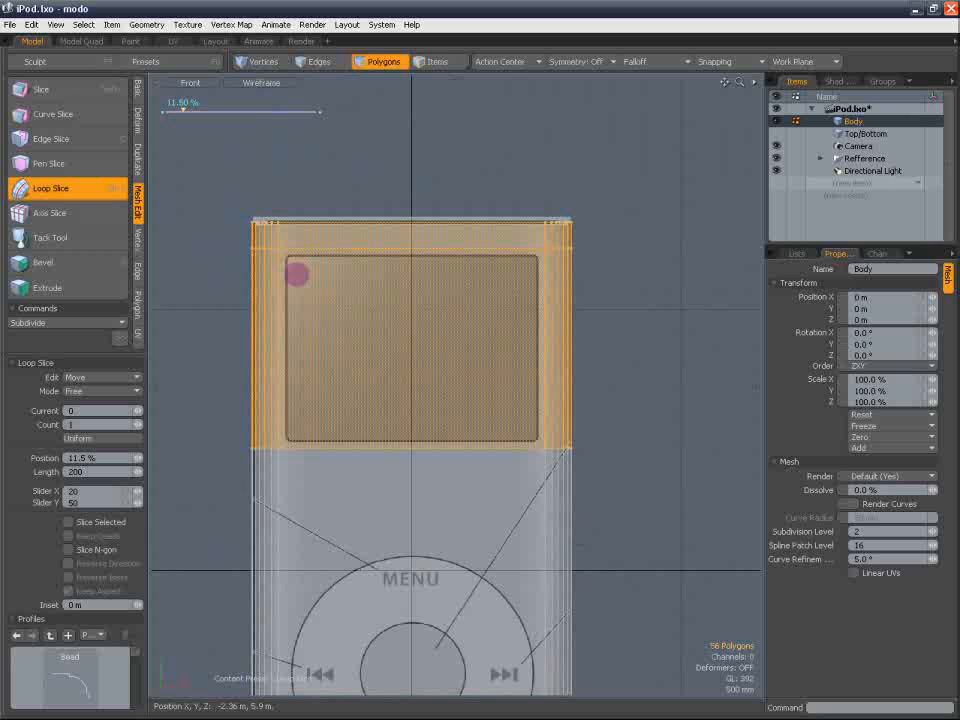
click(386, 63)
click(441, 108)
Select the front polygon covering the screen area using shaded display, and return the front view to wireframe
mouse_move(372, 140)
alt+shift+mouse_down()
mouse_move(365, 136)
mouse_move(364, 157)
alt+shift+mouse_up()
click(280, 83)
click(281, 116)
click(377, 311)
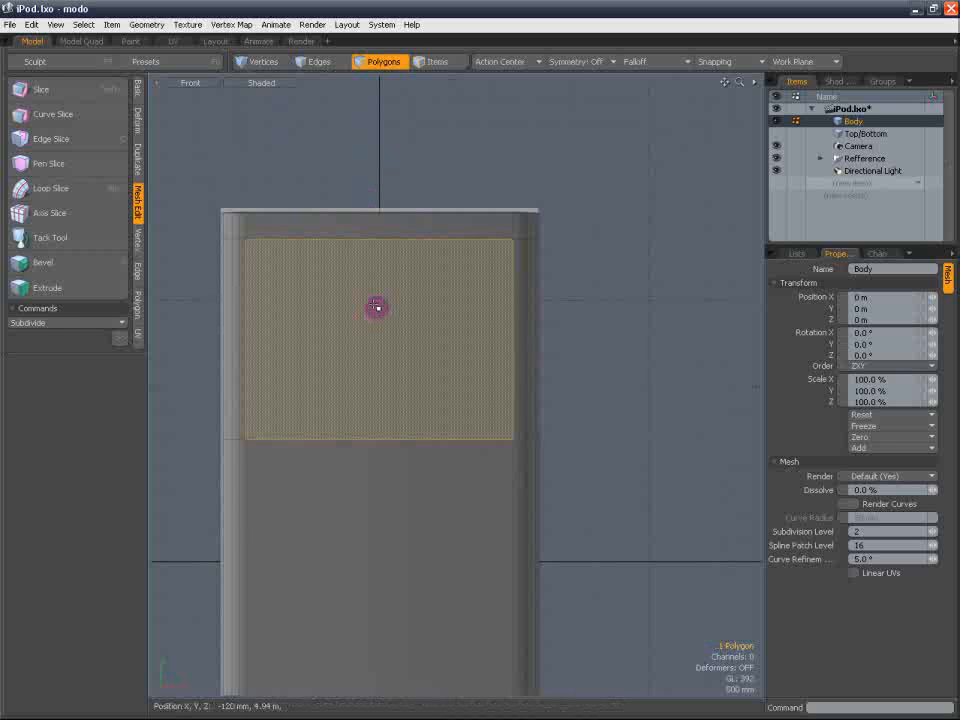
click(289, 85)
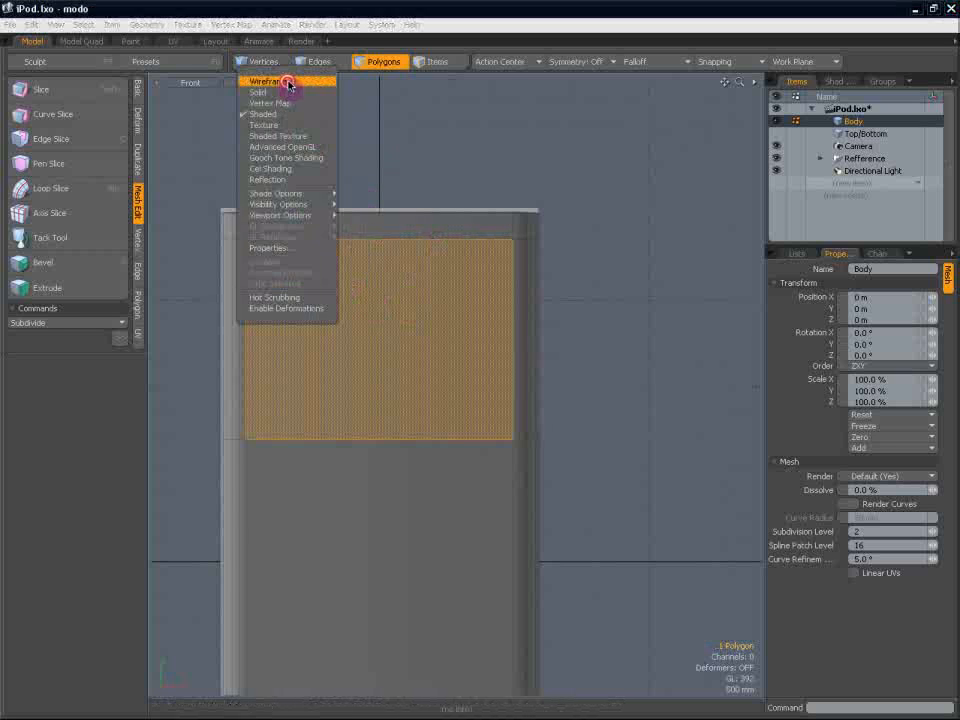
click(287, 83)
alt+shift+drag(332, 156, 349, 177)
scroll(437, 342, up, 3)
alt+shift+drag(456, 310, 465, 310)
scroll(465, 310, down, 3)
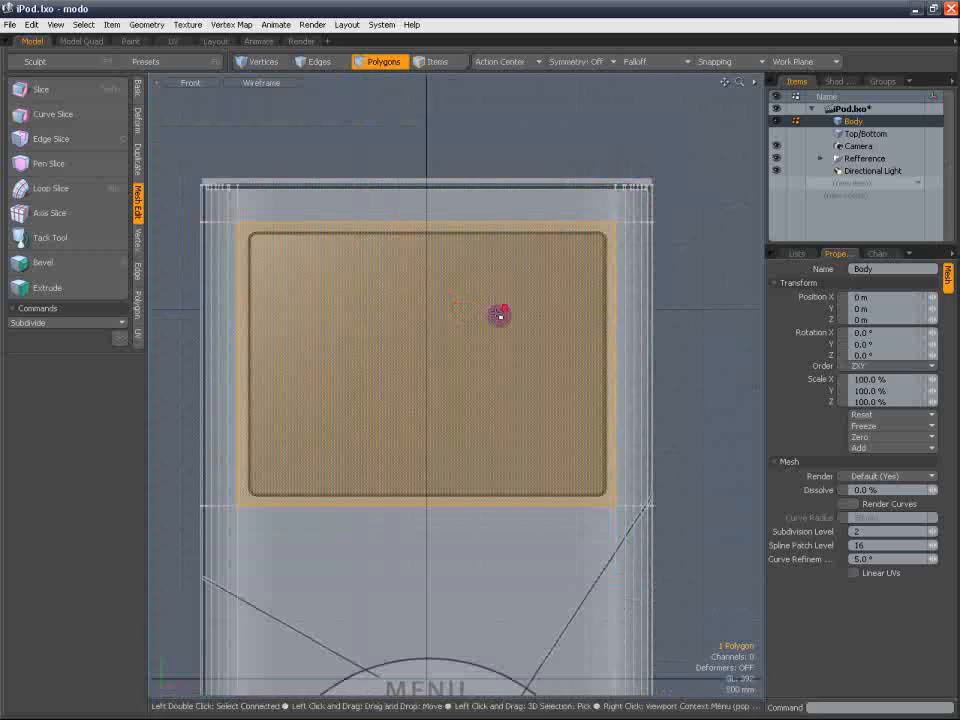
Bevel the screen polygon with an inset of about 150 mm to match the reference outline, and clear the selection
key(b)
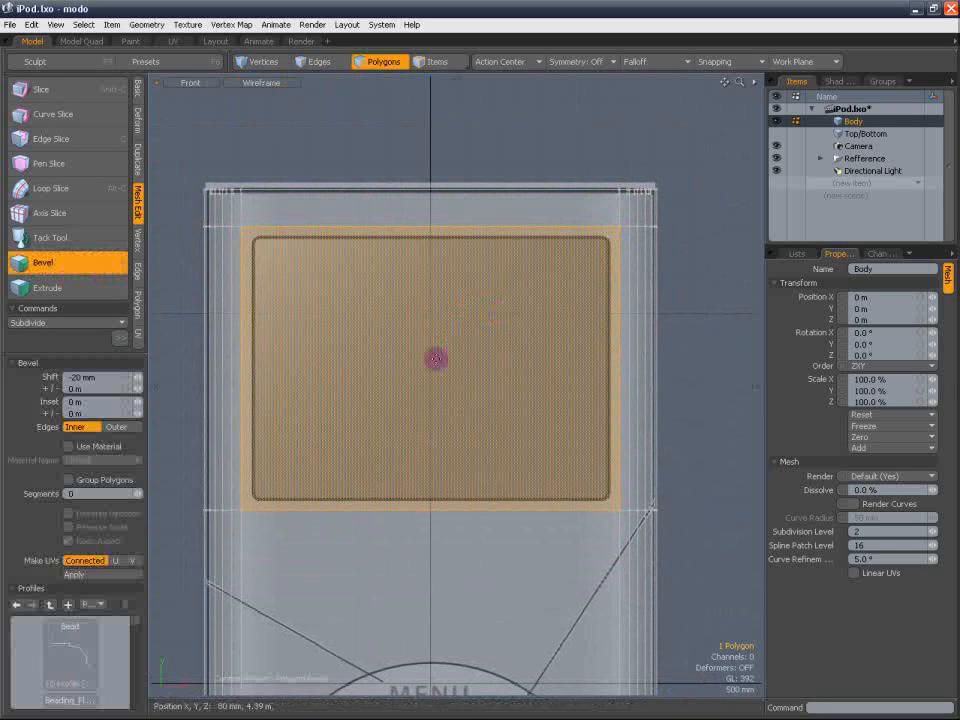
drag(434, 359, 528, 379)
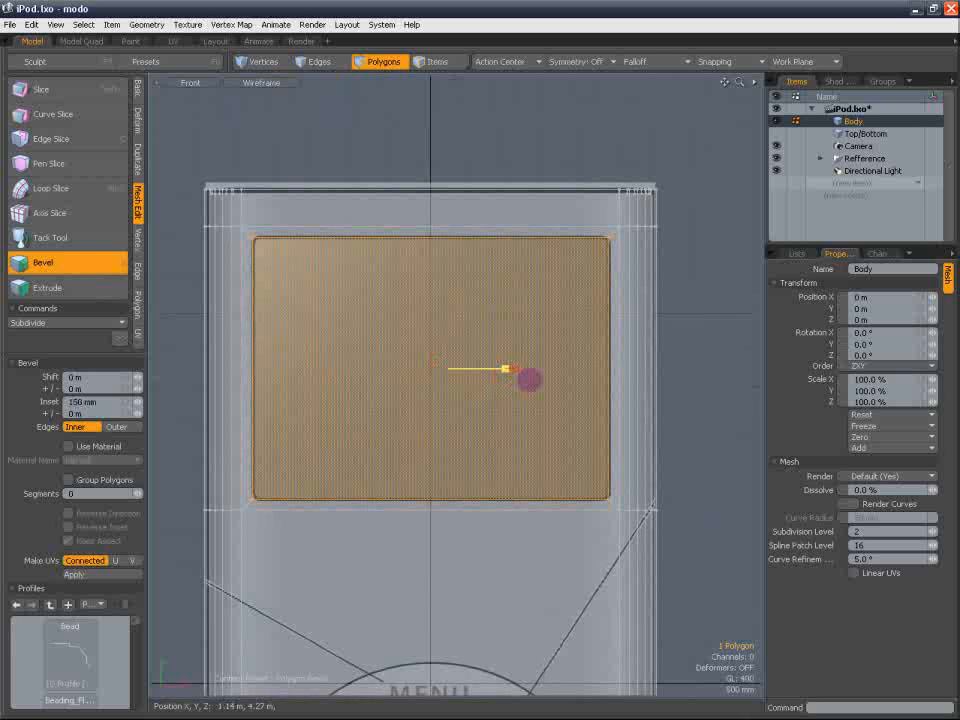
key(space)
click(688, 393)
alt+shift+drag(694, 394, 677, 360)
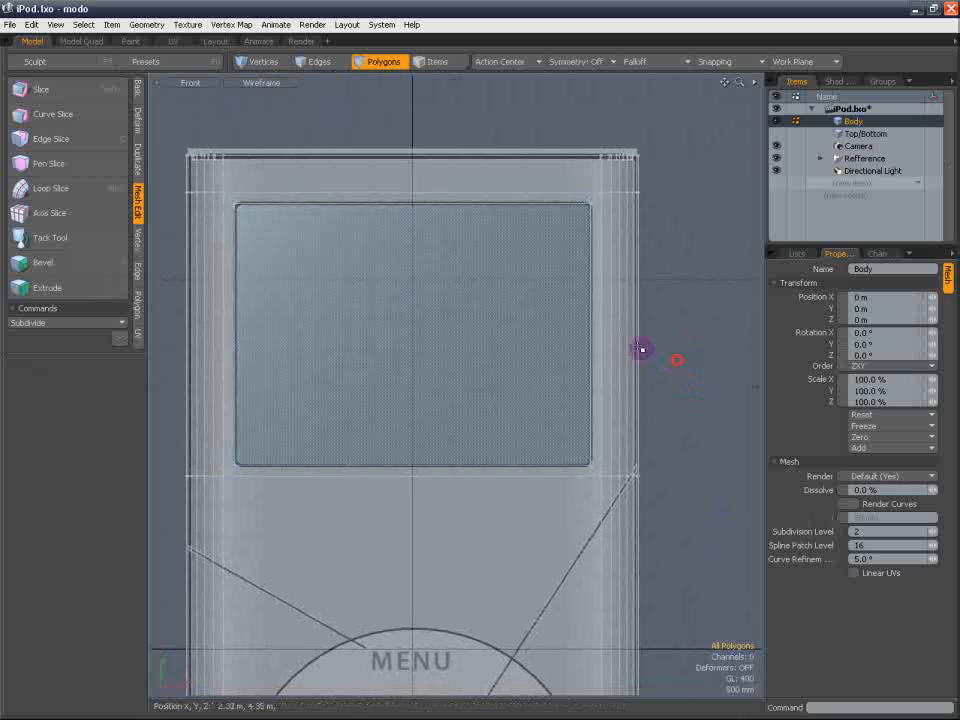
Switch to a shaded perspective view angled across the body's front face and screen area
click(198, 84)
click(205, 121)
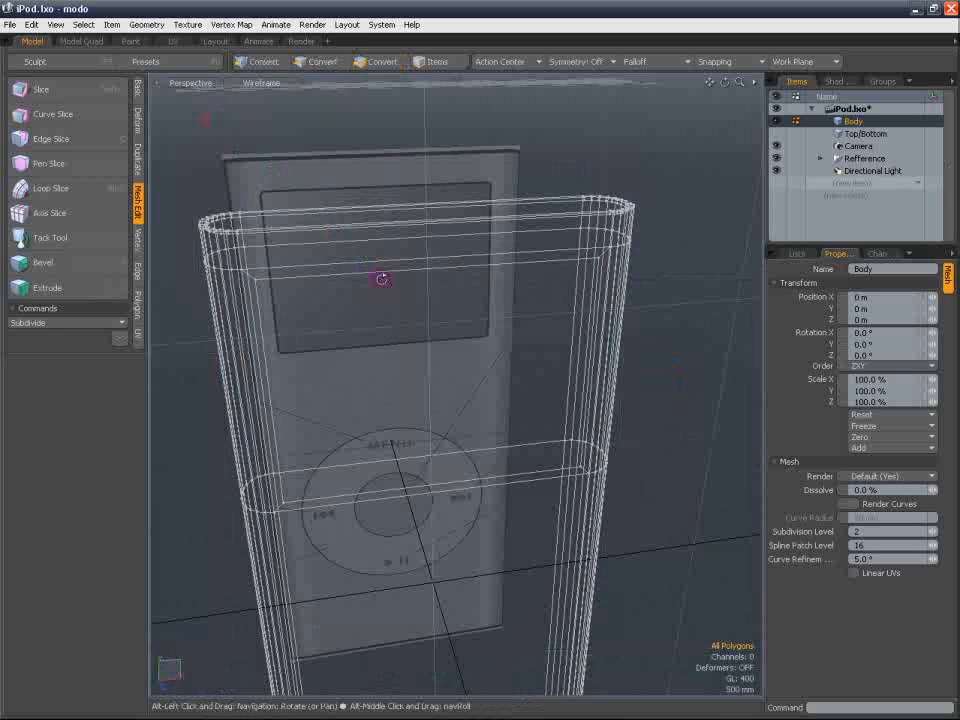
click(272, 86)
click(354, 124)
alt+drag(376, 246, 420, 216)
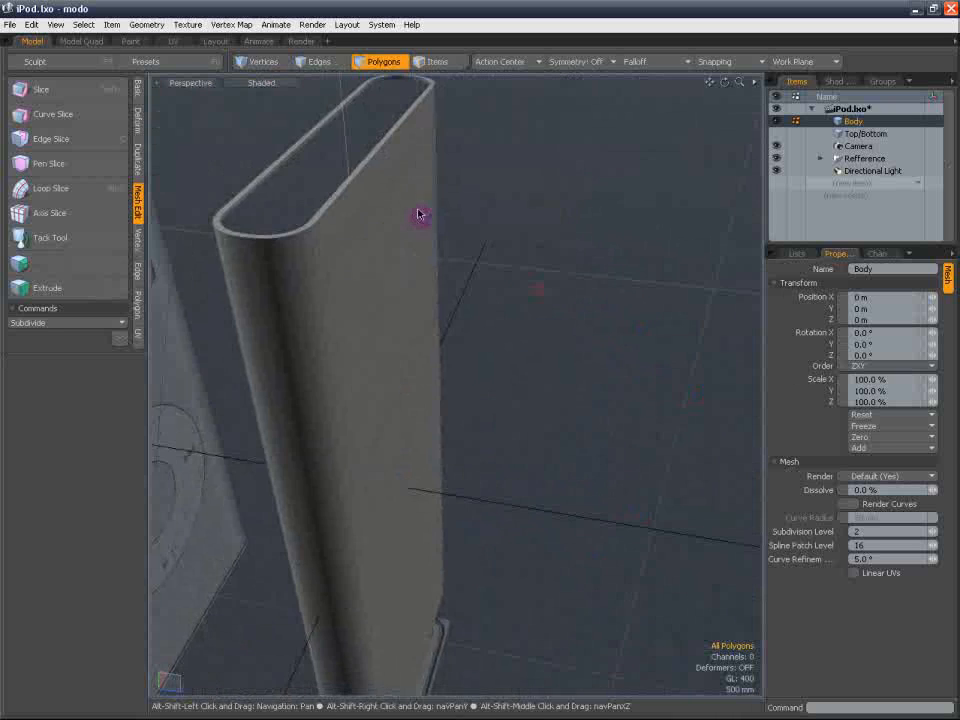
scroll(396, 242, up, 3)
scroll(403, 236, down, 3)
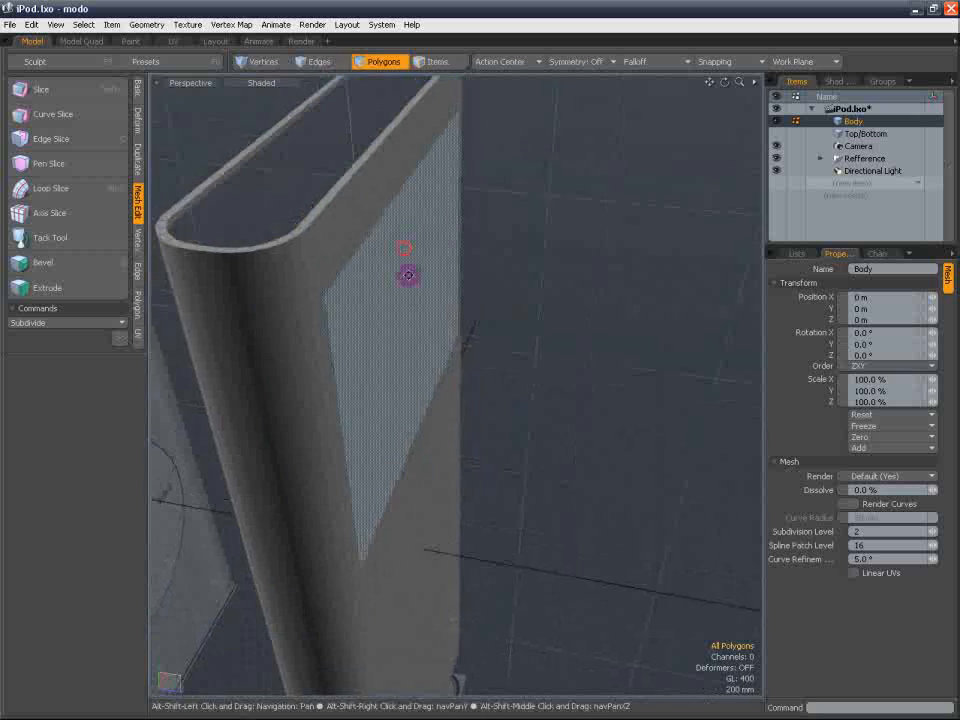
Bevel the inset screen polygon inward with a shift of -30 mm and clear the selection
click(429, 332)
scroll(425, 350, up, 3)
key(b)
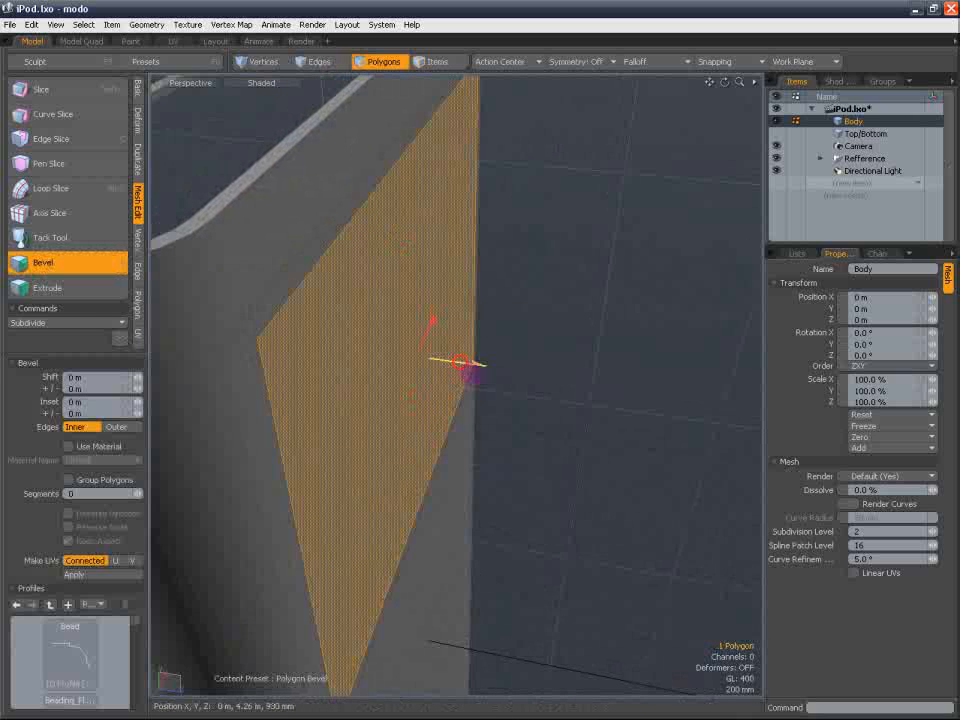
drag(472, 365, 469, 364)
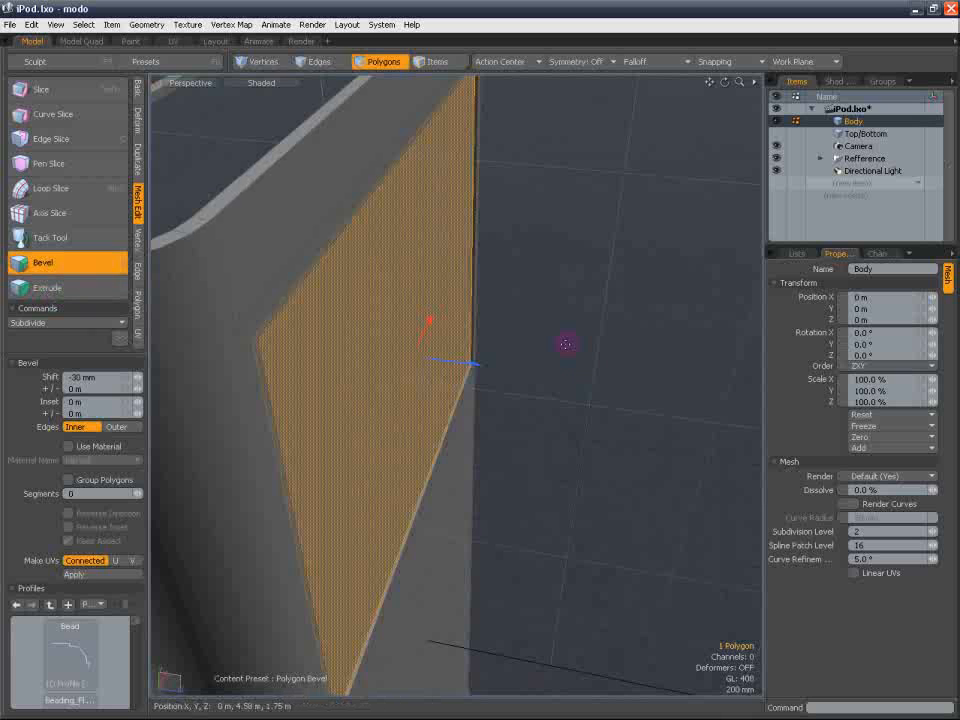
key(q)
click(557, 339)
Cut the recessed screen polygon from Body and create a new mesh item directly below Top/Bottom
mouse_move(508, 342)
alt+mouse_down()
mouse_move(491, 343)
mouse_move(490, 247)
mouse_move(493, 332)
alt+mouse_up()
click(418, 345)
key(ctrl+x)
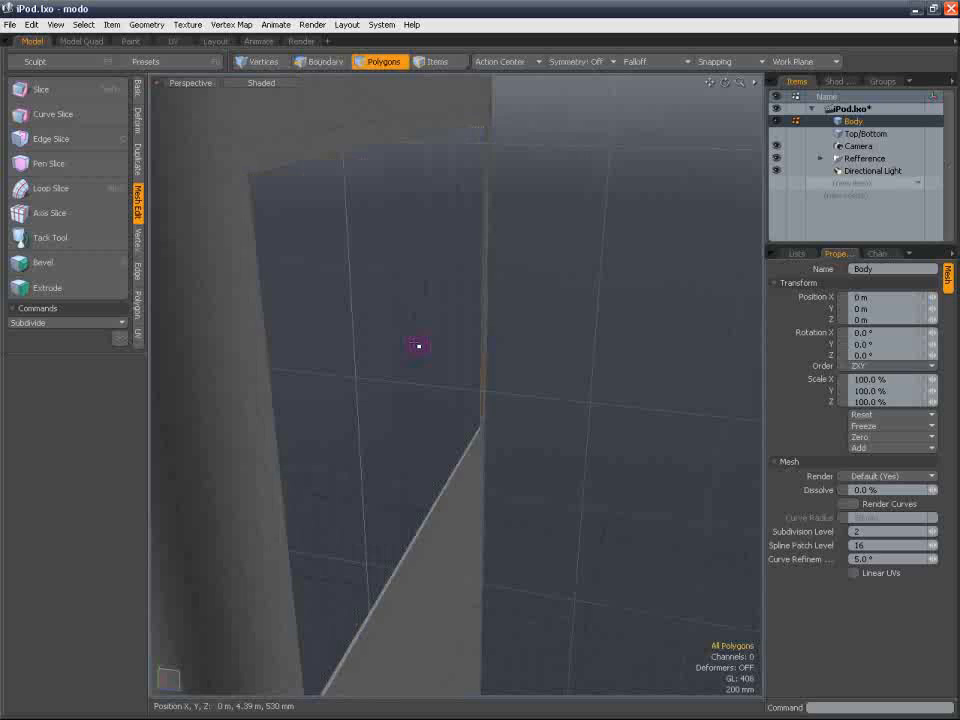
key(n)
drag(872, 177, 866, 145)
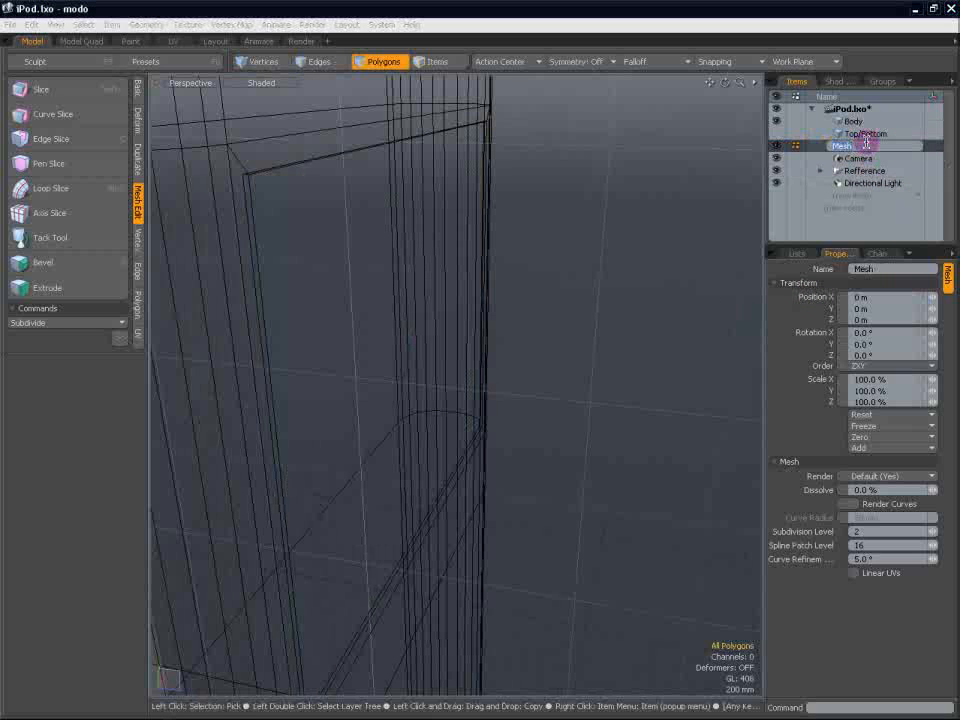
Rename the new mesh item as Screen with the cut polygon pasted into it, and turn off its visibility
text(een)
key(Return)
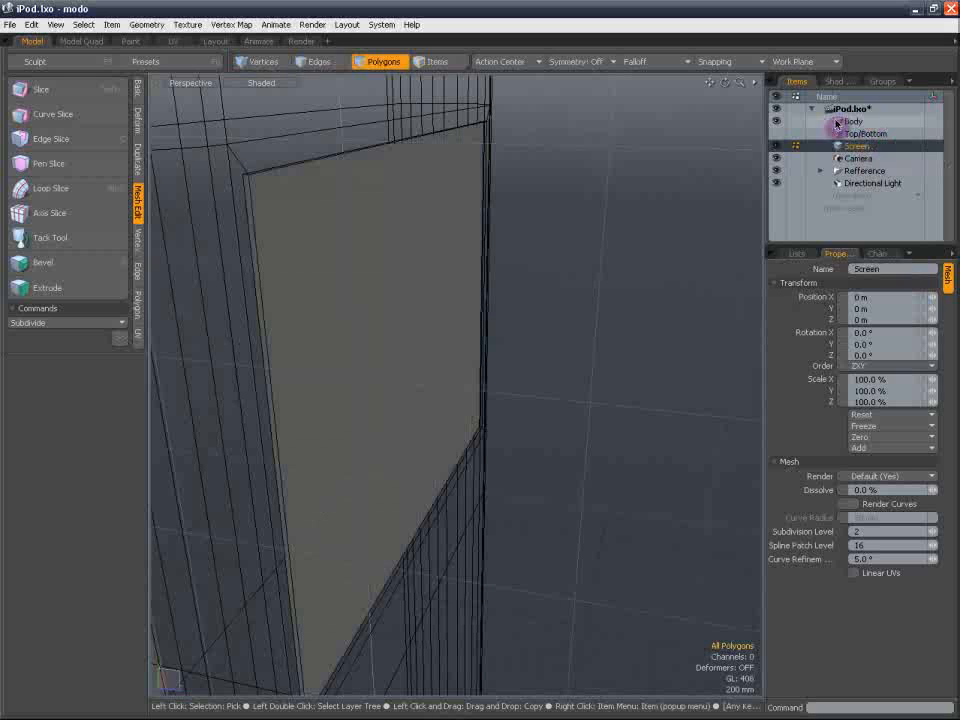
click(778, 147)
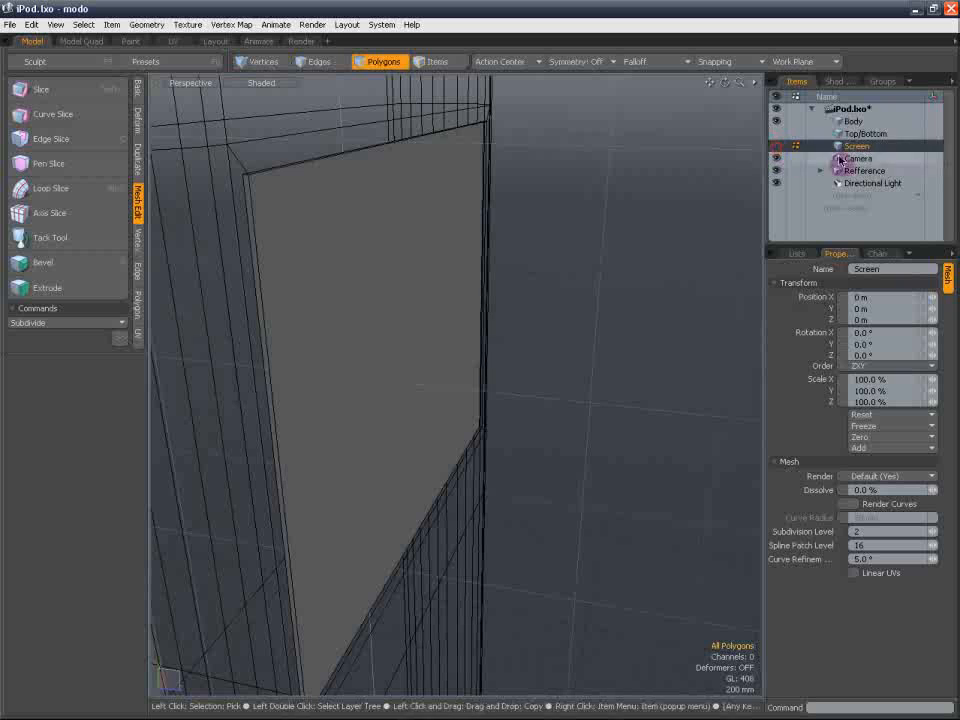
Make Body the active mesh item and frame its front face in the perspective view
click(859, 122)
key(a)
alt+drag(571, 299, 384, 285)
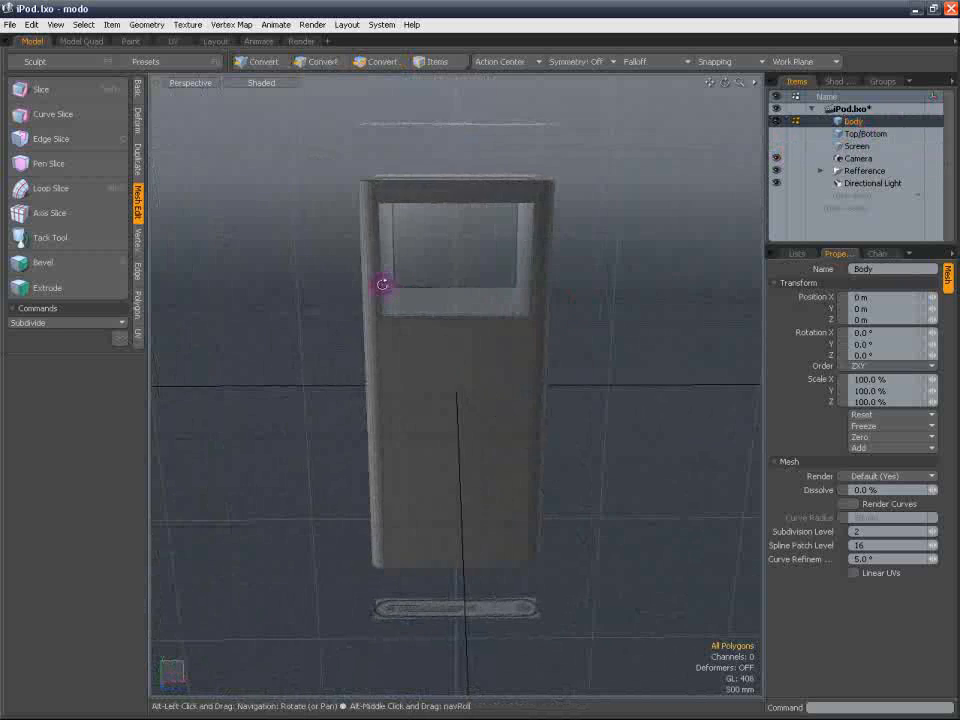
scroll(439, 251, up, 3)
alt+shift+drag(506, 274, 464, 333)
scroll(474, 321, down, 2)
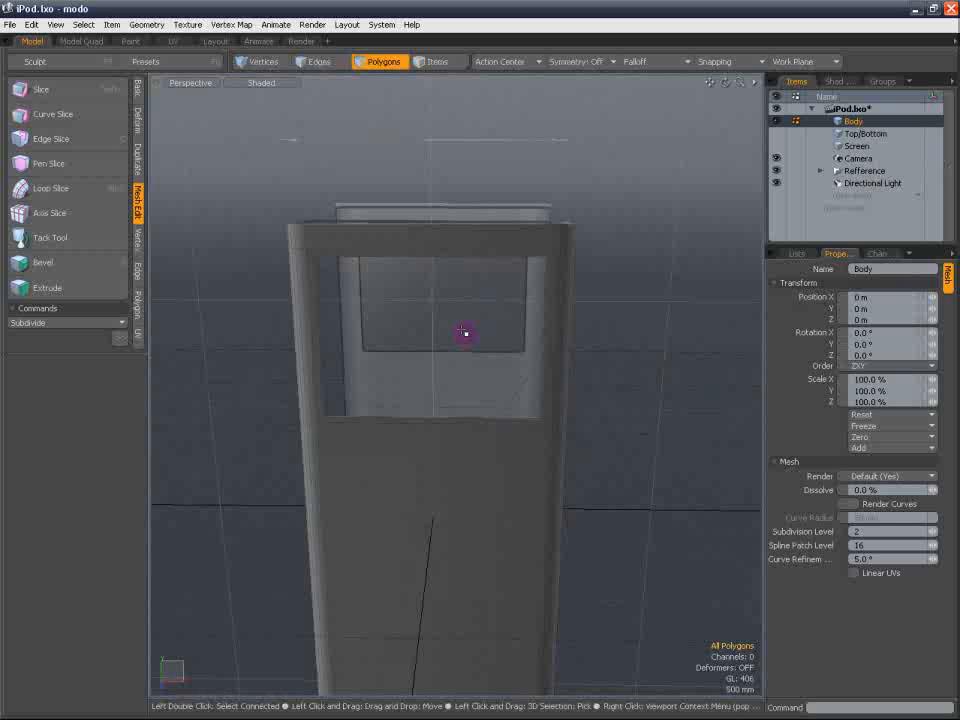
Examine Body's top rim, rounded side and screen opening from several angles, toggling the subdivision preview
alt+drag(464, 333, 539, 324)
scroll(539, 324, down, 3)
key(Tab)
scroll(422, 245, up, 3)
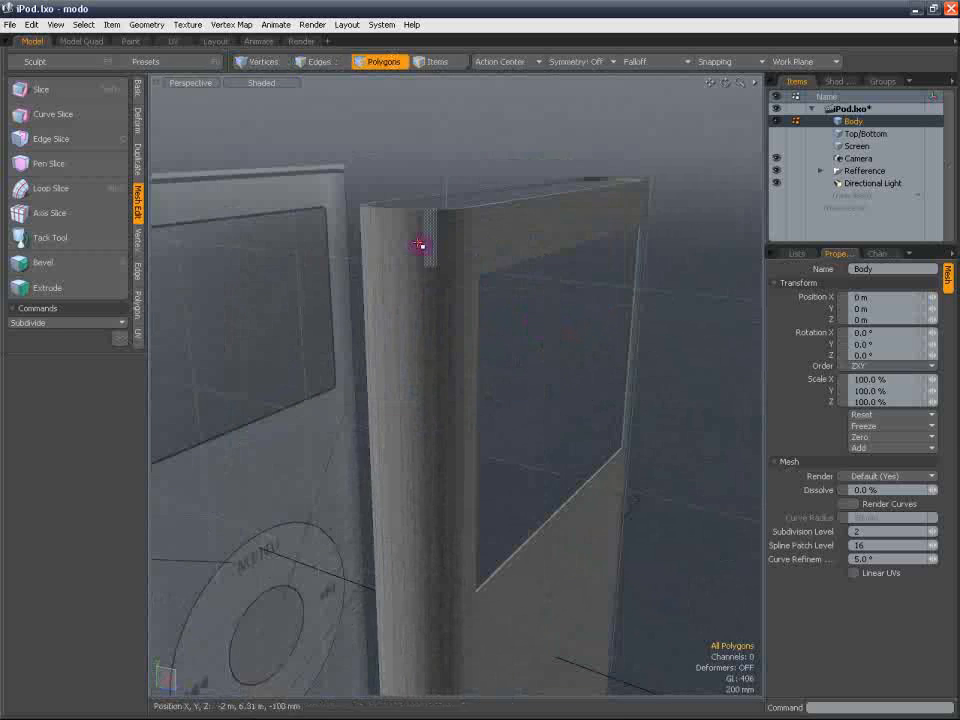
alt+shift+drag(510, 235, 460, 269)
scroll(460, 269, up, 3)
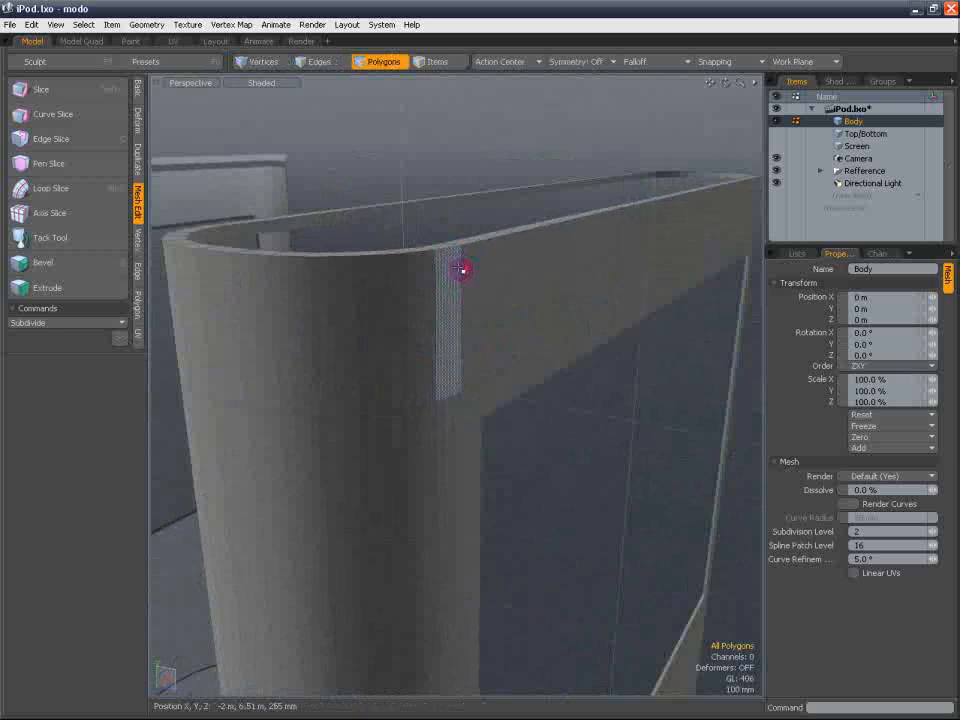
click(320, 62)
alt+drag(431, 150, 460, 175)
scroll(461, 174, down, 2)
alt+shift+drag(495, 231, 448, 127)
scroll(525, 321, down, 4)
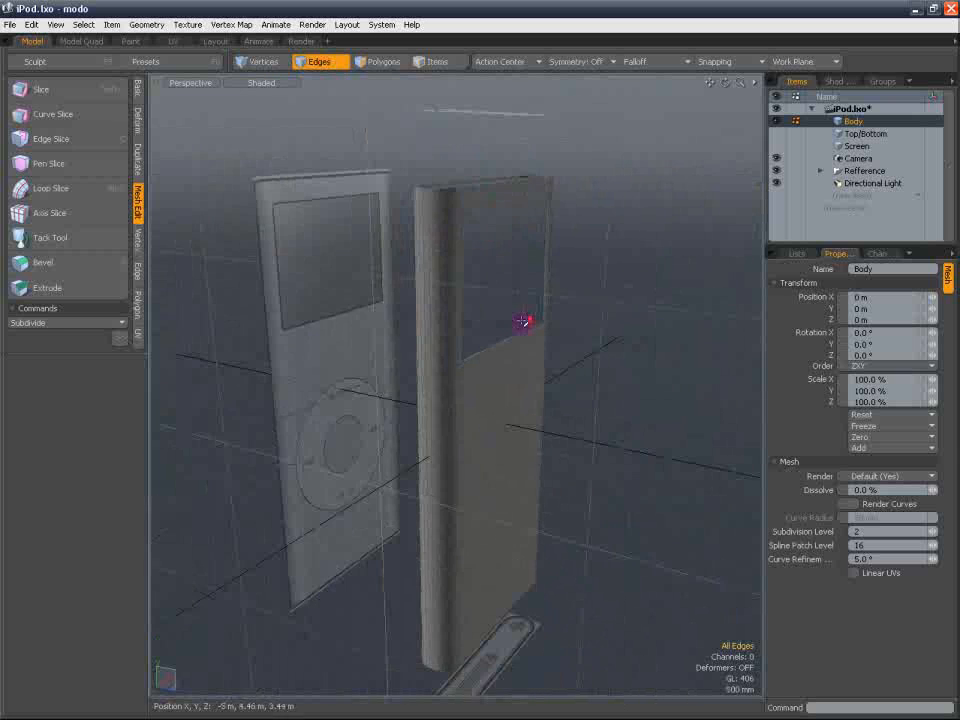
alt+shift+drag(506, 364, 499, 315)
In a wireframe front view, slice Body horizontally between the screen opening and the click wheel
click(190, 82)
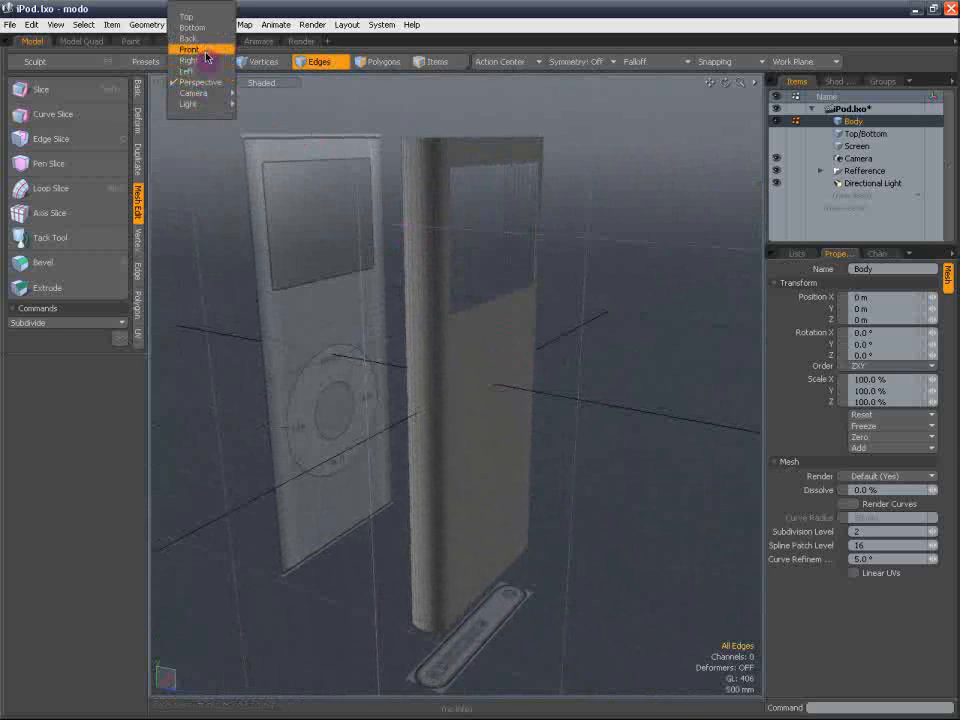
click(189, 43)
click(261, 82)
click(251, 88)
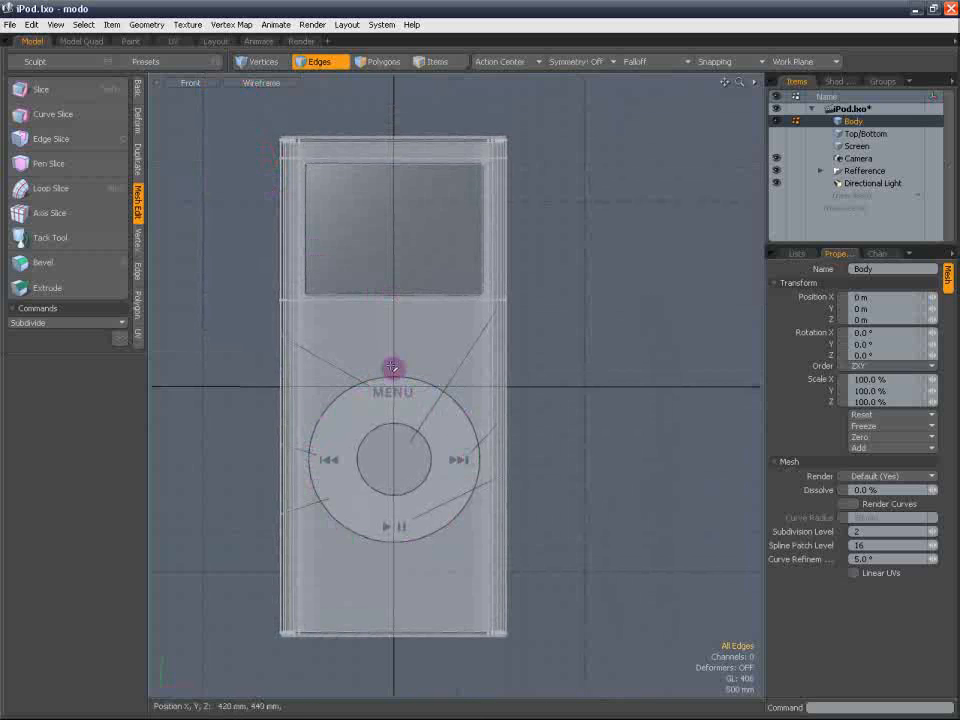
alt+shift+drag(394, 373, 426, 392)
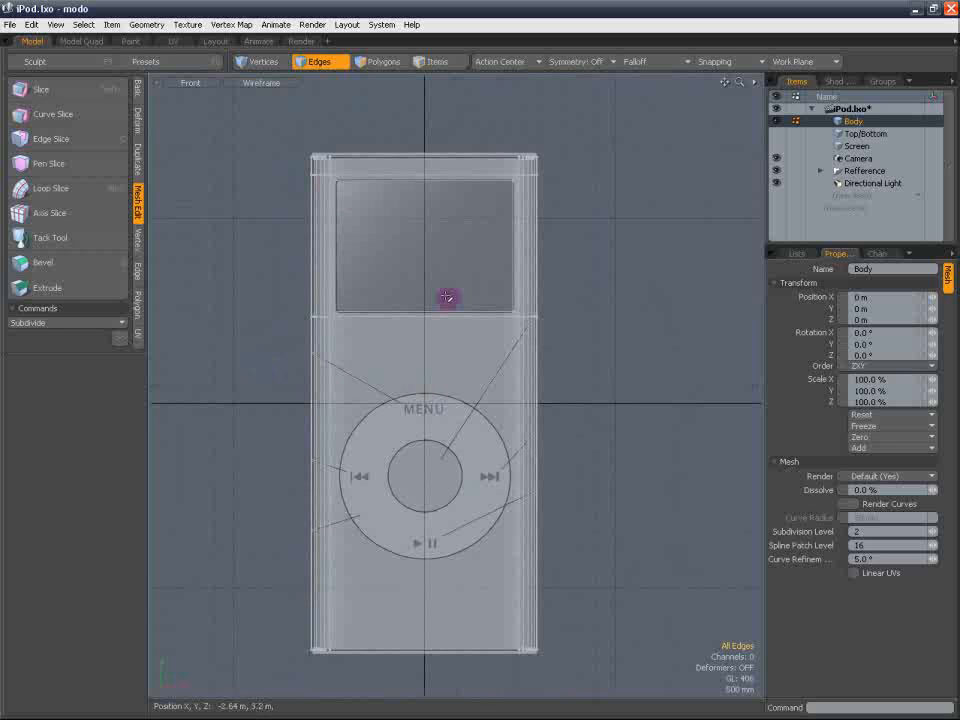
alt+shift+drag(441, 229, 443, 227)
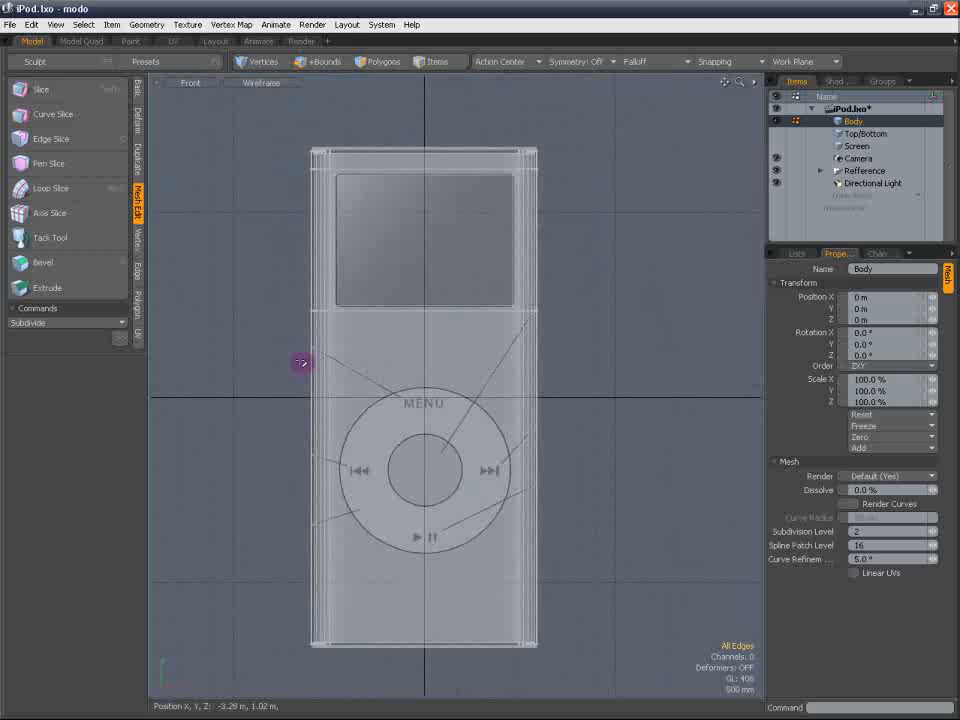
key(shift+c)
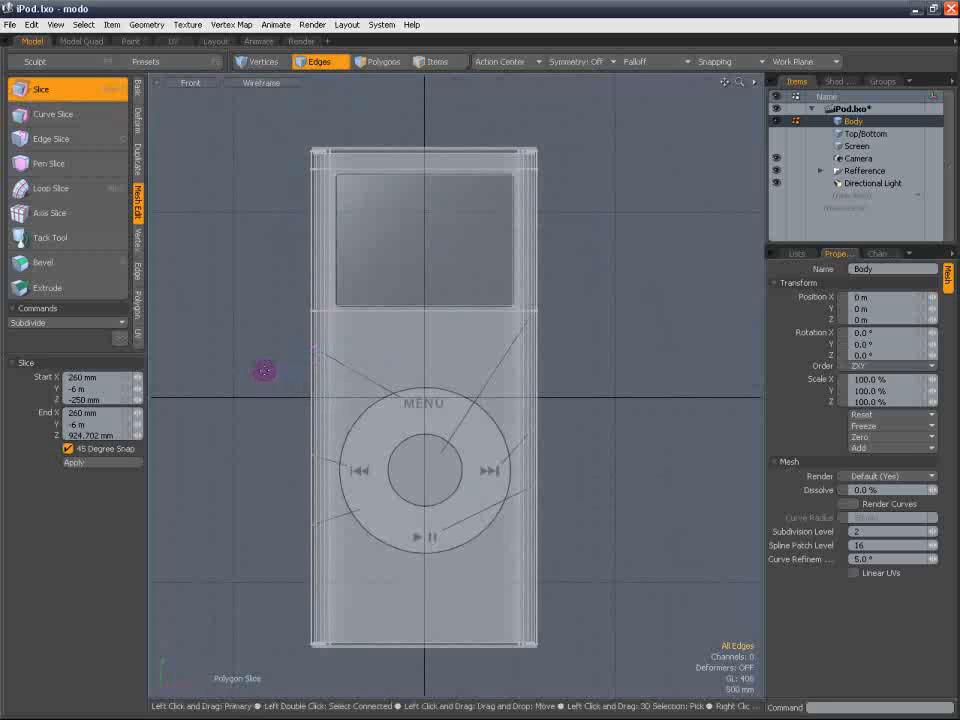
alt+shift+drag(285, 394, 288, 385)
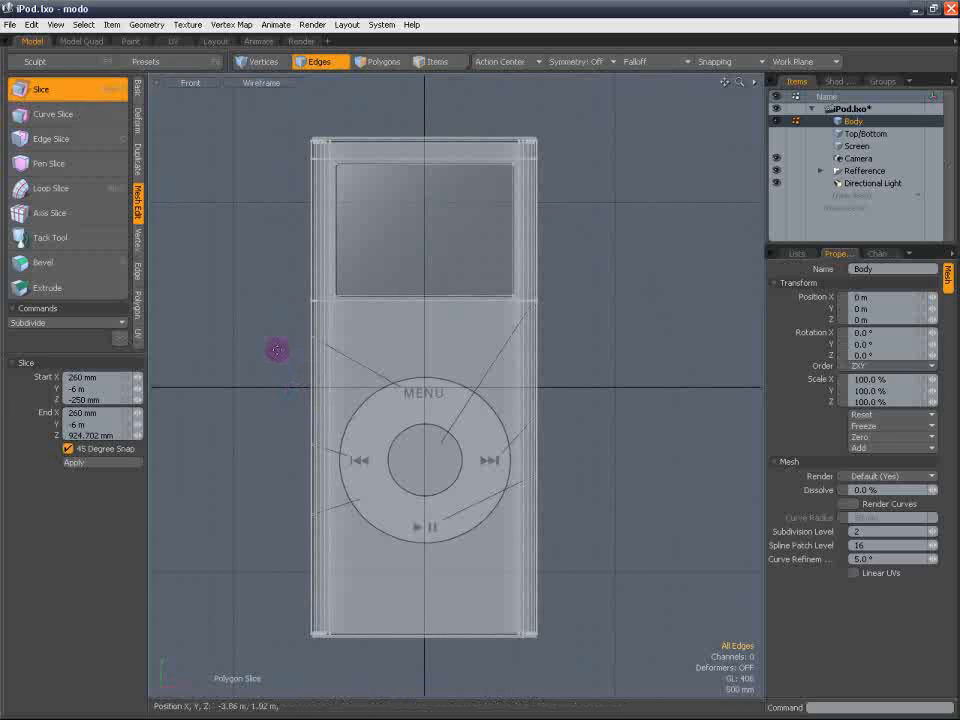
drag(277, 349, 691, 349)
key(q)
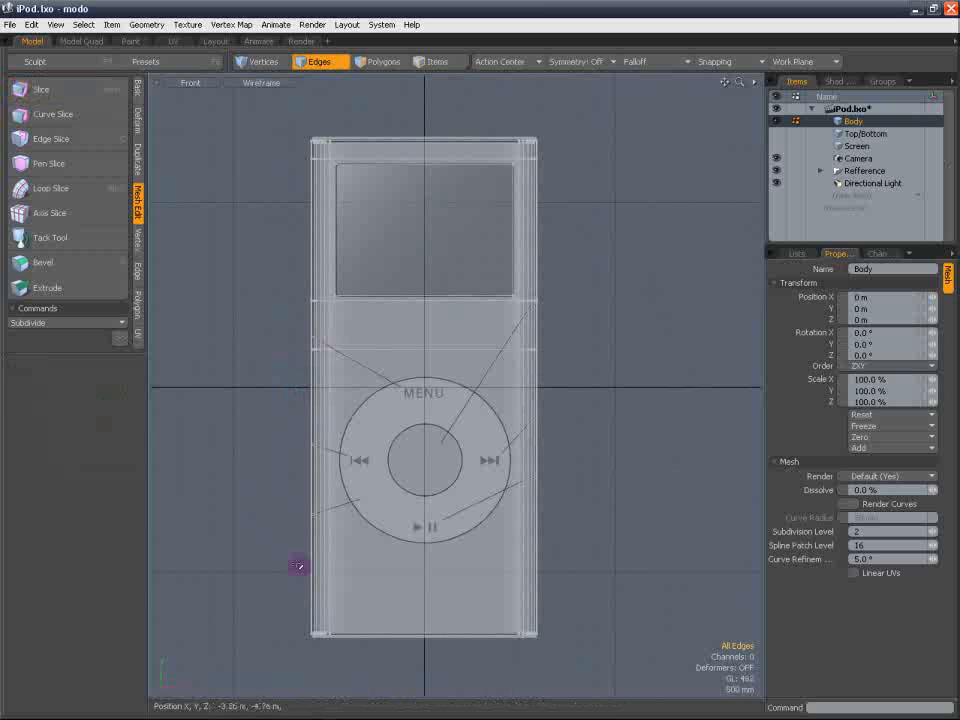
key(shift+c)
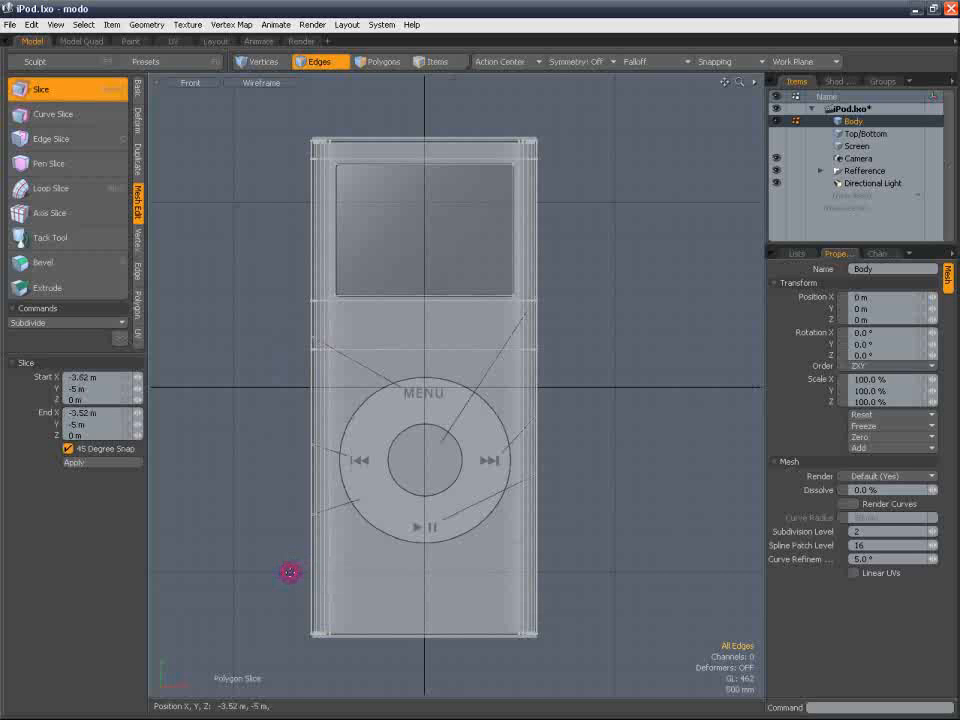
key(q)
alt+shift+drag(274, 564, 253, 461)
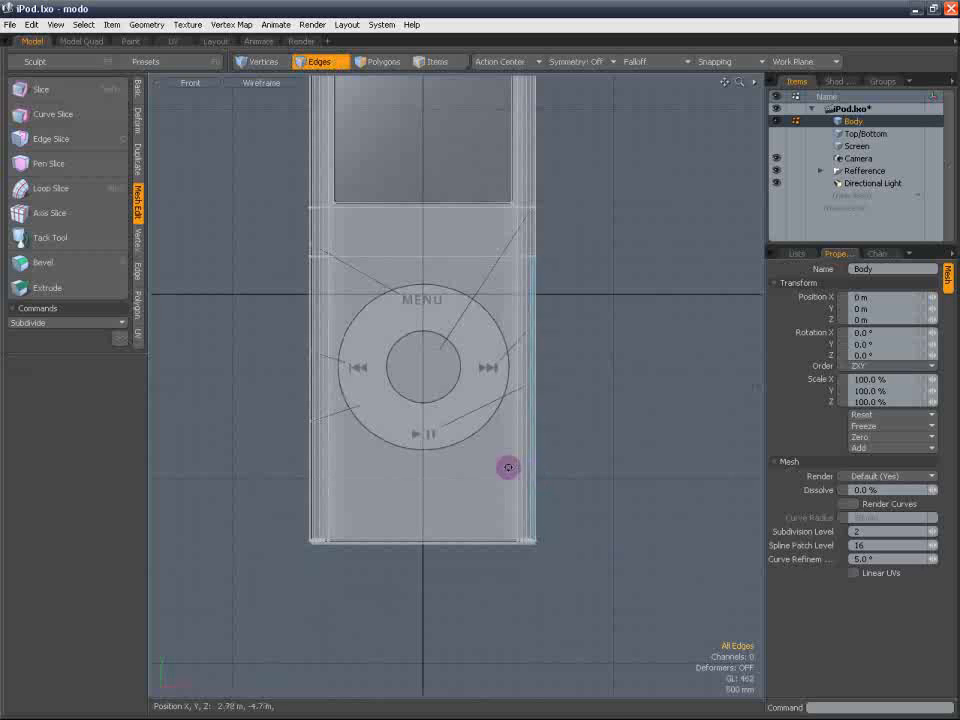
alt+shift+drag(427, 486, 420, 426)
scroll(323, 456, up, 2)
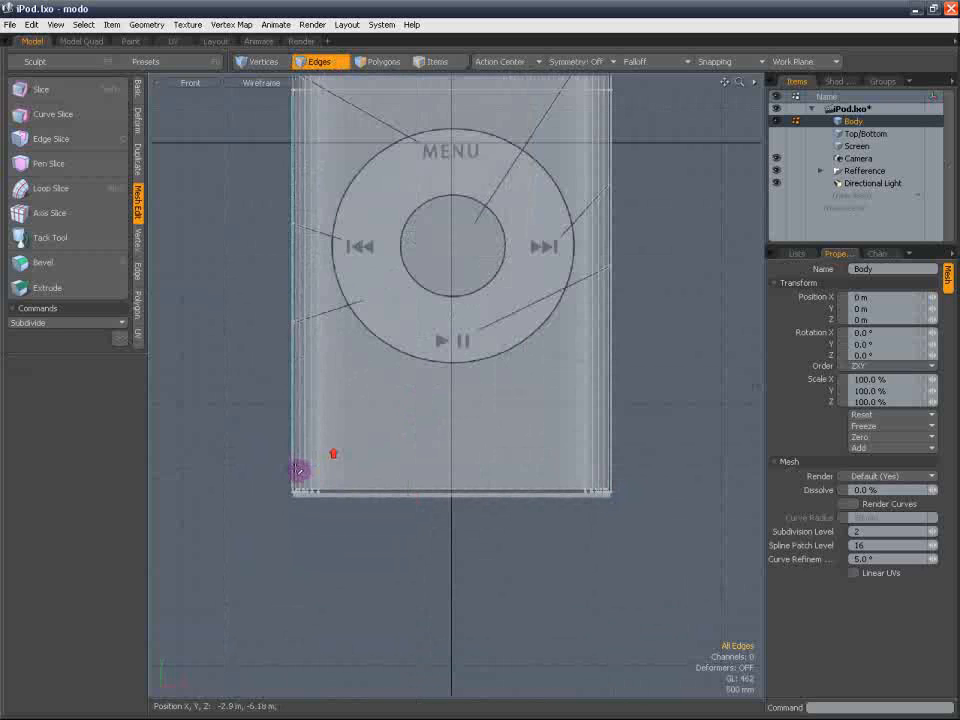
Return to a shaded perspective view of Body in polygon selection mode
click(197, 85)
click(207, 108)
alt+shift+drag(423, 325, 454, 346)
click(383, 62)
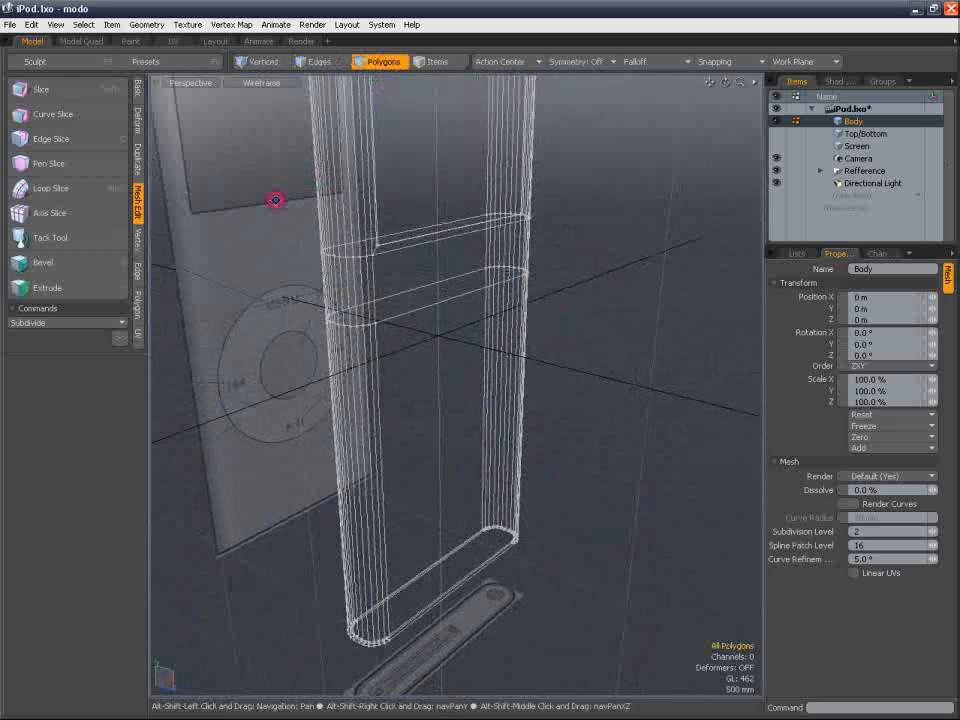
alt+drag(274, 199, 281, 300)
click(262, 82)
click(241, 116)
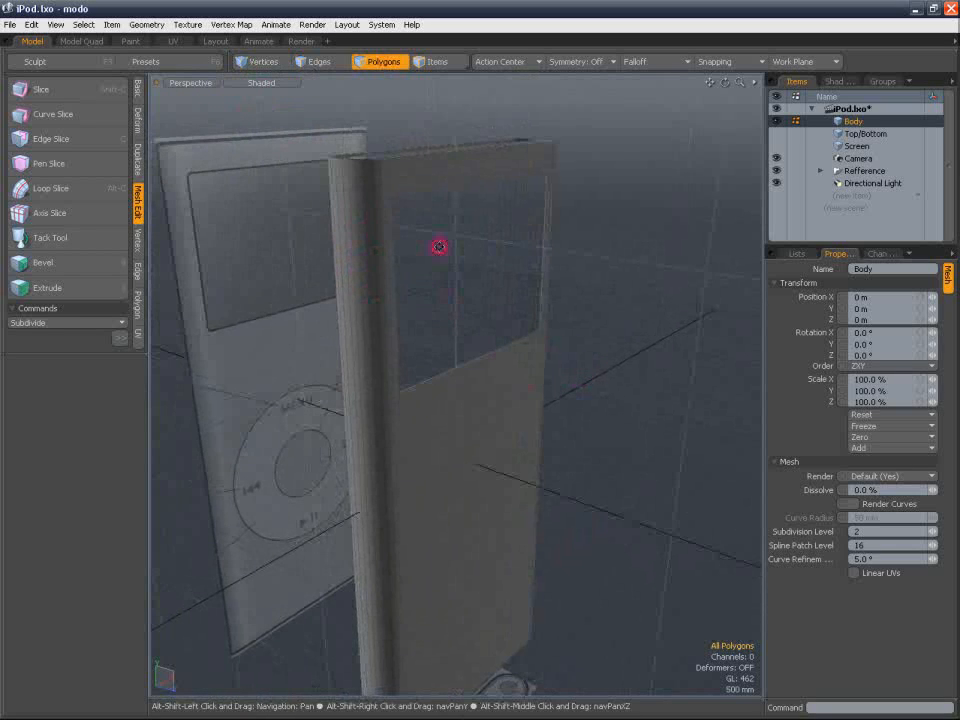
Bevel the outer edge loop of Body's top rim with a 17 mm inset and a round level of 0
alt+drag(439, 246, 302, 64)
click(310, 62)
alt+drag(429, 257, 451, 338)
scroll(453, 425, up, 3)
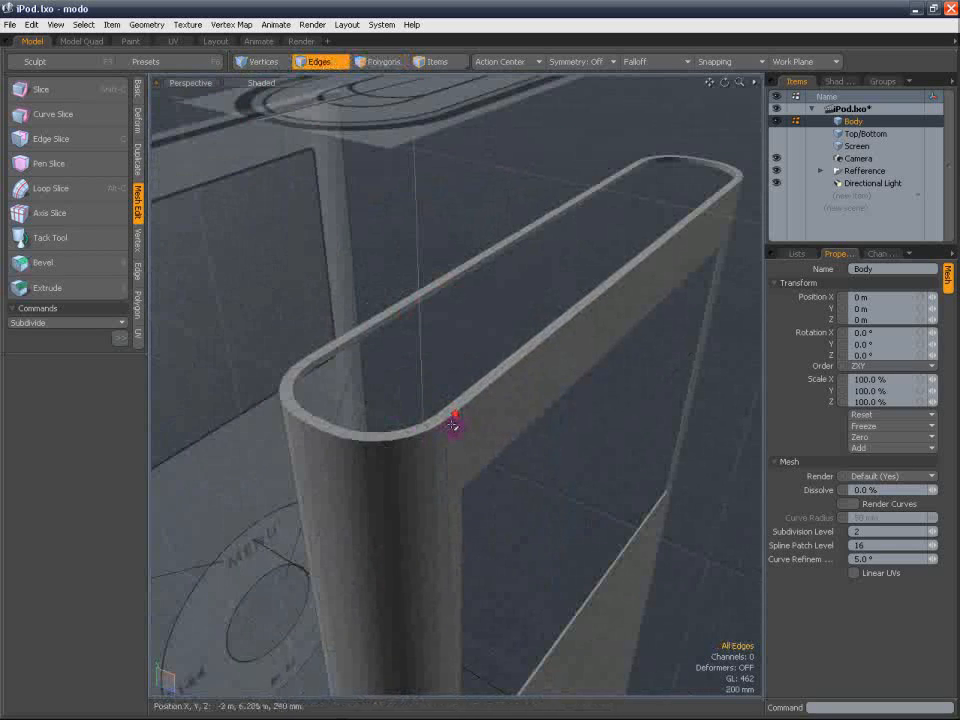
double_click(459, 411)
scroll(459, 414, up, 2)
key(b)
drag(443, 414, 455, 426)
click(136, 433)
click(136, 433)
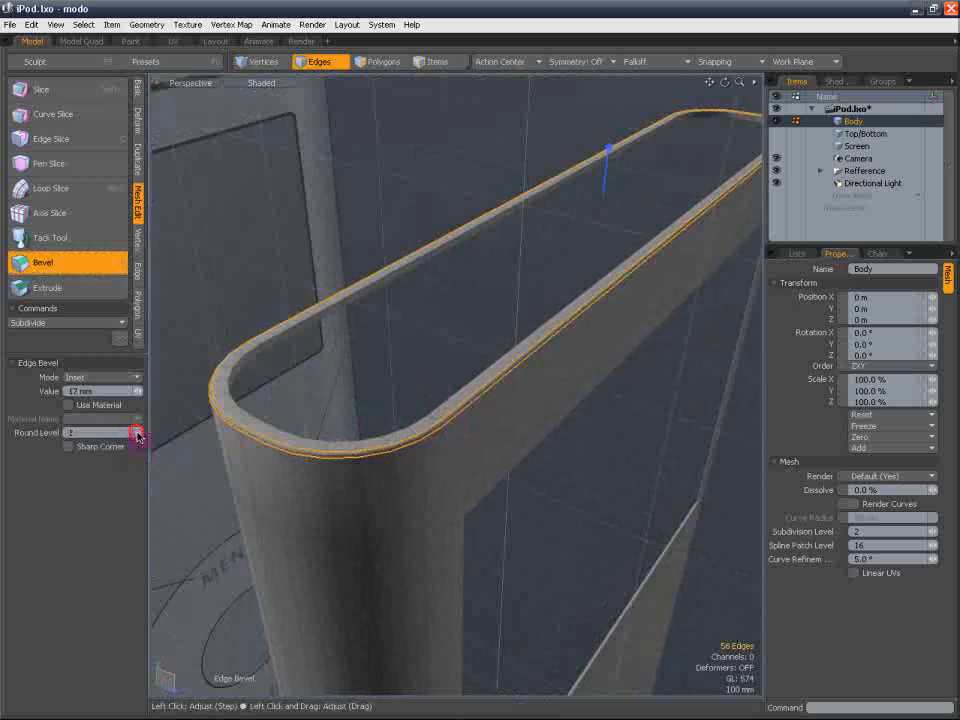
click(136, 433)
Reduce the top rim's edge bevel value to 5 mm and finish the bevel
scroll(398, 428, up, 3)
scroll(596, 294, down, 2)
alt+shift+drag(596, 287, 482, 364)
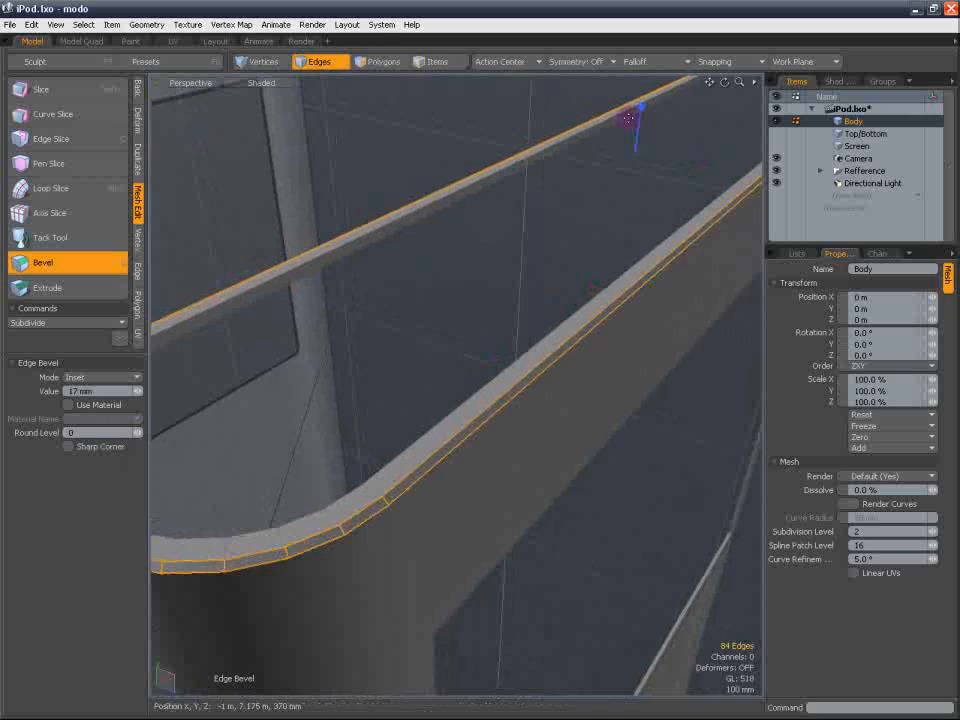
drag(641, 106, 641, 107)
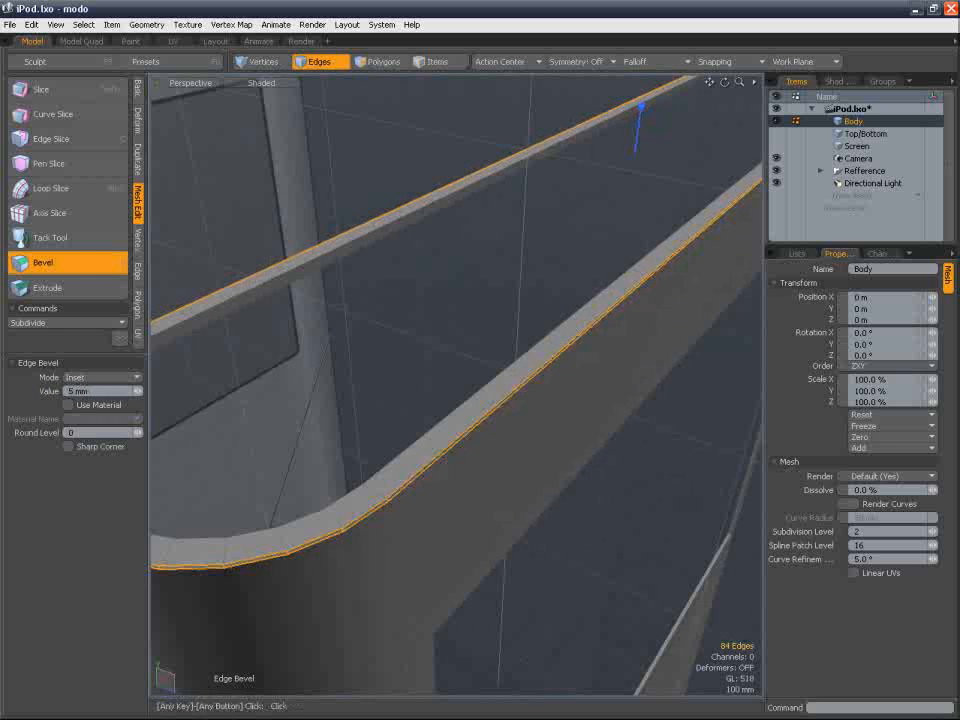
key(space)
Bevel the outer edge loop of Body's bottom rim with an inset value of 5 mm
alt+drag(306, 405, 416, 471)
alt+shift+drag(409, 374, 424, 317)
scroll(424, 319, down, 5)
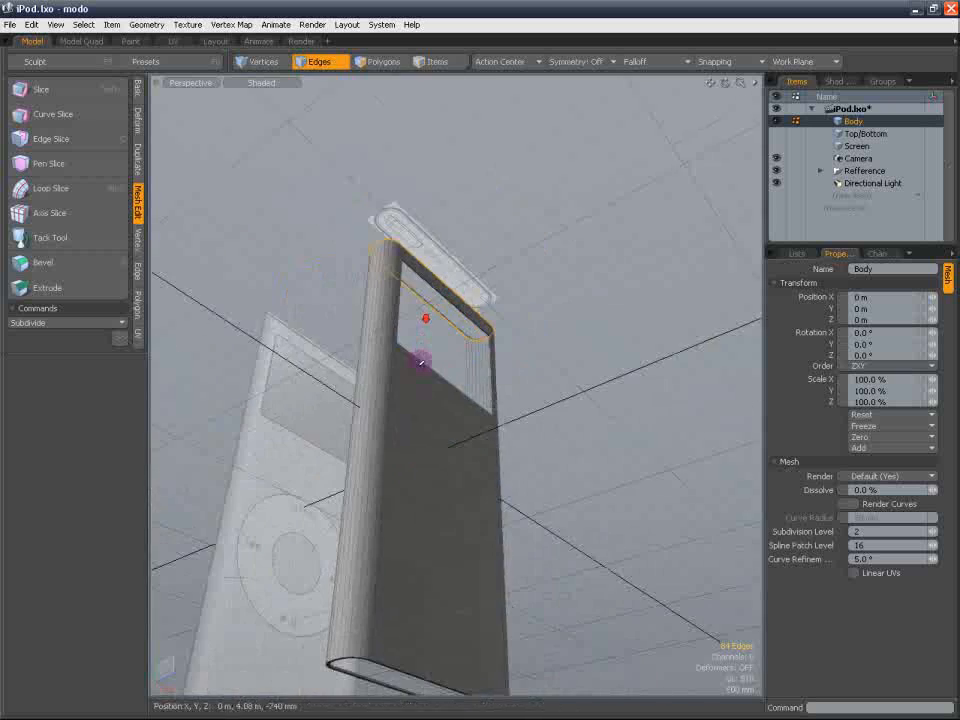
alt+shift+drag(394, 508, 401, 394)
scroll(375, 498, up, 8)
alt+shift+drag(375, 533, 372, 361)
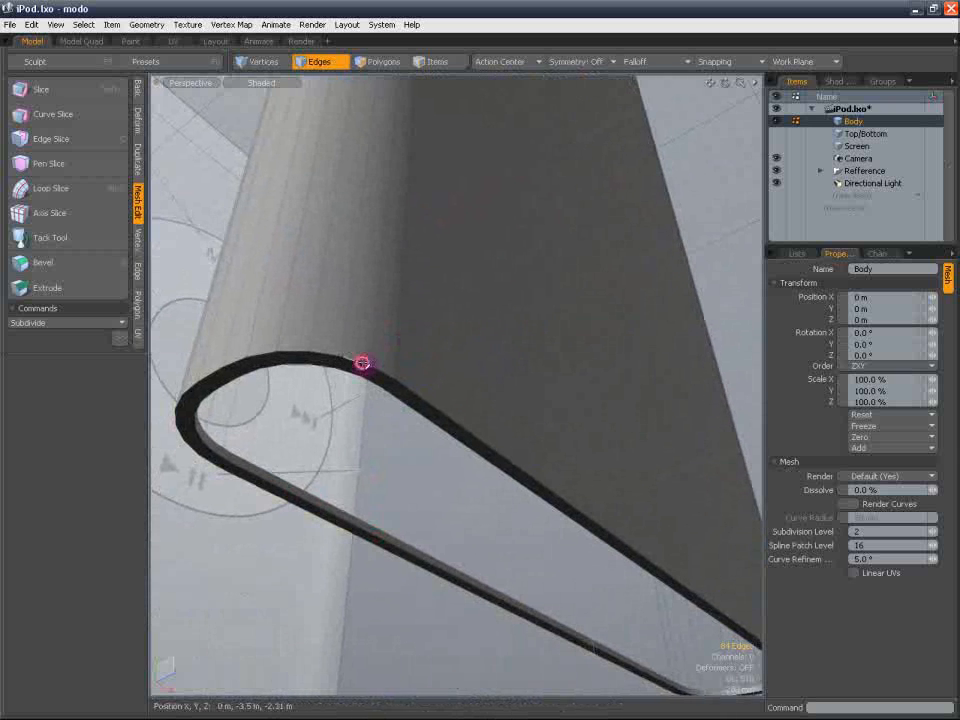
double_click(362, 363)
key(b)
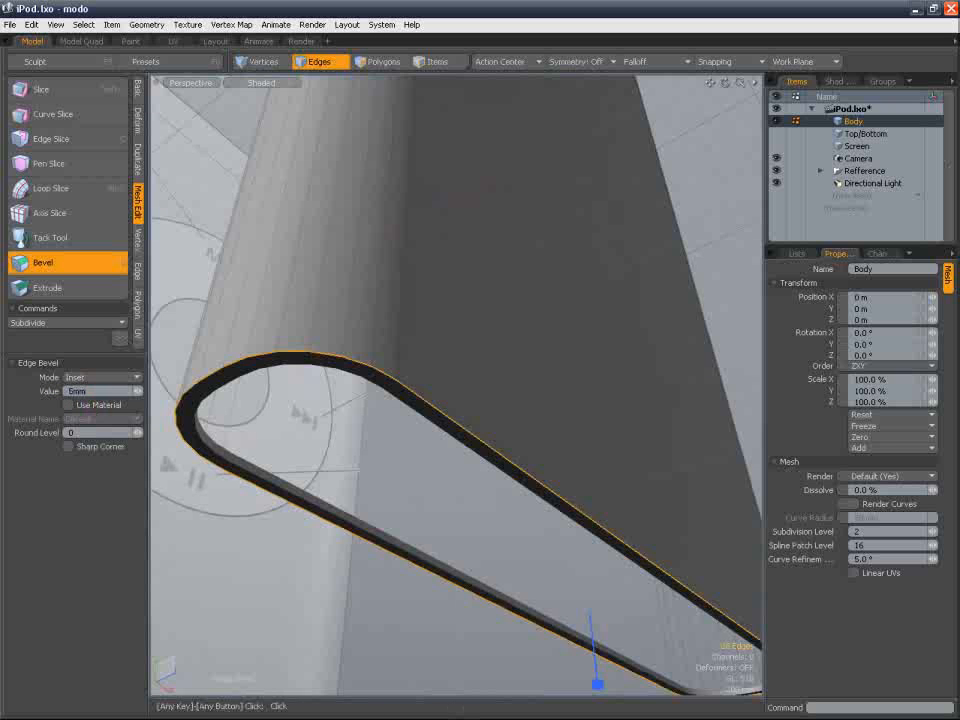
key(Return)
Clear the edge selection and inspect Body's bevelled top rim and screen corner, toggling the subdivision preview
alt+shift+drag(341, 285, 371, 377)
scroll(371, 377, down, 5)
alt+drag(397, 292, 383, 470)
alt+shift+drag(407, 281, 433, 518)
click(332, 66)
click(447, 94)
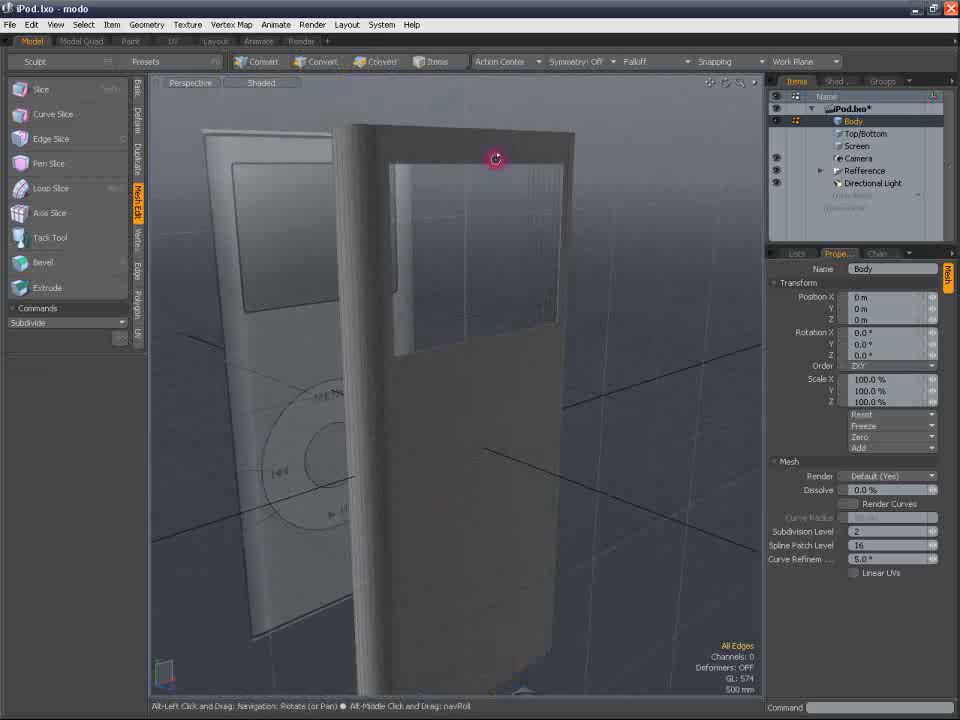
alt+drag(495, 159, 525, 223)
scroll(594, 277, up, 5)
scroll(594, 277, down, 1)
alt+shift+drag(589, 282, 426, 345)
scroll(268, 313, up, 4)
alt+shift+drag(268, 313, 345, 313)
scroll(356, 313, down, 2)
key(Tab)
scroll(450, 339, down, 3)
alt+shift+drag(514, 366, 448, 346)
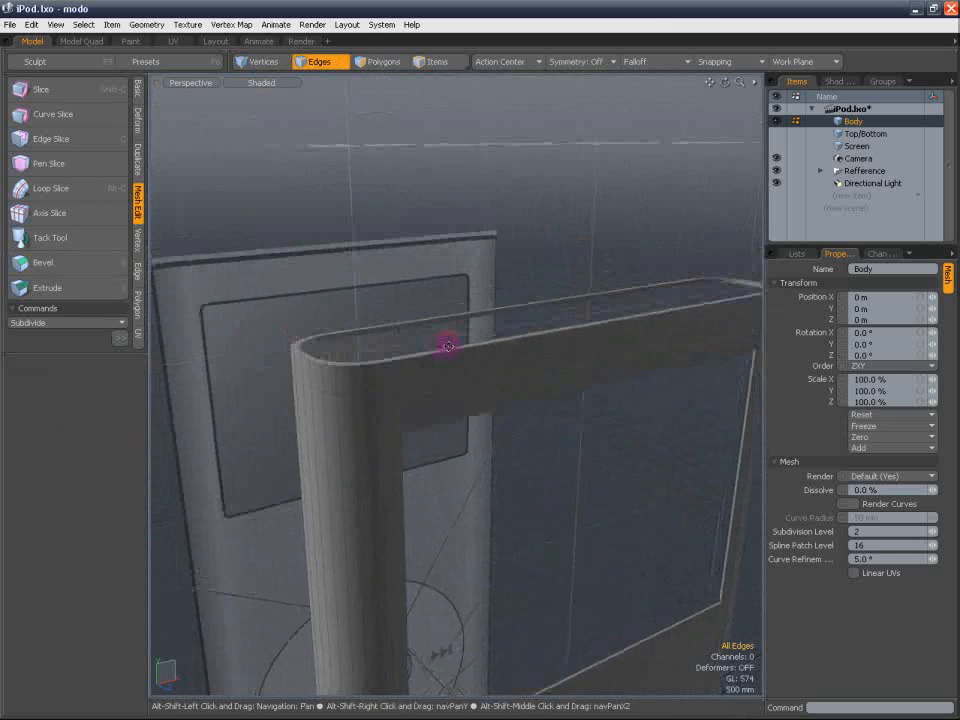
Loop-slice the band of polygons around Body above the screen opening at a position of 5%
click(385, 63)
scroll(400, 384, up, 4)
drag(398, 436, 346, 437)
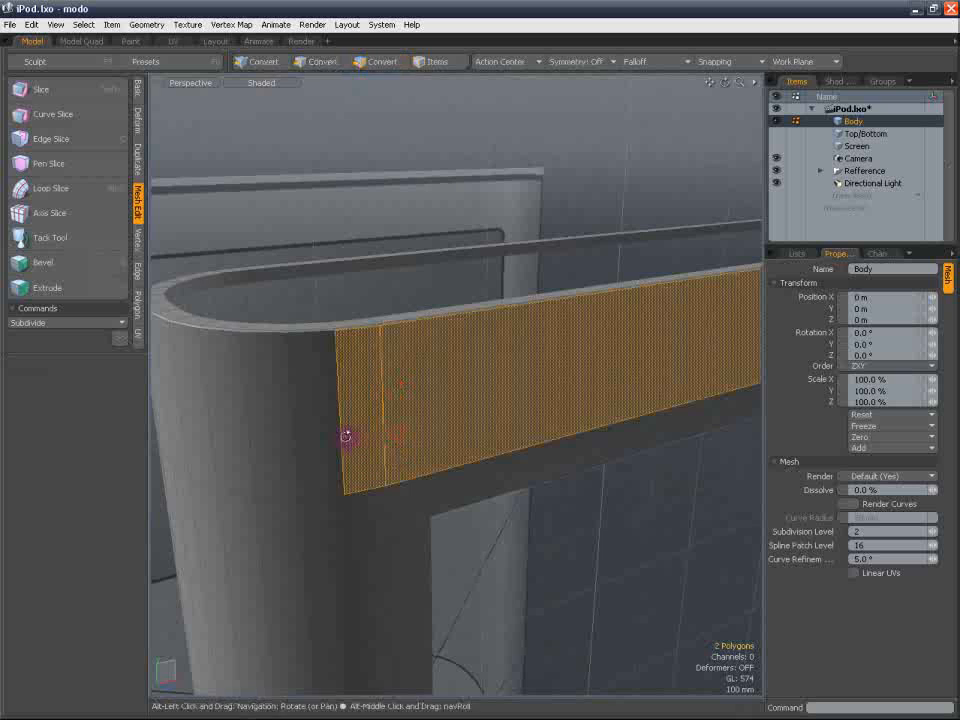
key(l)
key(alt+c)
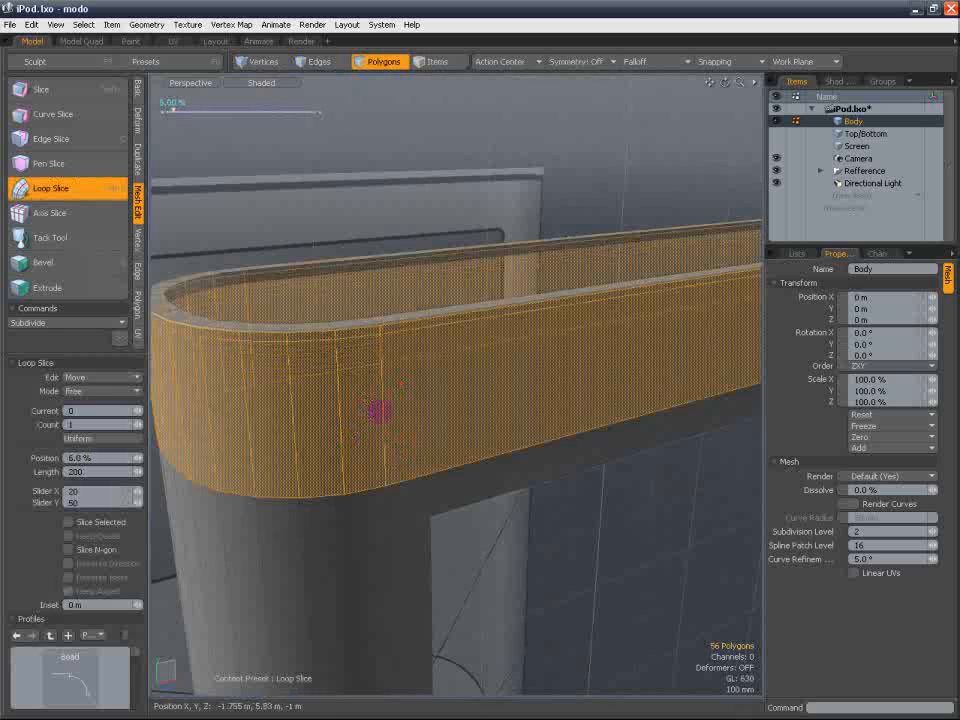
key(q)
Loop-slice the large lower band of polygons around Body near its bottom rim at a position of 99.5%
scroll(385, 401, down, 4)
alt+shift+drag(467, 521, 456, 371)
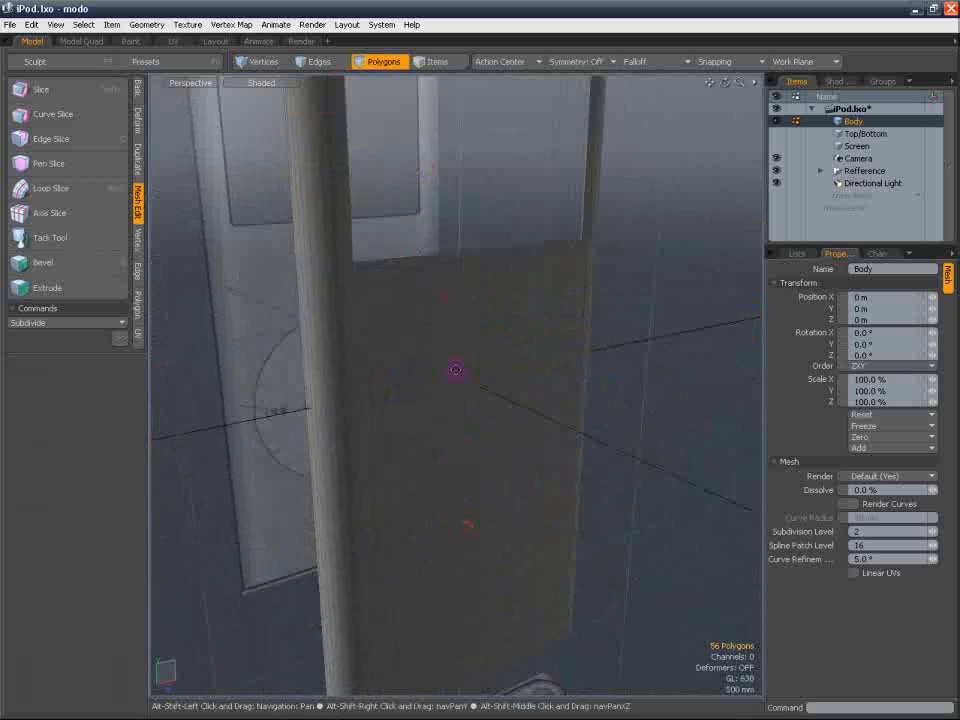
alt+shift+drag(456, 425, 403, 338)
scroll(349, 401, up, 5)
mouse_move(349, 401)
mouse_down()
mouse_move(253, 418)
mouse_move(351, 375)
mouse_up()
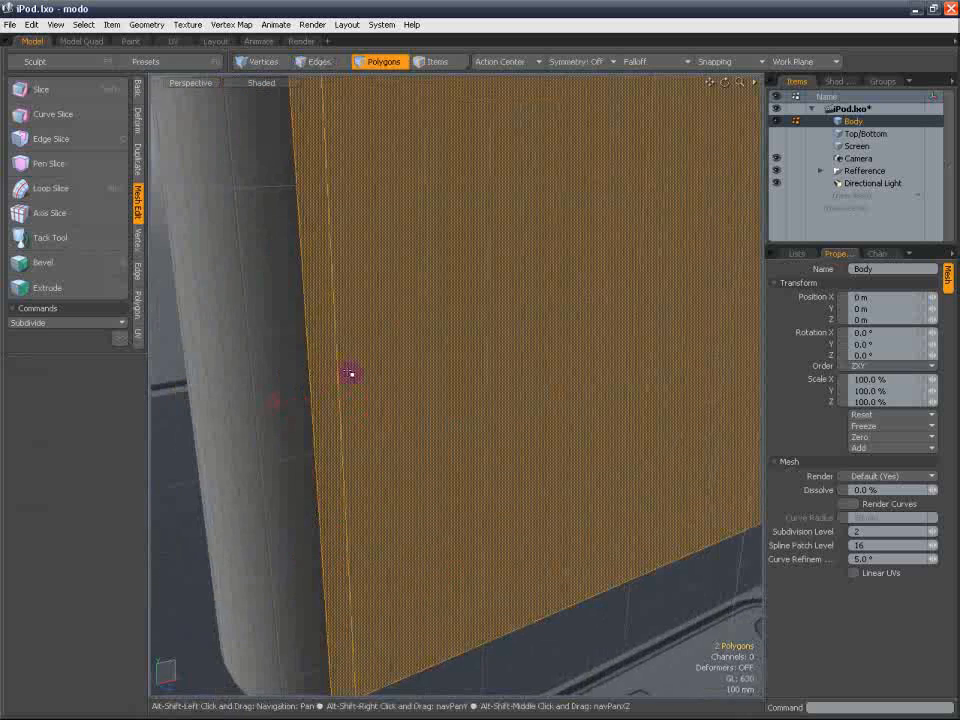
scroll(349, 389, down, 3)
key(alt+c)
click(349, 389)
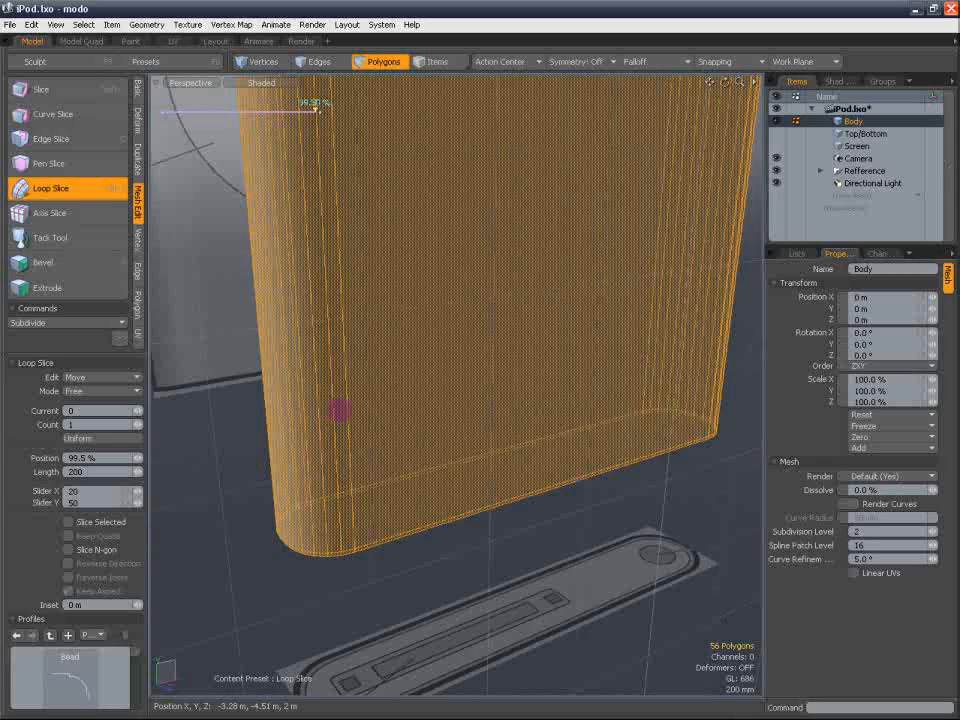
Set the lower loop slice's position to 99%
alt+drag(339, 409, 400, 496)
alt+shift+drag(409, 249, 400, 604)
alt+shift+drag(394, 504, 390, 394)
alt+shift+drag(384, 467, 386, 161)
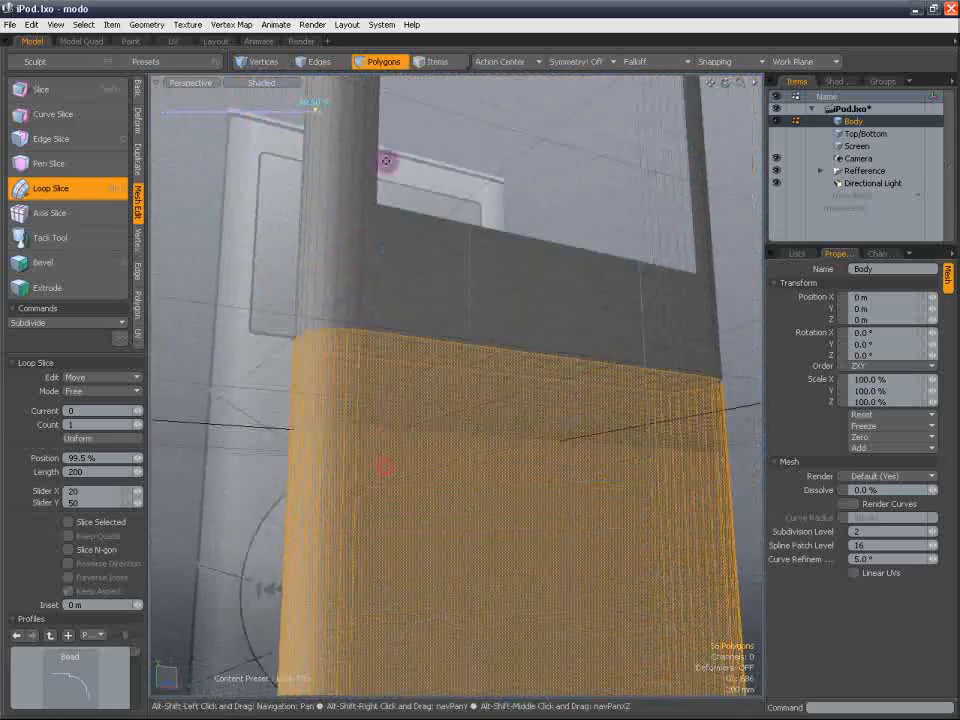
alt+shift+drag(371, 394, 364, 99)
alt+shift+drag(336, 369, 347, 131)
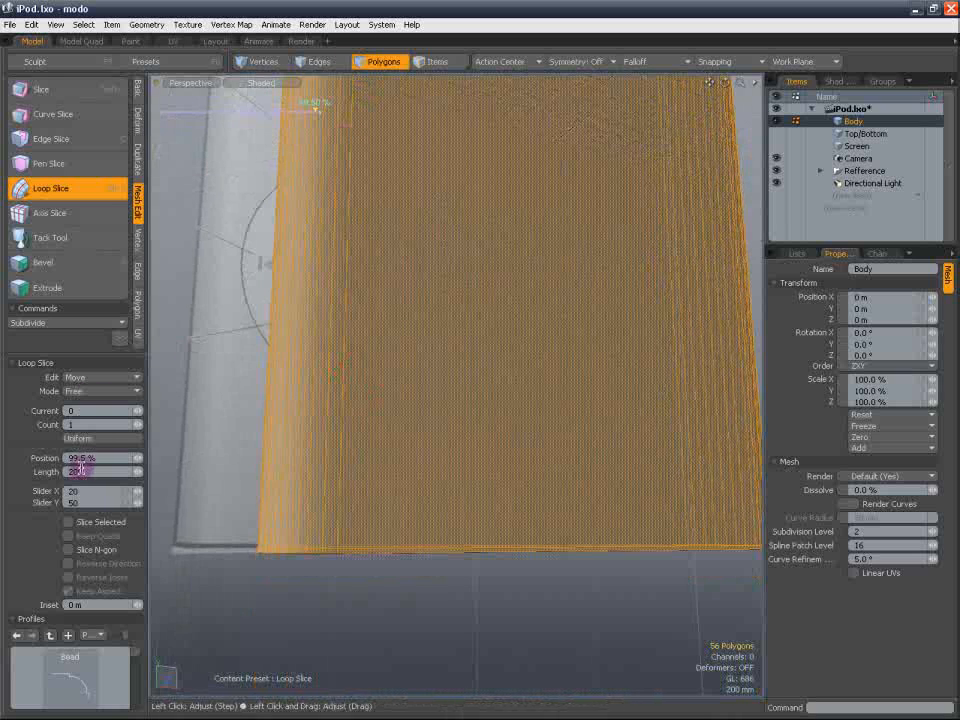
key(Return)
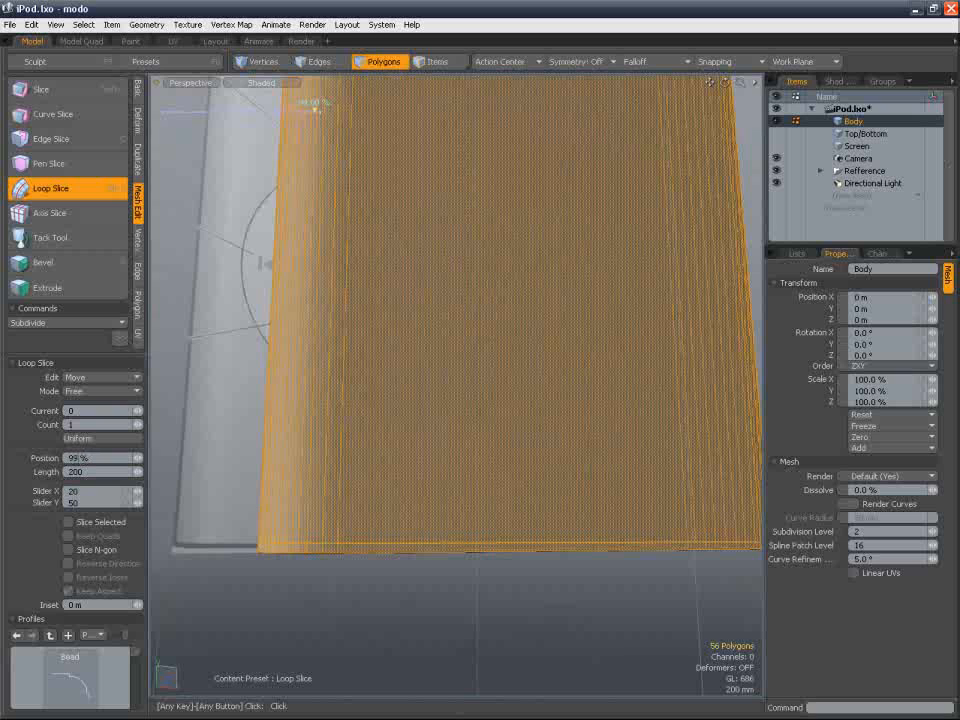
Clear the polygon selection and turn on subdivision surfaces for Body, viewing its lower corner
click(386, 66)
click(244, 184)
alt+drag(263, 225, 300, 340)
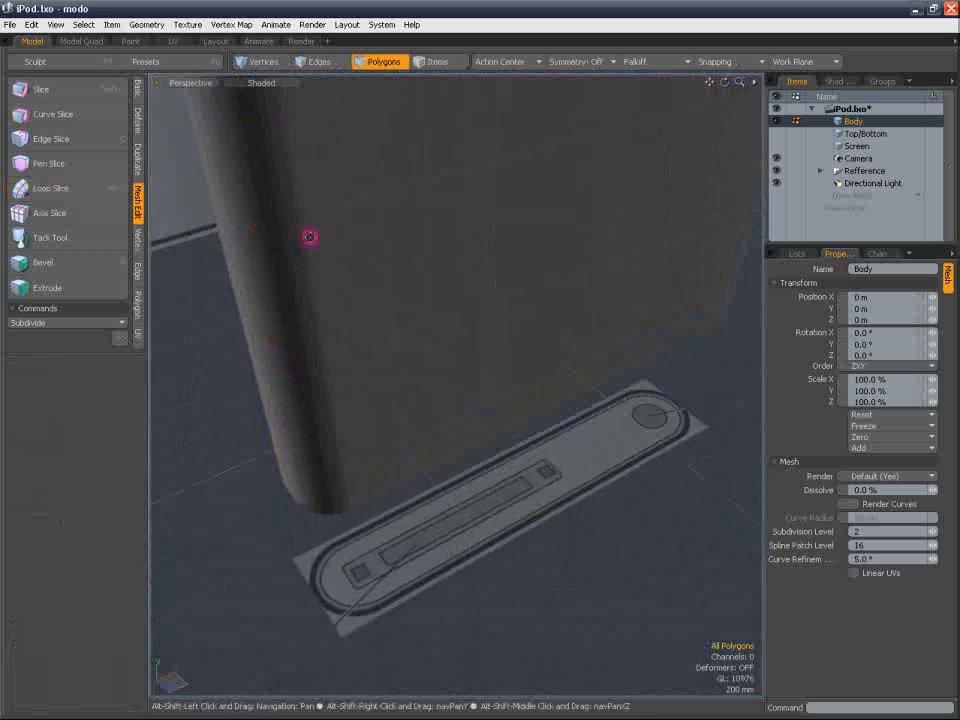
Examine the subdivided top rim of Body and the rounded corners of its screen opening
alt+shift+drag(309, 236, 424, 523)
ctrl+alt+drag(384, 331, 438, 420)
scroll(438, 420, down, 5)
alt+shift+drag(444, 317, 443, 600)
scroll(437, 338, up, 4)
alt+drag(403, 469, 407, 426)
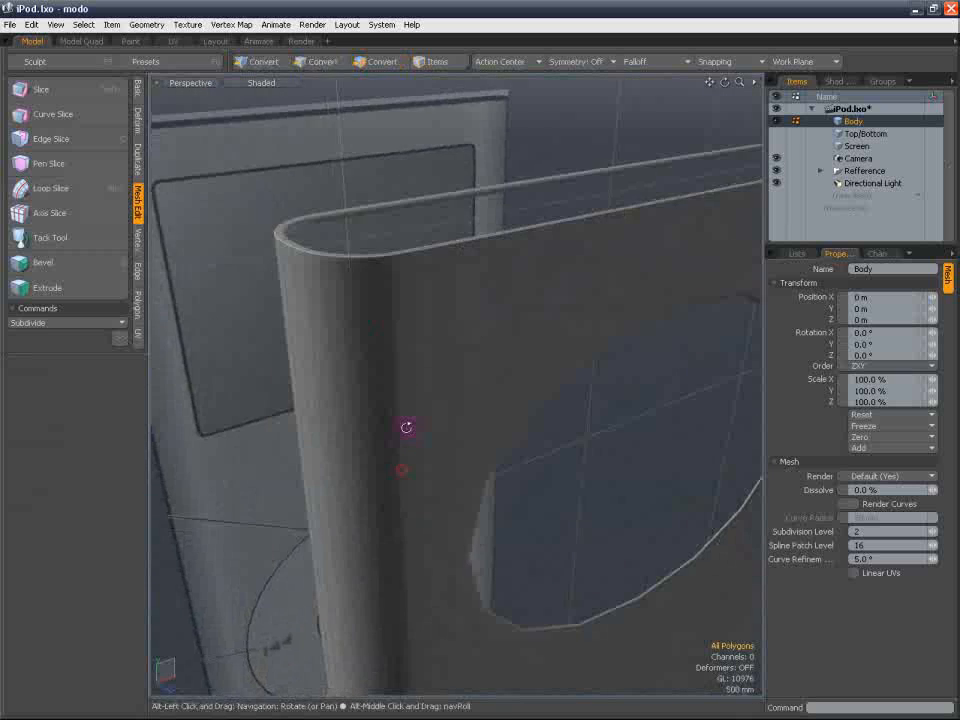
alt+shift+drag(395, 331, 393, 384)
scroll(332, 324, up, 3)
scroll(332, 329, down, 3)
alt+shift+drag(330, 326, 328, 336)
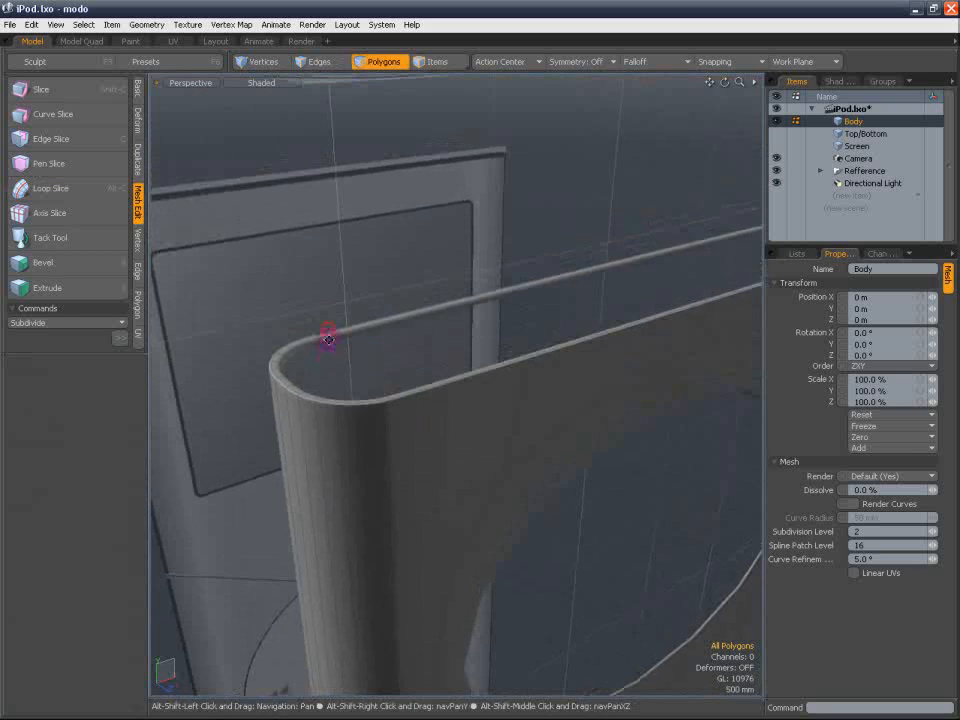
Turn off subdivision surfaces and loop-slice the narrow inner band of polygons around Body's top rim at a position of 25.5%
key(Tab)
scroll(298, 352, up, 2)
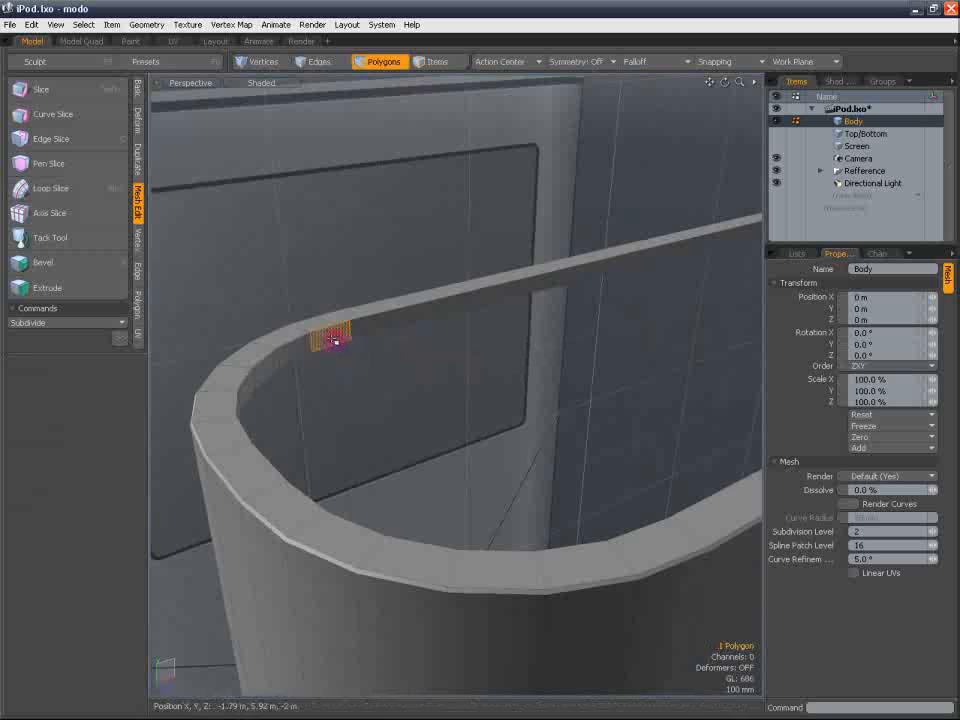
key(alt+c)
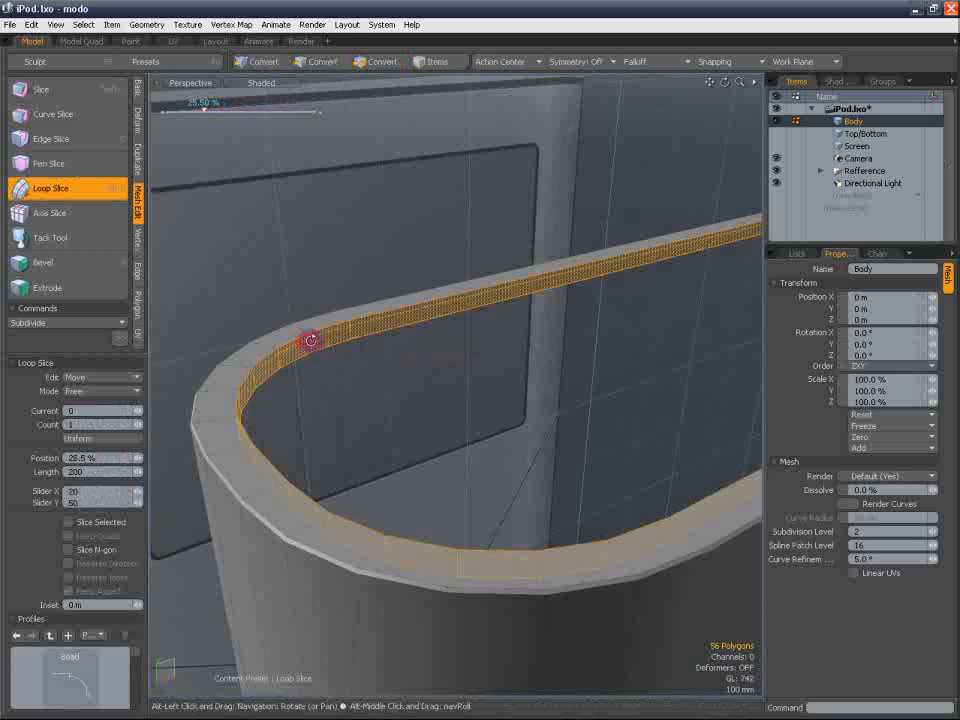
key(q)
Loop-slice the narrow inner band of polygons around Body's bottom rim at a position of 25.5% and clear the selection
scroll(369, 362, down, 5)
alt+shift+drag(450, 640, 350, 255)
alt+drag(354, 580, 350, 458)
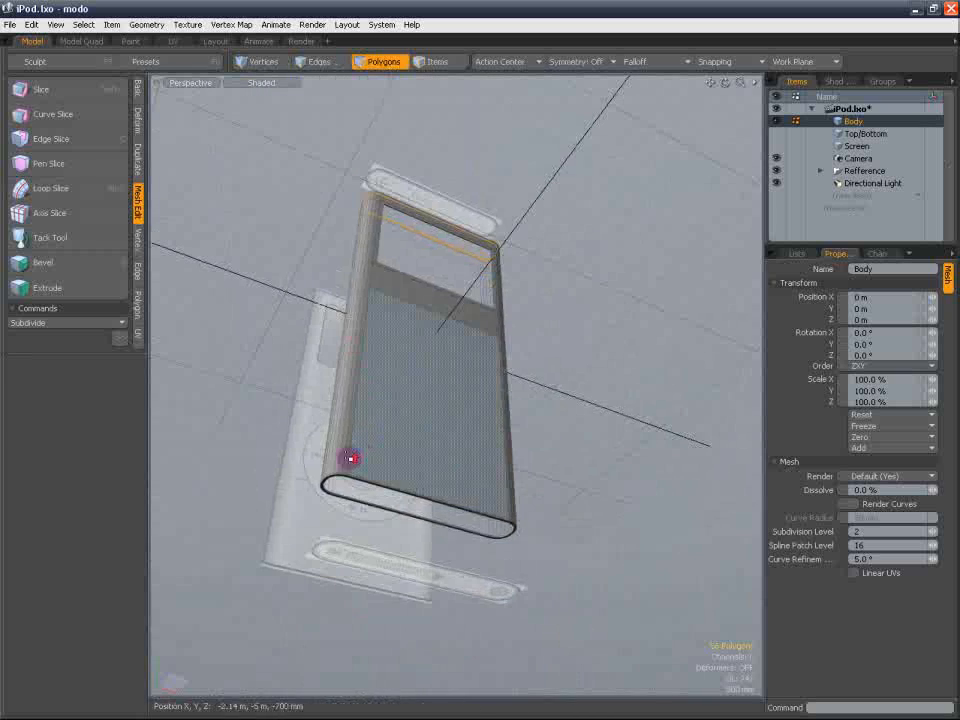
scroll(350, 458, up, 5)
alt+drag(351, 559, 170, 560)
alt+shift+drag(559, 459, 335, 491)
scroll(499, 552, up, 2)
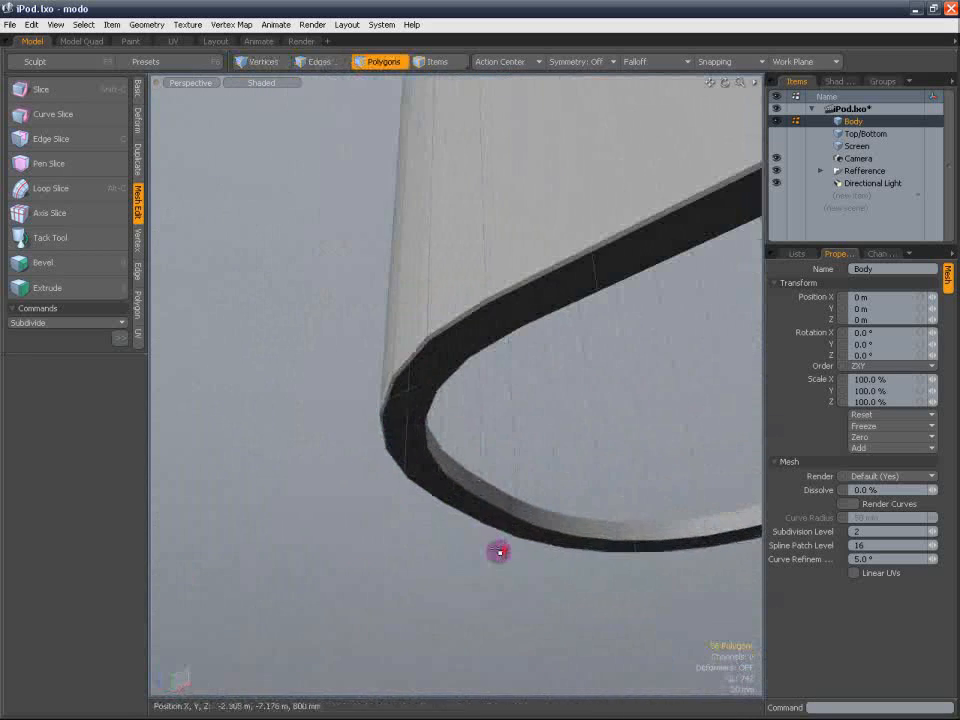
alt+drag(499, 552, 394, 479)
scroll(412, 505, up, 3)
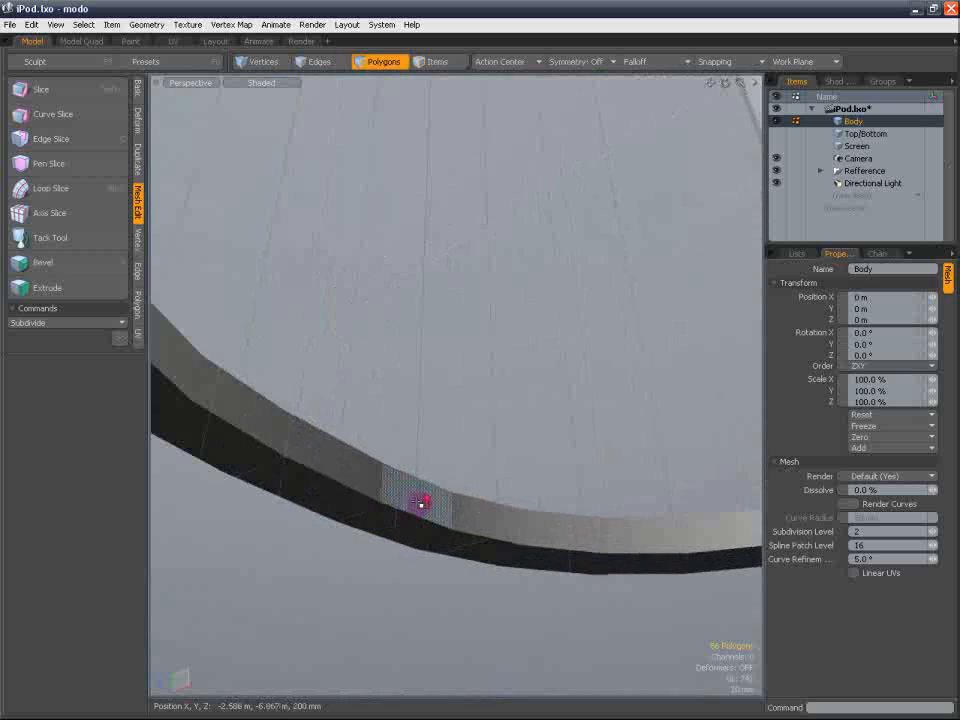
key(l)
key(alt+c)
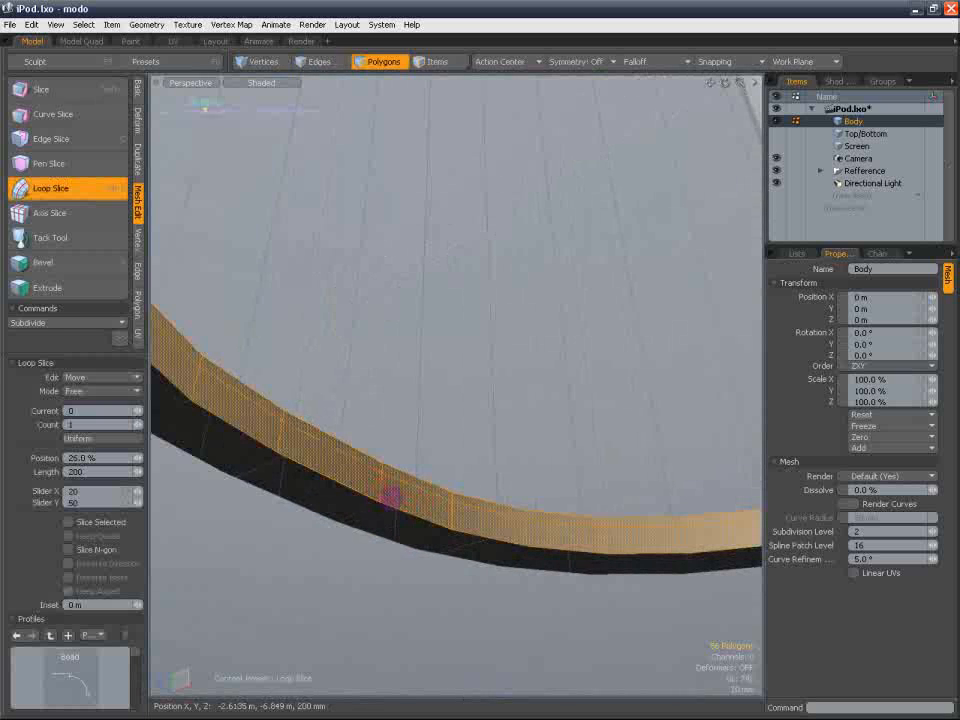
key(ctrl+z)
key(ctrl+z)
click(358, 578)
key(alt+c)
click(394, 497)
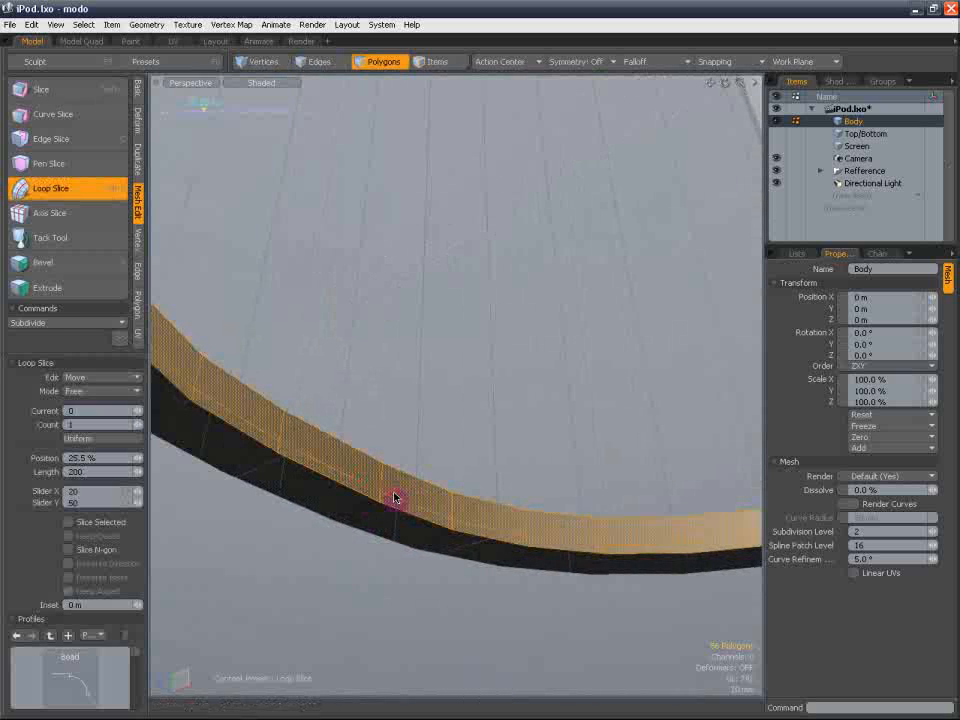
key(q)
click(369, 585)
Inspect Body from the bottom rim up to the top rim and around its sides
scroll(415, 523, down, 3)
key(Tab)
scroll(452, 487, down, 3)
alt+drag(371, 384, 431, 446)
scroll(431, 446, down, 3)
alt+shift+drag(428, 332, 432, 600)
alt+drag(420, 369, 411, 435)
alt+shift+drag(437, 285, 394, 549)
scroll(463, 462, down, 3)
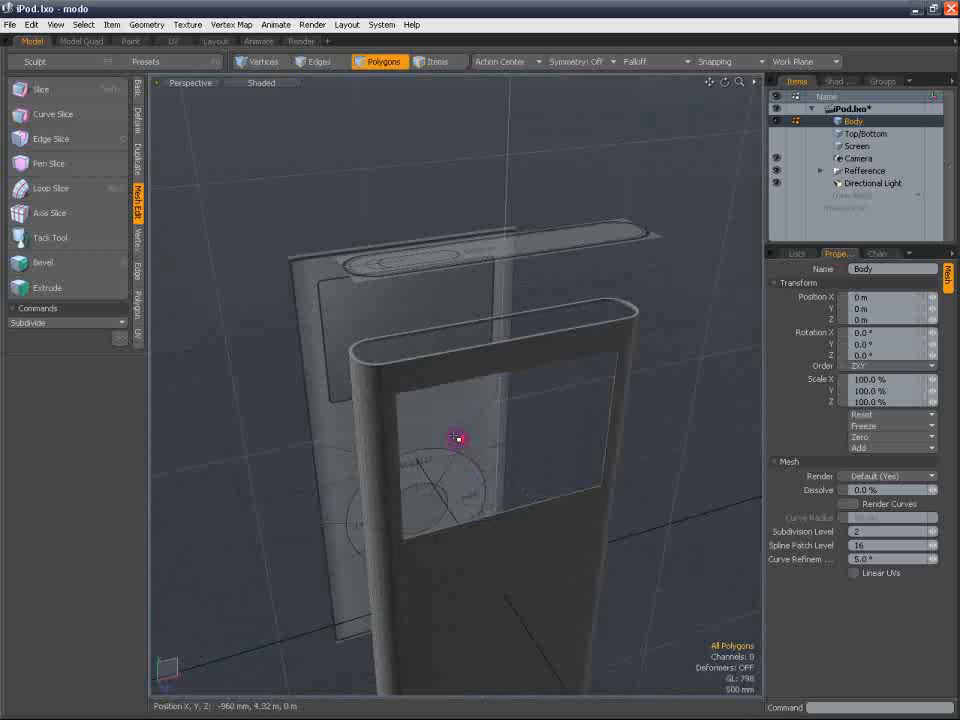
alt+drag(457, 438, 448, 332)
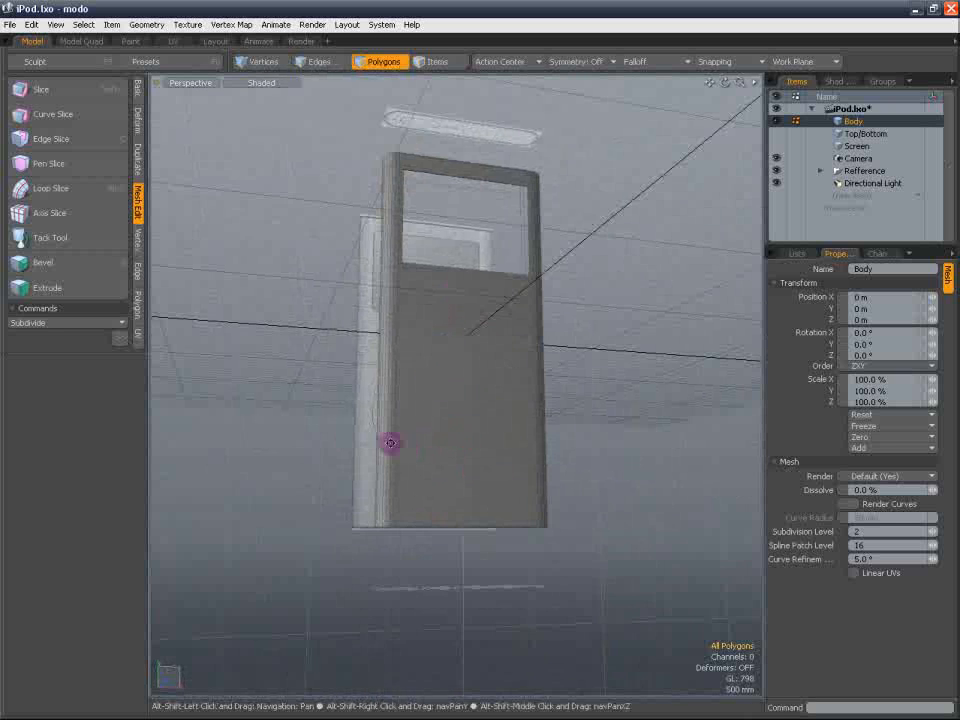
alt+drag(390, 442, 452, 454)
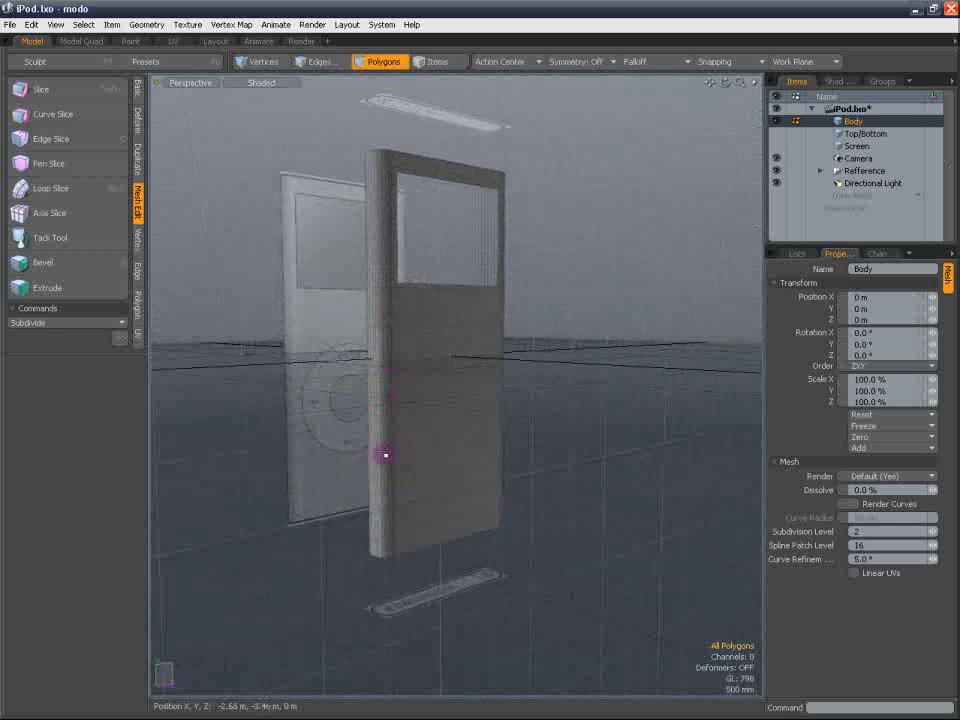
Compare Body with subdivision surfaces on and off, examining its lower side and front
key(Tab)
key(Tab)
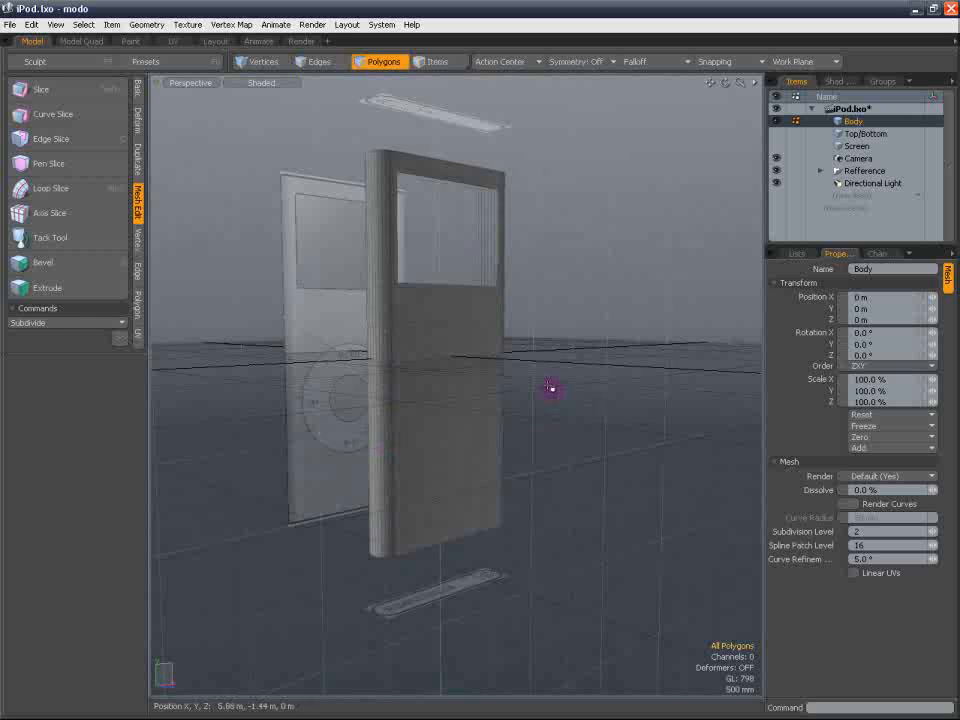
key(Tab)
alt+drag(538, 387, 703, 456)
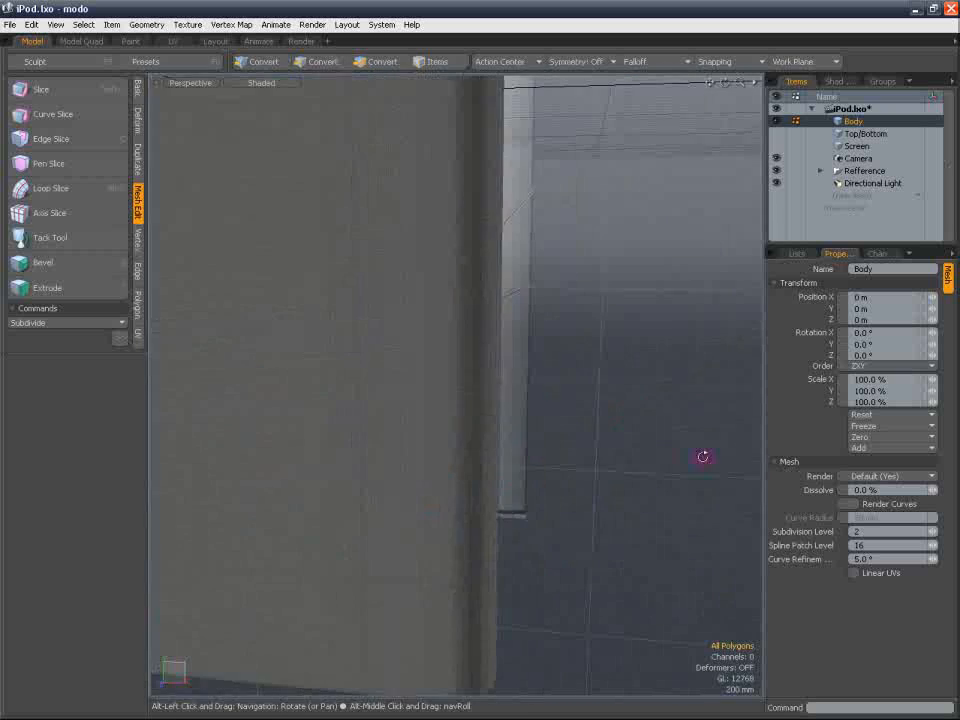
ctrl+alt+drag(593, 388, 540, 354)
alt+shift+drag(458, 319, 472, 344)
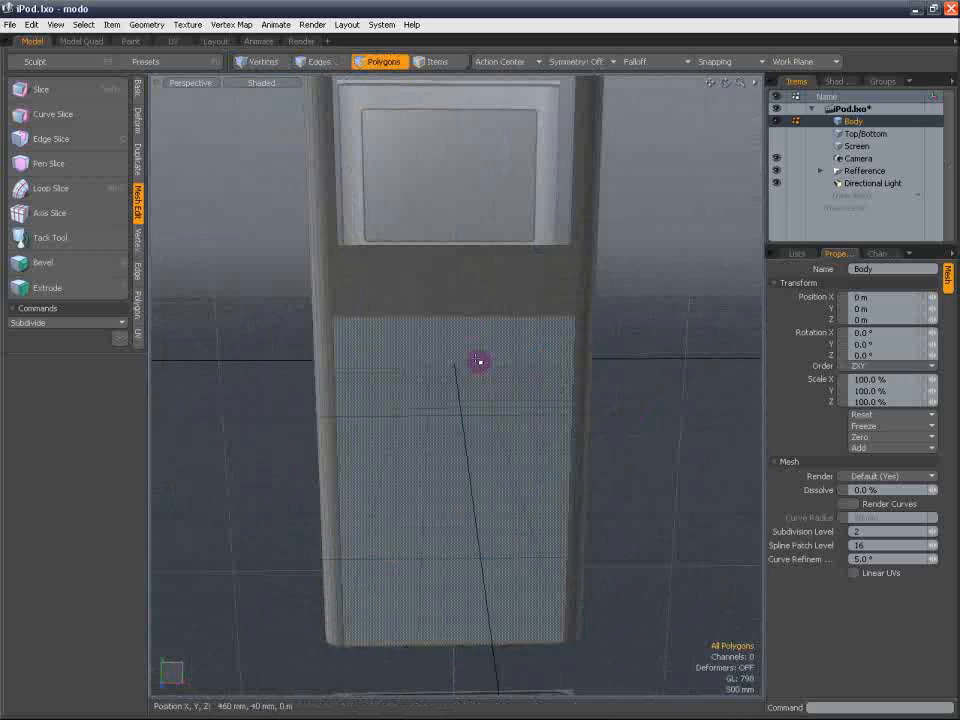
Loop-slice the band of polygons above the screen opening in Symmetry mode with a count of 2 and a position of 1%
ctrl+alt+drag(390, 300, 476, 447)
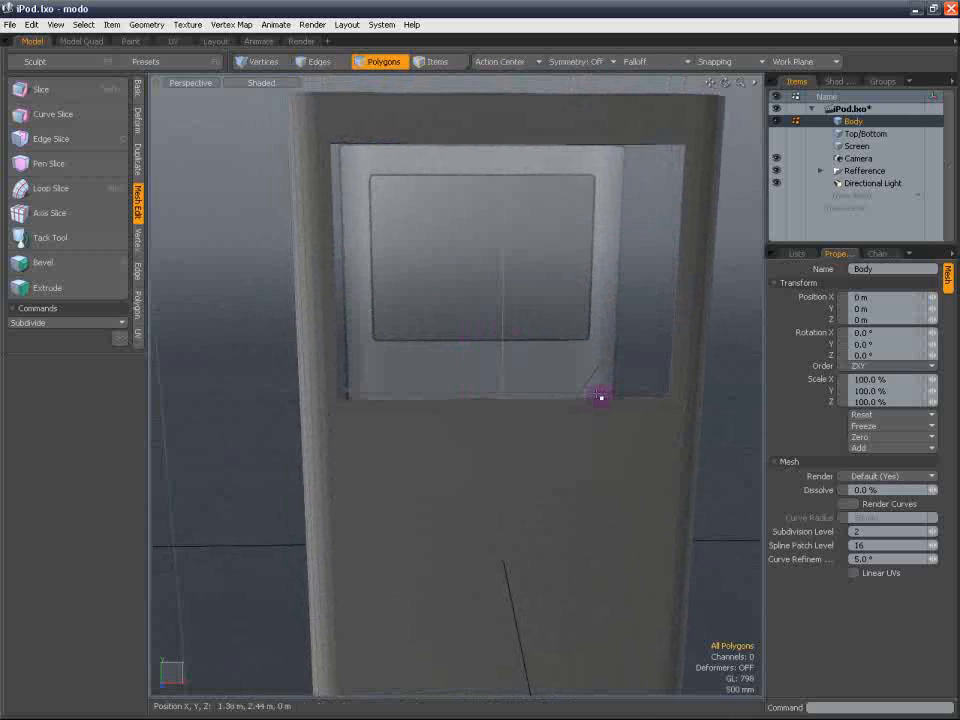
alt+shift+drag(598, 352, 593, 371)
alt+shift+drag(539, 215, 531, 238)
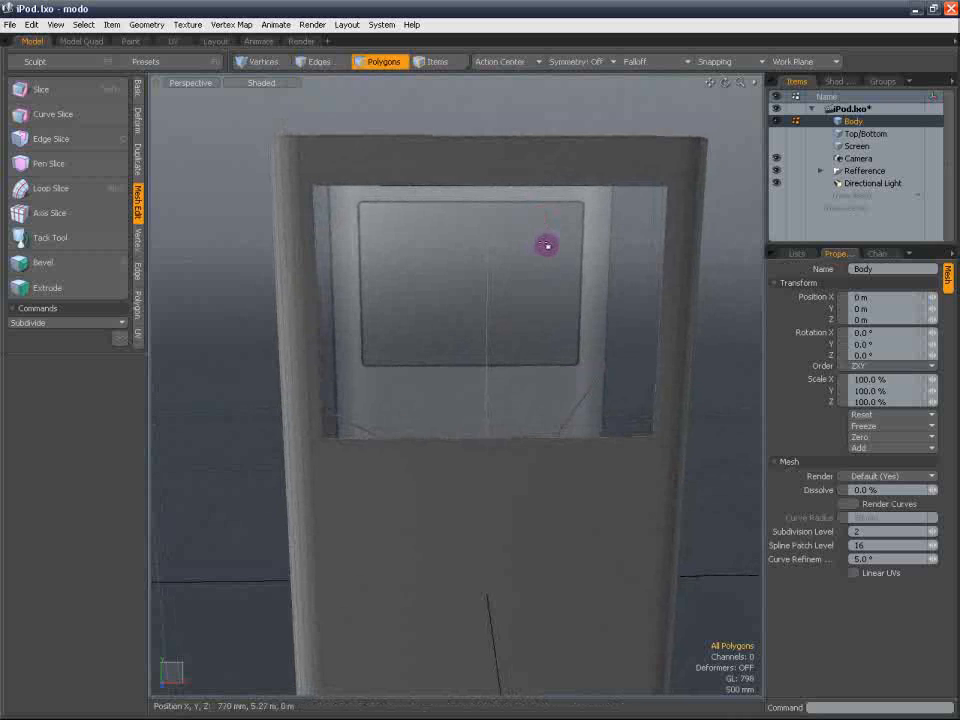
alt+drag(521, 236, 450, 336)
click(484, 324)
key(alt+c)
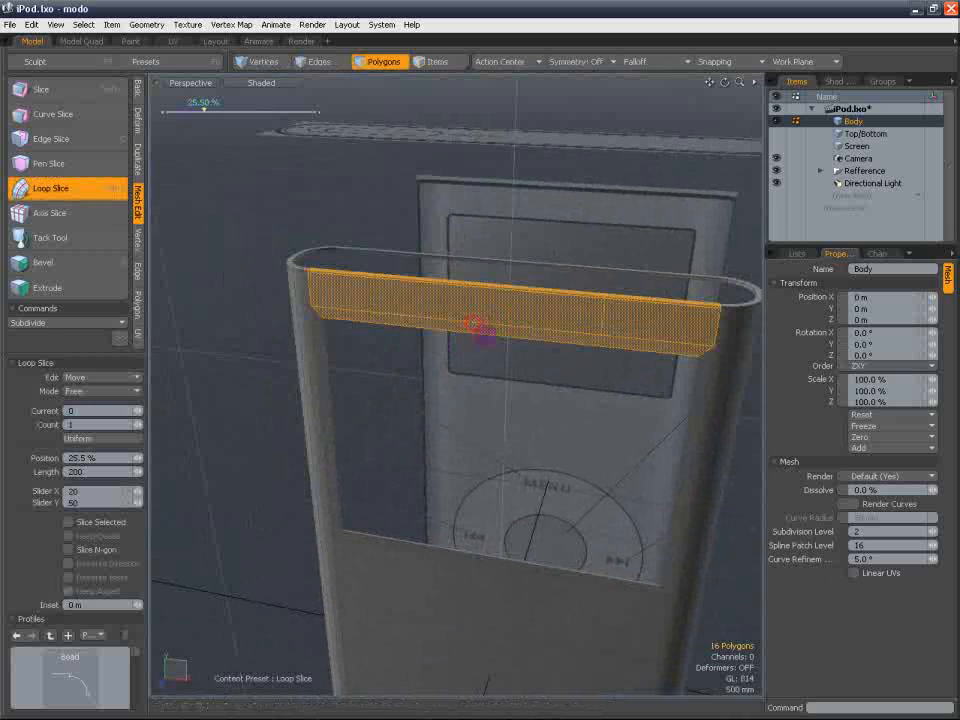
click(141, 391)
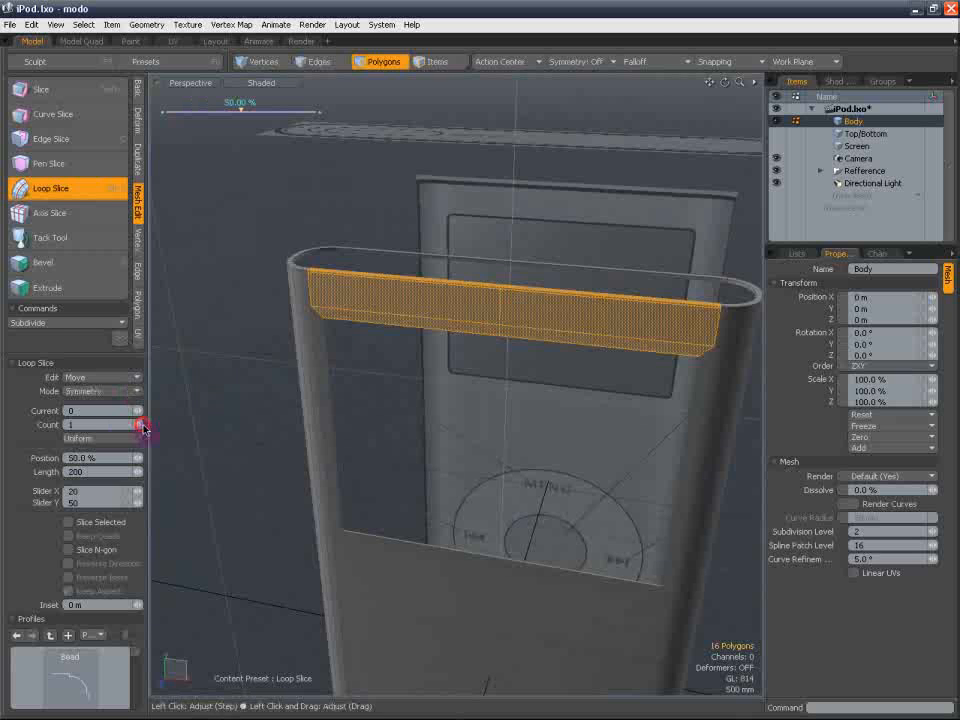
click(141, 426)
alt+drag(456, 354, 508, 342)
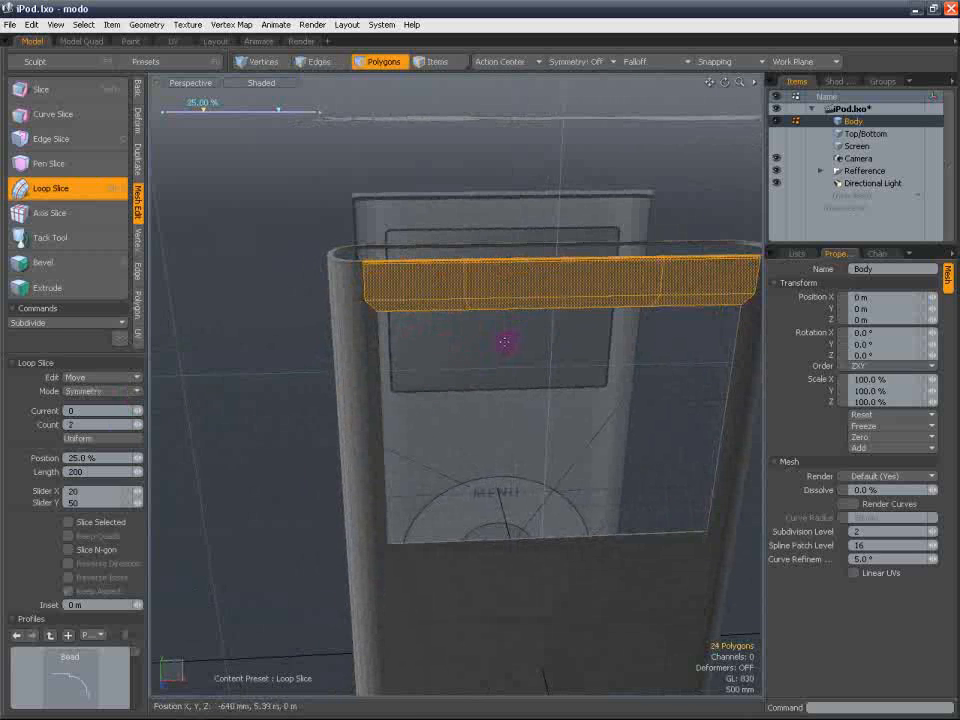
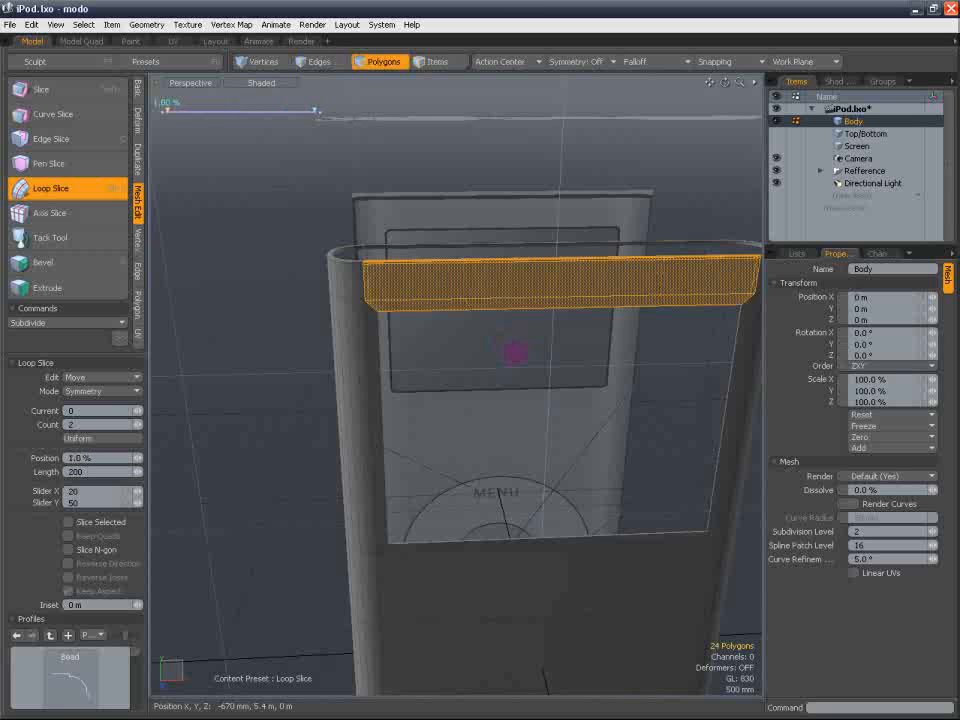
Loop-slice the strip of polygons beside the screen opening with two symmetric slices at 1% and clear the selection
alt+shift+drag(519, 328, 414, 240)
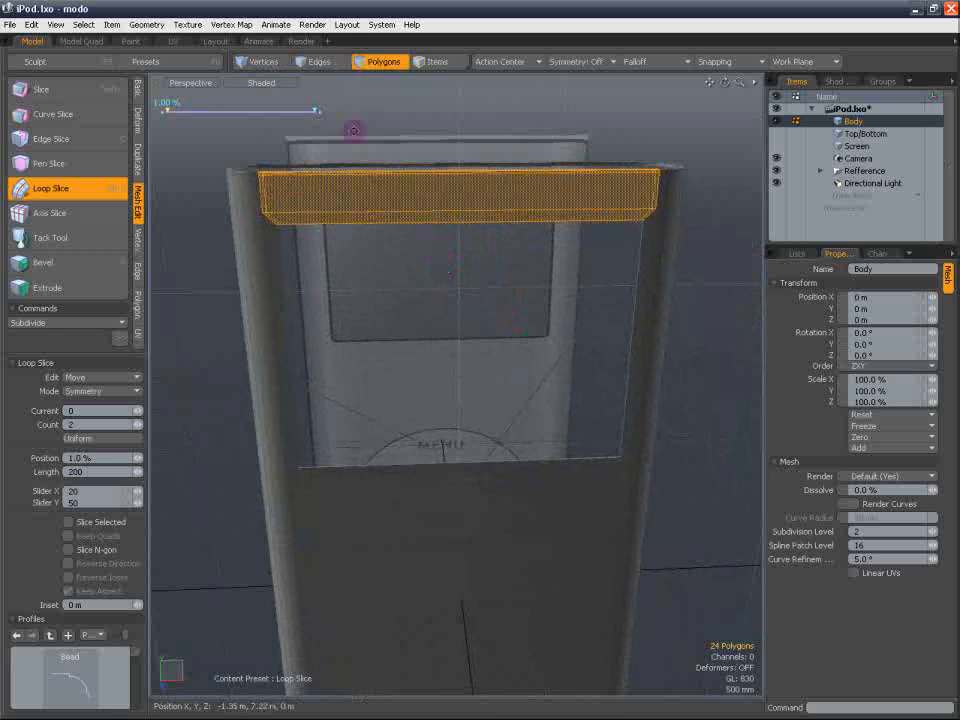
click(386, 66)
click(351, 287)
drag(298, 298, 265, 309)
key(alt+c)
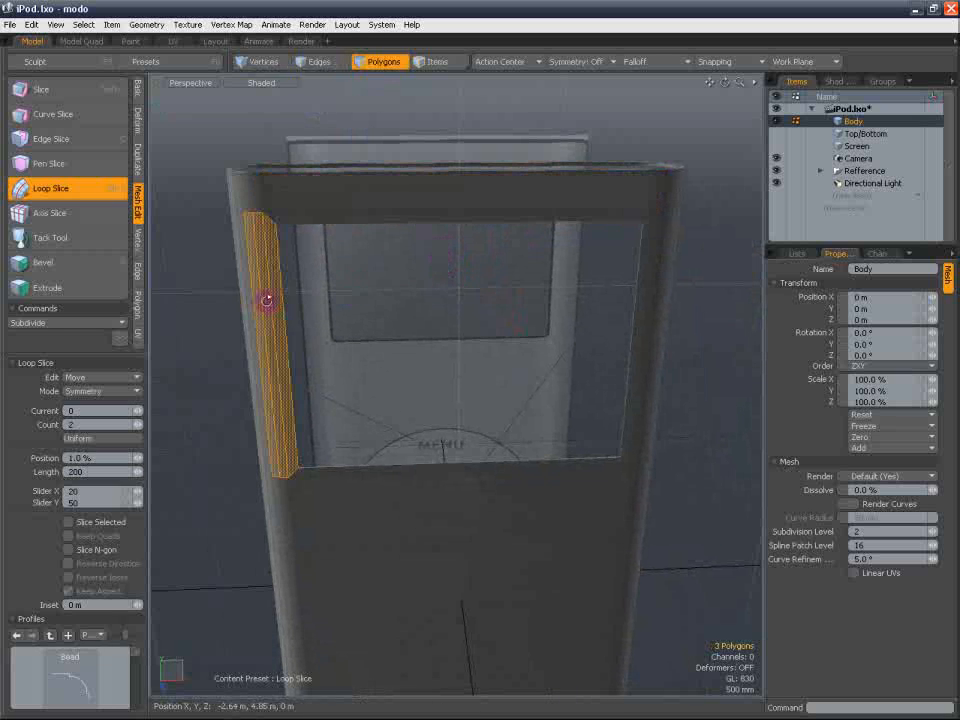
click(266, 301)
key(alt+c)
click(738, 393)
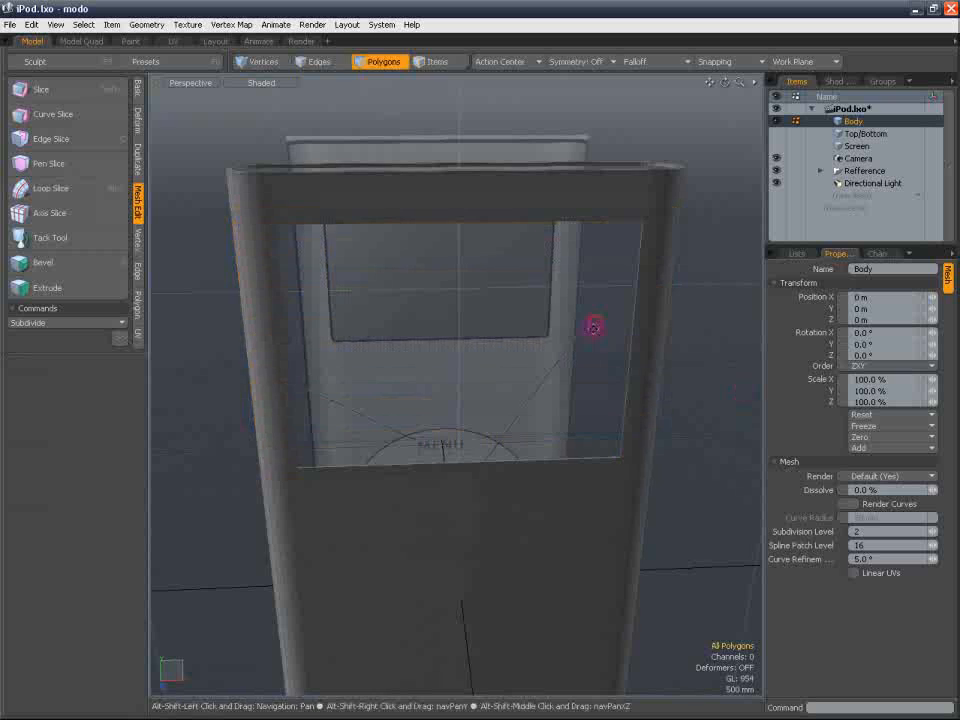
Check the screen opening's corners with subdivision surfaces on, then turn subdivision off again
alt+shift+drag(593, 326, 587, 346)
key(Tab)
alt+drag(706, 378, 327, 272)
scroll(327, 272, up, 3)
scroll(364, 298, down, 2)
alt+shift+drag(398, 311, 386, 291)
key(Tab)
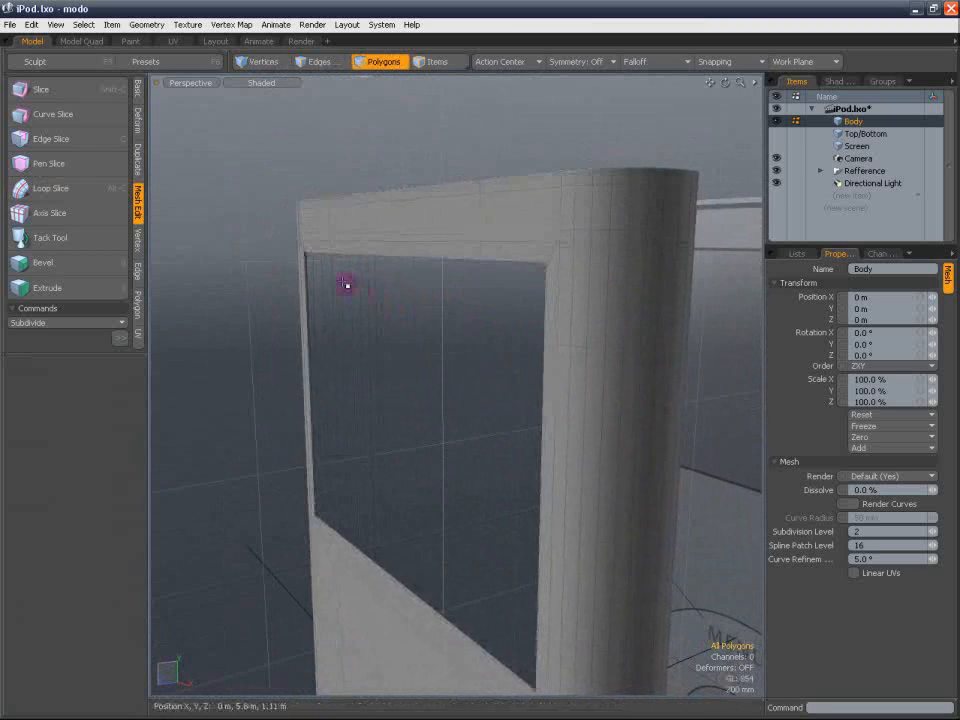
Select the inner edge loop around the screen opening, move it -45 mm along Z, and clear the selection
scroll(321, 277, up, 3)
click(319, 62)
scroll(304, 249, up, 1)
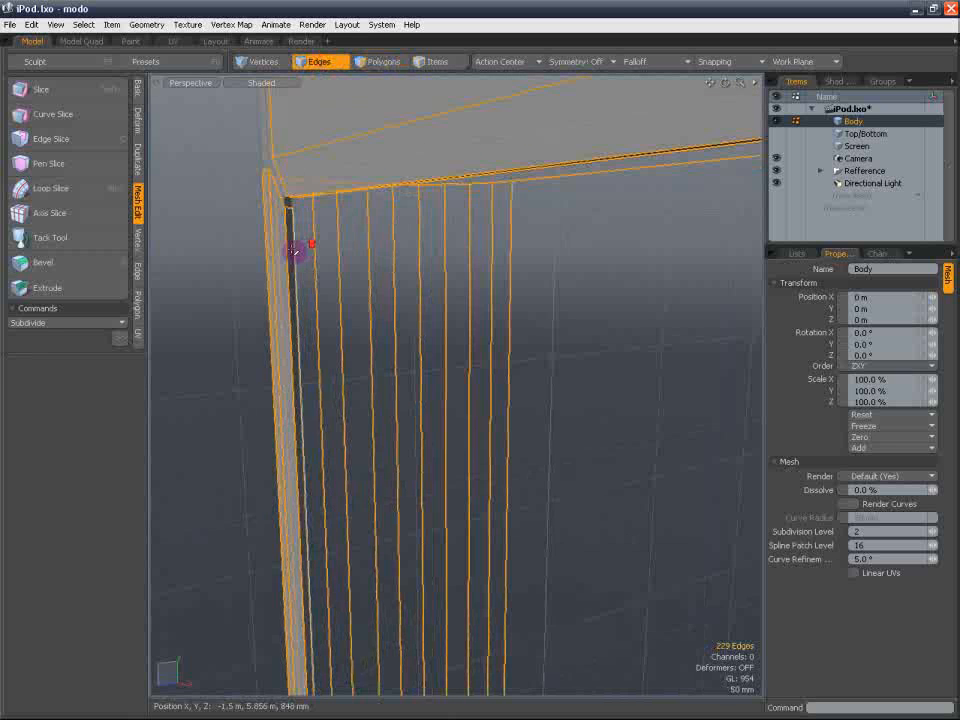
double_click(293, 249)
key(w)
scroll(448, 403, down, 3)
alt+shift+drag(530, 452, 400, 372)
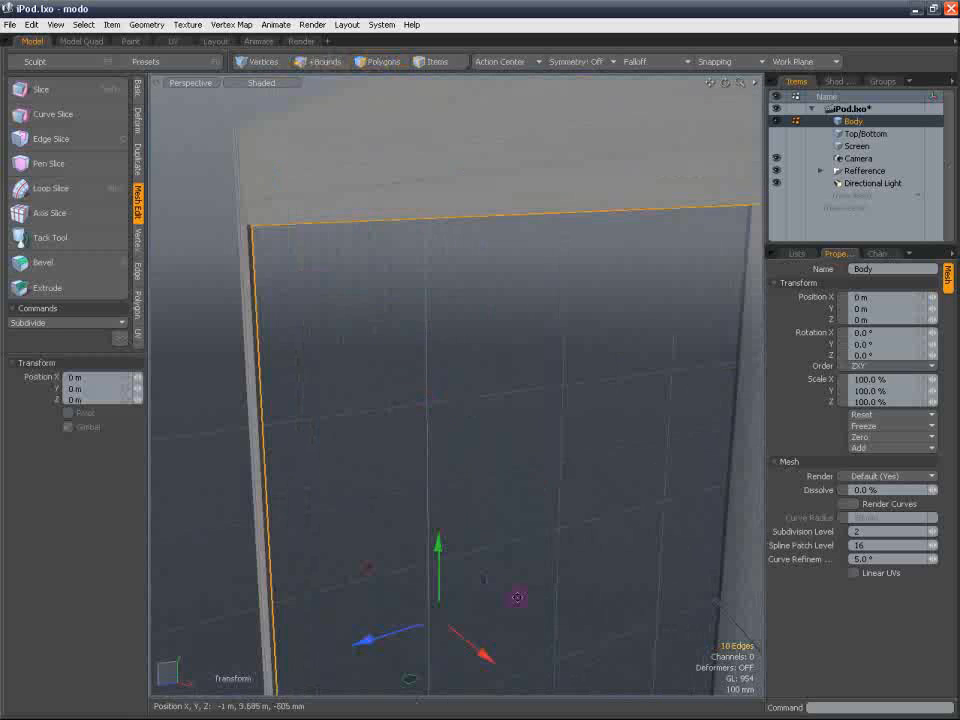
drag(398, 638, 404, 645)
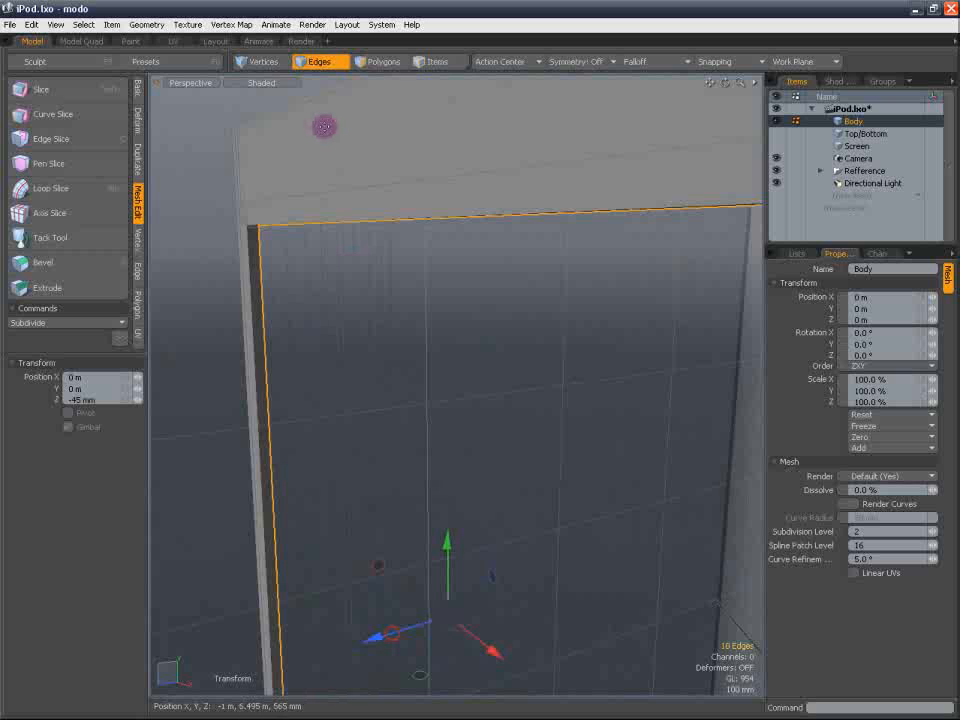
click(310, 66)
click(176, 204)
Examine the screen opening's rim and corners from several angles, toggling the subdivision display
key(Tab)
alt+drag(186, 300, 360, 246)
scroll(371, 379, down, 3)
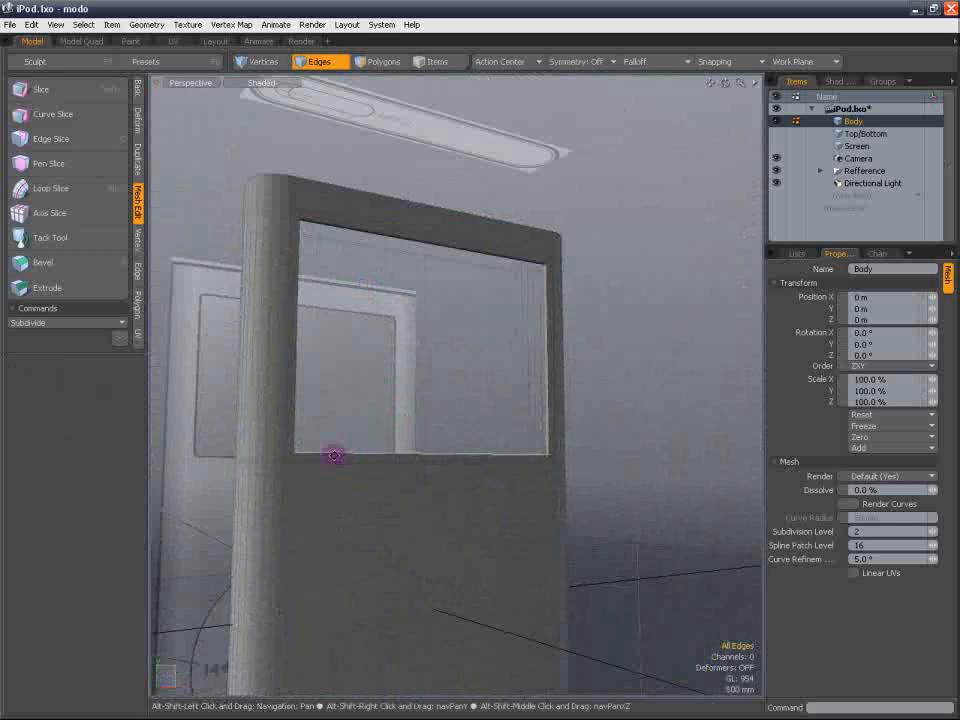
alt+shift+drag(334, 455, 304, 362)
scroll(306, 362, up, 3)
alt+shift+drag(439, 403, 441, 366)
scroll(441, 366, down, 3)
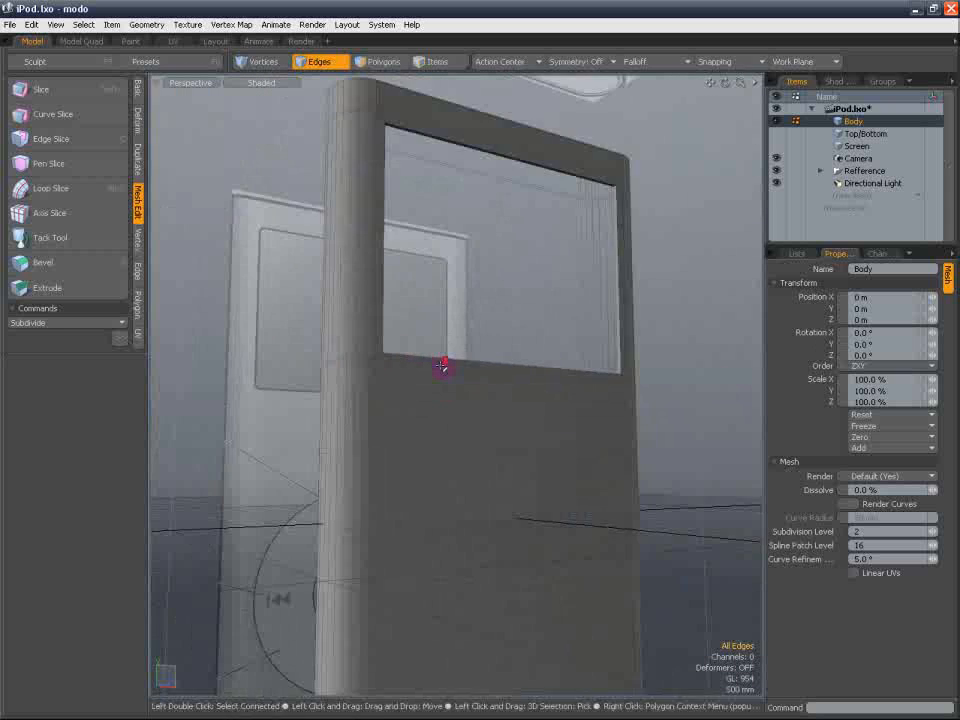
scroll(497, 336, down, 3)
alt+drag(497, 336, 402, 346)
Loop-slice the large front panel polygons below the screen opening with two symmetric slices at 1% and check them along the panel
key(3)
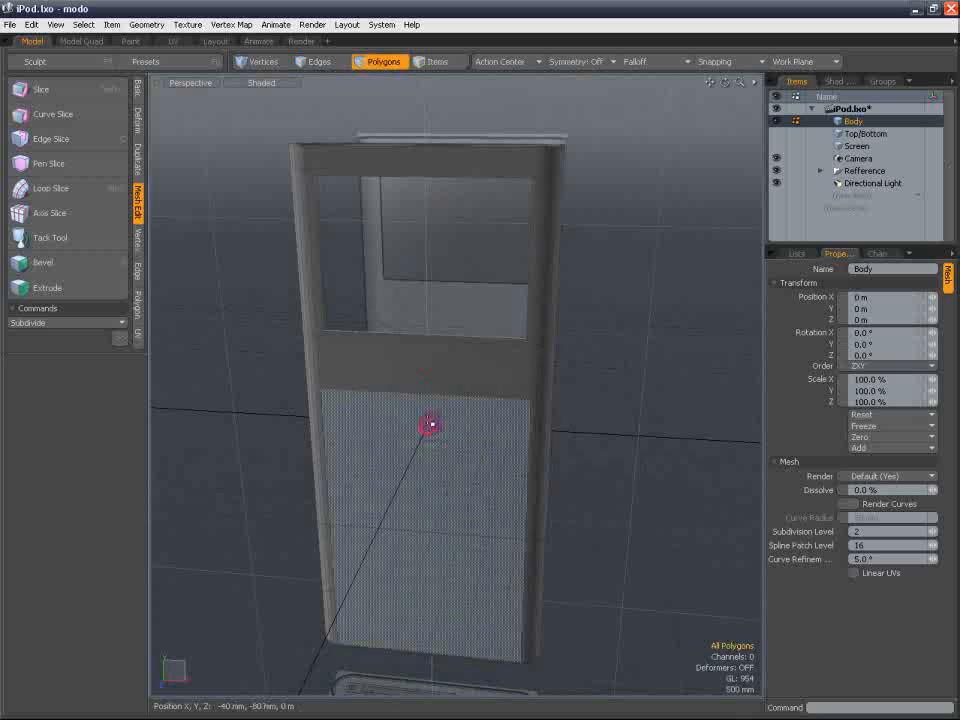
drag(431, 424, 433, 388)
key(alt+c)
scroll(410, 384, up, 2)
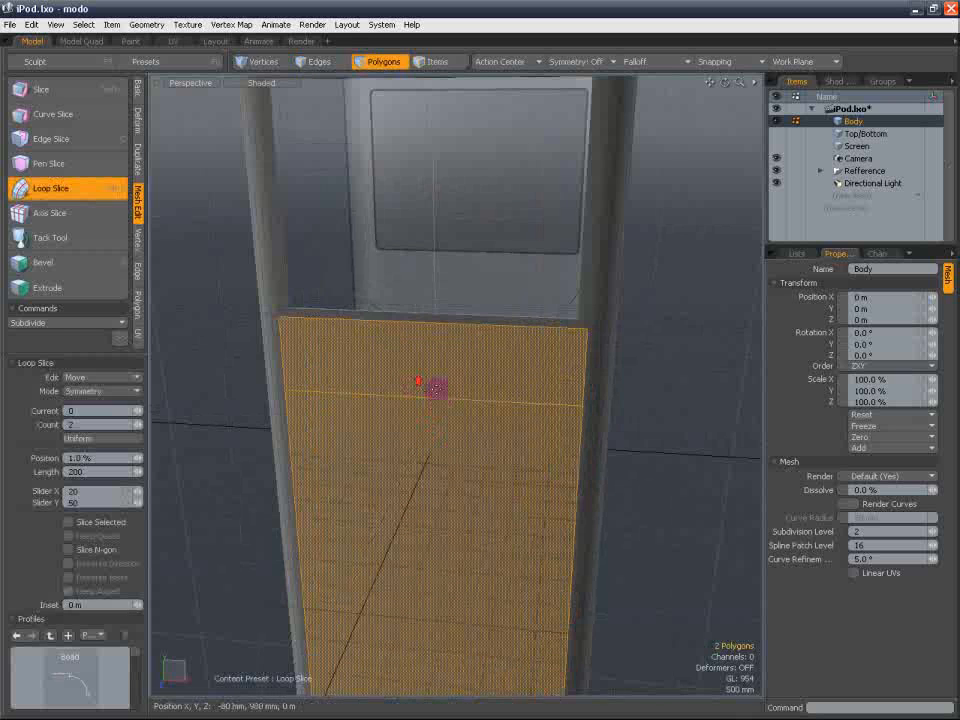
scroll(434, 389, down, 2)
scroll(434, 388, up, 4)
click(434, 387)
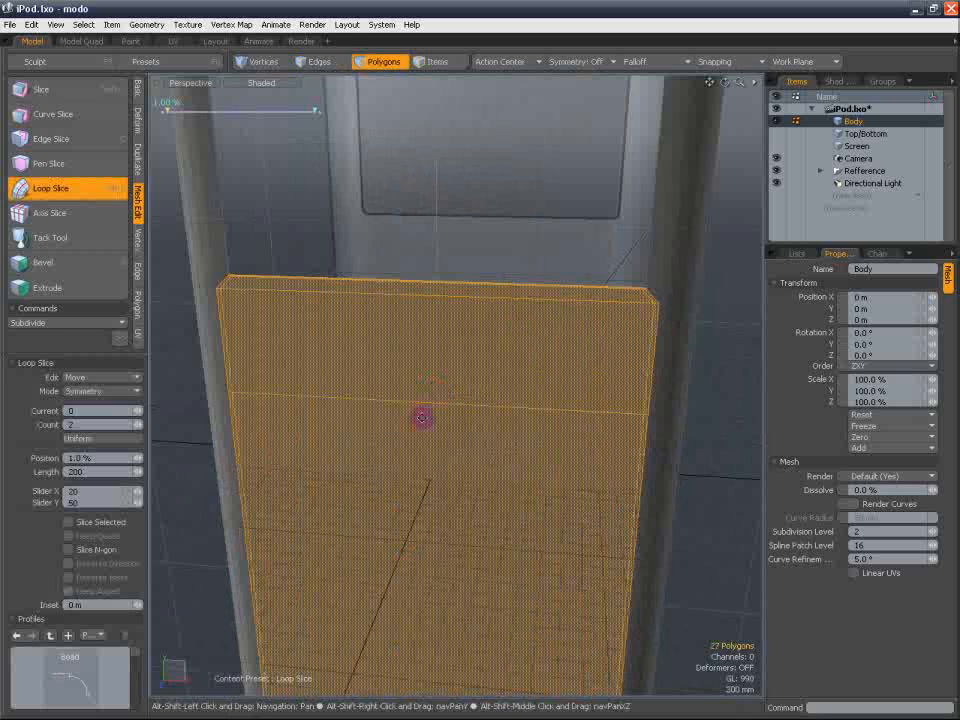
alt+shift+drag(422, 418, 405, 275)
scroll(446, 392, down, 4)
alt+drag(476, 358, 461, 257)
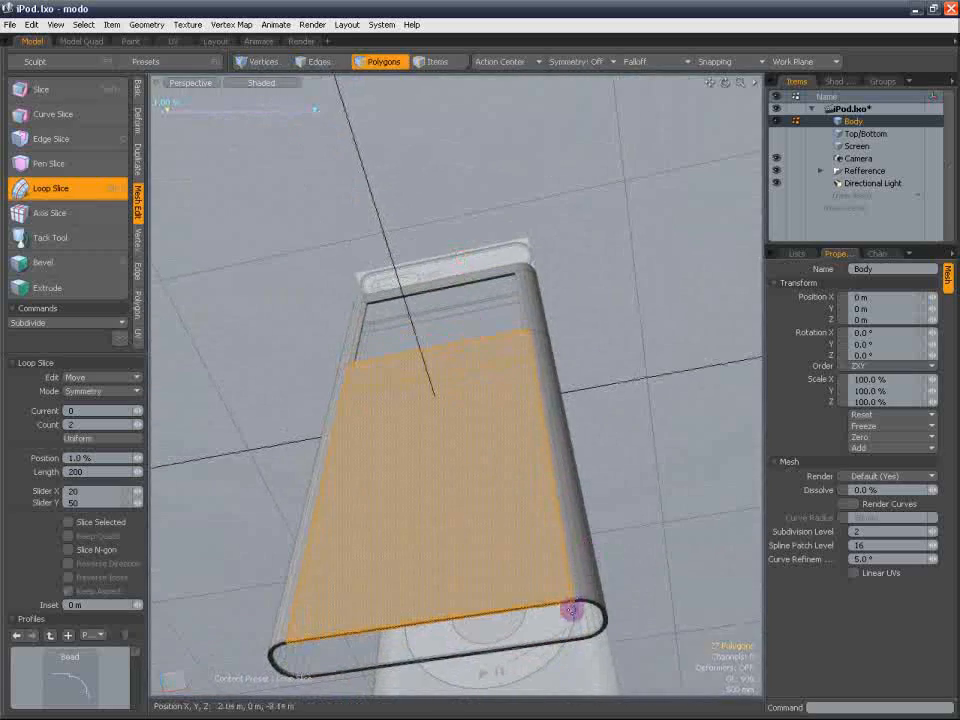
alt+drag(506, 418, 529, 589)
scroll(491, 347, up, 5)
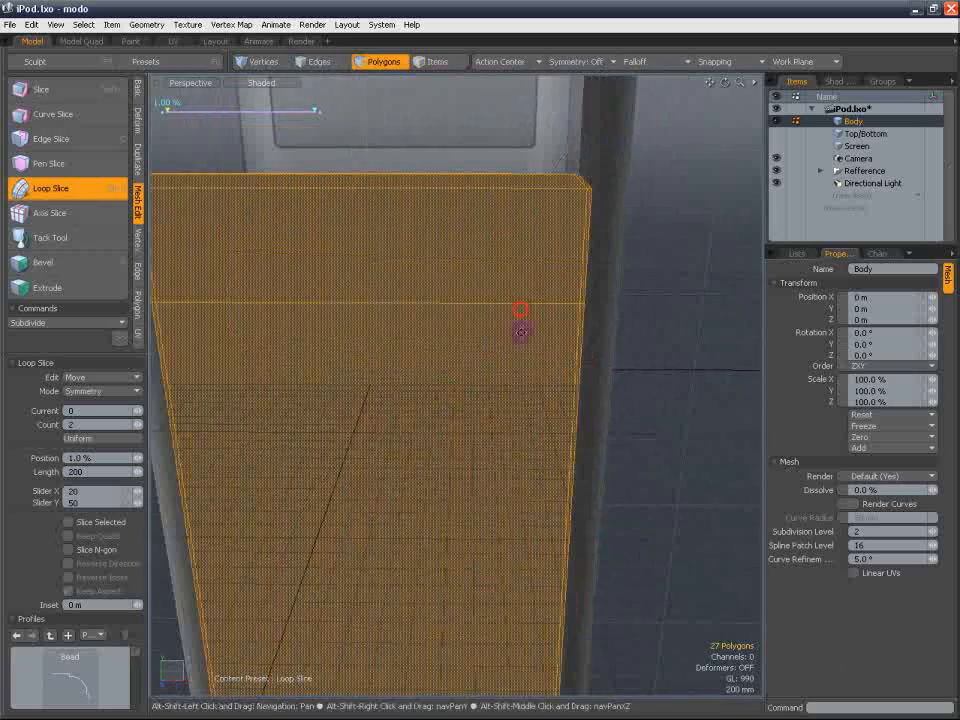
Undo the two symmetric loop slices on the front panel and switch to vertex selection mode
alt+shift+drag(521, 317, 523, 393)
key(ctrl+z)
click(263, 61)
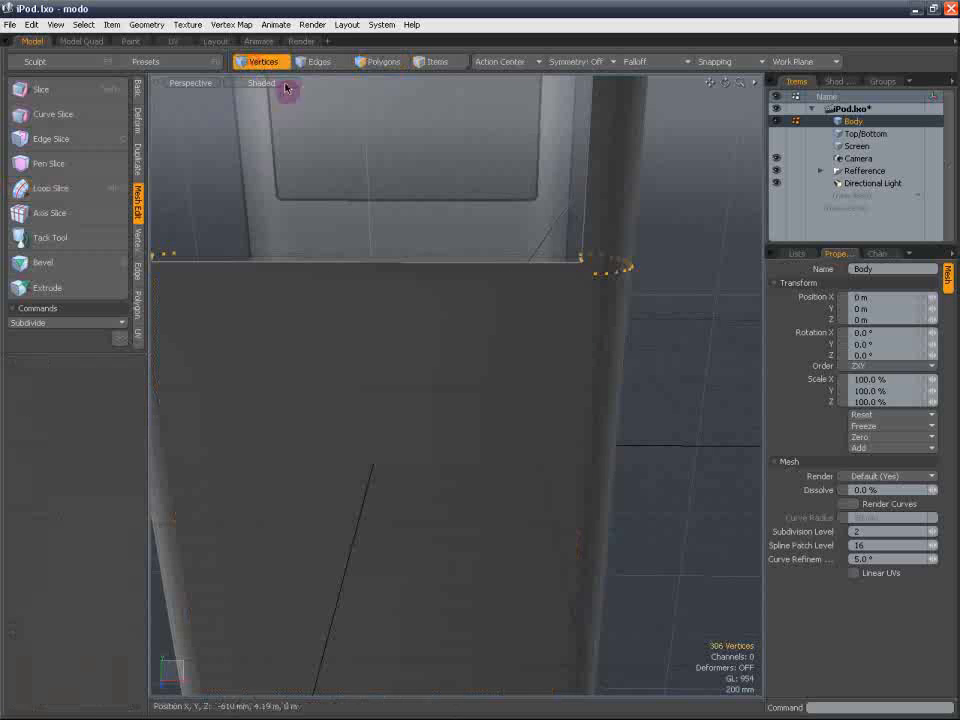
Edge-slice across the rim at the screen opening's lower right corner and down the front panel, with cuts at 1% and 99%
alt+drag(534, 264, 700, 270)
alt+shift+drag(577, 244, 373, 279)
scroll(525, 272, up, 5)
key(c)
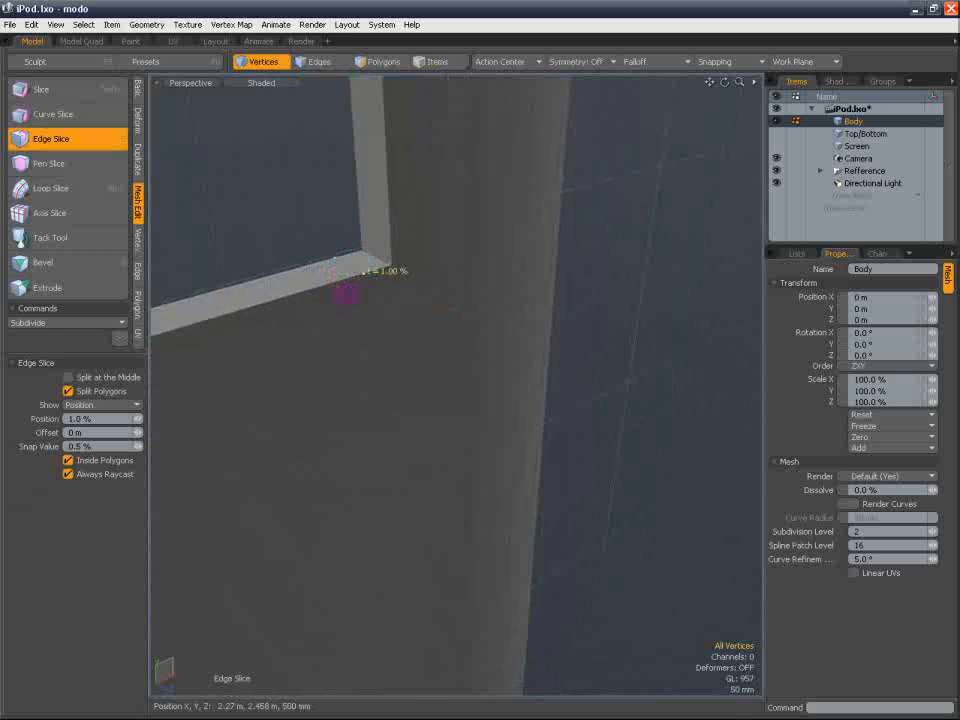
alt+drag(403, 343, 380, 303)
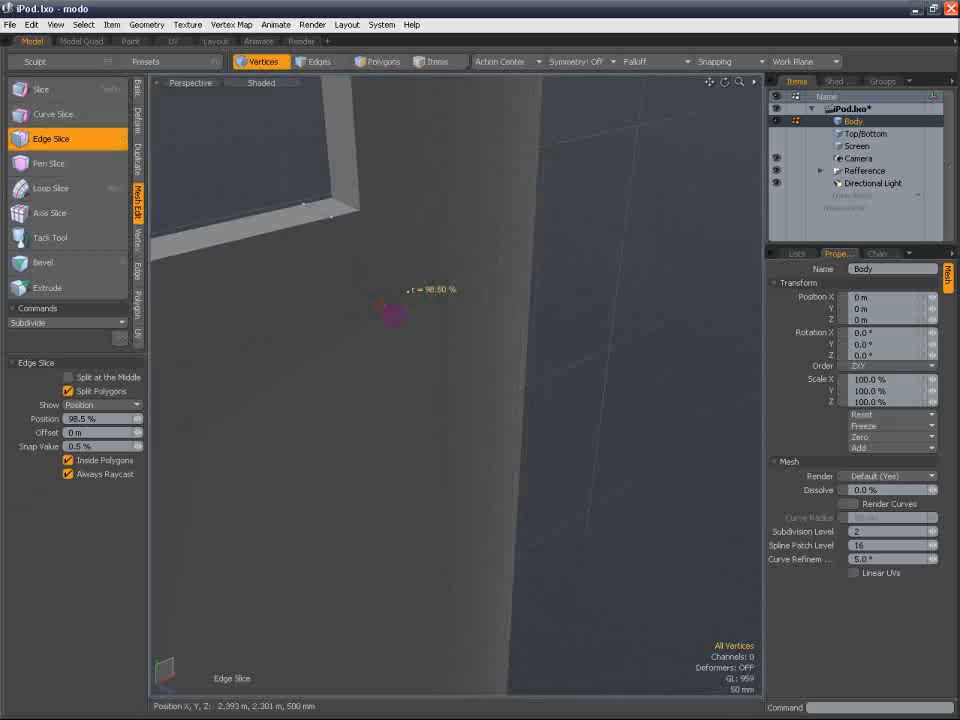
alt+shift+drag(400, 354, 306, 204)
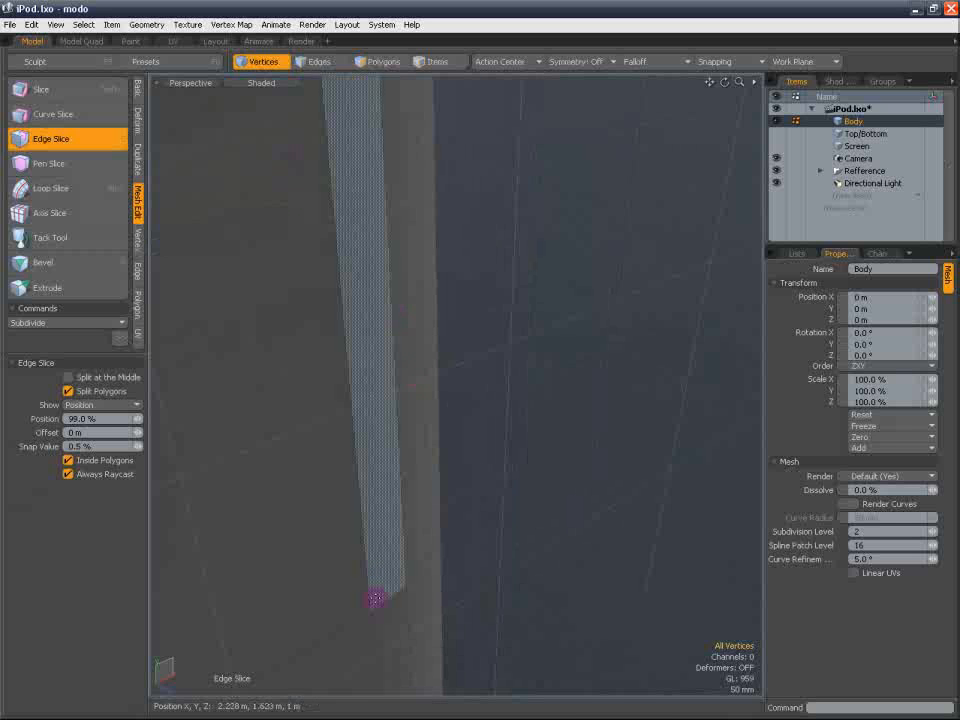
key(space)
scroll(514, 549, down, 3)
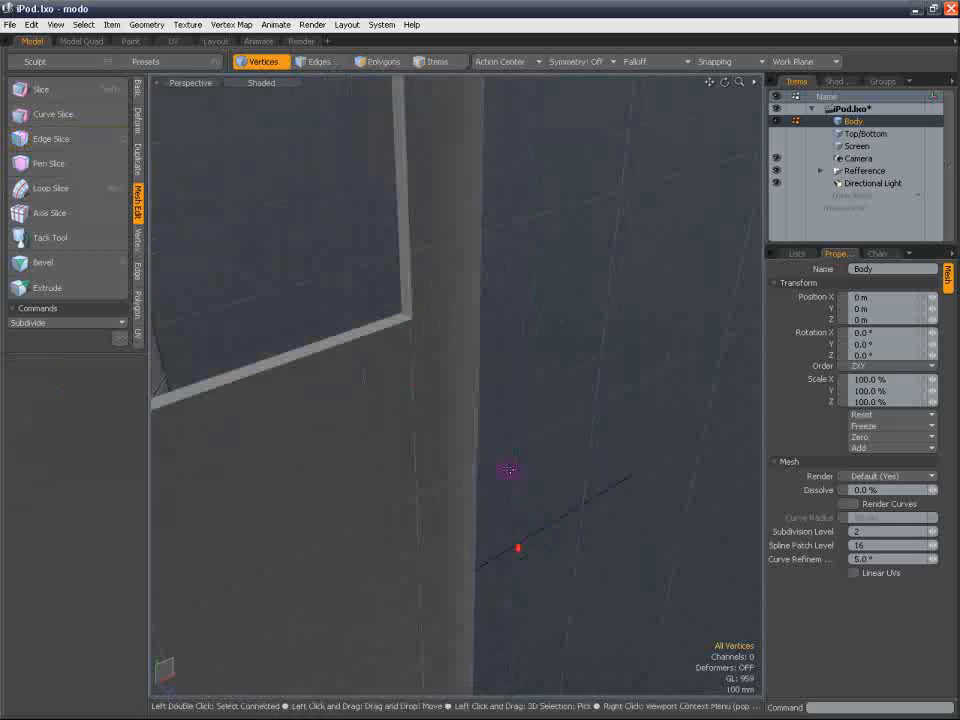
Edge-slice across the rim at the screen opening's lower left corner and down the front panel, with cuts at 1%
alt+drag(538, 489, 349, 416)
scroll(349, 416, up, 4)
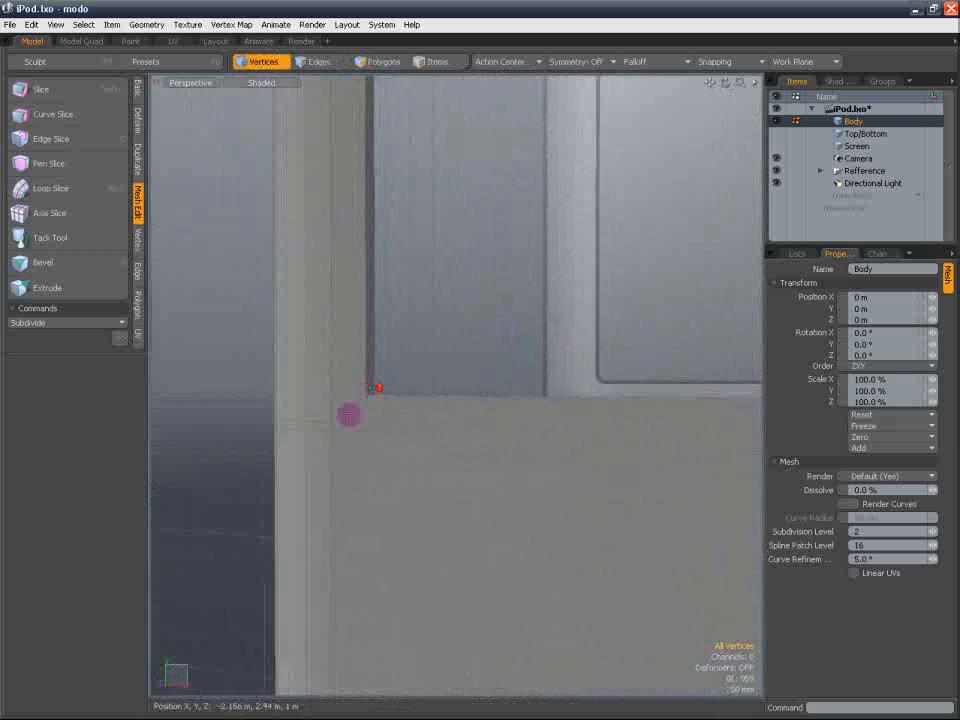
alt+drag(336, 467, 367, 485)
key(c)
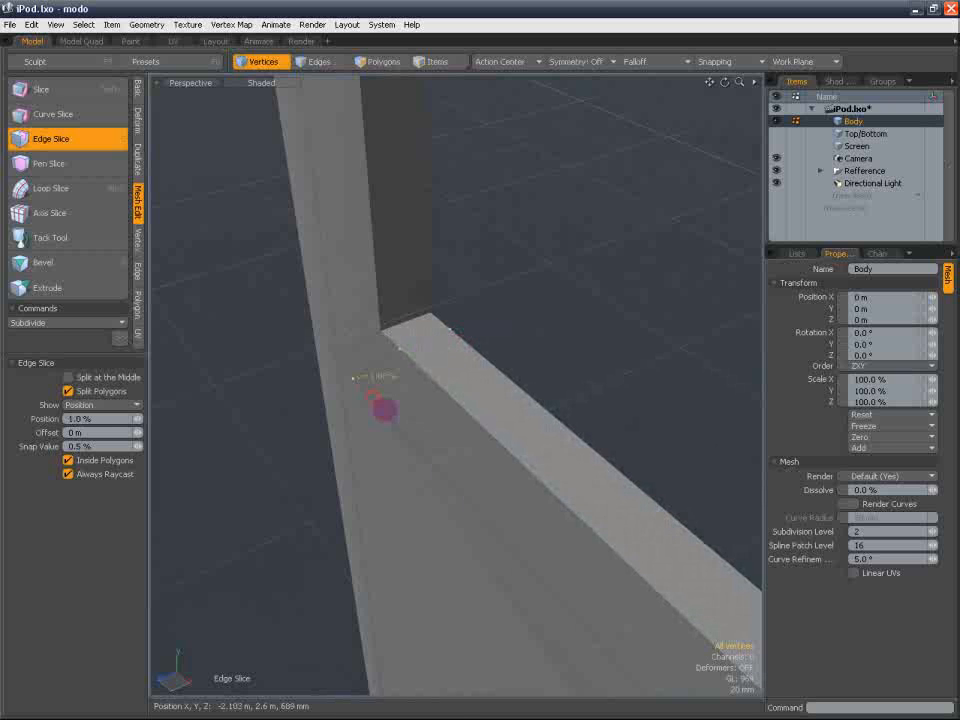
alt+drag(377, 435, 424, 255)
scroll(388, 491, down, 2)
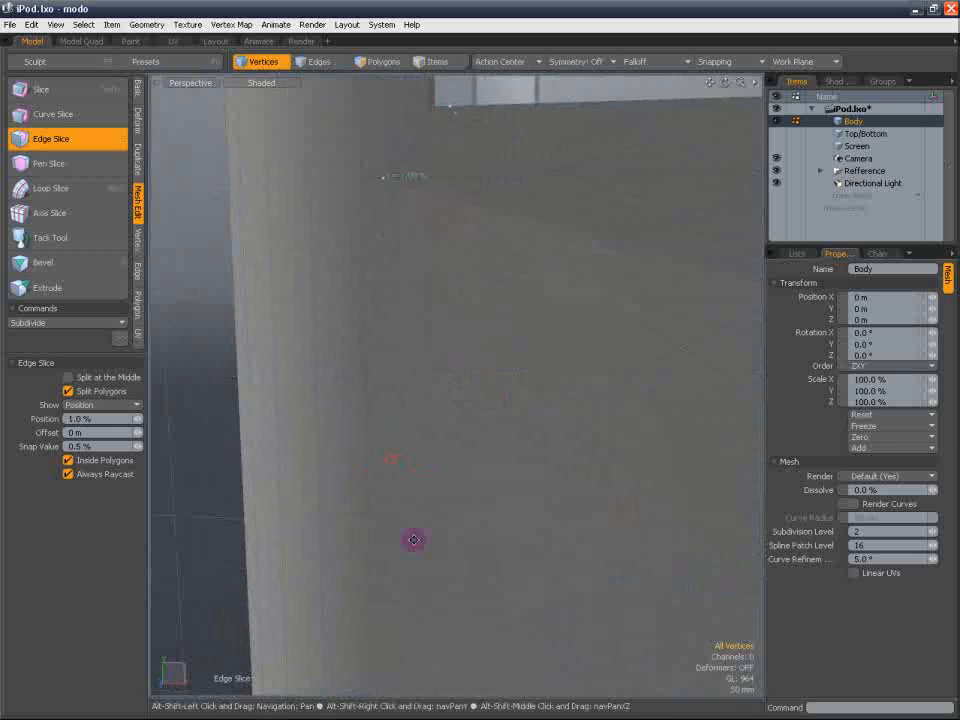
alt+shift+drag(414, 540, 430, 499)
click(410, 507)
key(space)
scroll(532, 446, down, 5)
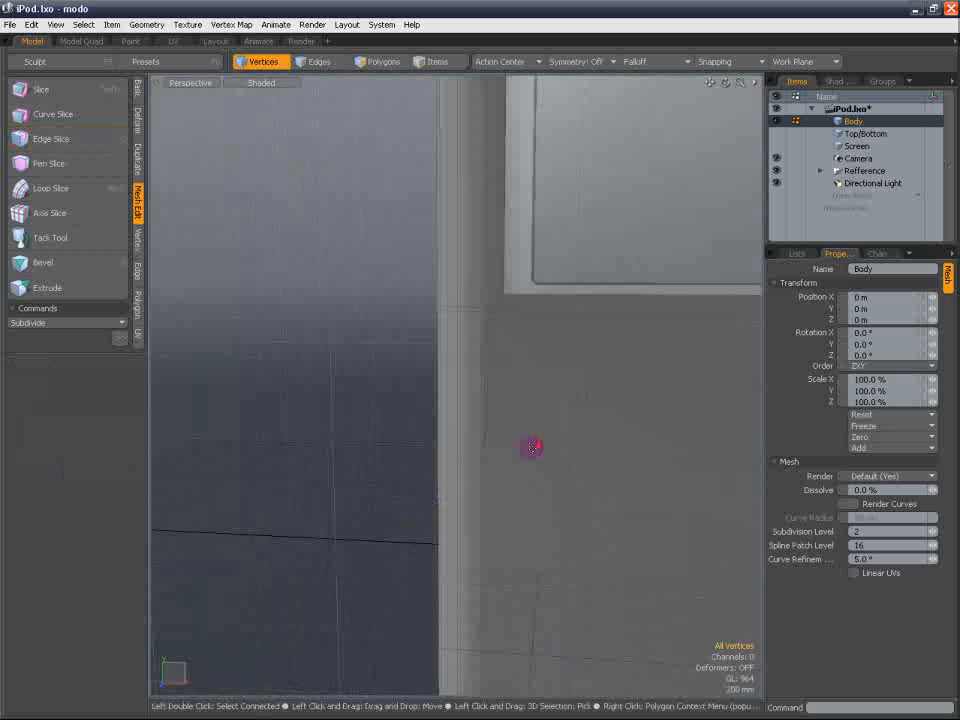
Examine the screen opening's rim and lower left corner with the subdivision display on, then clear the edge selection
scroll(532, 446, down, 4)
alt+drag(444, 330, 409, 302)
scroll(302, 360, up, 4)
alt+shift+drag(313, 274, 362, 396)
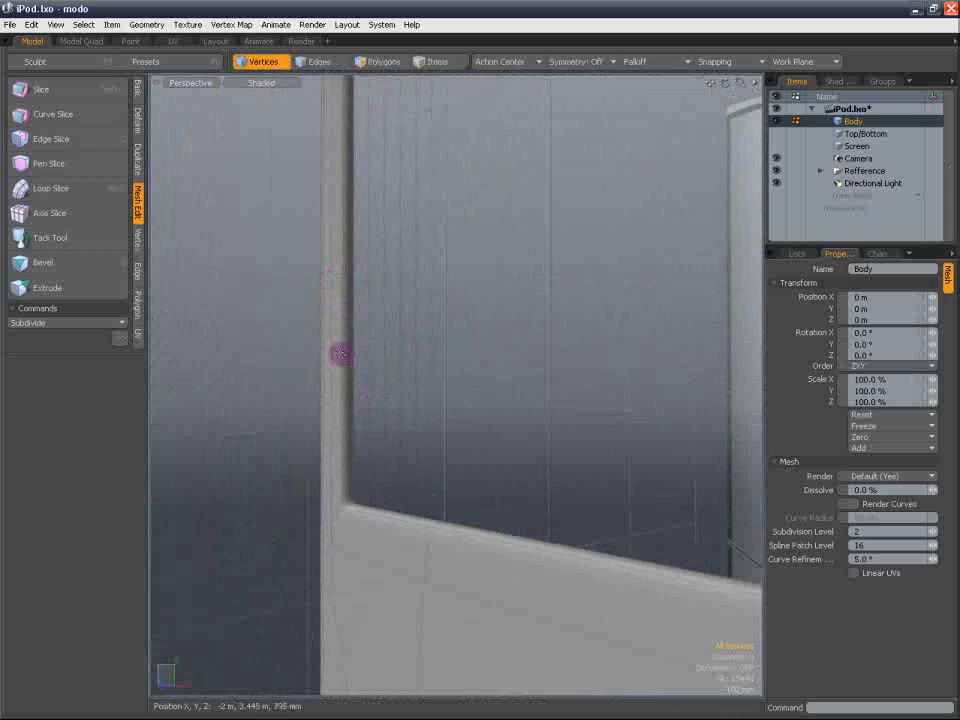
alt+shift+drag(341, 354, 332, 408)
scroll(385, 388, down, 2)
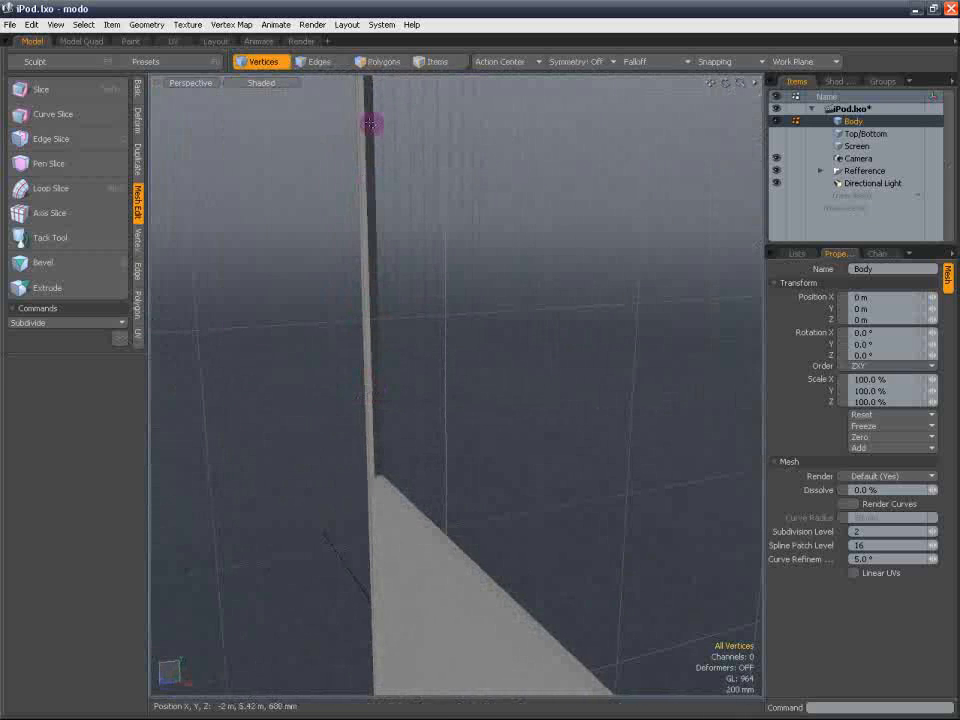
alt+drag(325, 208, 459, 431)
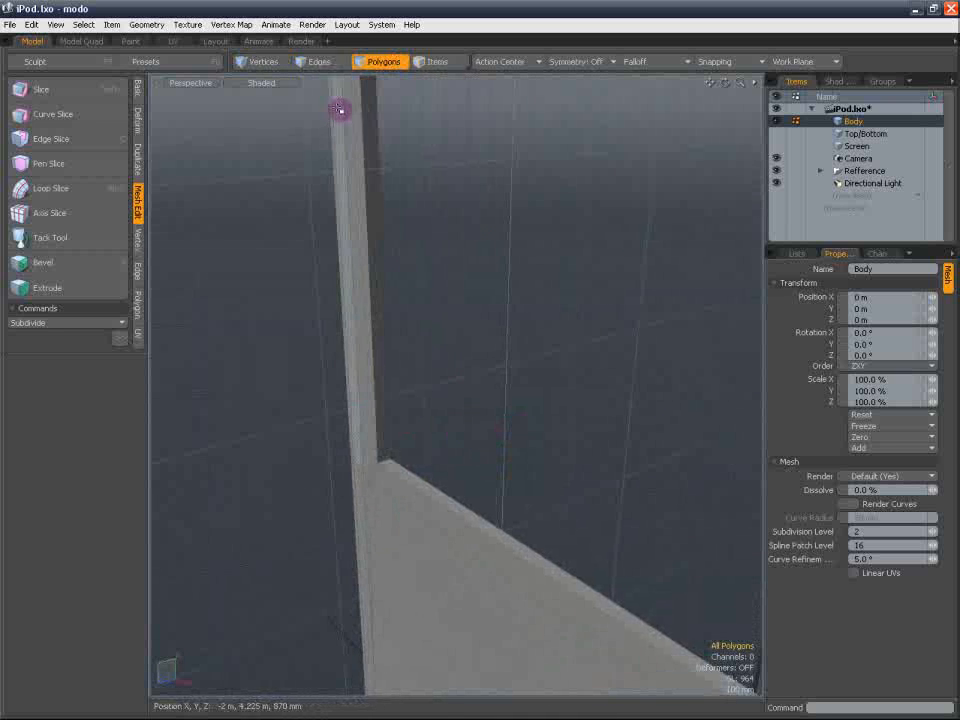
click(326, 63)
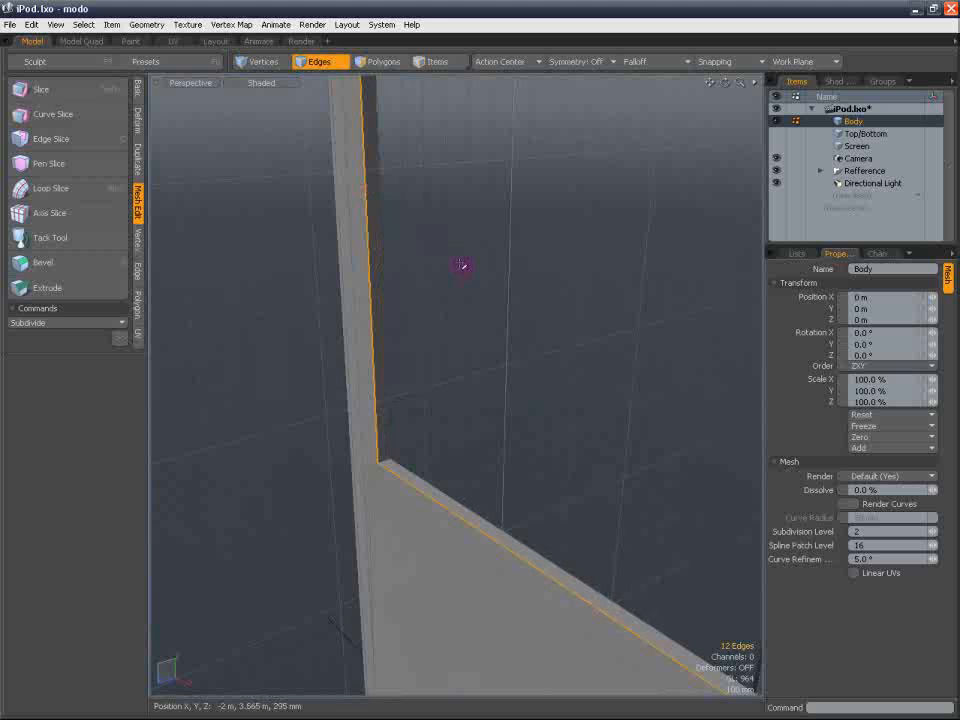
key(Tab)
click(578, 366)
alt+drag(453, 310, 414, 373)
Loop-slice the inner wall polygons of the screen opening with a single Free-mode slice at 98% and clear the selection
click(380, 62)
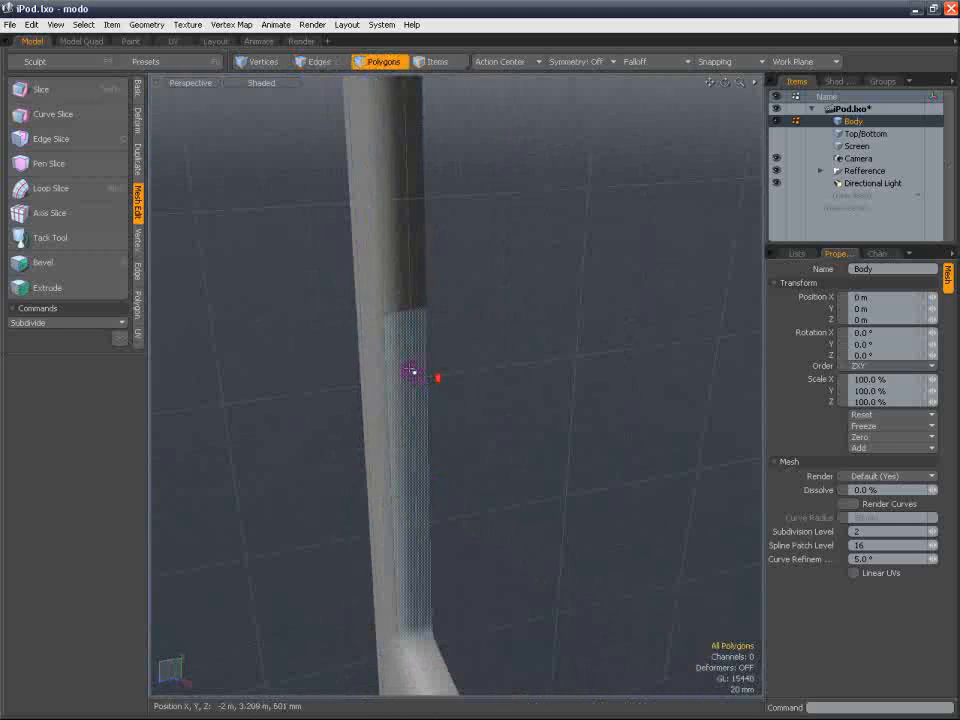
click(411, 296)
key(alt+c)
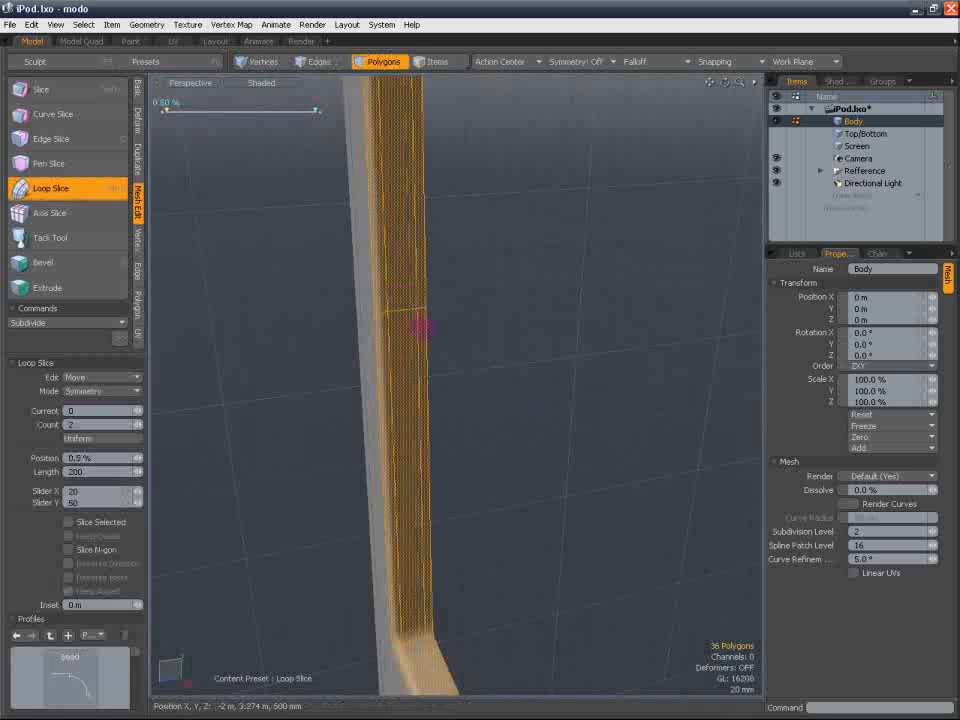
click(132, 426)
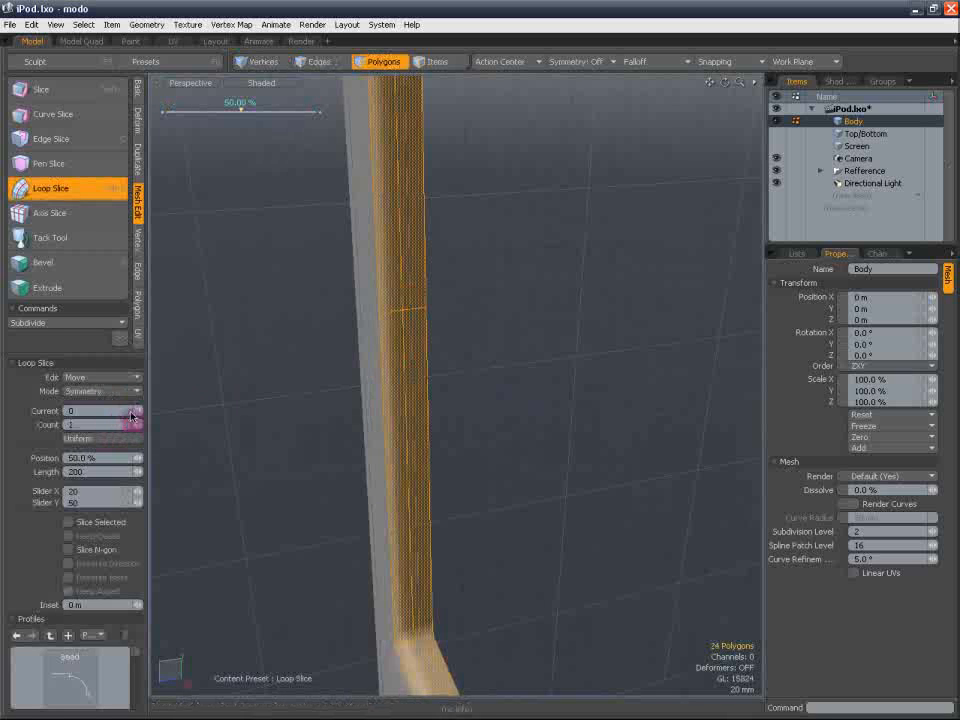
click(130, 391)
click(126, 376)
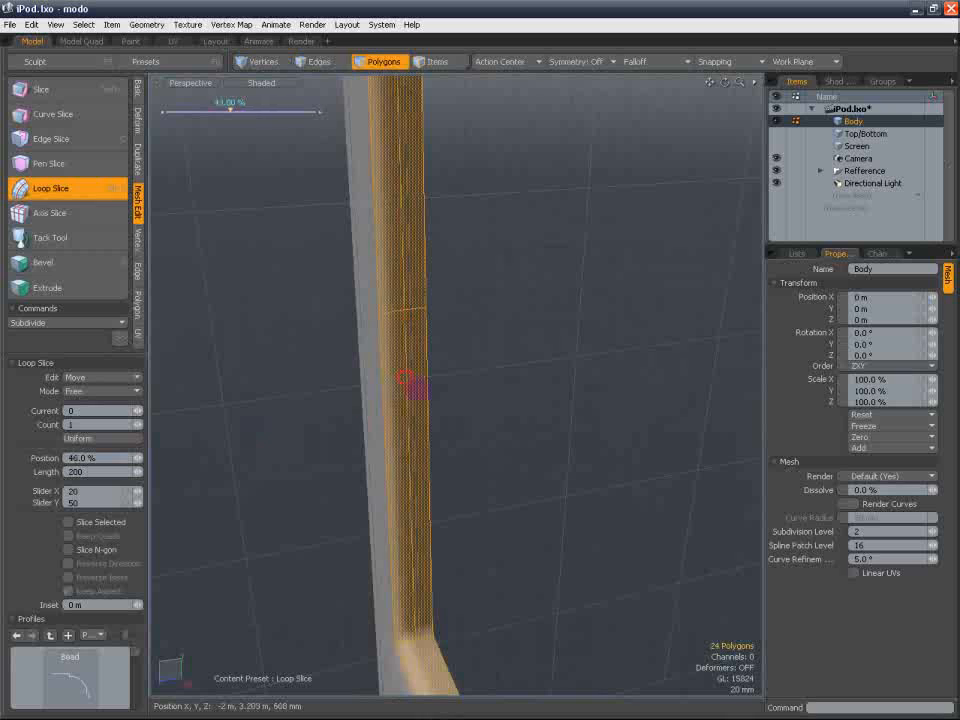
drag(215, 110, 315, 110)
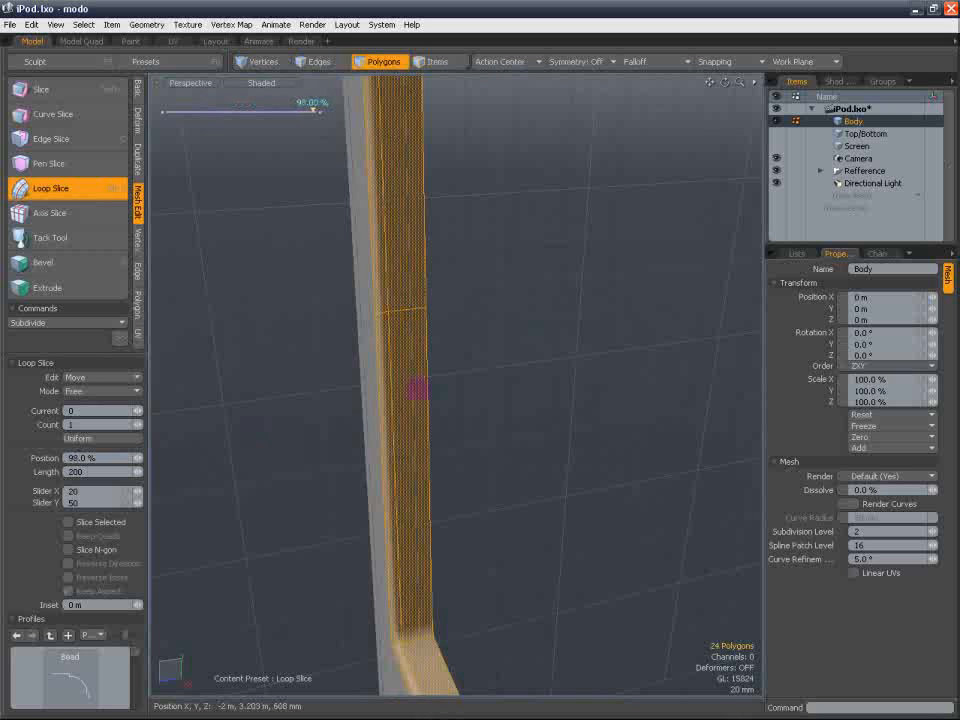
click(360, 67)
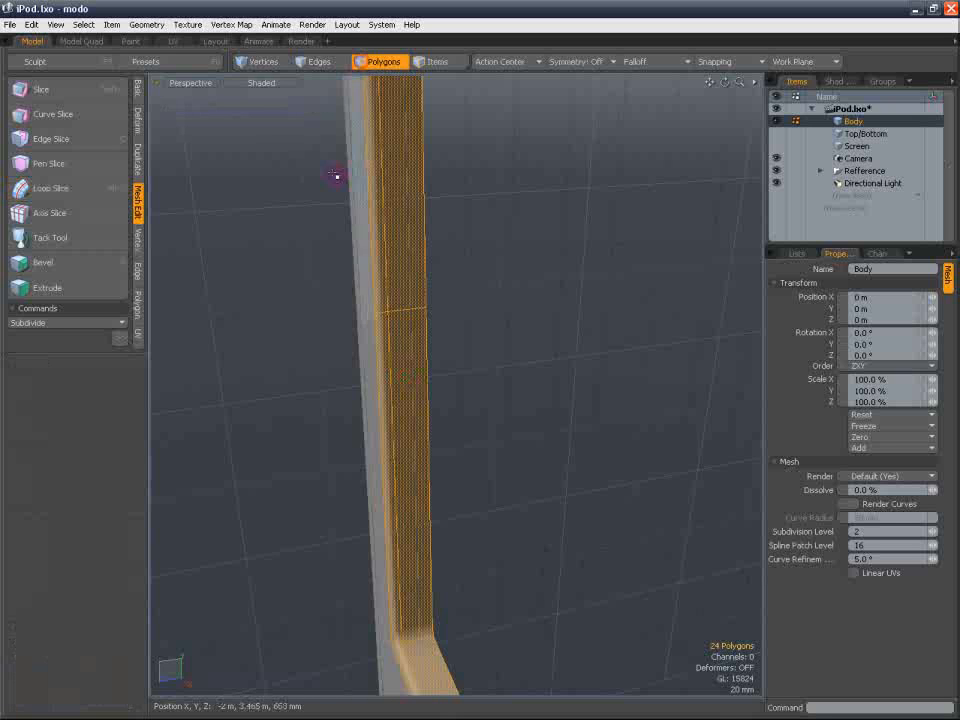
click(227, 298)
Loop-slice the ring of front-face polygons framing the screen opening with one slice at 90% and clear the selection
alt+drag(229, 418, 390, 336)
scroll(376, 400, down, 2)
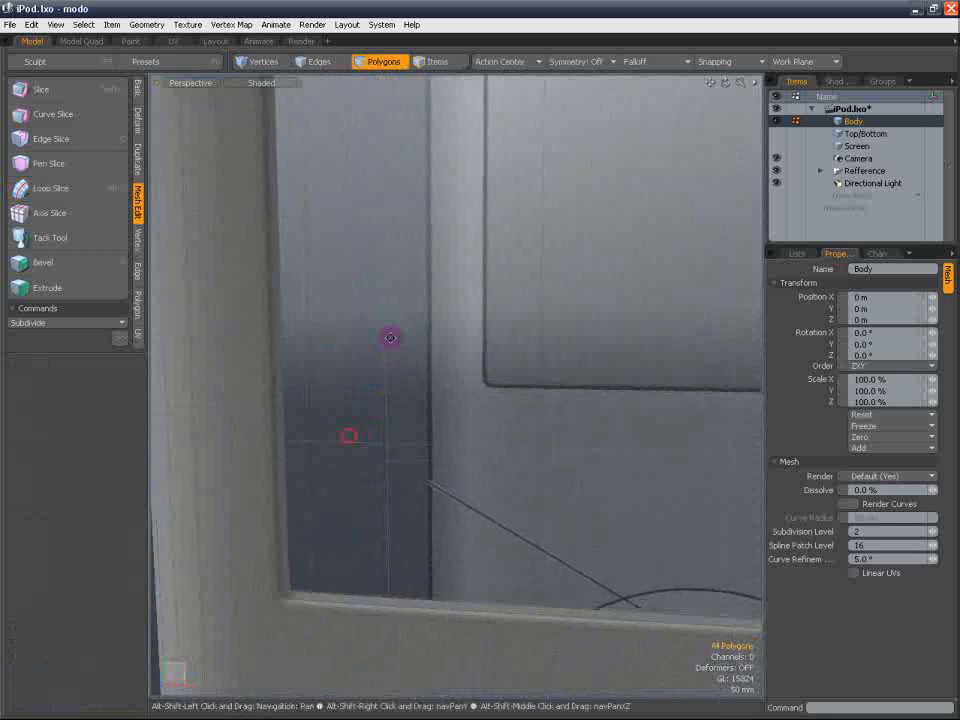
mouse_move(340, 500)
alt+mouse_down()
mouse_move(306, 527)
mouse_move(339, 516)
alt+mouse_up()
scroll(340, 512, down, 2)
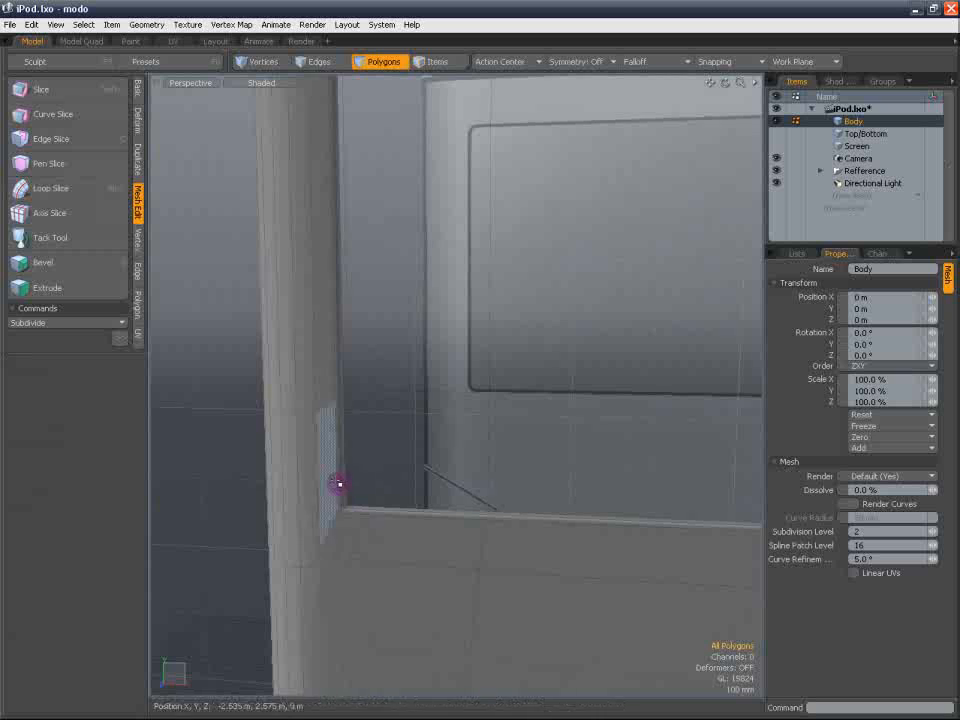
scroll(339, 484, up, 2)
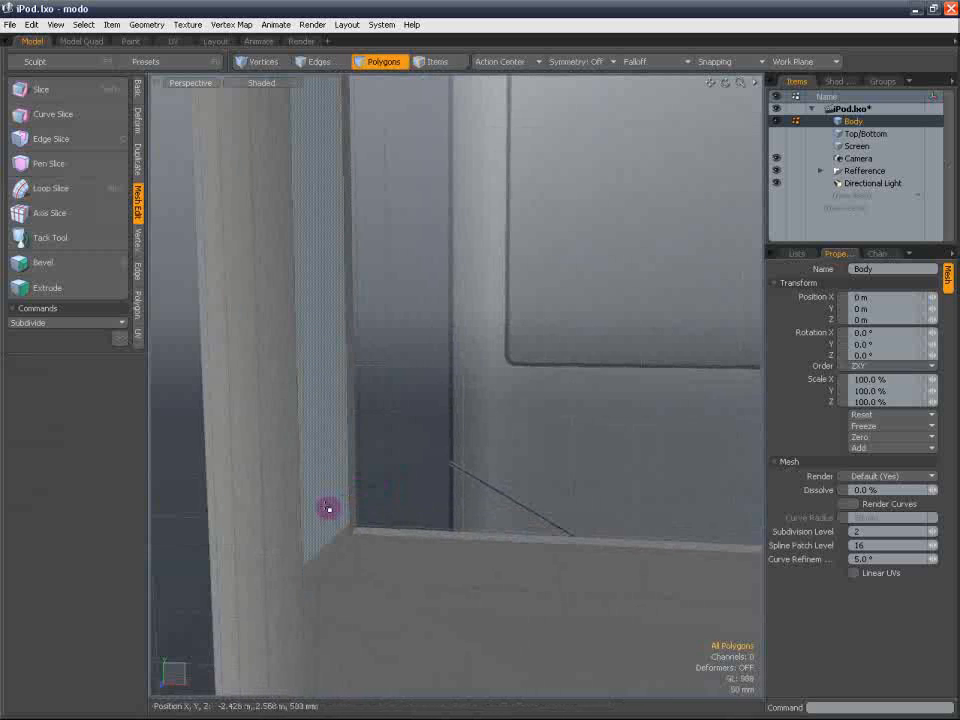
drag(324, 518, 373, 572)
key(l)
key(alt+c)
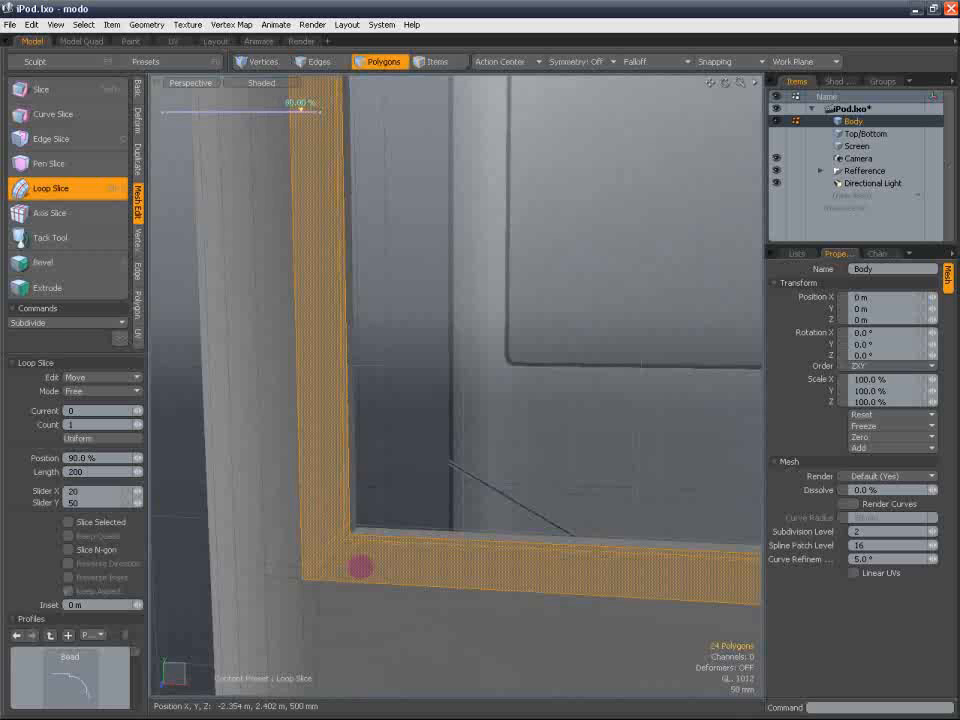
key(space)
click(384, 500)
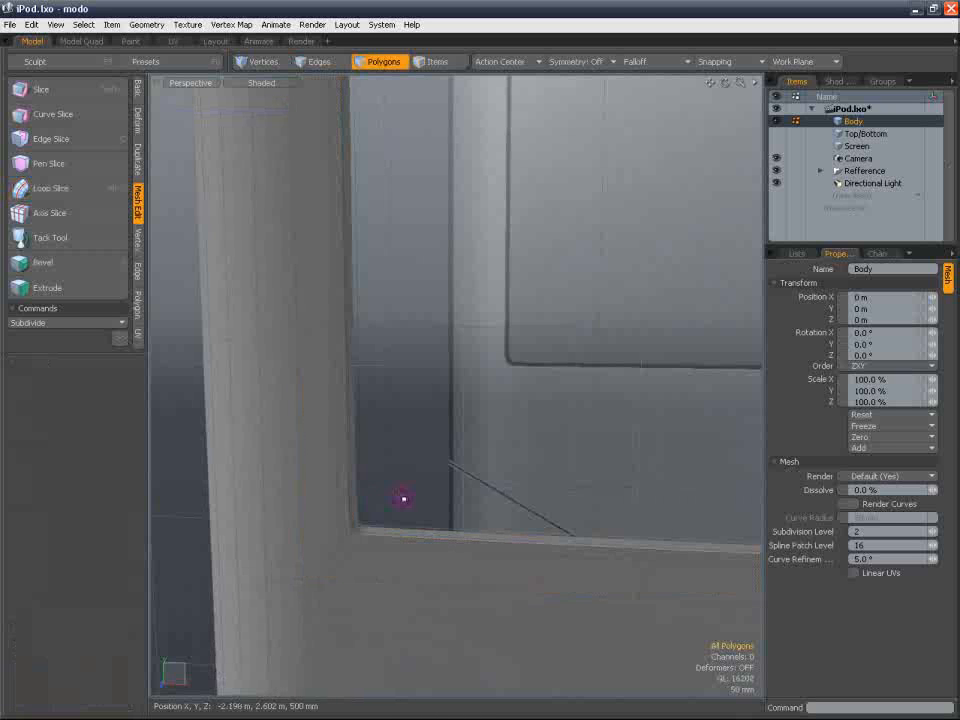
Loop-slice the body's side polygons at screen-opening height with two Uniform slices and clear the selection
alt+drag(403, 497, 450, 381)
key(alt+c)
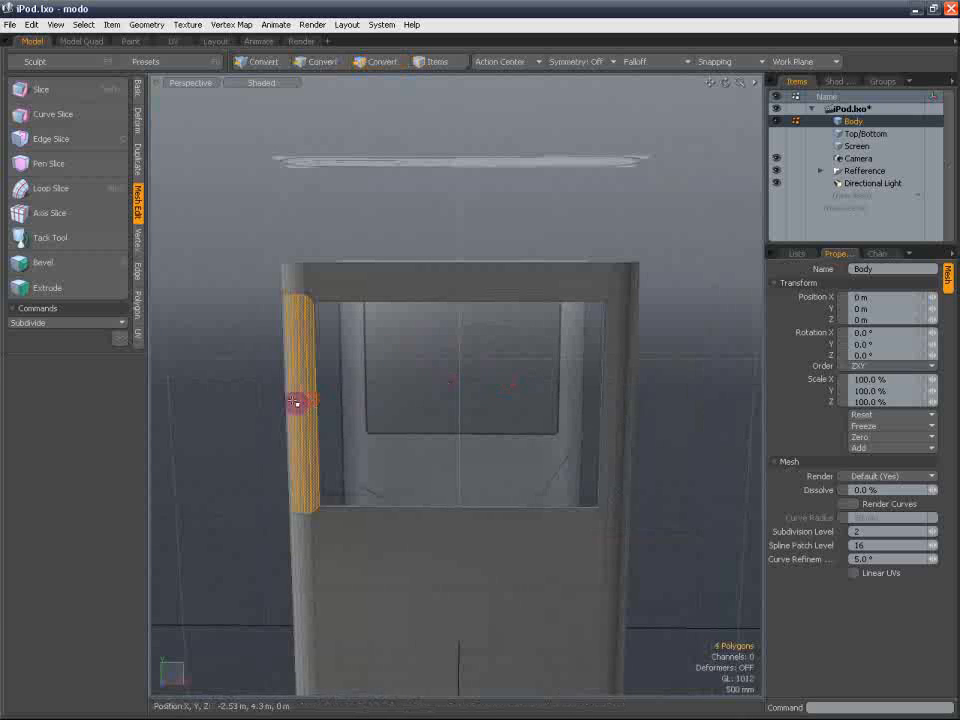
click(305, 403)
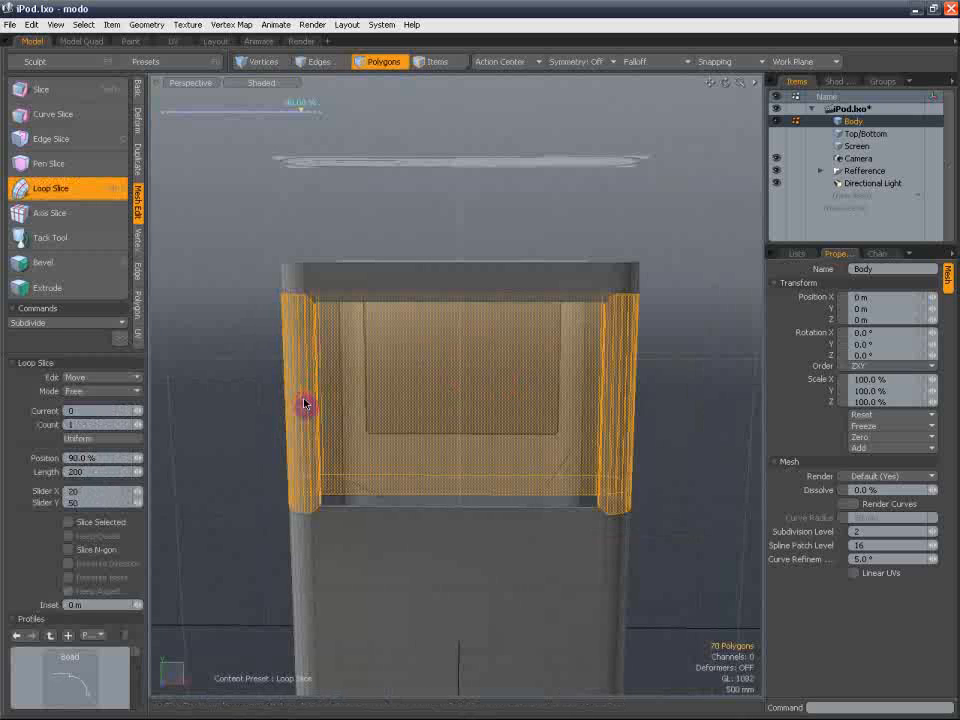
click(137, 393)
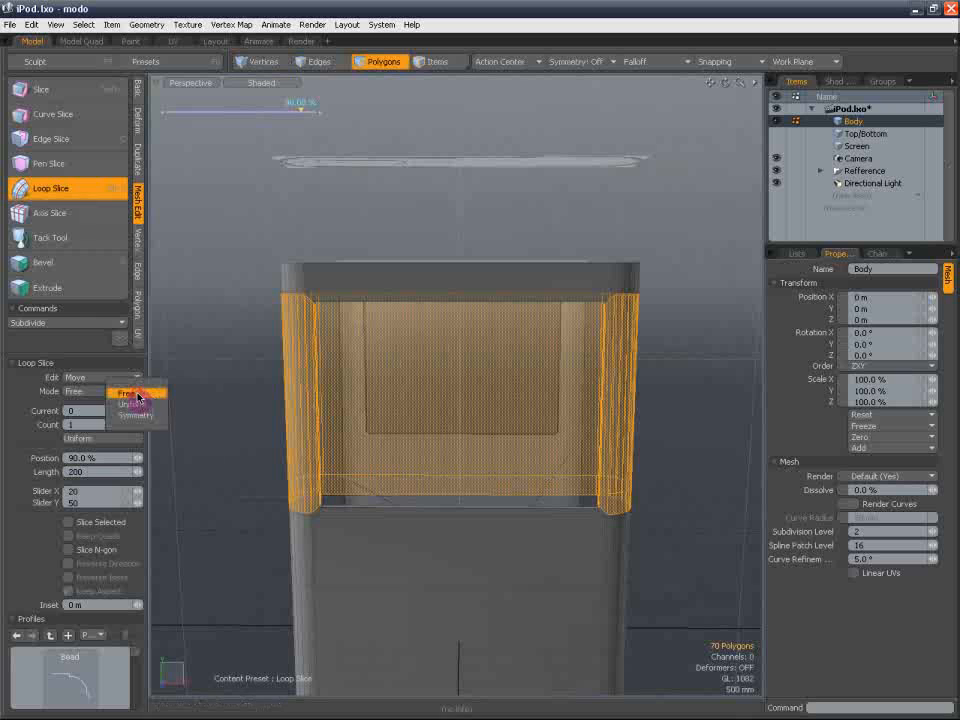
click(137, 405)
key(space)
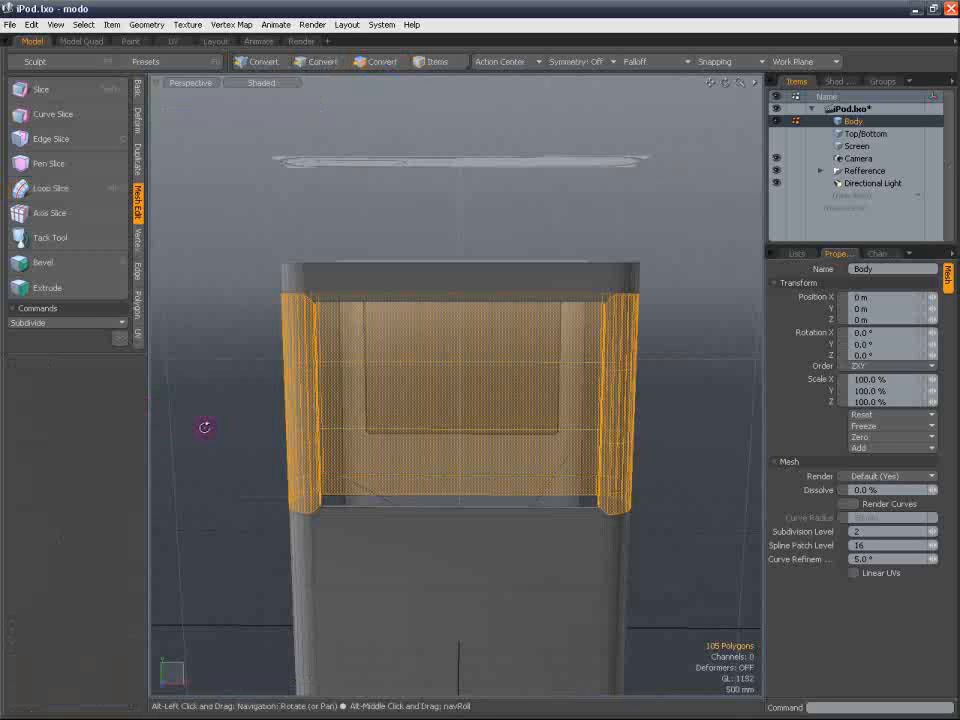
click(209, 430)
Loop-slice the front polygon strip above the screen opening with two Uniform slices and clear the selection
mouse_move(224, 430)
alt+mouse_down()
mouse_move(231, 362)
mouse_move(259, 409)
mouse_move(230, 417)
alt+mouse_up()
click(459, 286)
key(alt+c)
click(459, 301)
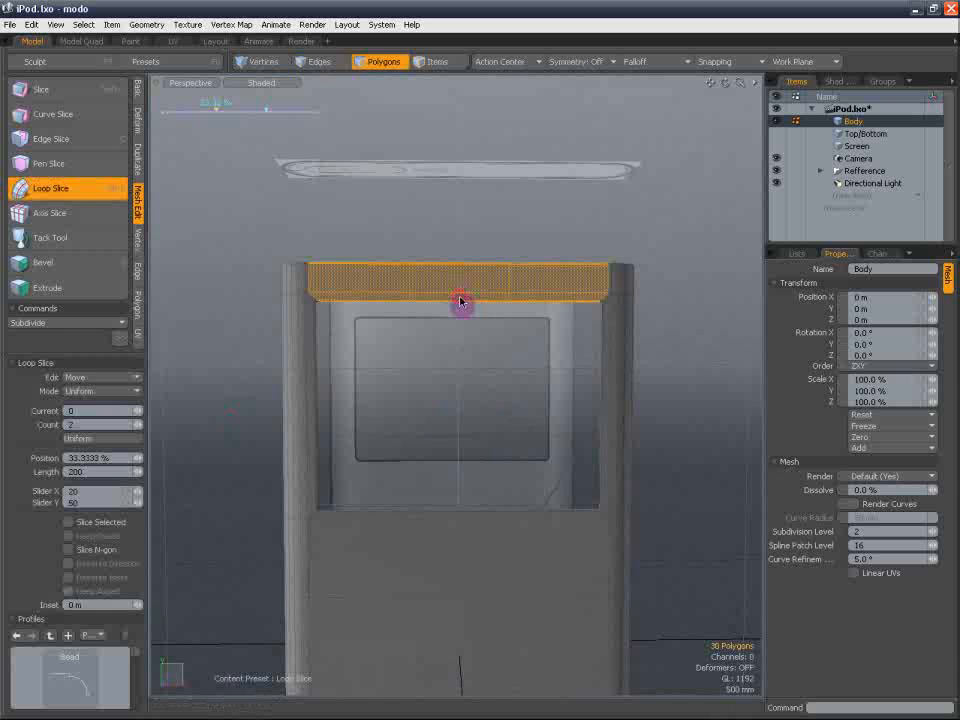
key(alt+c)
click(464, 380)
Examine the whole body and the reference planes from the front, sides and above
alt+drag(464, 380, 416, 310)
alt+shift+drag(416, 394, 560, 330)
scroll(416, 305, down, 3)
alt+shift+drag(440, 246, 469, 330)
alt+drag(398, 296, 612, 309)
alt+drag(476, 339, 385, 317)
alt+shift+drag(433, 352, 455, 376)
alt+drag(440, 308, 433, 349)
alt+shift+drag(447, 301, 448, 321)
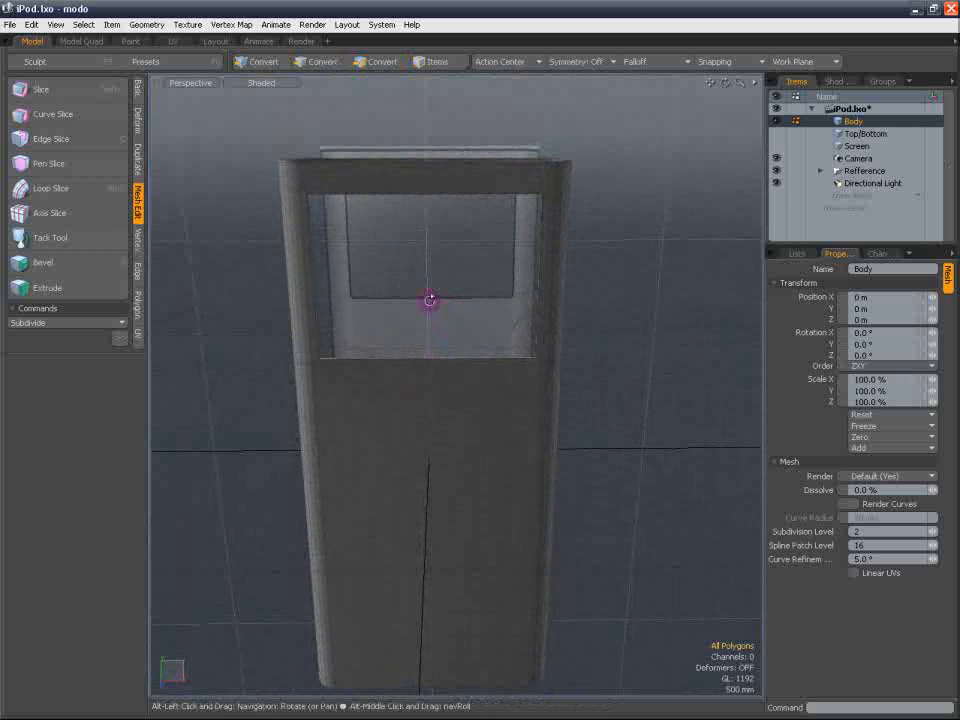
alt+drag(429, 300, 505, 297)
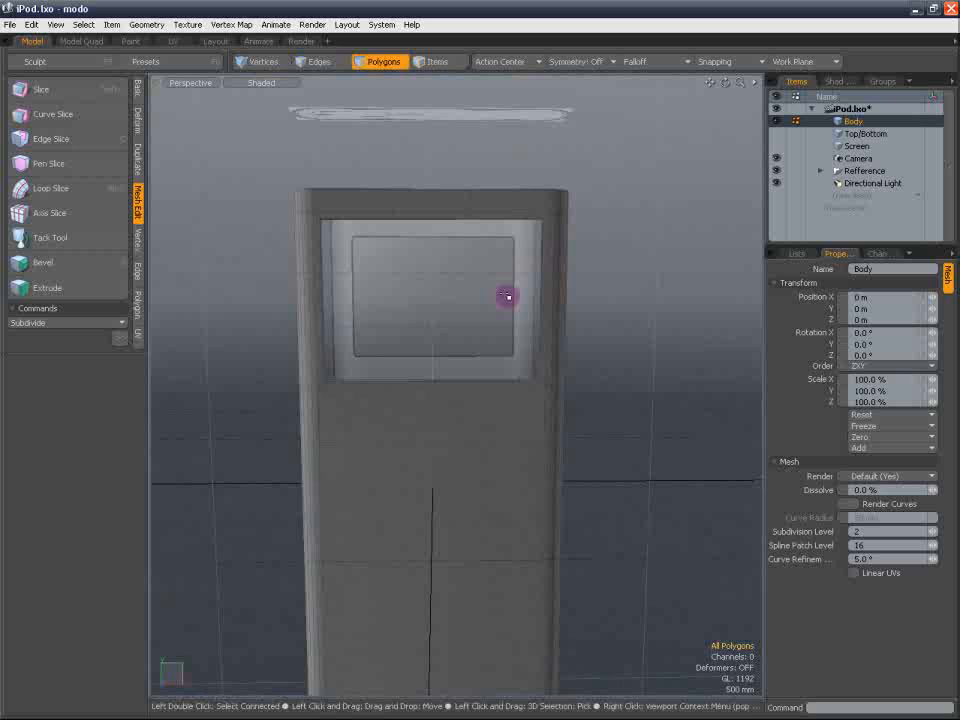
alt+drag(512, 452, 540, 535)
scroll(512, 399, up, 5)
scroll(512, 401, down, 3)
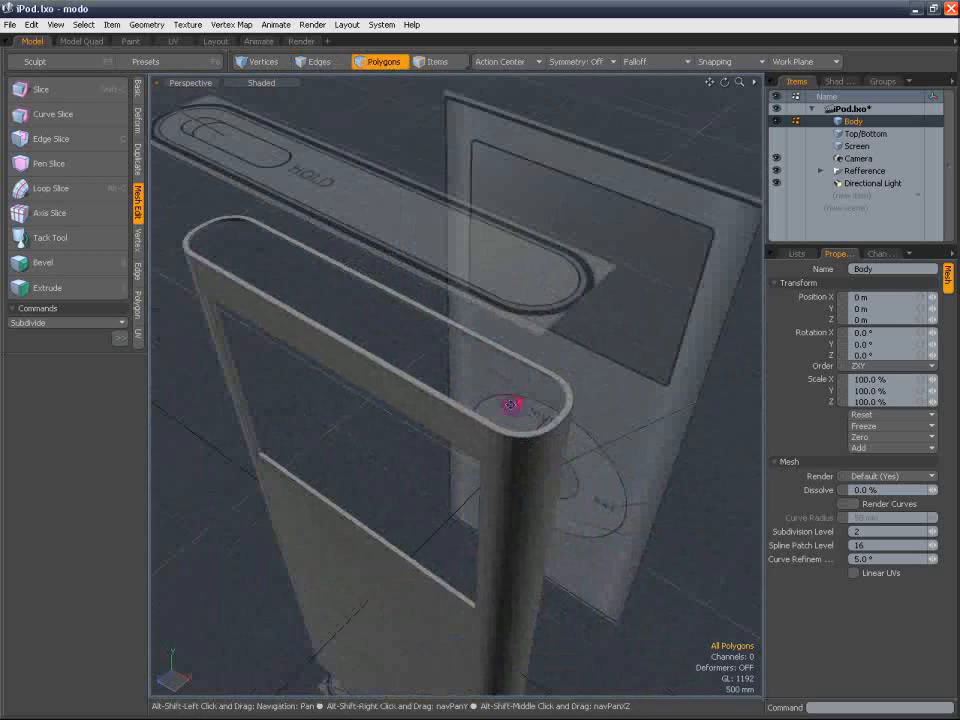
Save the scene
alt+shift+drag(512, 403, 529, 426)
click(9, 24)
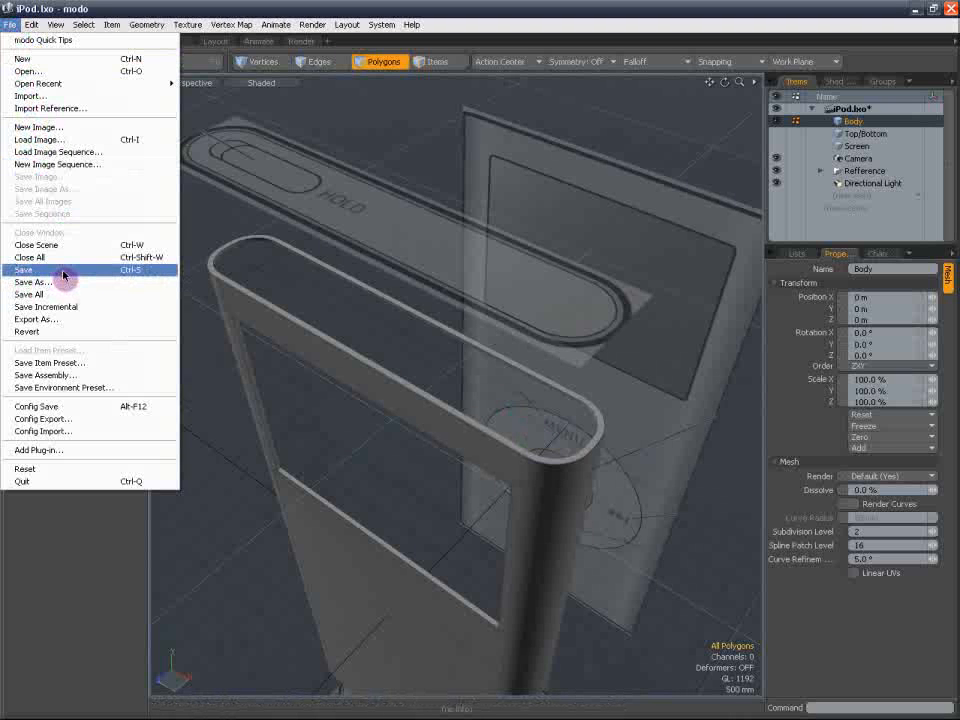
click(62, 273)
Set the viewport to the Front view with Wireframe shading to show the body over the front reference
alt+drag(456, 388, 531, 294)
alt+drag(495, 300, 521, 336)
alt+shift+drag(521, 336, 371, 171)
scroll(529, 276, down, 4)
click(192, 83)
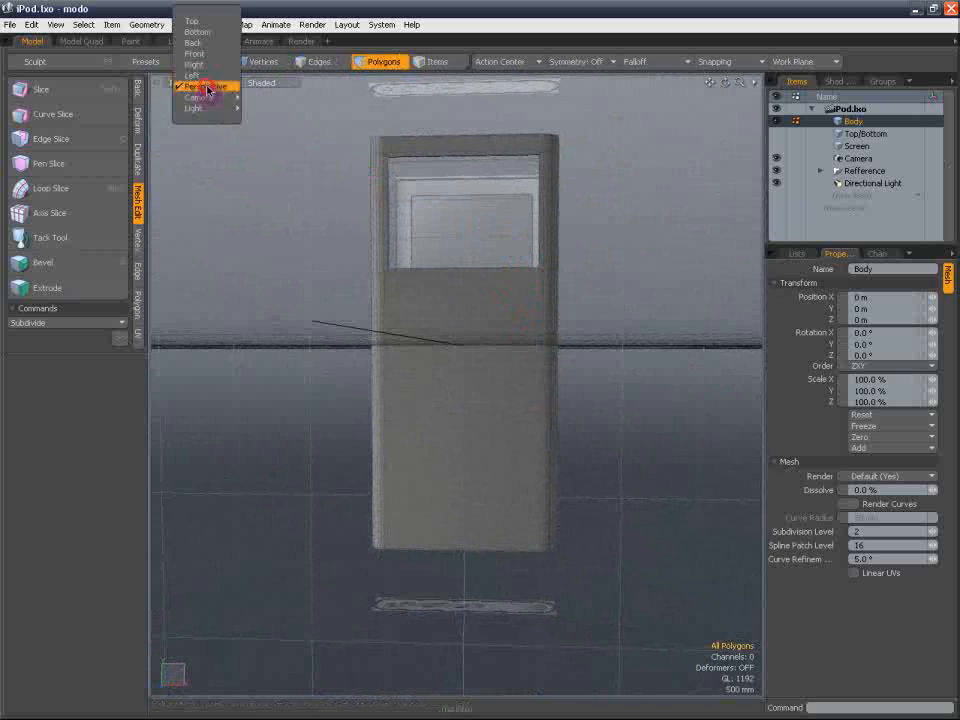
click(218, 53)
click(280, 83)
click(281, 80)
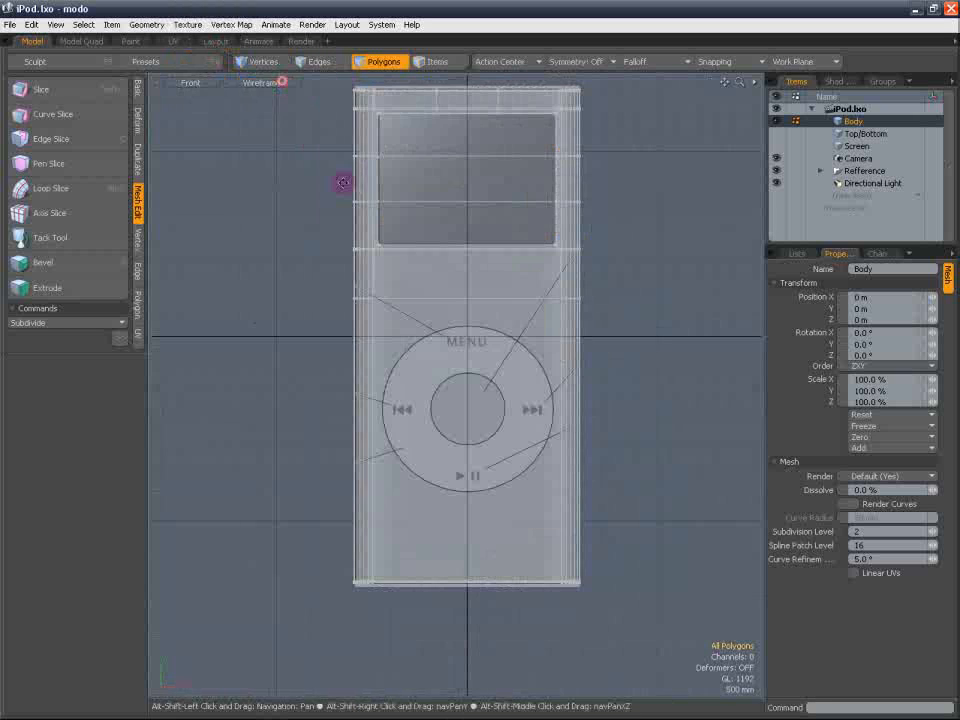
Add a new mesh item and place it directly below Screen in the item list
alt+shift+drag(350, 199, 310, 216)
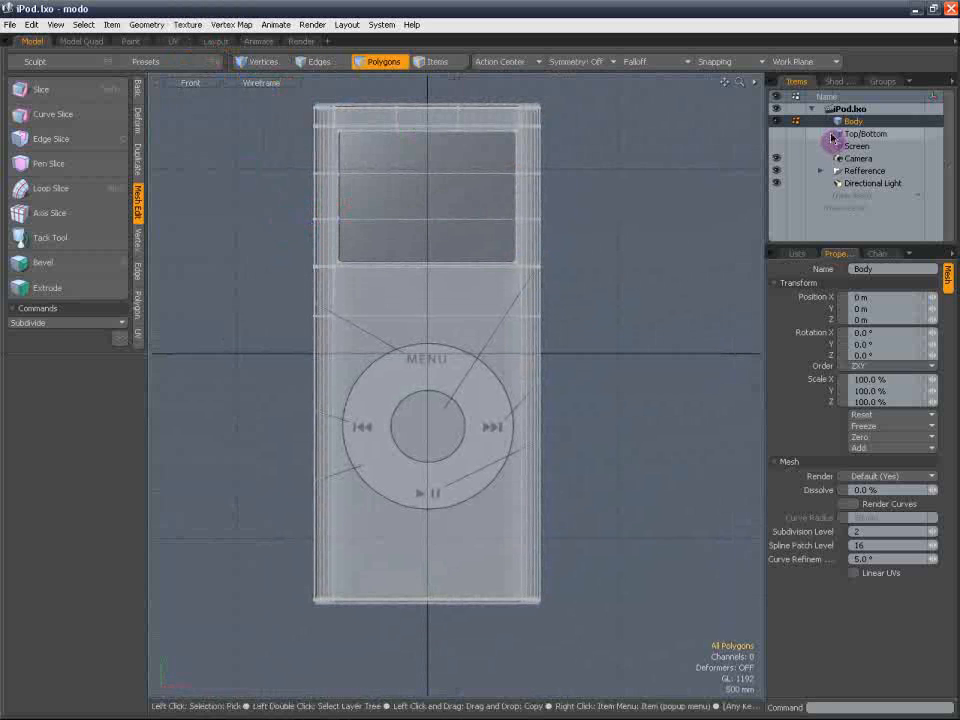
click(887, 198)
drag(881, 186, 876, 156)
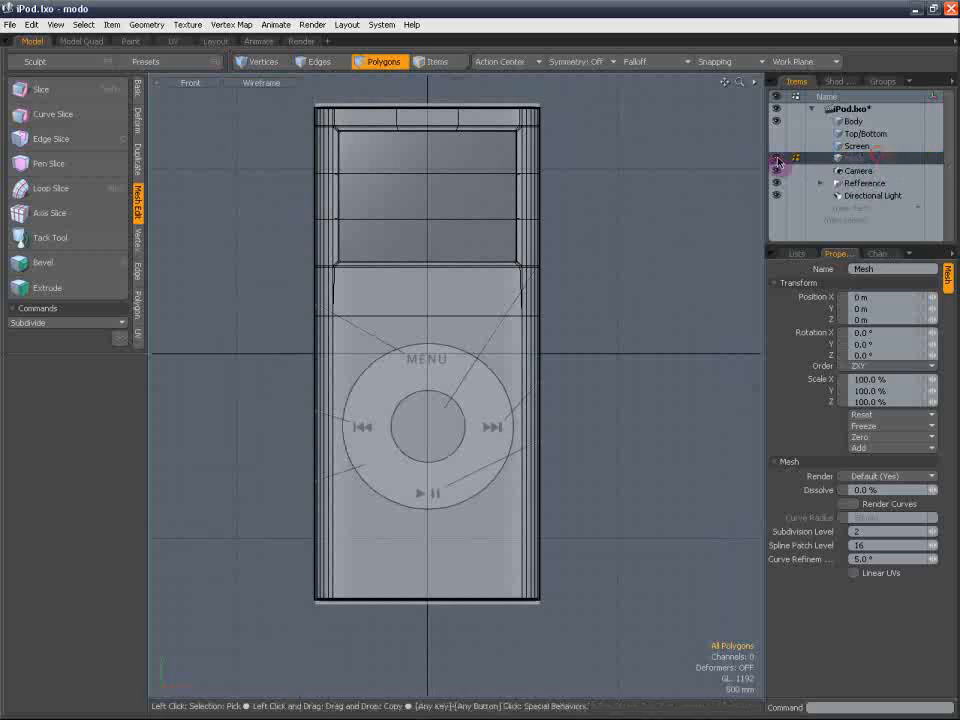
Create a unit cylinder primitive at the origin in the new mesh item
click(139, 88)
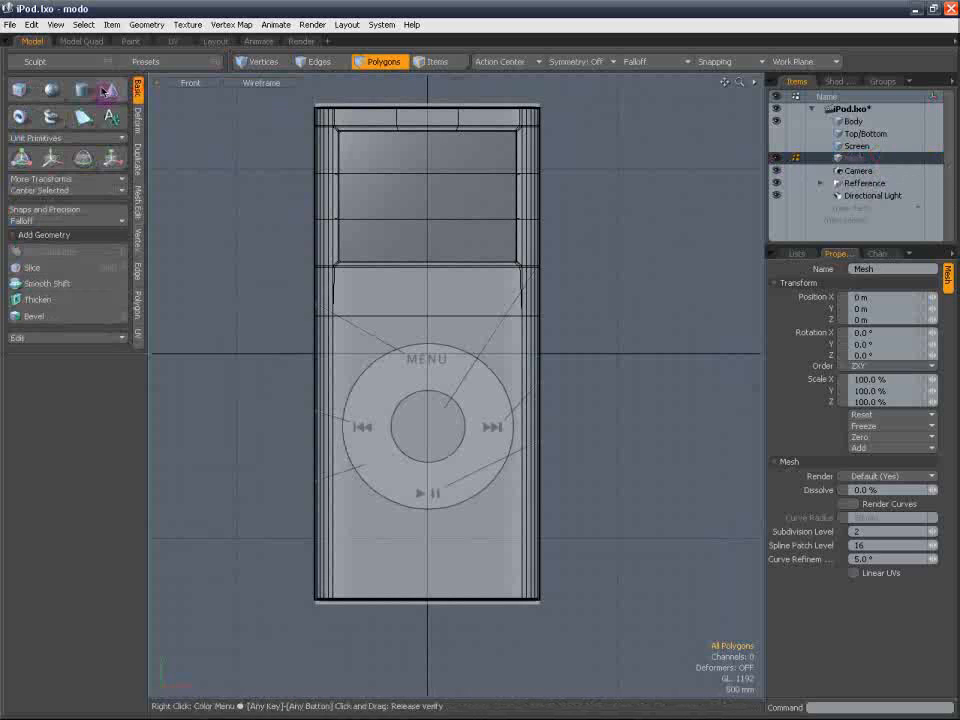
click(85, 92)
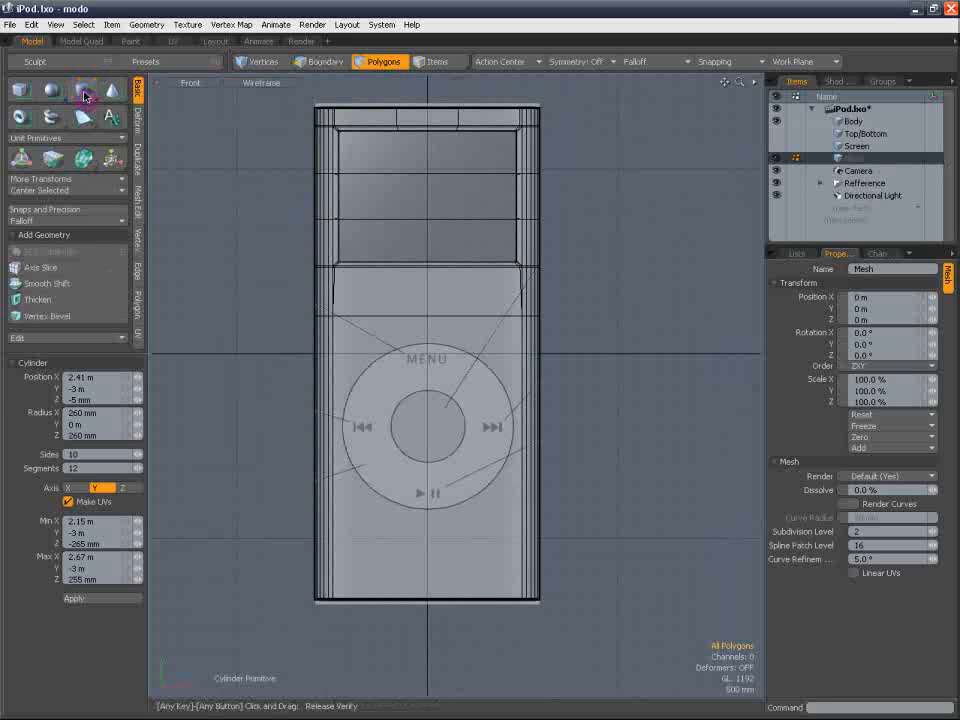
key(ctrl)
ctrl+click(86, 96)
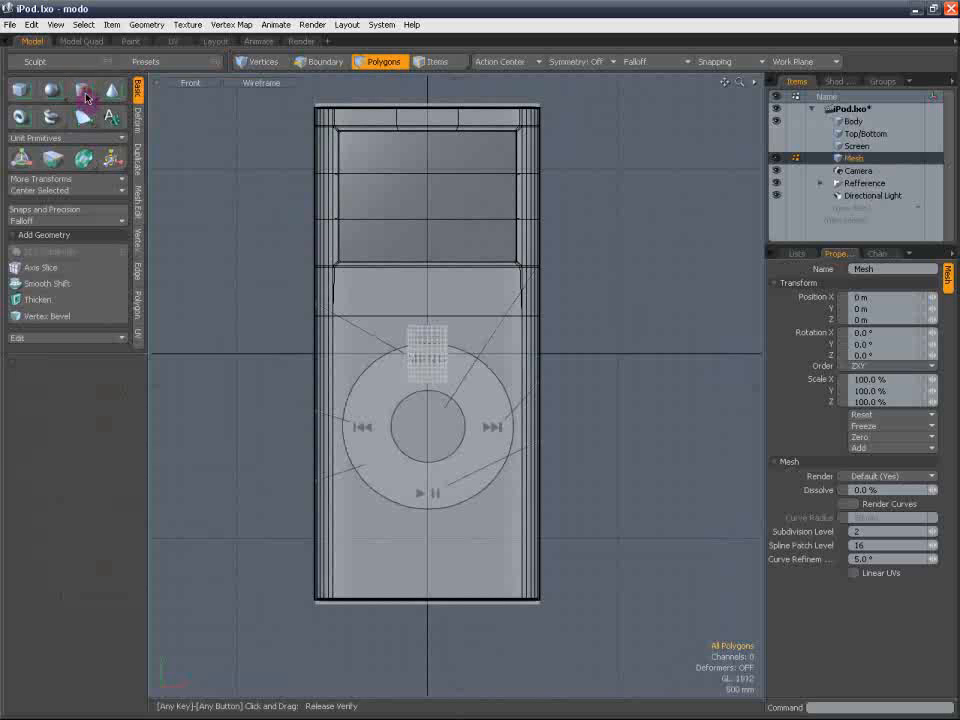
Delete the cylinder's horizontal edge loops between its two caps and set the viewport shading to Shaded
click(332, 62)
alt+shift+drag(448, 298, 440, 274)
scroll(410, 285, up, 6)
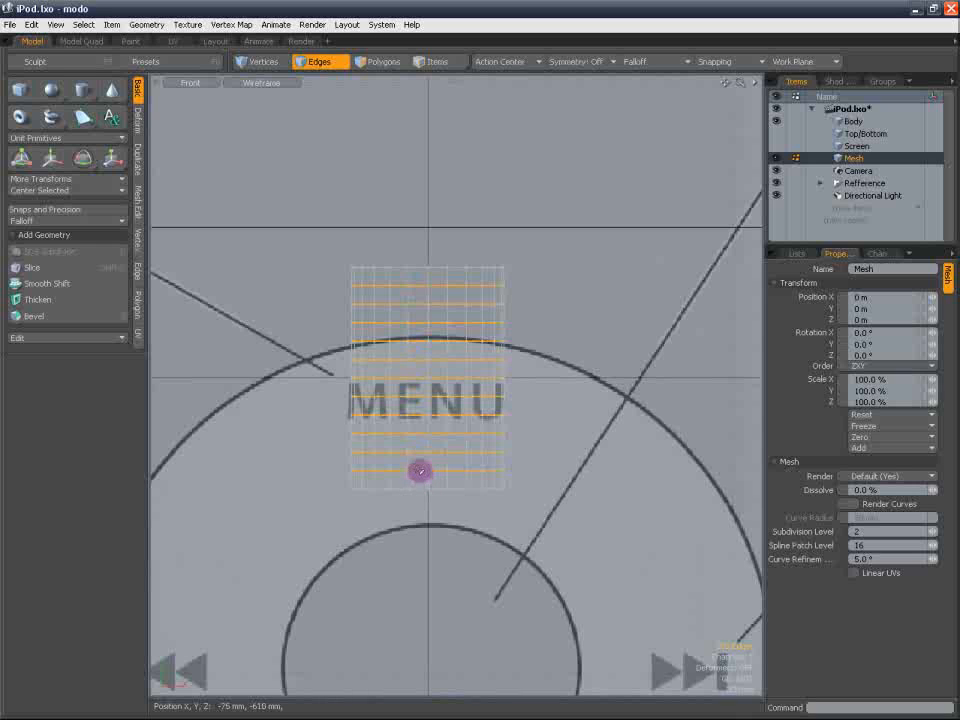
key(Delete)
click(380, 62)
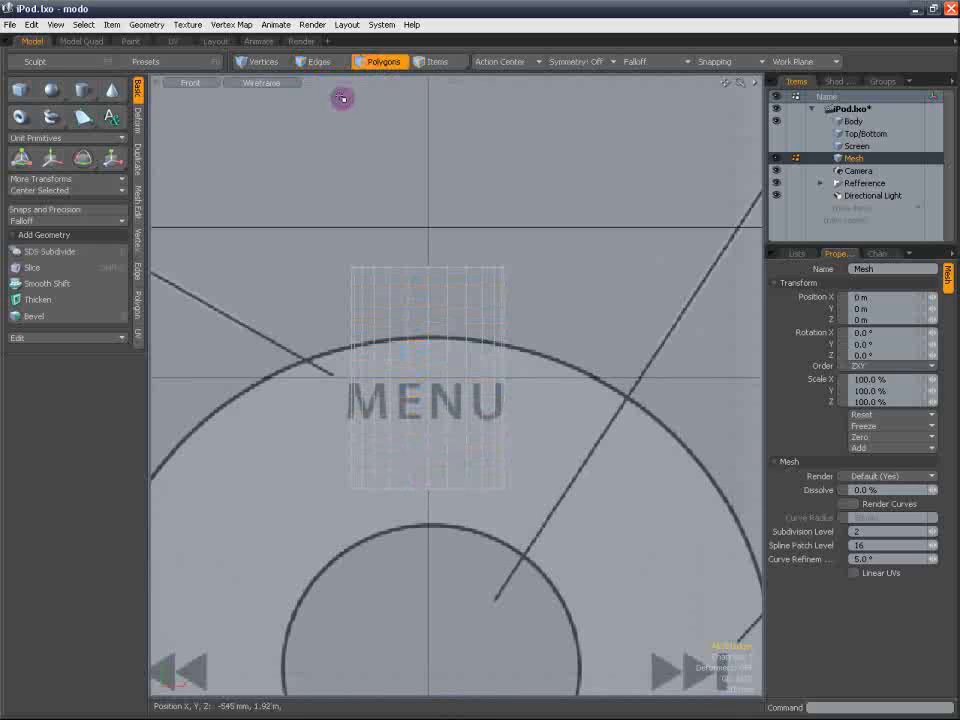
click(262, 83)
click(292, 120)
Rotate the cylinder 90° about the X axis
key(e)
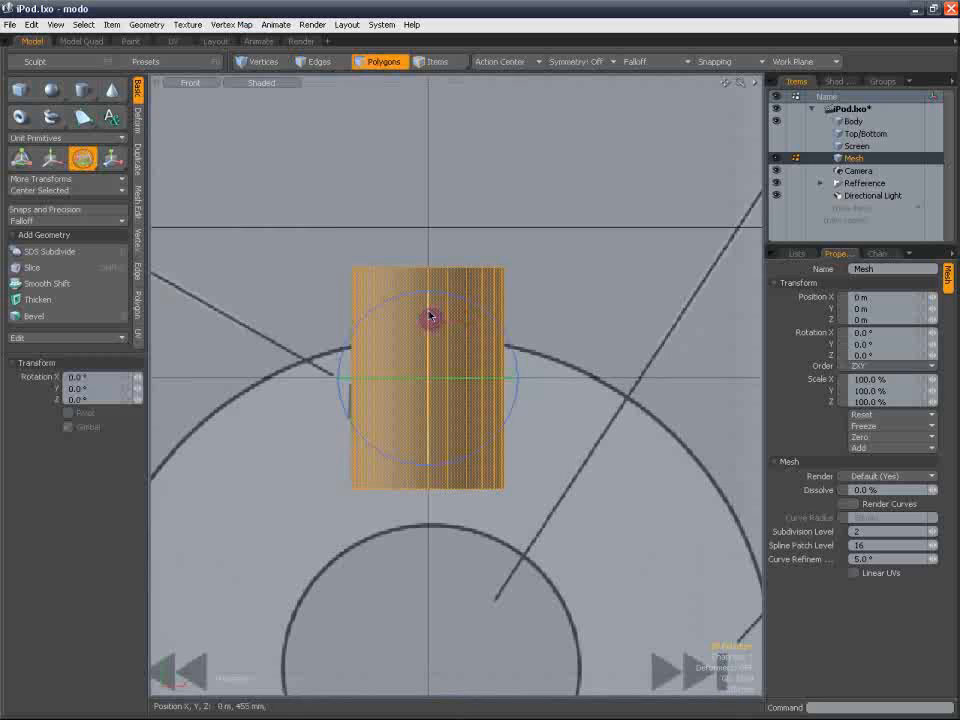
drag(431, 318, 426, 380)
click(88, 377)
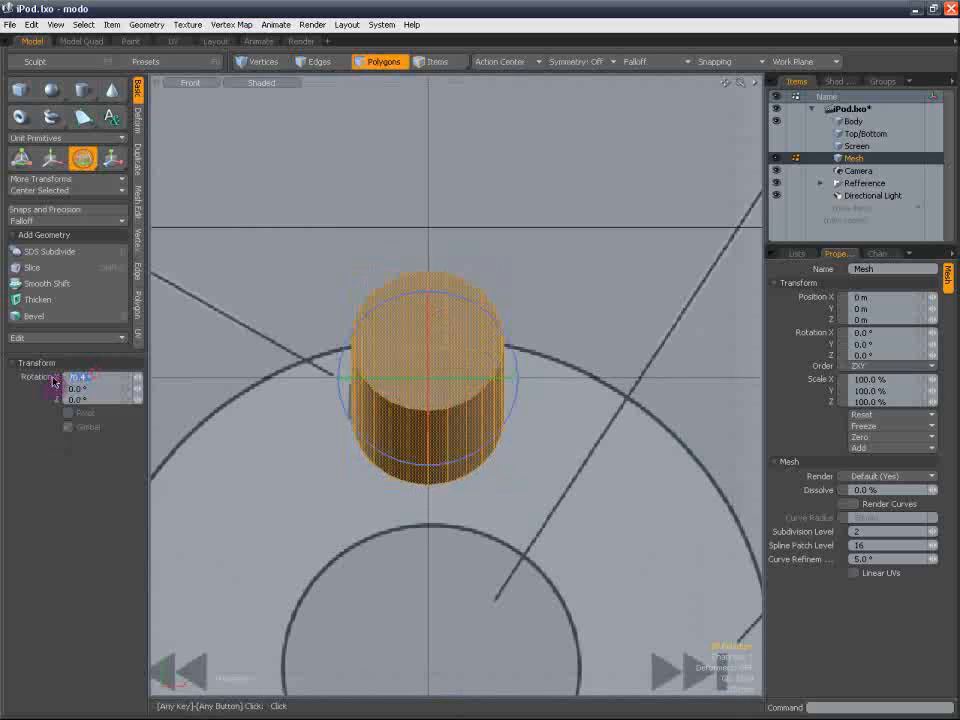
text(90.)
key(Return)
Rotate the cylinder -90° about the X axis to stand it upright again
key(e)
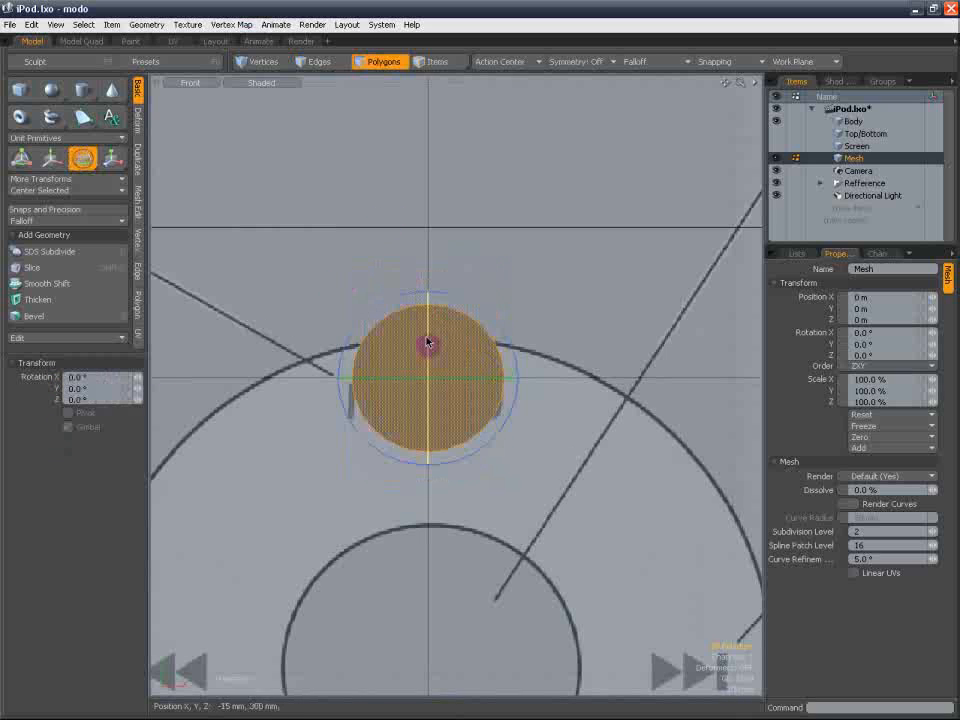
drag(428, 342, 434, 351)
drag(99, 377, 29, 385)
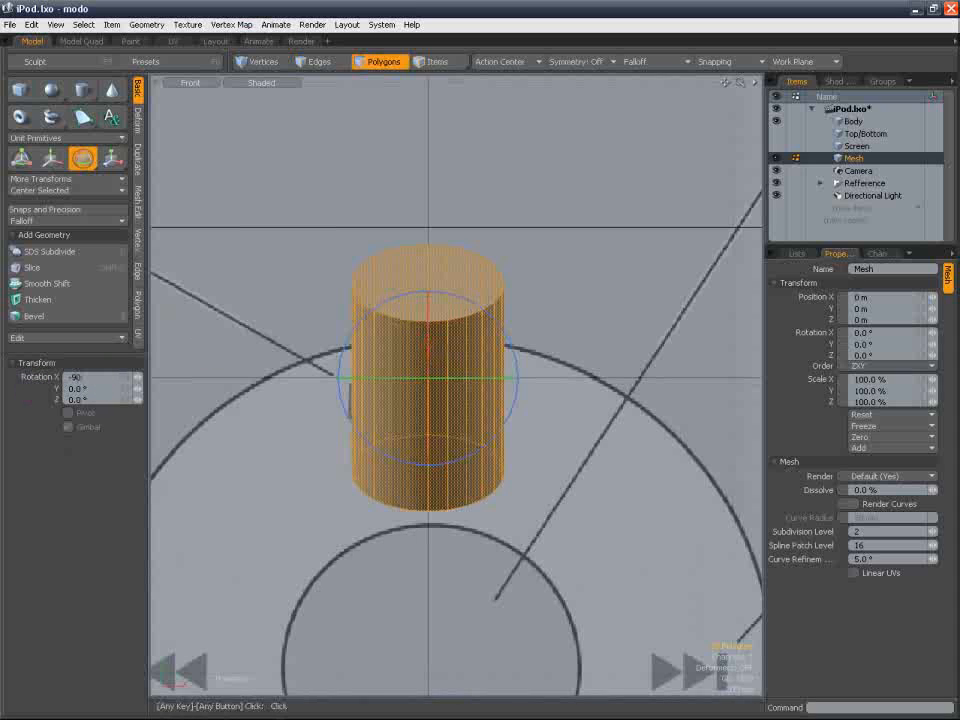
key(Return)
click(384, 64)
double_click(425, 304)
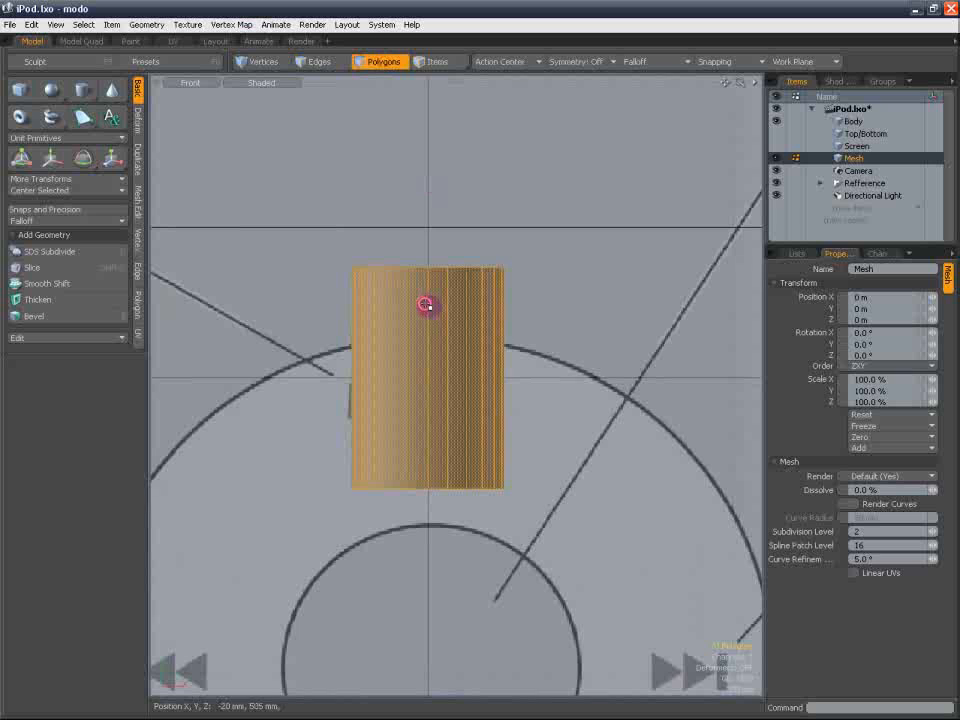
Rotate the upright cylinder about the X axis so its round cap faces the front
key(e)
ctrl+drag(429, 334, 439, 341)
click(394, 63)
alt+shift+drag(440, 267, 438, 263)
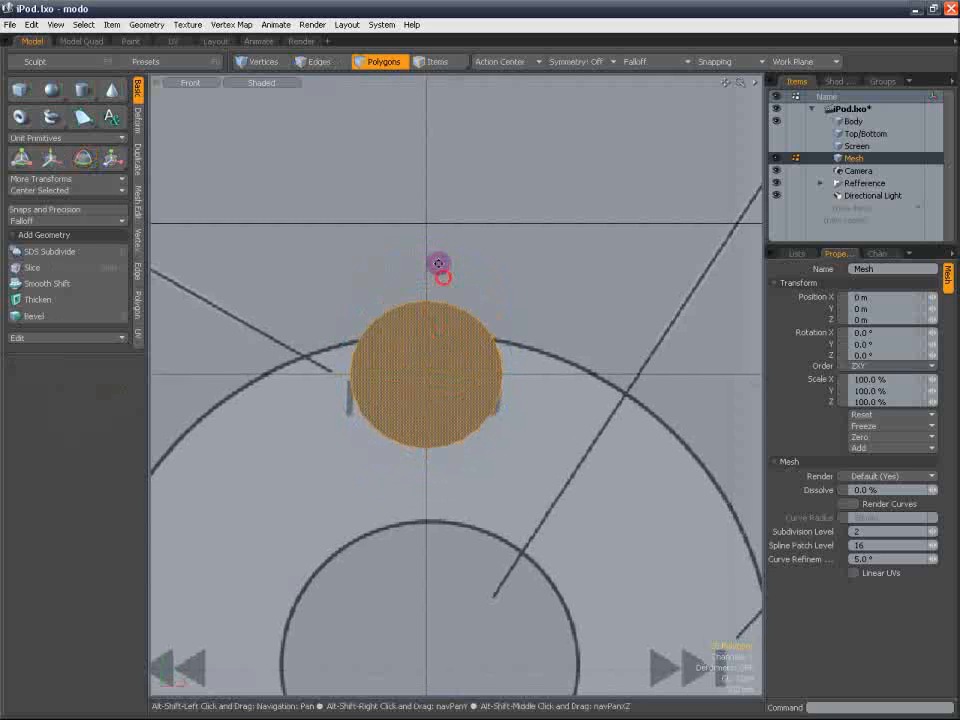
In the Perspective view, delete every cylinder polygon except the front cap and select the remaining disc
click(190, 82)
click(214, 118)
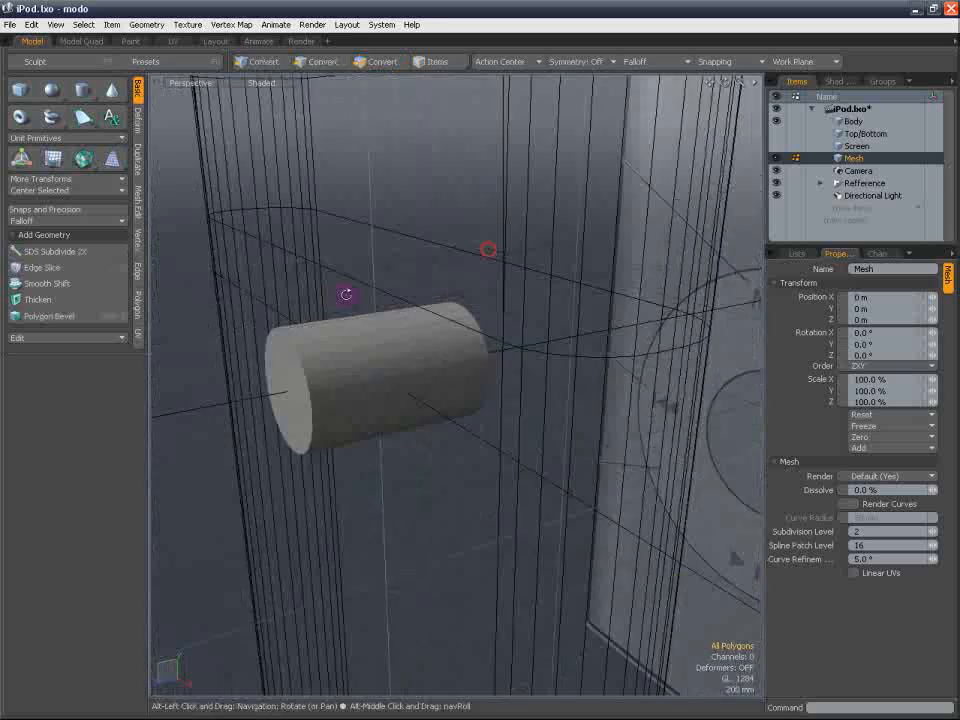
alt+drag(346, 294, 696, 347)
click(473, 369)
key(bracketright)
key(Delete)
click(405, 396)
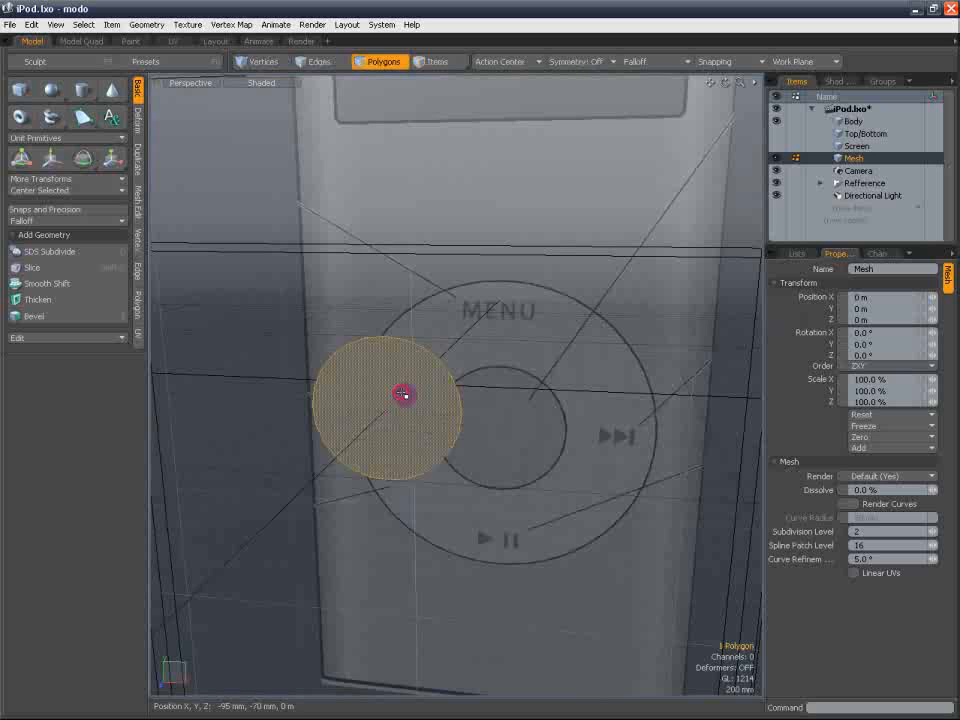
Return to the Front view and turn on Show Vertices for the viewport
click(230, 84)
click(212, 55)
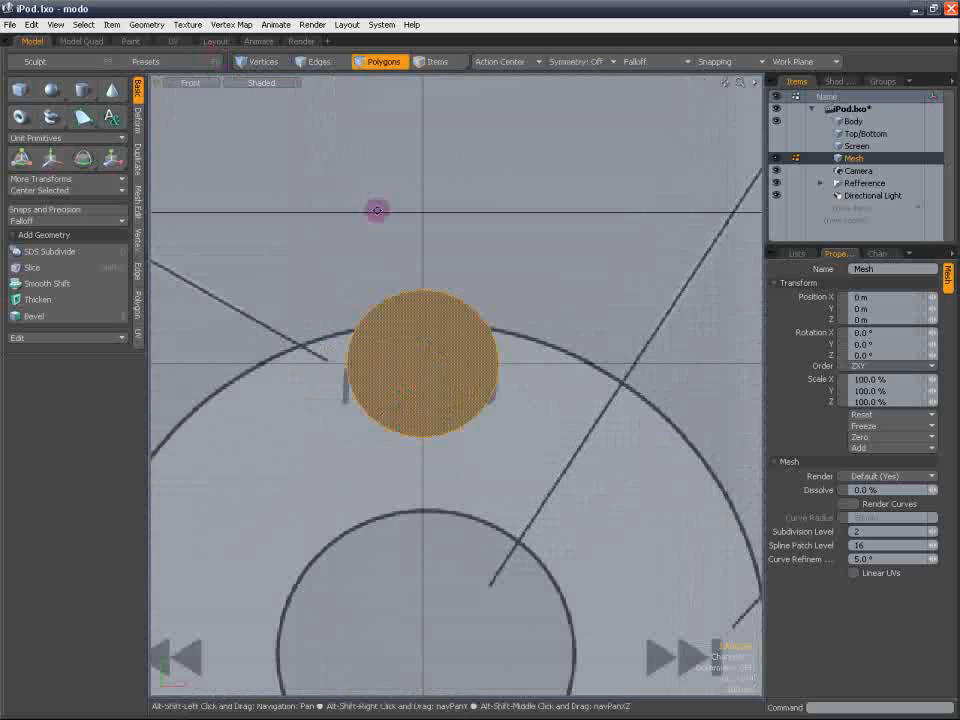
scroll(376, 210, down, 5)
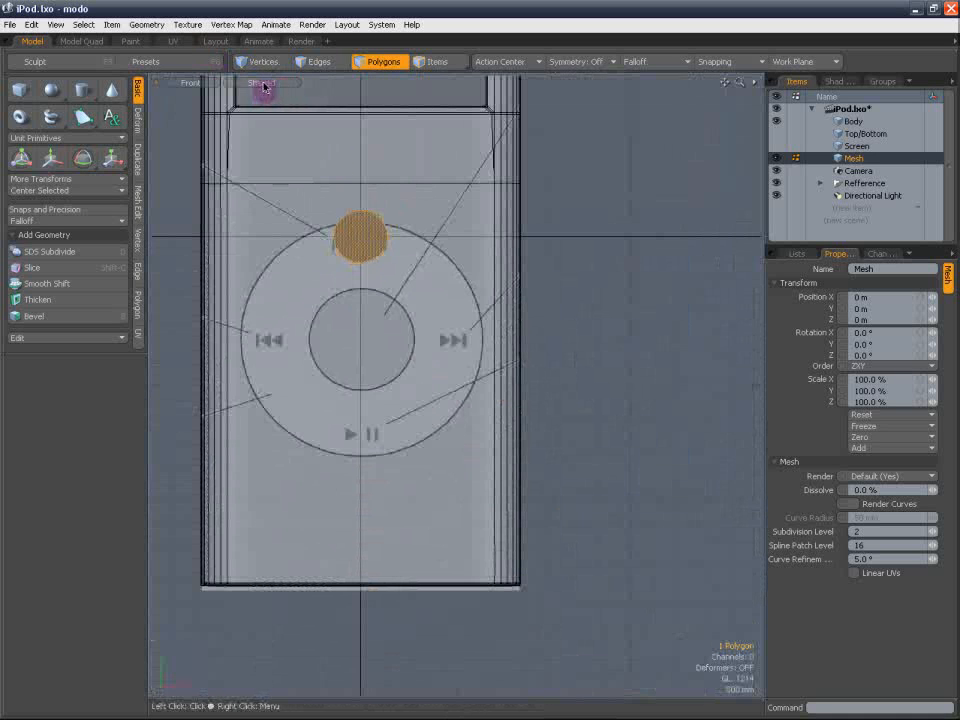
click(264, 86)
mouse_move(275, 212)
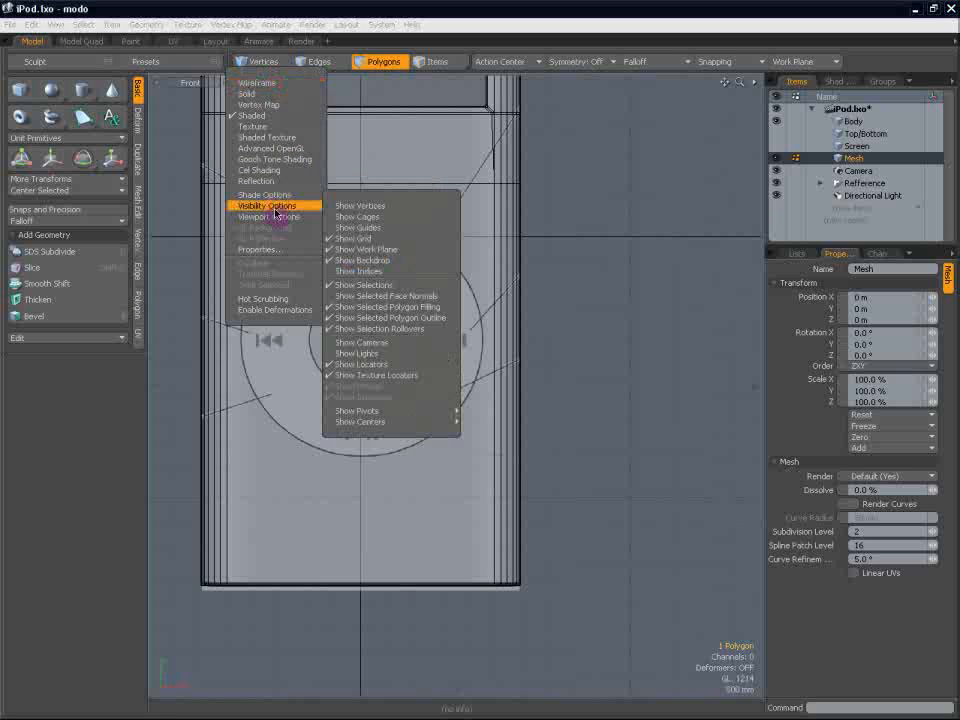
click(355, 208)
Move the disc down about 2 m to the center of the click wheel in the front reference
alt+shift+drag(381, 206, 370, 307)
key(w)
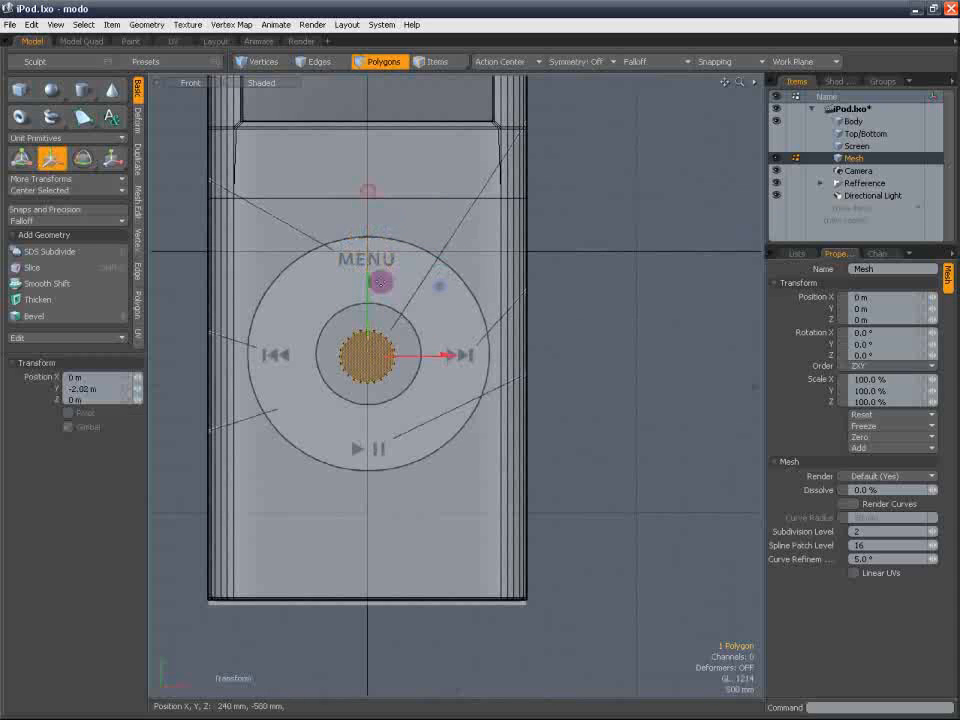
key(space)
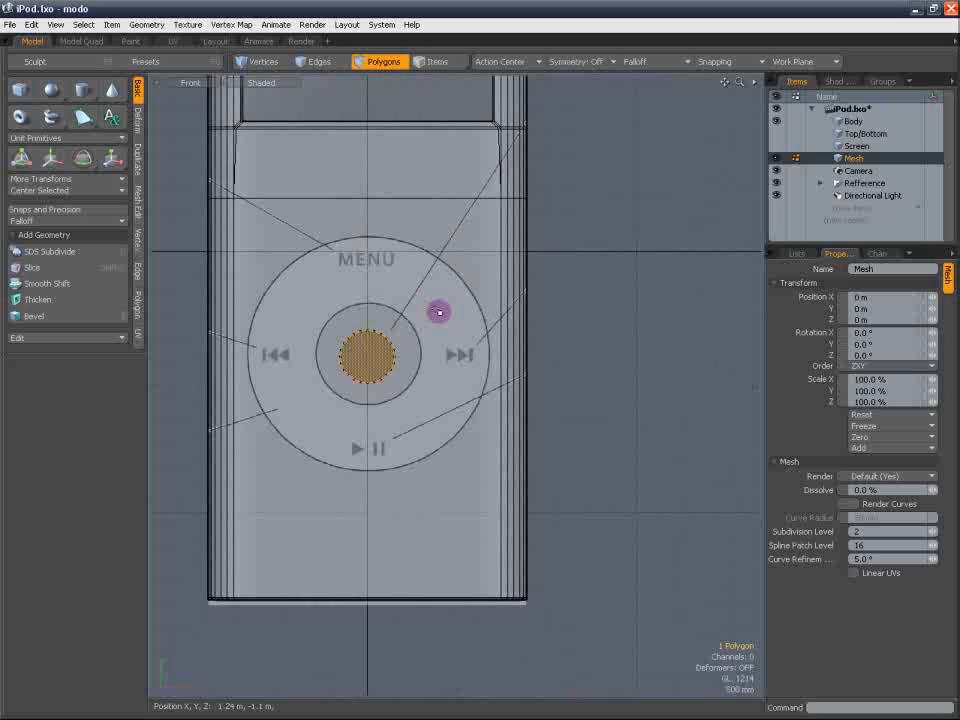
key(w)
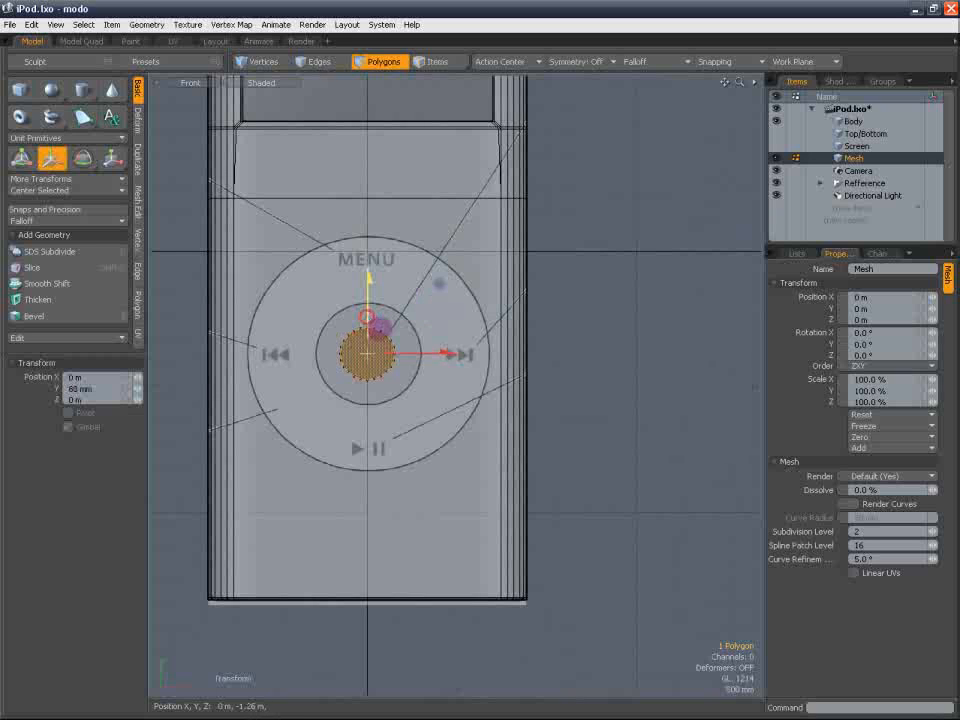
key(space)
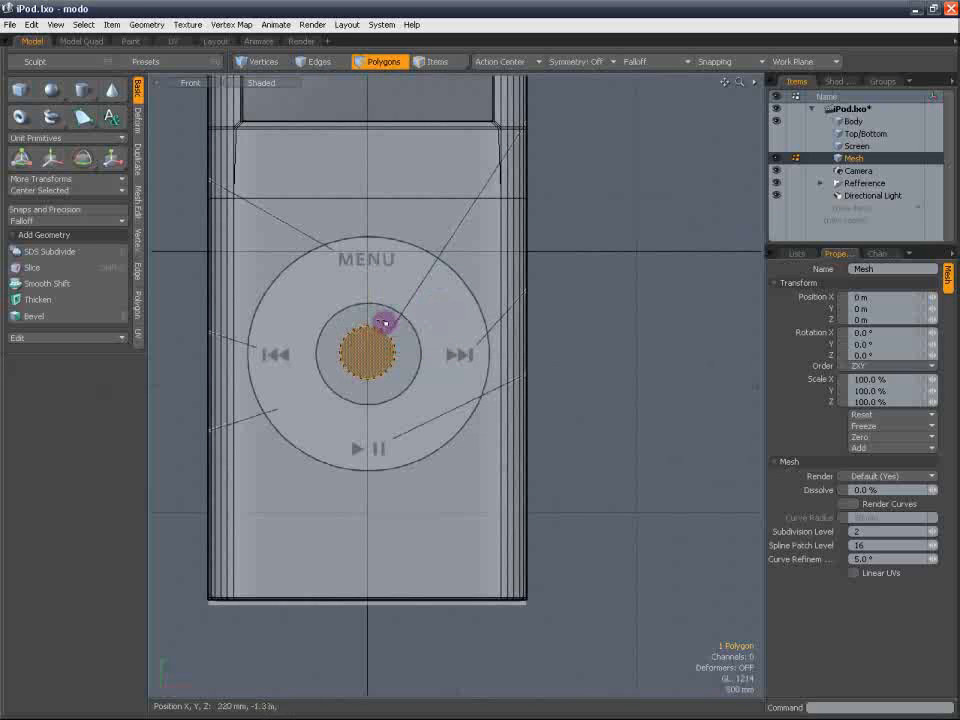
Scale the disc to 440% in X and Y to match the click wheel's outer circle
key(r)
mouse_move(440, 283)
mouse_down()
mouse_move(467, 294)
mouse_move(452, 294)
mouse_up()
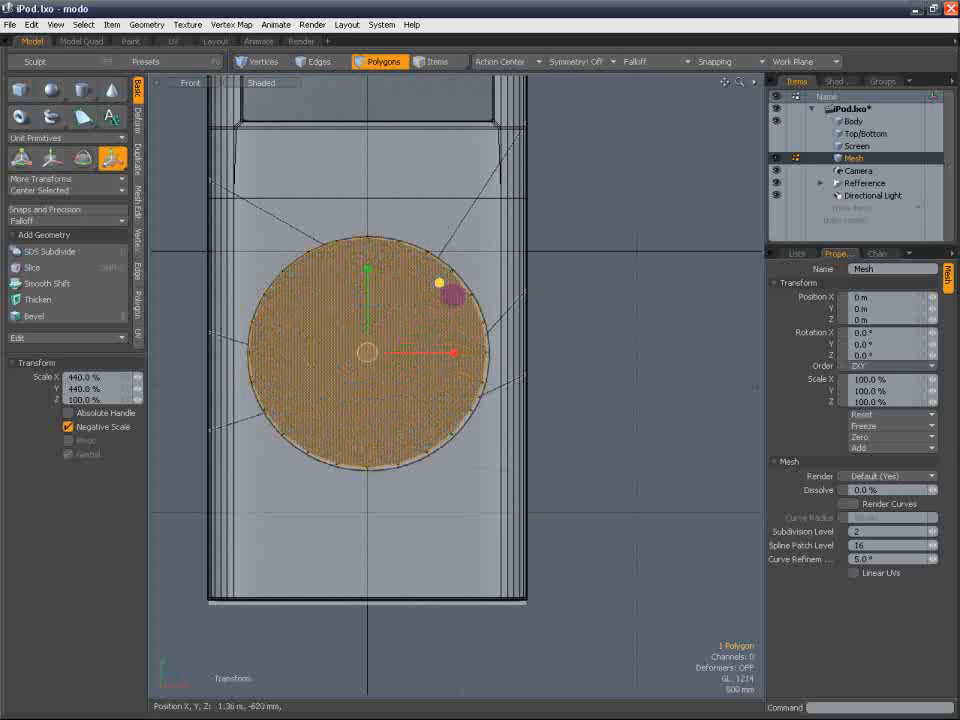
key(space)
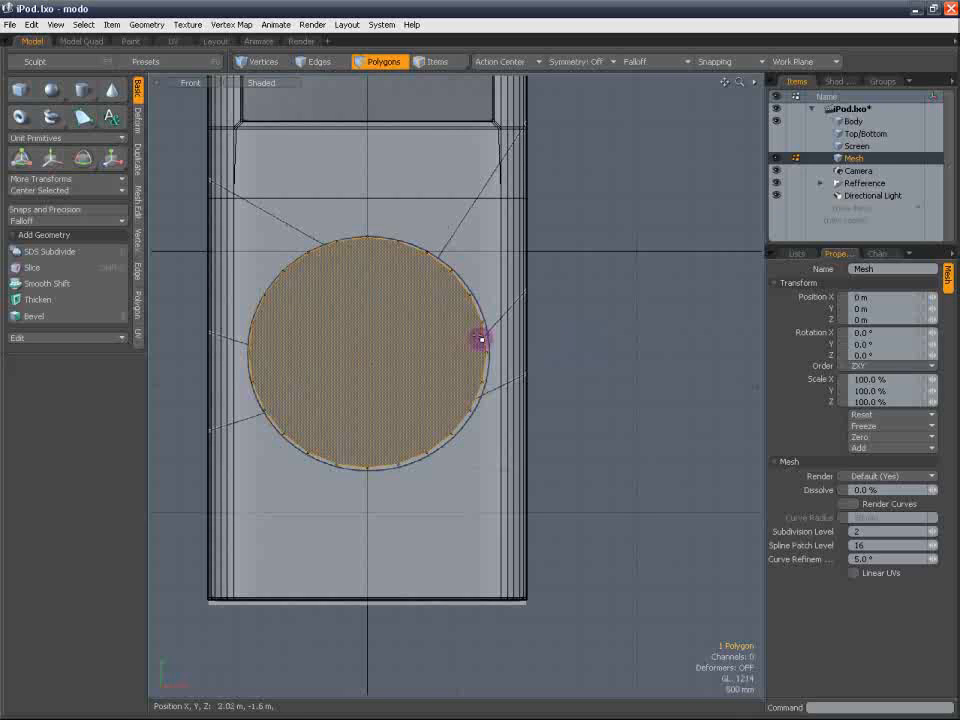
key(w)
key(space)
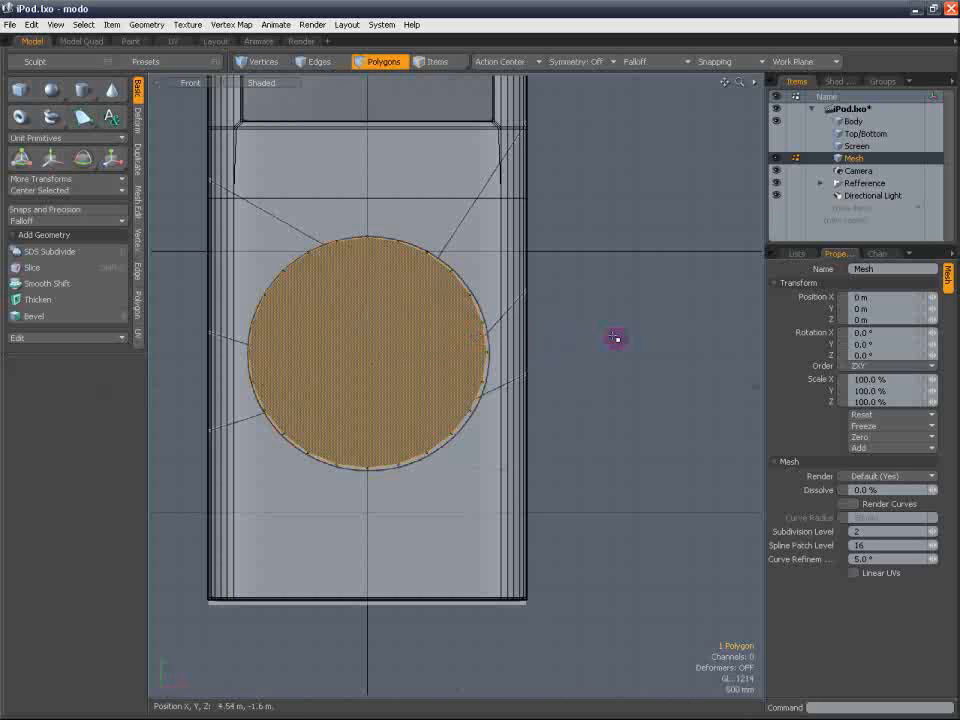
Bevel the disc inward to add a ring of polygons and select part of that ring
click(612, 337)
click(420, 366)
click(594, 371)
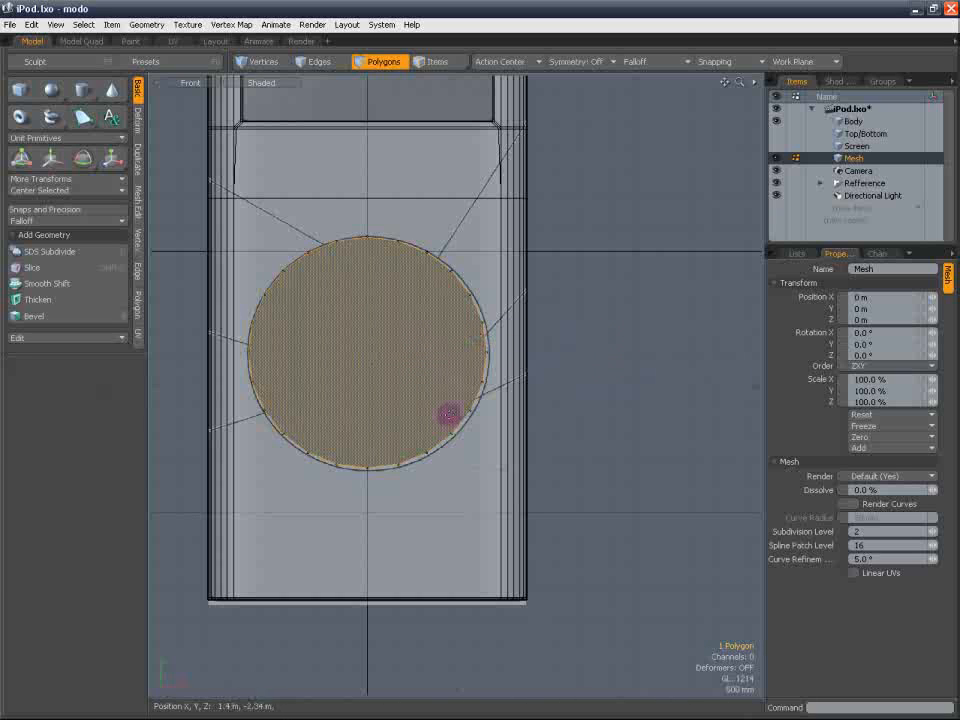
key(b)
drag(457, 354, 392, 352)
key(space)
click(464, 366)
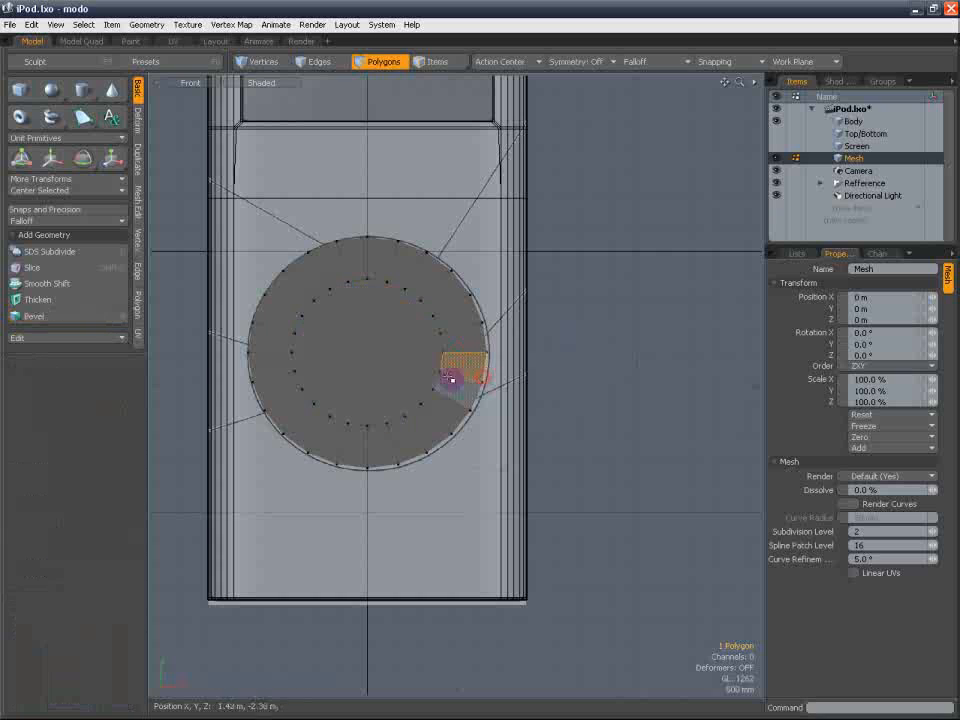
drag(478, 345, 365, 441)
Remove the bevelled ring from the disc by deleting its inner edge loop
key(2)
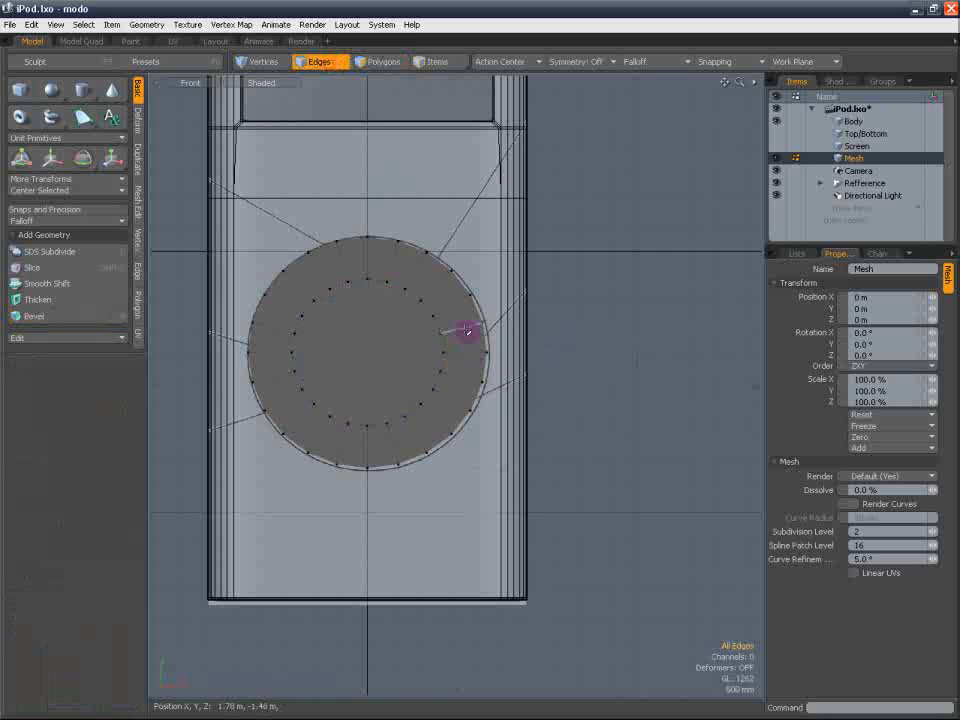
click(478, 306)
key(l)
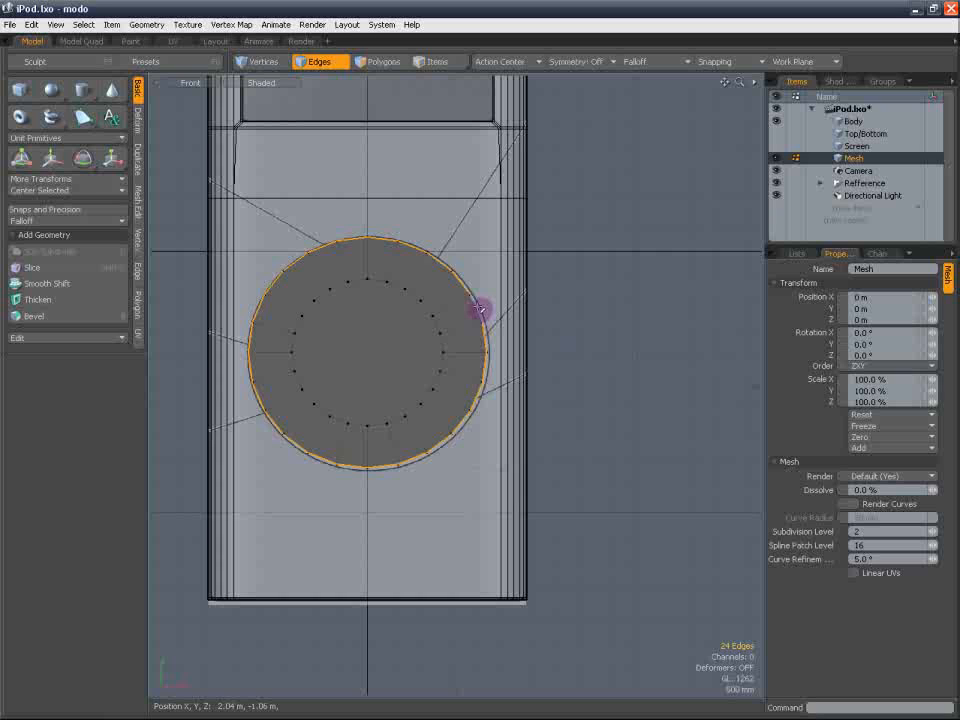
click(393, 287)
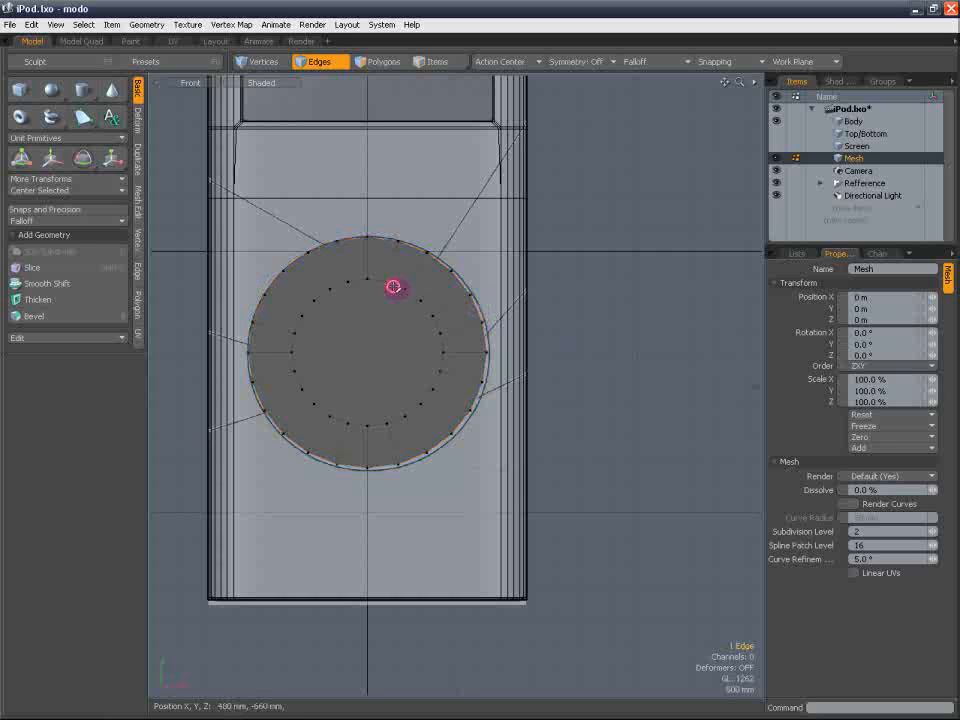
key(l)
key(Delete)
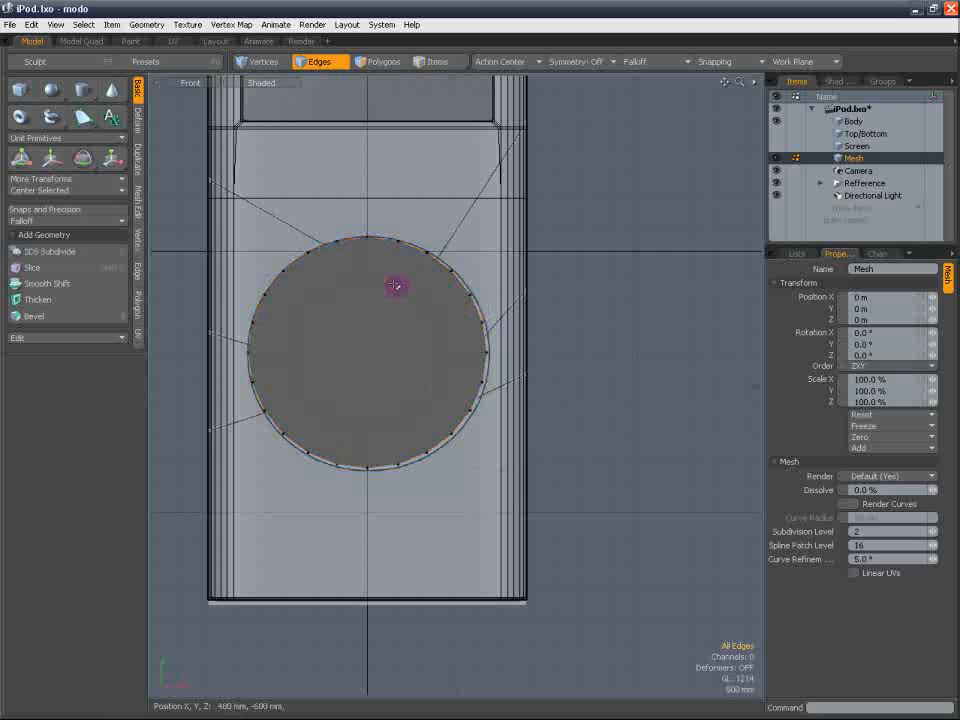
Center the disc on the origin and move it up over the screen opening
click(370, 61)
alt+shift+drag(459, 201, 471, 272)
key(w)
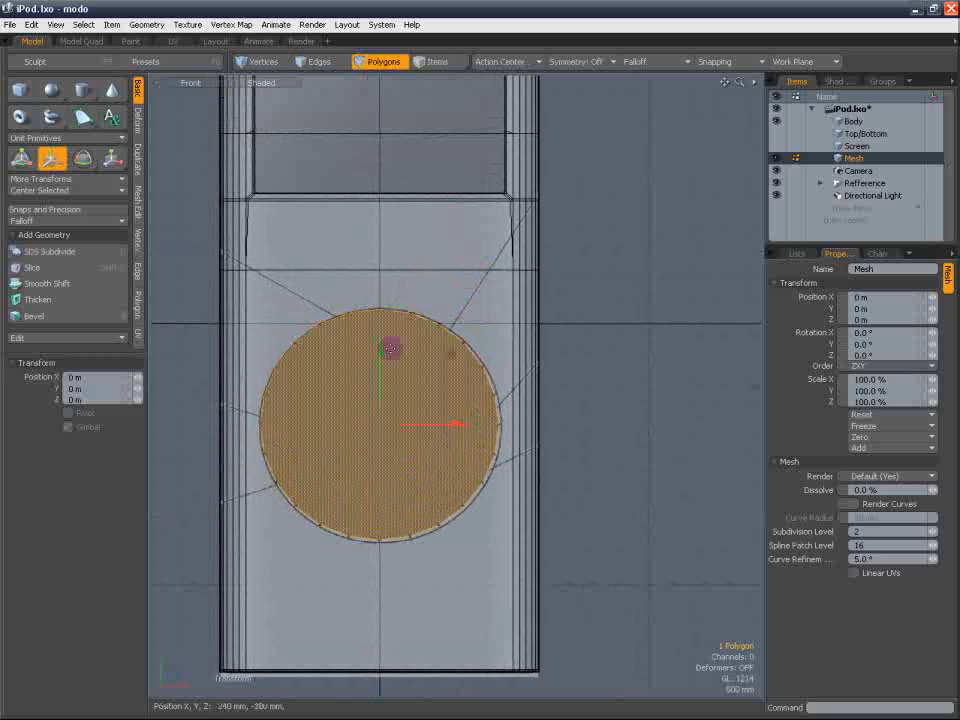
click(70, 190)
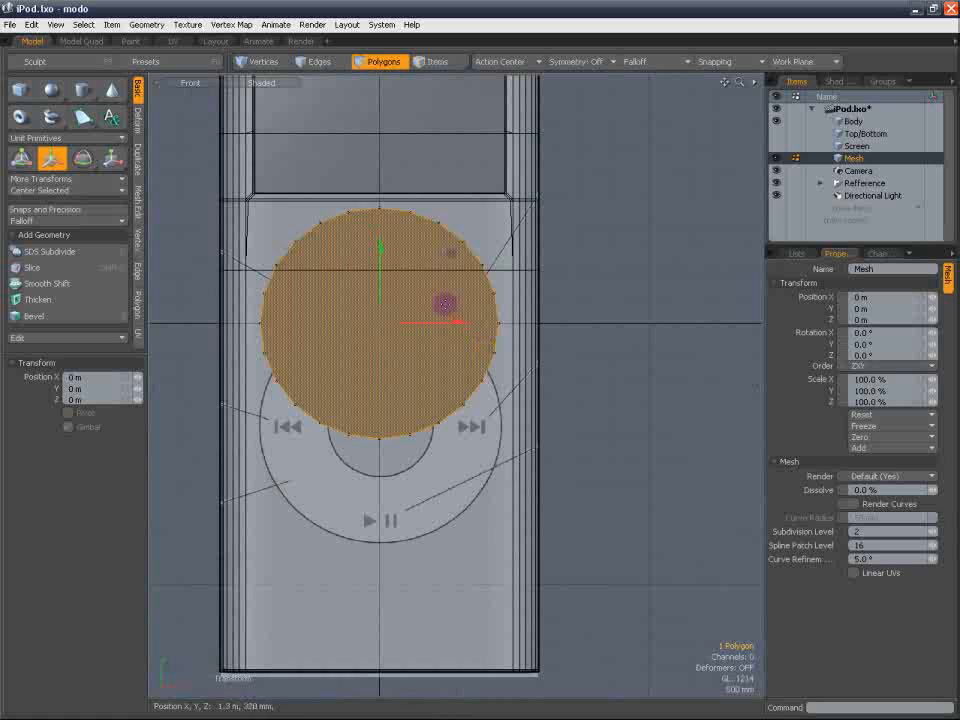
key(q)
key(w)
drag(380, 281, 380, 128)
key(q)
Scale the disc down uniformly and place it in the middle of the screen opening
scroll(473, 208, down, 2)
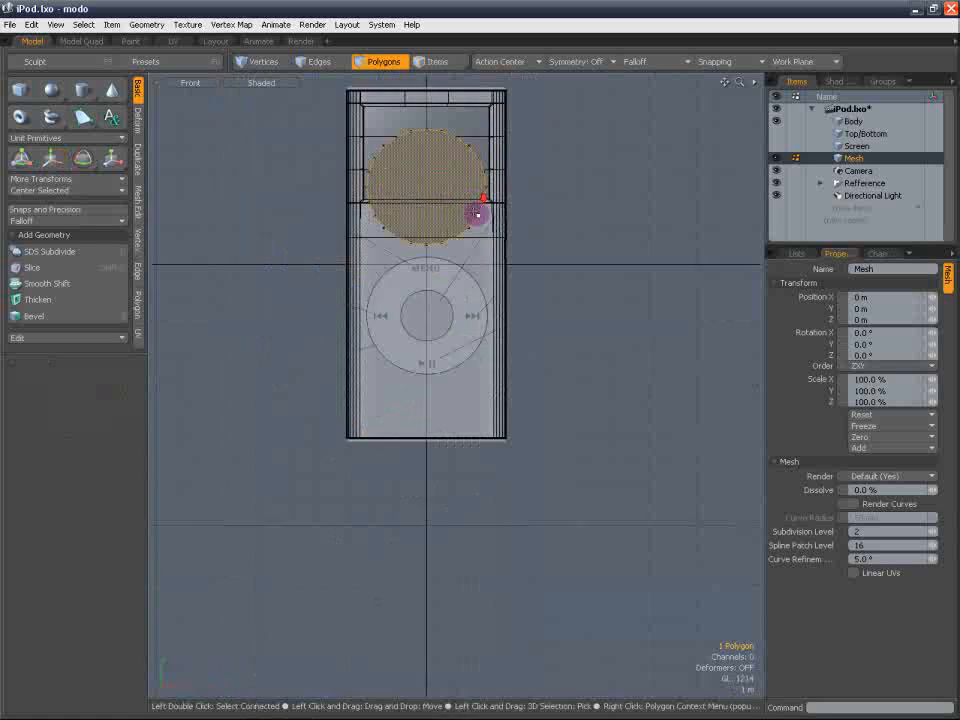
scroll(476, 214, down, 1)
alt+shift+drag(497, 216, 471, 281)
scroll(452, 240, up, 1)
key(r)
drag(469, 198, 459, 221)
key(w)
drag(407, 263, 409, 239)
key(q)
Start the Cylinder primitive for another cylinder in the Front view
click(91, 97)
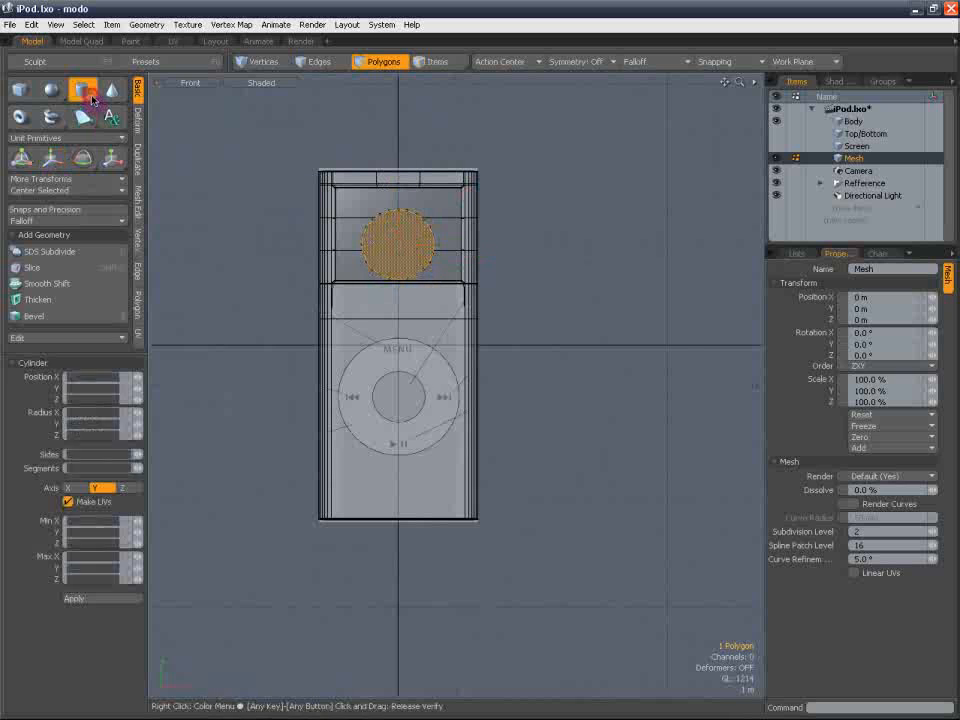
scroll(406, 300, up, 1)
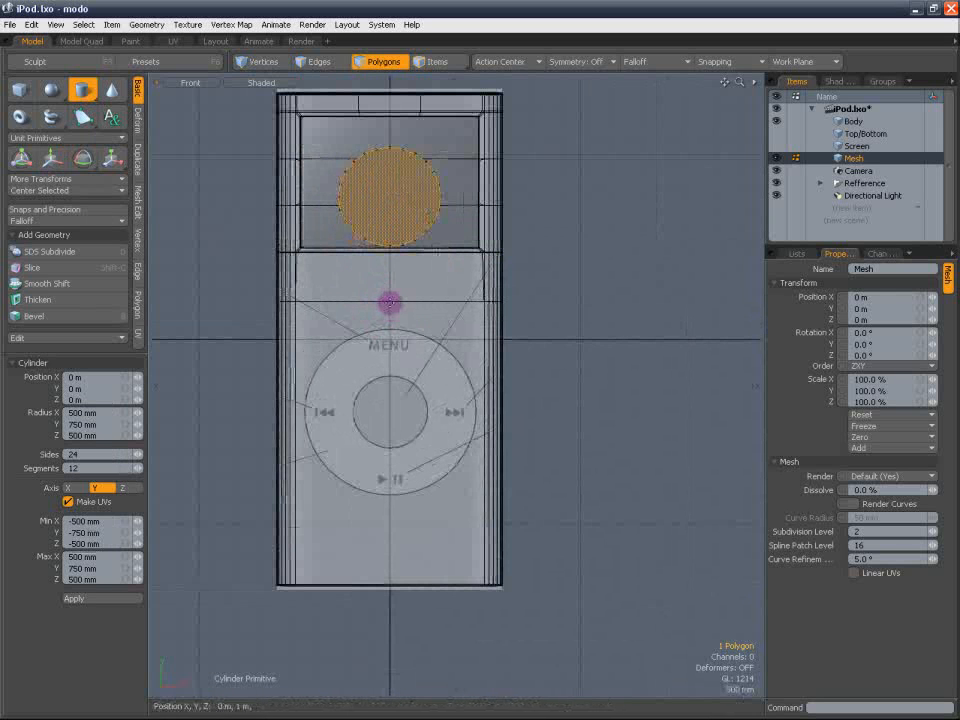
Create a flat 10-sided disc with 1 m X and Y radii between the iPod's screen and the click wheel
drag(389, 301, 433, 343)
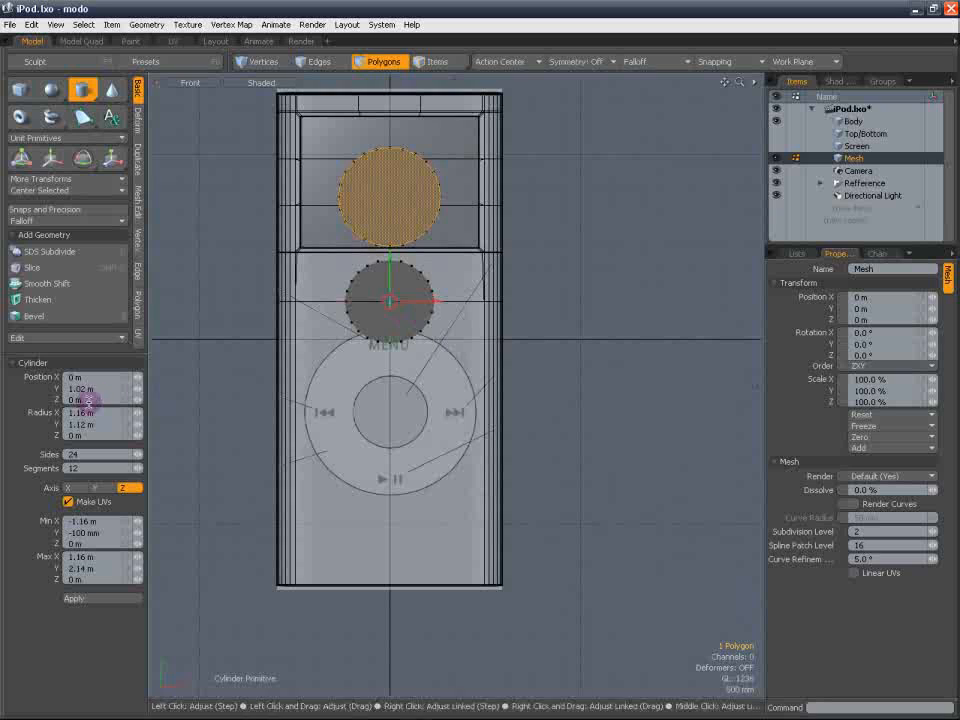
drag(101, 413, 33, 414)
text(1)
key(Return)
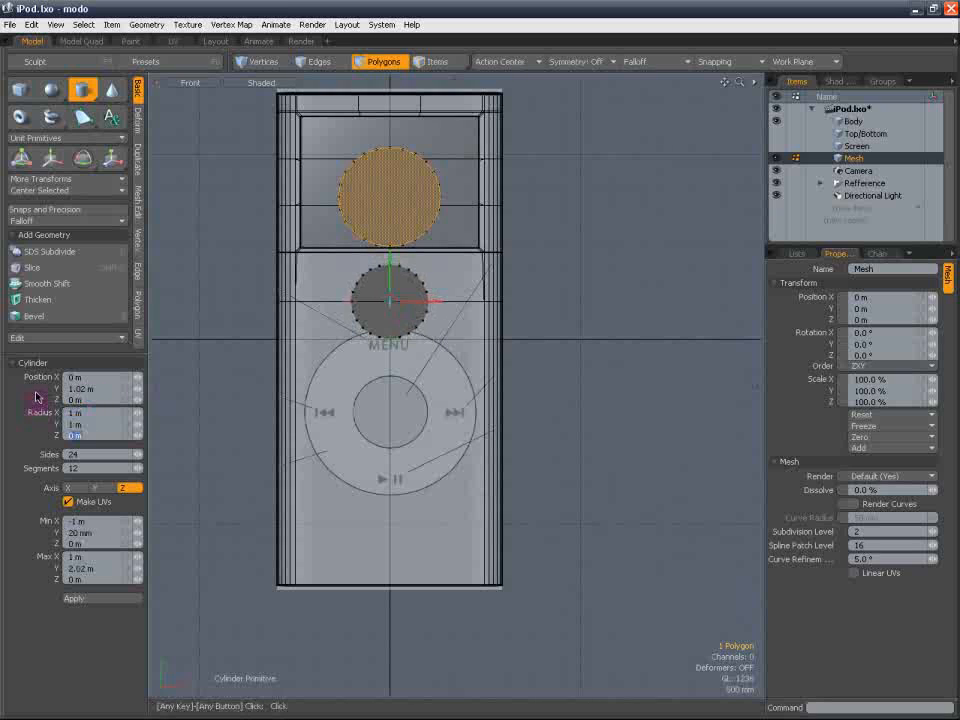
drag(86, 452, 36, 453)
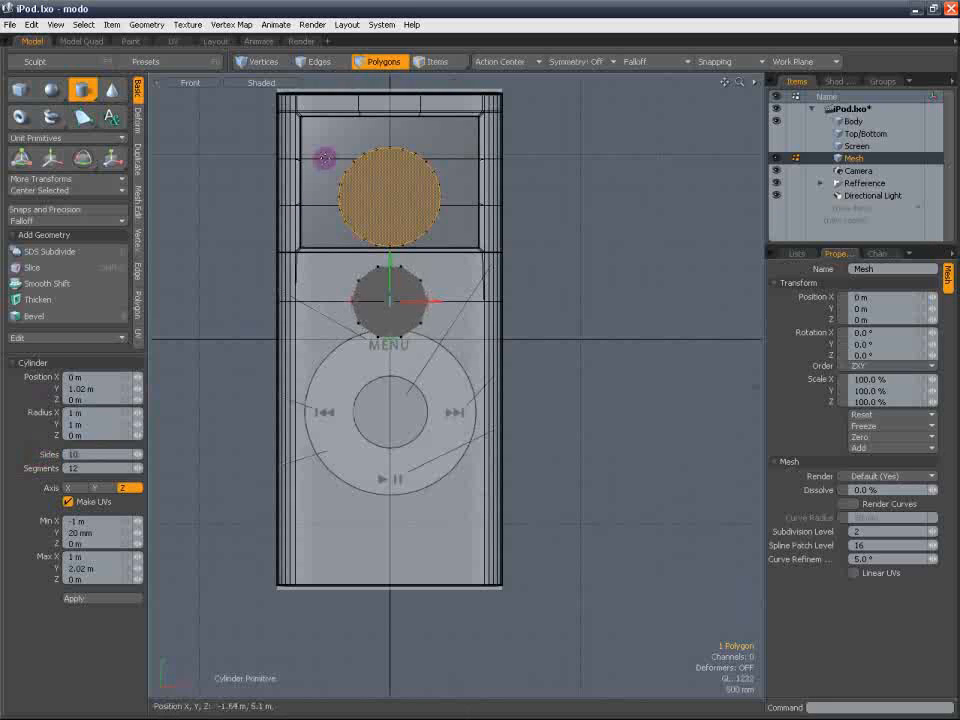
click(382, 63)
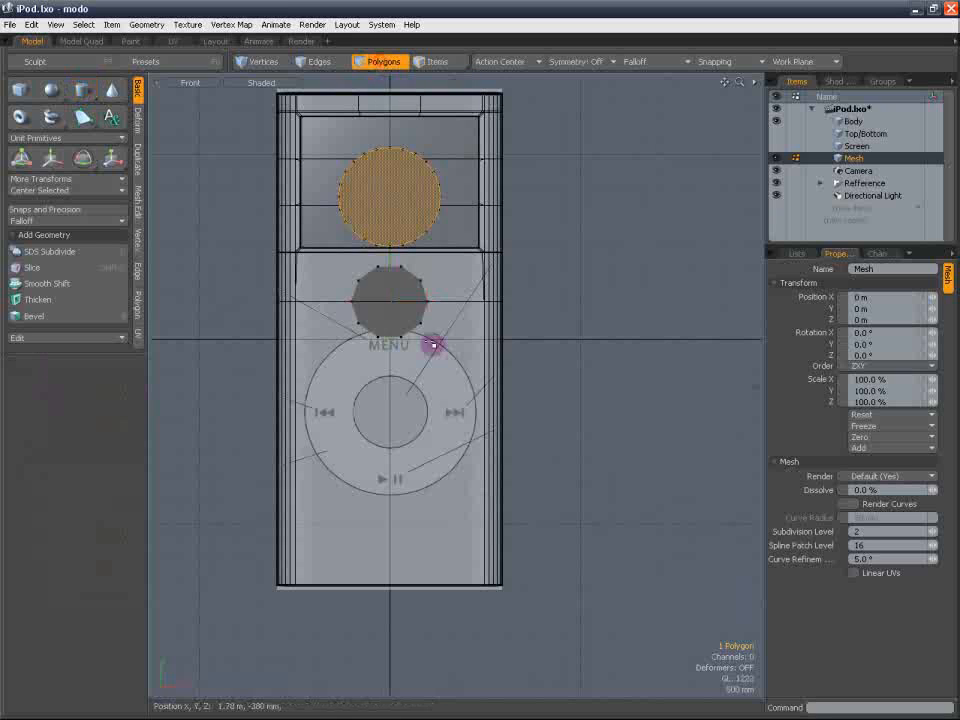
Create a flat 8-sided disc with 1 m X and Y radii on the click wheel's centre and clear the polygon selection
click(85, 94)
drag(390, 413, 429, 462)
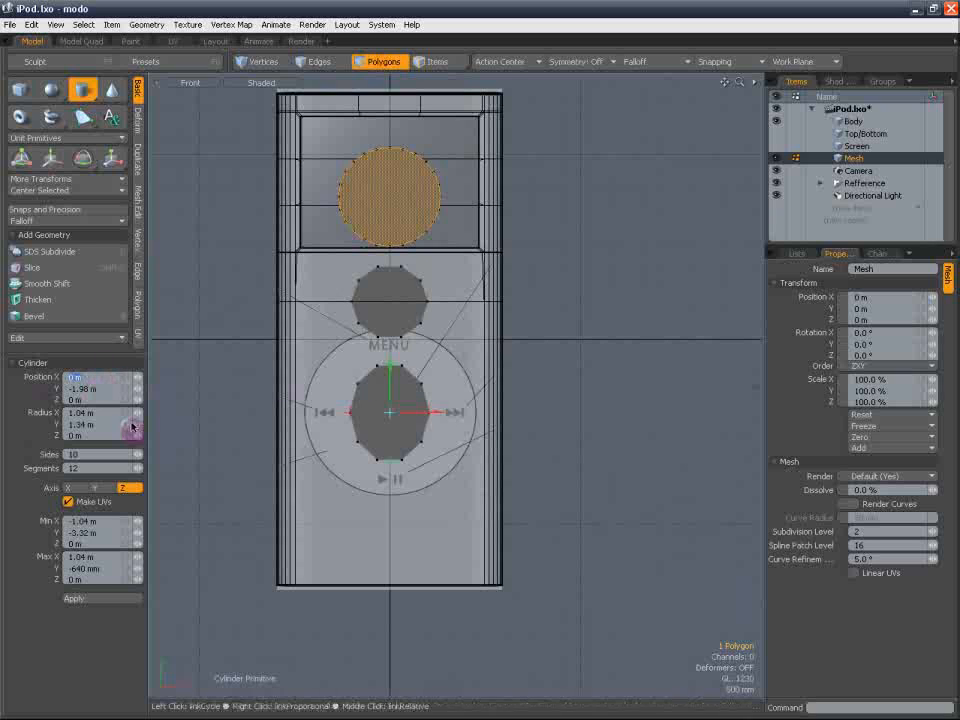
click(100, 414)
text(1)
key(Tab)
text(1)
key(Tab)
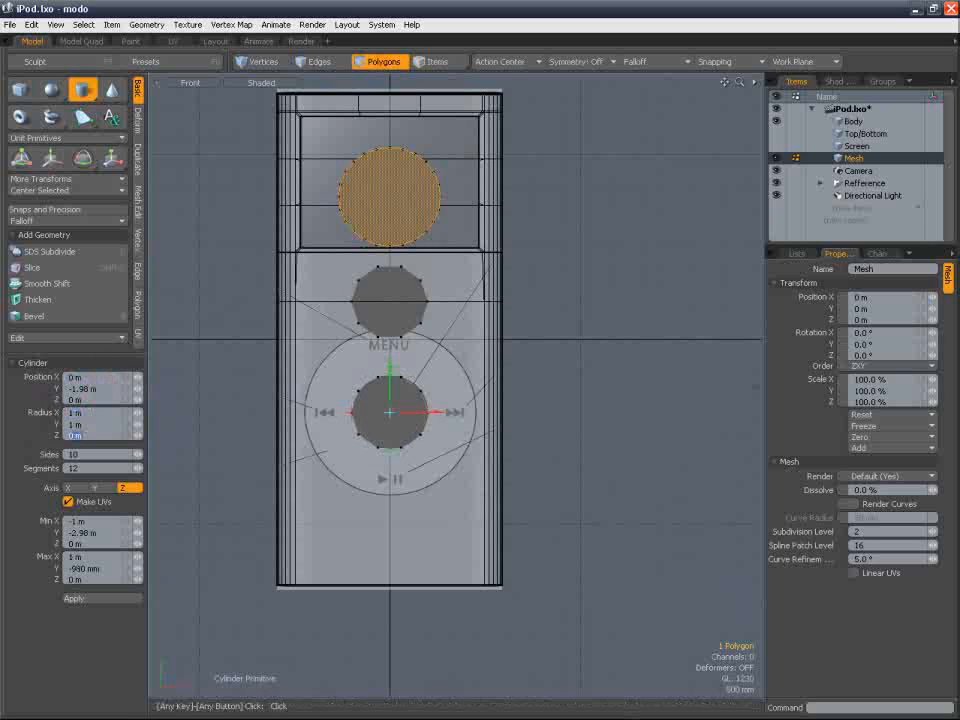
click(87, 455)
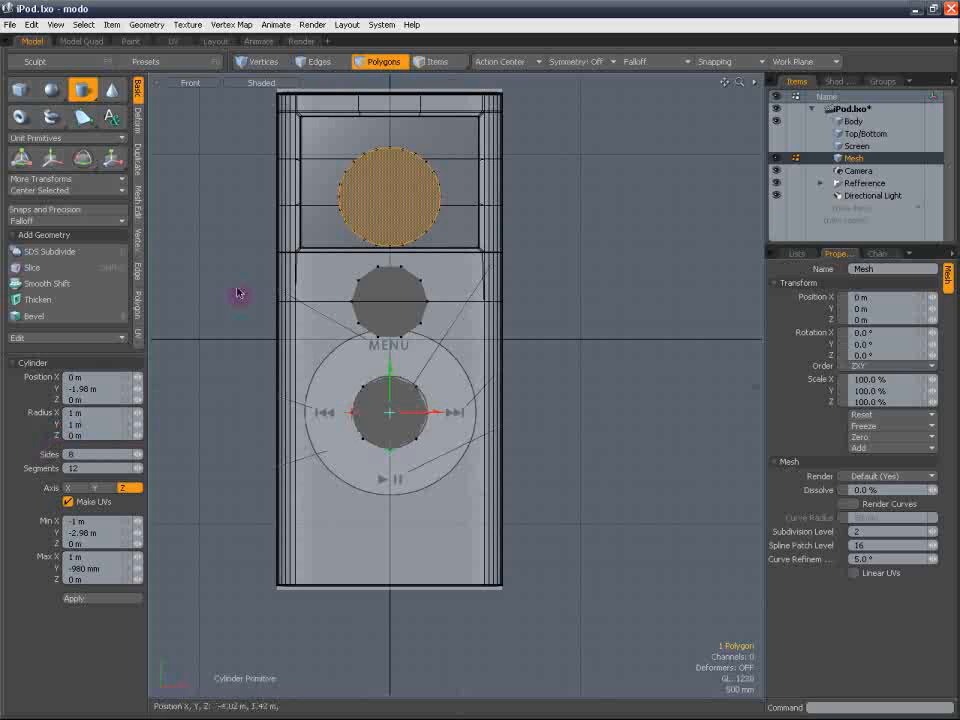
click(377, 64)
click(449, 337)
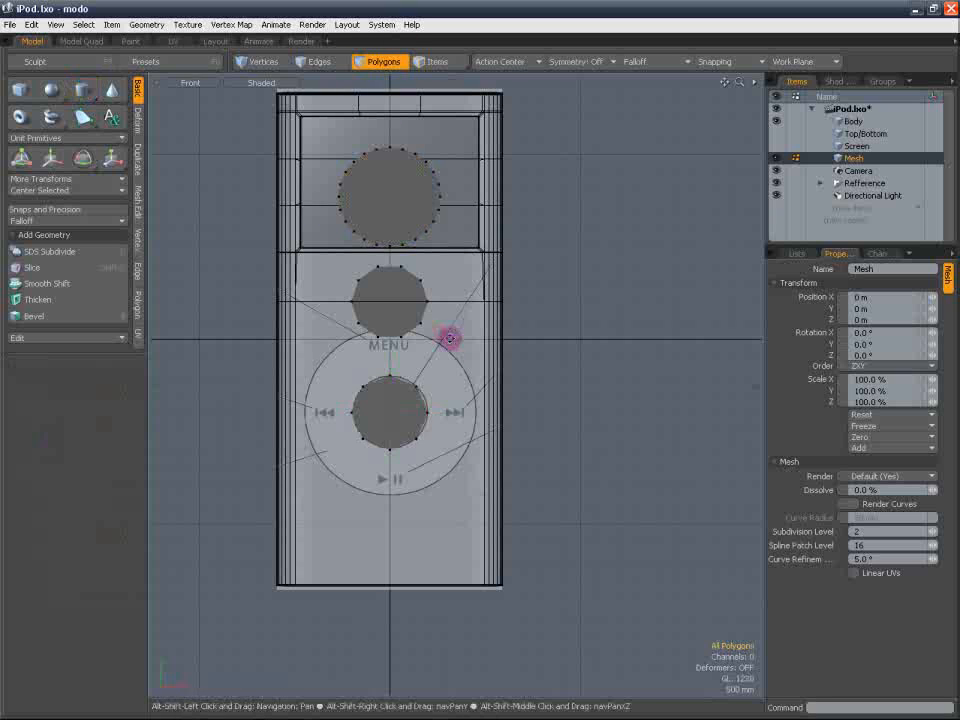
Examine how closely the smoothed 8-sided disc follows the reference circle of the click wheel's centre button
alt+shift+drag(449, 337, 453, 309)
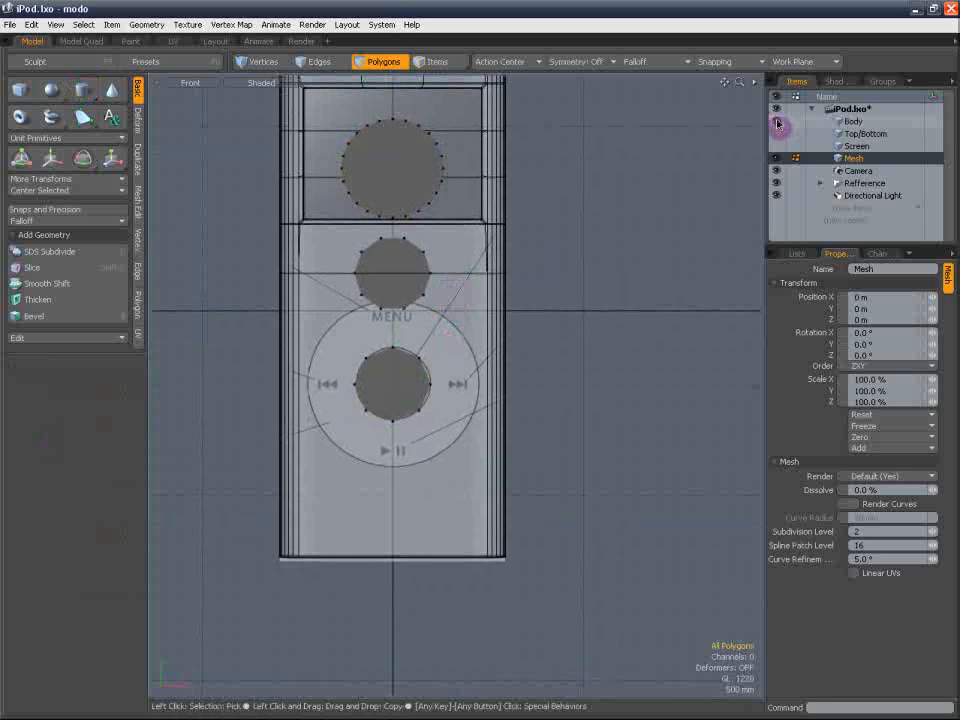
alt+shift+drag(384, 292, 379, 319)
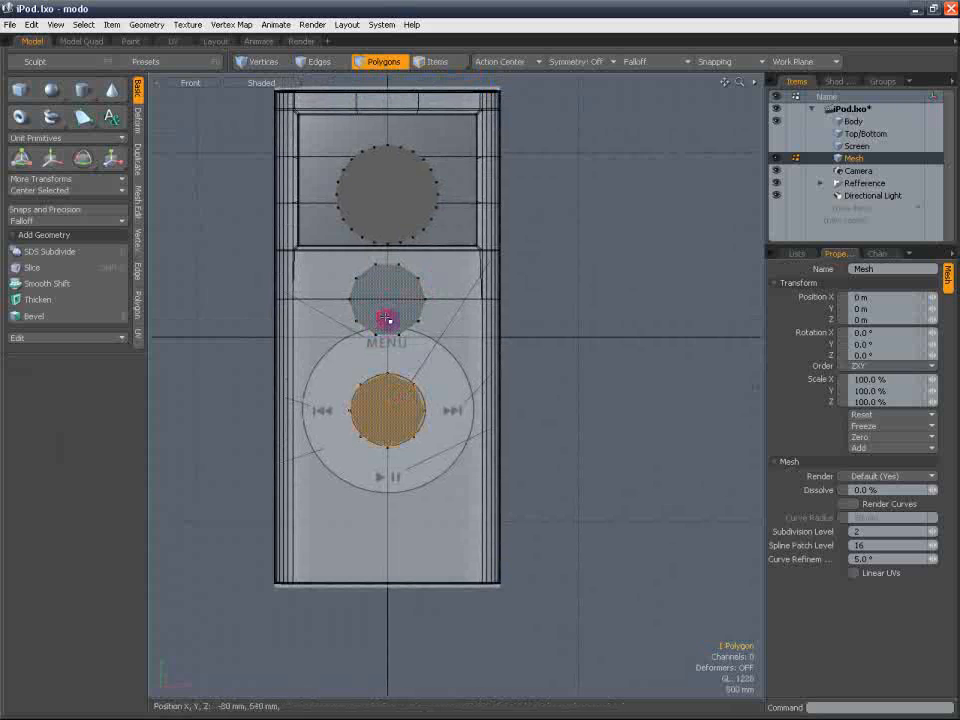
click(386, 321)
key(w)
drag(389, 272, 474, 337)
key(q)
click(473, 311)
scroll(439, 334, up, 2)
scroll(446, 335, down, 1)
scroll(478, 356, down, 1)
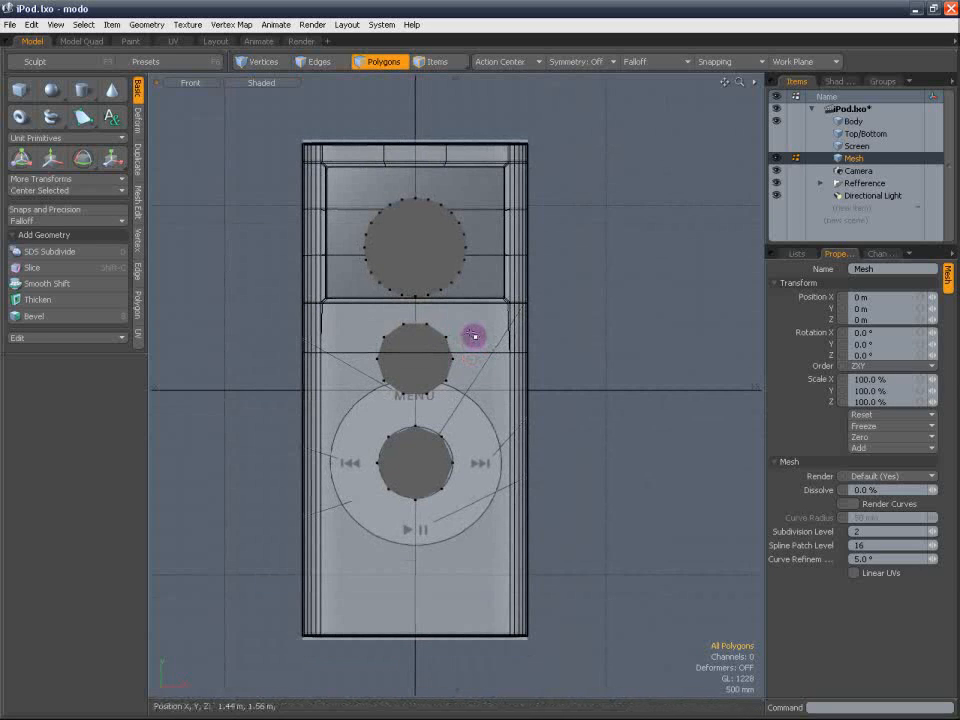
alt+shift+drag(469, 377, 460, 289)
scroll(436, 355, up, 3)
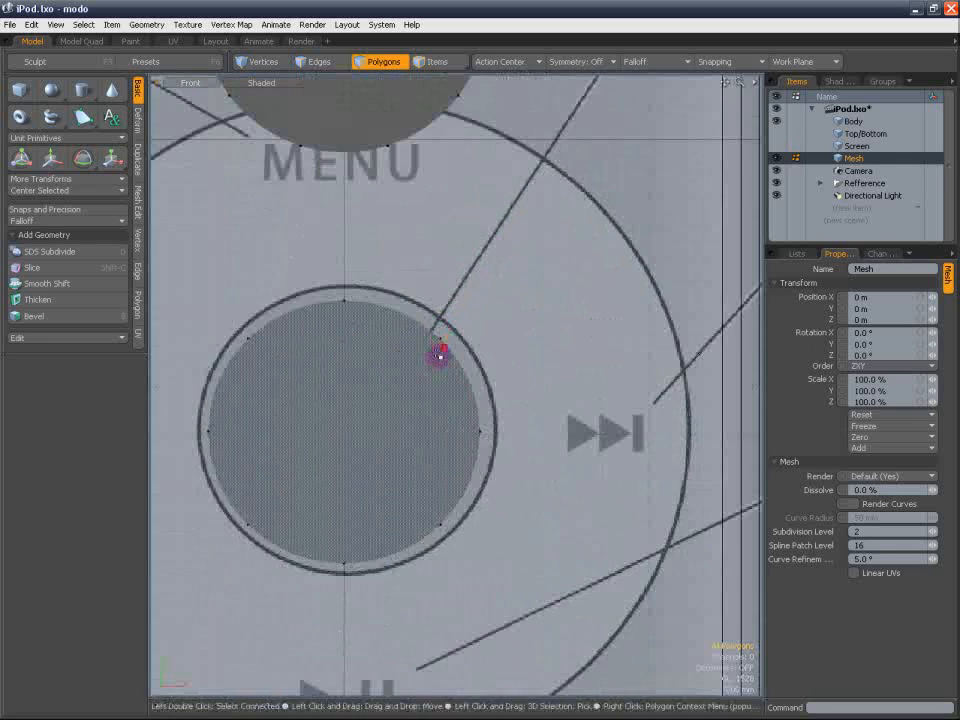
scroll(439, 355, down, 2)
alt+shift+drag(441, 220, 444, 540)
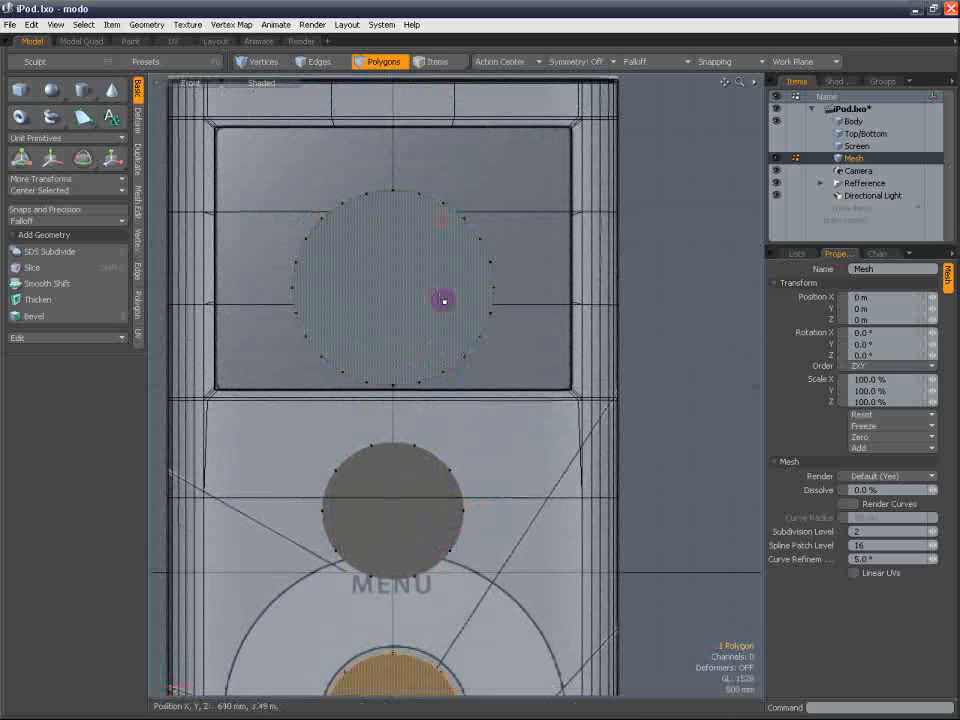
Compare the outlines of the 24-, 10- and 8-sided discs with subdivision smoothing on and off
click(438, 294)
alt+shift+drag(457, 305, 487, 410)
scroll(469, 343, down, 1)
click(500, 313)
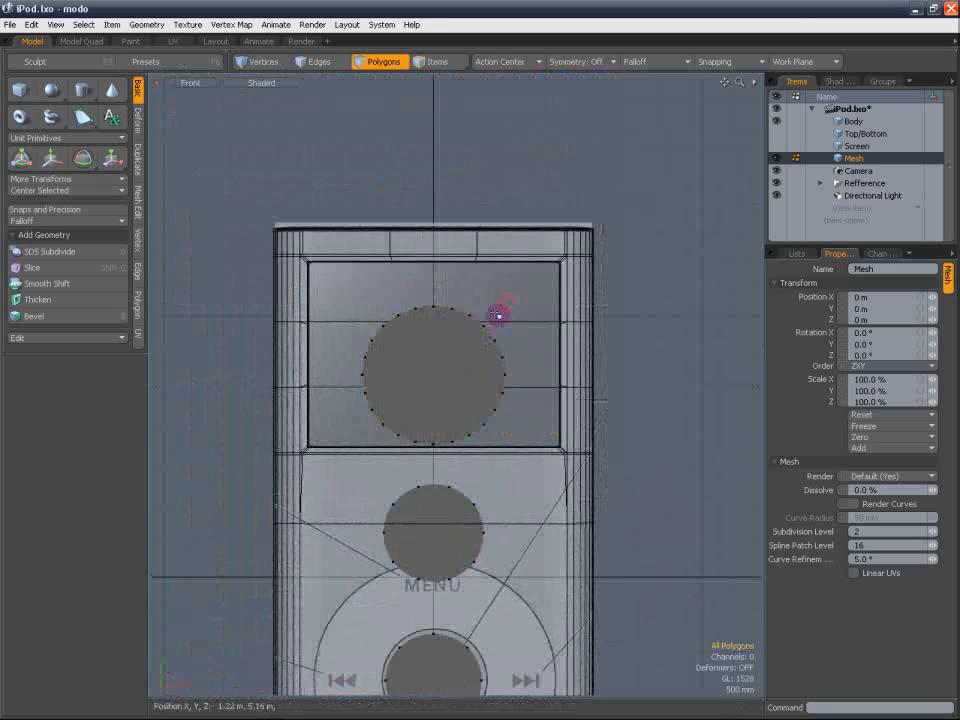
scroll(486, 326, up, 3)
scroll(483, 327, down, 1)
scroll(488, 268, down, 3)
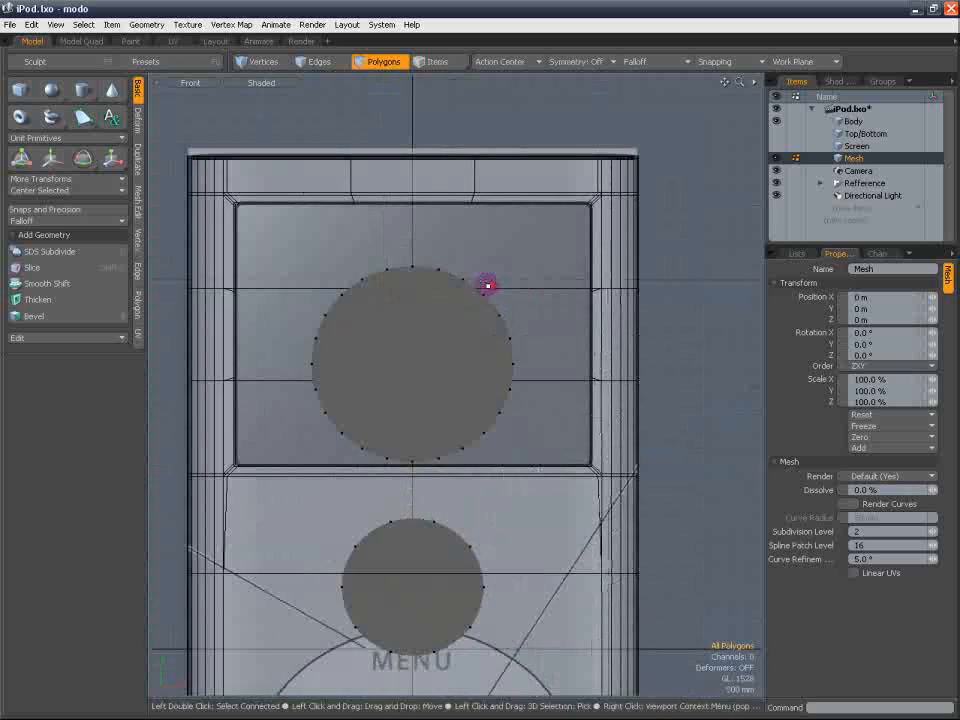
scroll(512, 325, down, 2)
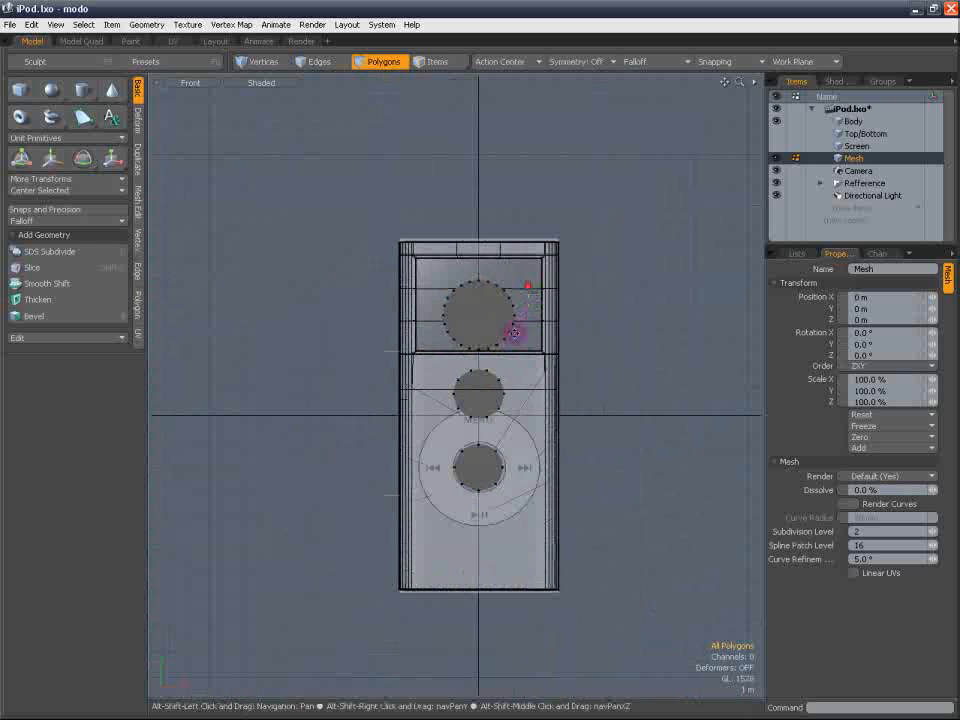
scroll(488, 323, up, 5)
scroll(500, 324, down, 5)
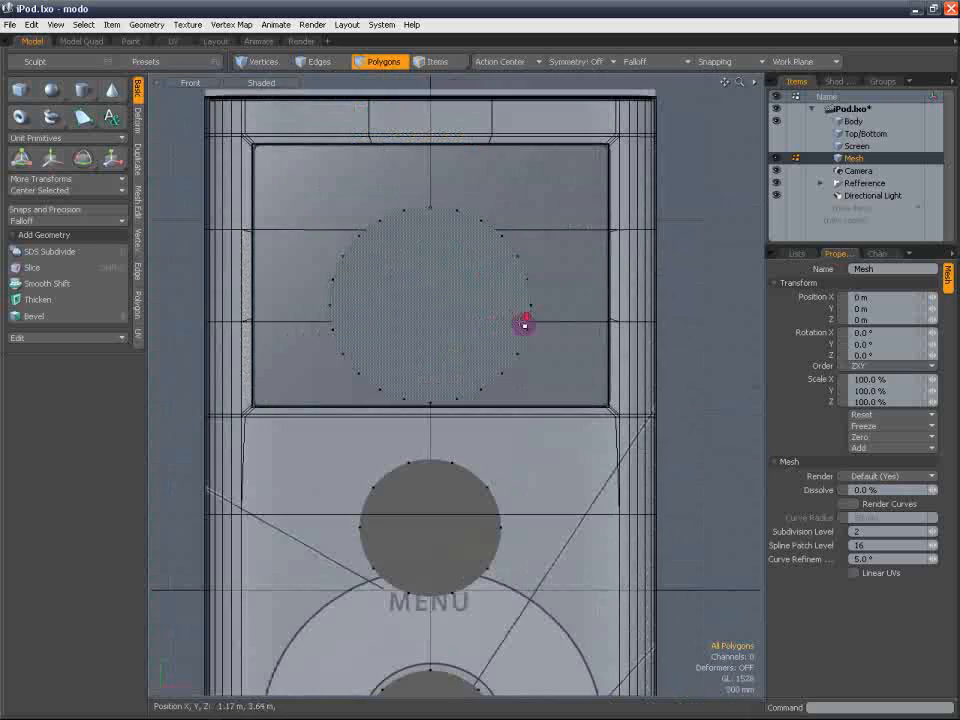
scroll(510, 330, up, 3)
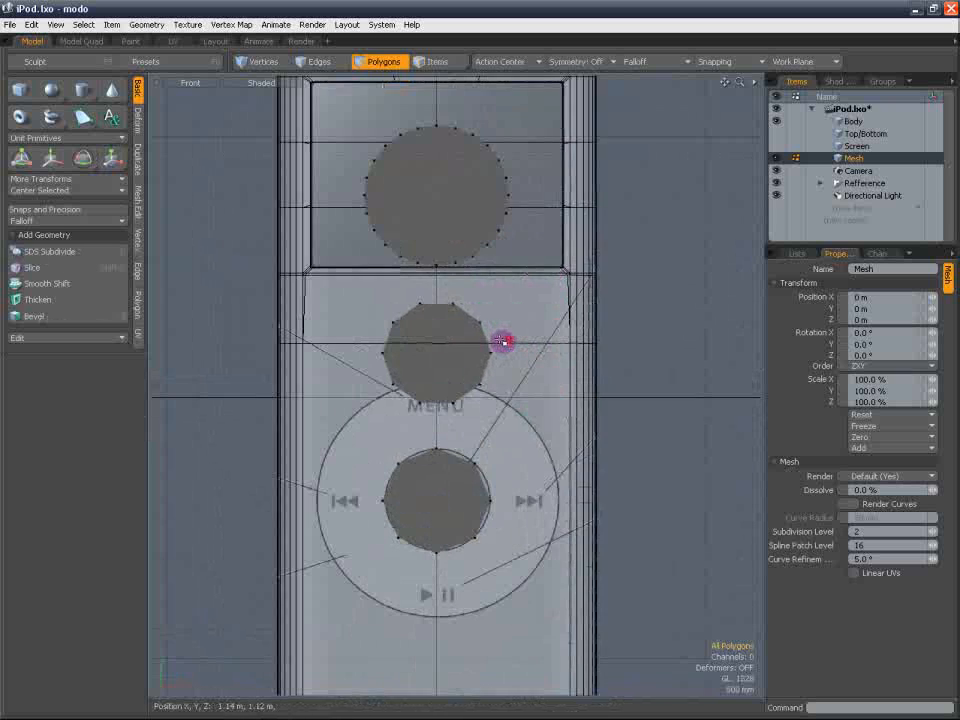
scroll(501, 339, down, 4)
scroll(510, 330, up, 3)
scroll(512, 331, up, 1)
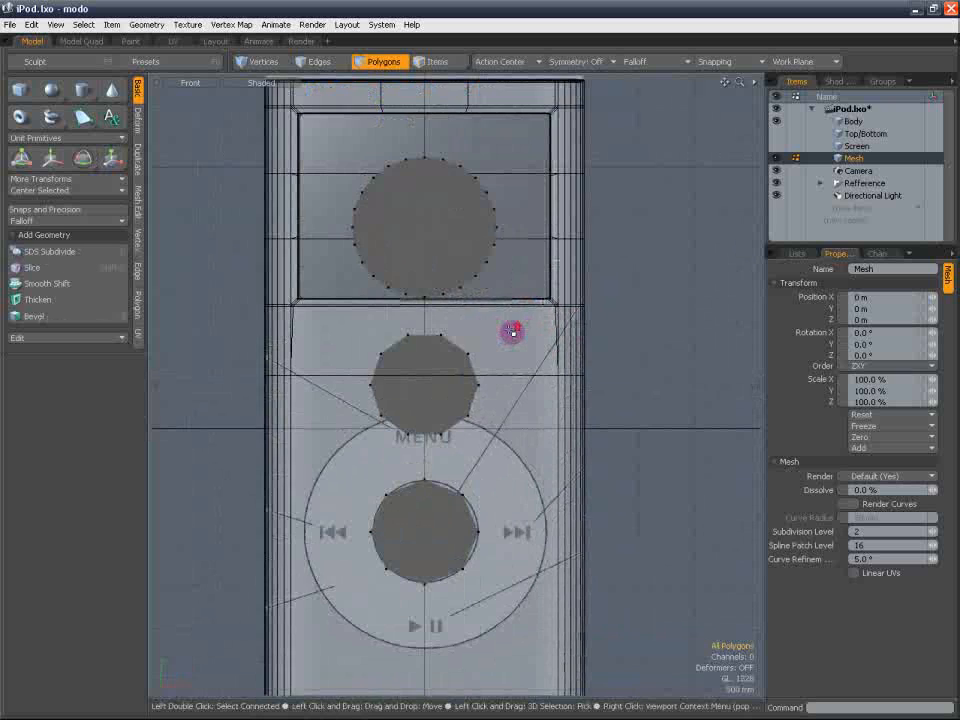
scroll(512, 331, down, 1)
alt+shift+drag(501, 293, 501, 304)
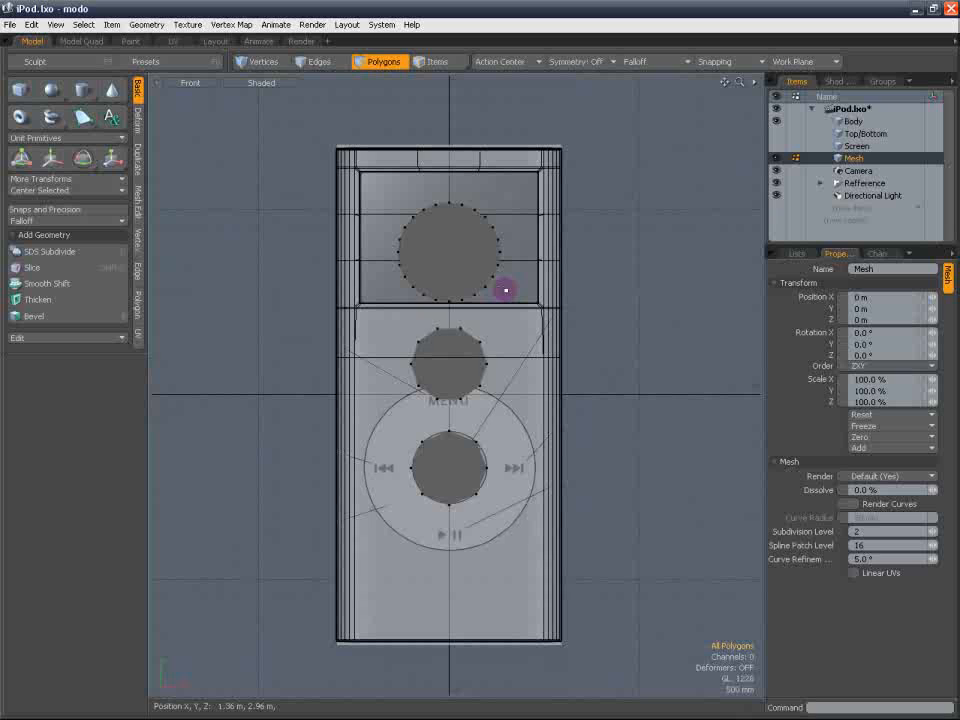
alt+shift+drag(489, 302, 486, 317)
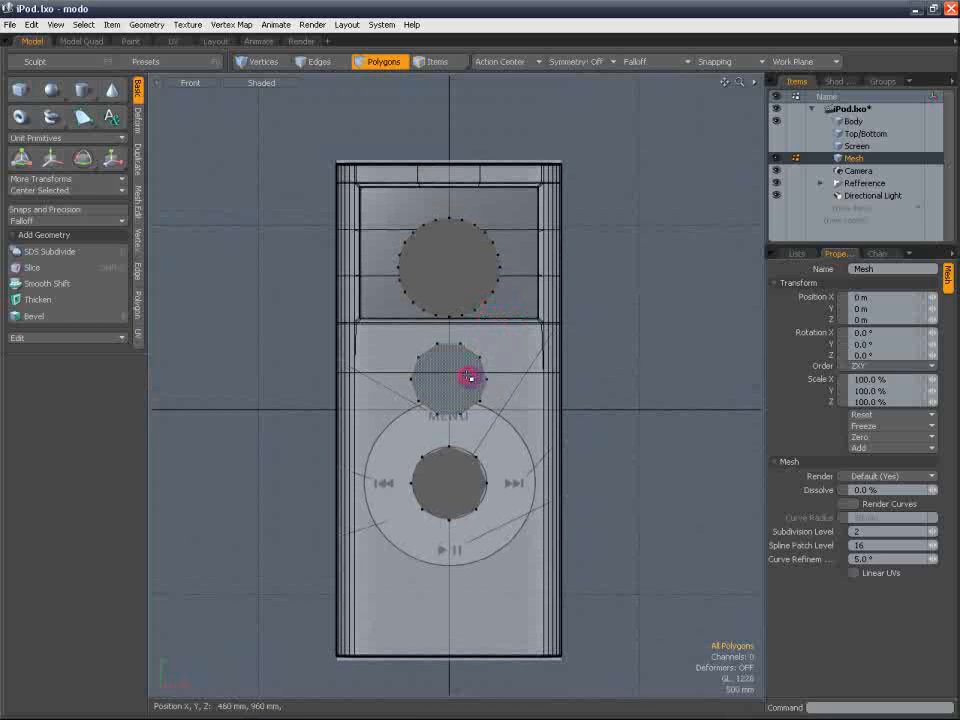
click(468, 378)
click(523, 399)
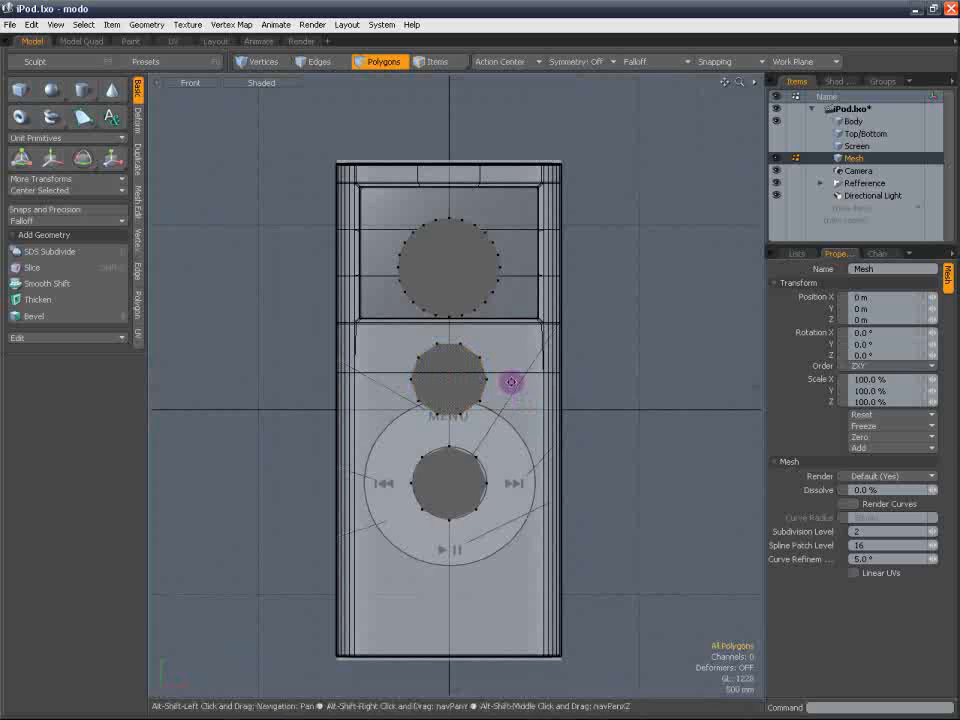
alt+shift+drag(511, 382, 511, 396)
scroll(455, 357, up, 4)
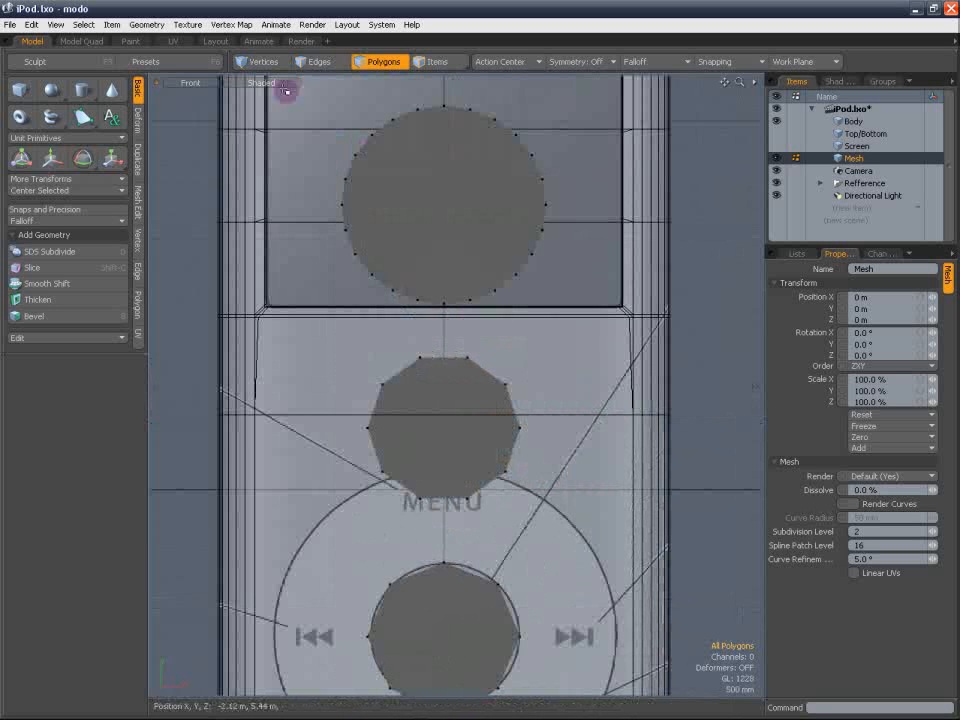
Select the two topmost vertices of the 10-sided disc to examine its flat upper edge
click(262, 63)
mouse_move(431, 338)
right_down()
mouse_move(450, 363)
mouse_move(501, 353)
right_up()
alt+shift+drag(503, 254, 467, 240)
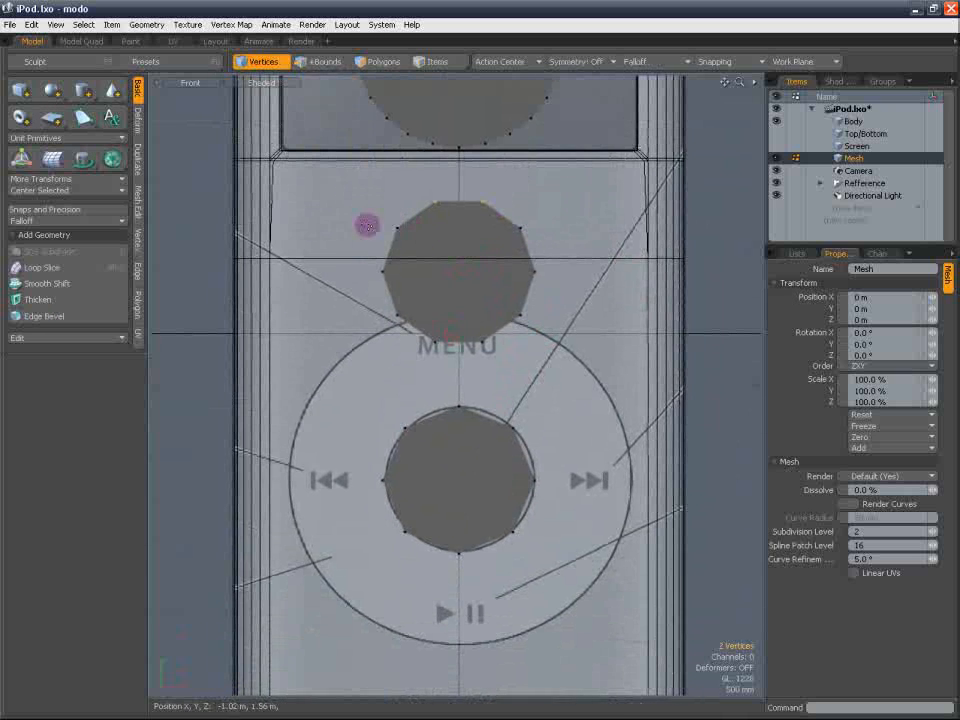
alt+shift+drag(425, 319, 363, 390)
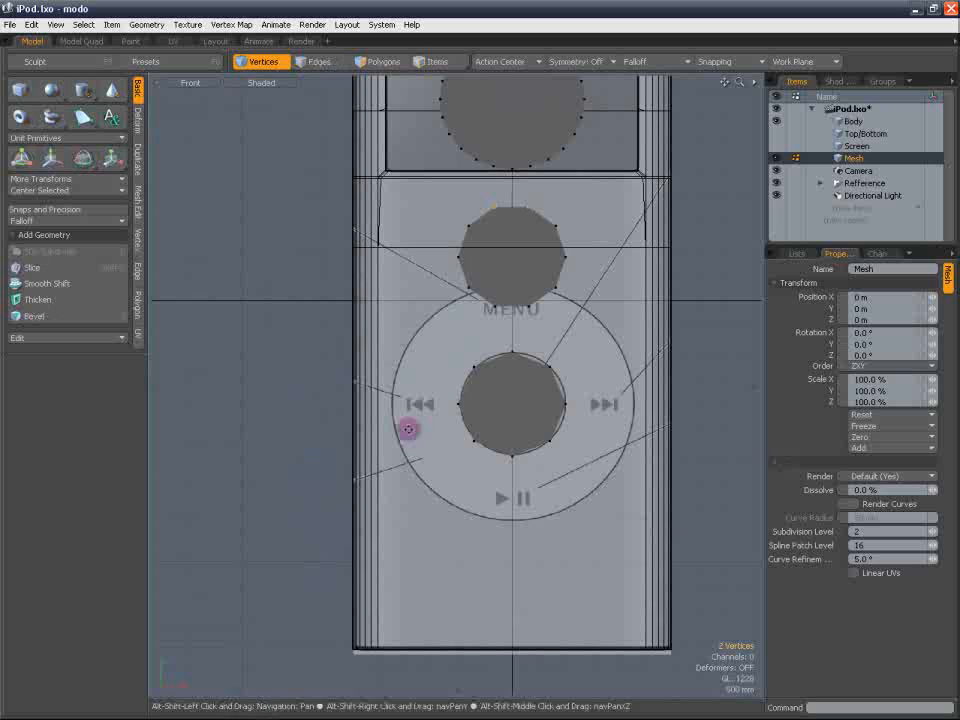
alt+shift+drag(431, 366, 395, 391)
mouse_move(519, 347)
alt+shift+mouse_down()
mouse_move(465, 364)
mouse_move(502, 358)
alt+shift+mouse_up()
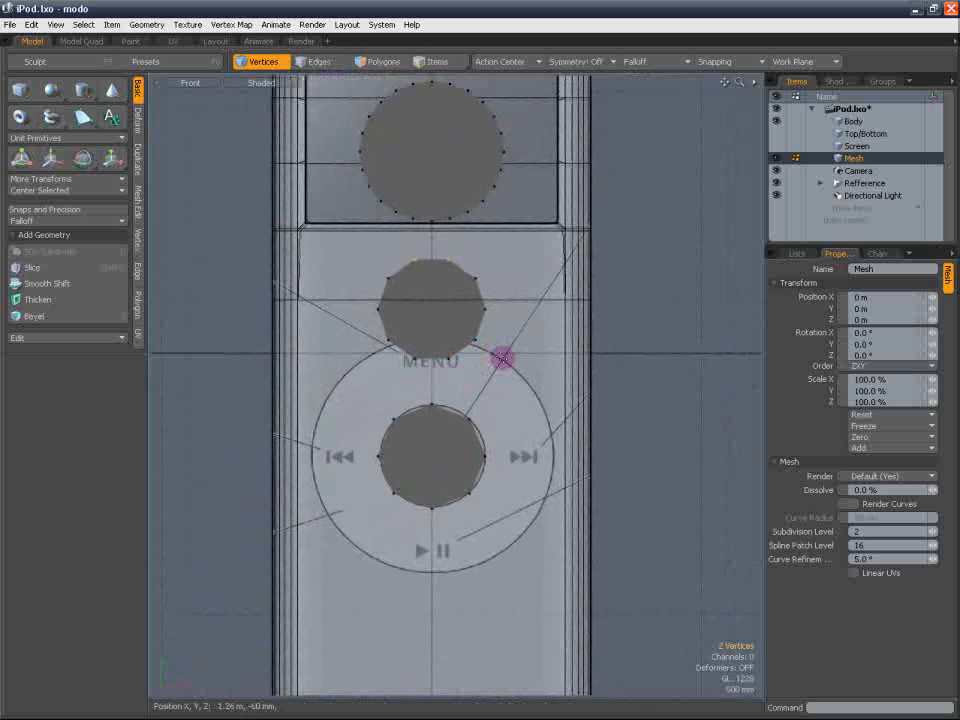
Delete the 8-sided disc on the click wheel and the 24-sided disc on the screen
click(372, 62)
alt+shift+drag(540, 296, 449, 469)
click(449, 469)
key(Delete)
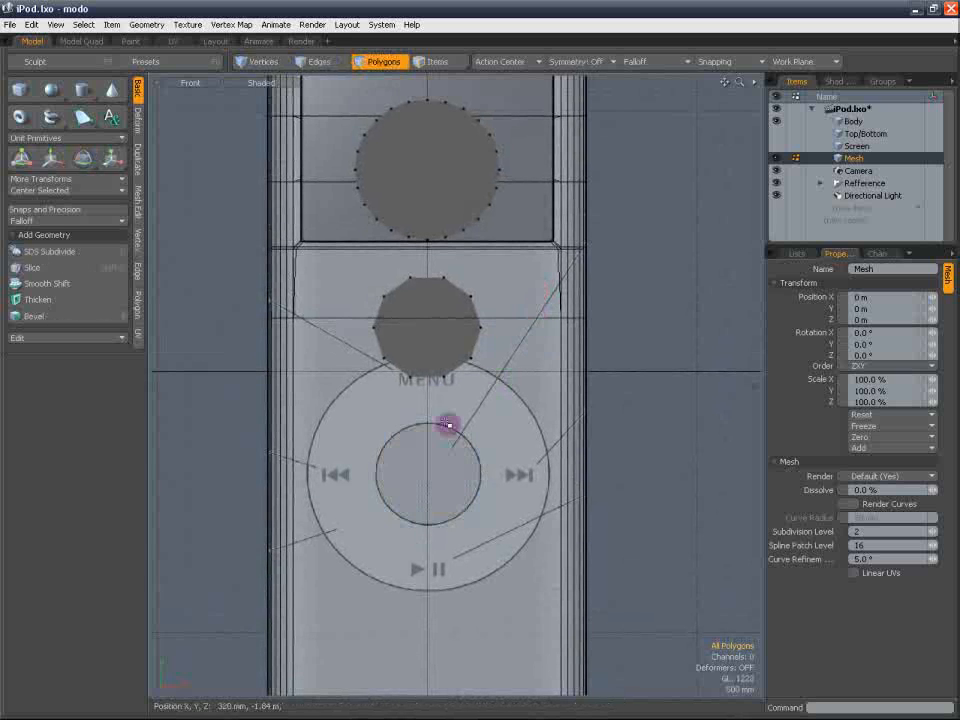
click(450, 186)
key(Delete)
Centre the 10-sided disc on the origin and move it -1.94 m in Y onto the click wheel's centre
click(456, 330)
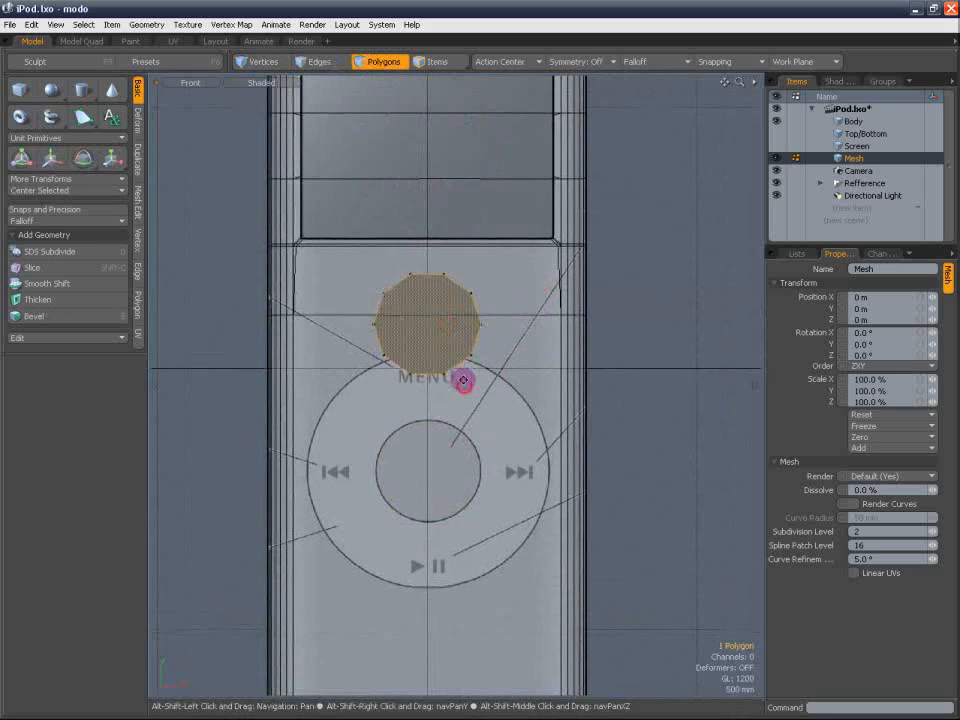
key(w)
alt+shift+drag(461, 379, 427, 355)
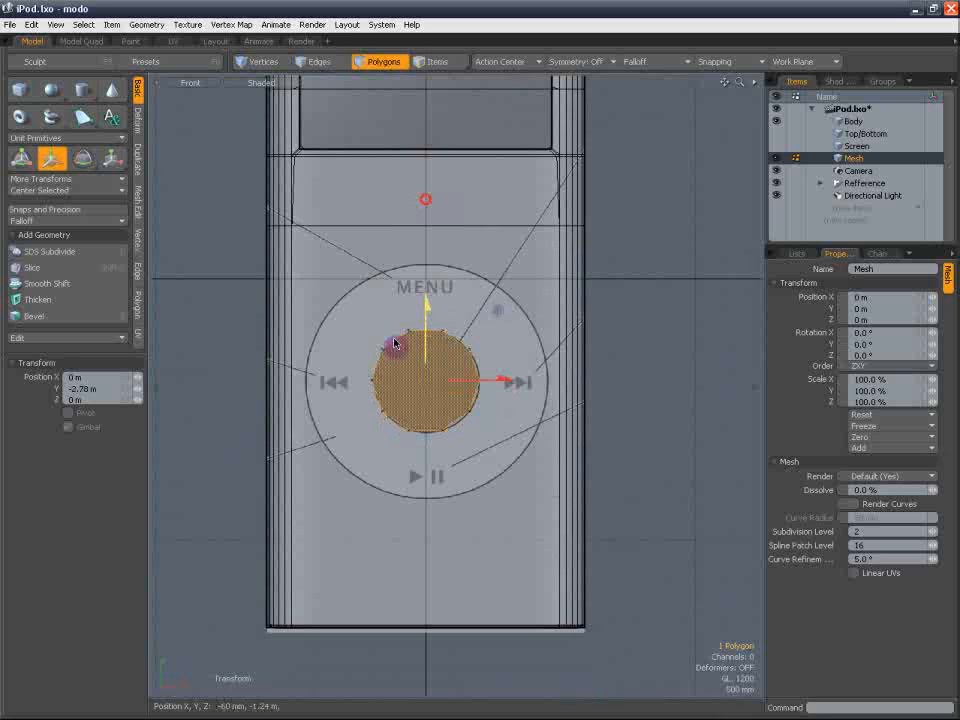
click(59, 191)
click(59, 192)
key(w)
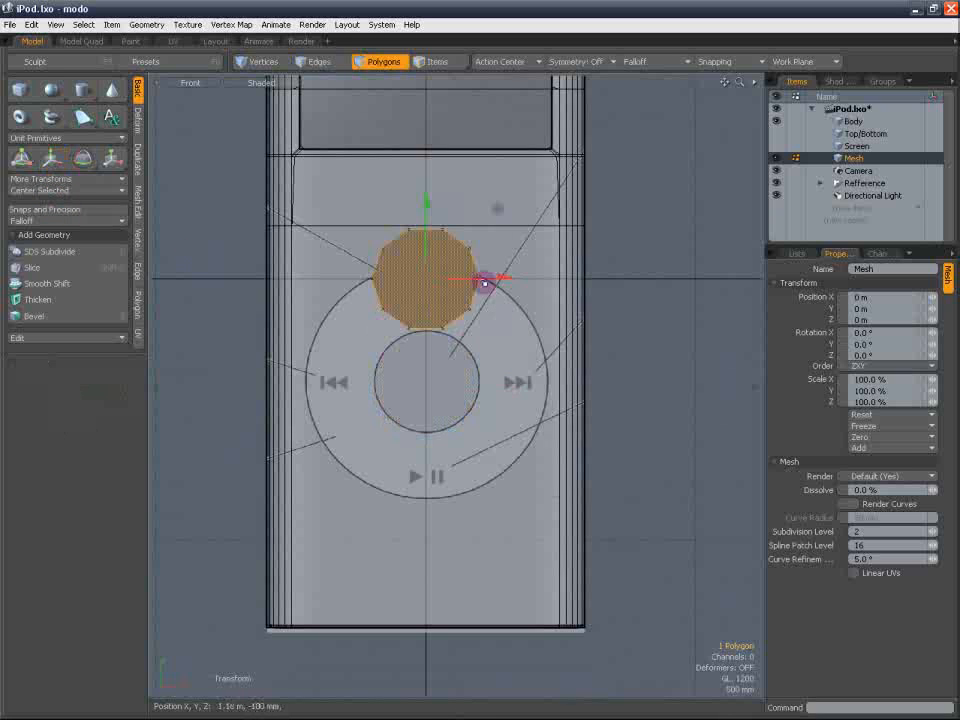
drag(427, 241, 427, 343)
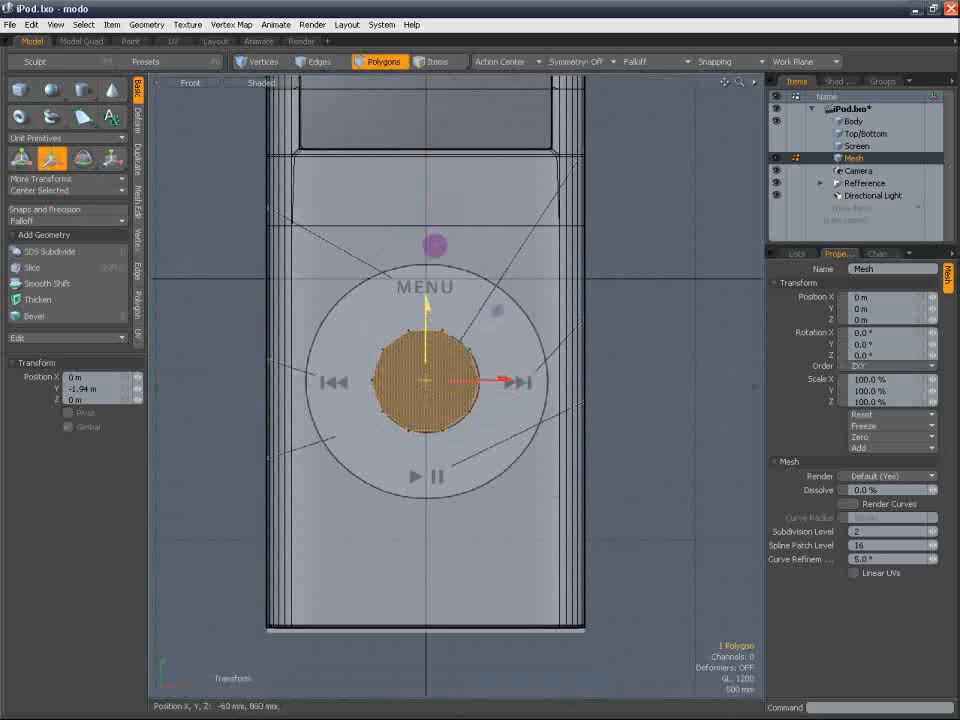
Scale the 10-sided disc up to the click wheel's outer circle and turn on its subdivision smoothing
key(r)
mouse_move(490, 316)
mouse_down()
mouse_move(516, 324)
mouse_move(498, 326)
mouse_up()
key(Tab)
key(Tab)
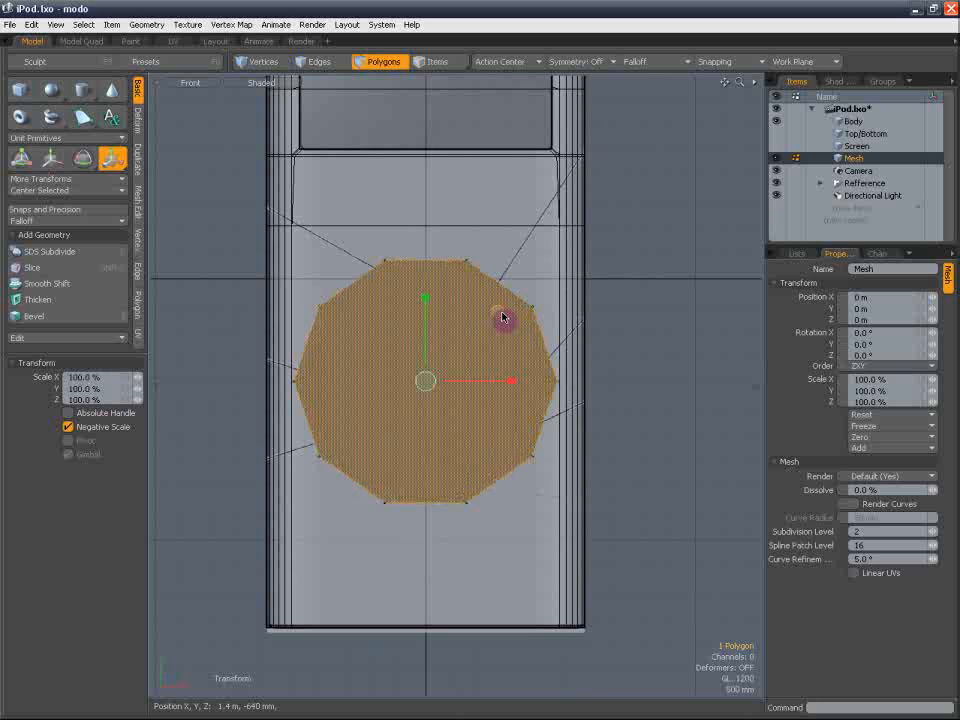
key(space)
click(549, 330)
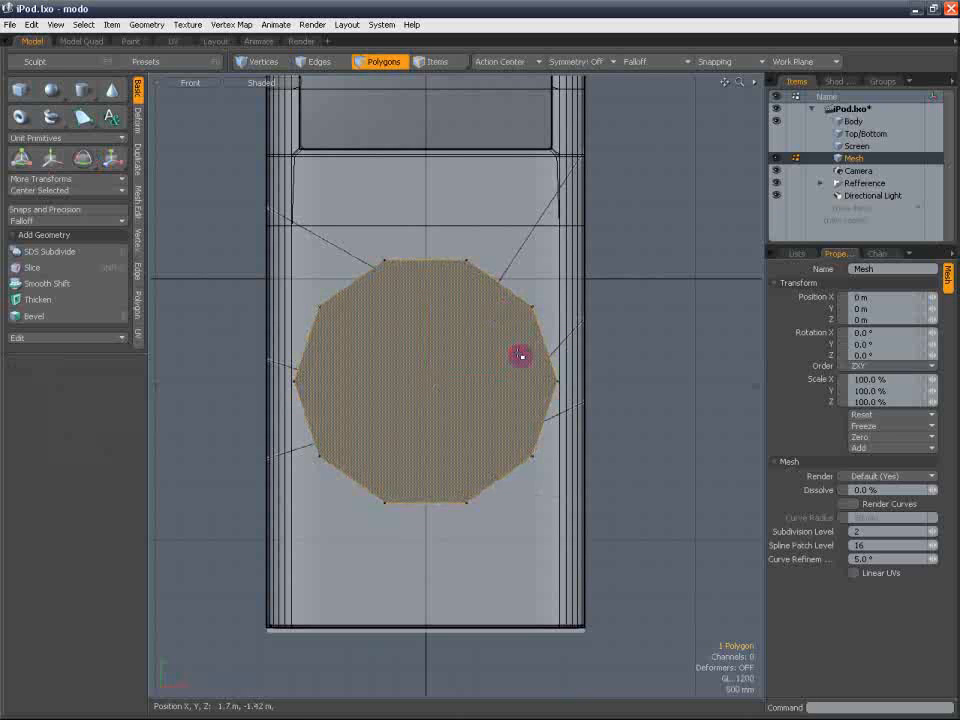
key(y)
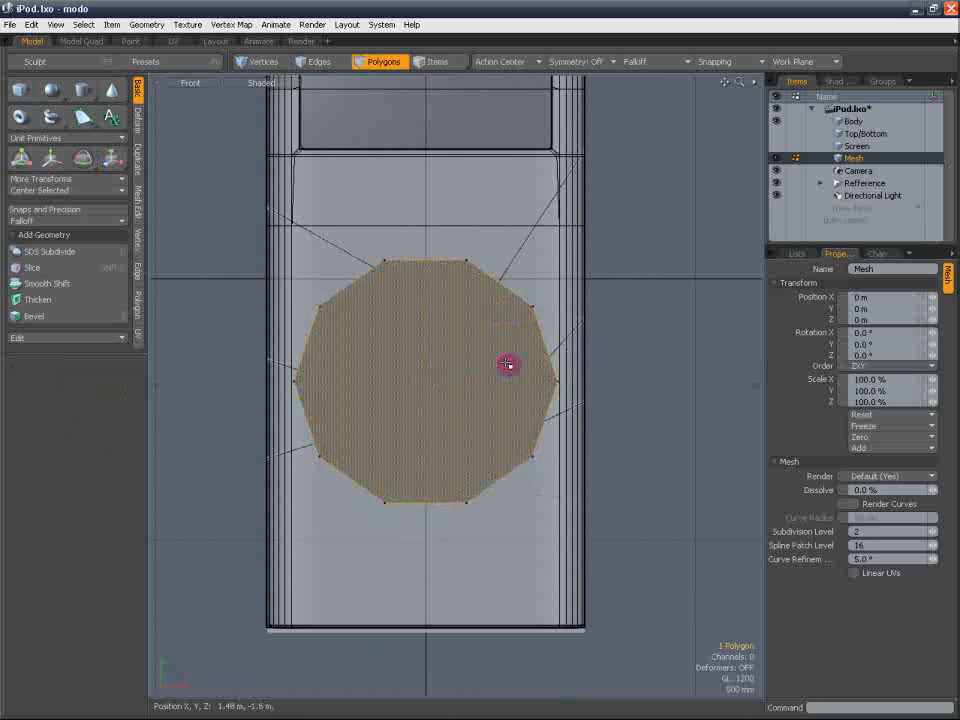
key(Tab)
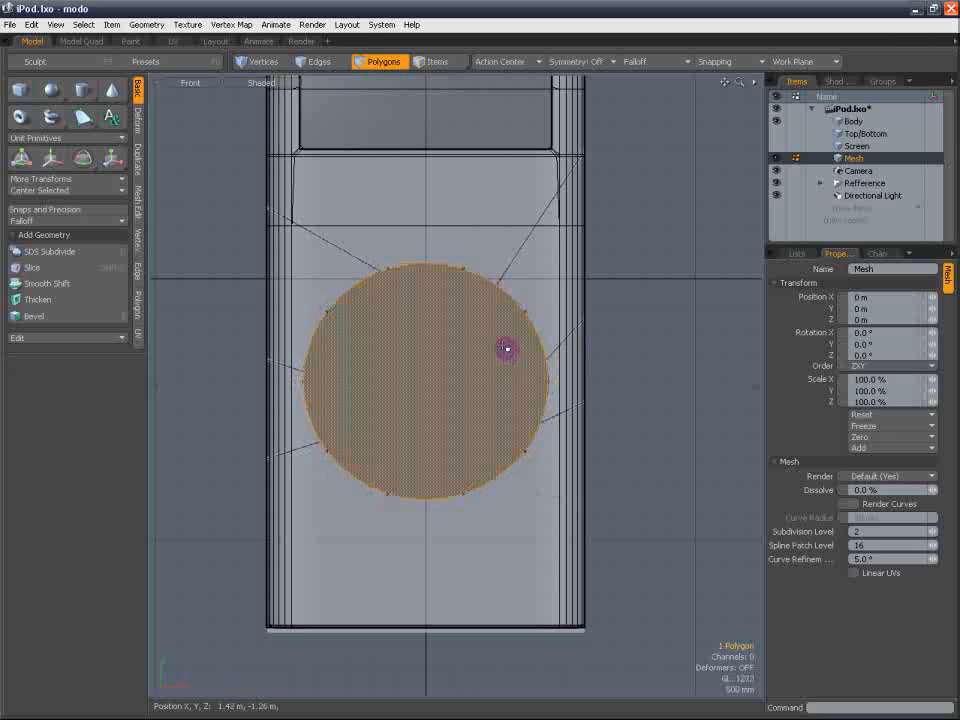
Check the disc against the reference circle in wireframe, scale it to 99% in X and Y, and restore shaded display
click(262, 81)
click(261, 83)
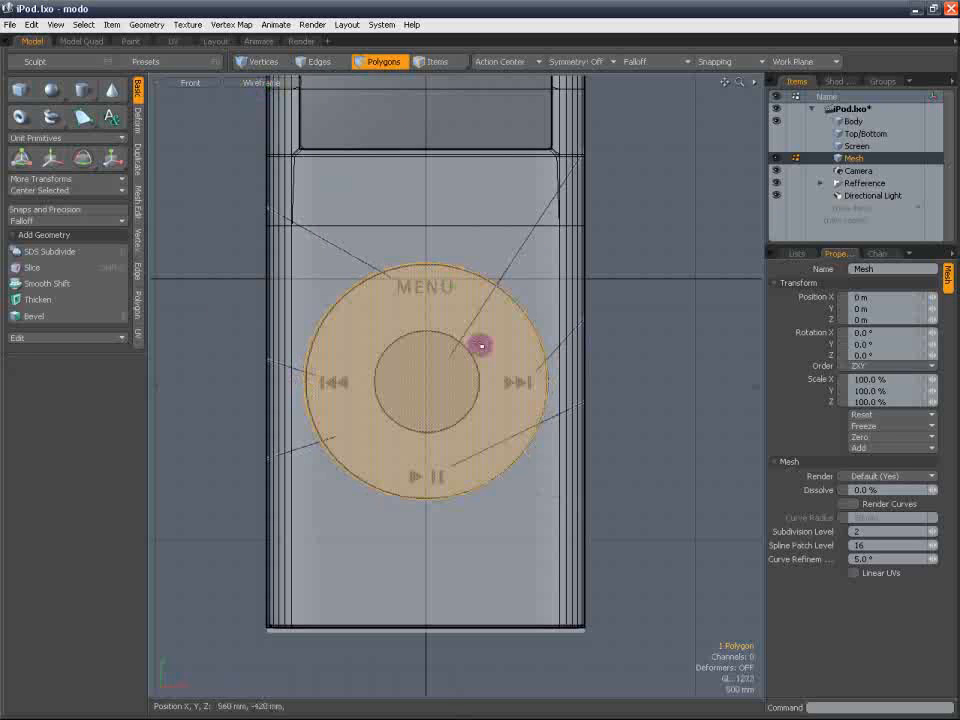
key(r)
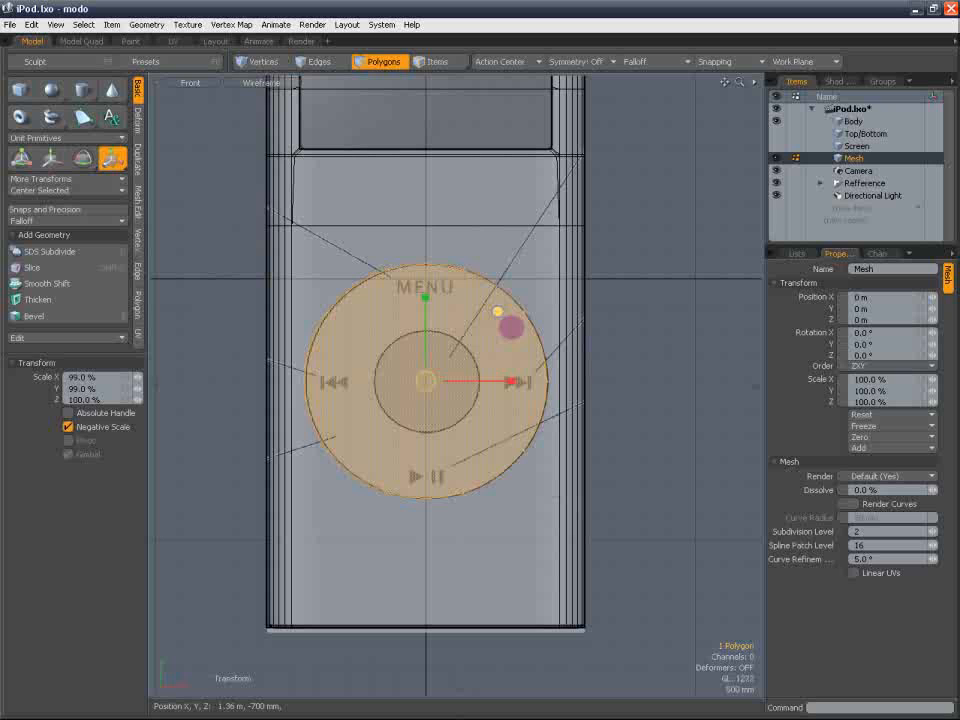
key(q)
click(262, 82)
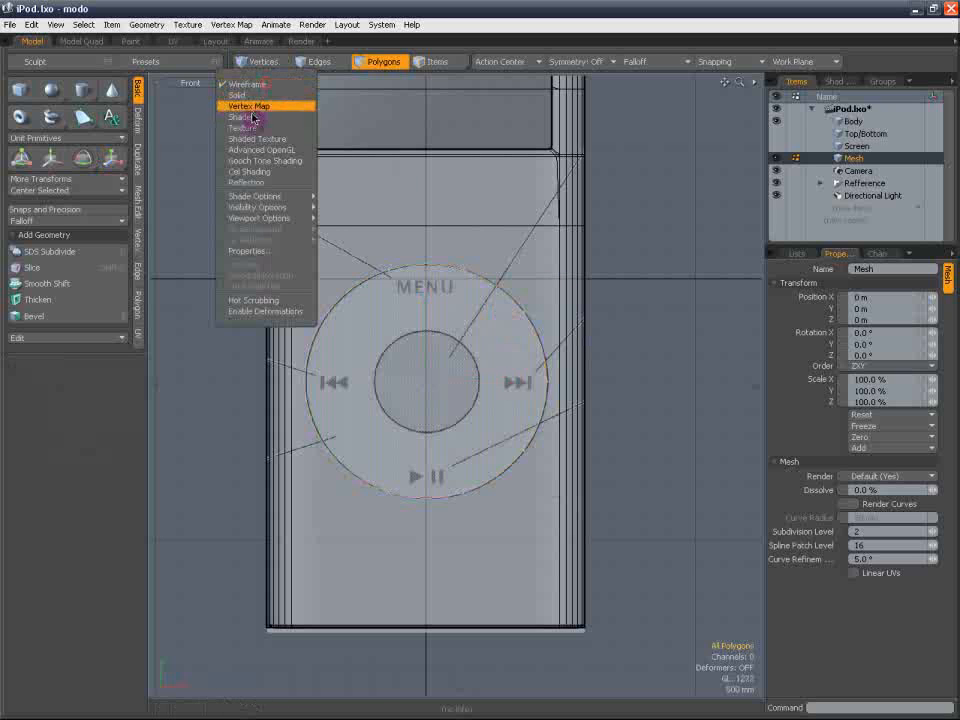
click(240, 111)
Turn off the disc's subdivision smoothing so it is a plain 10-sided polygon, and select it
click(445, 232)
alt+shift+drag(471, 261, 477, 210)
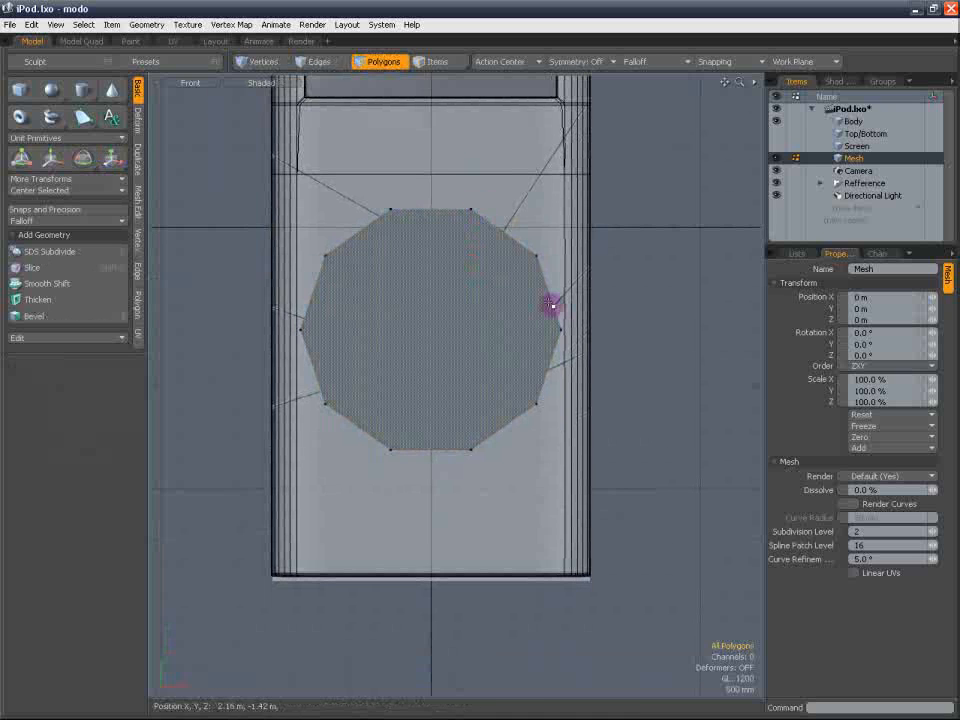
scroll(554, 304, down, 2)
alt+shift+drag(552, 279, 546, 346)
scroll(486, 331, up, 2)
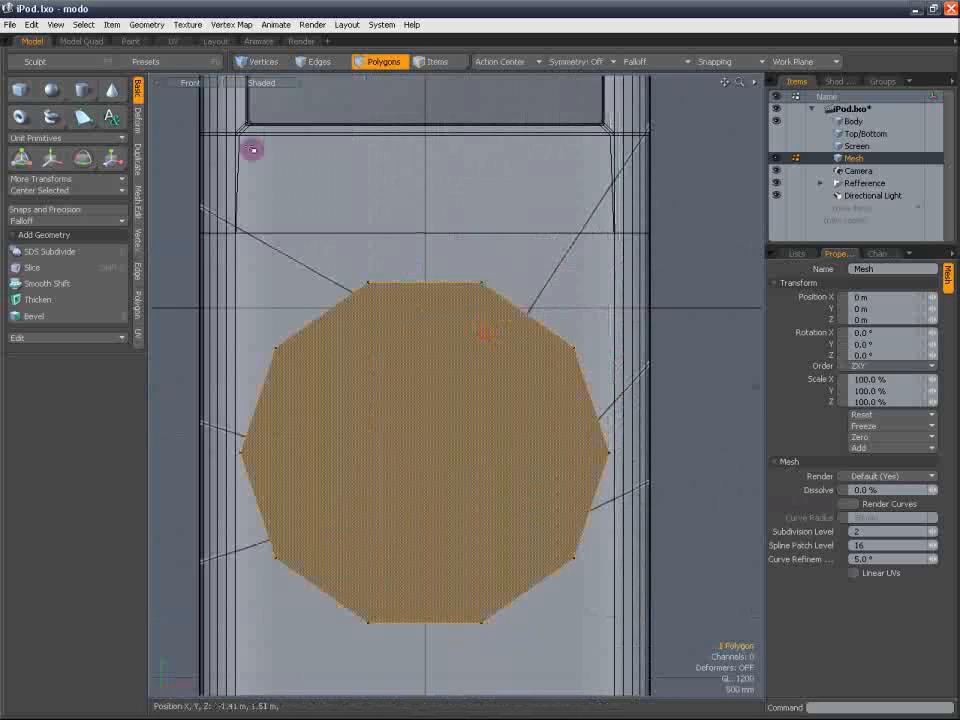
In a perspective view, extrude the 10-sided disc forward along Z into a long cylinder passing through the body's front face
click(190, 82)
click(189, 111)
alt+drag(221, 133, 457, 280)
scroll(431, 395, down, 2)
key(shift+x)
click(426, 392)
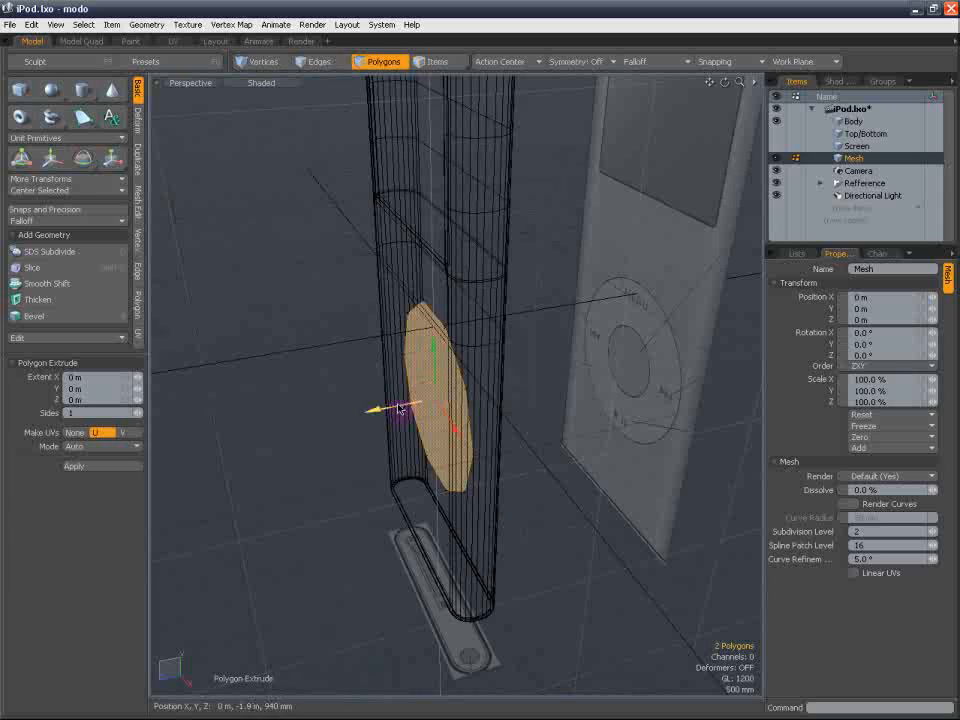
drag(399, 410, 240, 438)
key(space)
alt+drag(484, 339, 399, 336)
double_click(386, 343)
key(y)
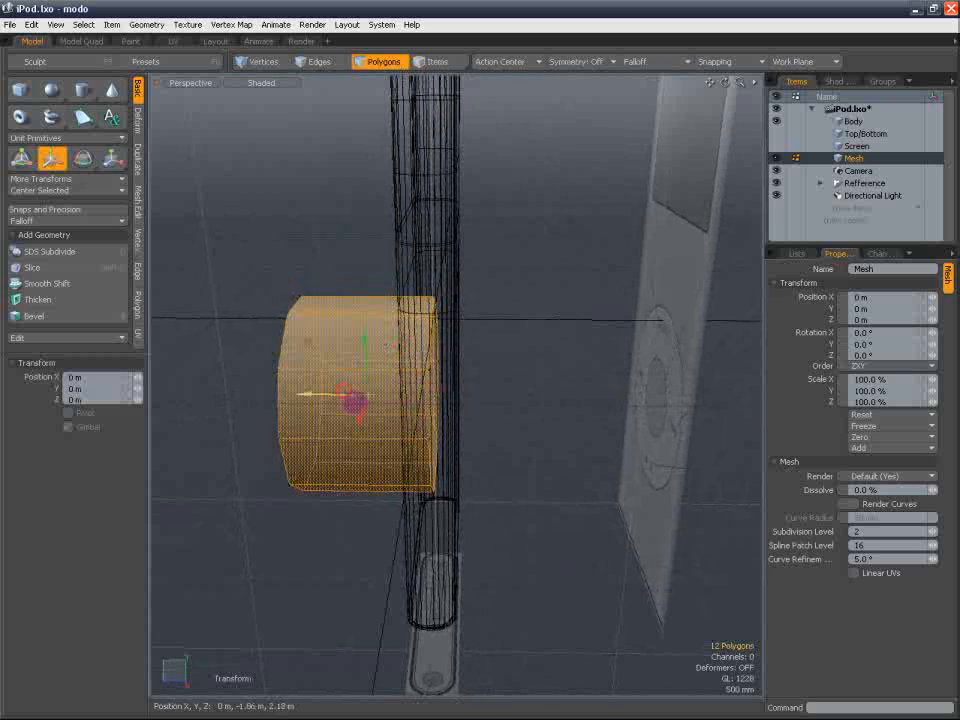
key(space)
alt+drag(321, 347, 315, 311)
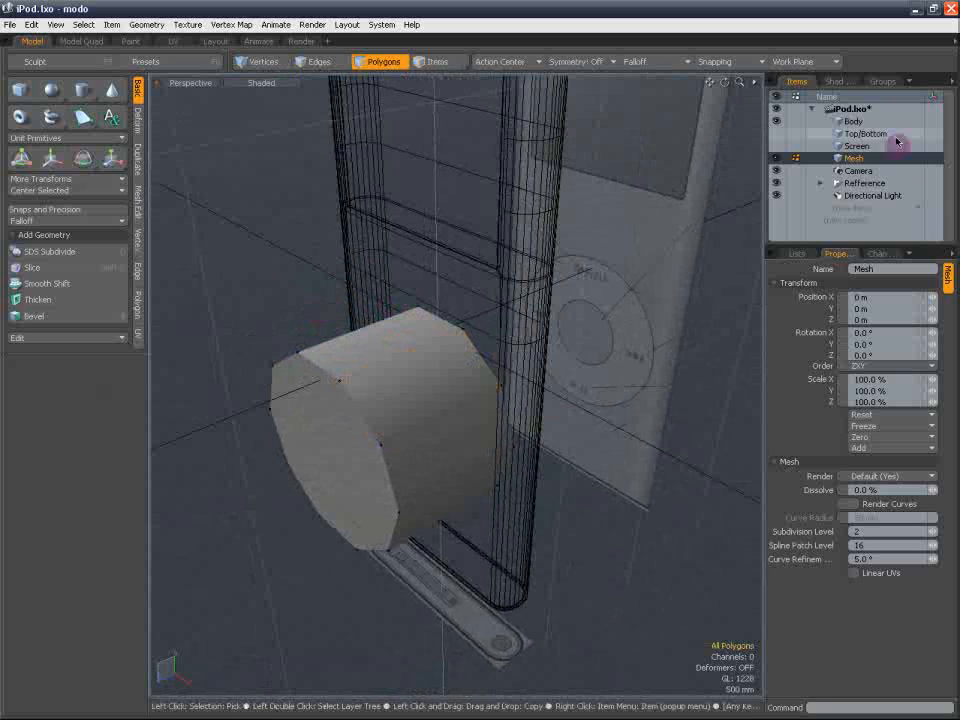
Stencil the cylinder's outline onto the Body mesh with Solid Drill, using material Default and the background as drive mesh
click(850, 121)
alt+drag(446, 274, 192, 72)
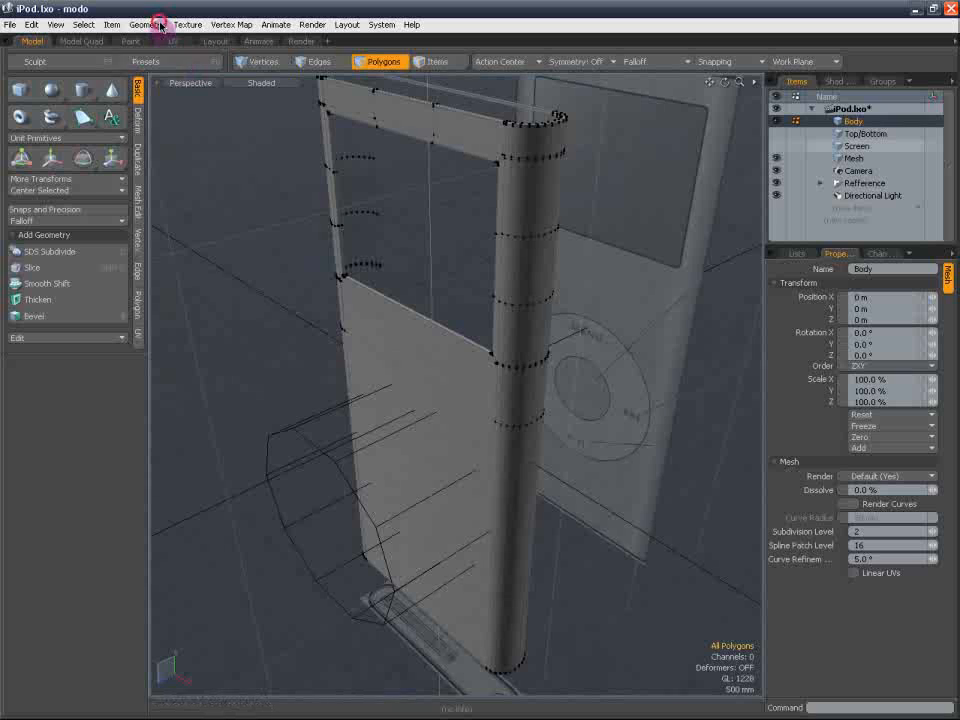
click(160, 26)
mouse_move(279, 327)
click(328, 340)
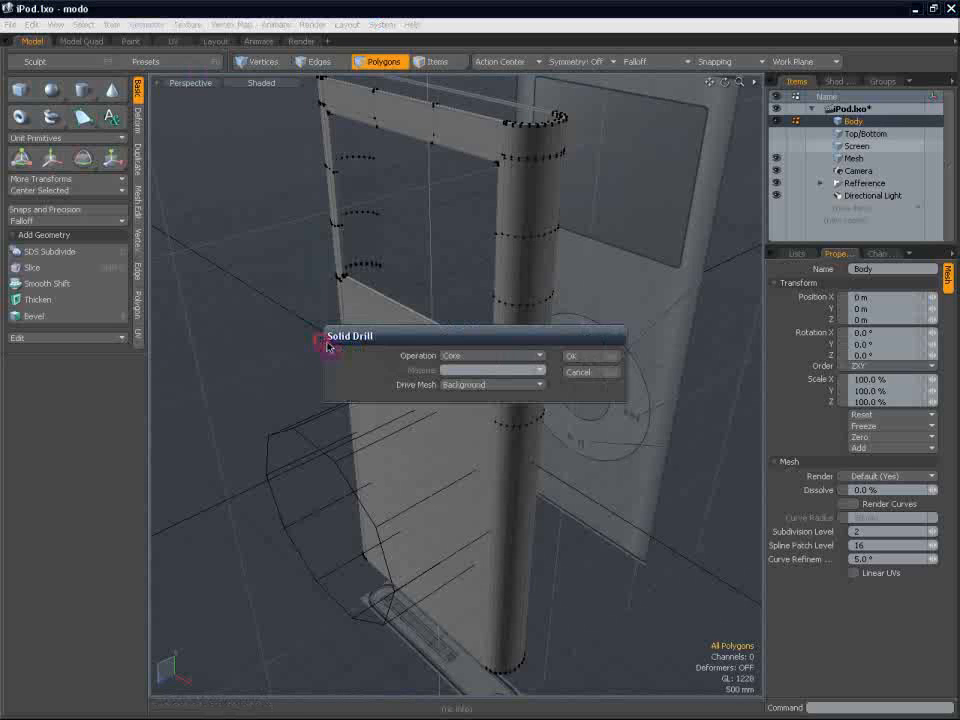
click(539, 356)
click(543, 380)
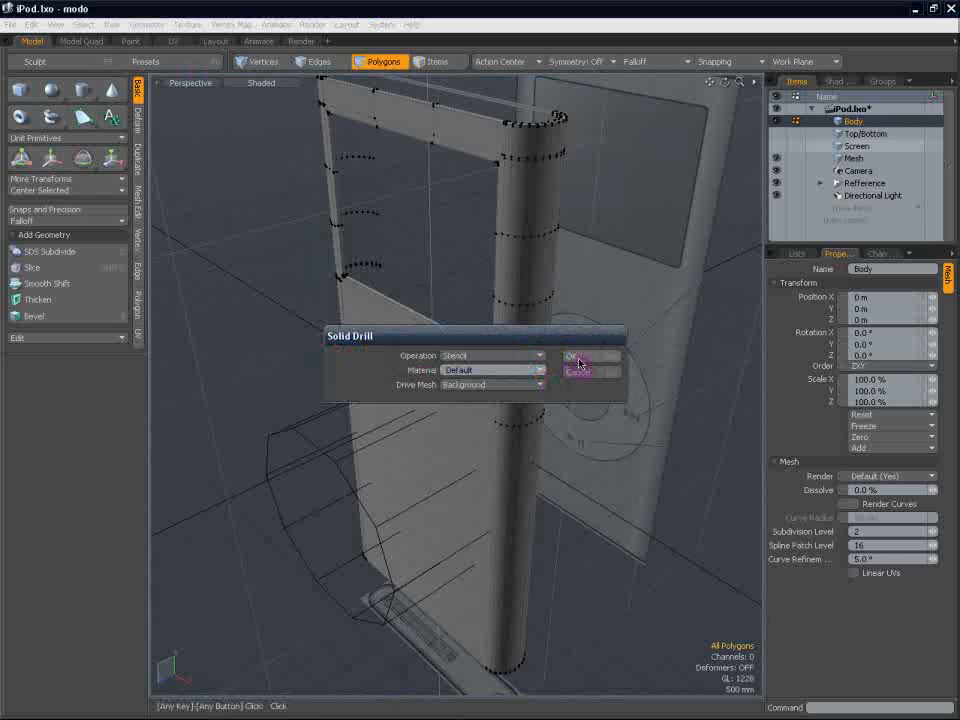
click(579, 357)
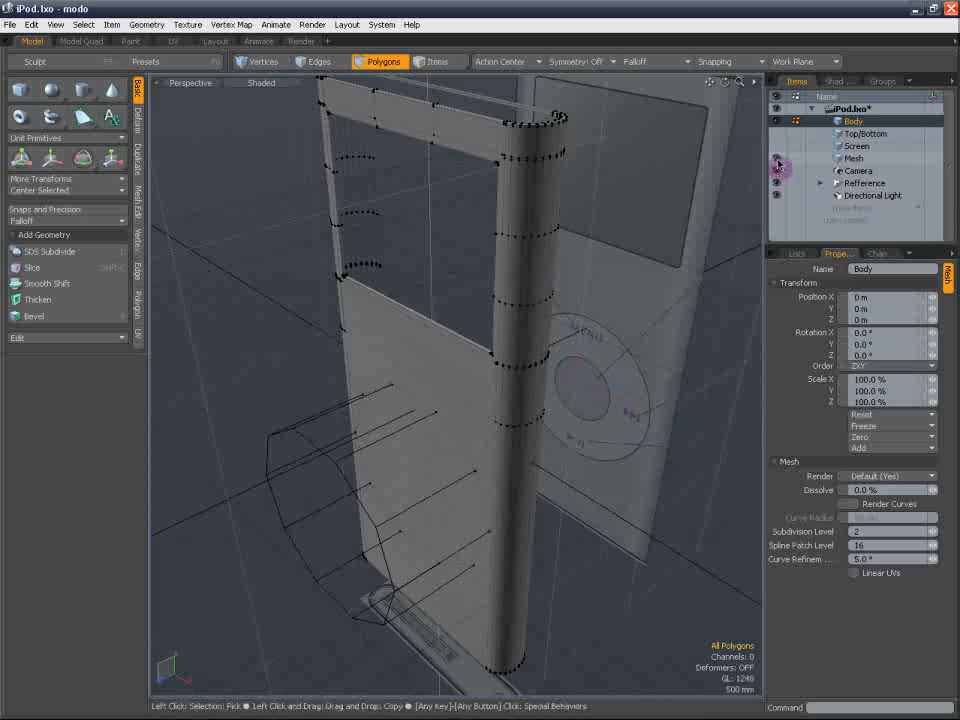
Hide the cylinder mesh and inspect the stencilled 10-sided outline on the body in the front view
alt+drag(326, 294, 467, 191)
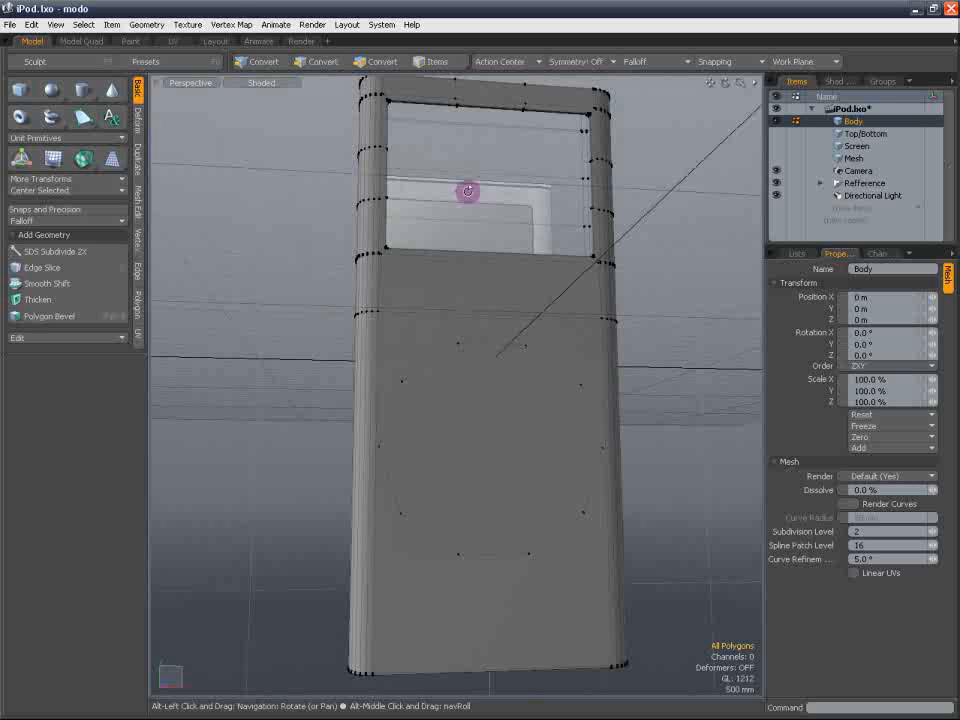
click(212, 84)
click(214, 56)
alt+shift+drag(413, 253, 401, 249)
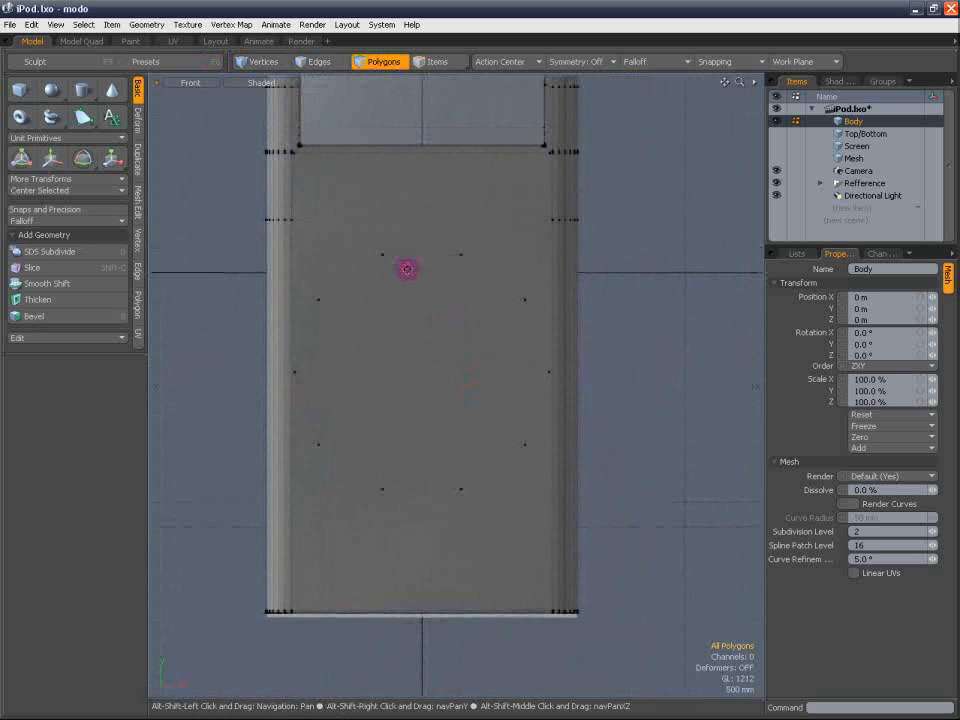
scroll(364, 251, up, 2)
scroll(488, 242, down, 1)
alt+shift+drag(493, 225, 464, 311)
scroll(469, 298, down, 2)
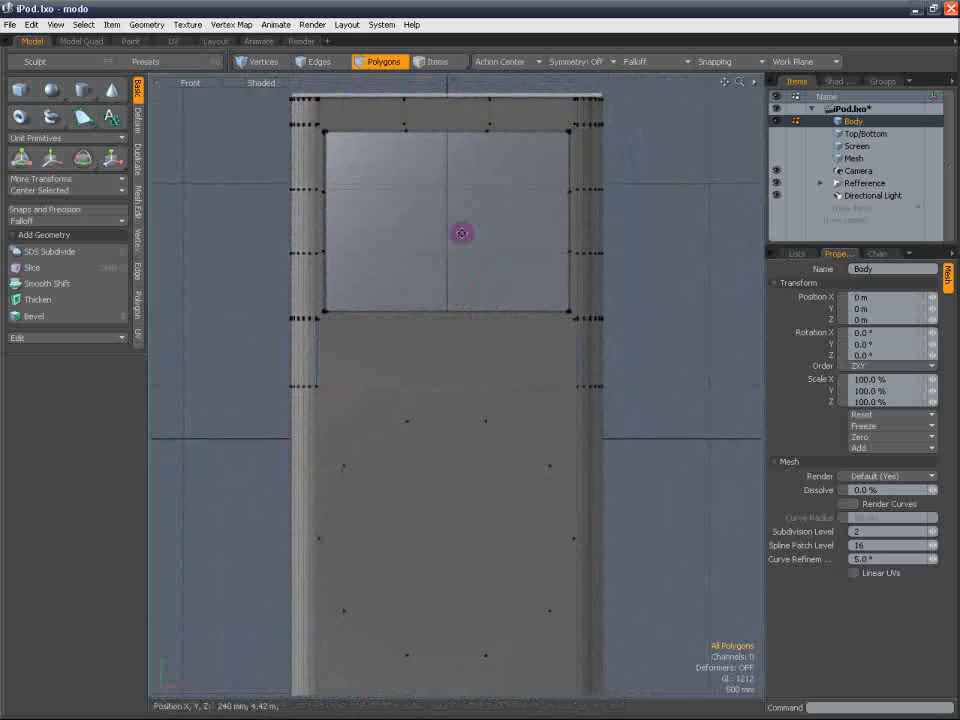
Loop slice the polygon band below the screen opening with 2 uniform vertical cuts
click(438, 320)
key(alt+c)
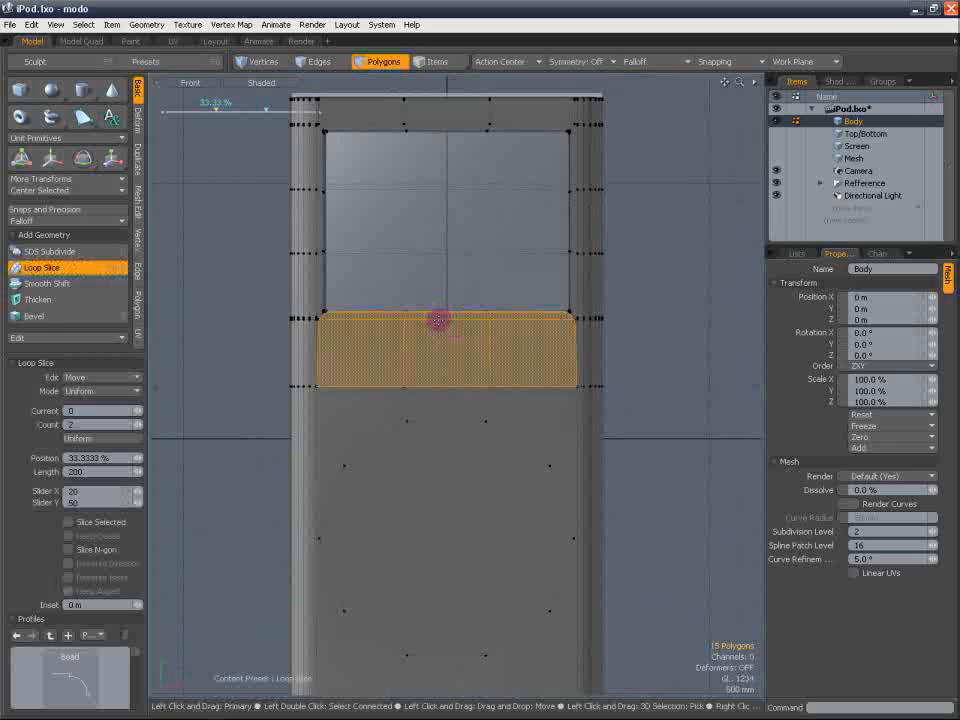
key(q)
click(212, 328)
alt+shift+drag(234, 356, 229, 308)
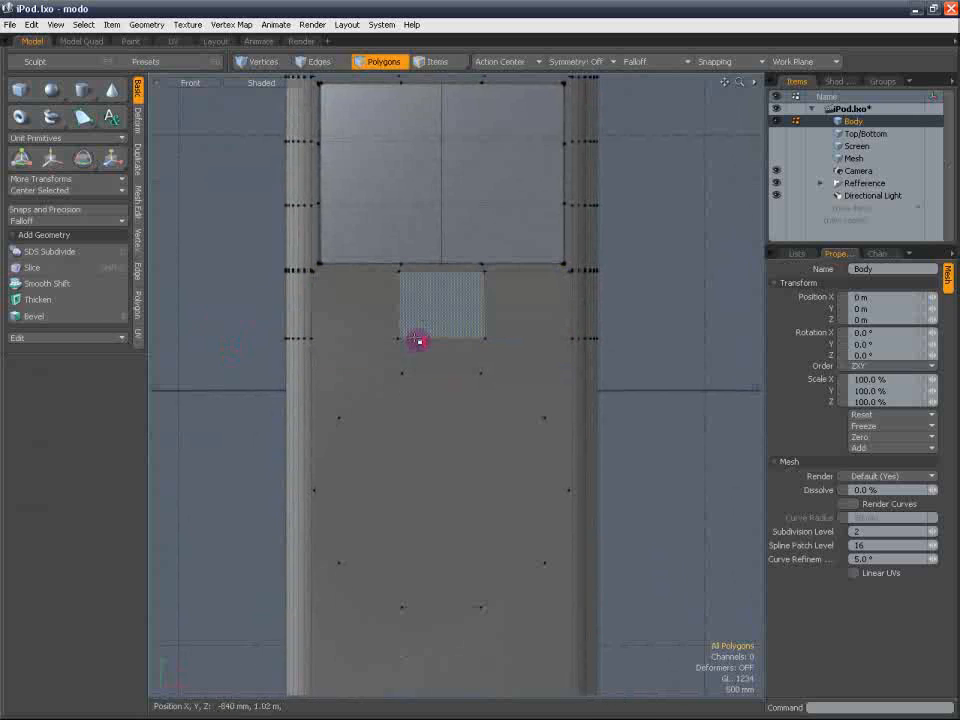
Edge slice from the band's two new lower vertices to the two top vertices of the click-wheel outline
scroll(420, 338, up, 2)
click(258, 61)
key(c)
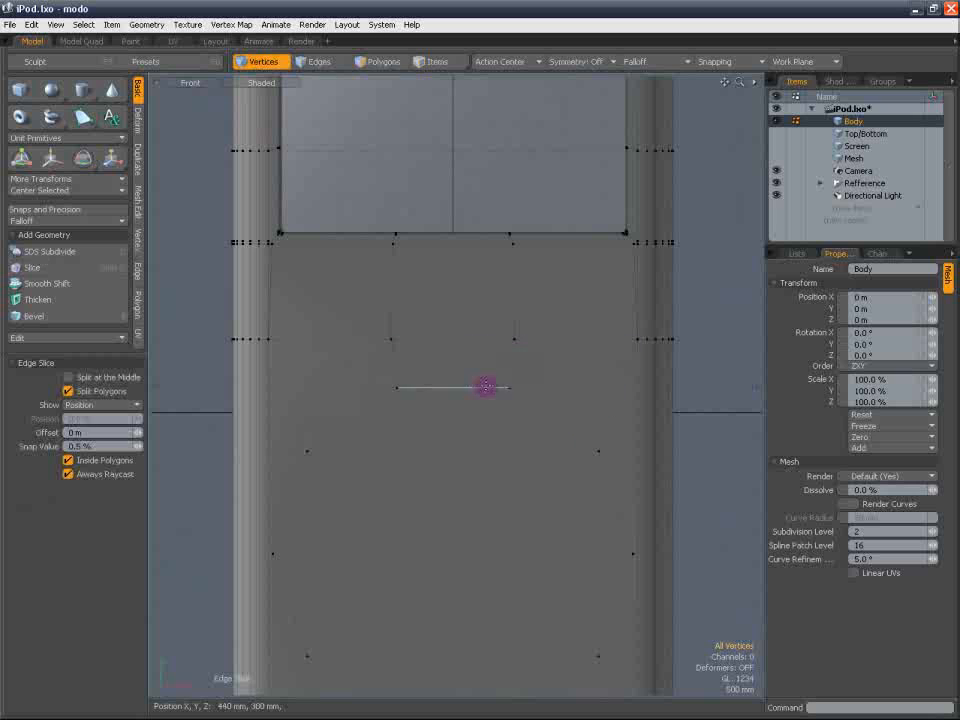
key(q)
Loop slice the body's side polygons alongside the click wheel with a count of 3
alt+shift+drag(589, 421, 500, 303)
click(379, 60)
scroll(507, 283, down, 2)
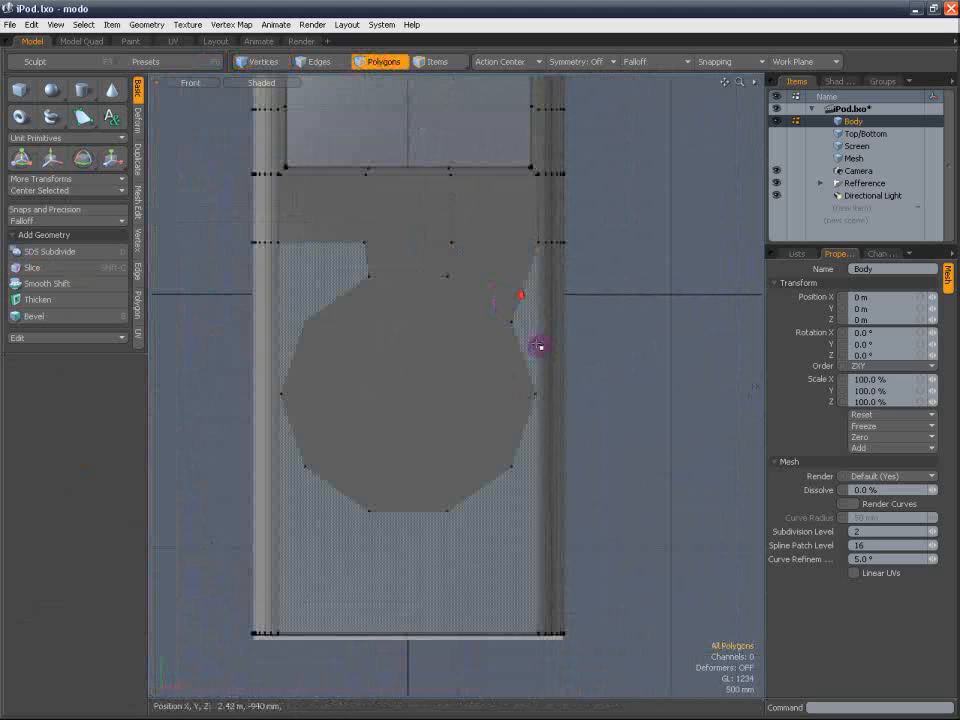
click(555, 348)
key(alt+c)
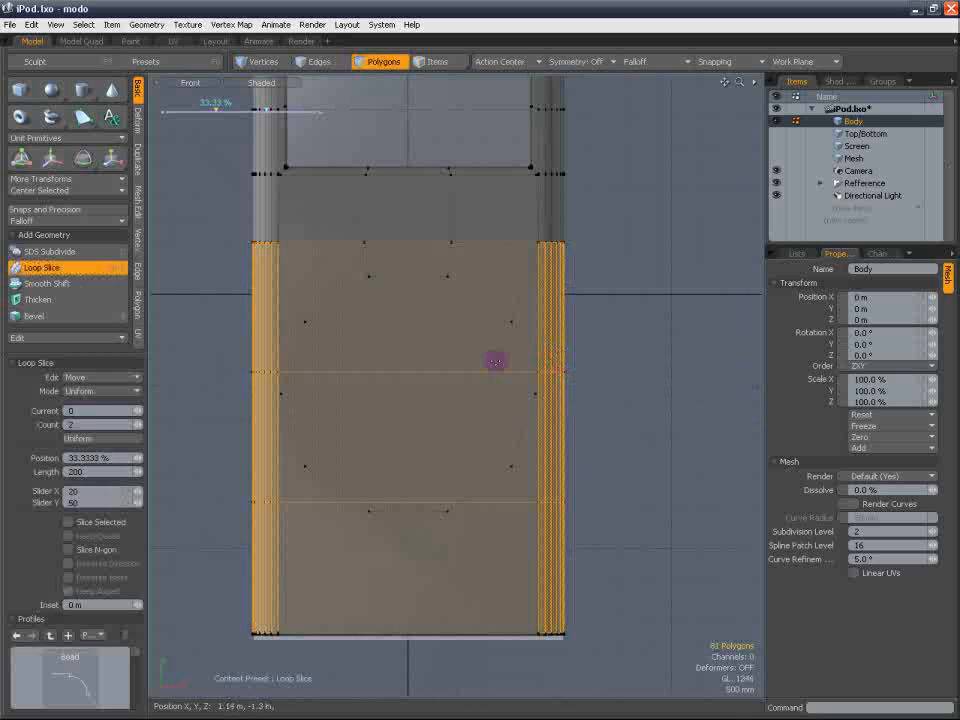
click(141, 427)
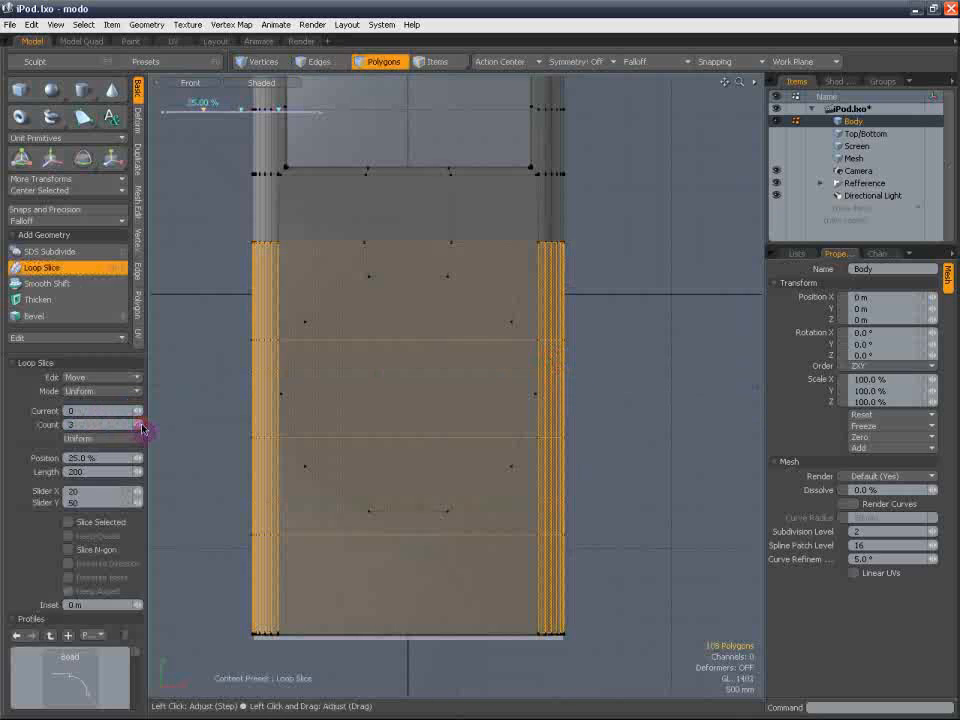
Switch the loop slice to Free mode and align its three cuts with the side vertices of the click-wheel outline
click(124, 392)
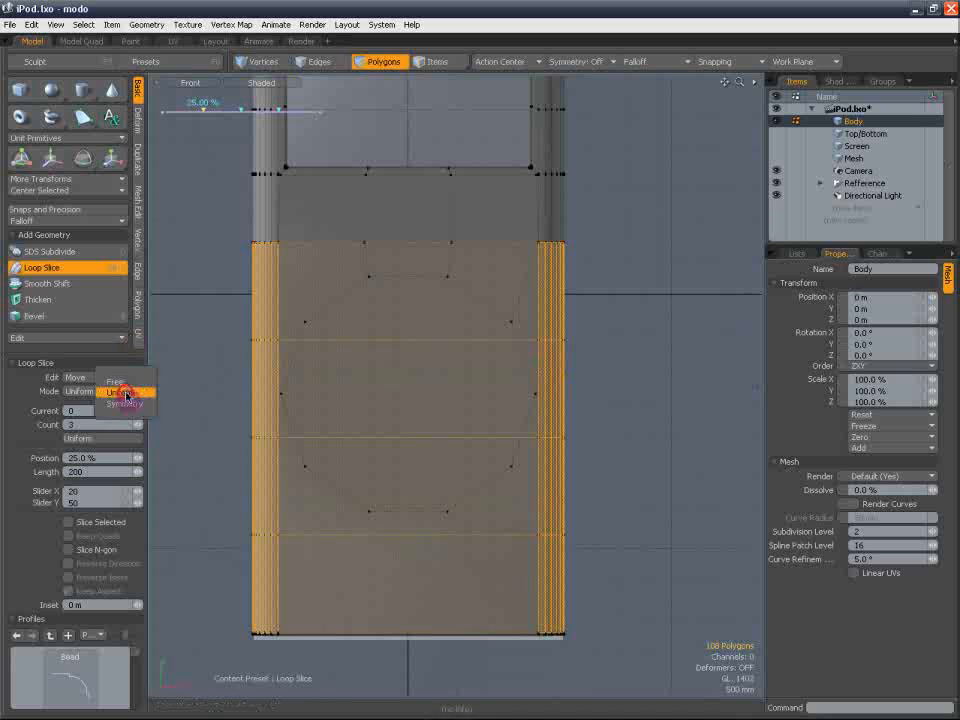
click(127, 382)
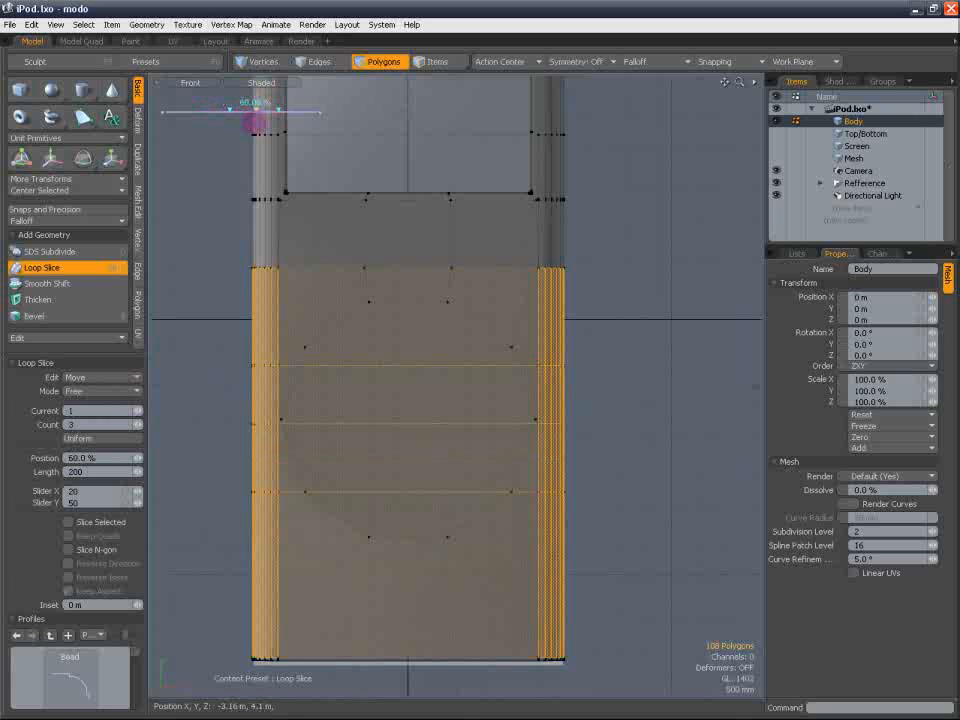
drag(289, 108, 279, 107)
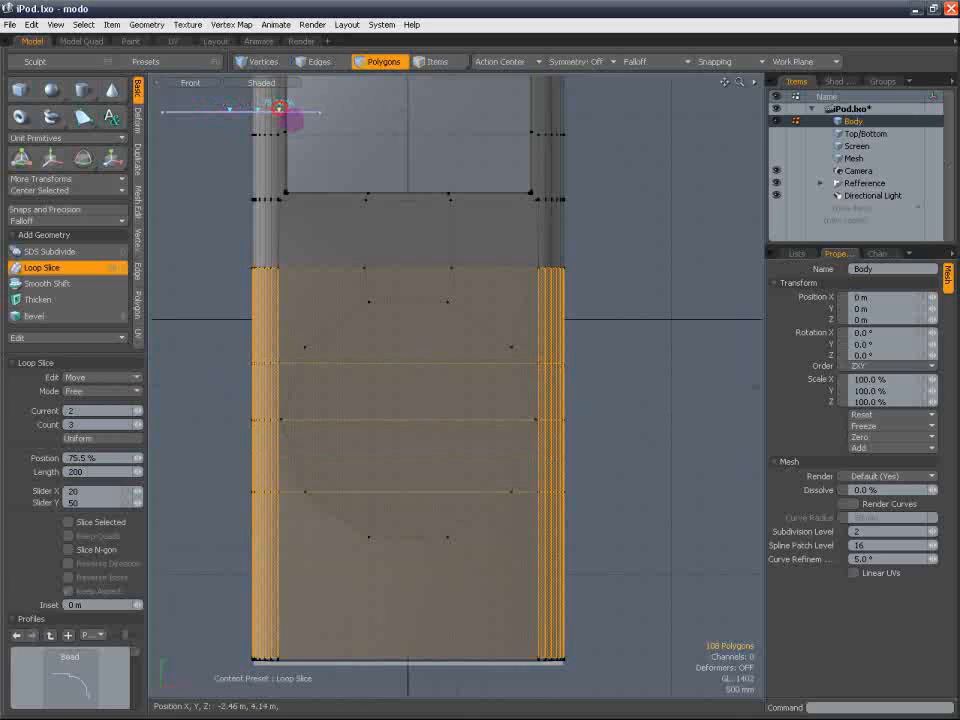
click(352, 66)
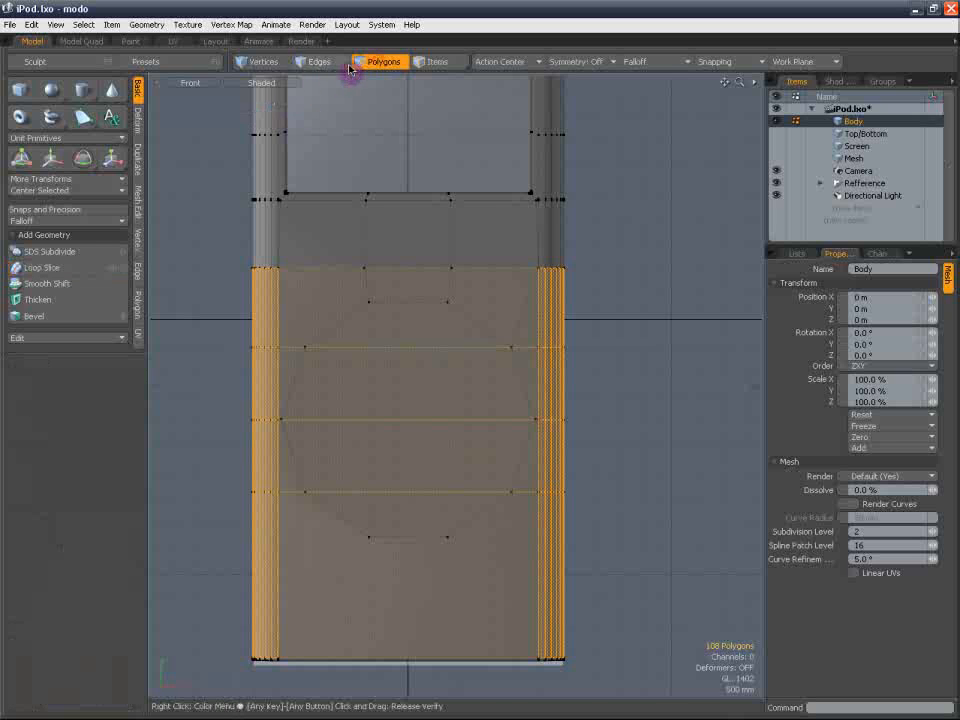
Edge slice between the click-wheel outline's left-hand vertices and the matching loop cuts on the body's left side
click(262, 62)
click(184, 251)
scroll(289, 350, up, 3)
key(c)
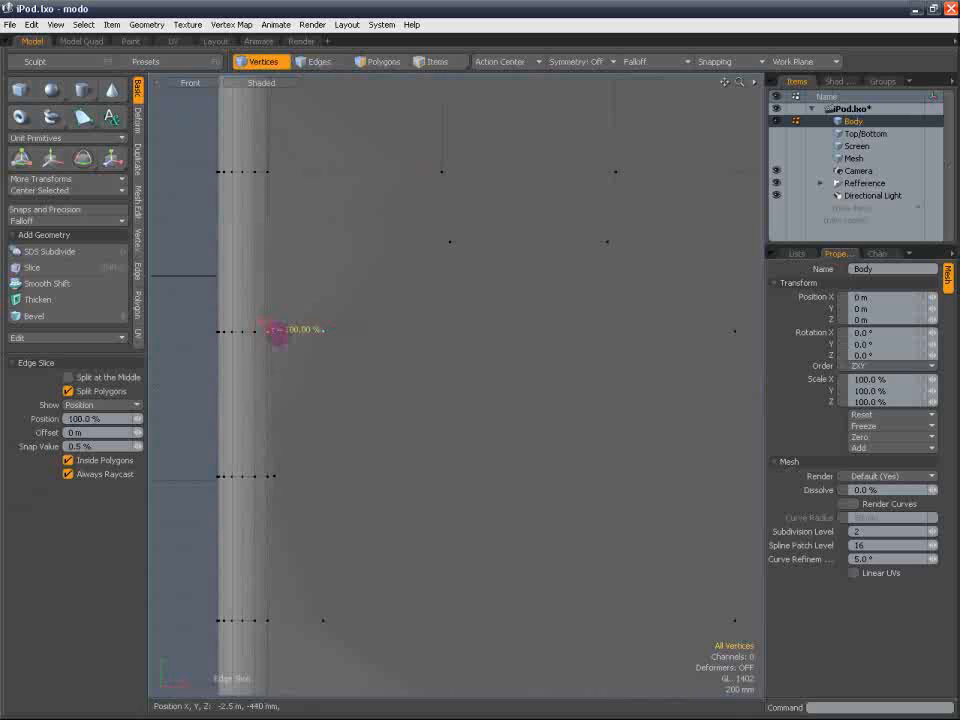
click(322, 331)
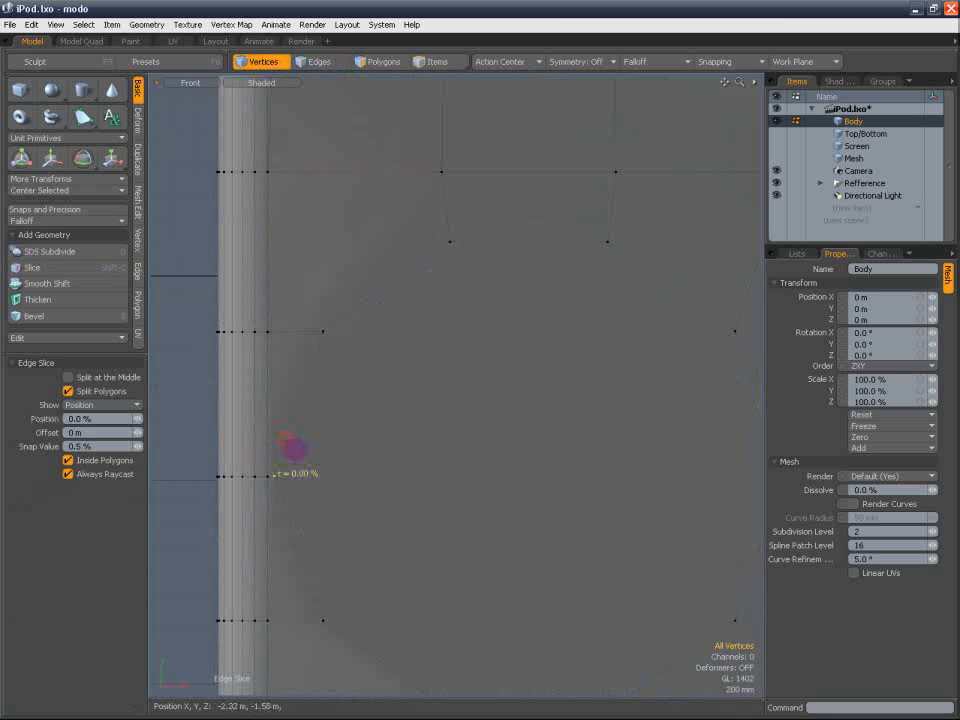
alt+shift+drag(302, 506, 305, 310)
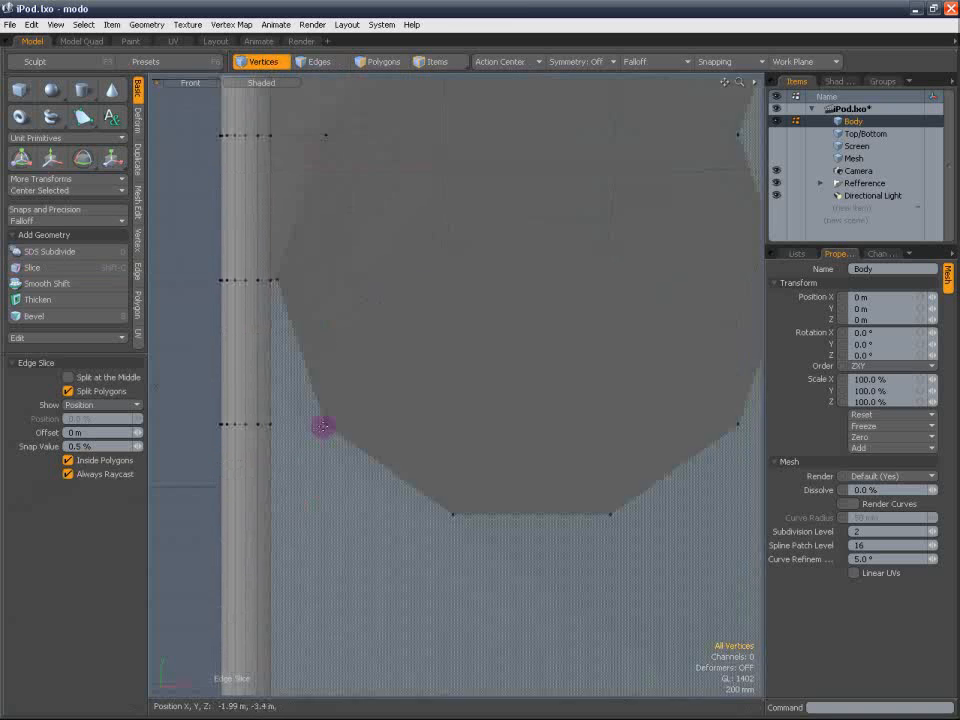
alt+shift+drag(481, 493, 388, 444)
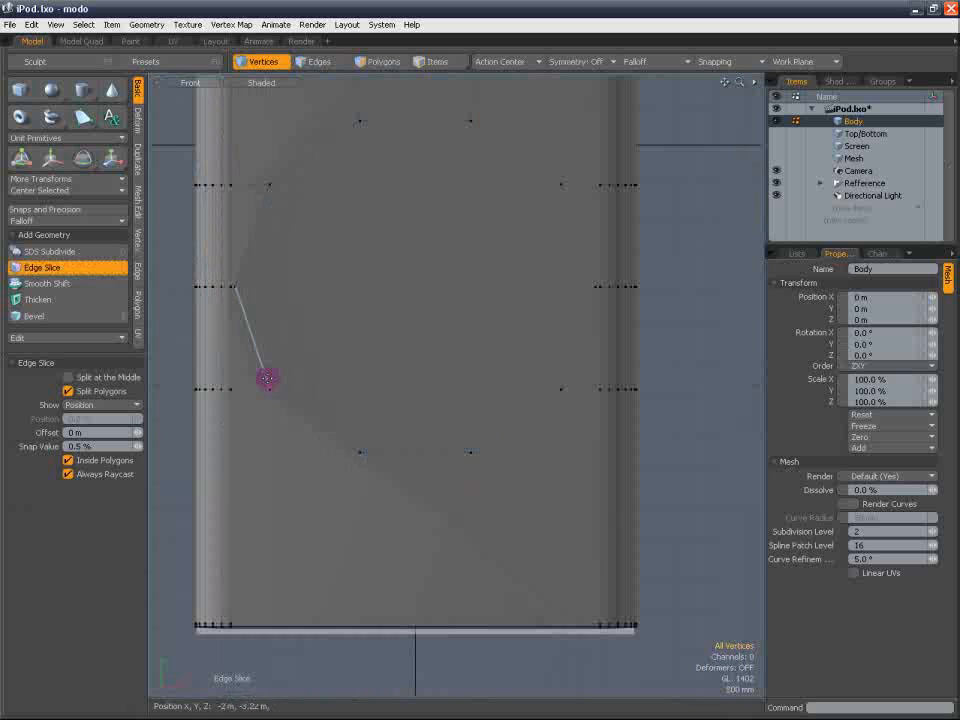
key(space)
Edge slice between the click-wheel outline's right-hand vertices and the matching loop cuts on the body's right side
key(c)
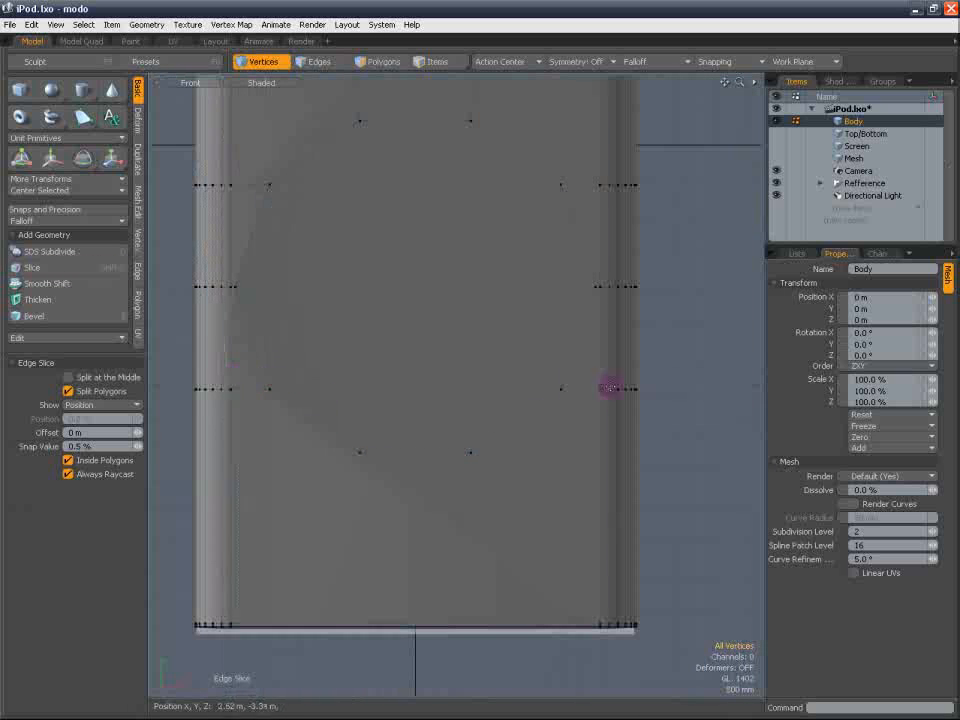
click(565, 372)
click(598, 365)
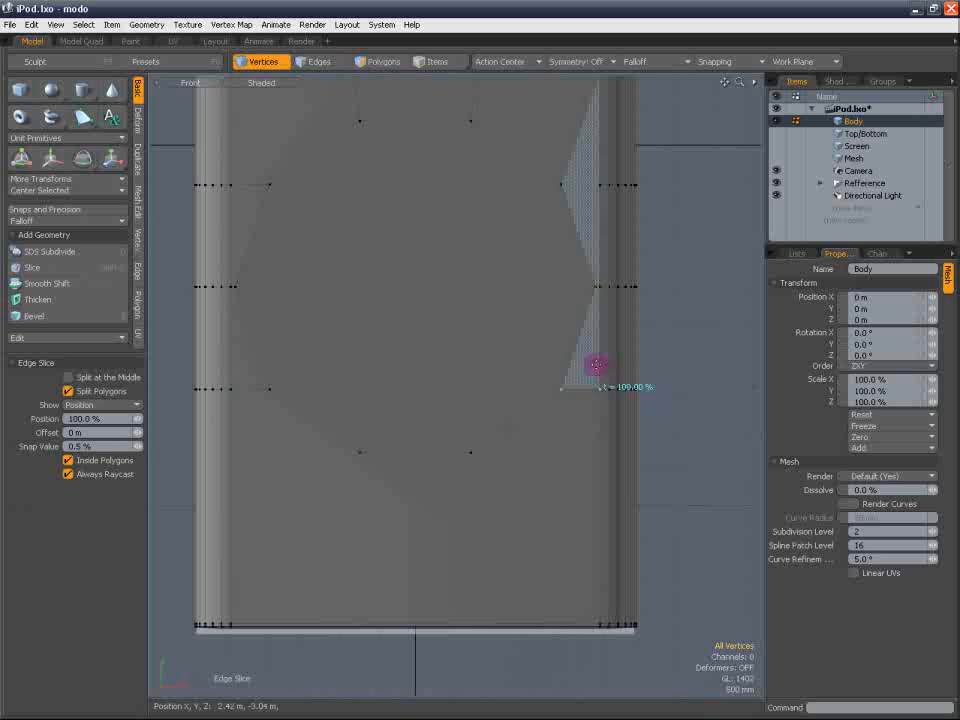
key(space)
alt+shift+drag(568, 272, 546, 480)
key(c)
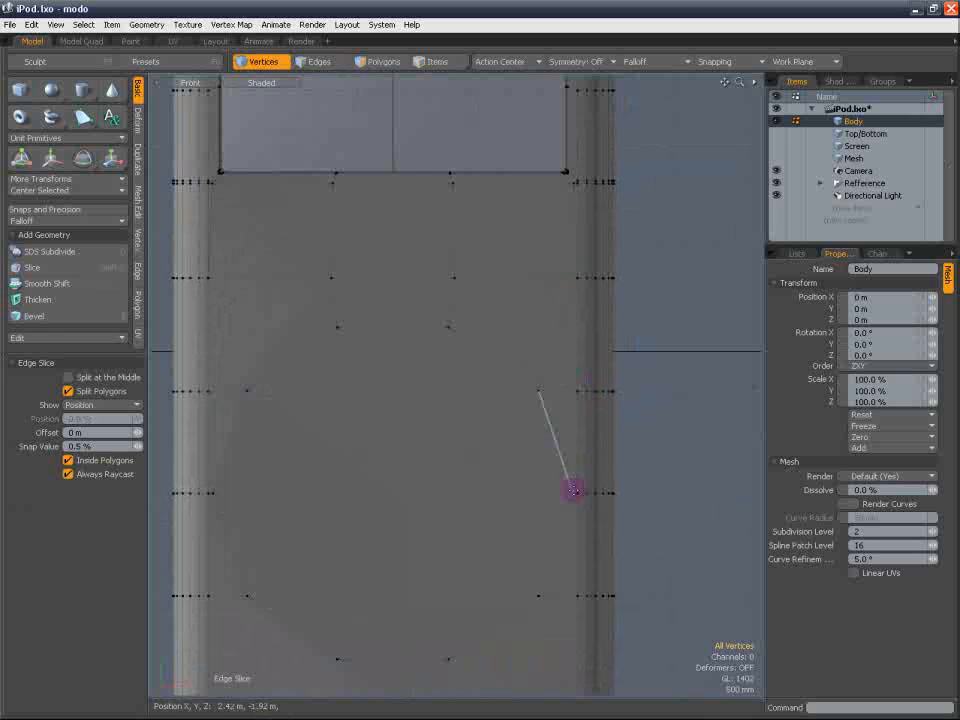
key(space)
key(c)
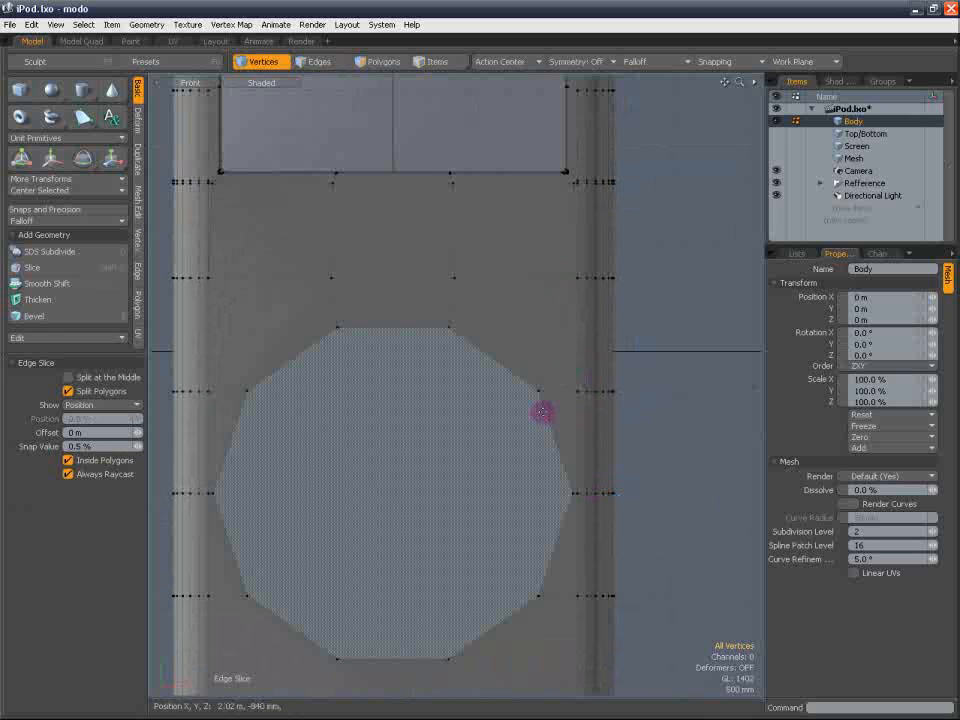
click(544, 409)
key(space)
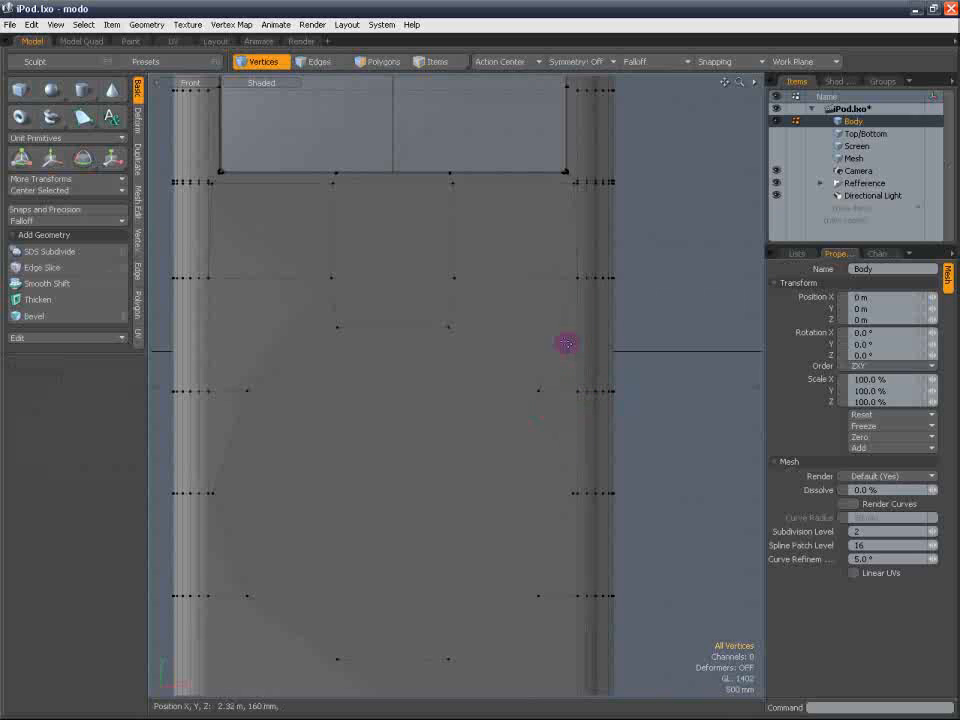
Preview the body in subdivision mode to examine the surface around the click wheel, and return to the polygon mesh
click(319, 62)
click(561, 330)
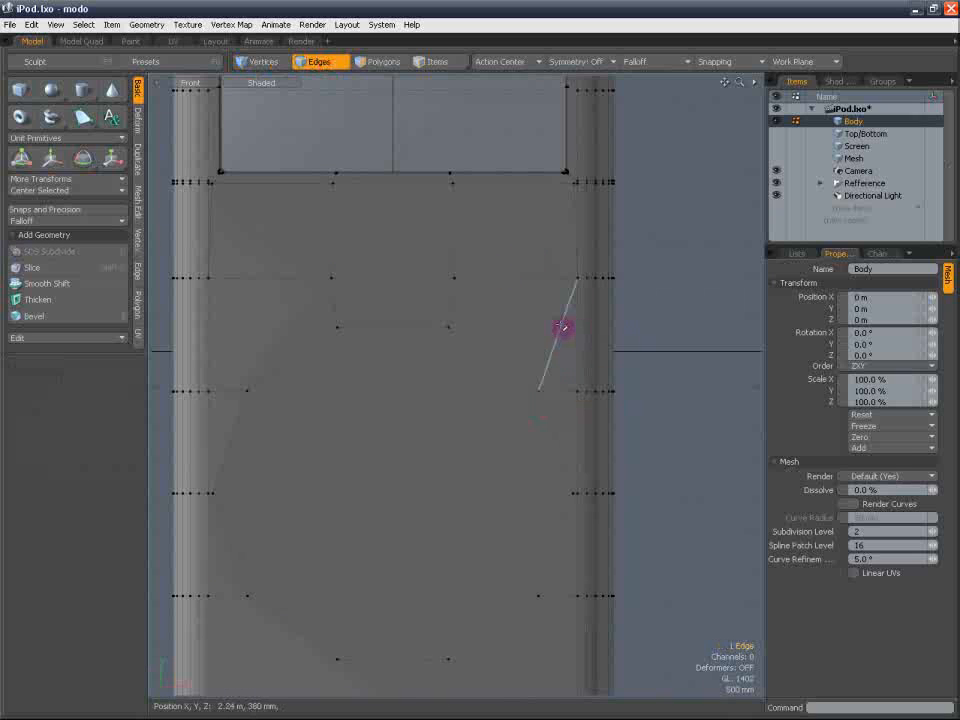
alt+drag(560, 325, 565, 277)
key(Tab)
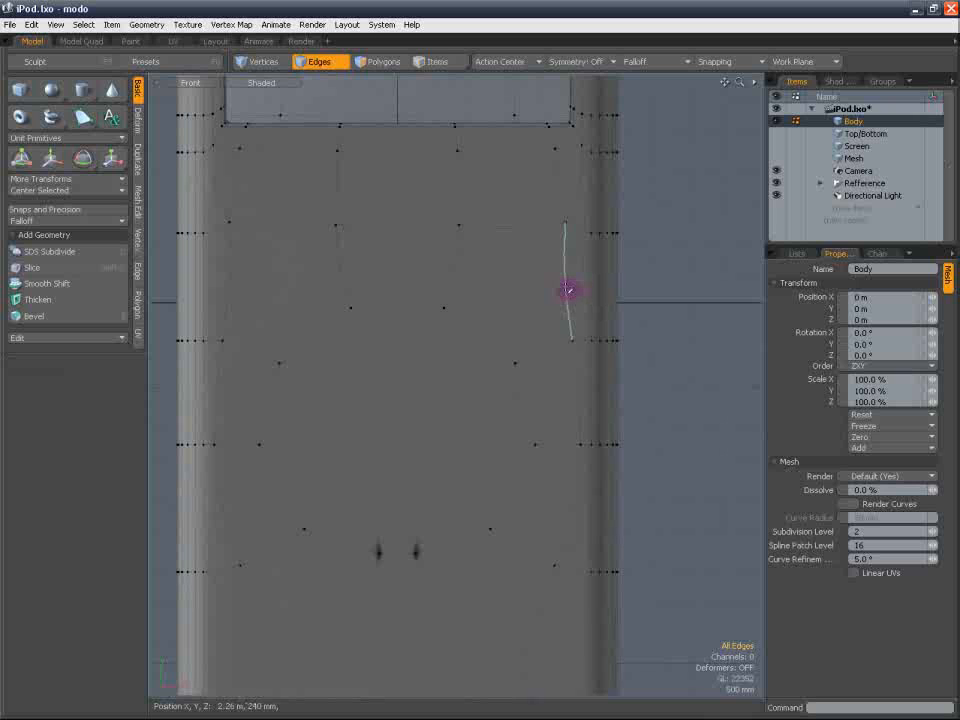
scroll(549, 291, down, 2)
key(Tab)
alt+shift+drag(514, 394, 508, 296)
Loop slice the narrow polygon strip along the body's lower front edge with two evenly spaced cuts
click(377, 62)
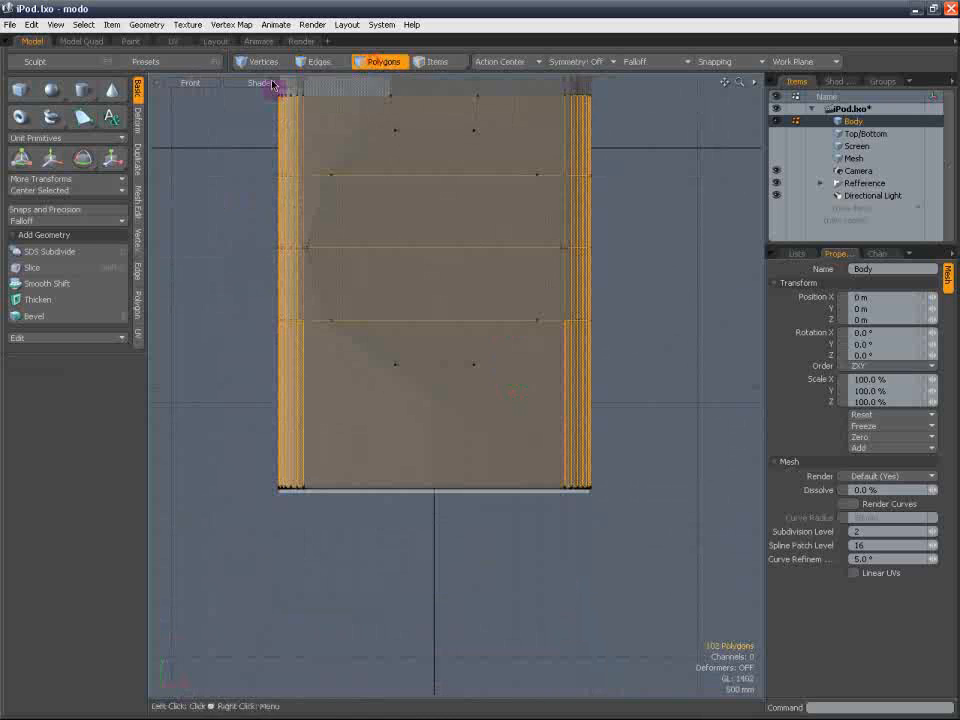
click(195, 83)
click(201, 120)
alt+drag(400, 345, 422, 229)
scroll(454, 500, up, 3)
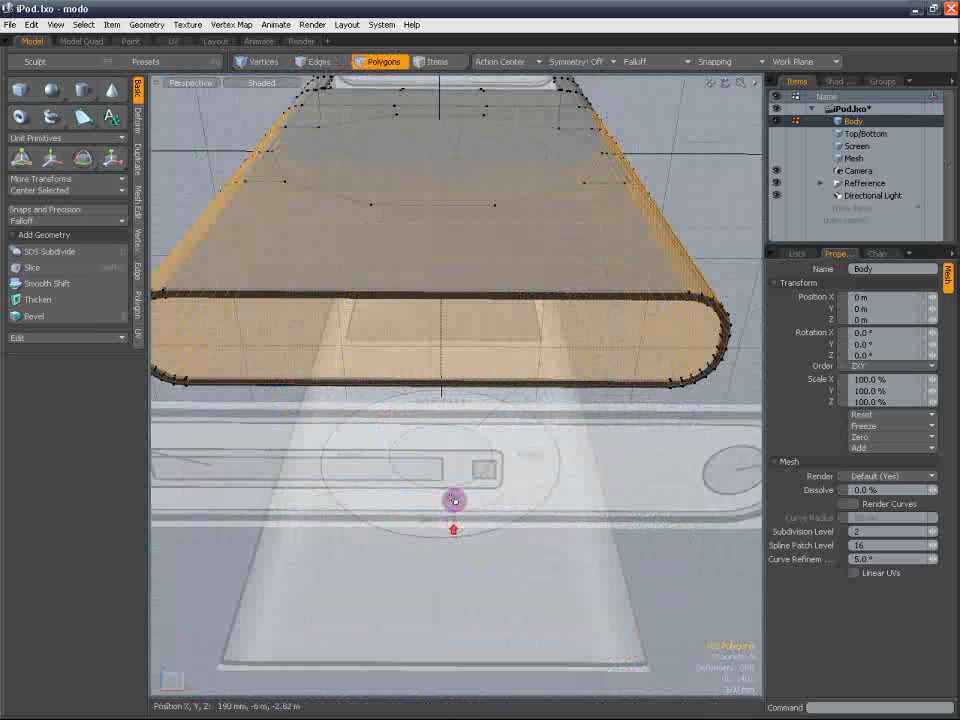
click(459, 456)
alt+shift+drag(449, 310, 442, 355)
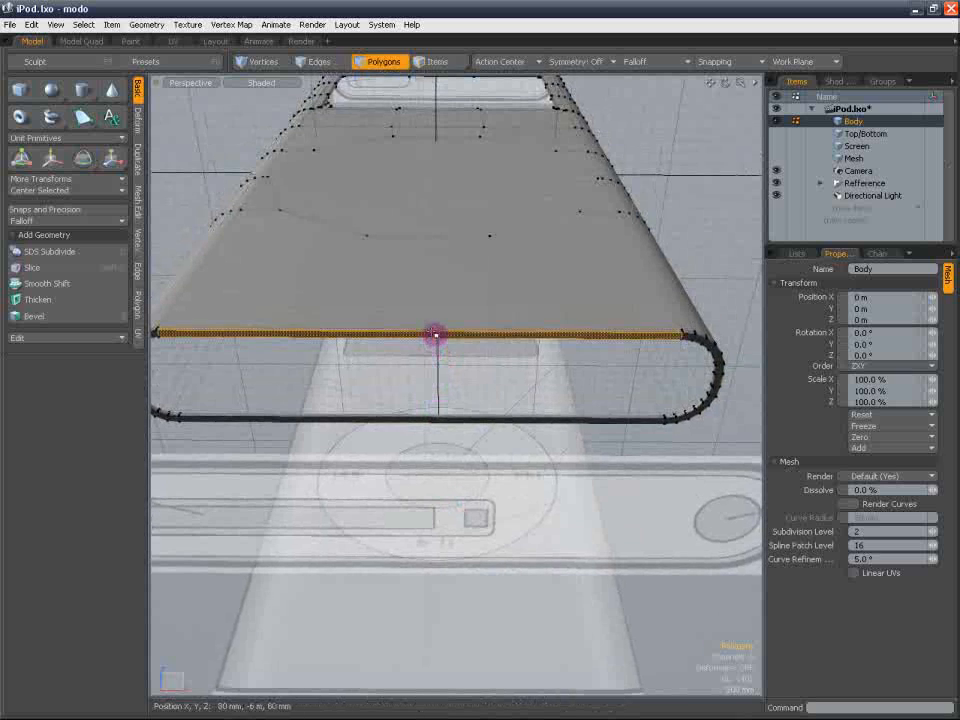
key(alt+c)
click(432, 338)
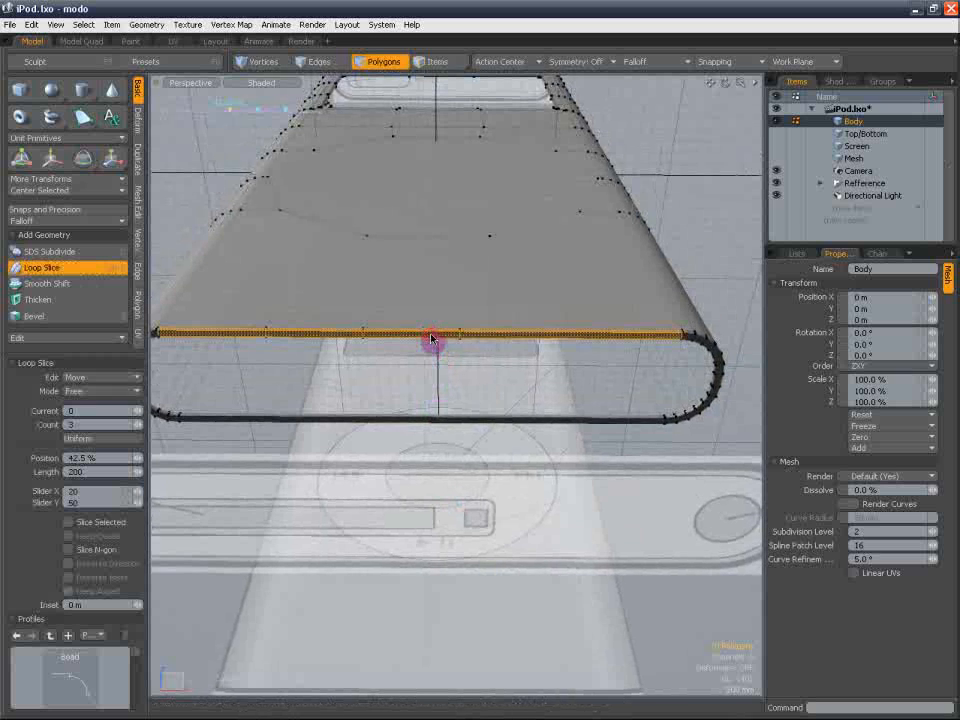
click(106, 393)
click(107, 402)
click(134, 426)
key(space)
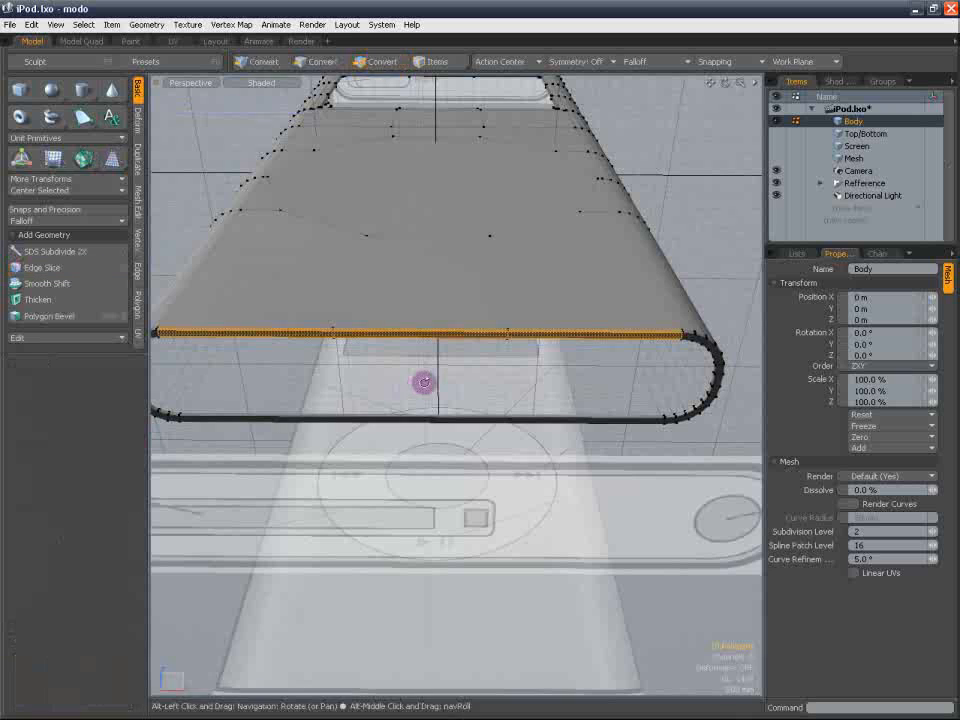
Edge slice between the two lowest click-wheel outline vertices and the matching cuts on the body's lower front edge
click(259, 61)
alt+drag(222, 167, 336, 376)
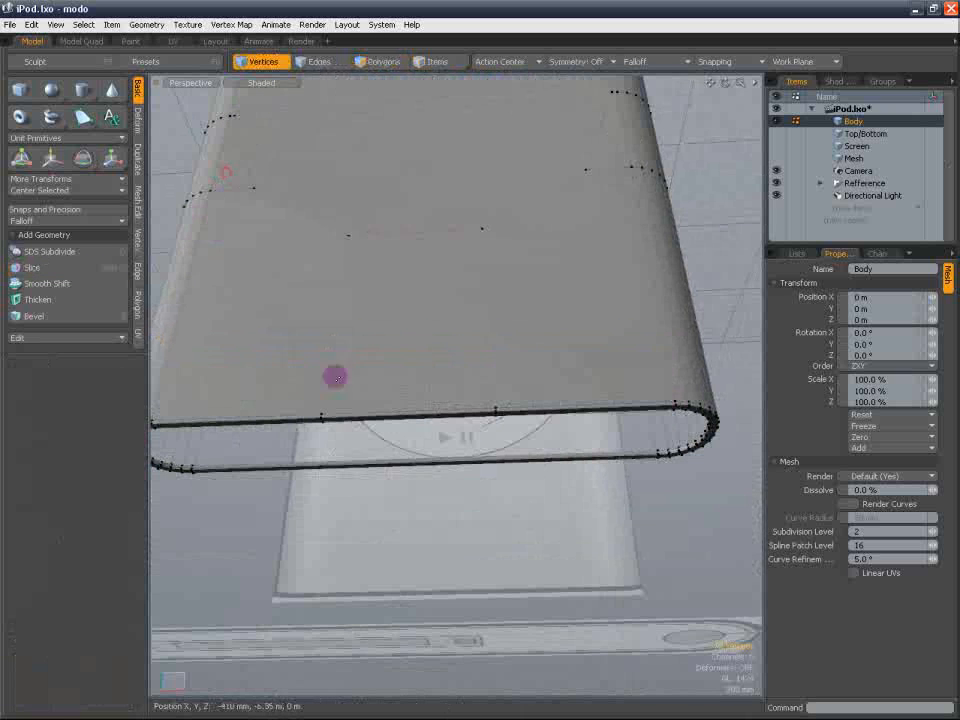
key(c)
click(350, 418)
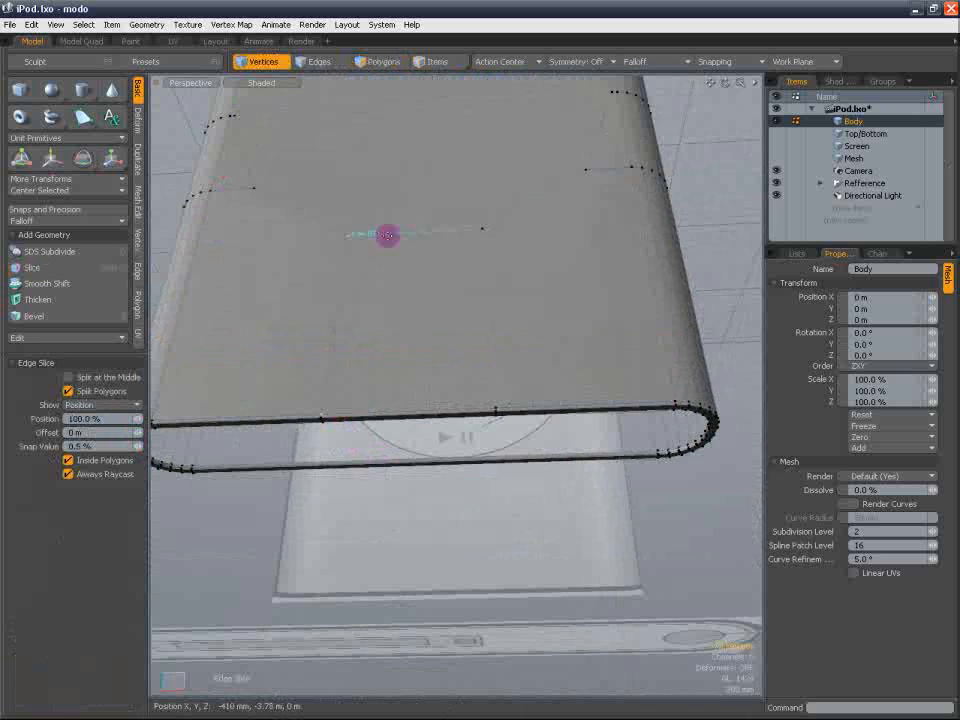
click(386, 235)
click(499, 222)
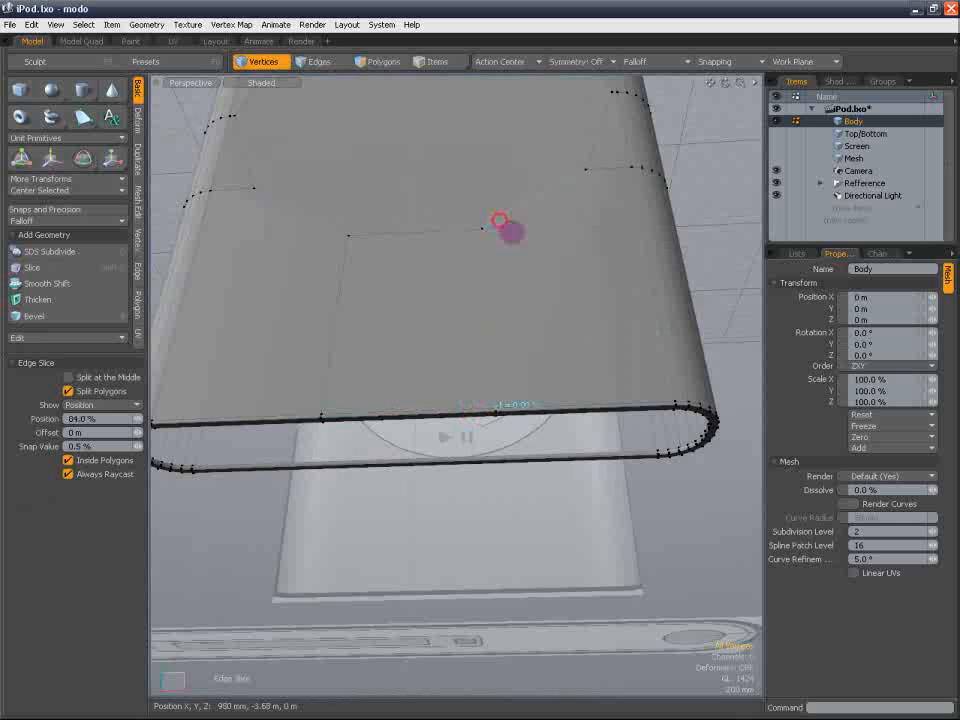
key(q)
Turn off the display of vertices in the perspective view
scroll(585, 424, down, 4)
mouse_move(533, 316)
alt+mouse_down()
mouse_move(527, 341)
mouse_move(544, 388)
mouse_move(529, 401)
mouse_move(469, 364)
mouse_move(582, 398)
mouse_move(560, 380)
alt+mouse_up()
click(261, 82)
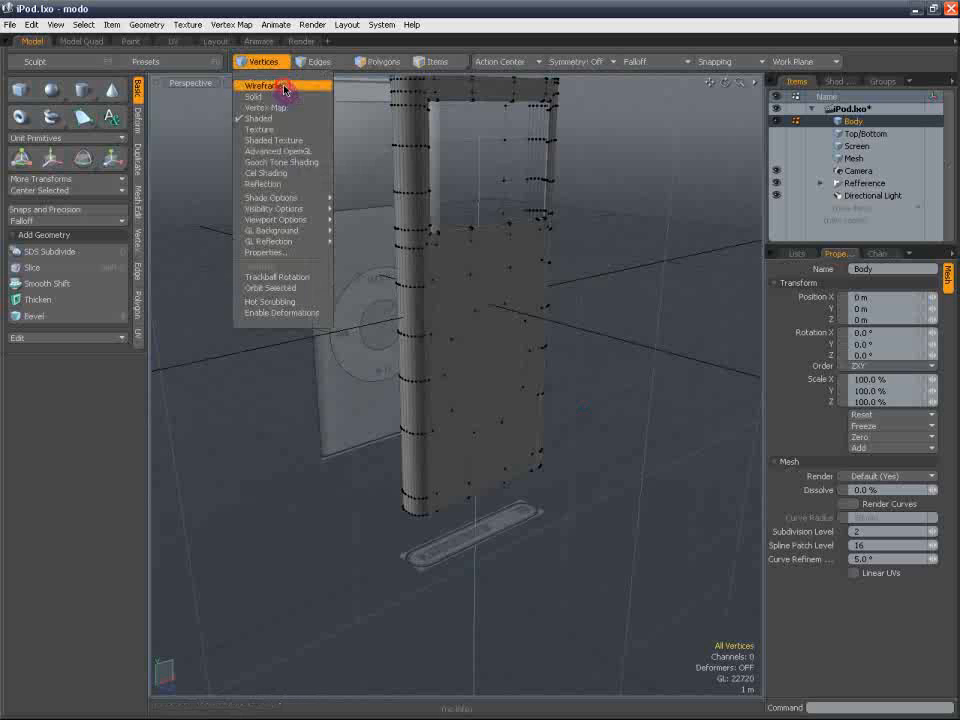
mouse_move(281, 199)
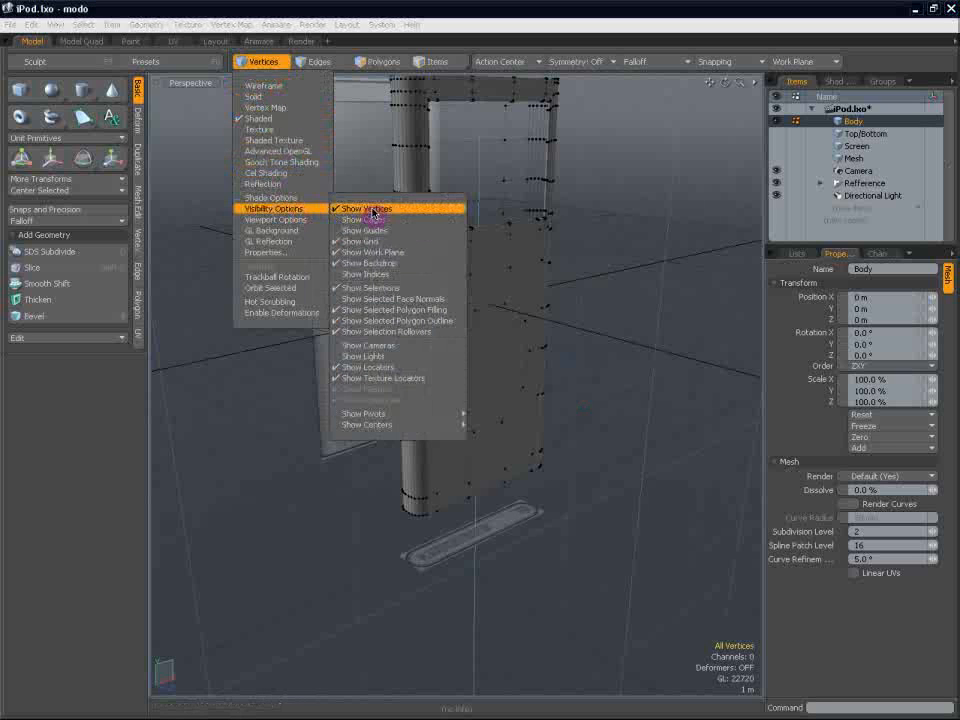
click(371, 209)
alt+drag(396, 287, 460, 322)
scroll(460, 322, up, 3)
scroll(460, 322, down, 3)
Select the ten-sided click-wheel polygon alone and bevel it with an inset of 32 mm and no shift
click(383, 61)
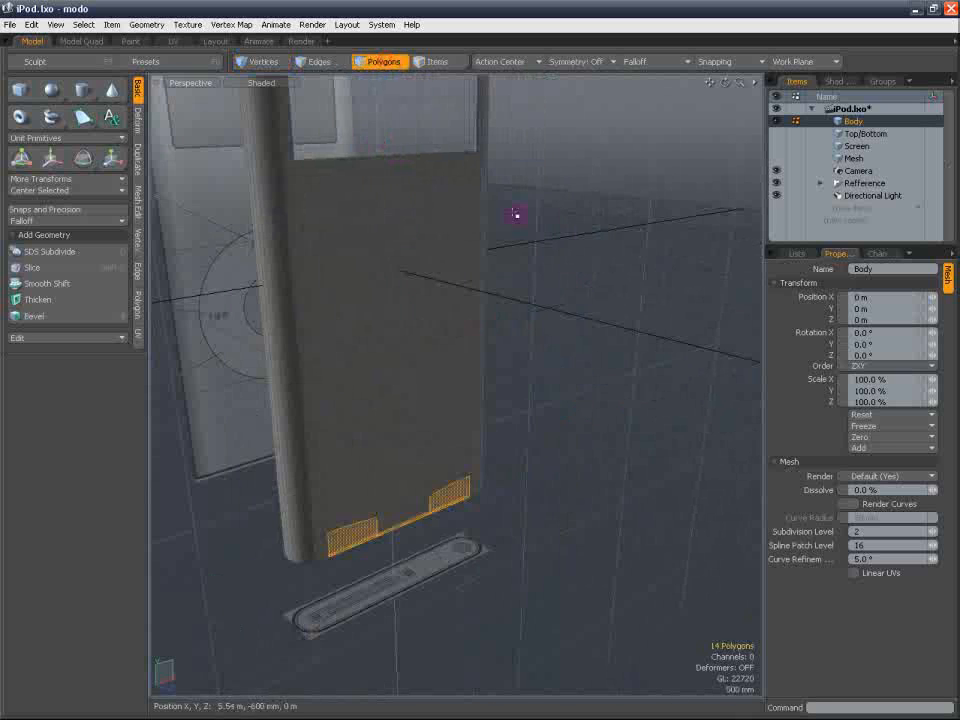
click(424, 343)
scroll(424, 343, up, 3)
scroll(414, 334, down, 3)
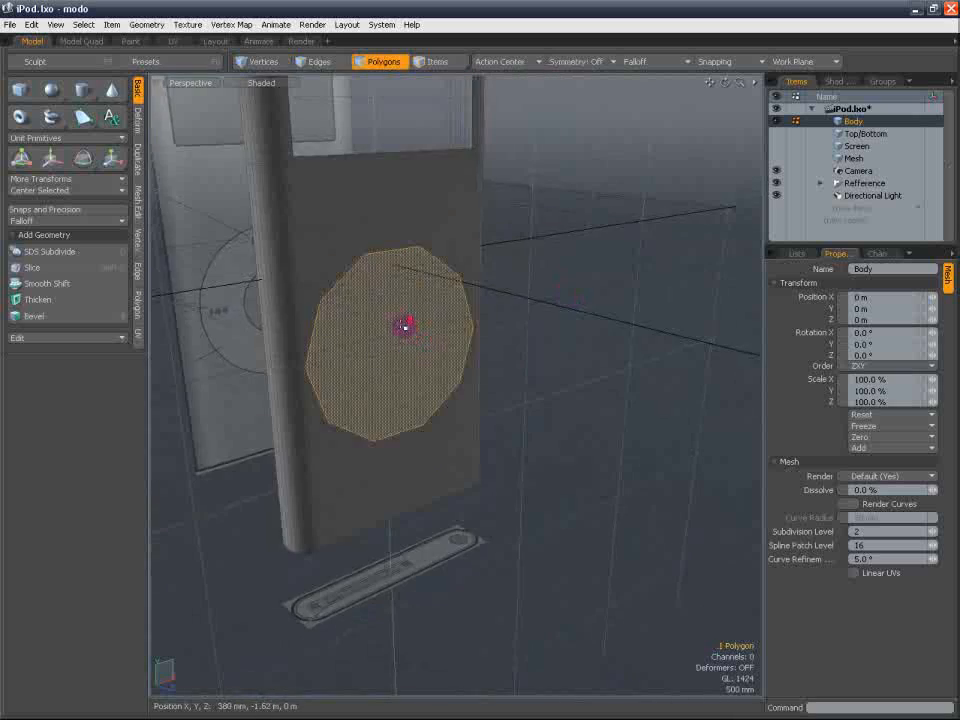
alt+drag(405, 328, 467, 379)
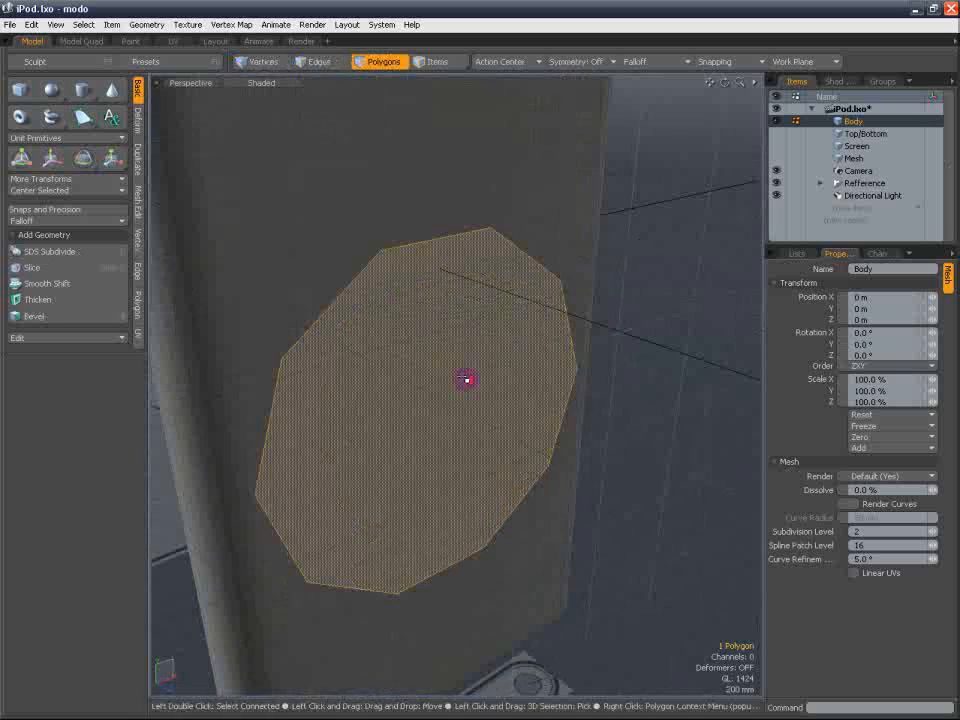
key(b)
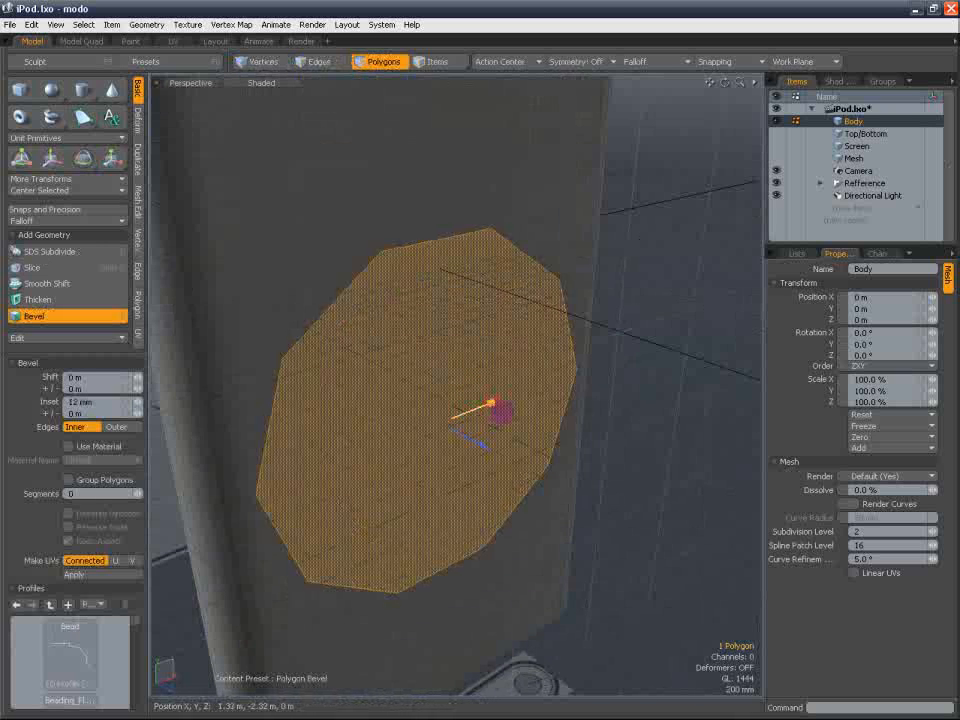
alt+drag(439, 400, 372, 284)
scroll(212, 403, up, 3)
scroll(451, 389, down, 3)
mouse_move(539, 354)
alt+mouse_down()
mouse_move(606, 392)
mouse_move(542, 375)
alt+mouse_up()
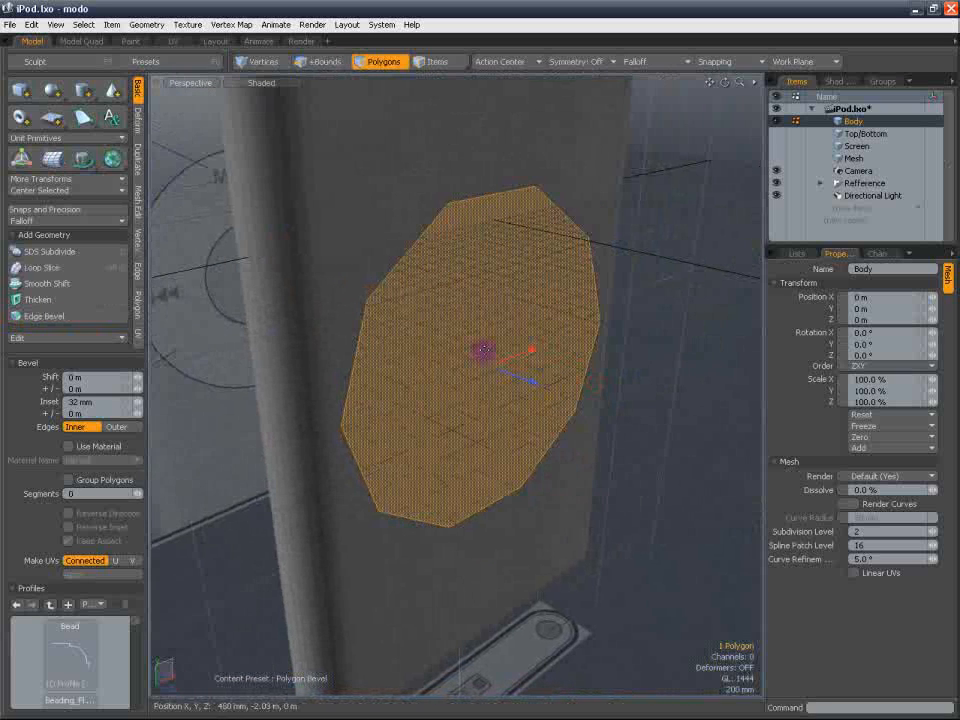
Try to recess the click-wheel polygon with a second bevel at a shift of -20 mm
alt+drag(484, 351, 504, 372)
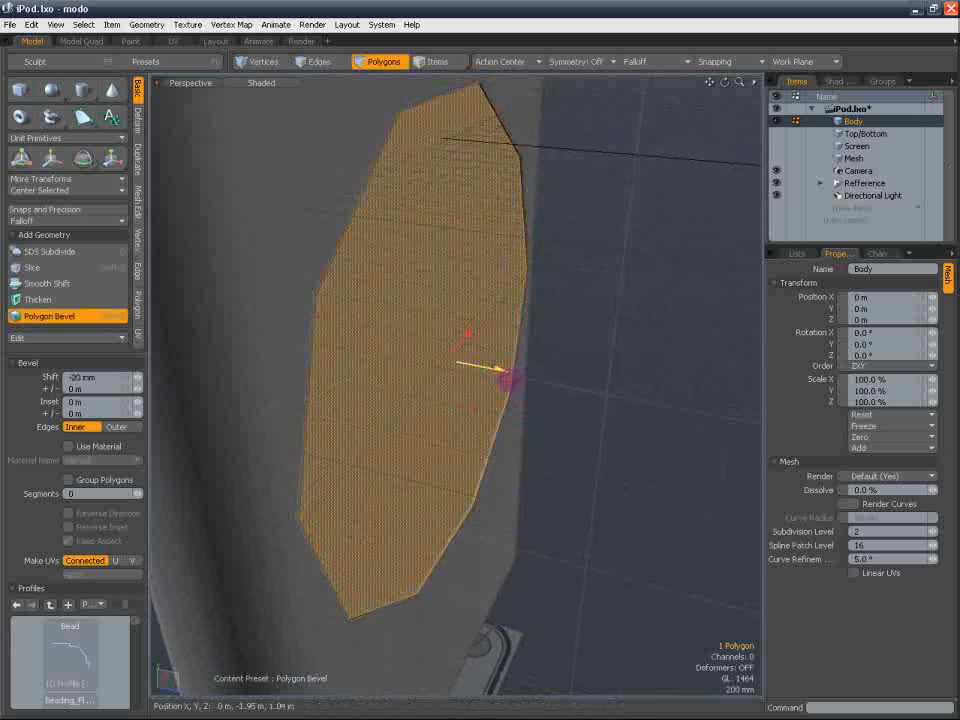
key(alt)
key(ctrl+z)
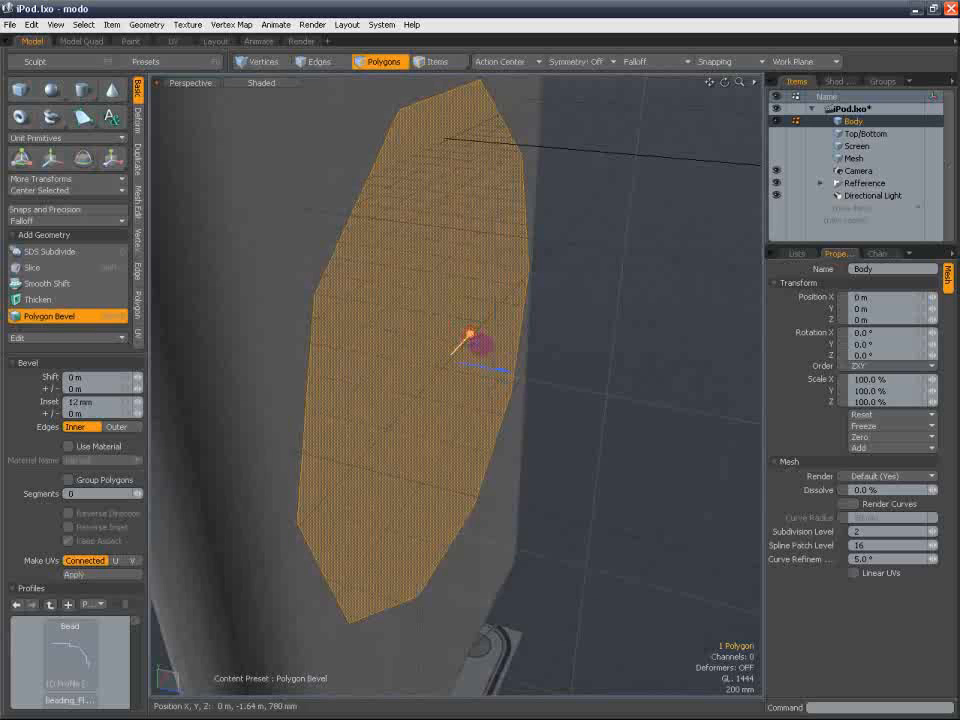
key(space)
In a front wireframe view, bevel the click-wheel polygon with an inset of about 1.306 m to match the reference's center button
alt+drag(484, 280, 430, 298)
click(200, 83)
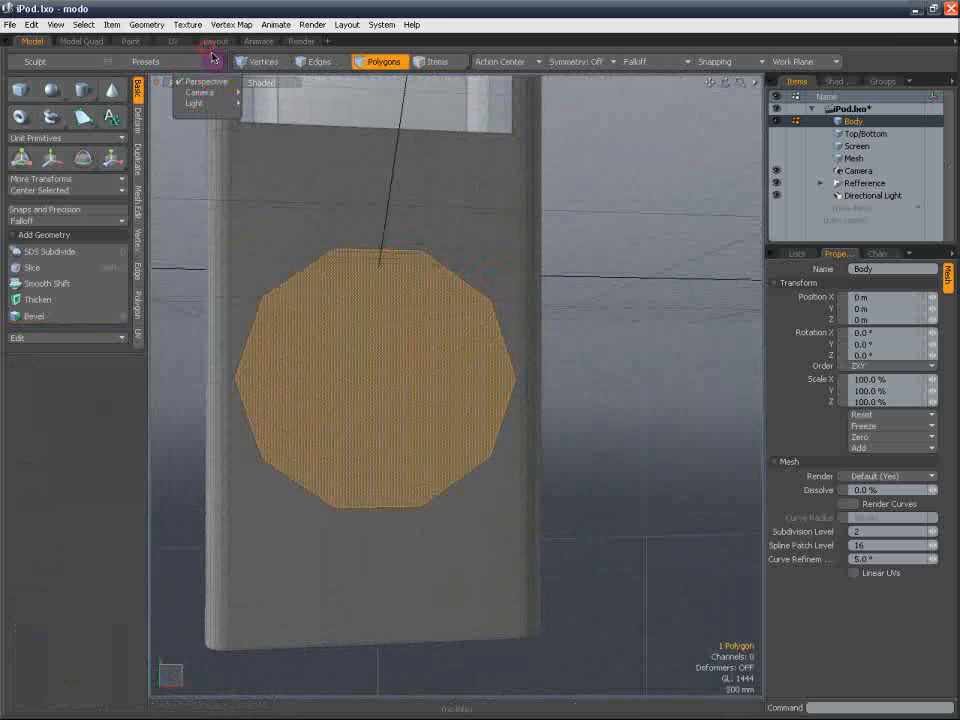
click(260, 83)
click(257, 81)
alt+shift+drag(394, 197, 451, 238)
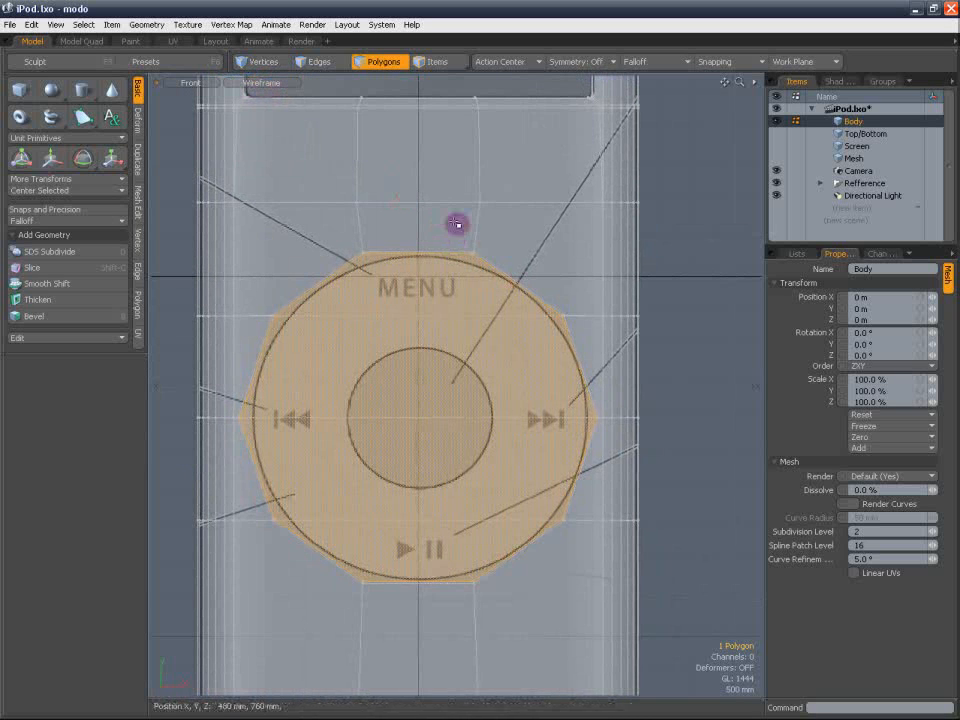
key(b)
drag(500, 416, 426, 417)
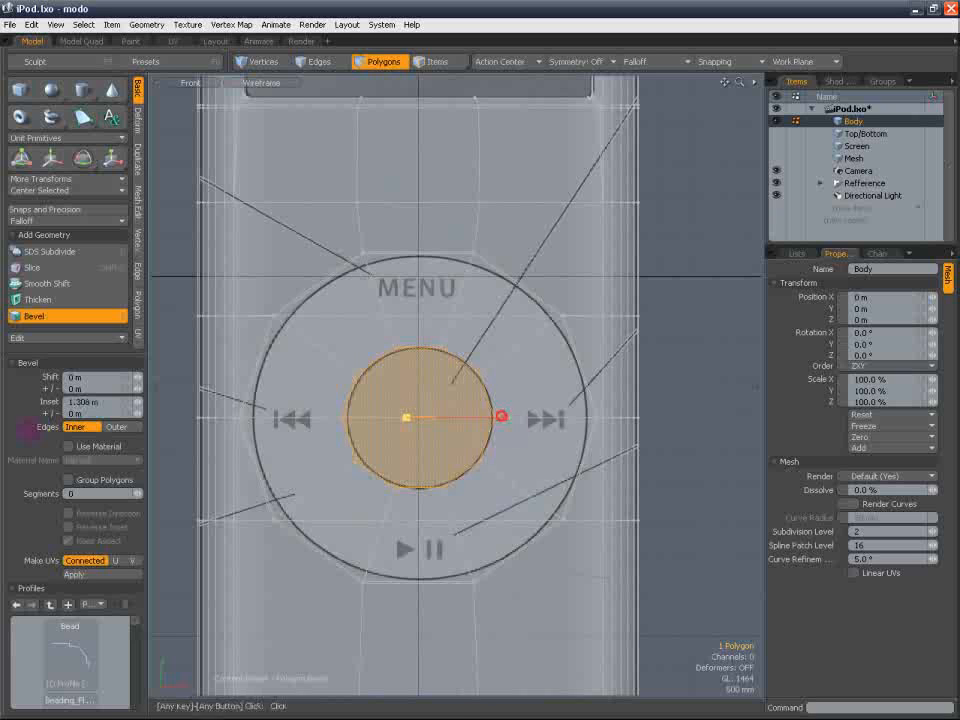
key(space)
Return to a shaded perspective view and bevel the center-button polygon again with a slight inset
click(189, 83)
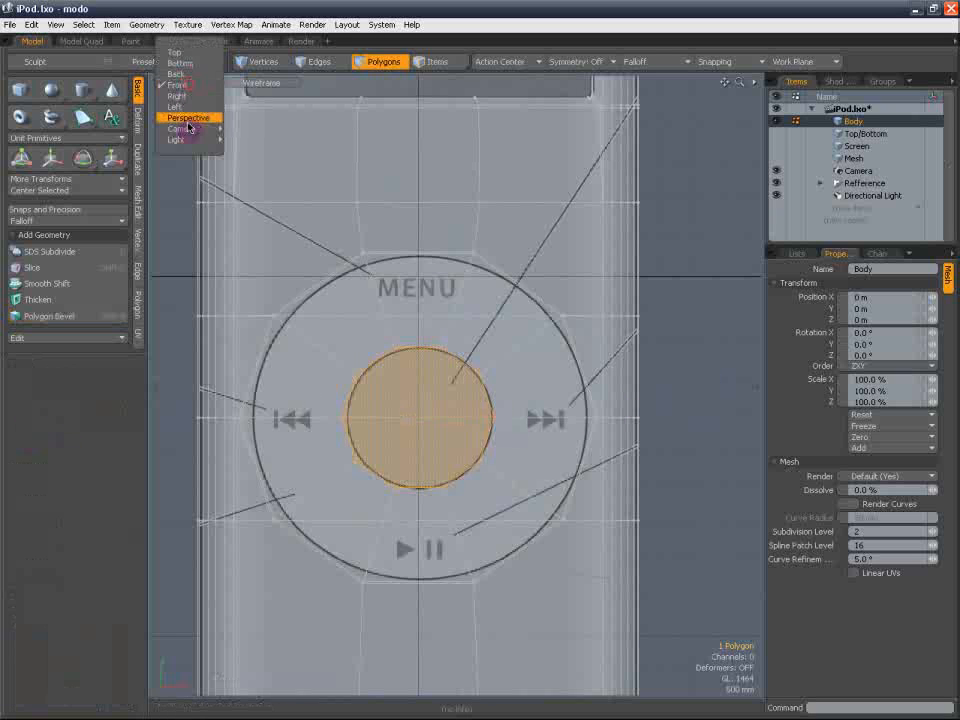
click(188, 119)
key(shift+a)
alt+drag(418, 399, 471, 441)
key(3)
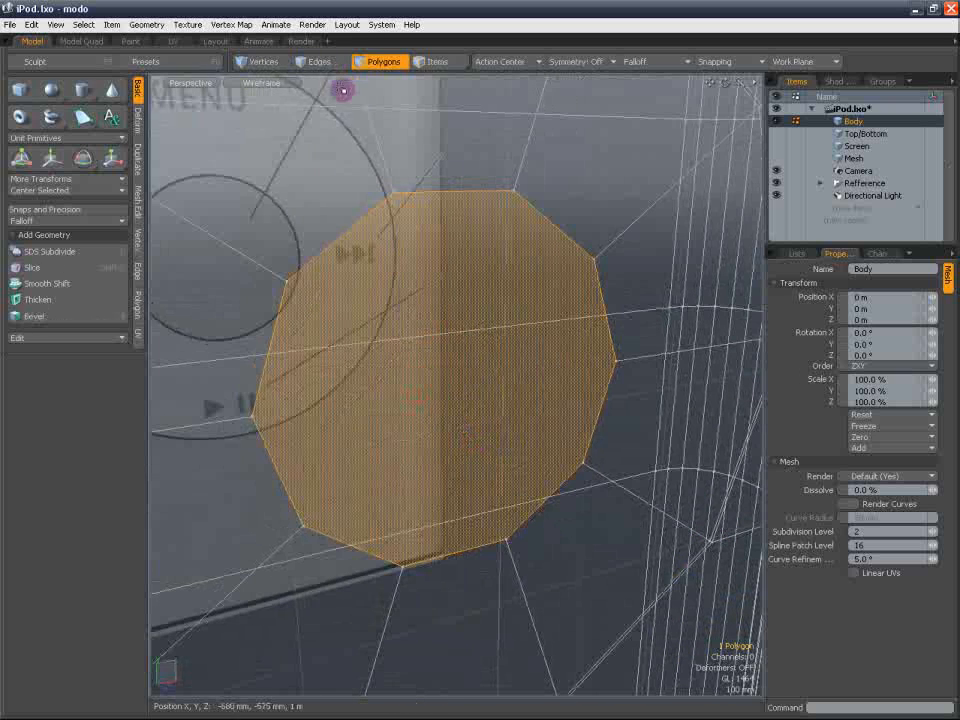
click(262, 83)
click(262, 118)
key(b)
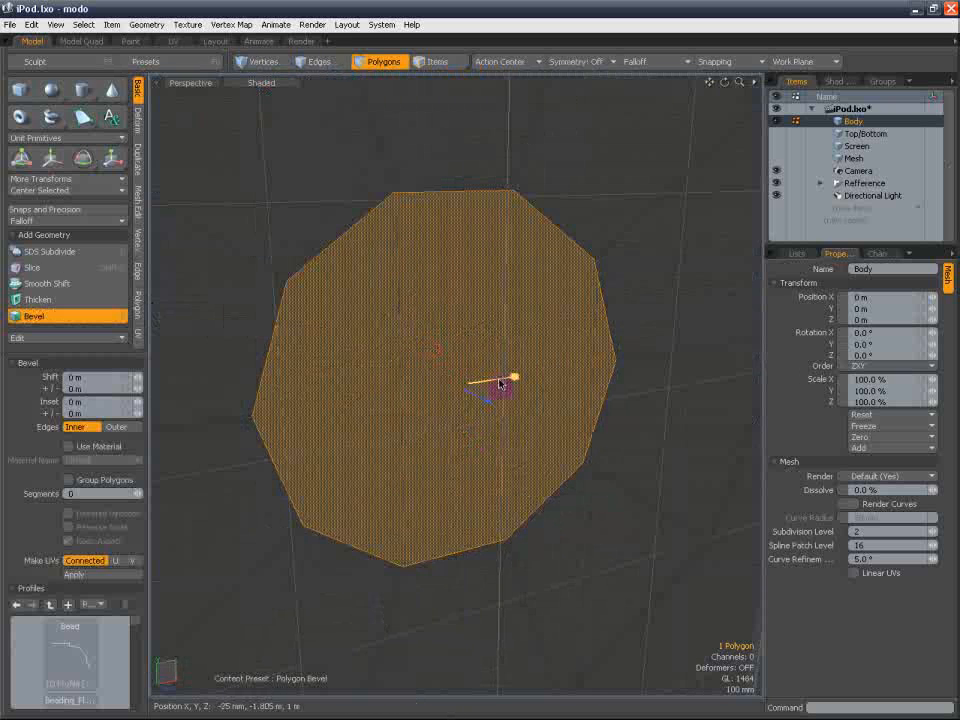
drag(500, 383, 430, 325)
key(q)
Select the ten ring polygons around the center button and bevel them as a group with a -5 mm shift, then again with -45 mm
scroll(495, 375, down, 5)
click(743, 388)
mouse_move(699, 403)
alt+mouse_down()
mouse_move(688, 381)
mouse_move(671, 418)
alt+mouse_up()
key(3)
mouse_move(364, 311)
mouse_down()
mouse_move(369, 347)
mouse_move(561, 461)
mouse_move(452, 276)
mouse_up()
mouse_move(514, 377)
alt+mouse_down()
mouse_move(429, 373)
mouse_move(440, 392)
alt+mouse_up()
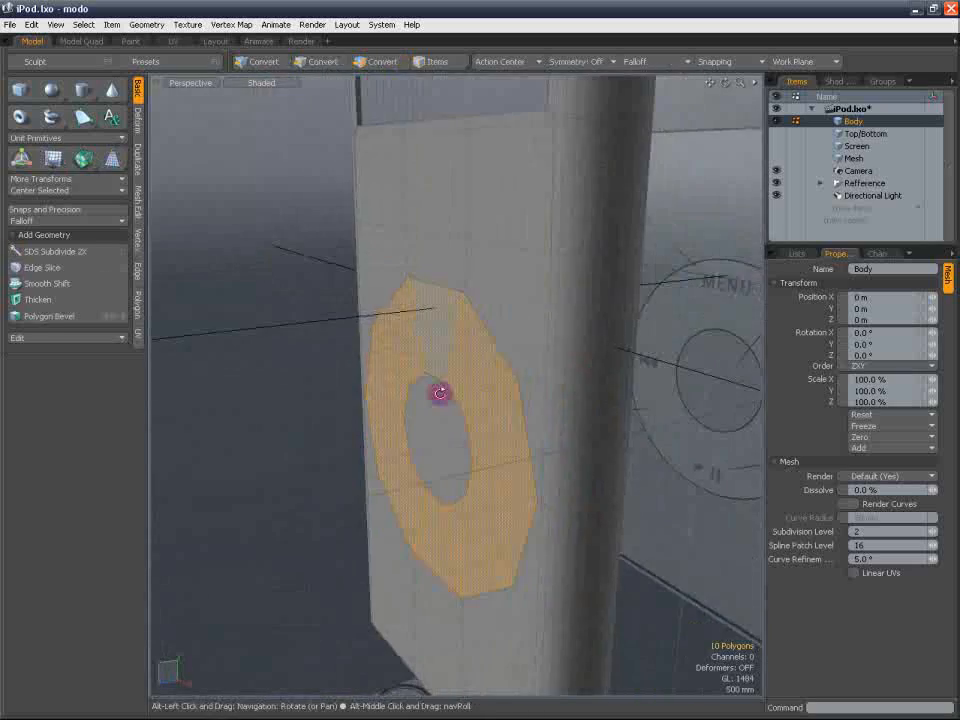
alt+shift+drag(672, 408, 529, 411)
alt+drag(305, 398, 408, 344)
alt+drag(360, 372, 436, 381)
ctrl+alt+drag(482, 436, 499, 484)
key(b)
click(482, 487)
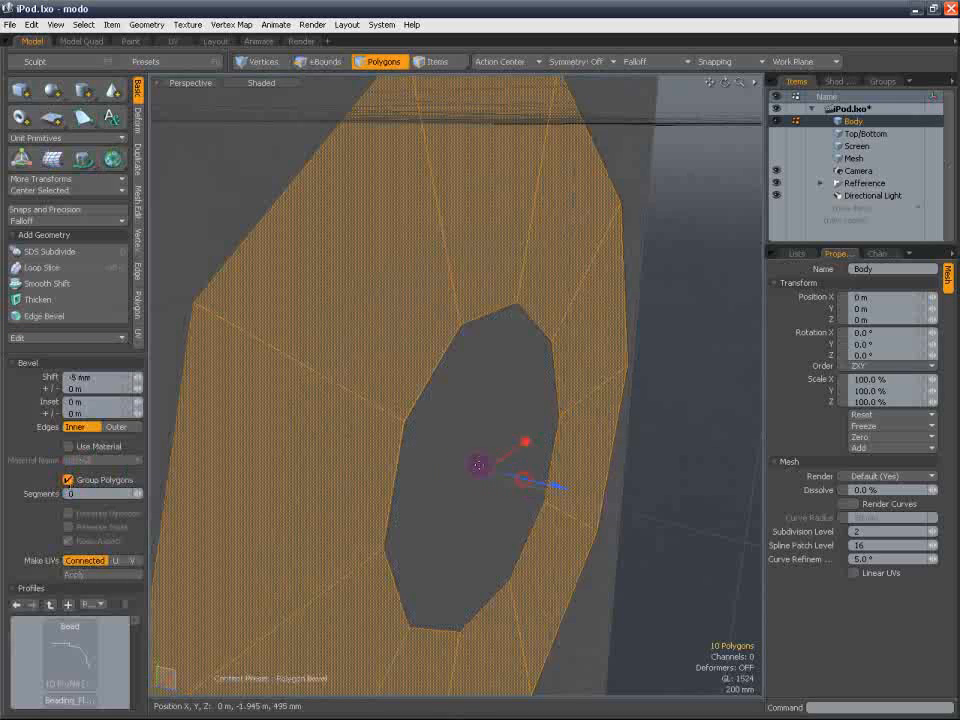
drag(557, 489, 561, 494)
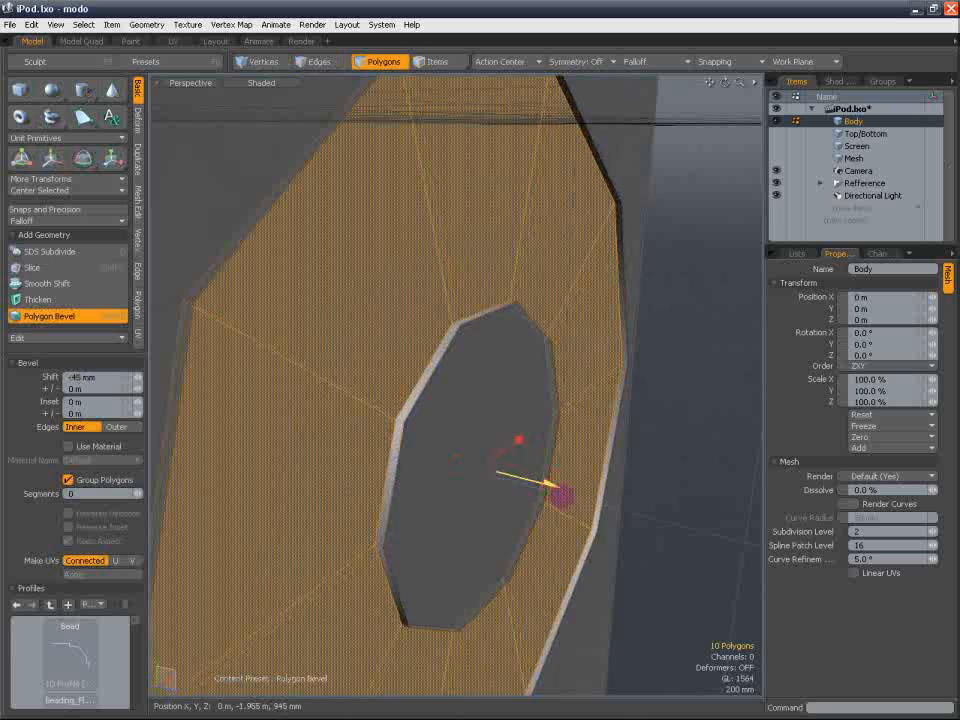
key(q)
Cut the click-wheel ring polygons and paste them into a new mesh item named Menu, placed below Screen
scroll(540, 448, down, 5)
alt+drag(562, 446, 485, 450)
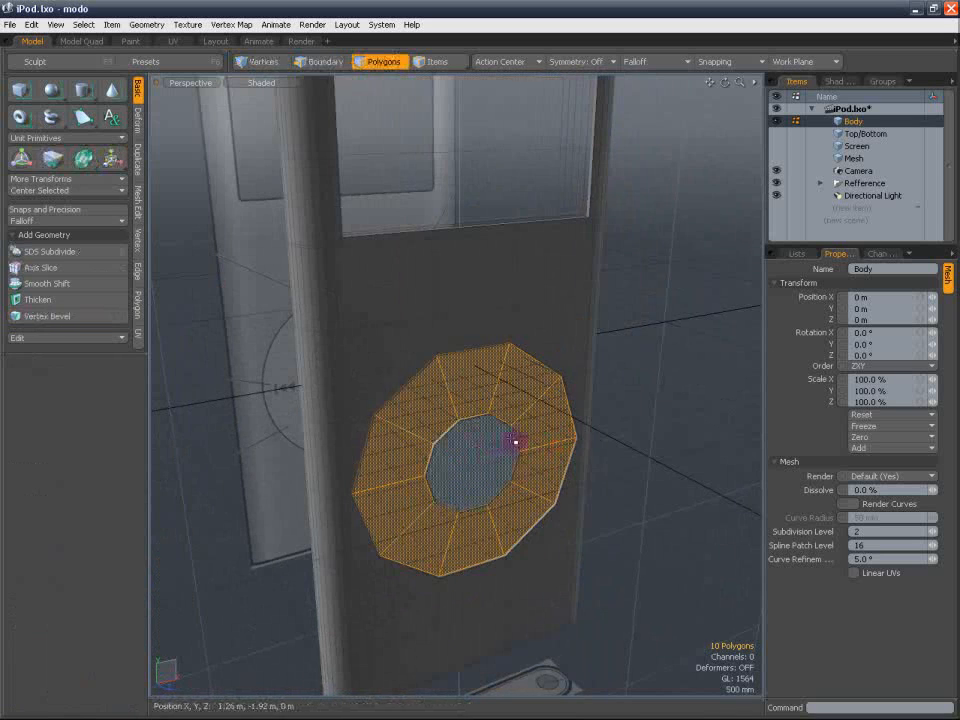
key(ctrl+x)
key(n)
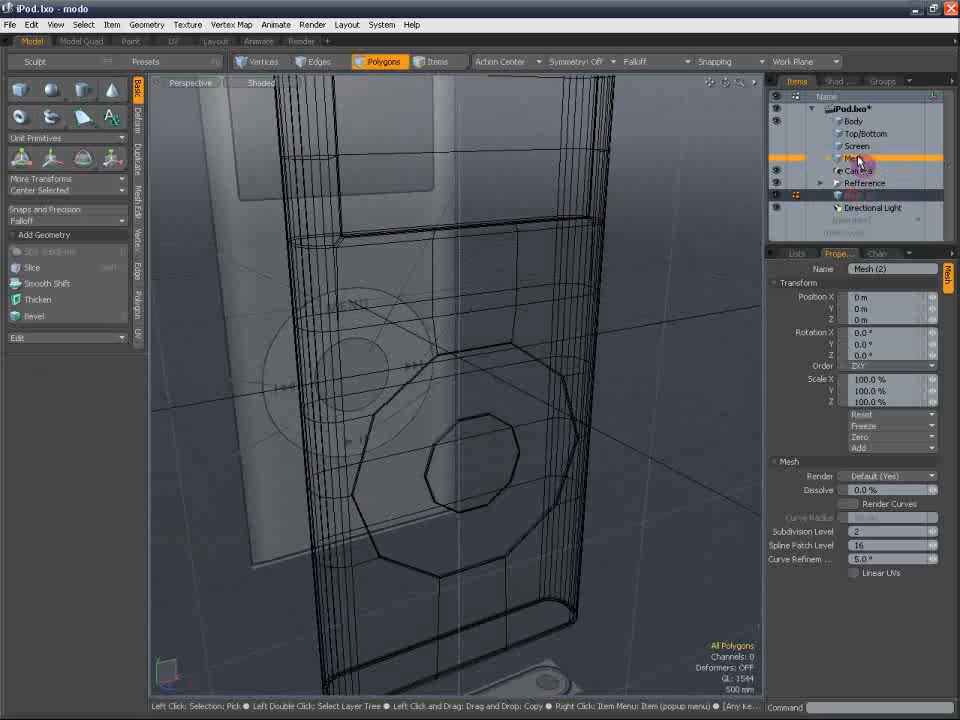
drag(858, 160, 860, 158)
double_click(864, 160)
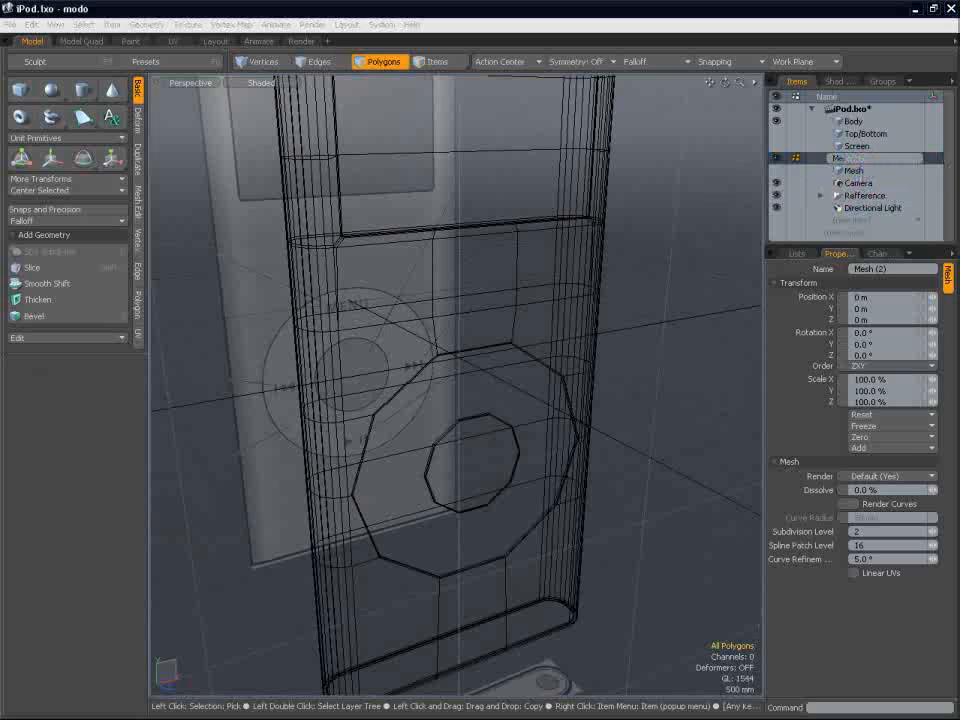
text(Menu)
key(Return)
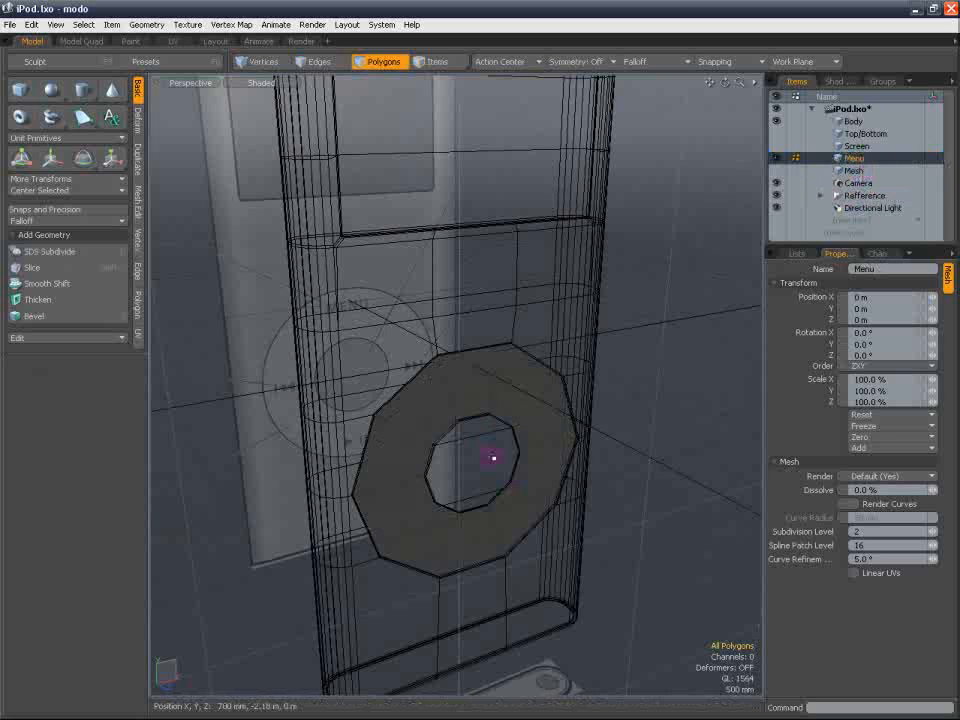
Select the ring polygons in the Menu mesh and move them about 40 mm along Z
double_click(511, 397)
key(shift+a)
alt+drag(452, 416, 484, 336)
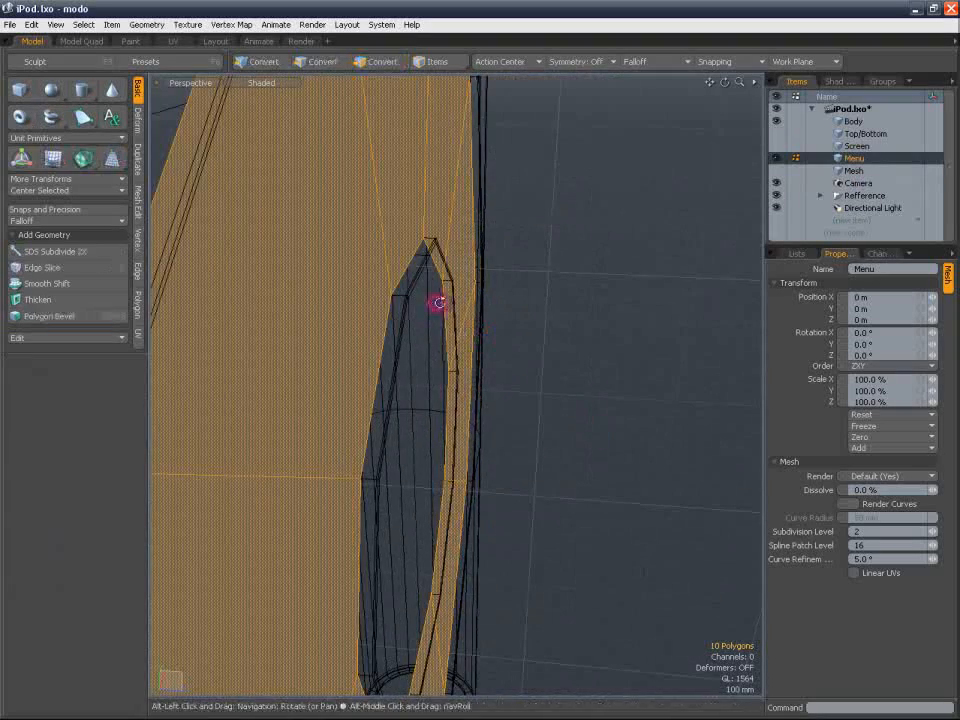
mouse_move(439, 302)
alt+mouse_down()
mouse_move(447, 319)
mouse_move(426, 315)
alt+mouse_up()
key(w)
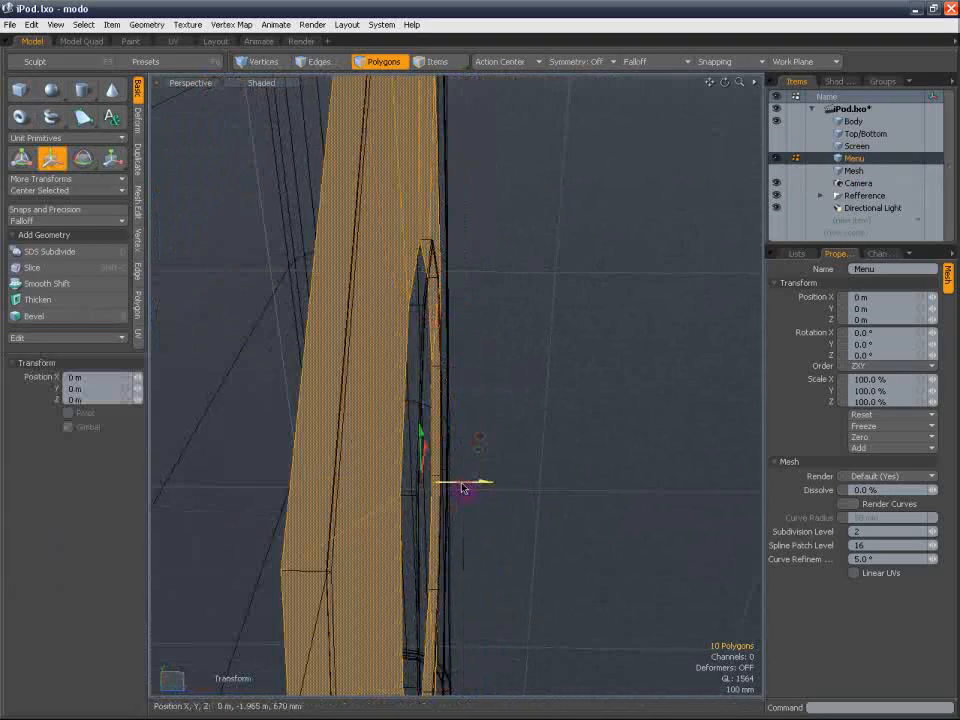
drag(463, 488, 476, 494)
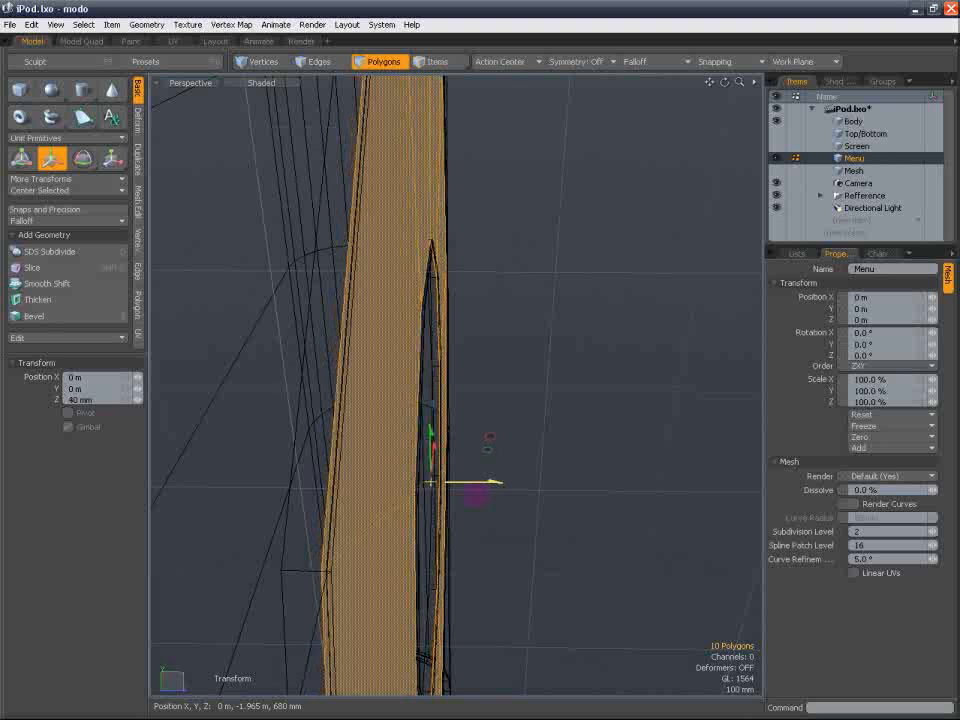
Examine how the Menu ring sits in the click-wheel recess from several angles, alternating between the Body and Menu meshes
key(space)
click(553, 407)
click(853, 121)
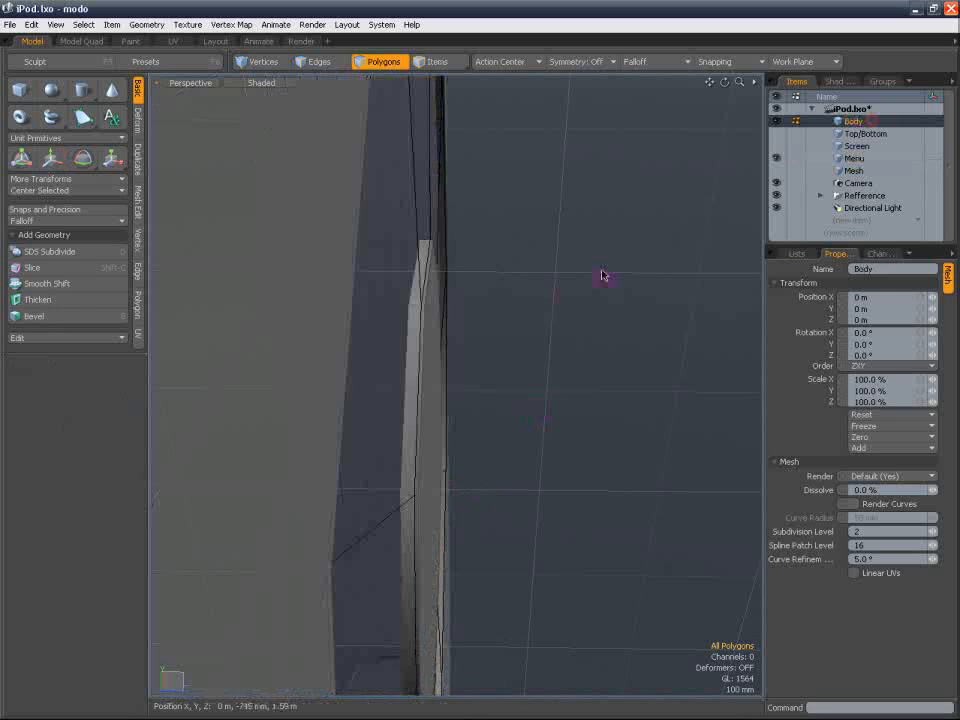
alt+drag(602, 274, 466, 308)
scroll(426, 283, down, 4)
scroll(570, 225, up, 4)
alt+drag(466, 308, 438, 401)
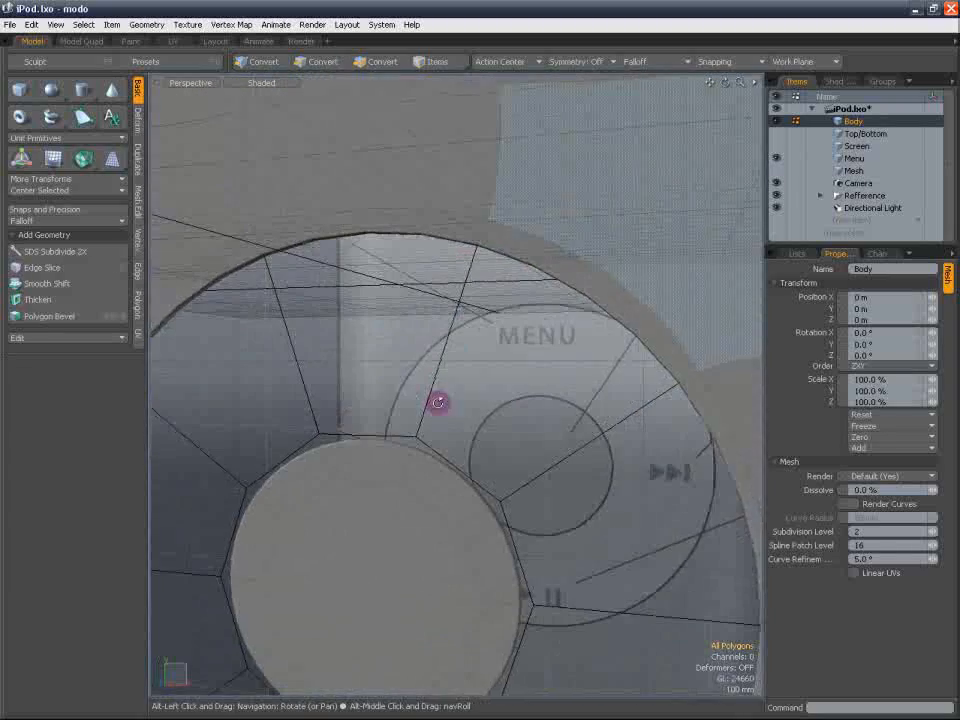
click(861, 158)
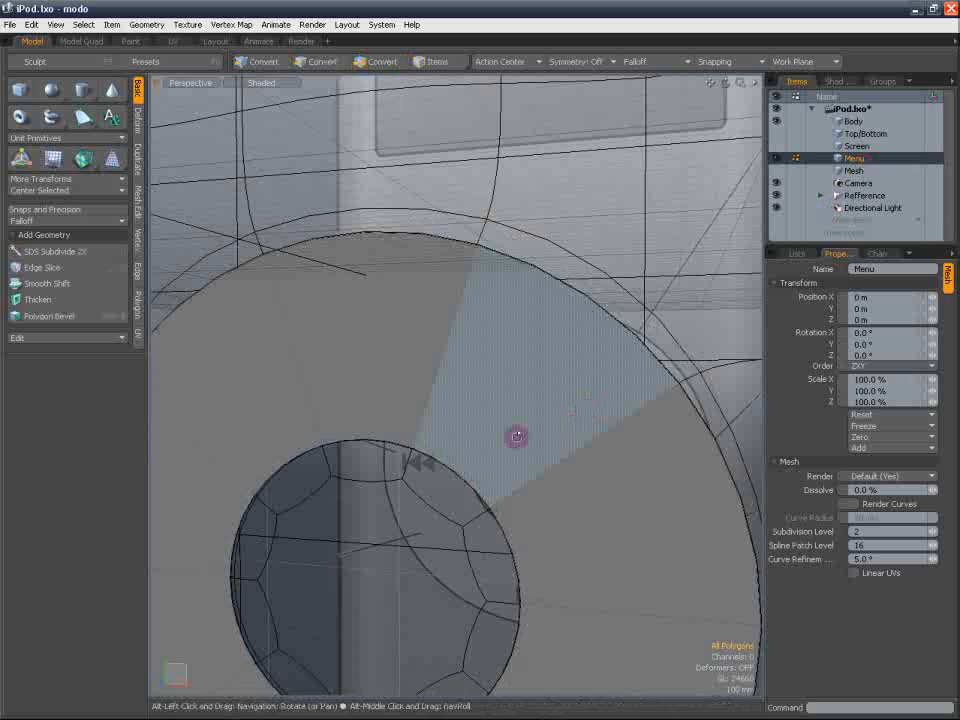
shift+click(852, 121)
alt+drag(582, 378, 489, 454)
scroll(489, 454, down, 4)
alt+drag(517, 413, 430, 438)
scroll(467, 429, up, 3)
Bevel the Body's center-button polygon inward and collapse the innermost polygon with Join Averaged
click(853, 121)
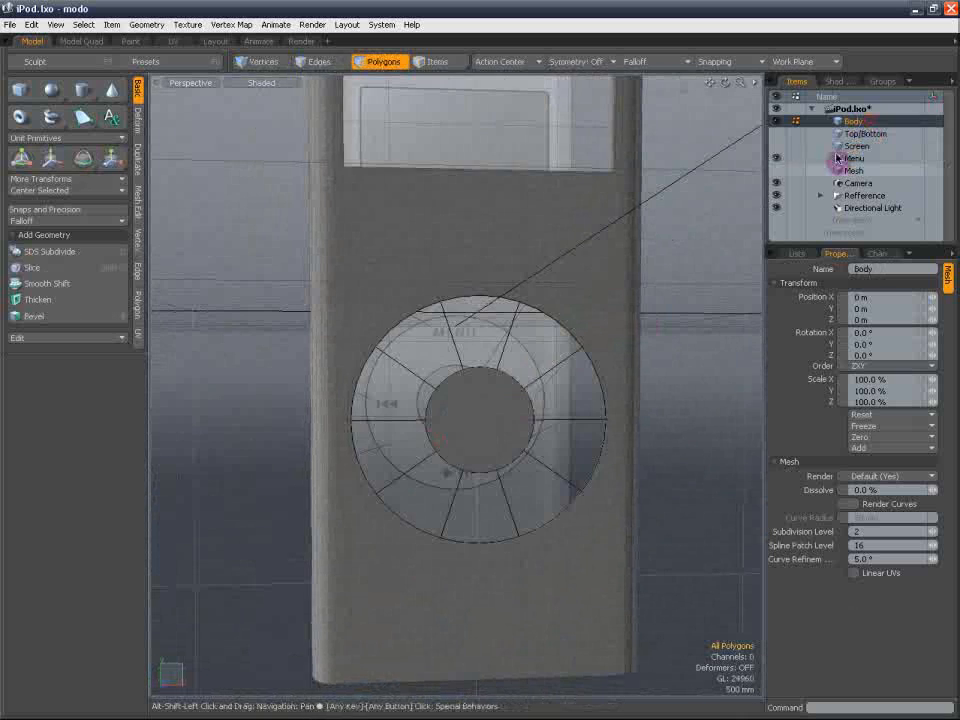
alt+drag(540, 380, 501, 396)
scroll(490, 398, up, 2)
key(b)
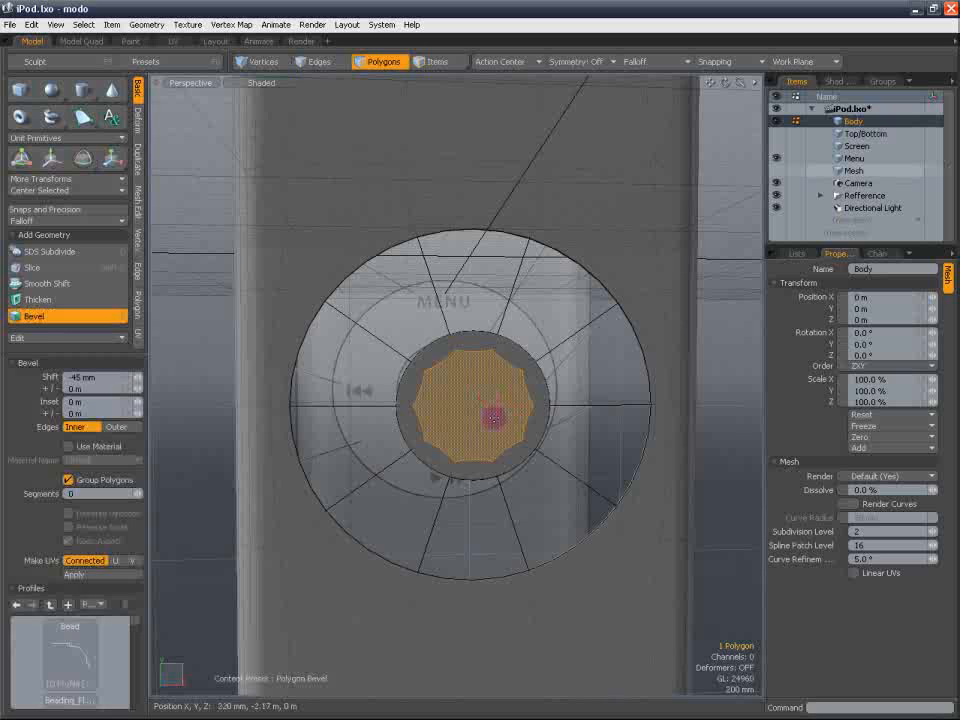
key(space)
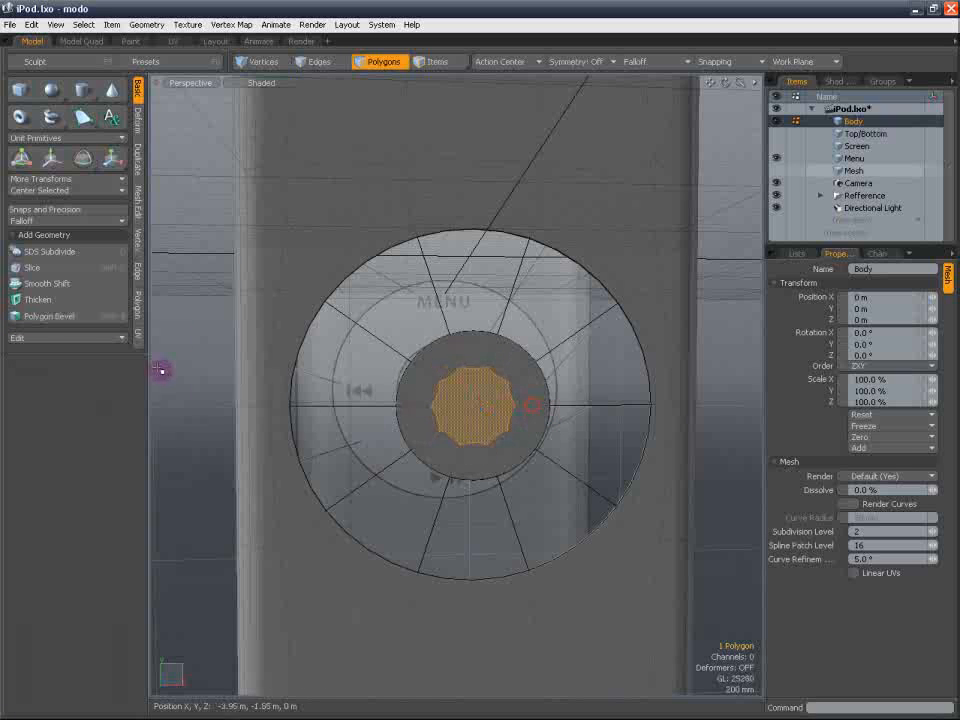
click(135, 250)
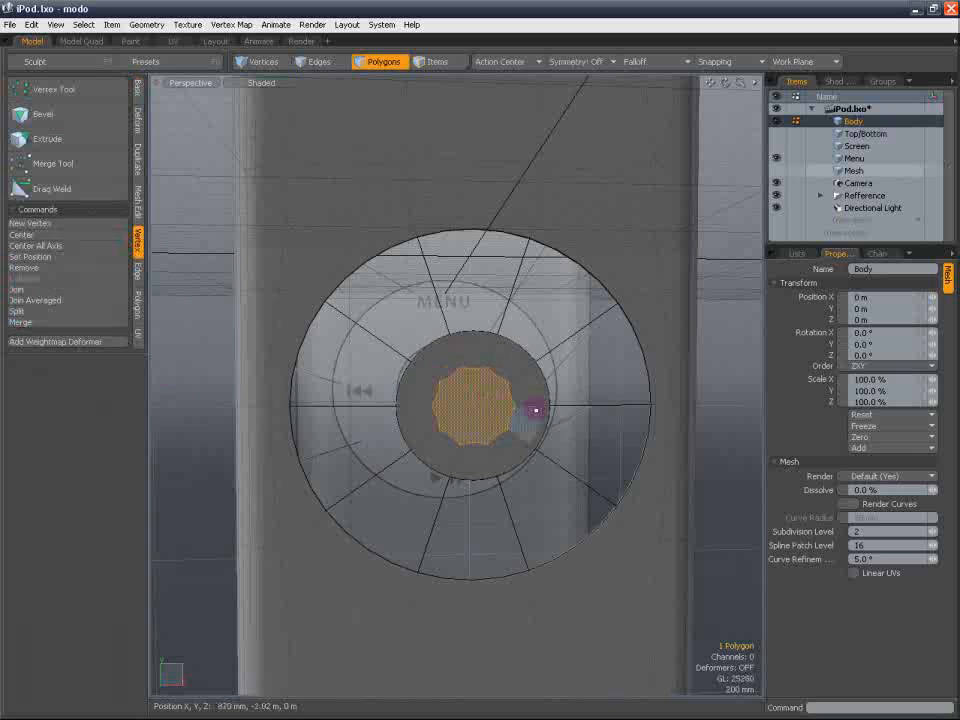
click(43, 304)
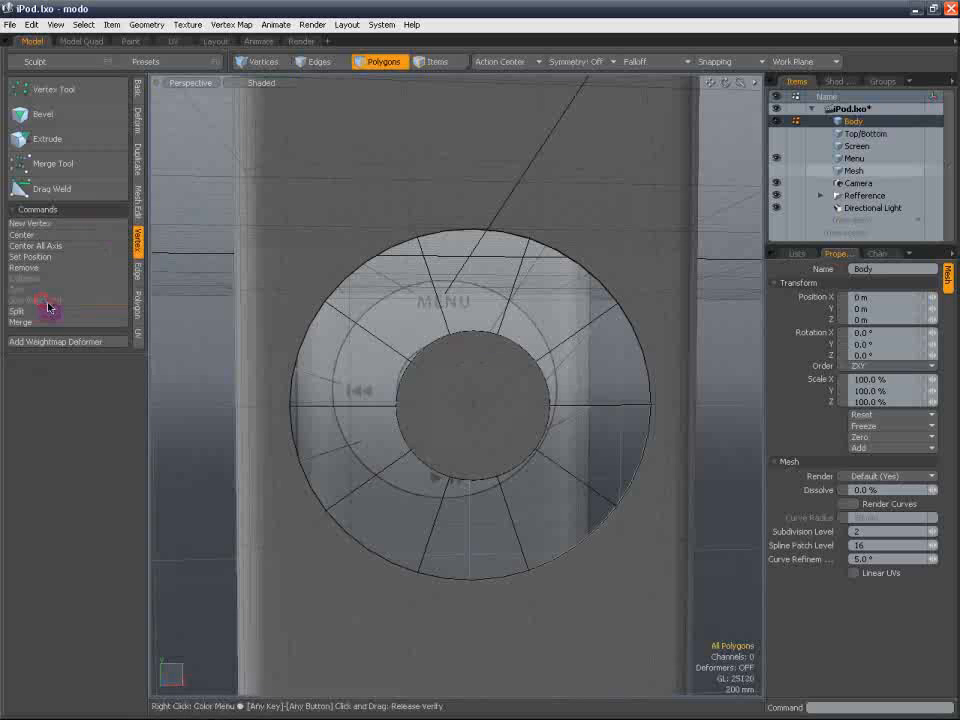
Delete the leftover mesh item named Mesh from the scene, keeping the Body mesh active
alt+drag(689, 417, 605, 417)
click(858, 158)
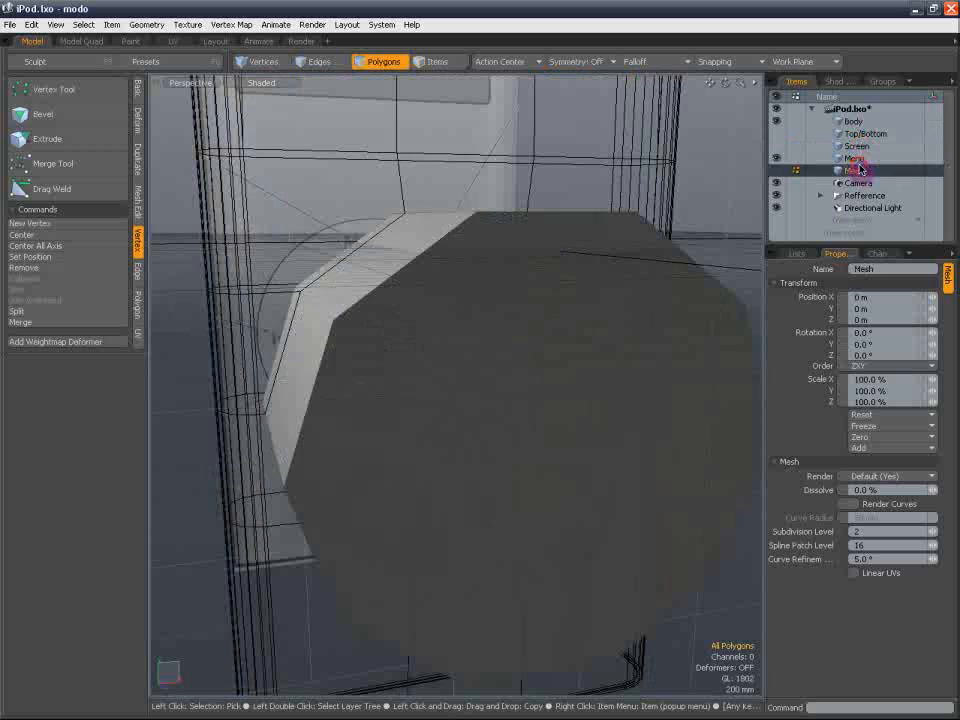
click(852, 171)
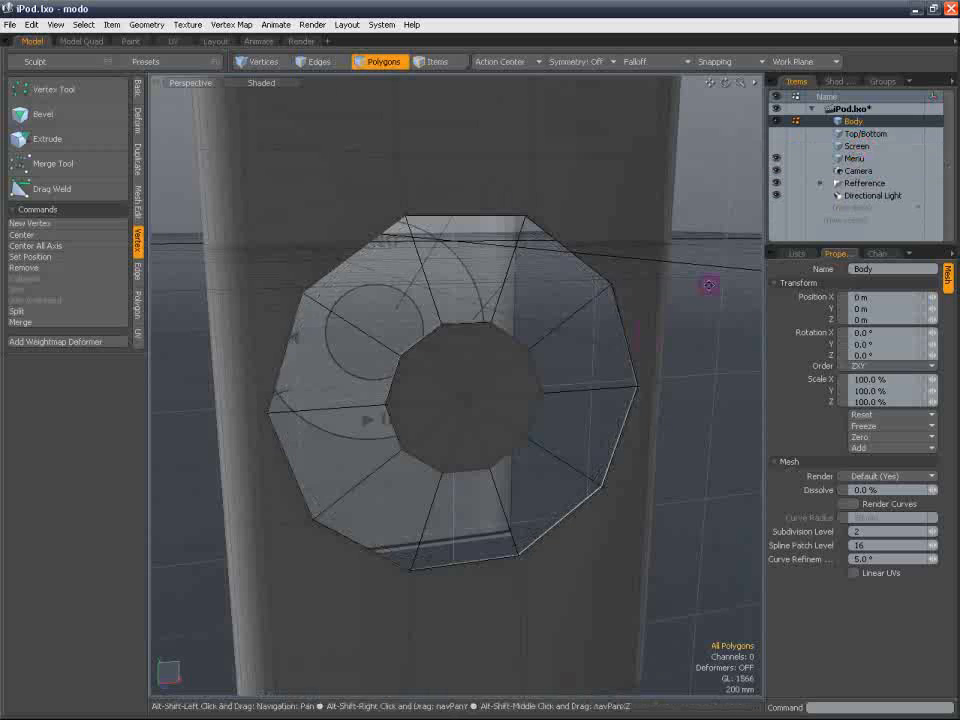
alt+shift+drag(525, 380, 461, 405)
scroll(513, 343, down, 3)
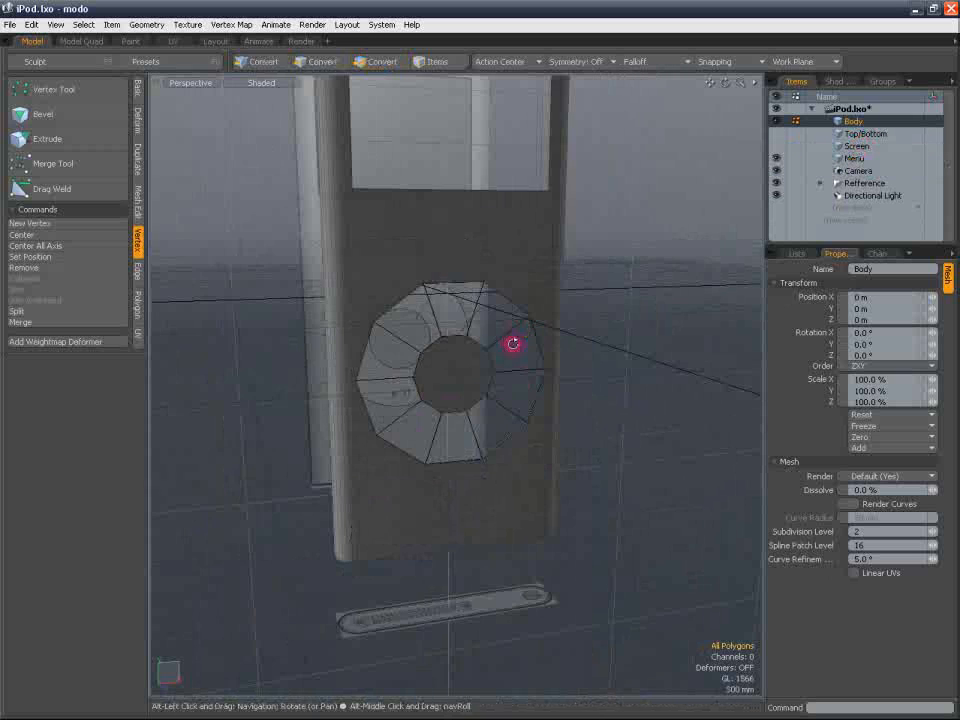
alt+drag(513, 343, 517, 388)
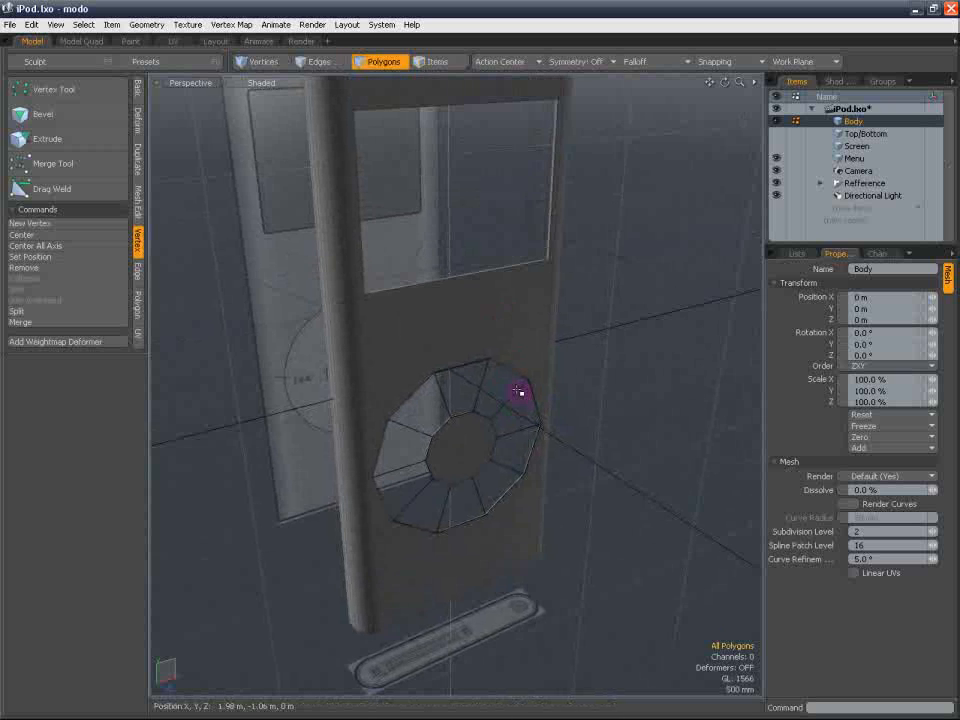
Examine the iPod body from above and the side, checking its open top, screen opening and click wheel
alt+drag(487, 275, 314, 392)
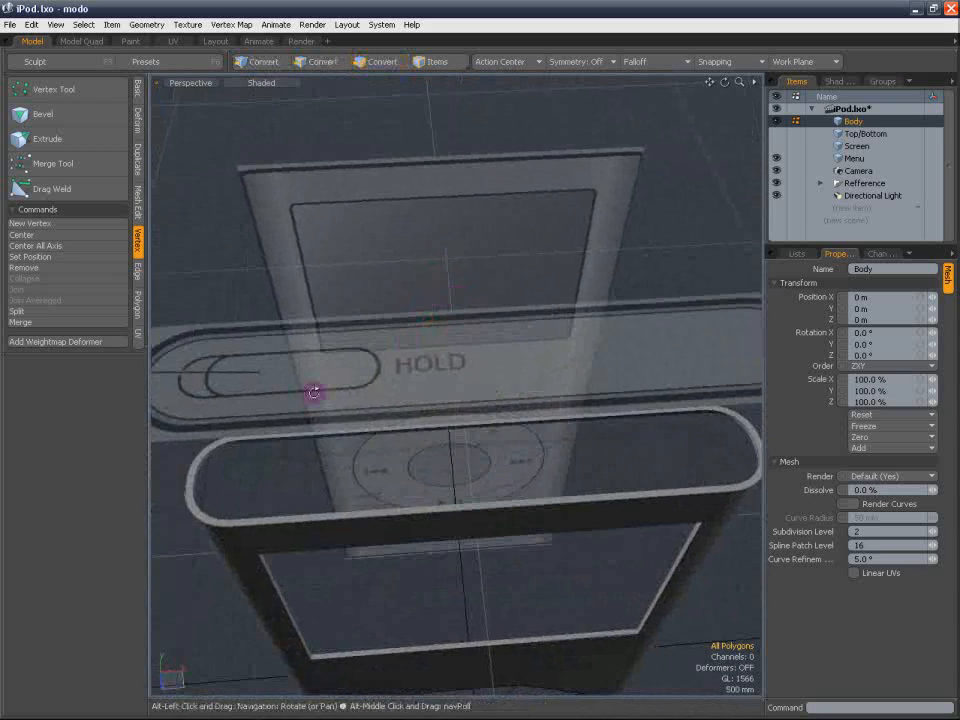
alt+shift+drag(568, 488, 542, 381)
alt+drag(540, 454, 523, 310)
alt+drag(521, 377, 527, 440)
alt+drag(520, 280, 546, 405)
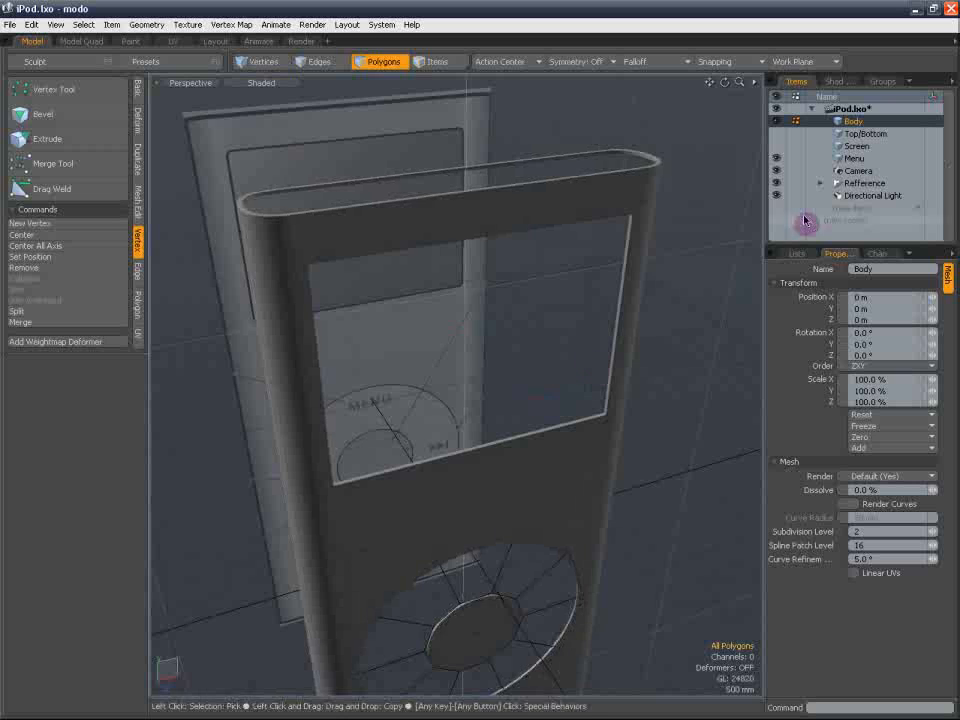
alt+drag(418, 354, 480, 405)
alt+shift+drag(480, 291, 506, 289)
click(854, 159)
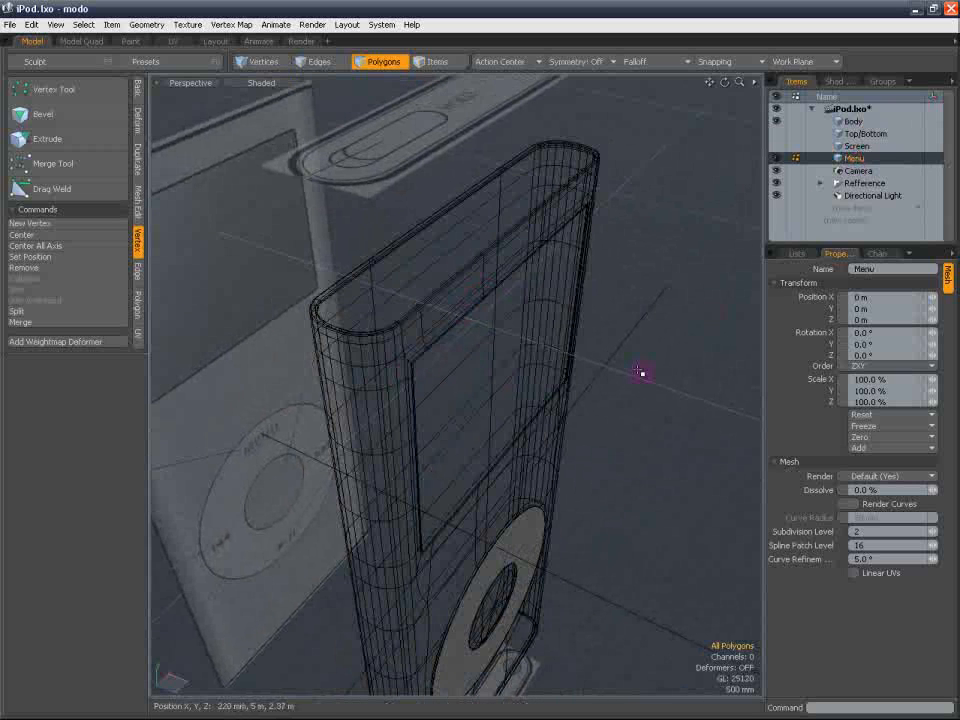
Activate the Top/Bottom mesh and bevel the inner polygon of the top cap with an inset of about 23 mm and no shift
click(866, 134)
alt+shift+drag(455, 282, 426, 326)
scroll(398, 334, up, 3)
double_click(351, 349)
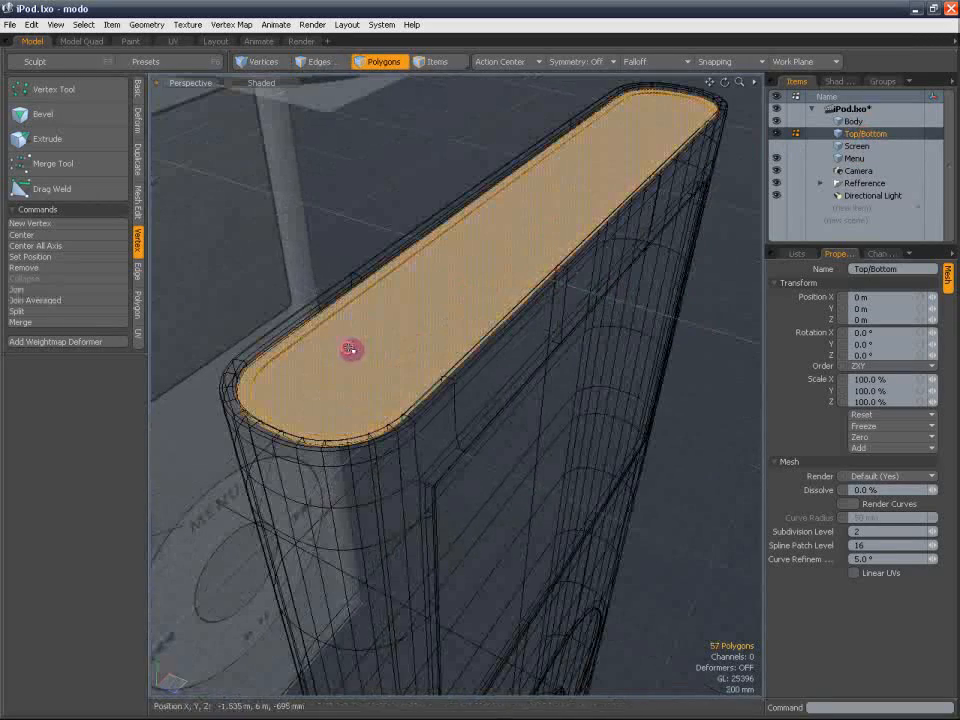
scroll(478, 414, up, 3)
alt+shift+drag(366, 386, 439, 407)
click(619, 446)
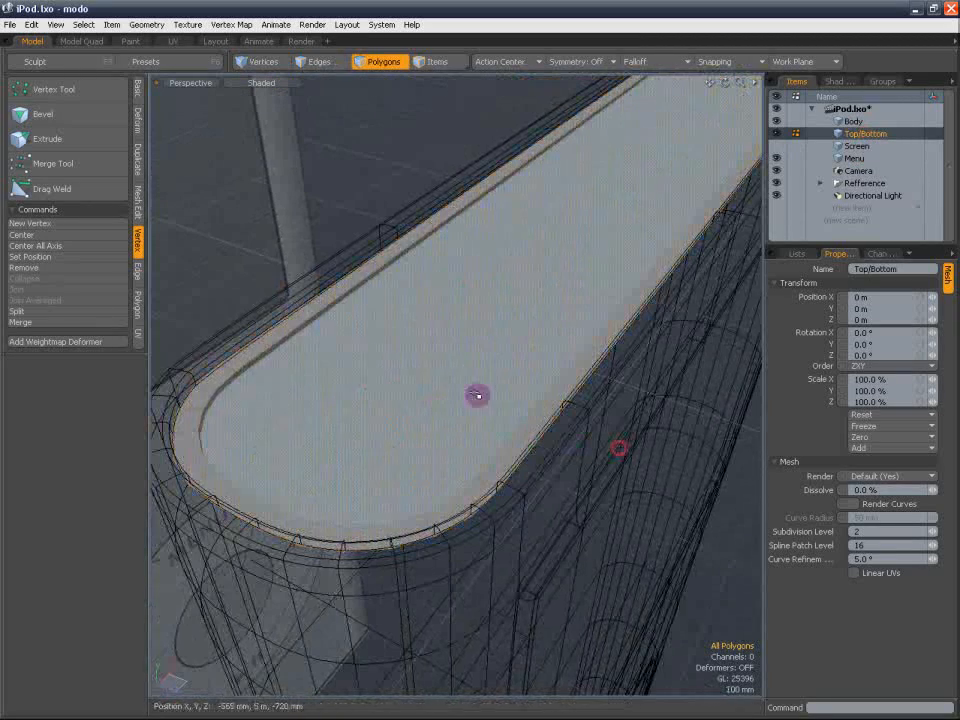
key(Tab)
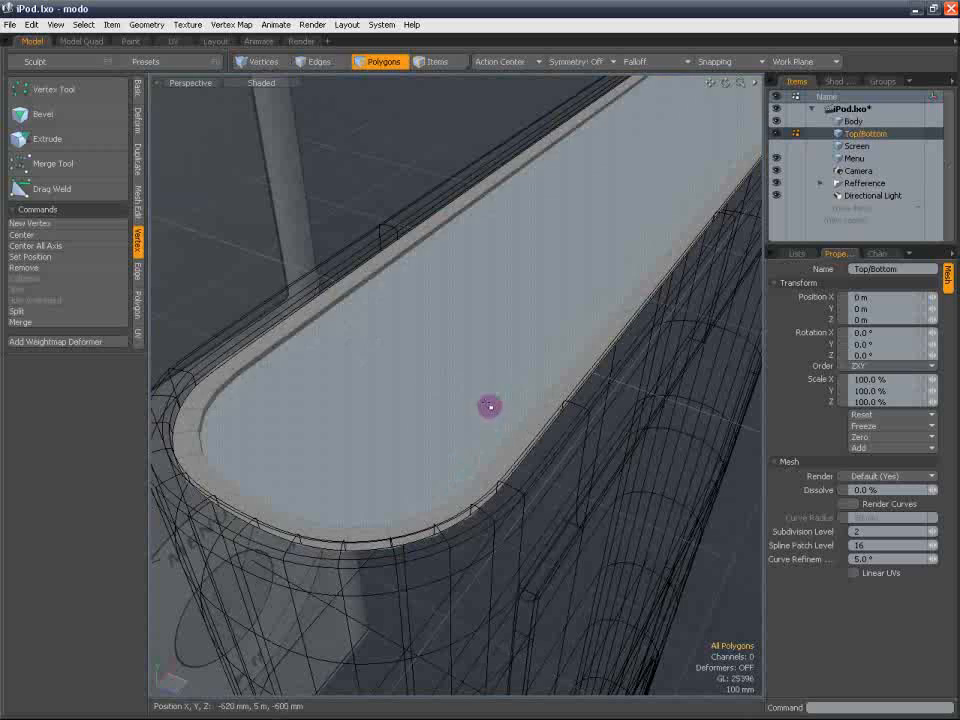
key(b)
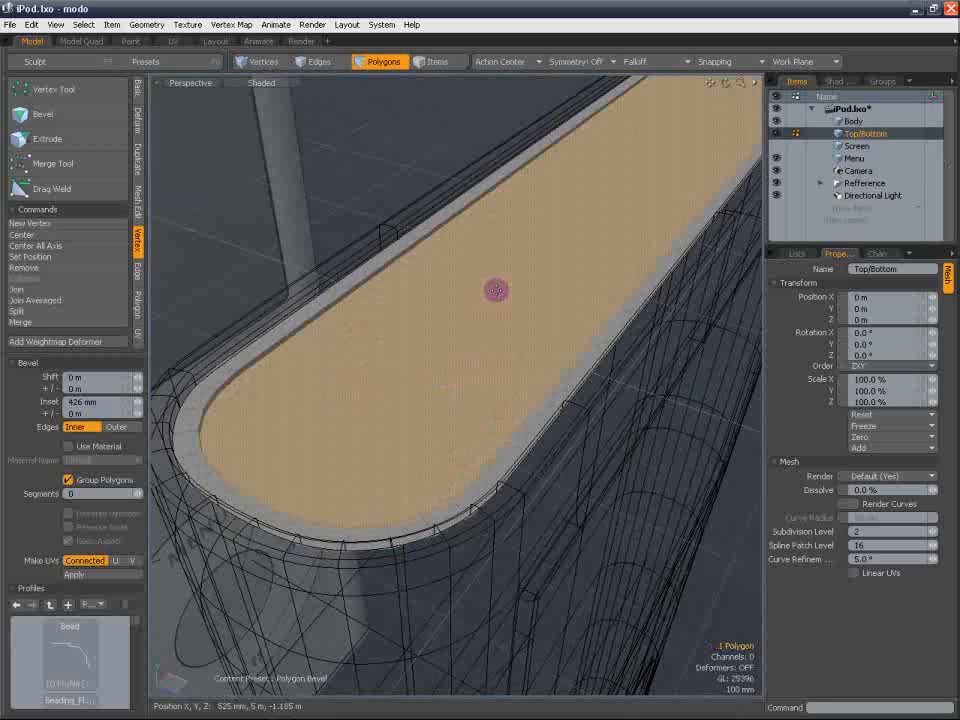
alt+shift+drag(598, 251, 570, 291)
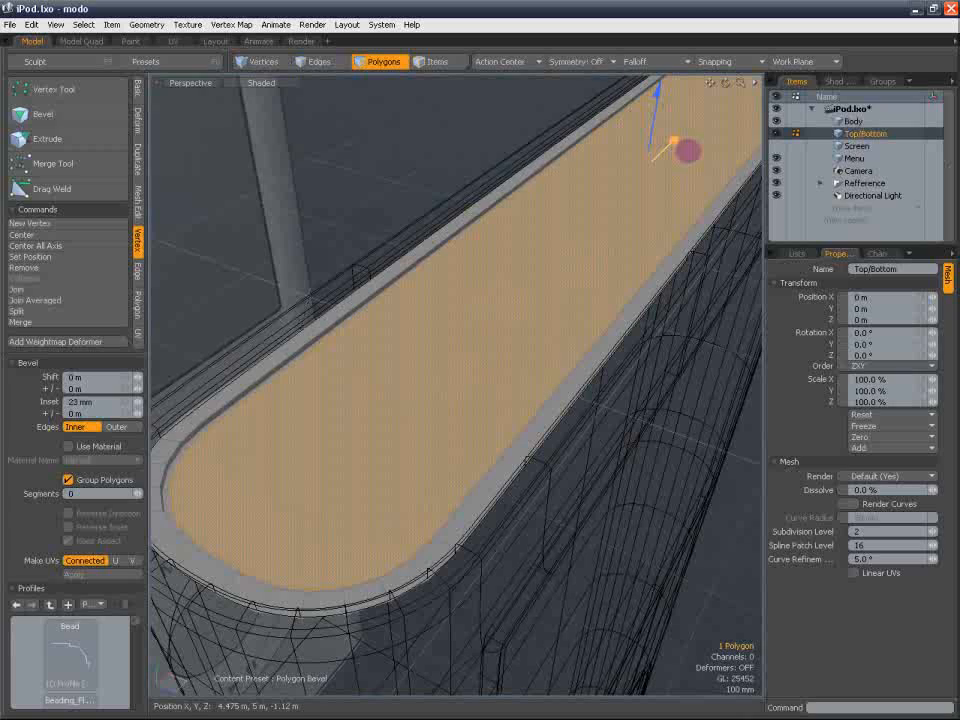
drag(688, 151, 677, 139)
key(space)
Preview the Top/Bottom mesh with subdivision toggled on and check the smoothing around the cap's recessed edge
click(634, 454)
key(Tab)
alt+drag(436, 410, 461, 377)
double_click(403, 405)
key(Tab)
click(617, 469)
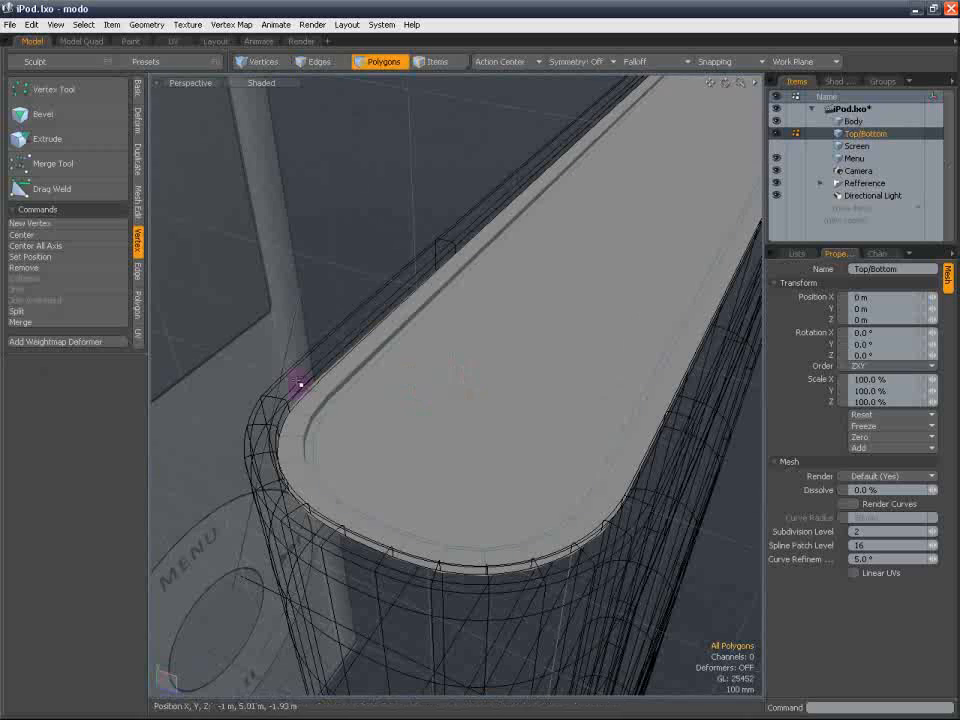
double_click(381, 403)
key(Tab)
click(251, 328)
mouse_move(276, 311)
alt+mouse_down()
mouse_move(281, 341)
mouse_move(278, 300)
alt+mouse_up()
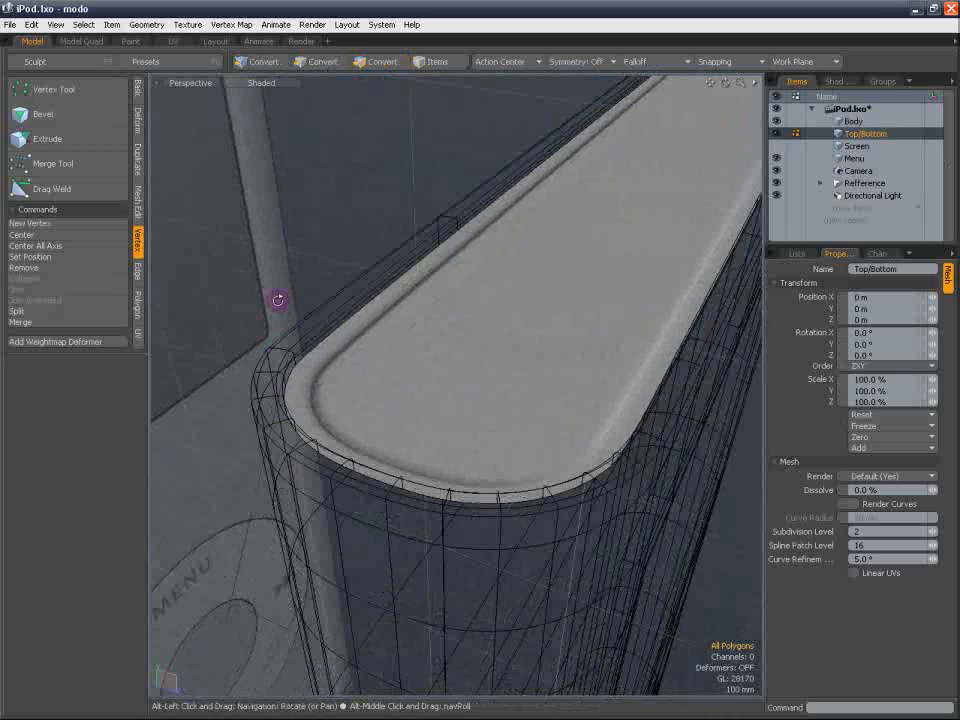
Turn off subdivision on the Top/Bottom mesh and extend the cap's outer edge loop by -80 mm along Y
double_click(418, 369)
key(Tab)
click(315, 231)
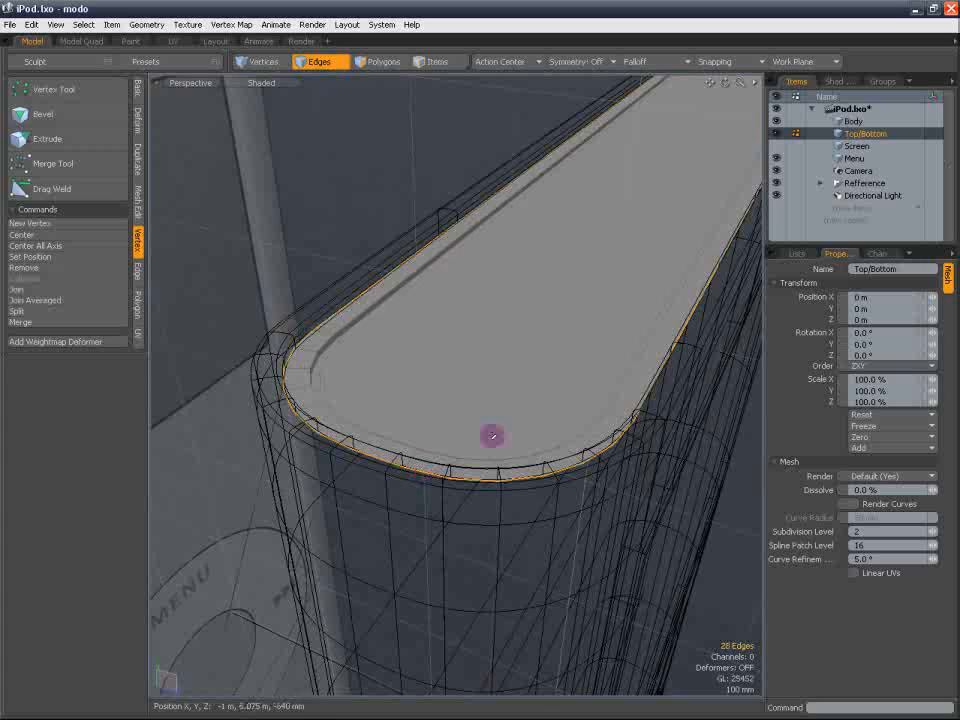
key(z)
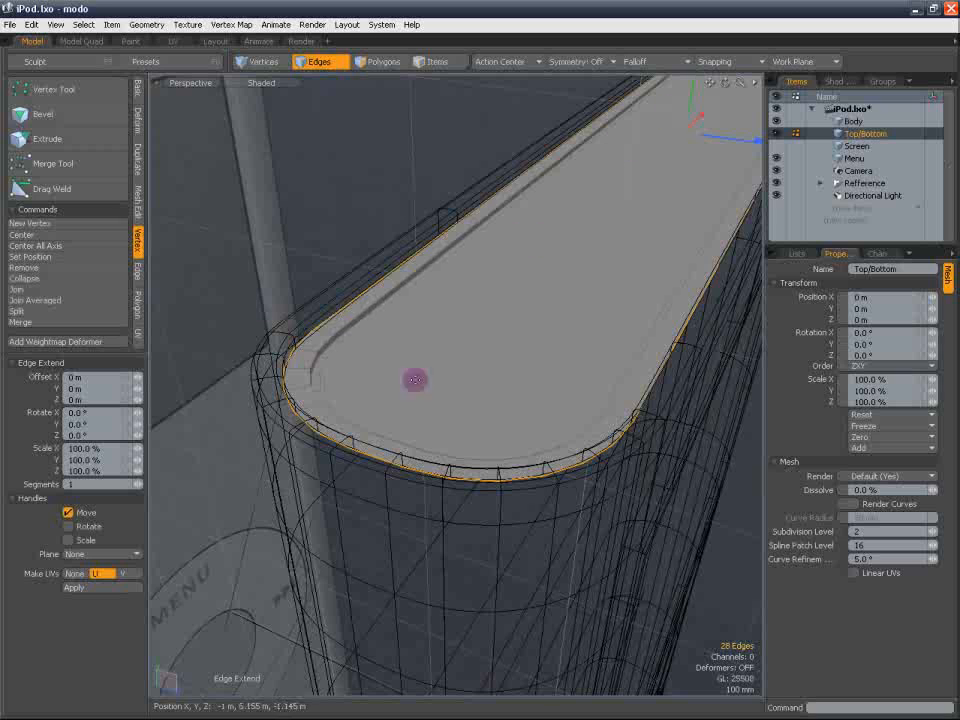
click(139, 272)
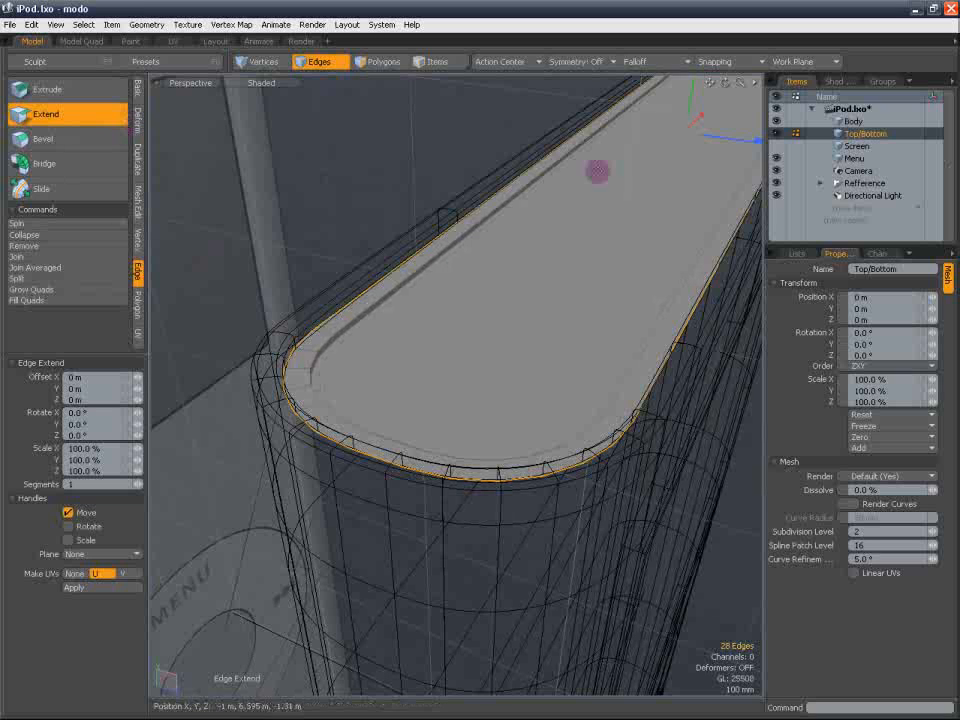
drag(691, 98, 700, 117)
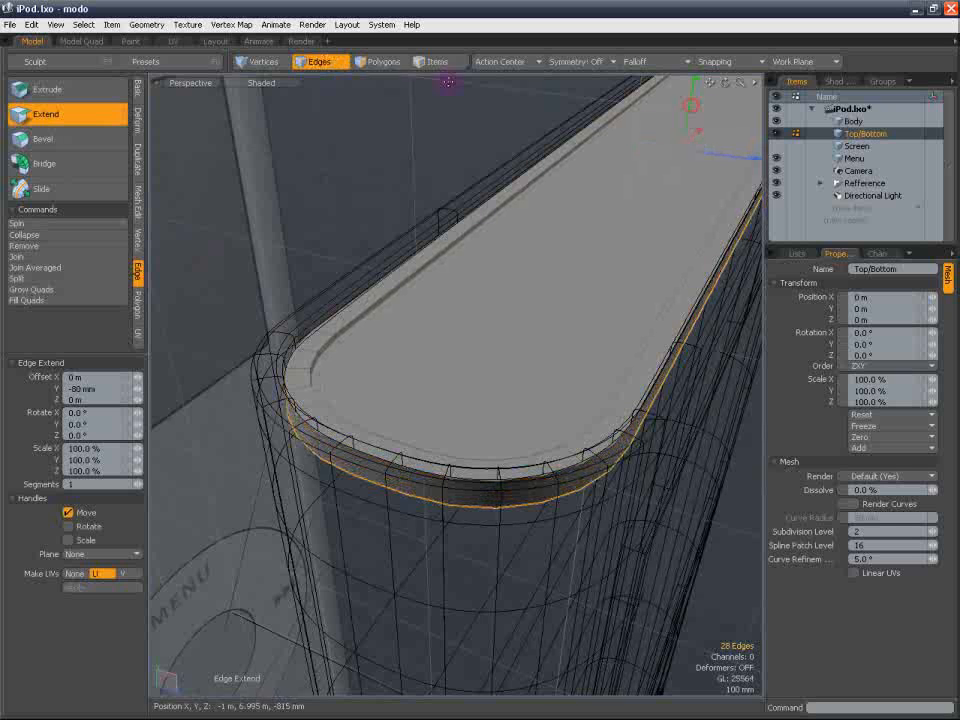
click(335, 64)
click(437, 165)
Preview the extended cap with subdivision on and check how its outer rim is smoothed
alt+shift+drag(445, 157, 360, 265)
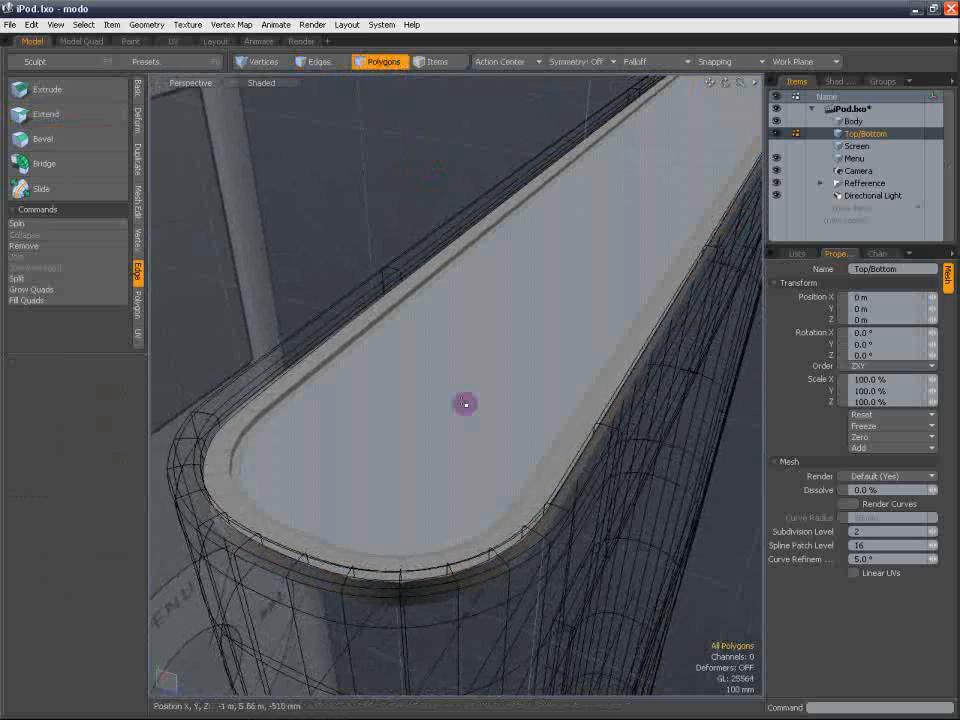
double_click(465, 404)
key(Tab)
click(281, 264)
alt+shift+drag(339, 311, 396, 321)
alt+drag(396, 321, 410, 300)
Loop-slice the flat outer rim of the unsubdivided cap with two cuts in Symmetry mode, placed near the rim's edges
click(478, 328)
click(334, 242)
scroll(349, 346, up, 4)
scroll(450, 425, down, 2)
mouse_move(444, 412)
alt+shift+mouse_down()
mouse_move(395, 392)
mouse_move(415, 396)
alt+shift+mouse_up()
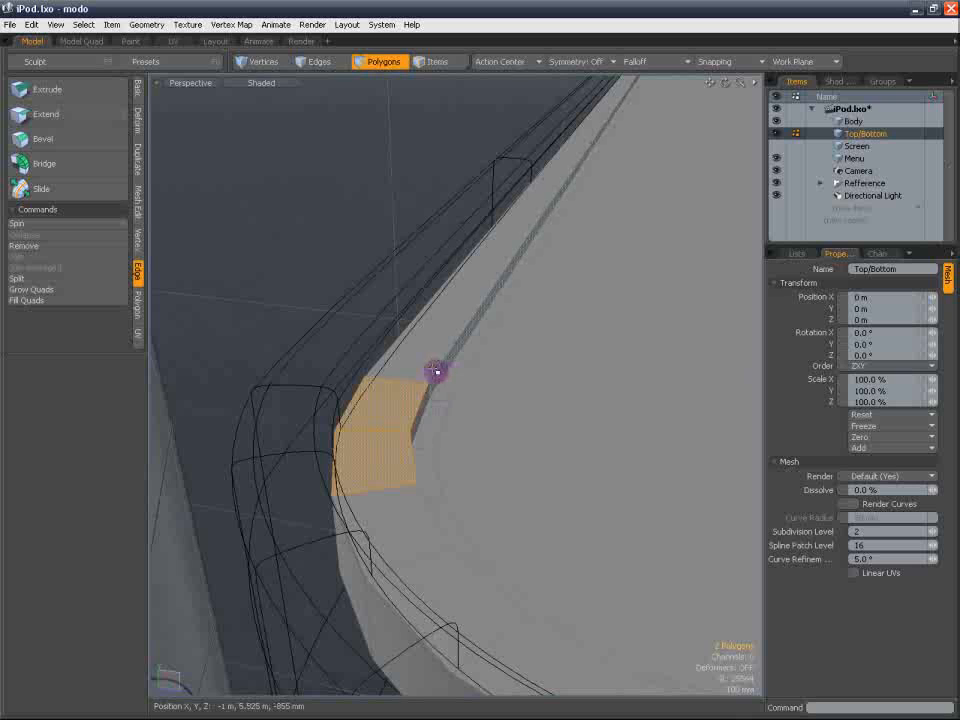
key(alt+c)
click(391, 424)
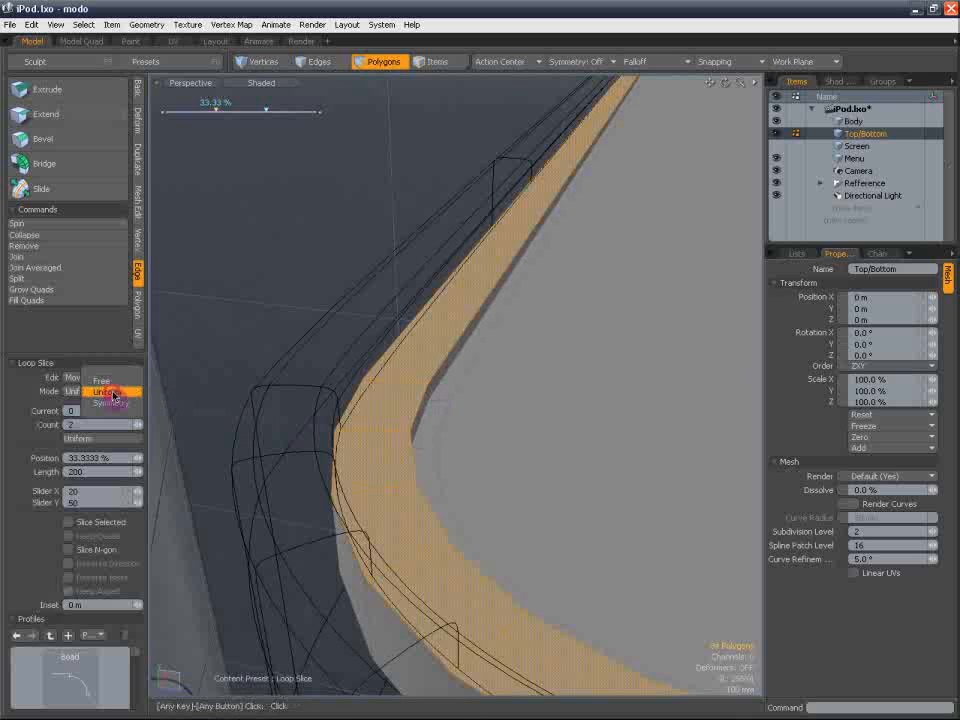
alt+shift+drag(376, 383, 311, 385)
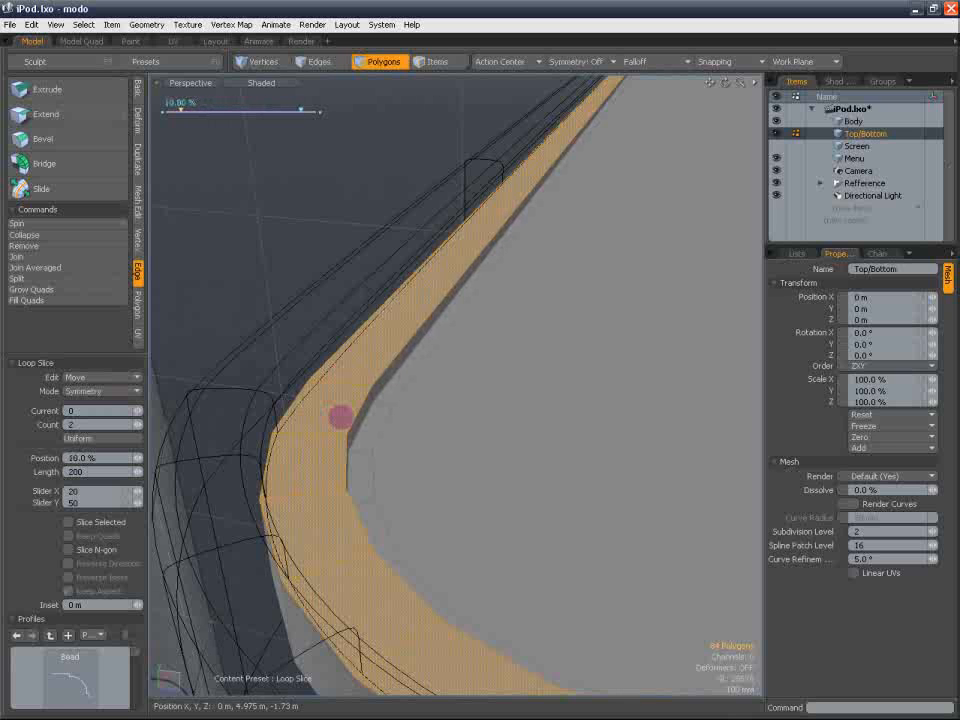
key(q)
Check the sharpened rim of the Top/Bottom cap with subdivision on, and return the mesh to its unsubdivided form
double_click(349, 394)
key(Tab)
click(326, 326)
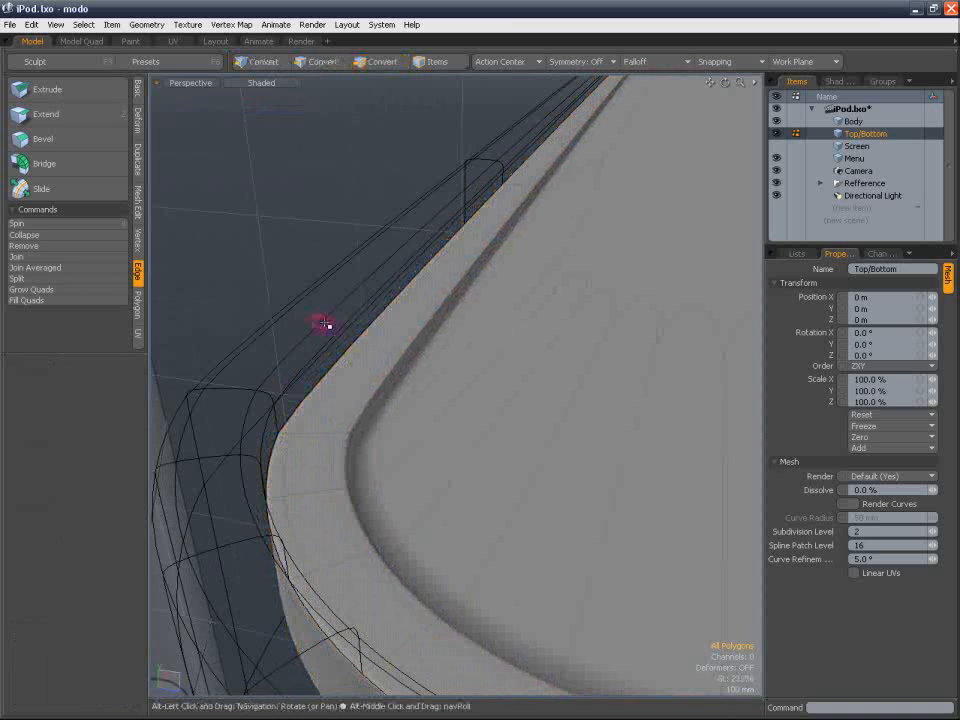
alt+drag(326, 323, 461, 356)
double_click(439, 364)
click(328, 328)
scroll(306, 372, up, 5)
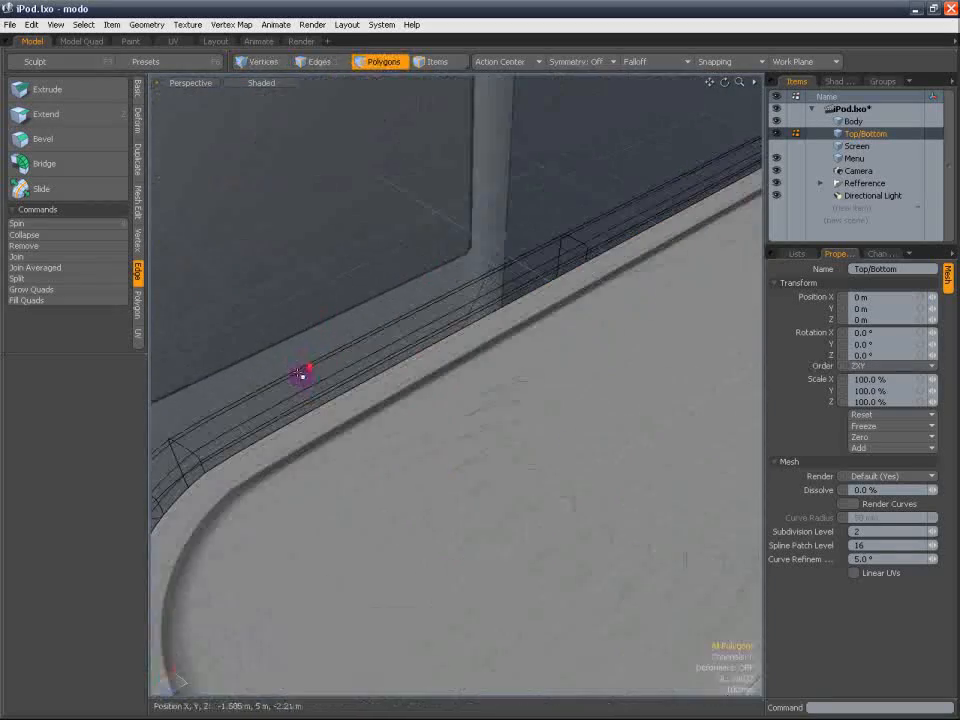
alt+shift+drag(322, 365, 322, 335)
double_click(450, 388)
key(Tab)
click(394, 263)
alt+shift+drag(396, 262, 366, 295)
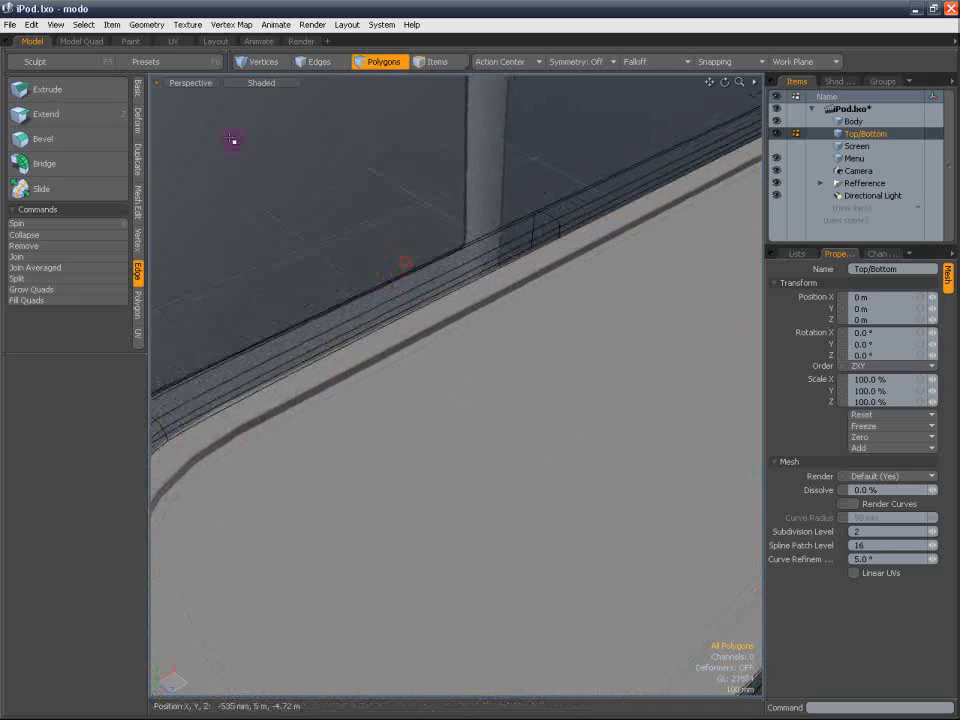
Show the model in a wireframe Top view to reveal the HOLD switch reference image under the cap
click(213, 86)
click(210, 22)
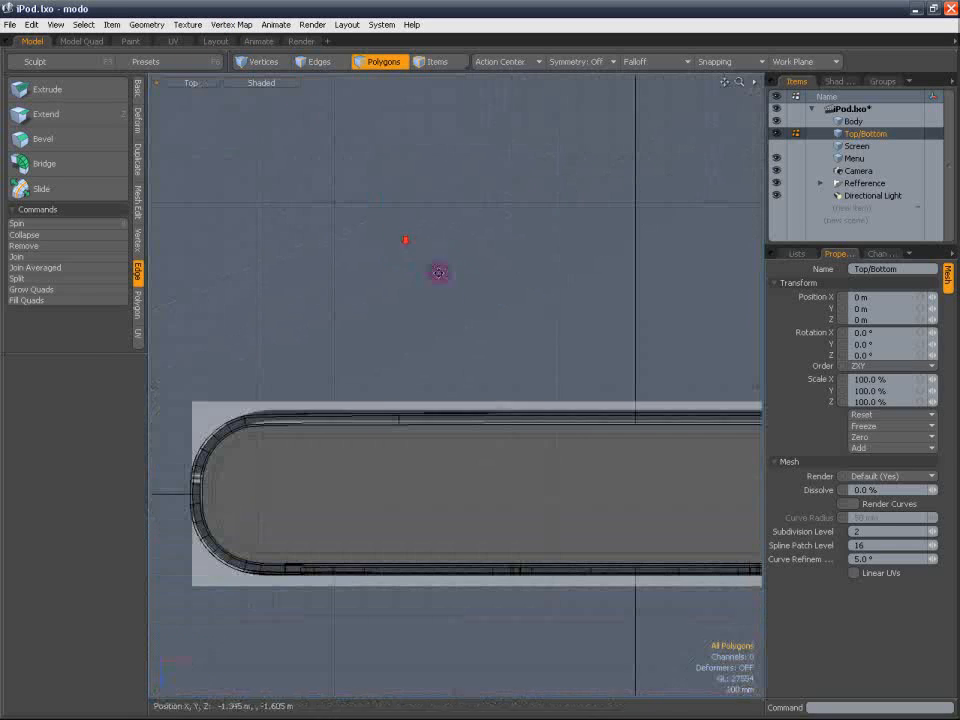
mouse_move(439, 272)
alt+shift+mouse_down()
mouse_move(435, 214)
mouse_move(414, 150)
alt+shift+mouse_up()
click(262, 82)
click(285, 87)
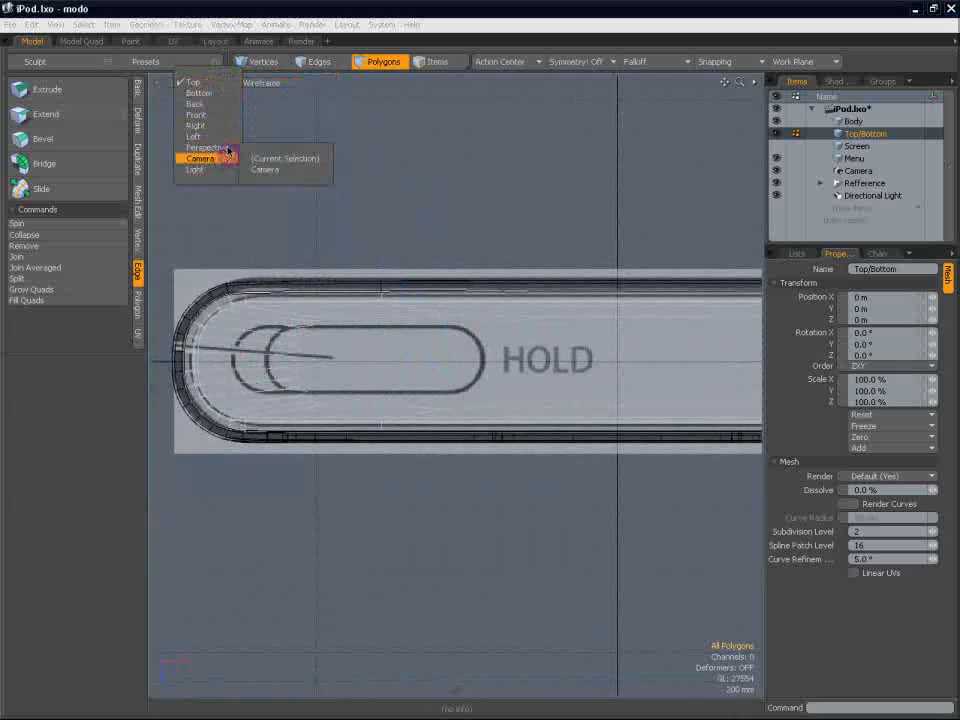
Show the model shaded in perspective, select the connected polygons of the iPod's bottom cap, and delete them from the Top/Bottom mesh
click(205, 147)
click(262, 82)
click(268, 118)
alt+drag(427, 189, 494, 300)
scroll(494, 300, down, 3)
alt+shift+drag(484, 376, 461, 295)
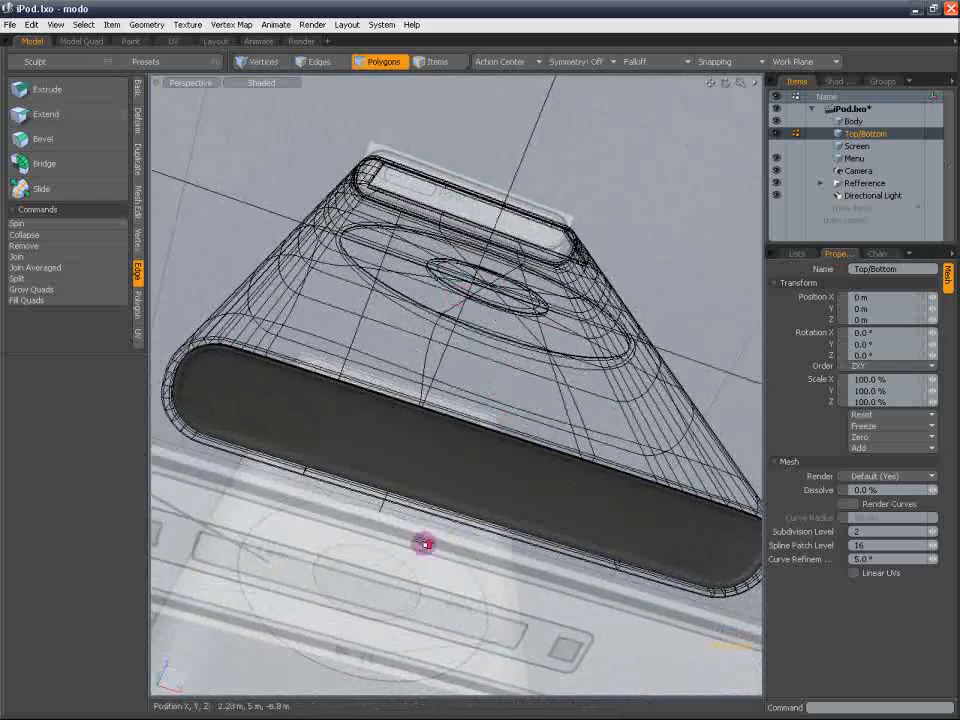
alt+shift+drag(424, 543, 437, 482)
double_click(376, 450)
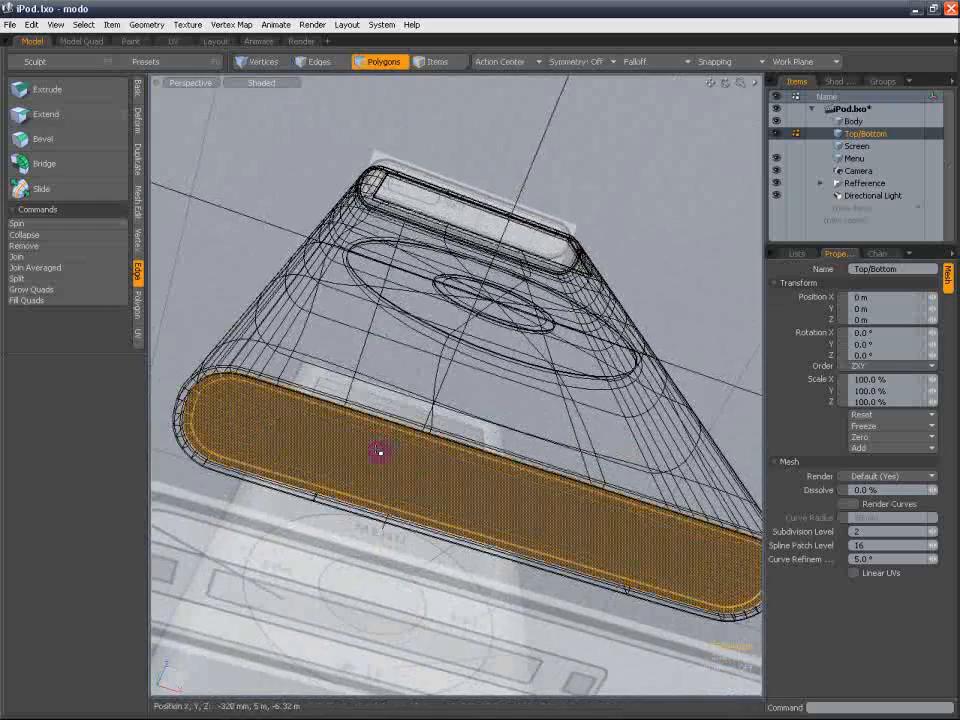
key(Delete)
Examine in the Top view how the remaining cap's rim fits the body around the HOLD-switch end, comparing subdivided and unsubdivided forms
click(197, 89)
click(189, 30)
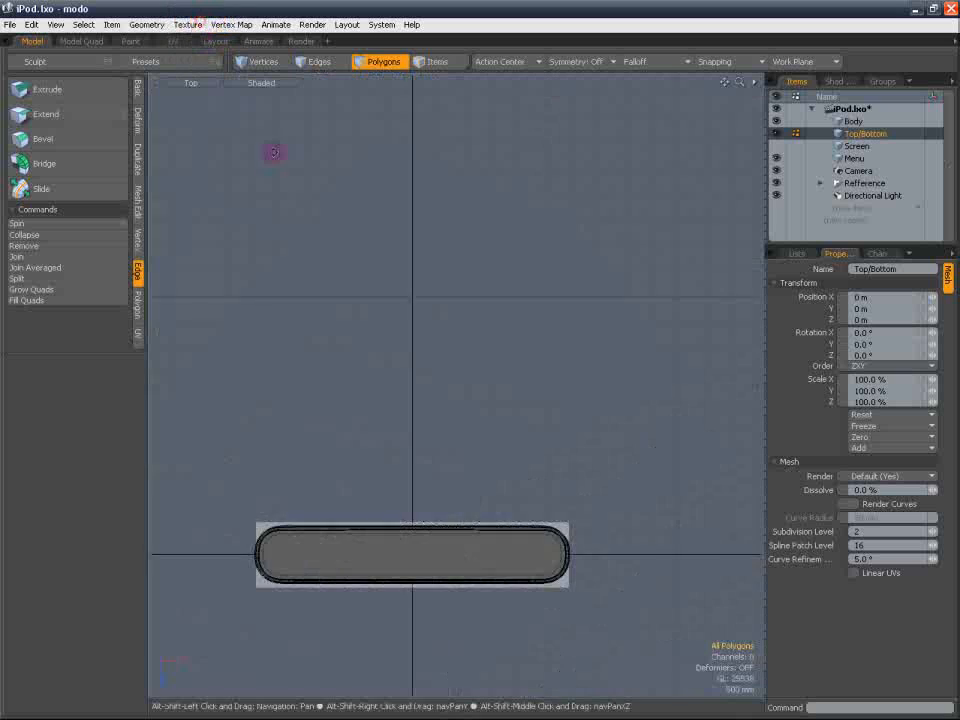
scroll(362, 356, up, 10)
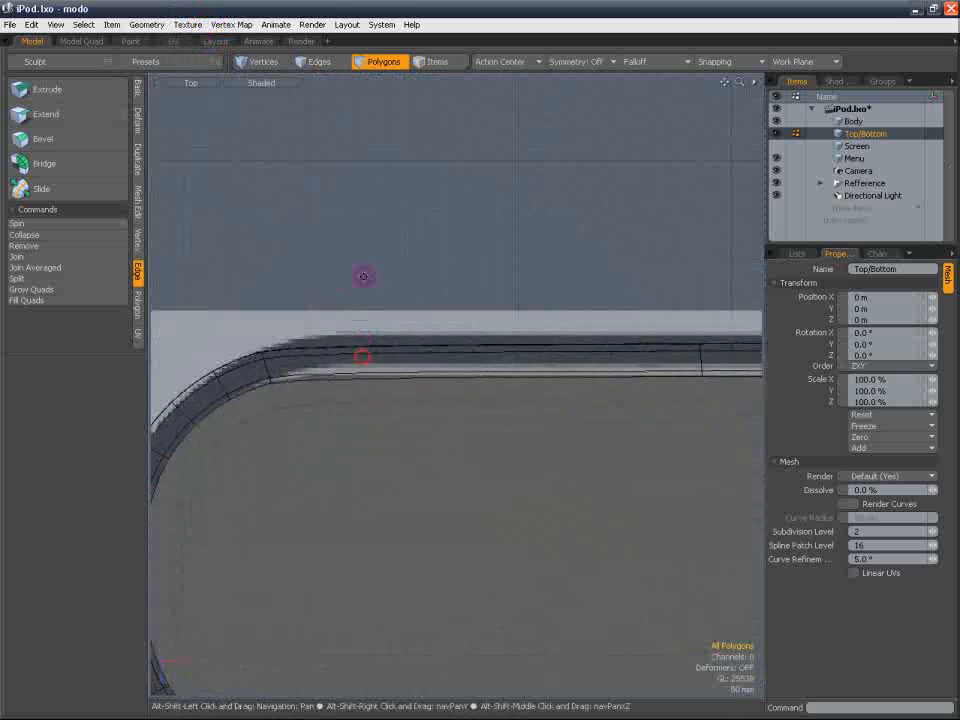
scroll(377, 281, down, 5)
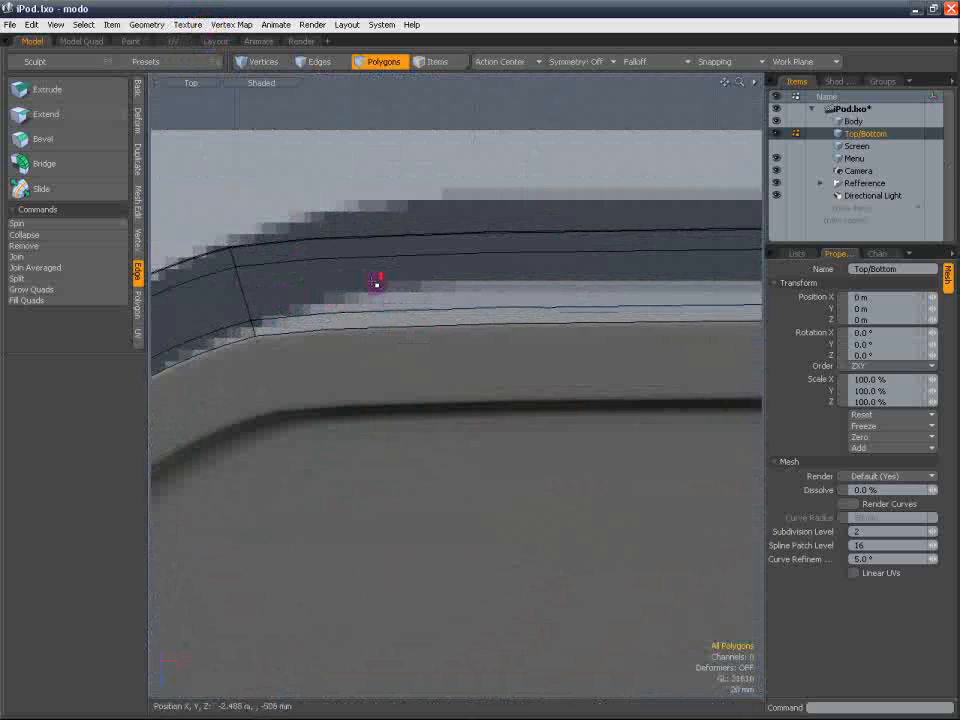
scroll(476, 283, down, 5)
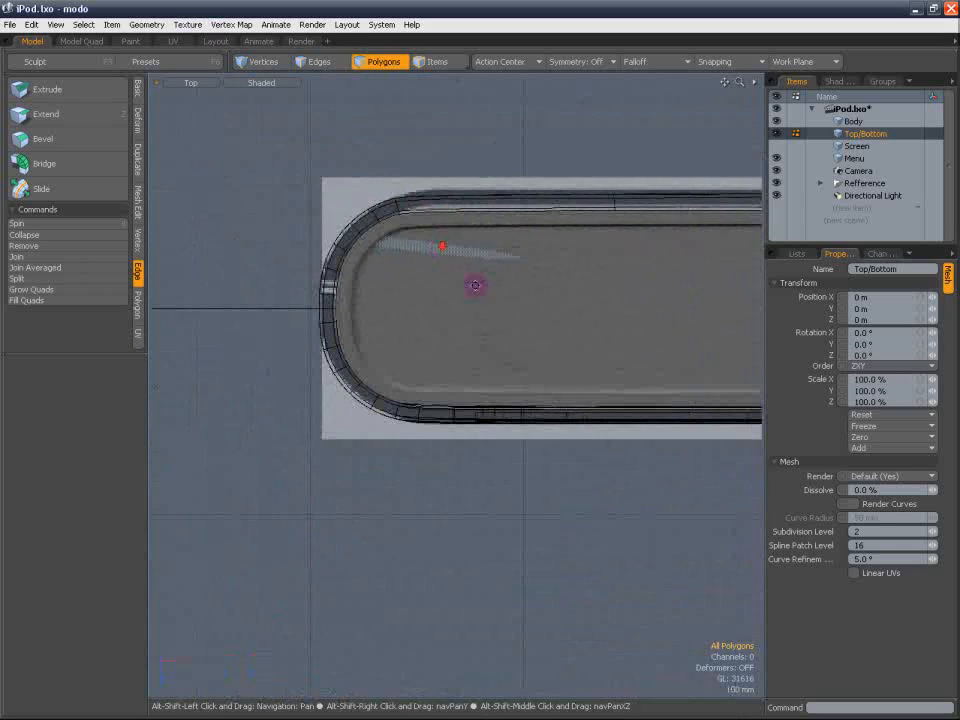
scroll(422, 296, up, 7)
scroll(383, 419, up, 3)
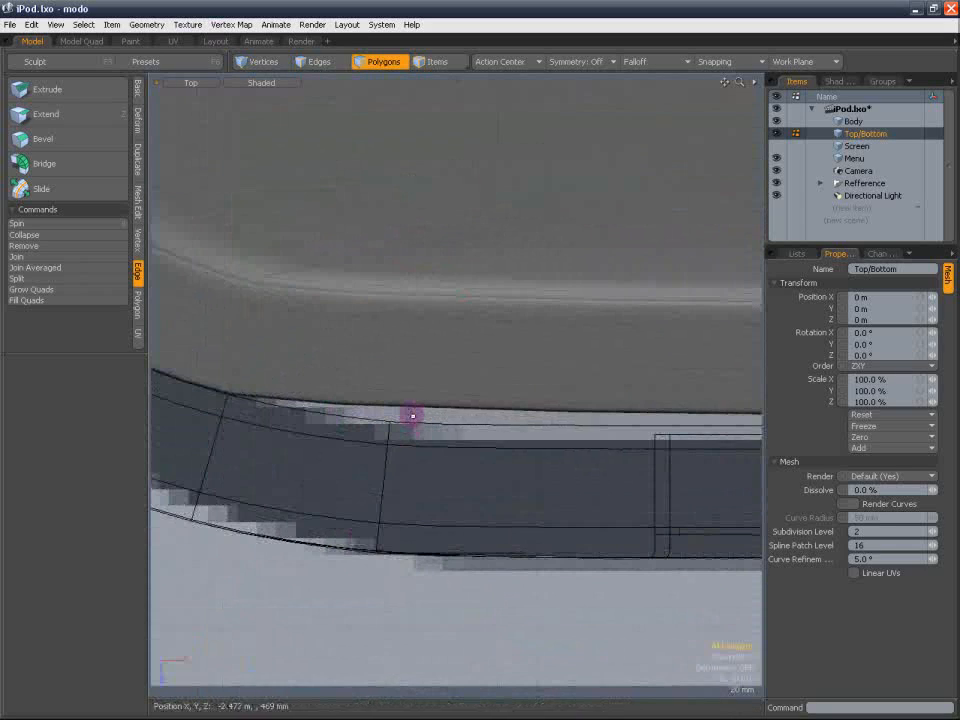
scroll(412, 415, down, 2)
alt+shift+drag(438, 372, 429, 396)
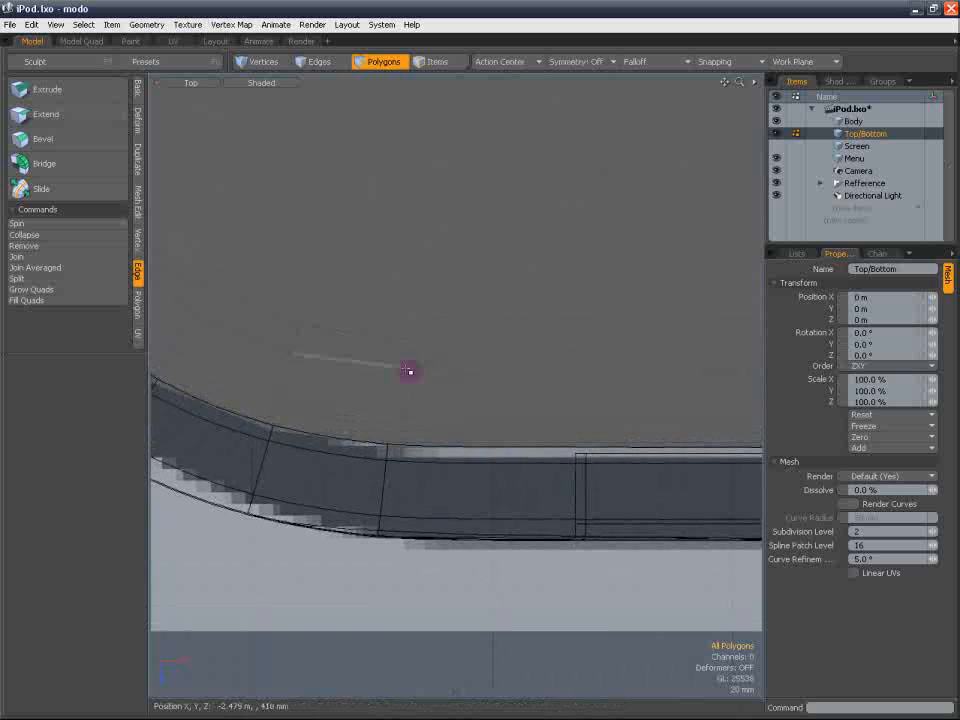
alt+shift+drag(435, 242, 461, 486)
scroll(459, 425, down, 5)
alt+shift+drag(458, 319, 456, 447)
scroll(437, 343, up, 7)
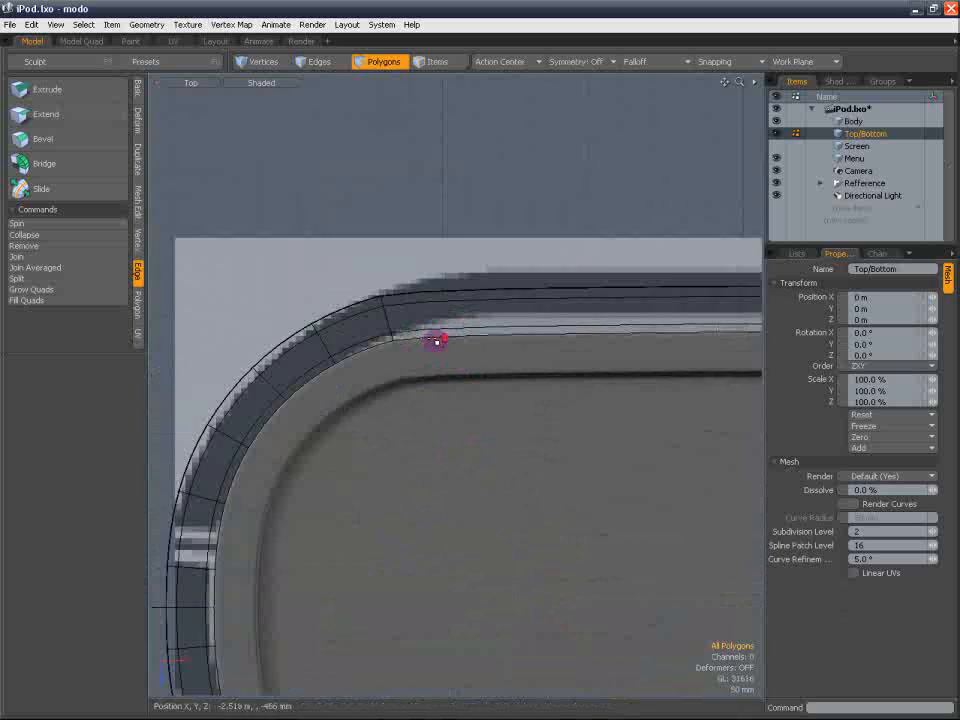
scroll(389, 343, down, 8)
Compare the cap's rim fit at the end opposite the HOLD switch with the HOLD-switch end, with subdivision on and off
alt+shift+drag(755, 439, 335, 366)
alt+shift+drag(750, 357, 282, 378)
alt+shift+drag(495, 381, 386, 388)
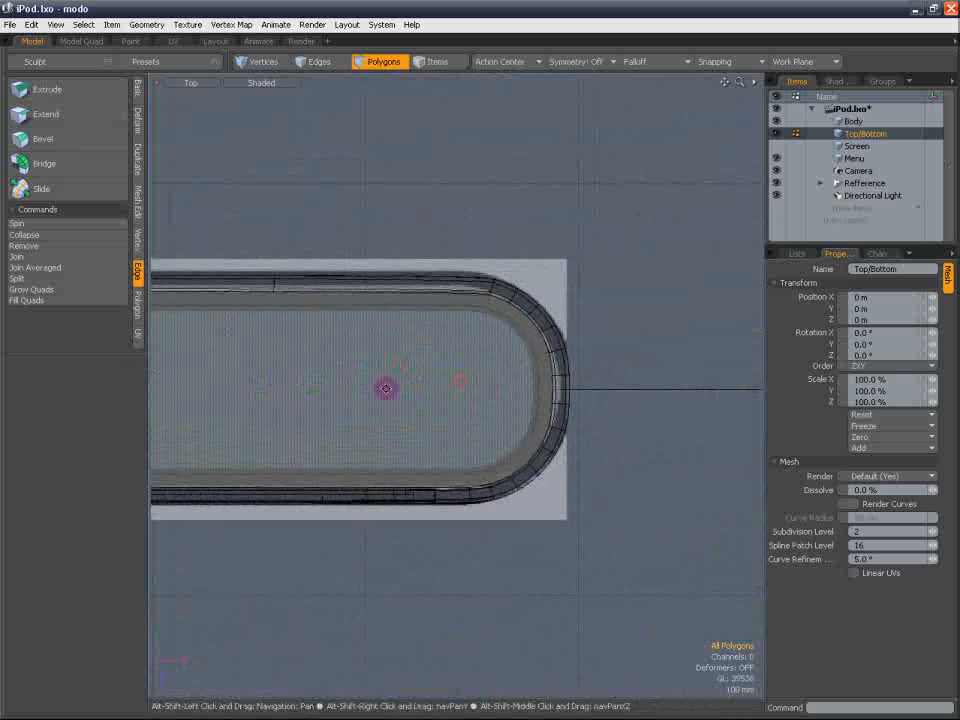
scroll(494, 321, up, 4)
scroll(452, 350, down, 5)
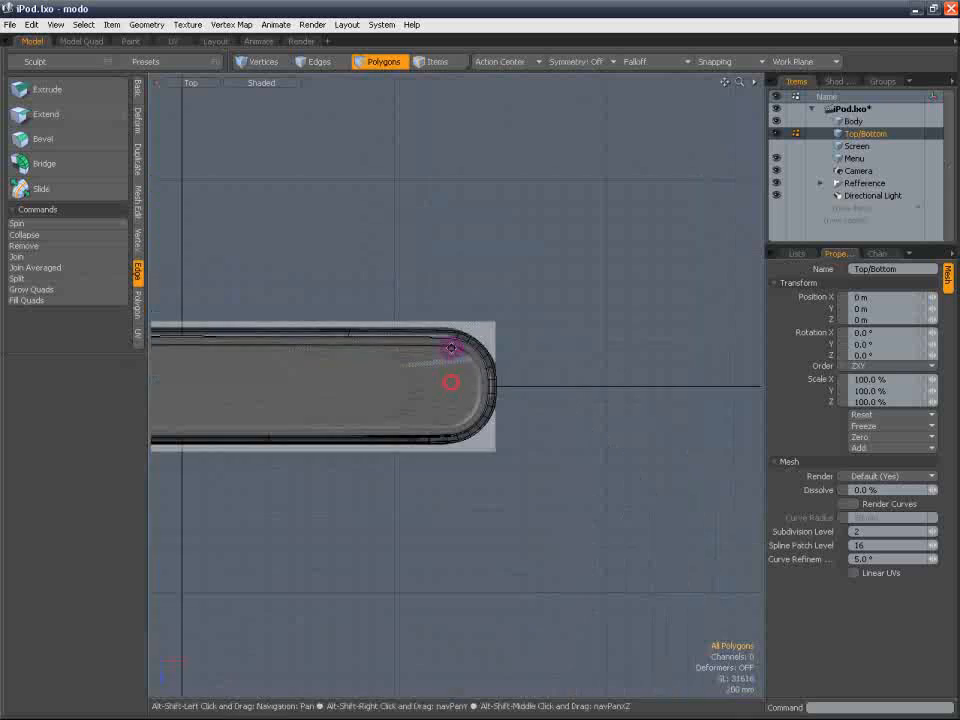
alt+shift+drag(463, 420, 474, 354)
scroll(474, 354, up, 7)
scroll(321, 463, down, 5)
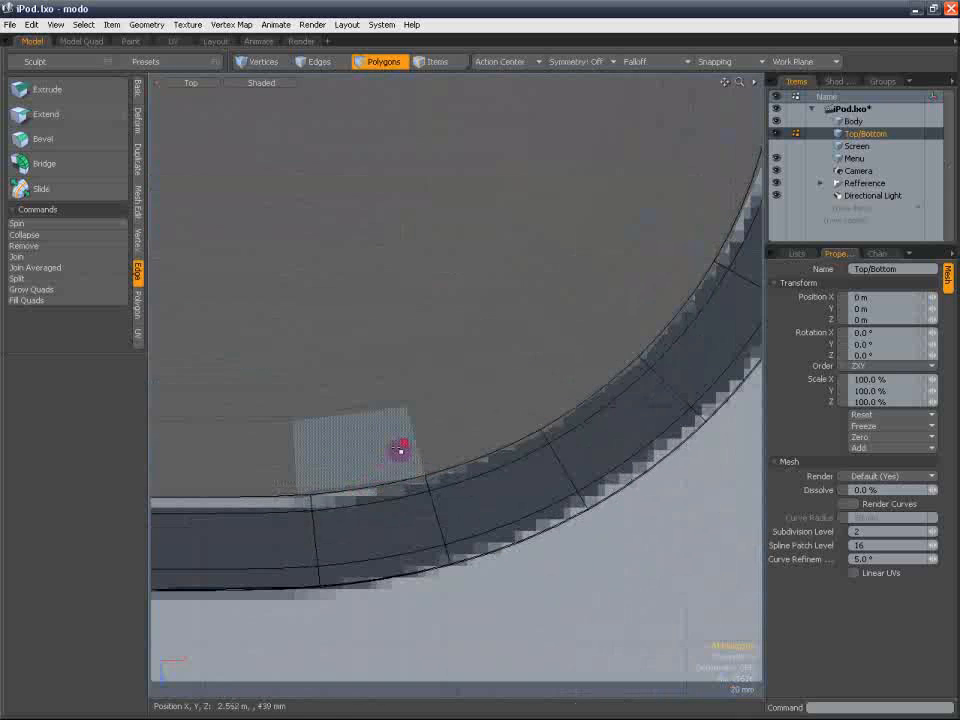
alt+shift+drag(407, 424, 527, 362)
scroll(296, 377, up, 6)
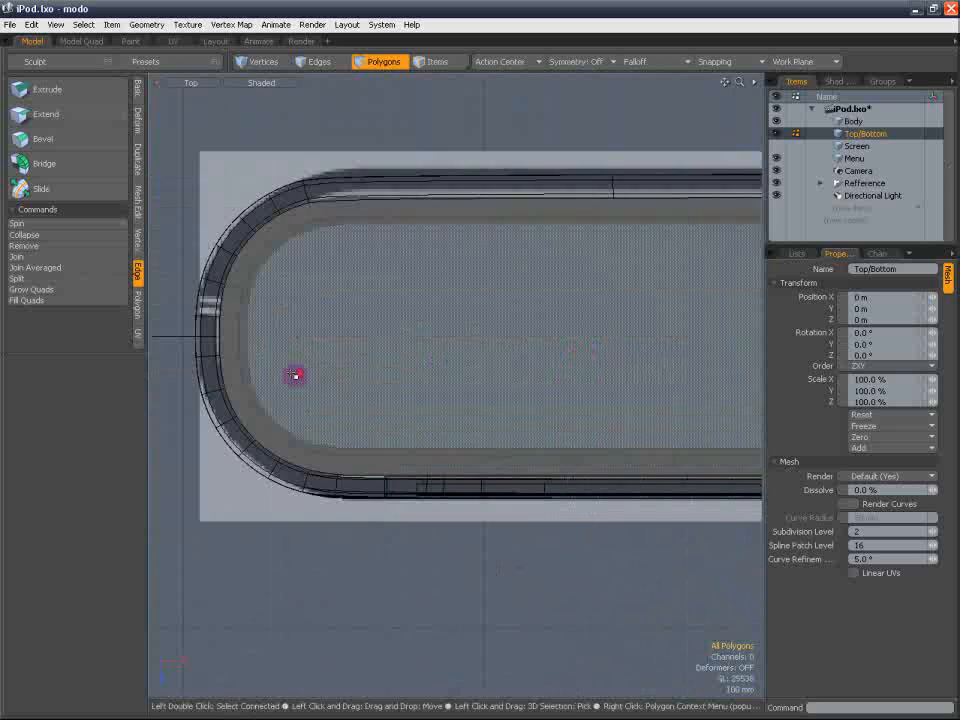
scroll(296, 377, down, 3)
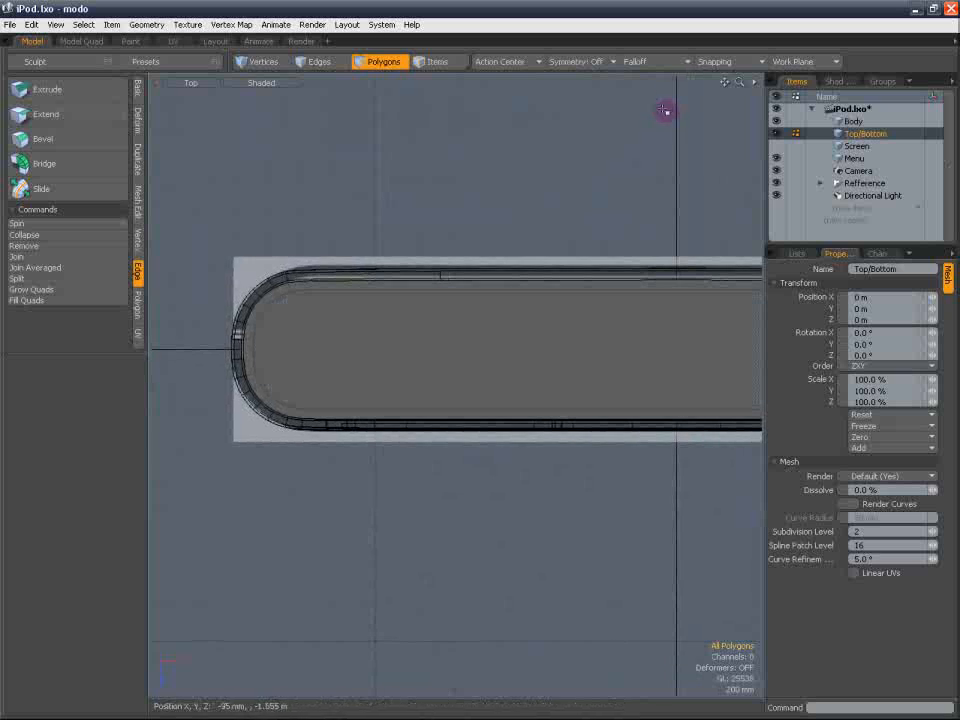
With grid snapping on, slice the cap lengthwise along its centre line at Z = 0 m
click(720, 62)
click(722, 86)
alt+shift+drag(629, 212, 555, 201)
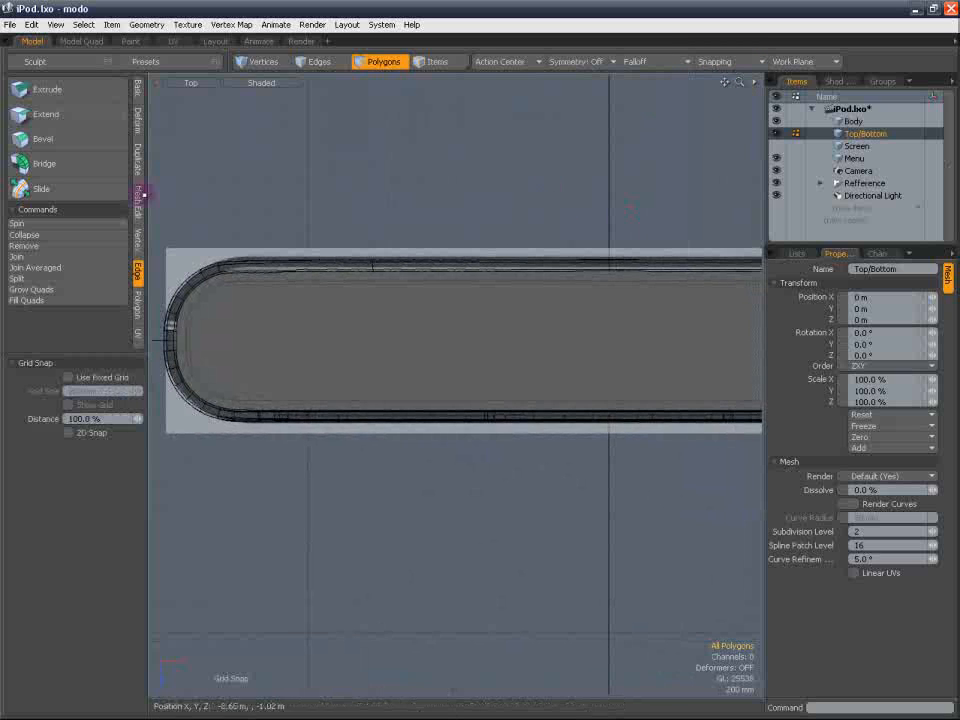
alt+shift+drag(287, 276, 331, 275)
key(shift+c)
scroll(249, 330, down, 2)
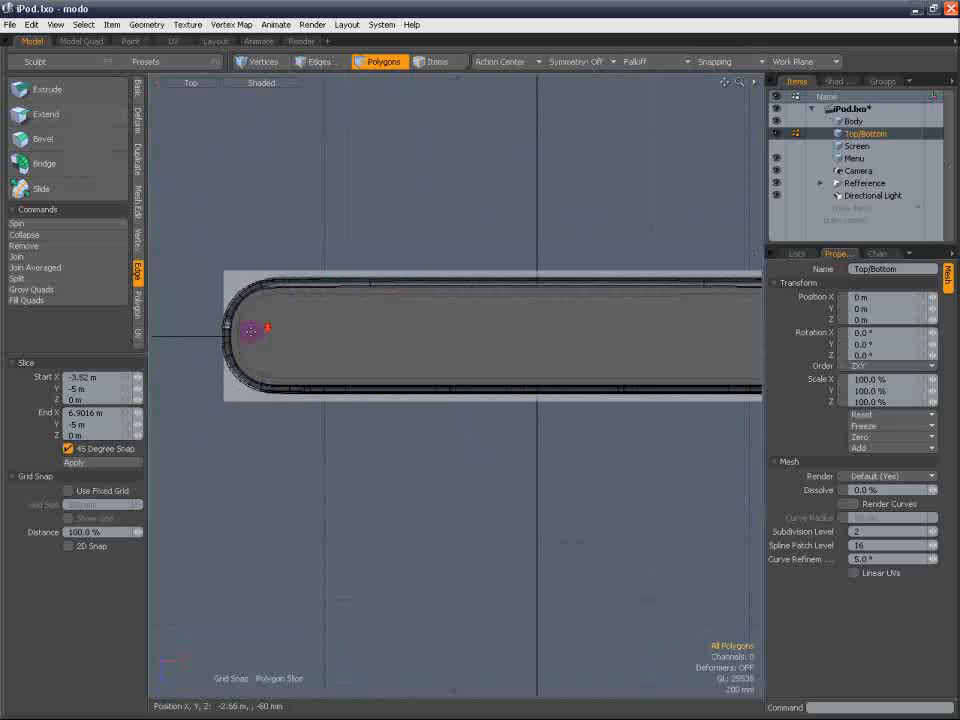
scroll(212, 340, down, 2)
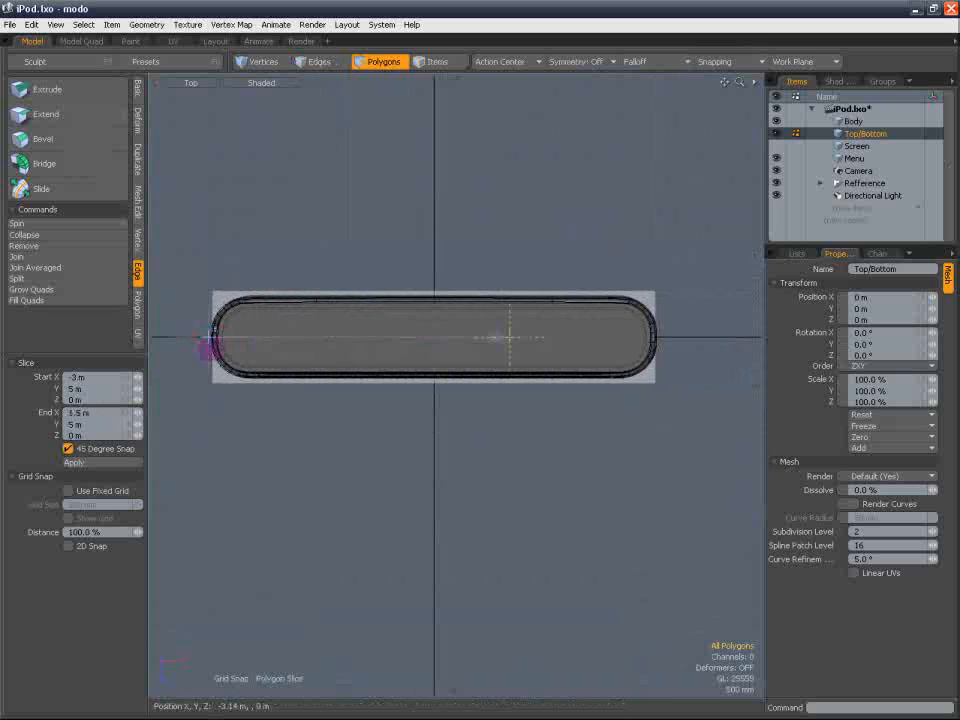
key(space)
alt+shift+drag(201, 340, 214, 334)
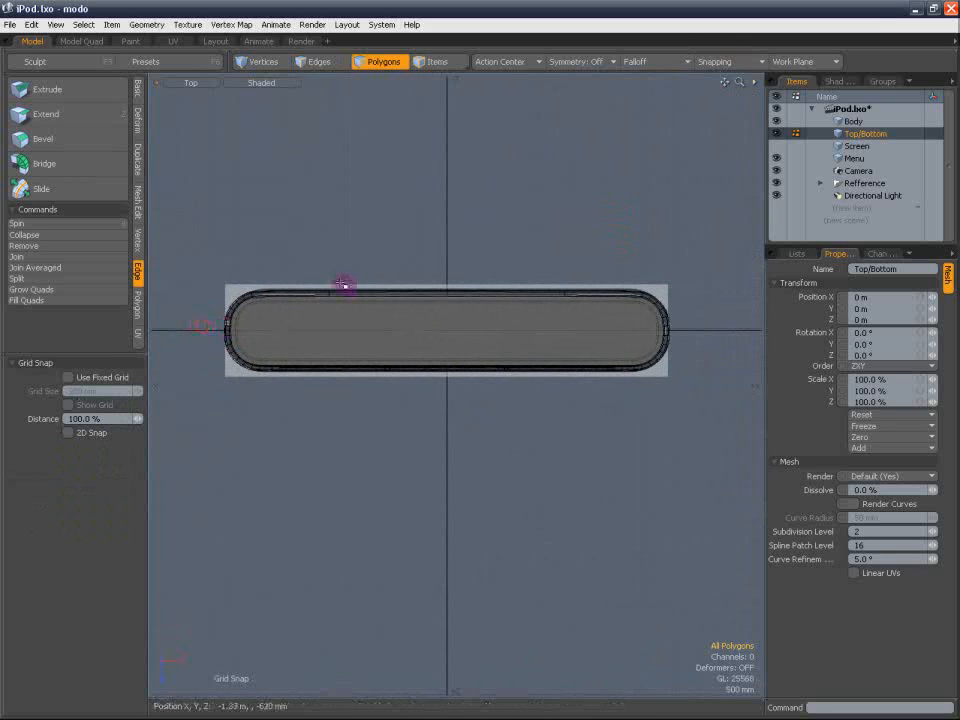
Show the Top view in wireframe and delete the cap half that lies below the centre cut
click(279, 85)
click(281, 107)
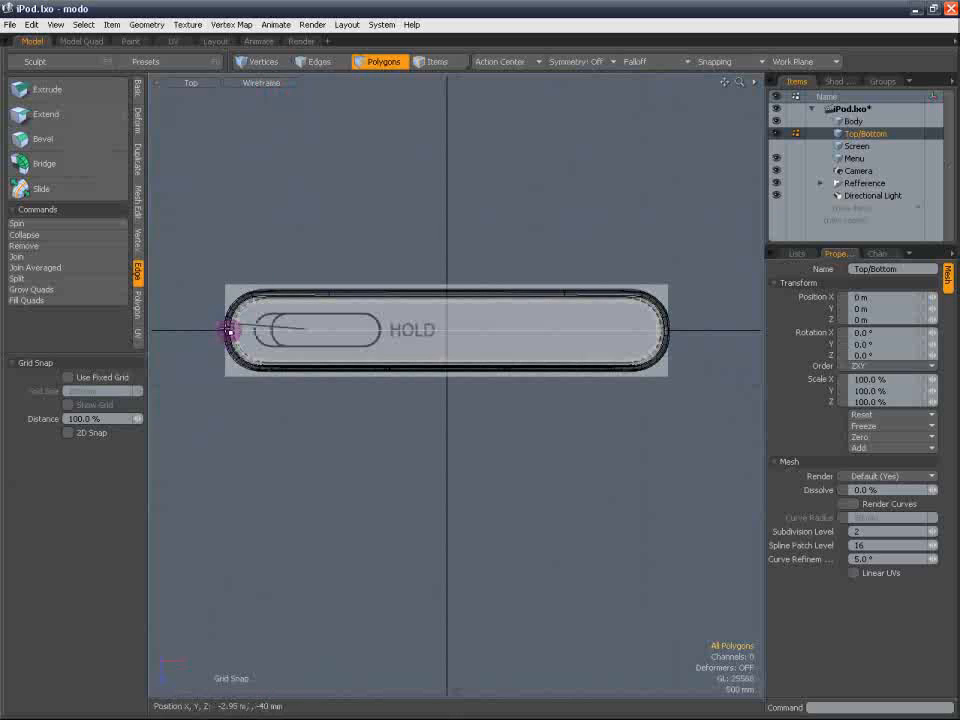
mouse_move(229, 330)
right_down()
mouse_move(379, 516)
mouse_move(776, 332)
right_up()
click(760, 325)
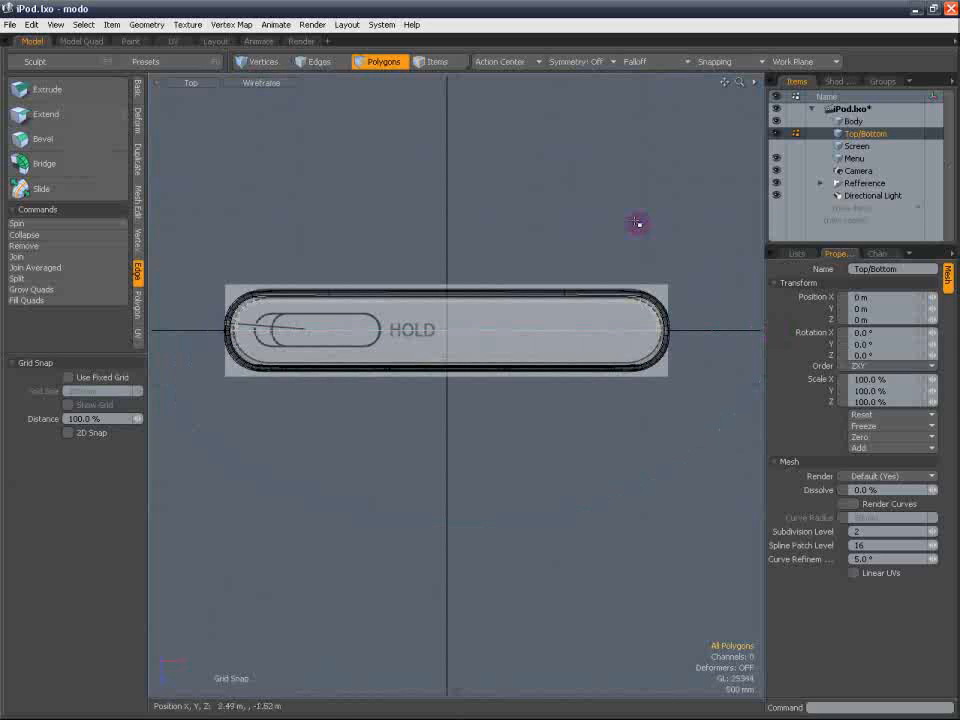
Mirror the remaining cap half across the Z axis using the Origin action center, and return to the shaded display
click(484, 61)
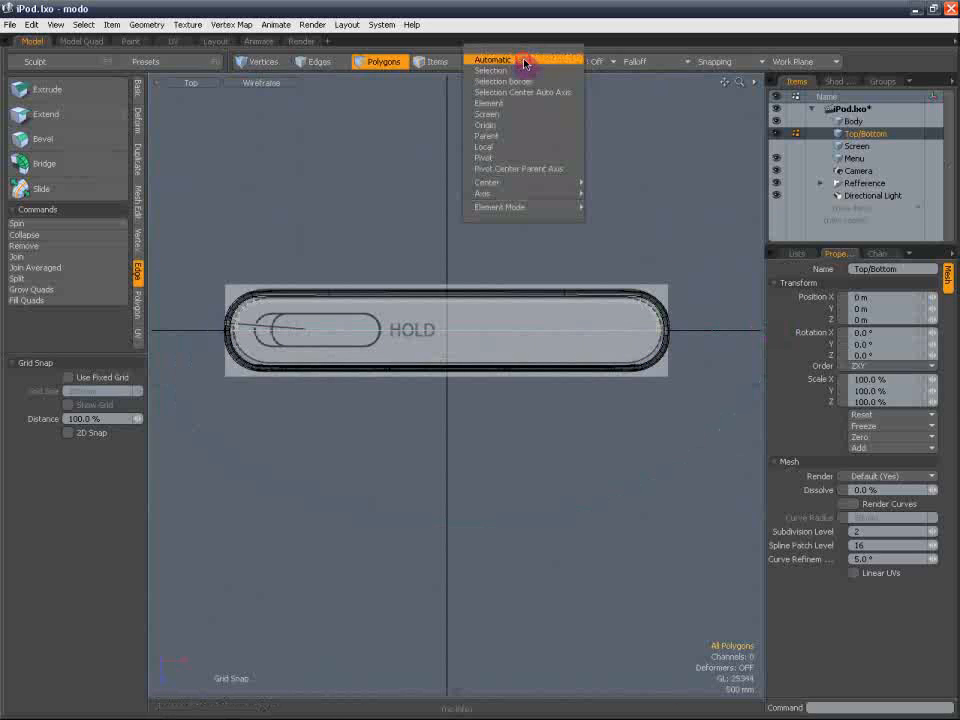
click(512, 126)
scroll(315, 296, up, 8)
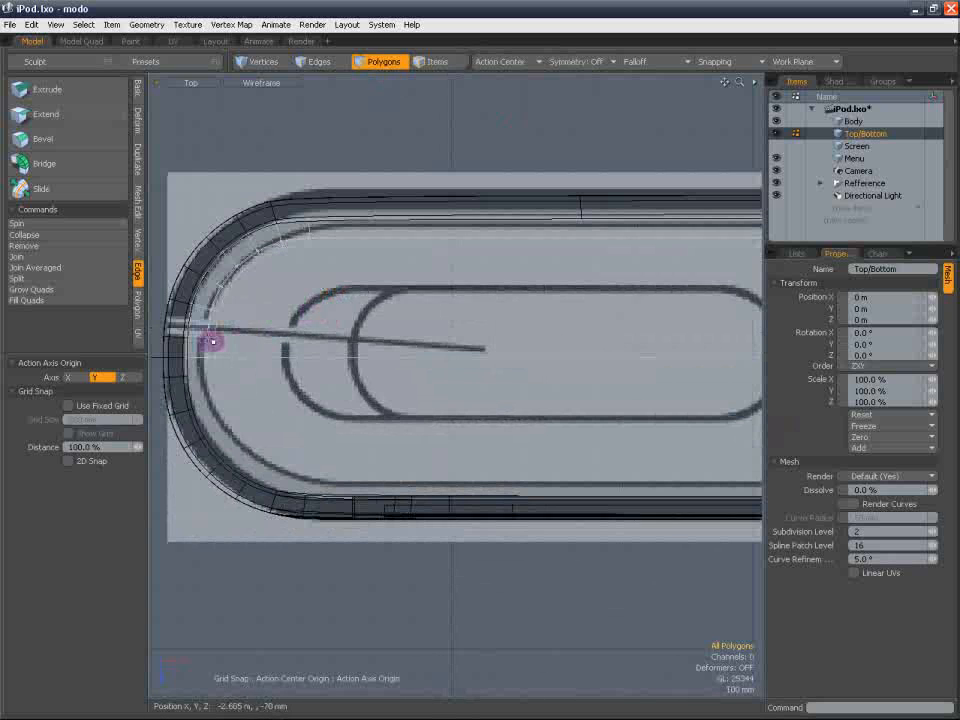
double_click(212, 341)
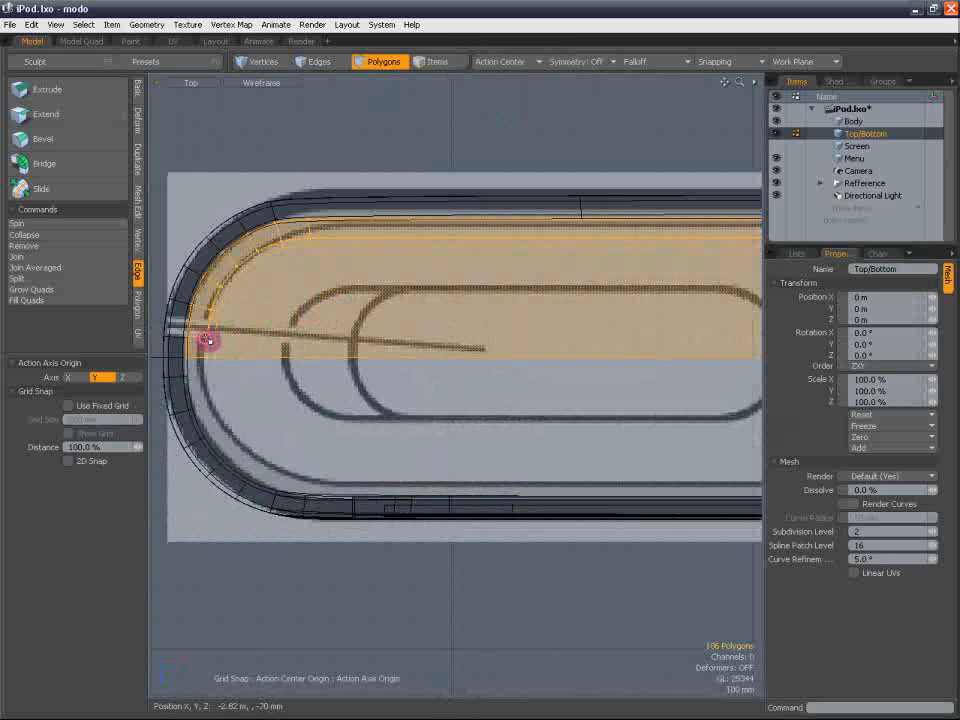
click(138, 160)
click(62, 117)
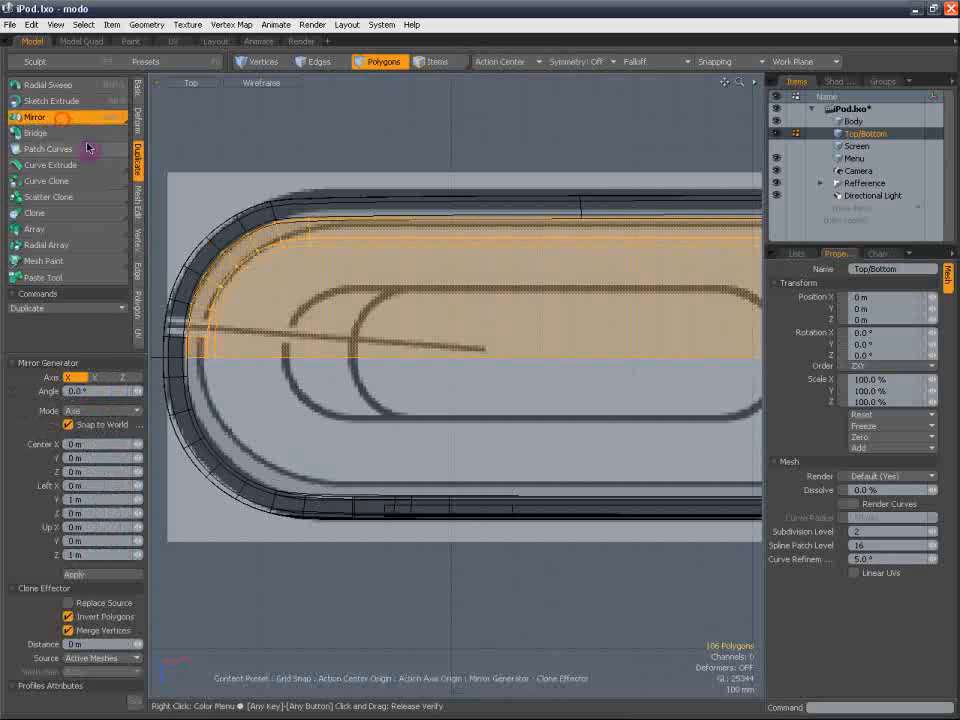
click(349, 369)
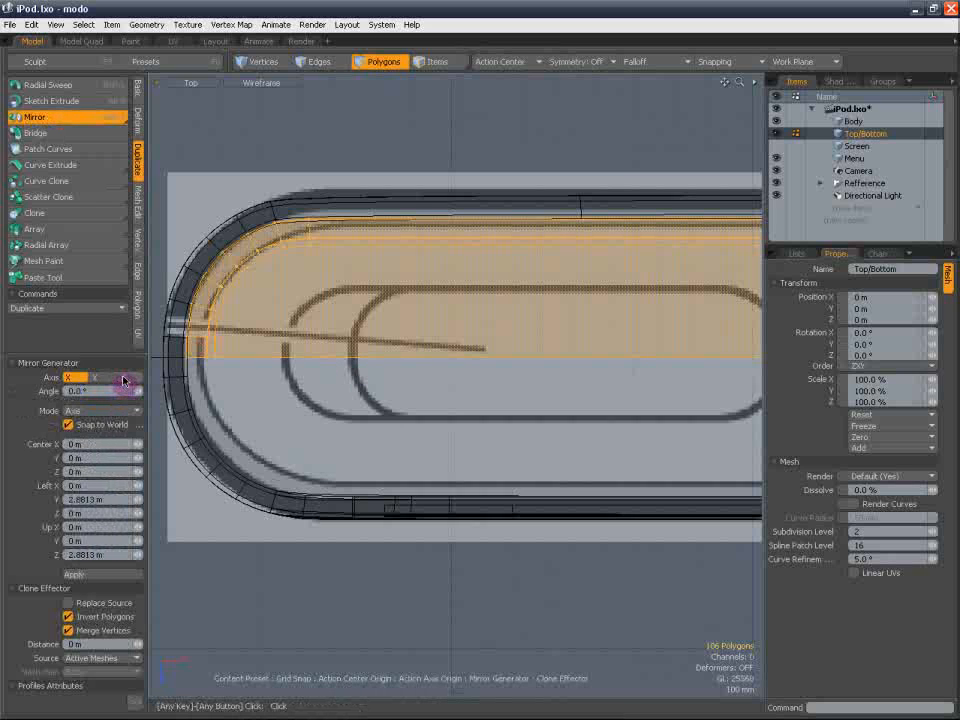
click(379, 62)
click(262, 83)
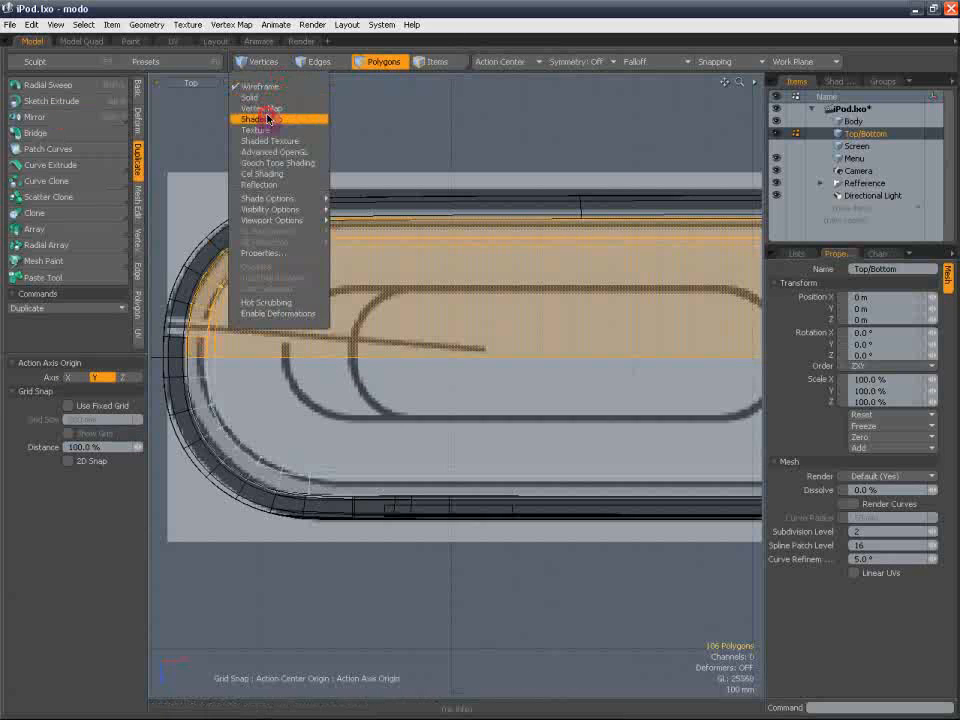
click(268, 119)
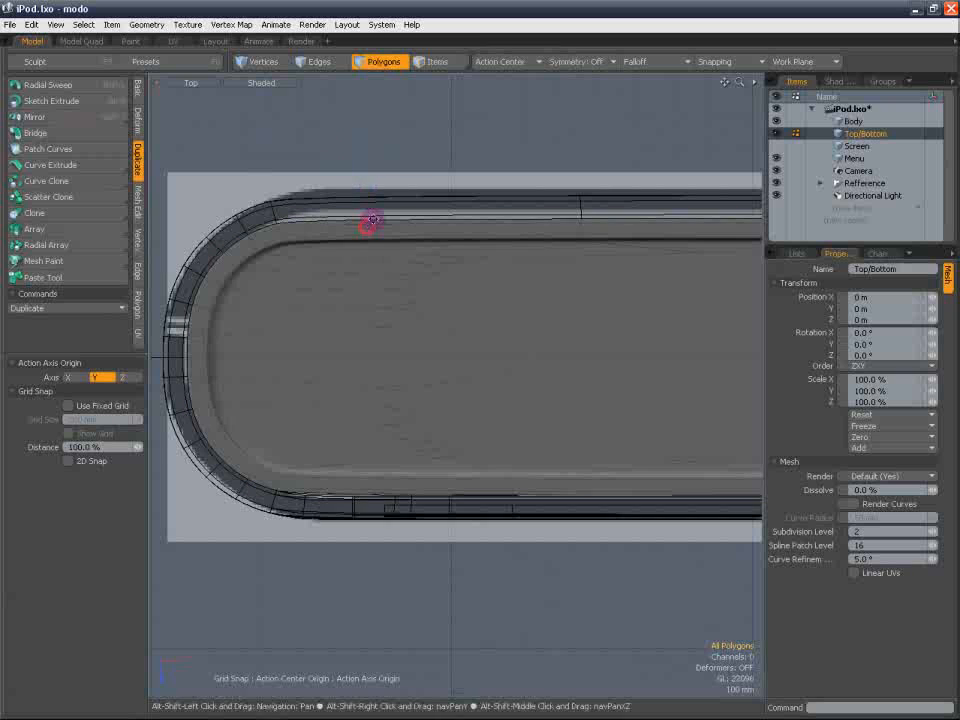
Check the mirrored half's rim against the body at the lower corner of the HOLD-switch end, with subdivision on and off
alt+shift+drag(372, 219, 403, 154)
scroll(398, 397, up, 2)
scroll(334, 450, up, 3)
scroll(334, 452, down, 3)
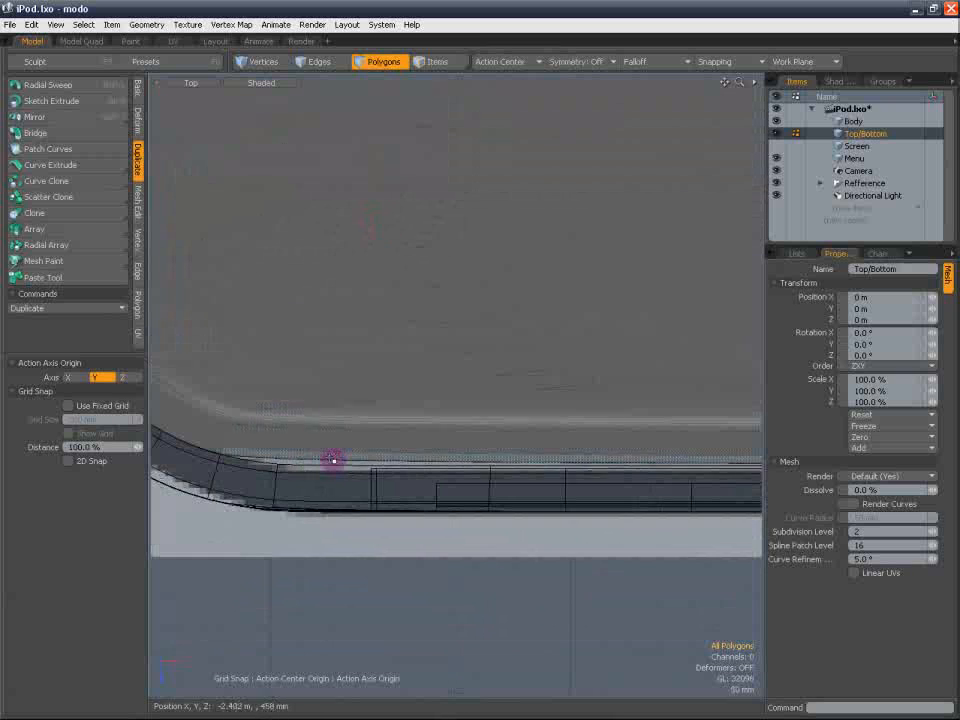
scroll(334, 460, up, 2)
alt+shift+drag(386, 462, 407, 398)
double_click(403, 394)
click(421, 509)
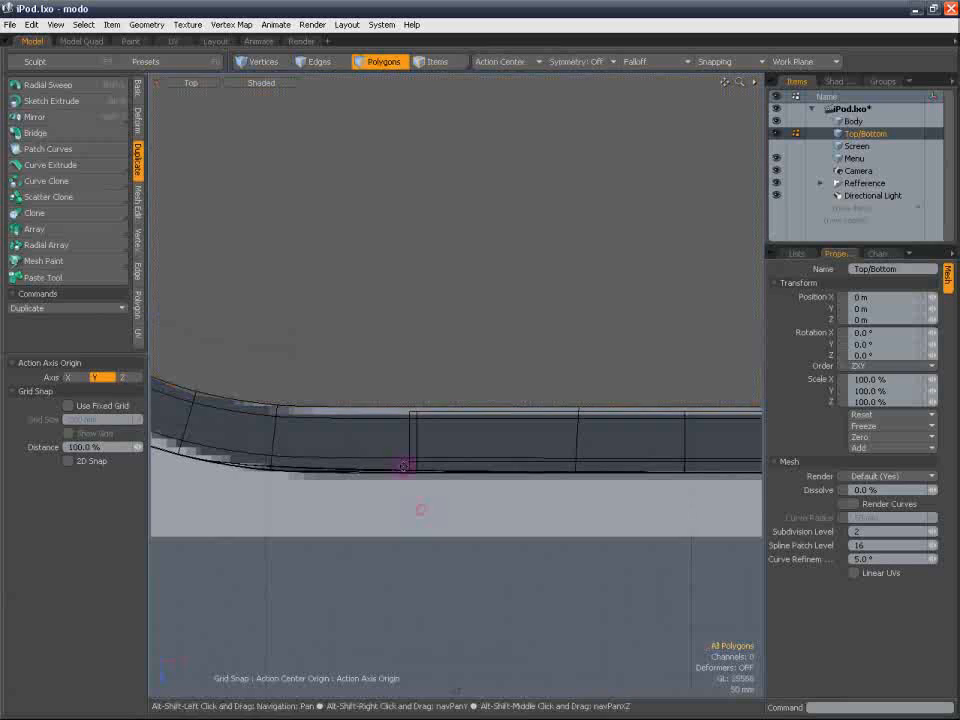
Compare the upper and lower rims at the mirrored cap's HOLD-switch end while toggling subdivision, and leave the mesh unsubdivided
alt+shift+drag(403, 466, 400, 453)
scroll(392, 433, down, 5)
alt+shift+drag(360, 285, 381, 424)
scroll(372, 276, up, 2)
click(375, 289)
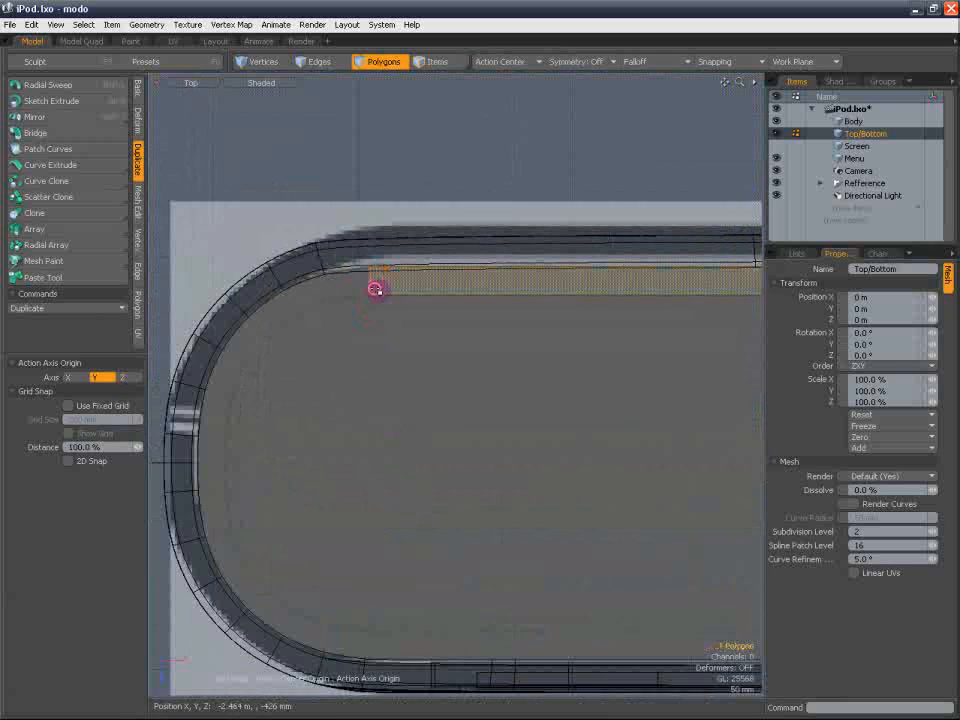
double_click(375, 289)
key(Tab)
click(375, 193)
scroll(381, 306, down, 3)
alt+shift+drag(462, 457, 454, 396)
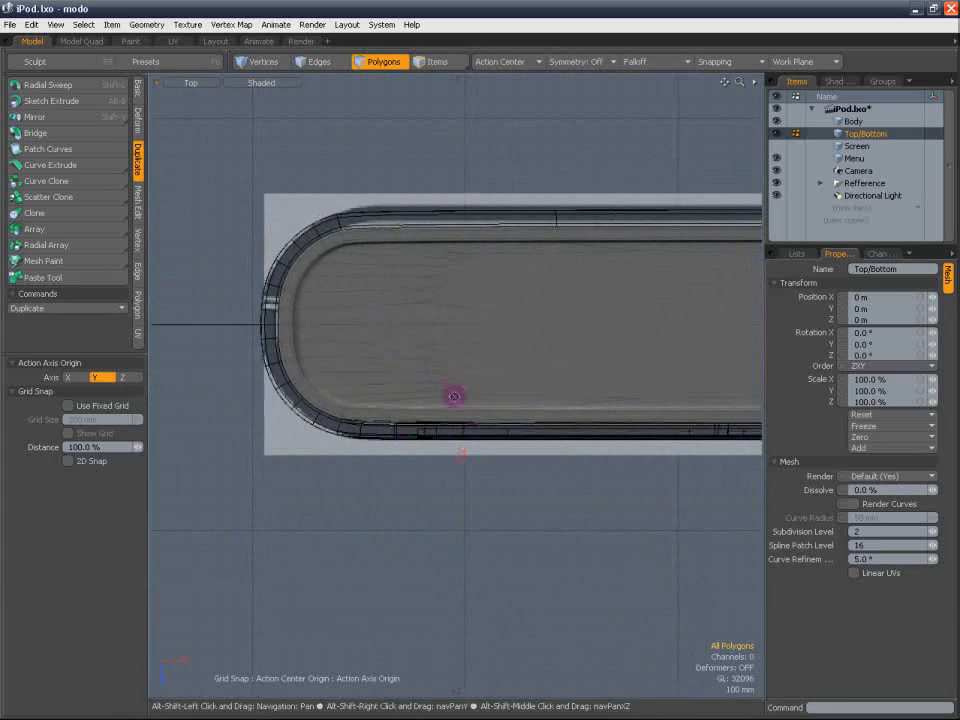
scroll(399, 424, up, 3)
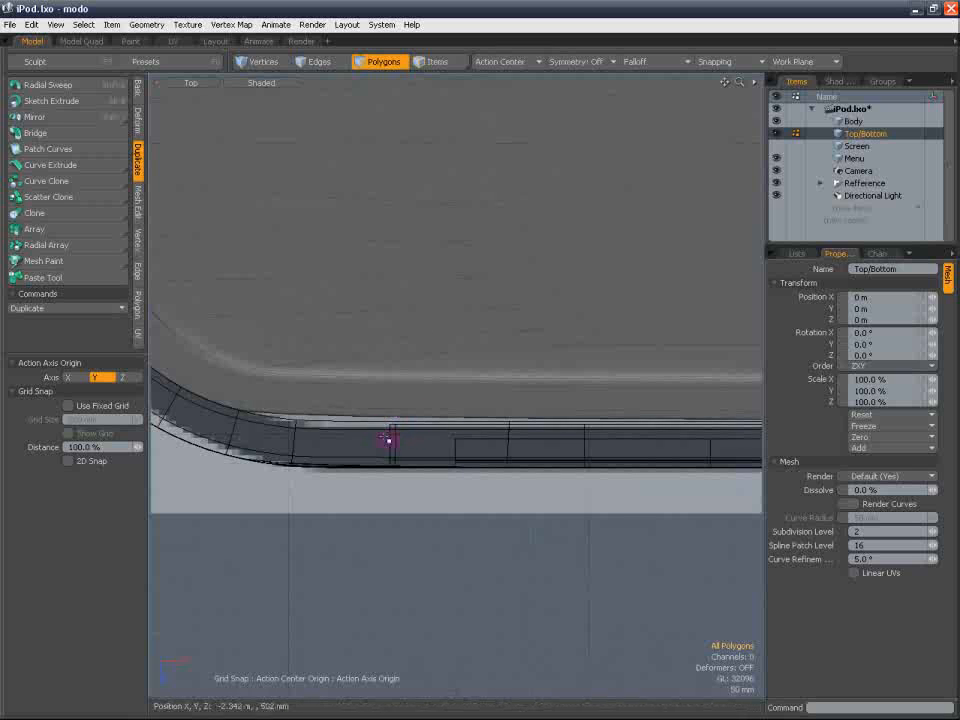
double_click(377, 414)
key(Tab)
click(411, 484)
alt+shift+drag(411, 427, 413, 438)
alt+shift+drag(418, 264, 435, 319)
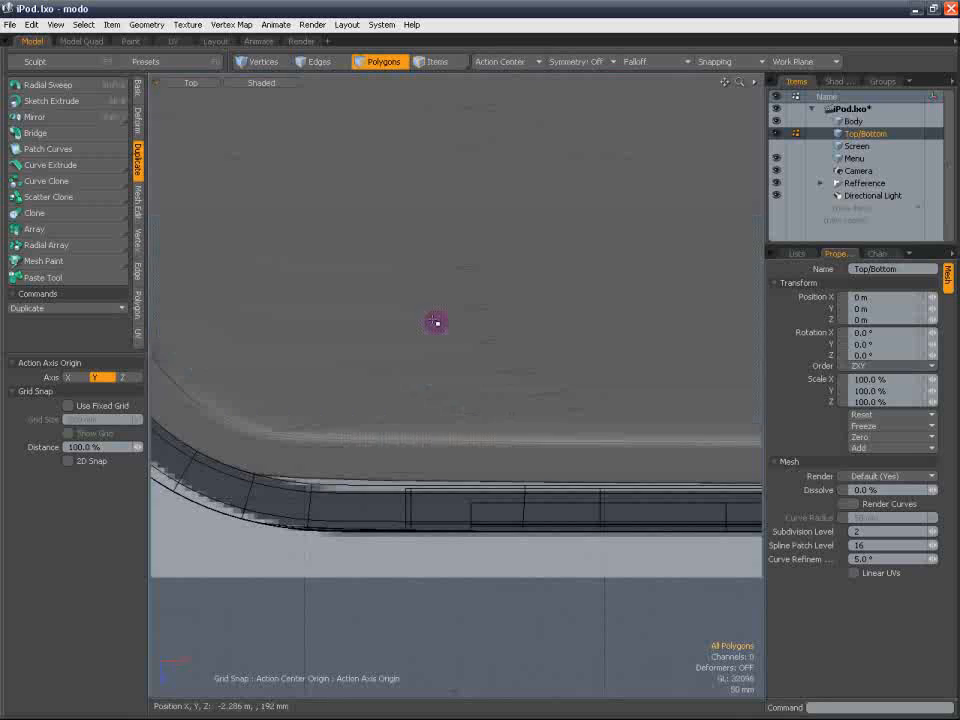
scroll(437, 319, down, 2)
scroll(454, 308, down, 4)
alt+shift+drag(489, 296, 414, 324)
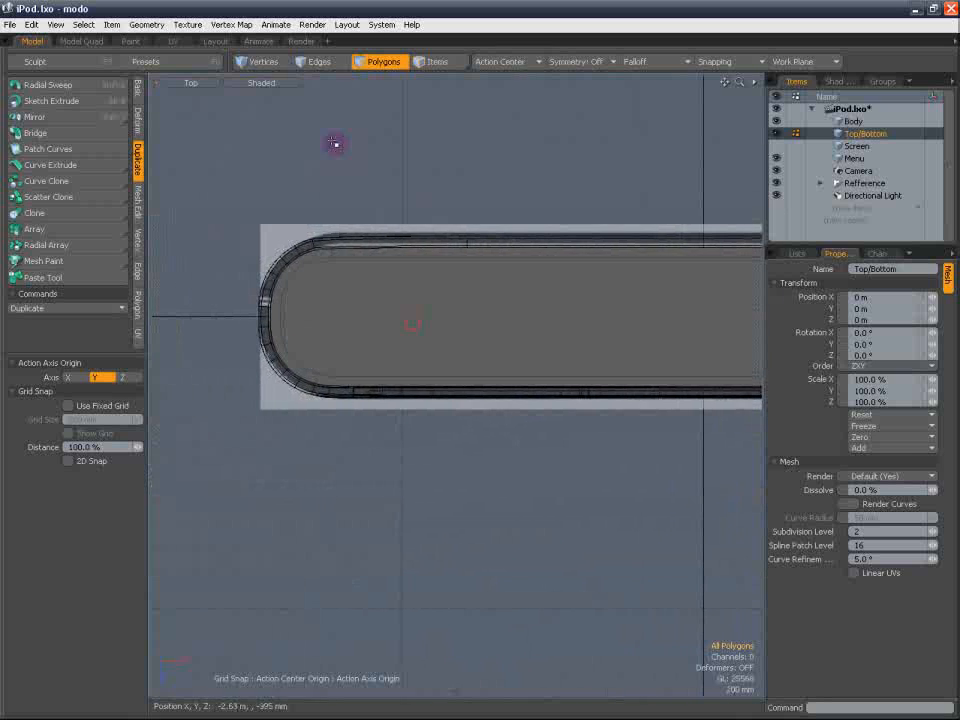
Select the edge loop running along the centre of the Top/Bottom cap and remove it
click(329, 62)
scroll(316, 320, up, 3)
double_click(306, 356)
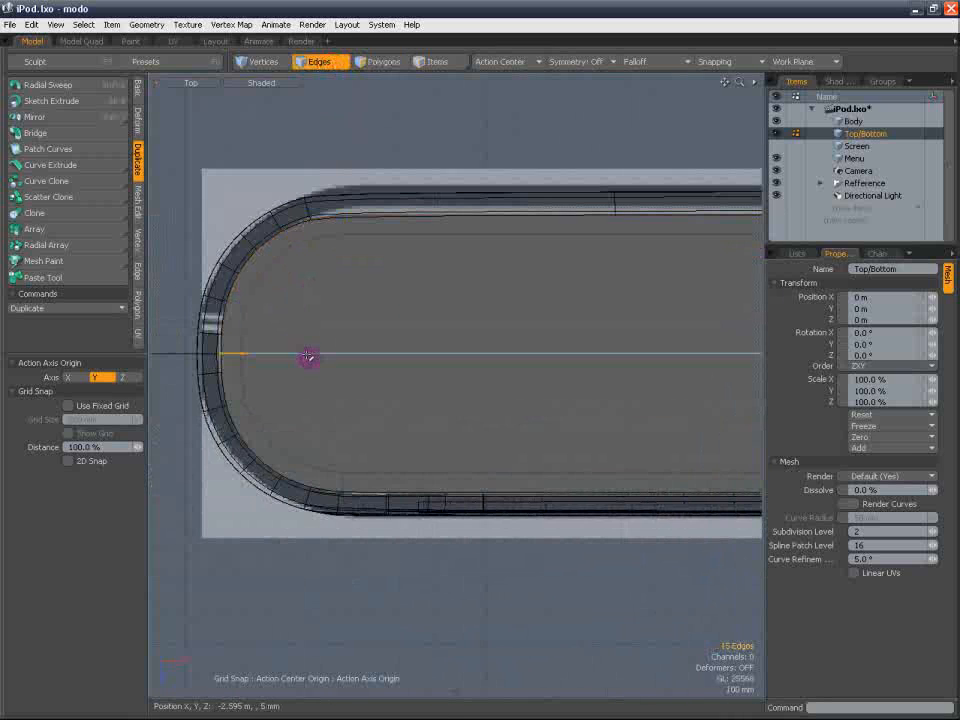
scroll(488, 318, down, 3)
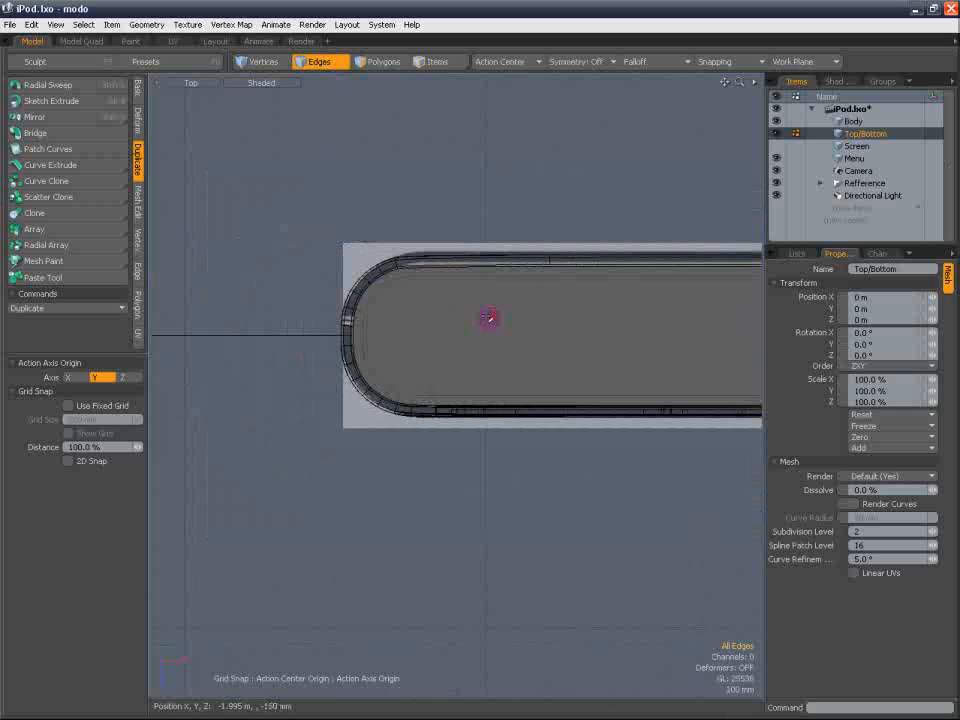
Hide the Body mesh and show the Top view in wireframe to reveal the HOLD switch reference drawing
alt+shift+drag(510, 300, 341, 302)
click(777, 121)
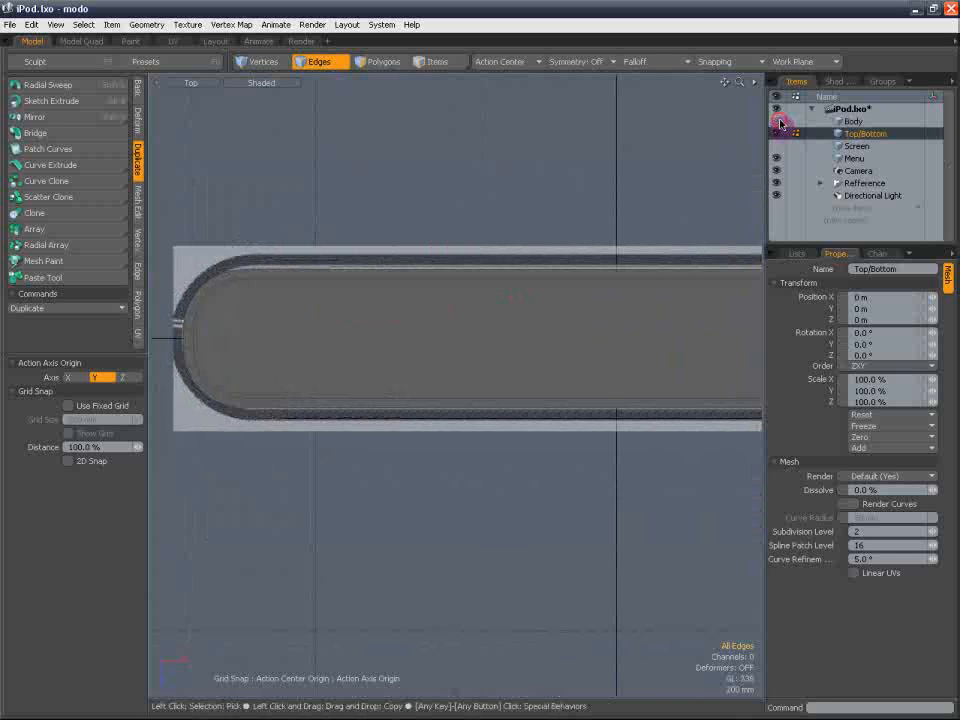
alt+shift+drag(357, 260, 456, 232)
scroll(333, 266, up, 3)
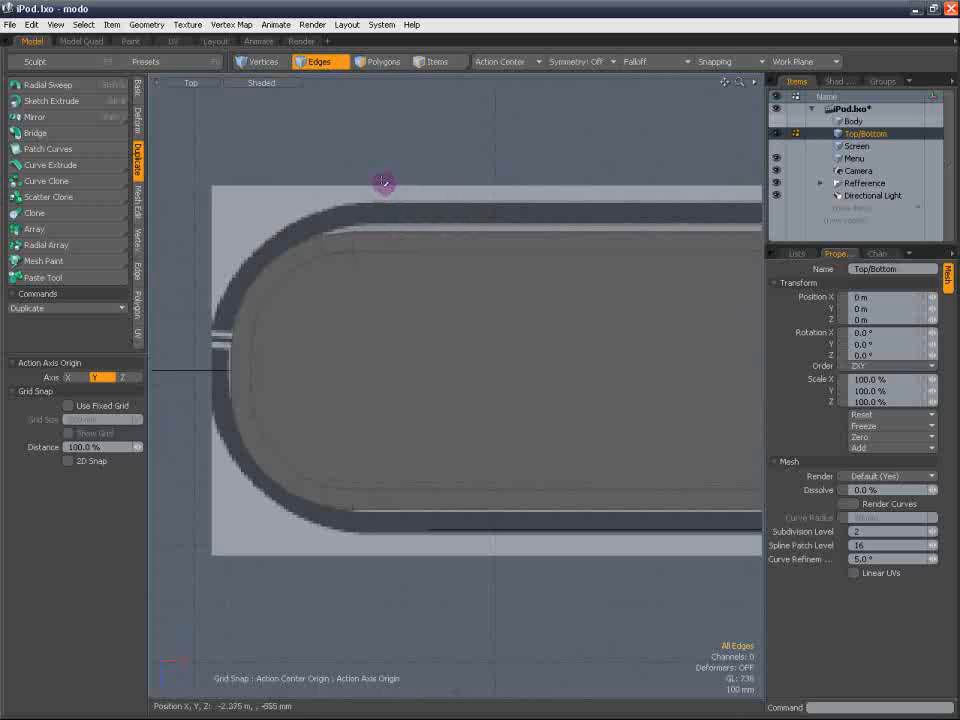
click(277, 85)
click(276, 82)
alt+shift+drag(441, 266, 326, 180)
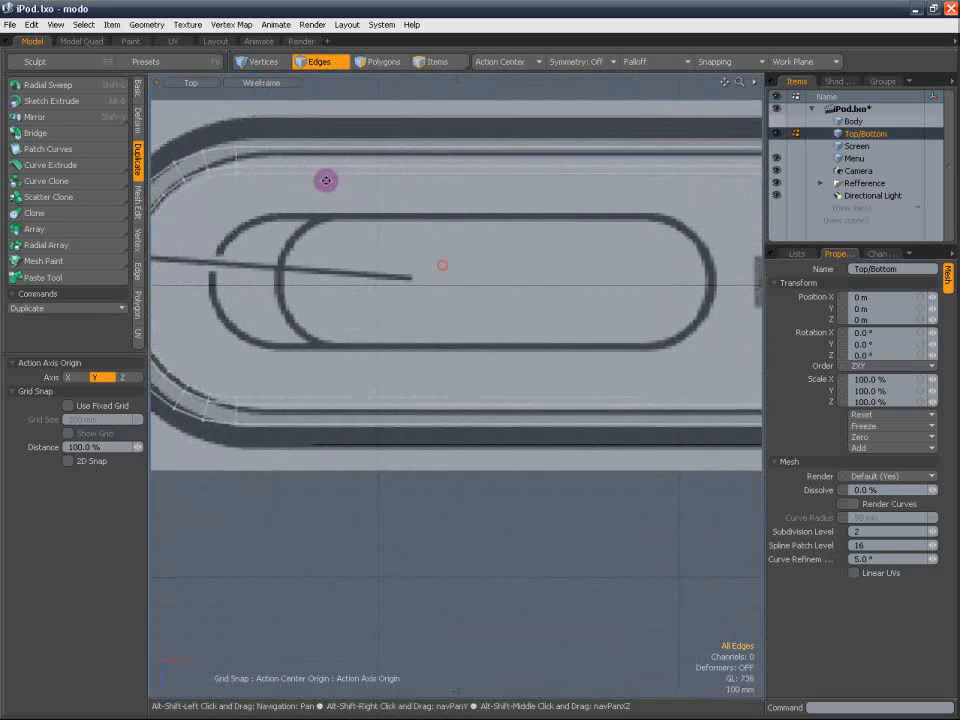
scroll(398, 197, down, 3)
alt+shift+drag(448, 197, 404, 254)
Add a new mesh item, place it directly below Top/Bottom in the item list, and hide the Menu mesh
key(n)
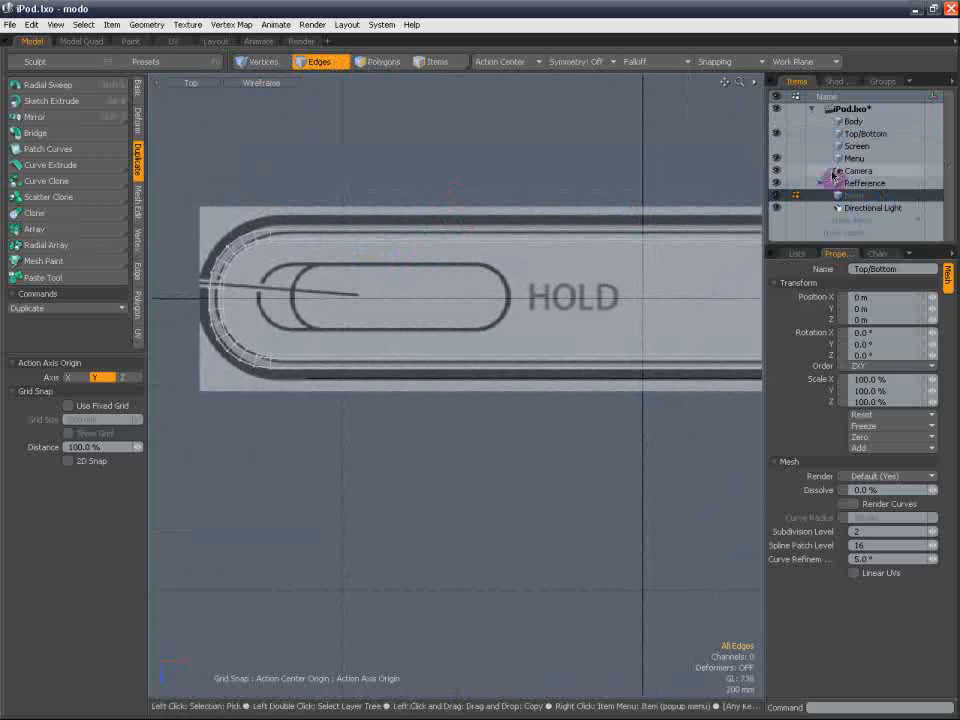
click(854, 194)
drag(856, 192, 866, 164)
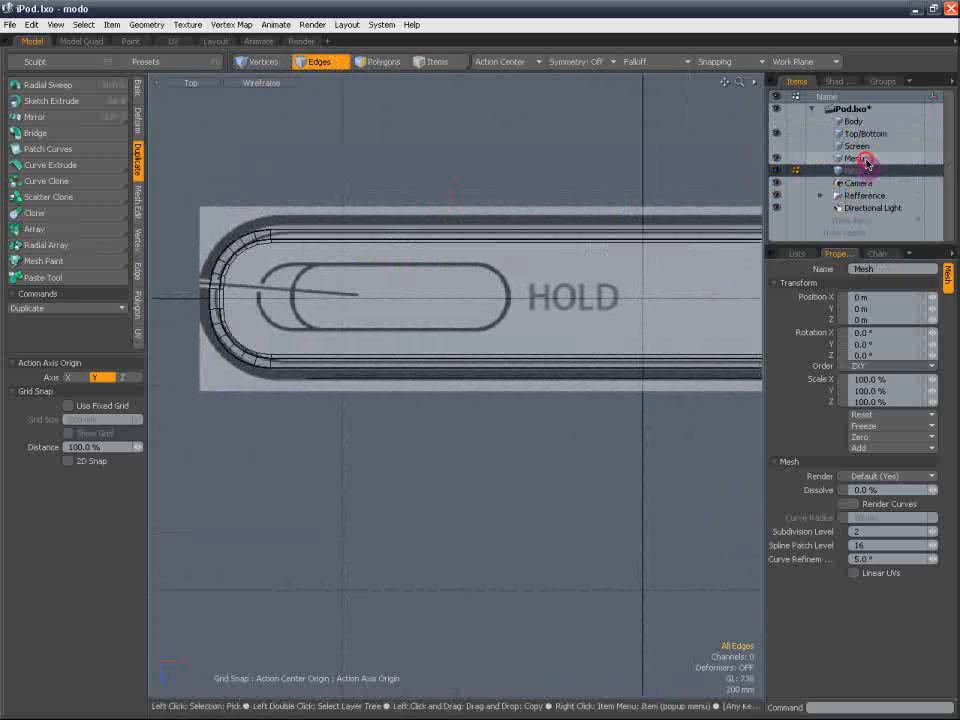
click(855, 160)
click(776, 159)
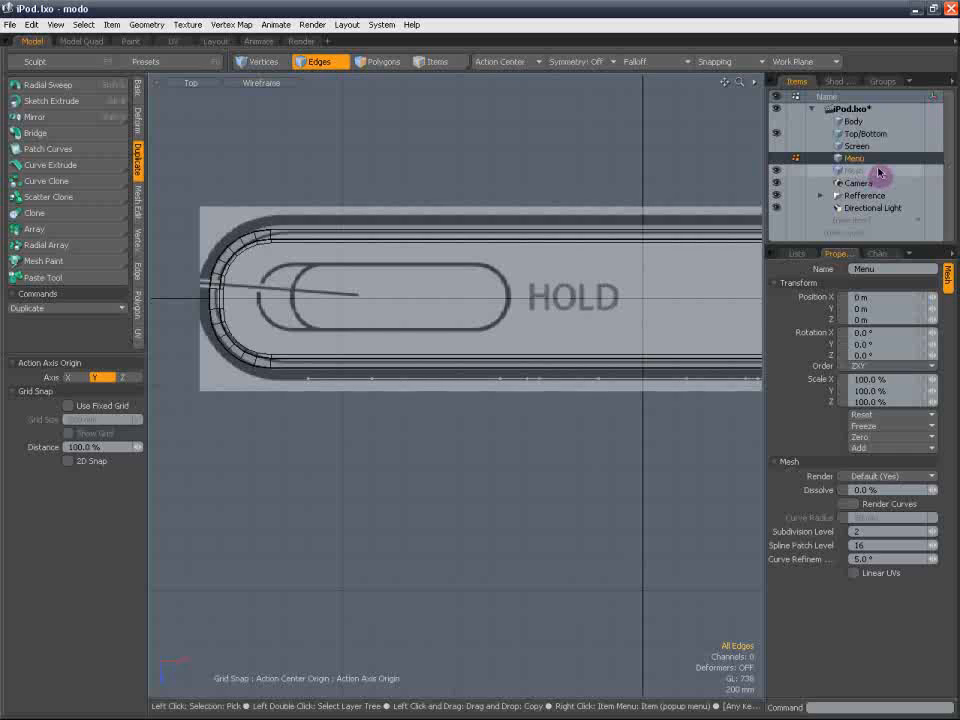
mouse_move(866, 170)
mouse_down()
mouse_move(872, 141)
mouse_move(872, 150)
mouse_up()
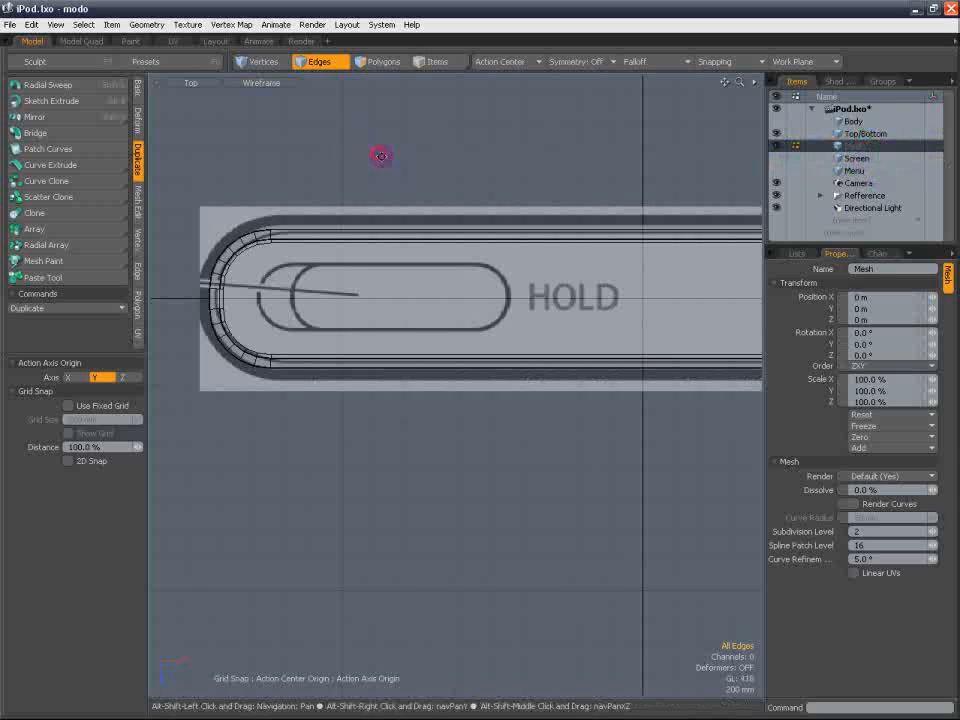
alt+shift+drag(403, 143, 425, 158)
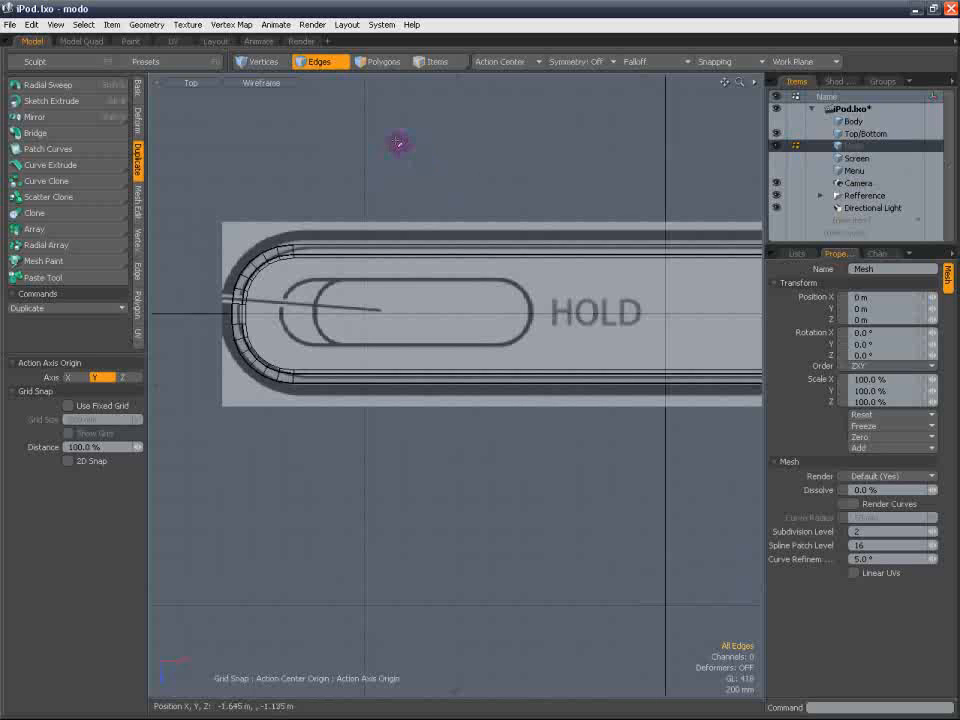
Draw a flat cube primitive about 1.7 m by 500 mm over the HOLD switch slot in the Top view
click(139, 89)
click(20, 90)
scroll(353, 306, up, 5)
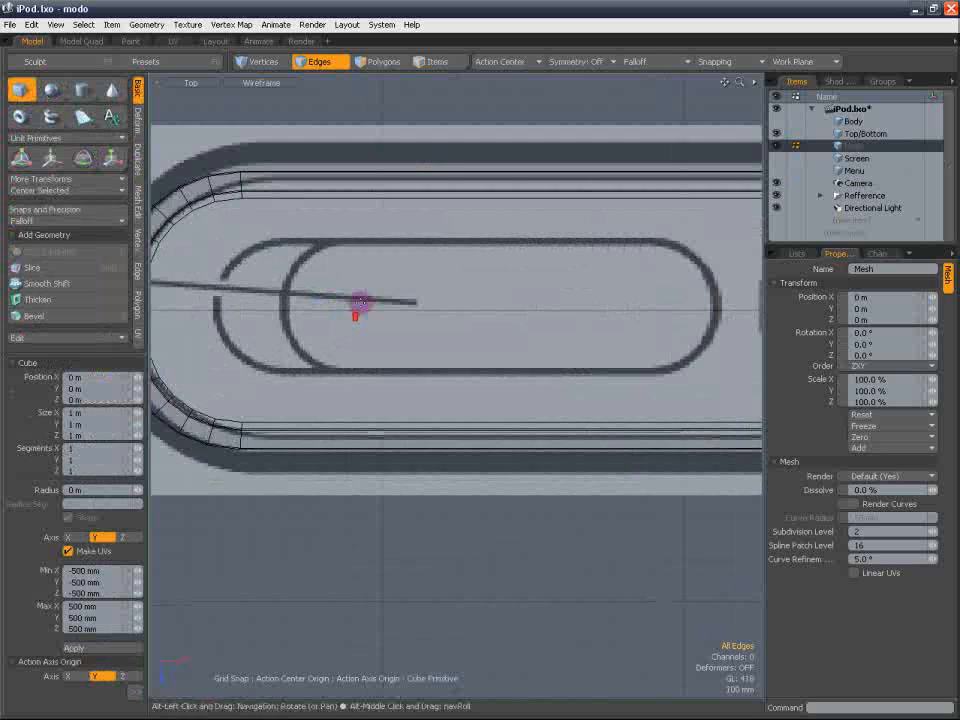
scroll(397, 290, down, 2)
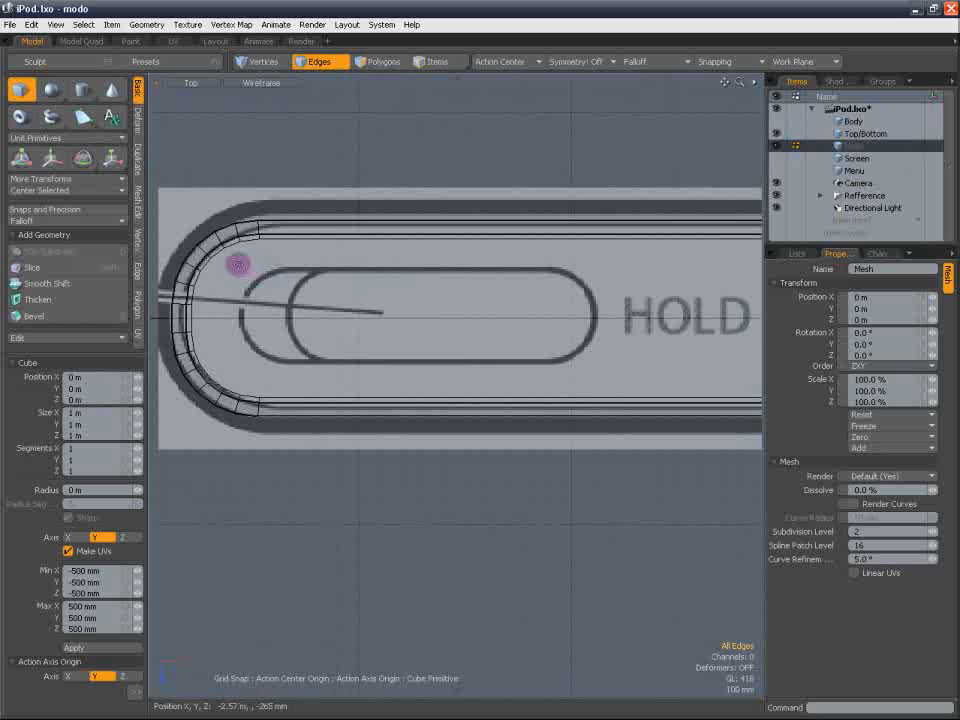
drag(237, 264, 358, 360)
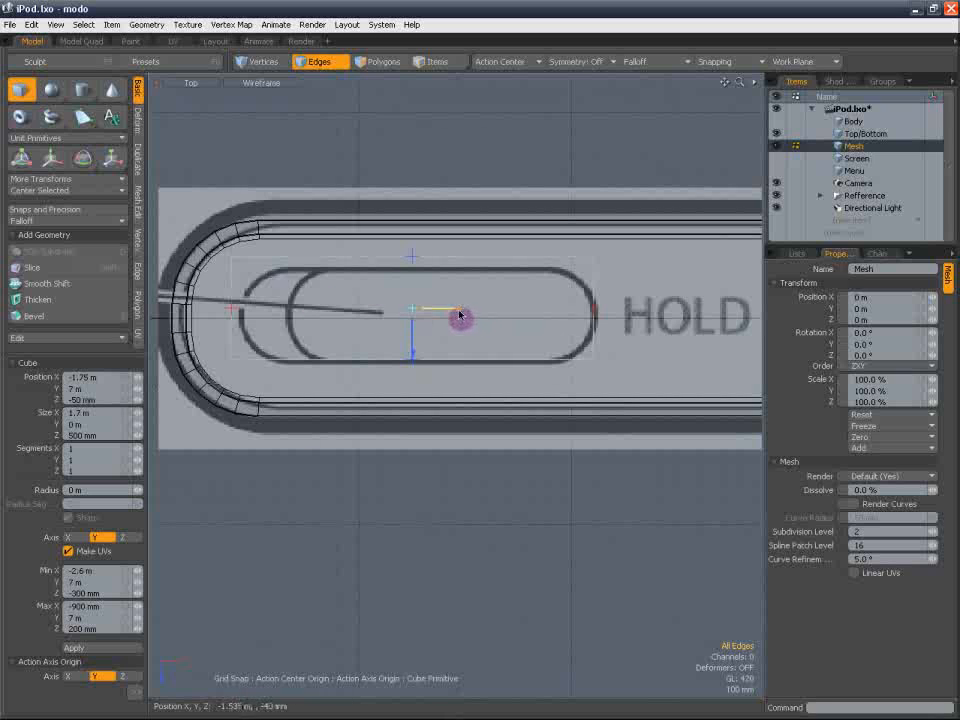
With snapping off and the action center reset, scale the rectangle in Z and move it about 30 mm in X and 40 mm in Z to fit the slot
click(380, 61)
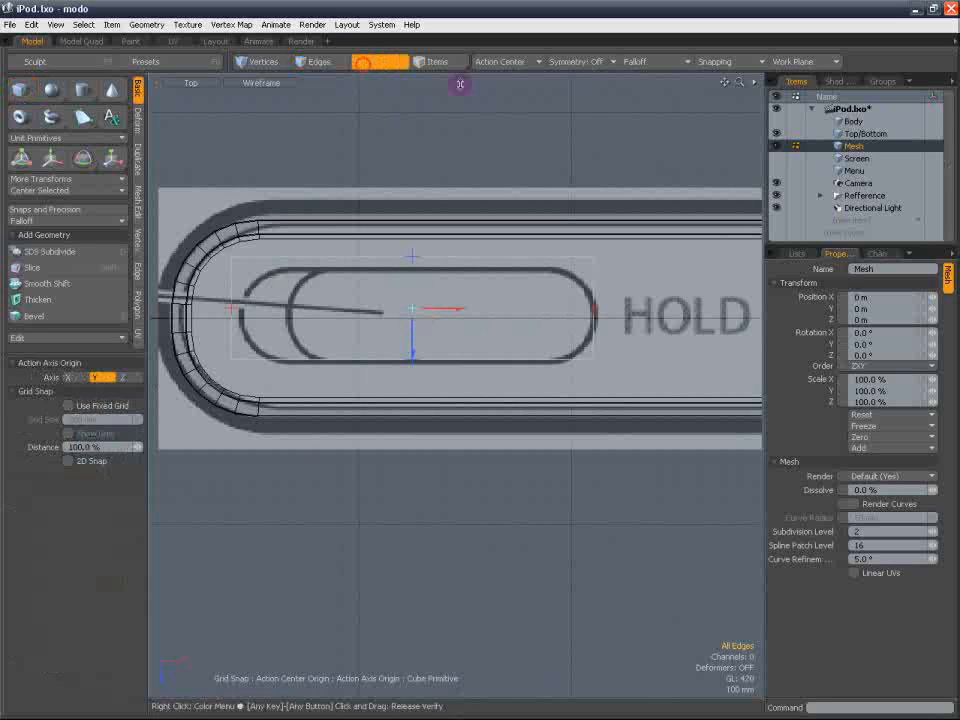
click(747, 62)
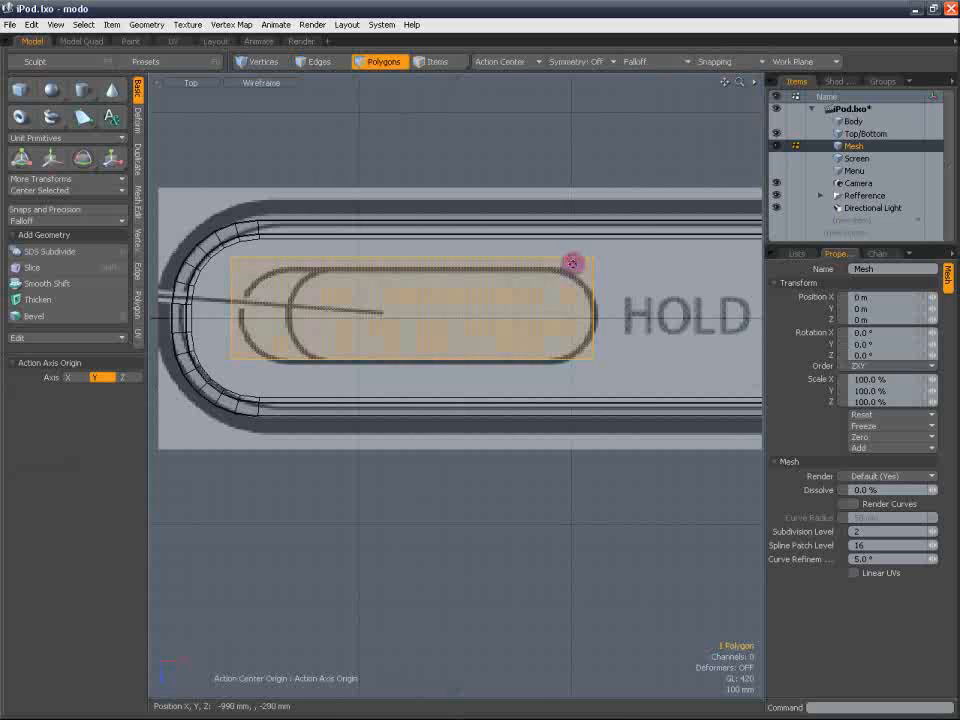
alt+drag(325, 184, 340, 184)
key(r)
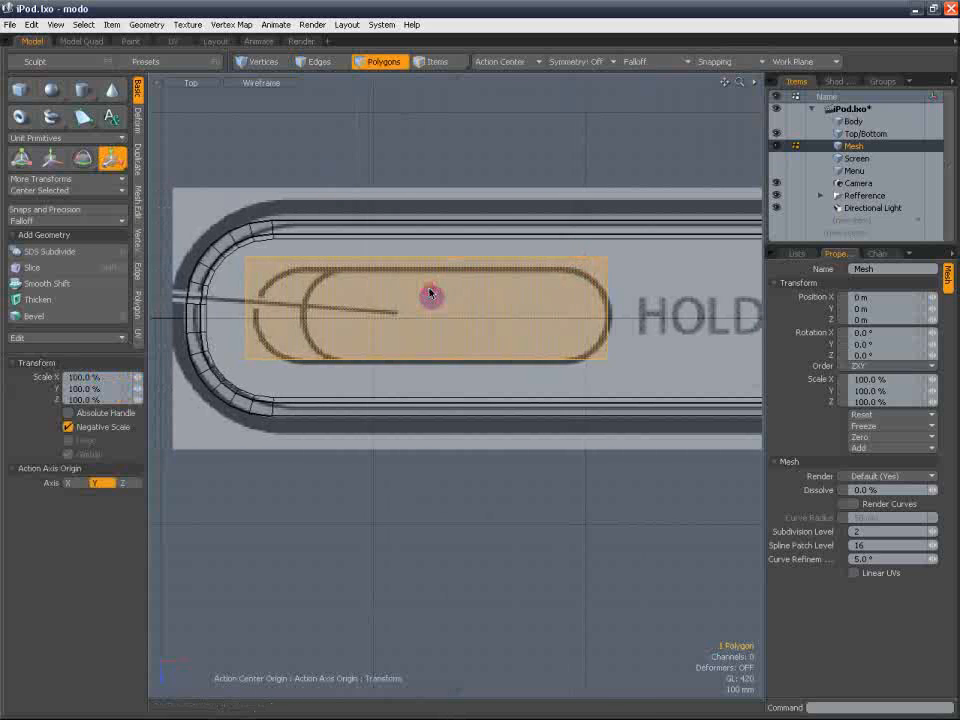
click(505, 61)
click(537, 66)
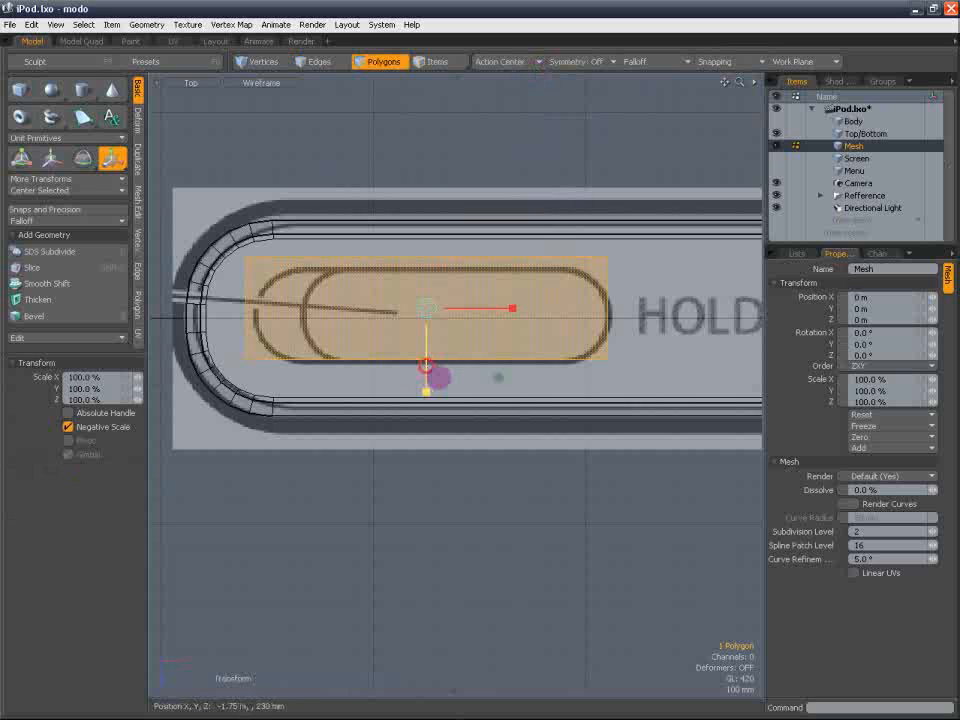
key(w)
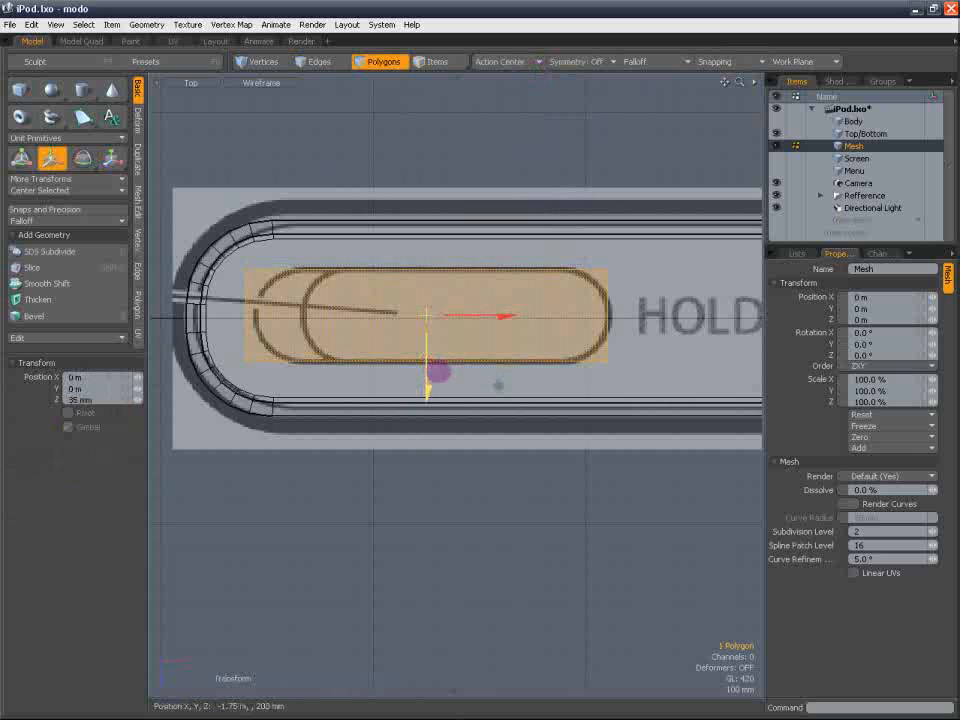
drag(426, 363, 426, 360)
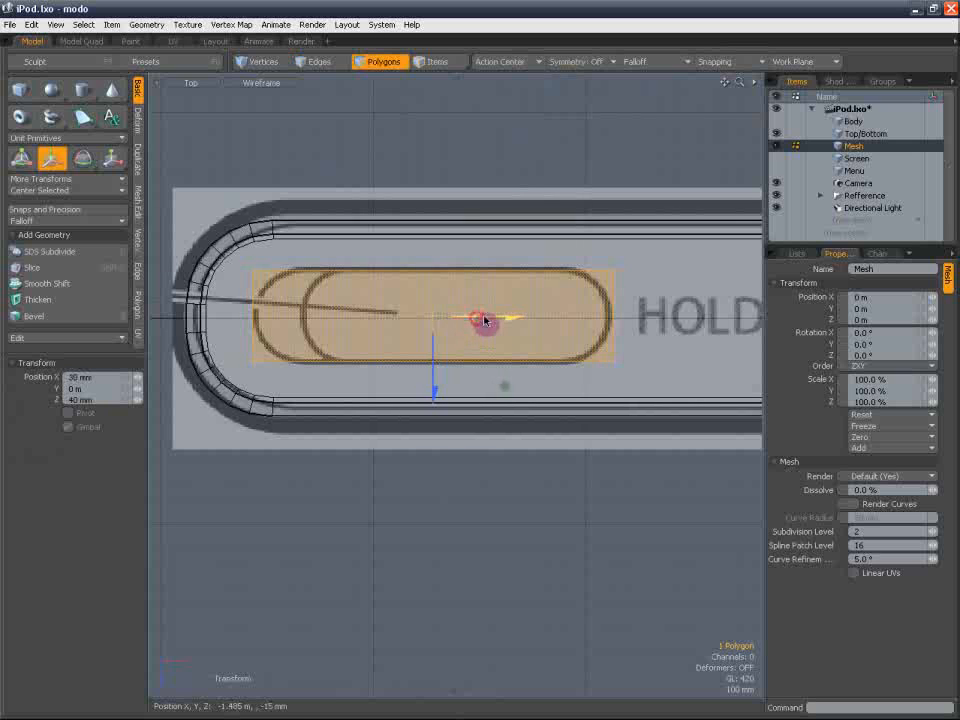
key(space)
In the Perspective view, extrude the rectangle into a tall box passing through the cap, and select its four vertical edges
click(202, 84)
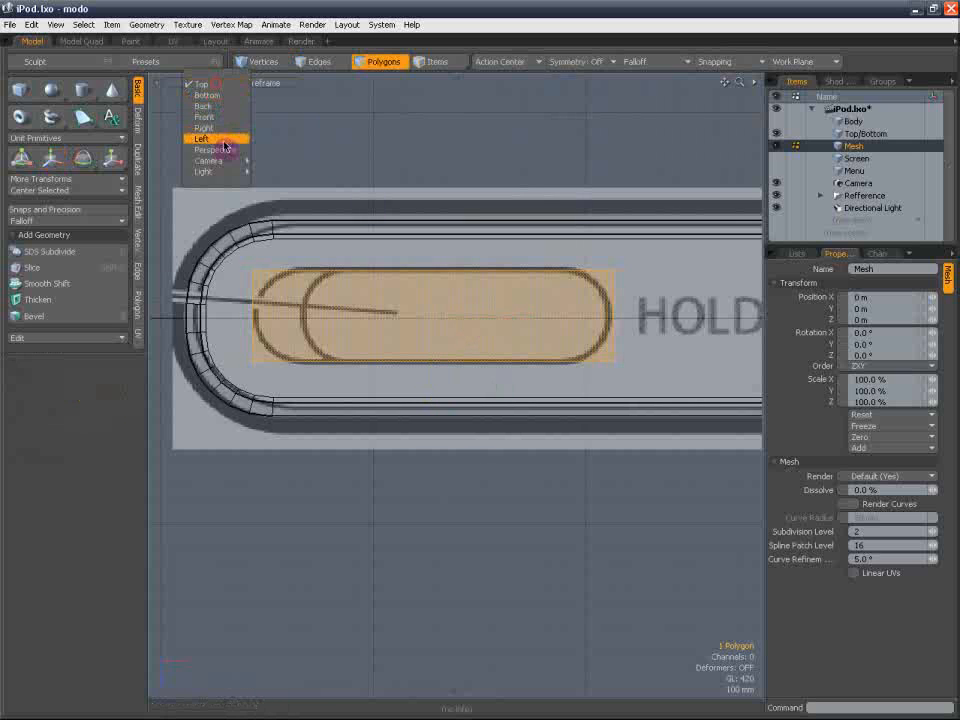
click(221, 150)
alt+drag(433, 238, 363, 341)
key(3)
key(y)
drag(421, 262, 455, 350)
key(space)
key(shift+x)
click(424, 414)
key(space)
click(455, 350)
click(319, 62)
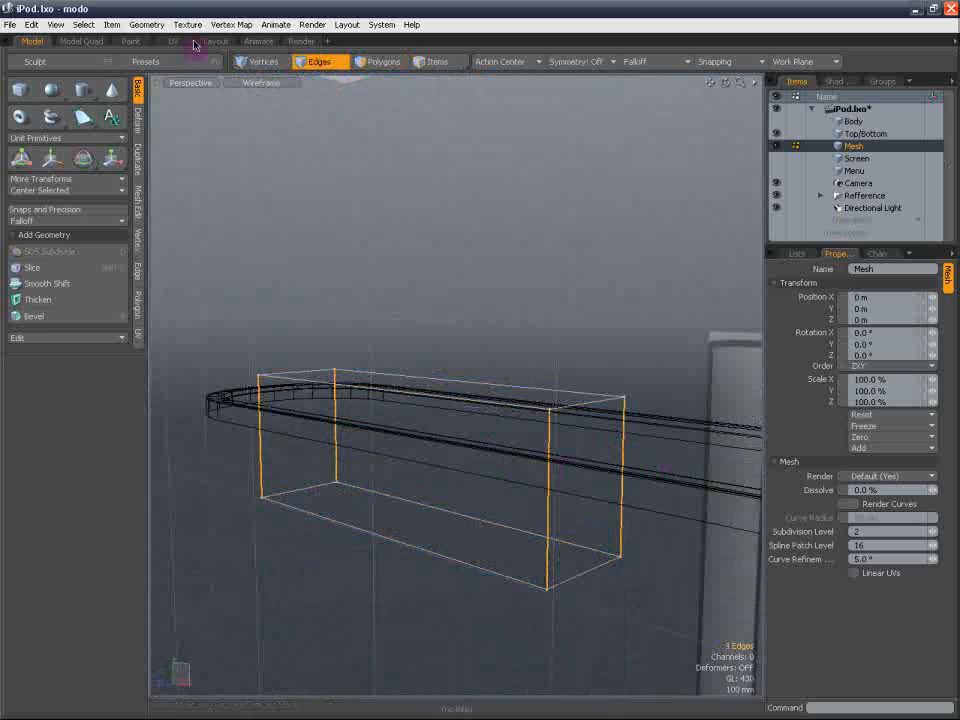
Return to the Top view and bevel the box's four vertical edges with an inset of about 155 mm
click(190, 82)
click(195, 22)
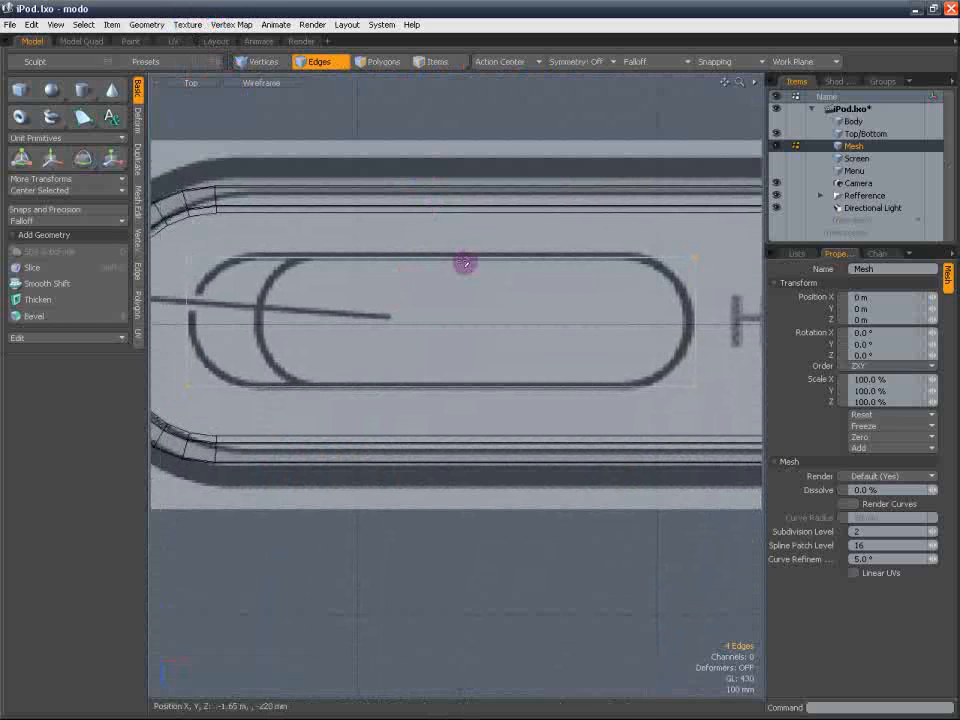
key(b)
drag(303, 302, 315, 315)
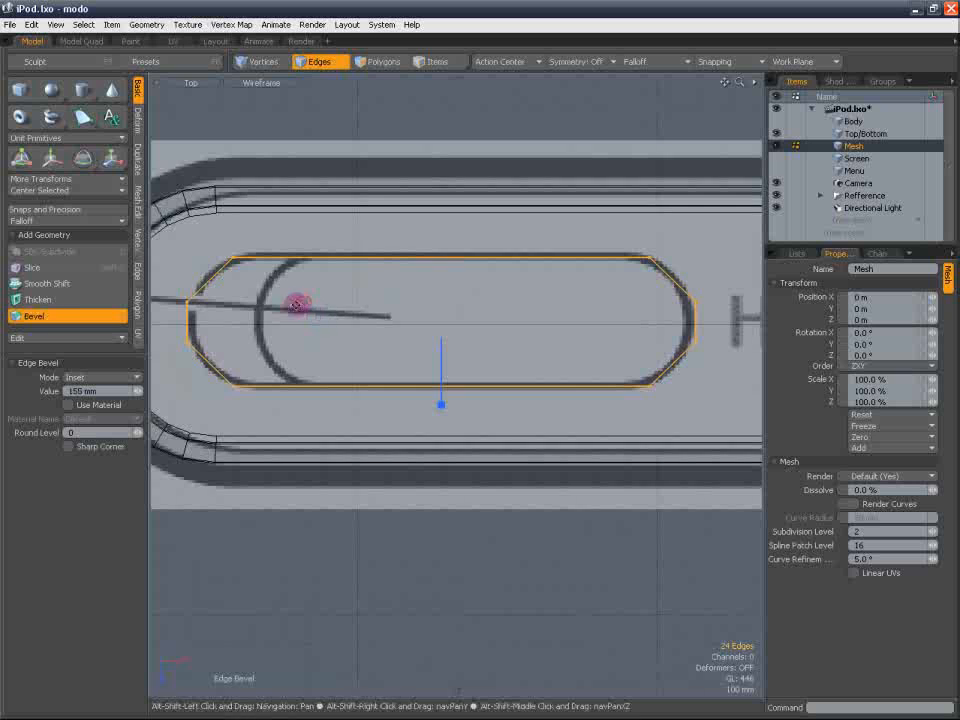
Match the bevel to the slot's curved end by setting the round level to 3 and the inset value to 190 mm
alt+shift+drag(221, 312, 389, 315)
scroll(332, 279, up, 2)
scroll(332, 279, down, 1)
alt+shift+drag(351, 281, 334, 300)
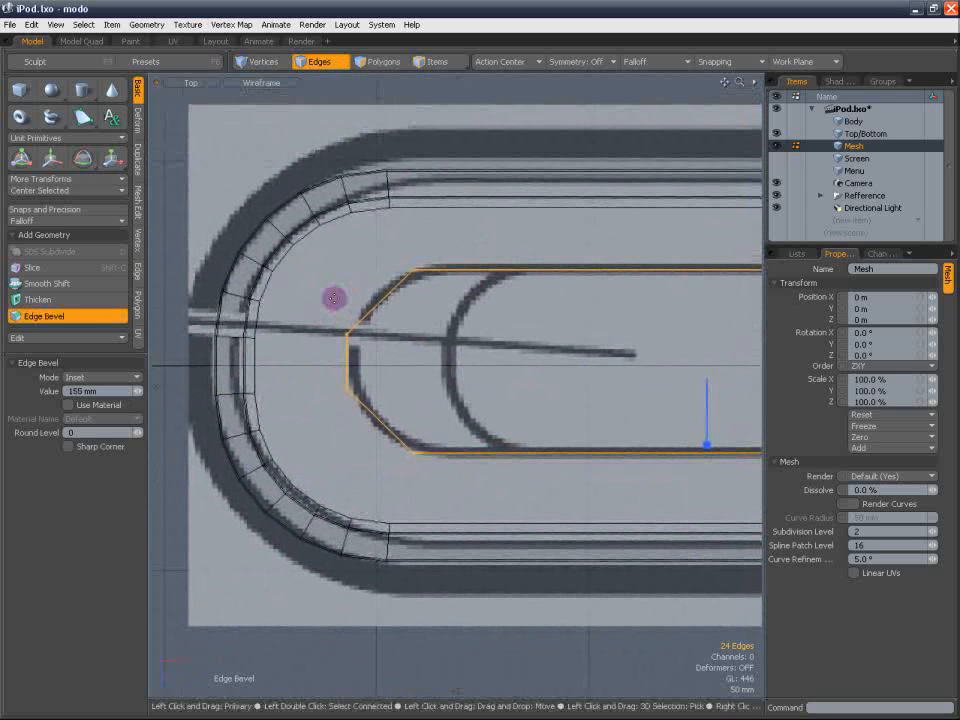
scroll(332, 298, up, 2)
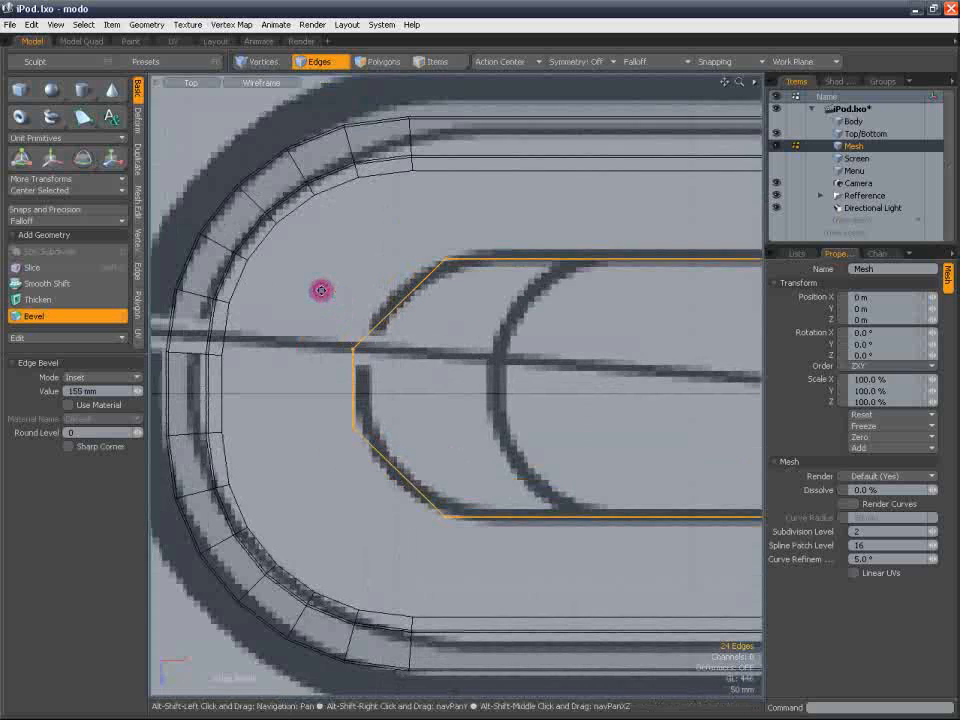
alt+shift+drag(319, 289, 356, 332)
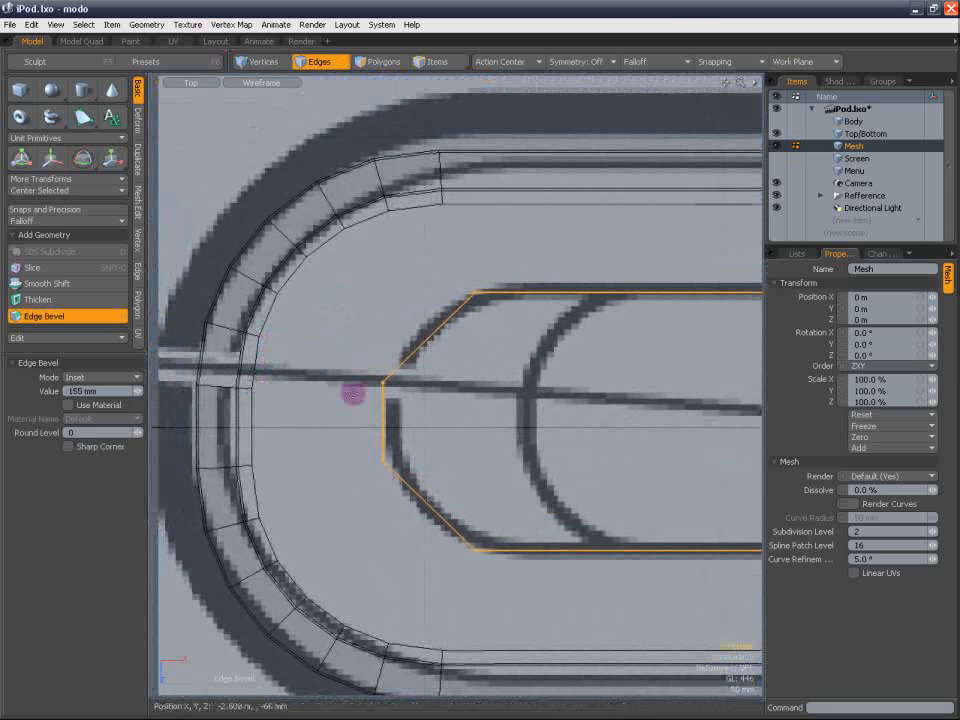
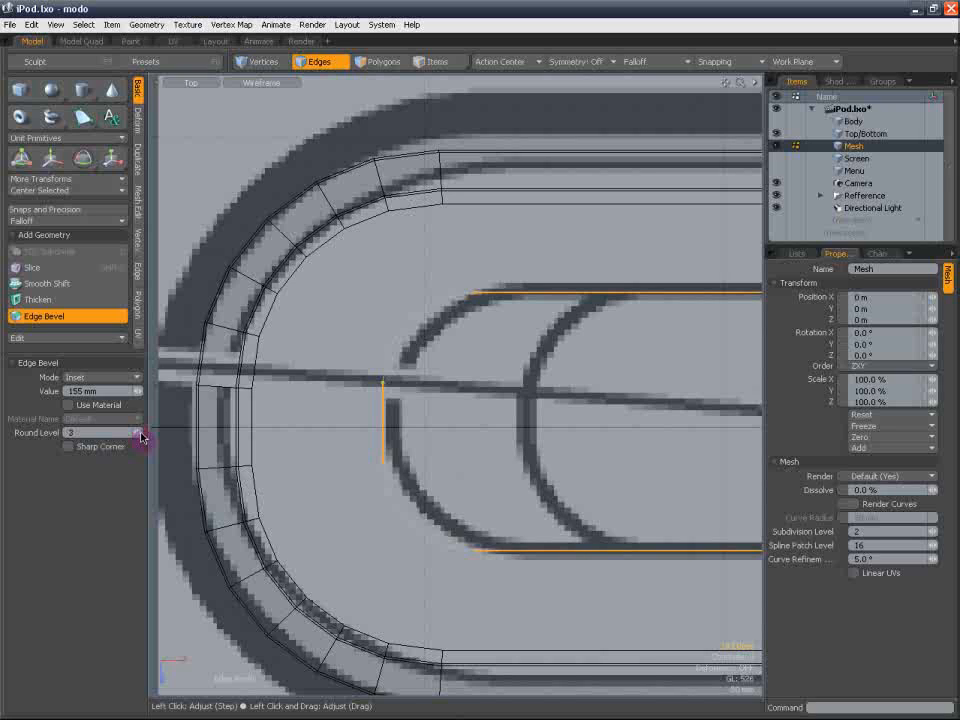
alt+shift+drag(566, 360, 464, 360)
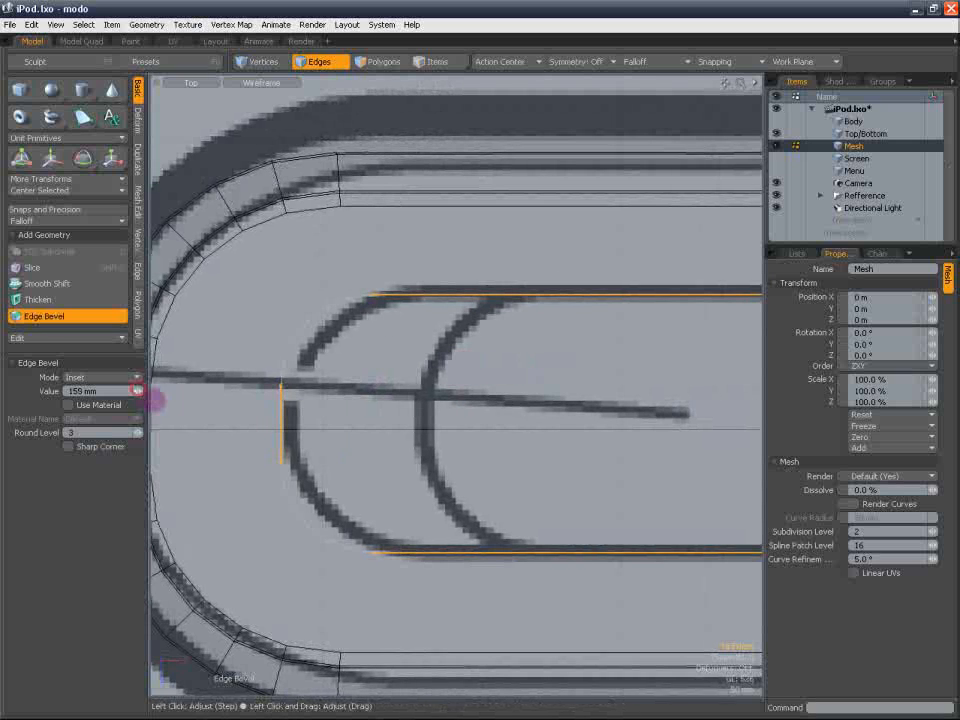
drag(138, 391, 136, 391)
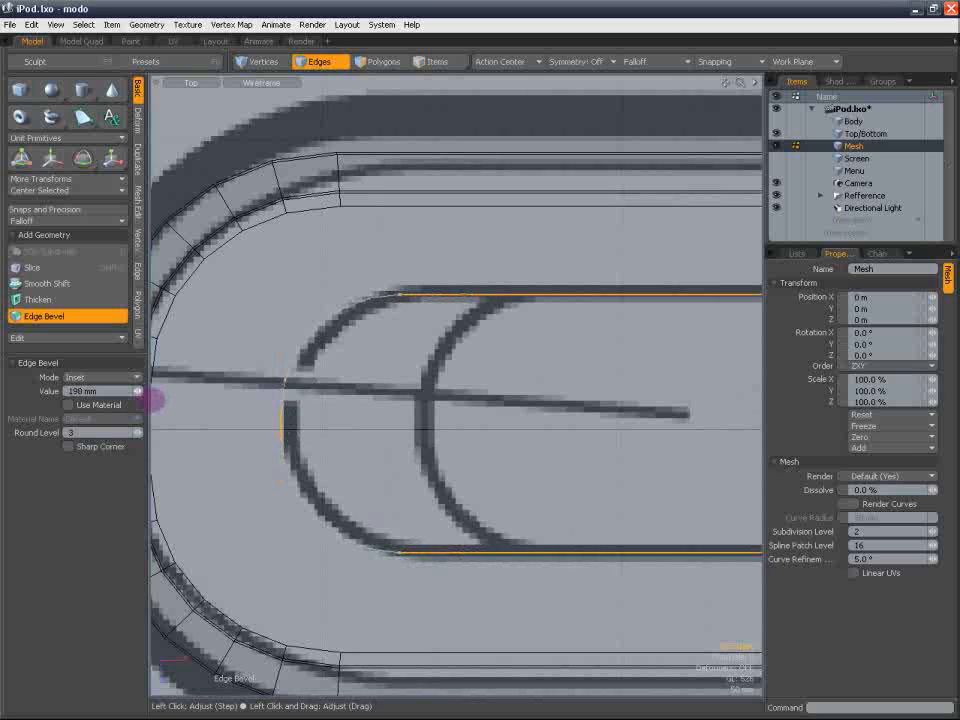
click(90, 390)
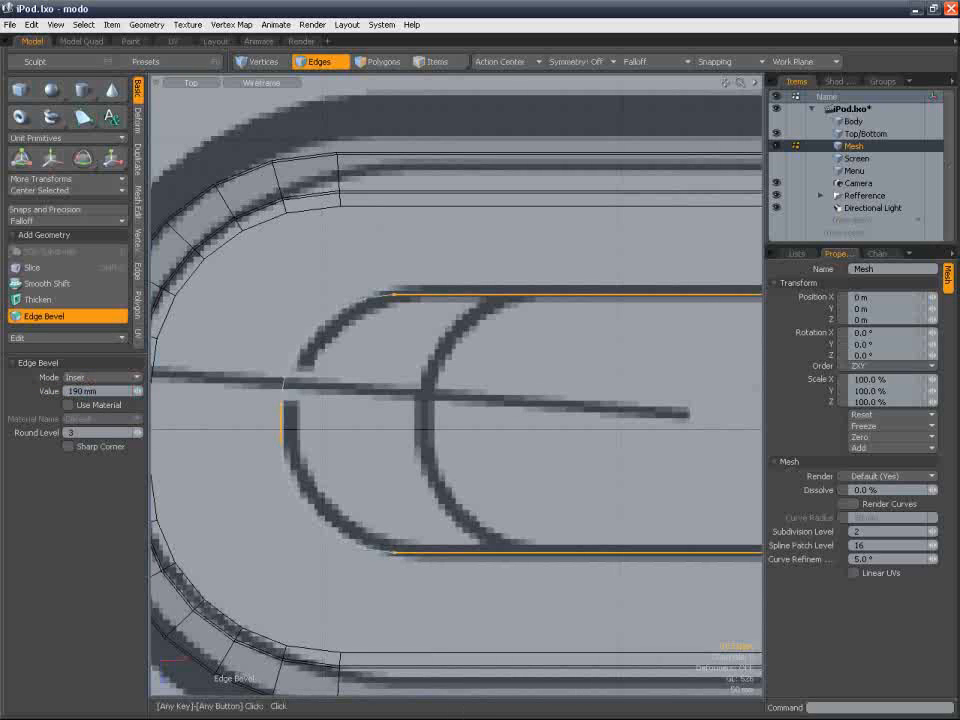
End the bevel, show the rounded block shaded in the Perspective view, and make the Top/Bottom mesh active
click(380, 62)
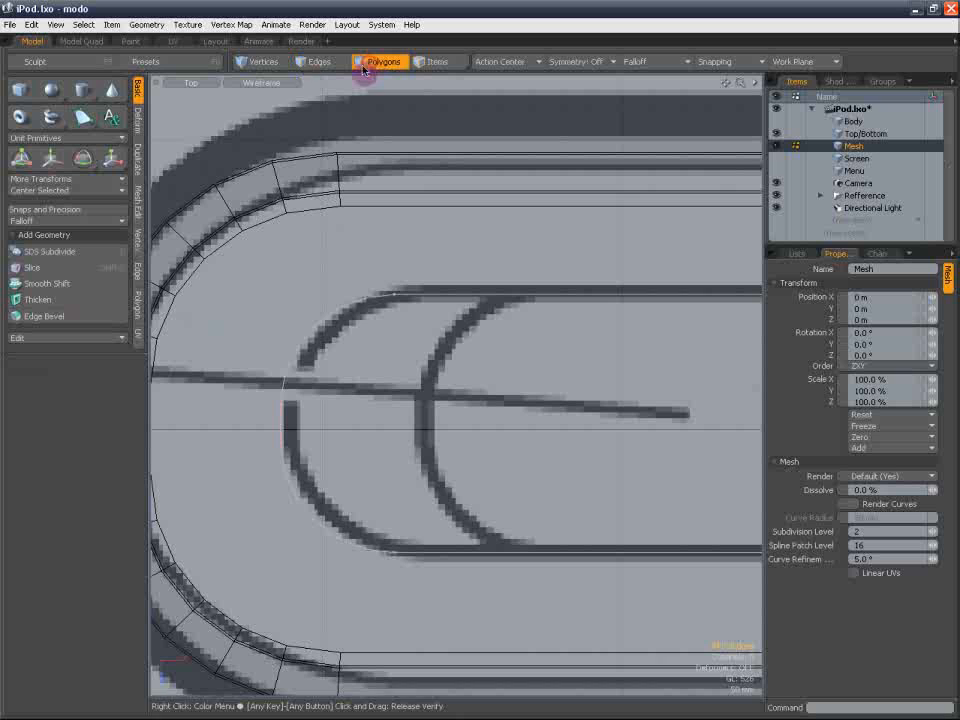
click(263, 92)
click(253, 101)
click(401, 398)
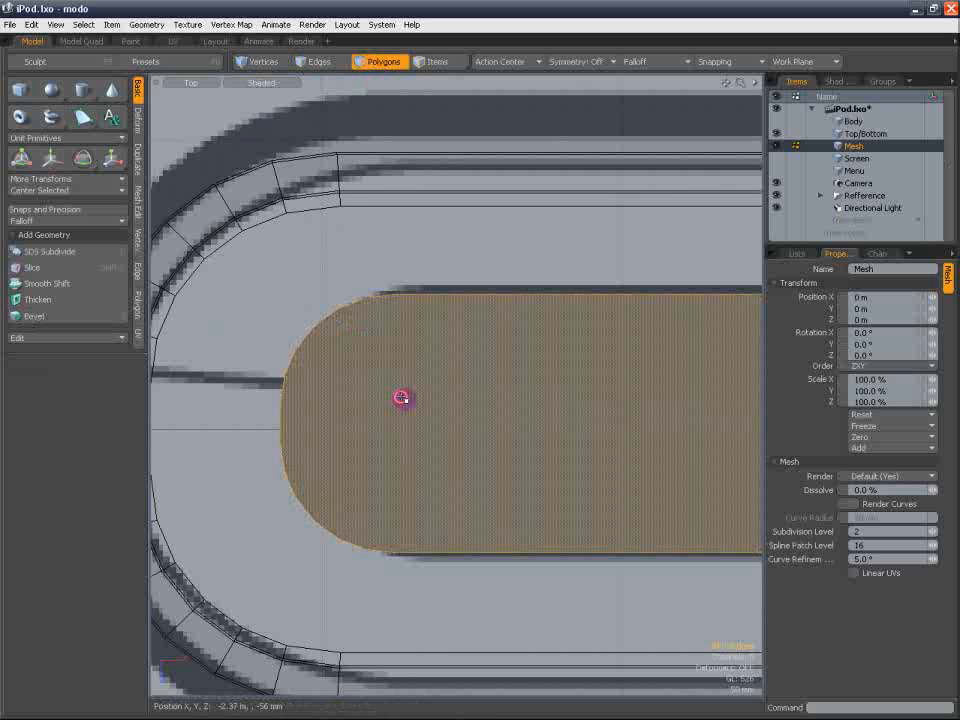
click(191, 83)
click(203, 146)
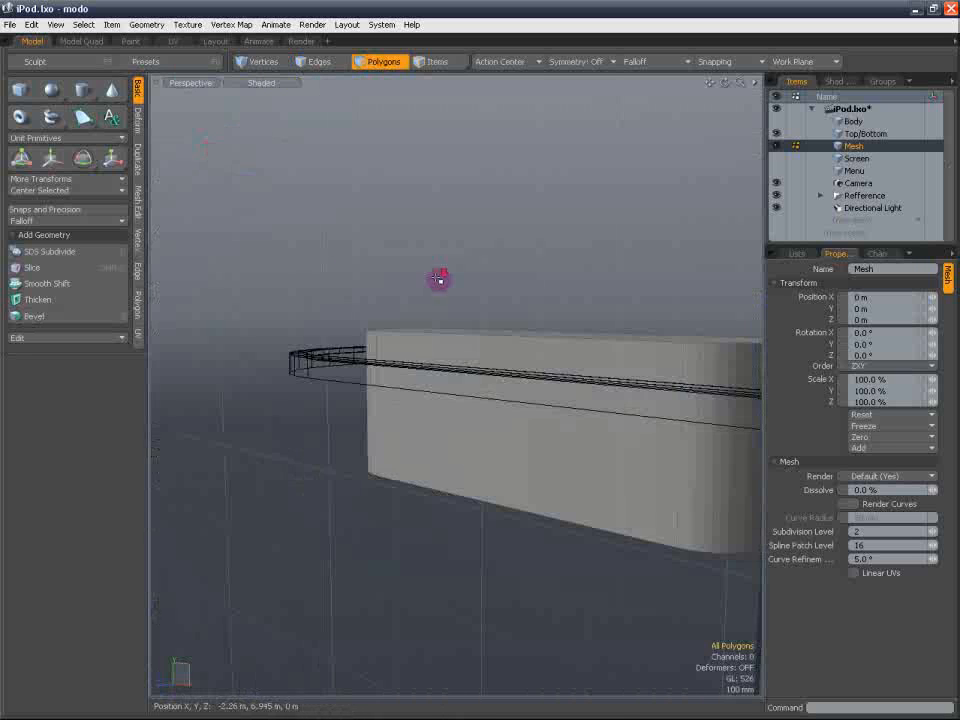
alt+drag(439, 279, 686, 199)
click(865, 133)
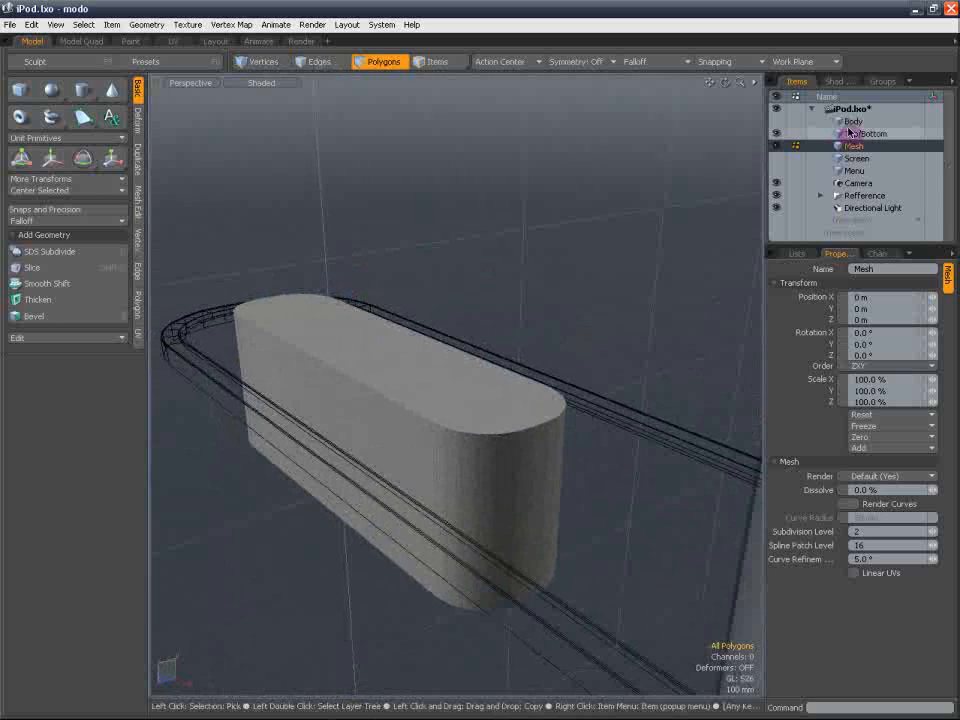
alt+shift+drag(603, 281, 486, 306)
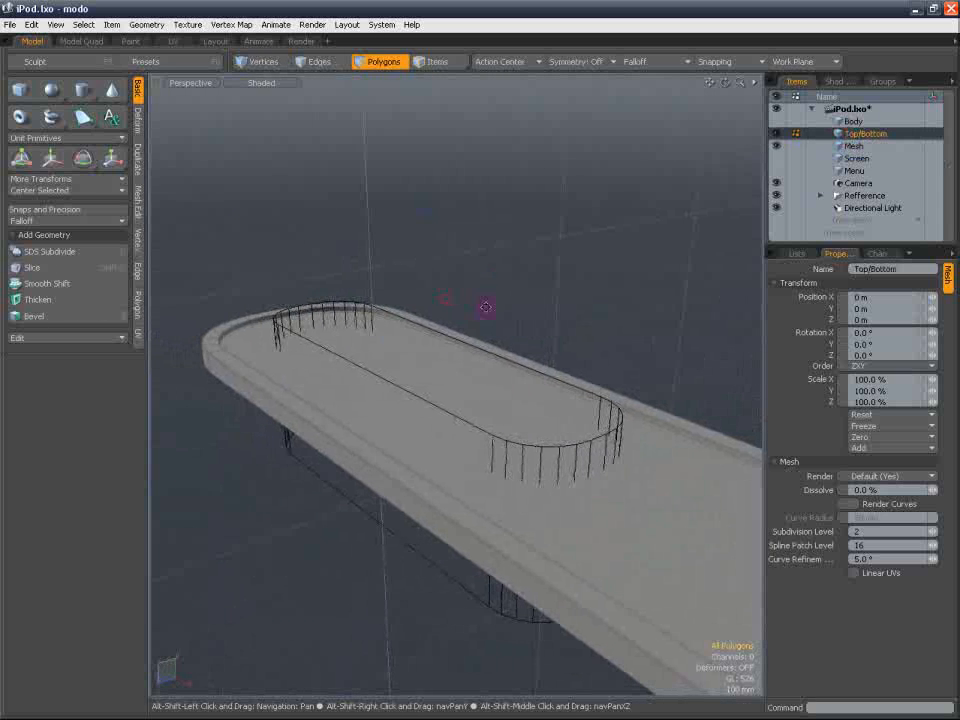
Run Solid Drill on the Top/Bottom mesh to cut in the rounded block's outline, and hide the block's mesh
click(156, 27)
mouse_move(193, 327)
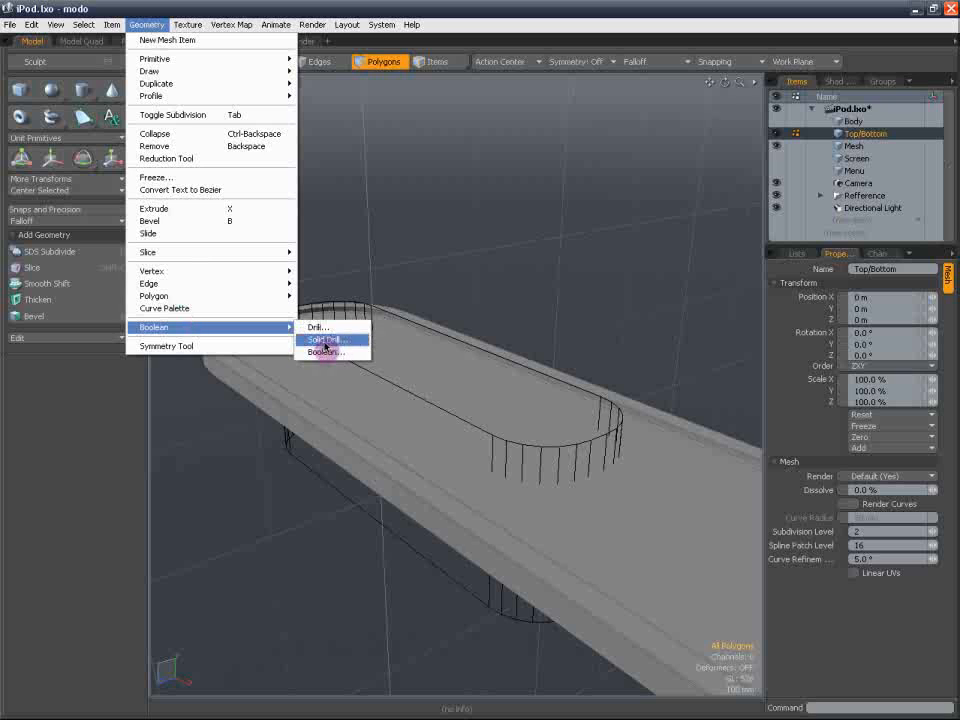
click(325, 340)
click(595, 359)
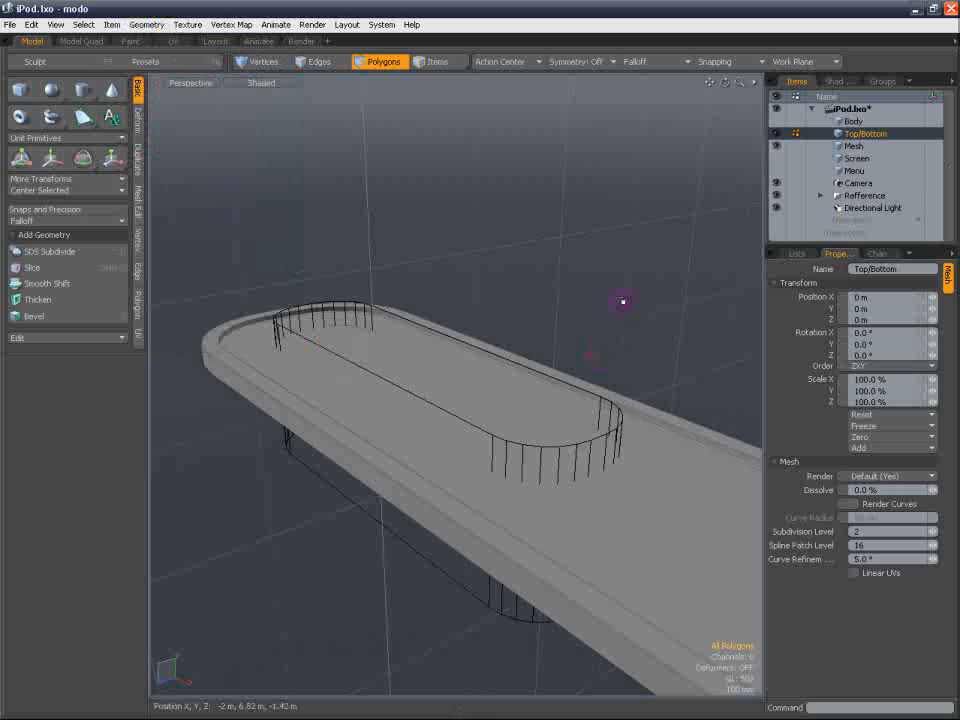
click(776, 146)
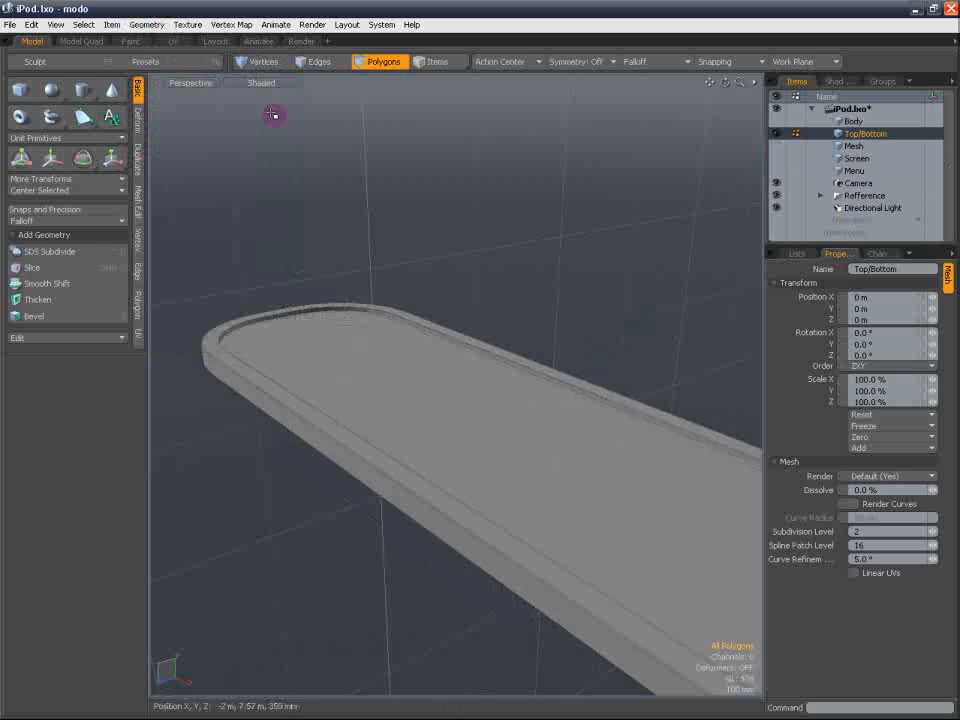
Switch to the Top view in wireframe and compare the drilled slot outline with the reference image
click(190, 83)
click(190, 18)
alt+shift+drag(520, 235, 560, 171)
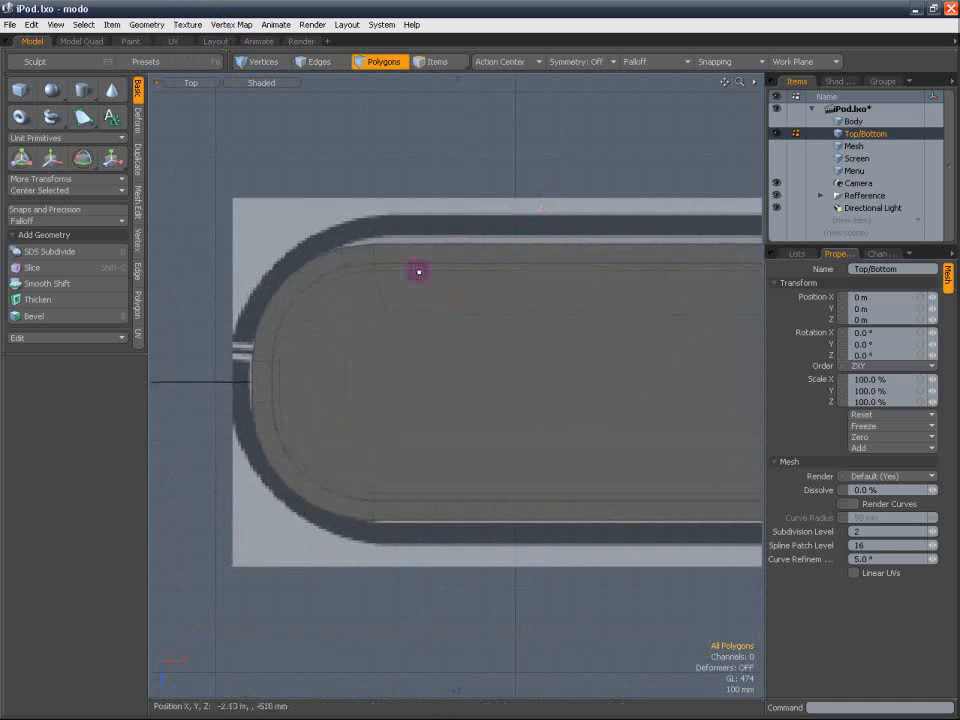
ctrl+alt+drag(360, 285, 372, 246)
click(274, 84)
click(274, 83)
alt+shift+drag(340, 202, 349, 167)
scroll(397, 315, up, 2)
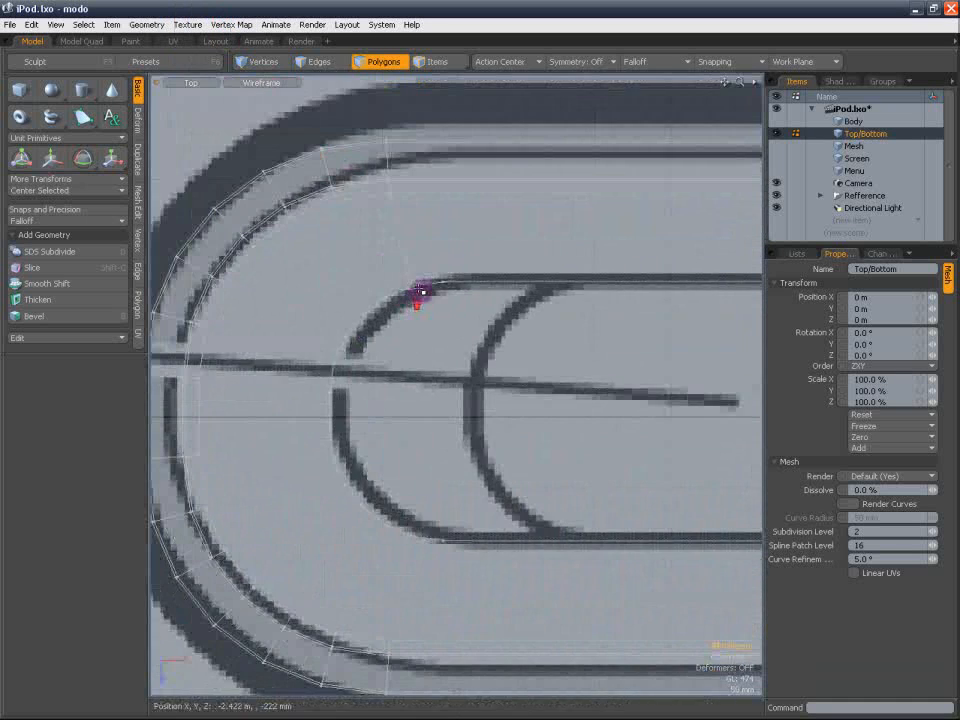
scroll(430, 281, down, 2)
Return the Top view to Shaded display and turn on the display of vertices
click(269, 85)
click(272, 116)
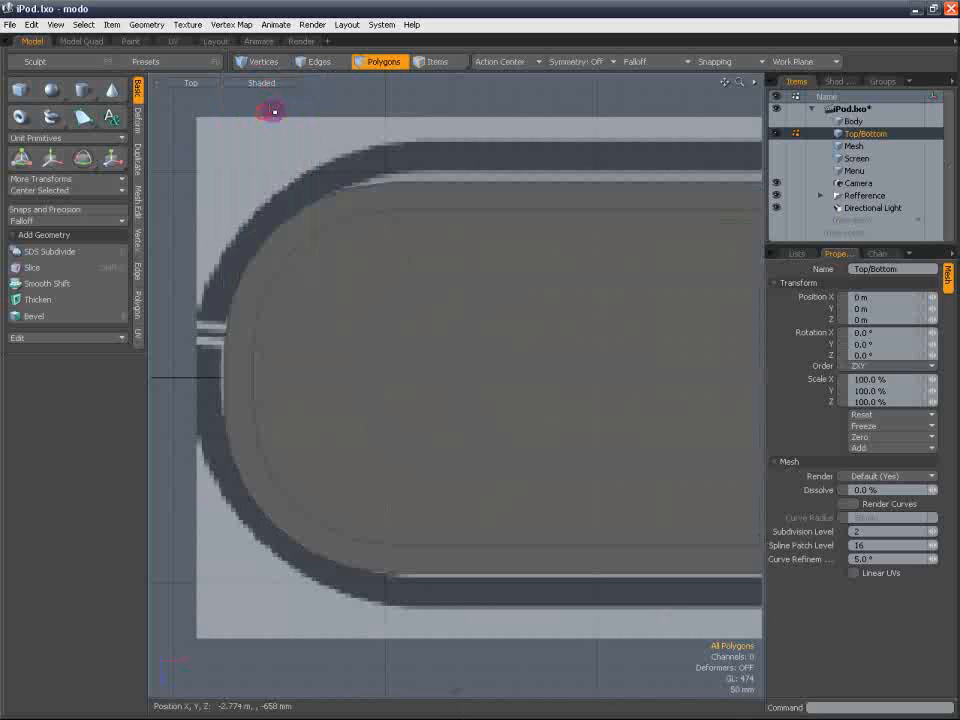
click(282, 87)
mouse_move(290, 206)
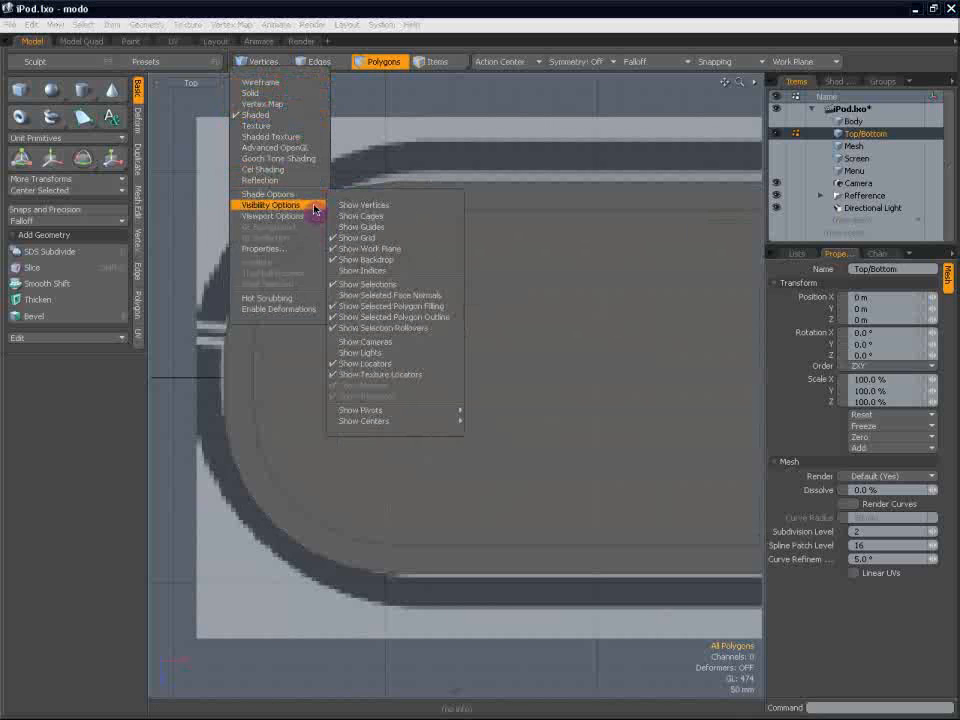
click(365, 206)
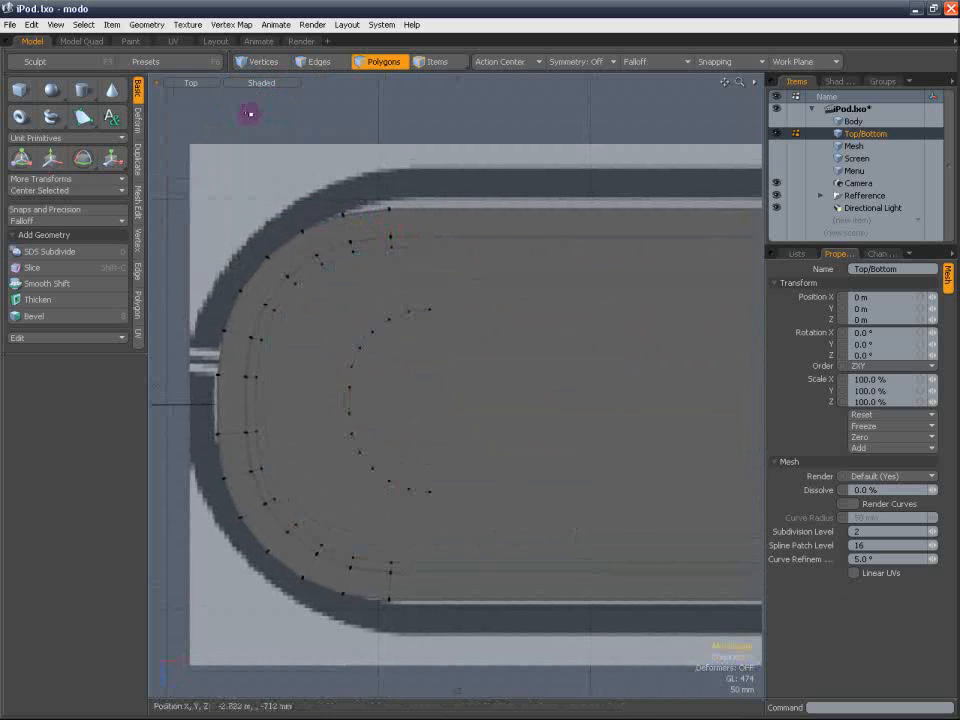
Check the slot's end and the cap's rim against the reference in wireframe, and return to Shaded display
click(274, 84)
click(275, 82)
alt+shift+drag(463, 309, 478, 275)
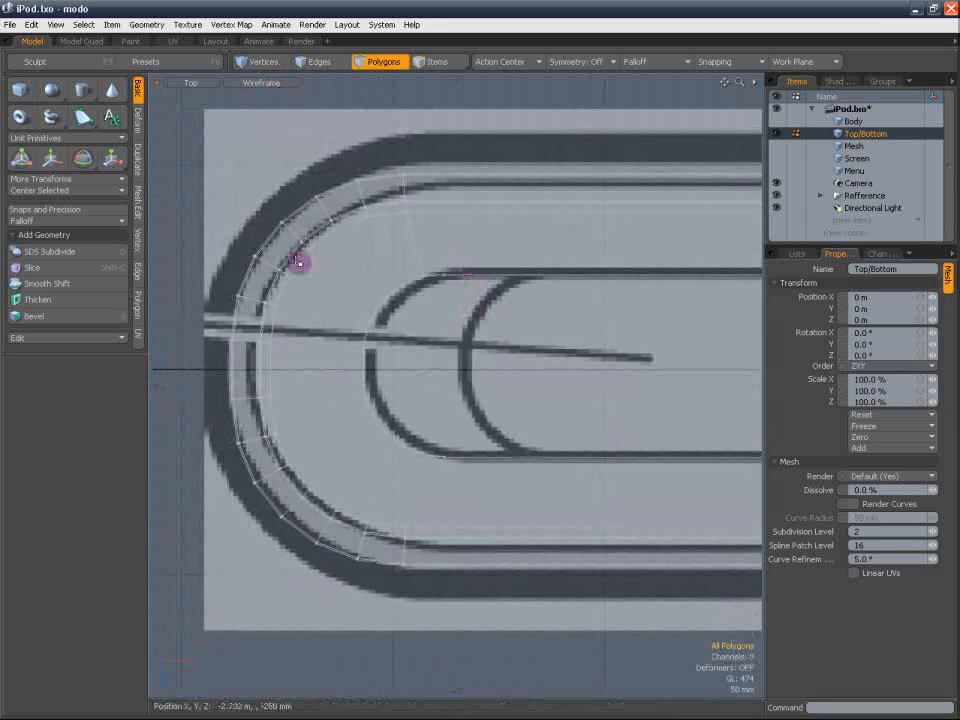
scroll(420, 279, up, 2)
scroll(422, 280, down, 2)
alt+shift+drag(386, 255, 386, 280)
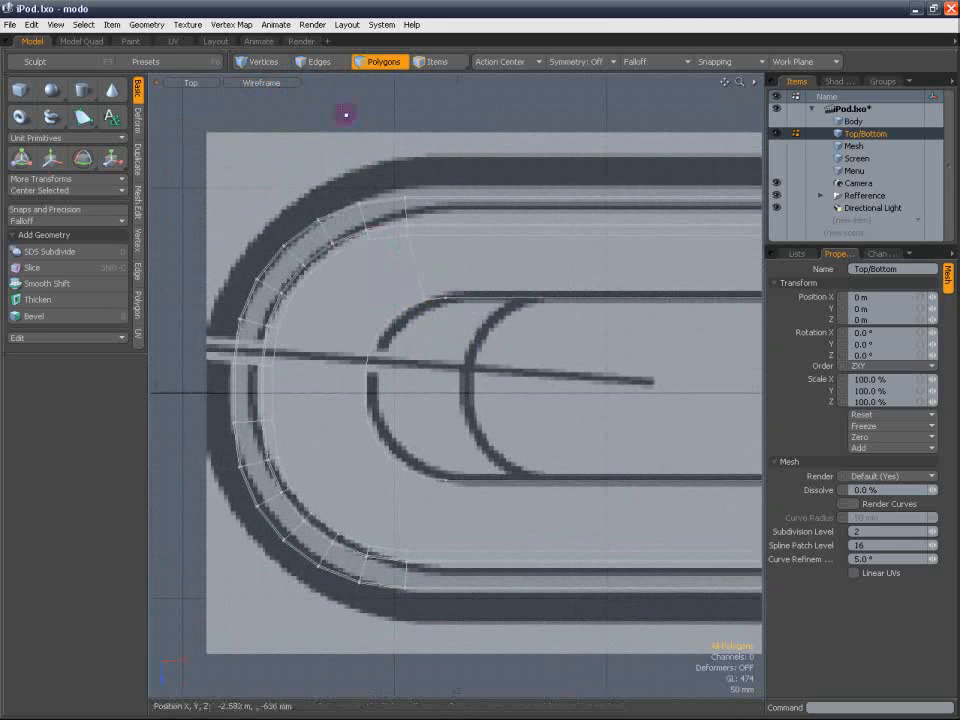
click(261, 82)
click(272, 111)
alt+shift+drag(372, 218, 378, 233)
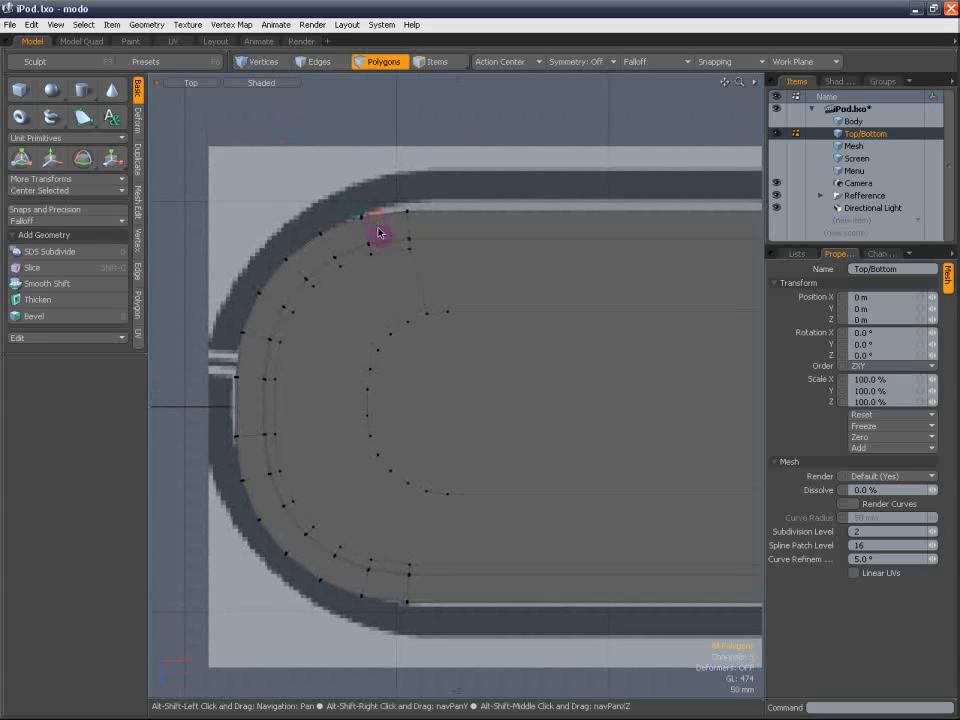
In Vertices mode, edge-slice the cap's face from the upper corner of the slot's left end to the inner rim vertex
click(255, 62)
scroll(430, 234, up, 2)
scroll(423, 242, down, 3)
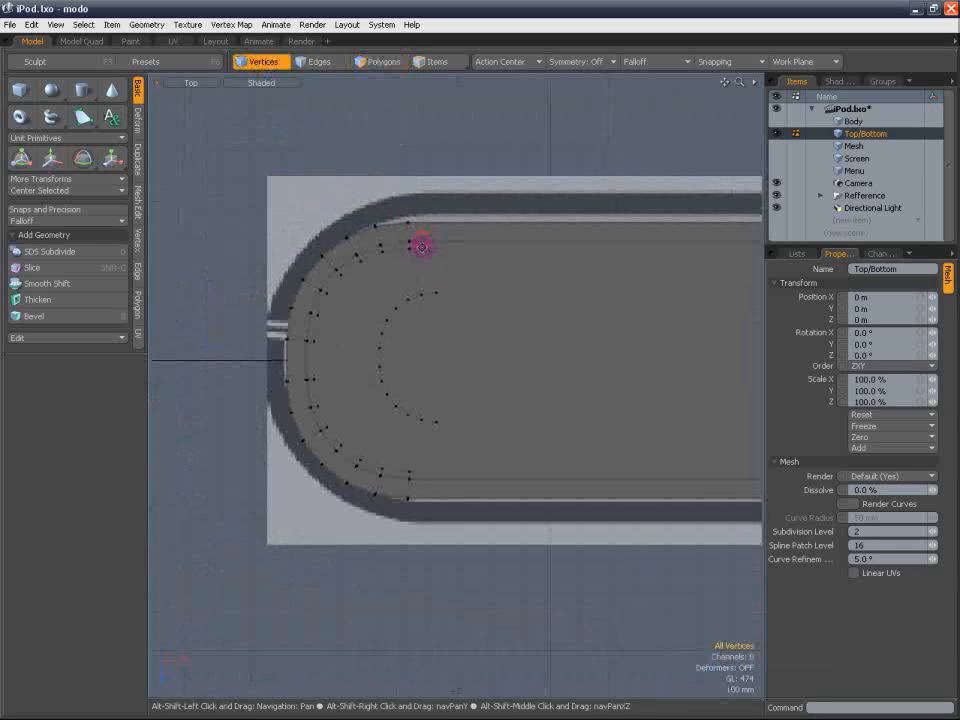
scroll(422, 246, up, 3)
scroll(437, 266, down, 2)
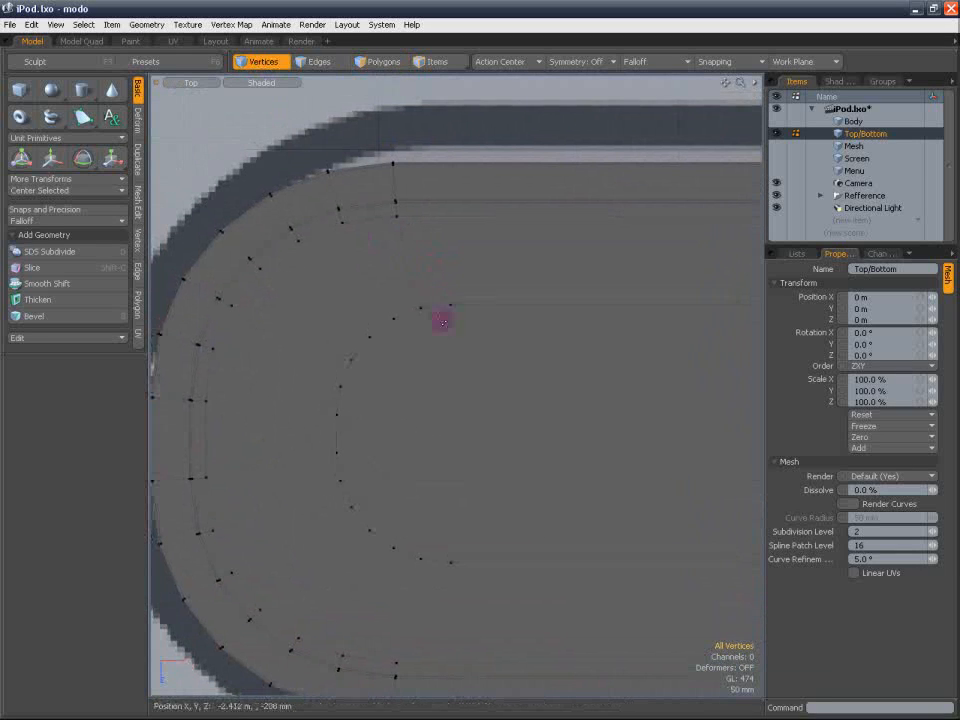
key(alt+c)
click(455, 301)
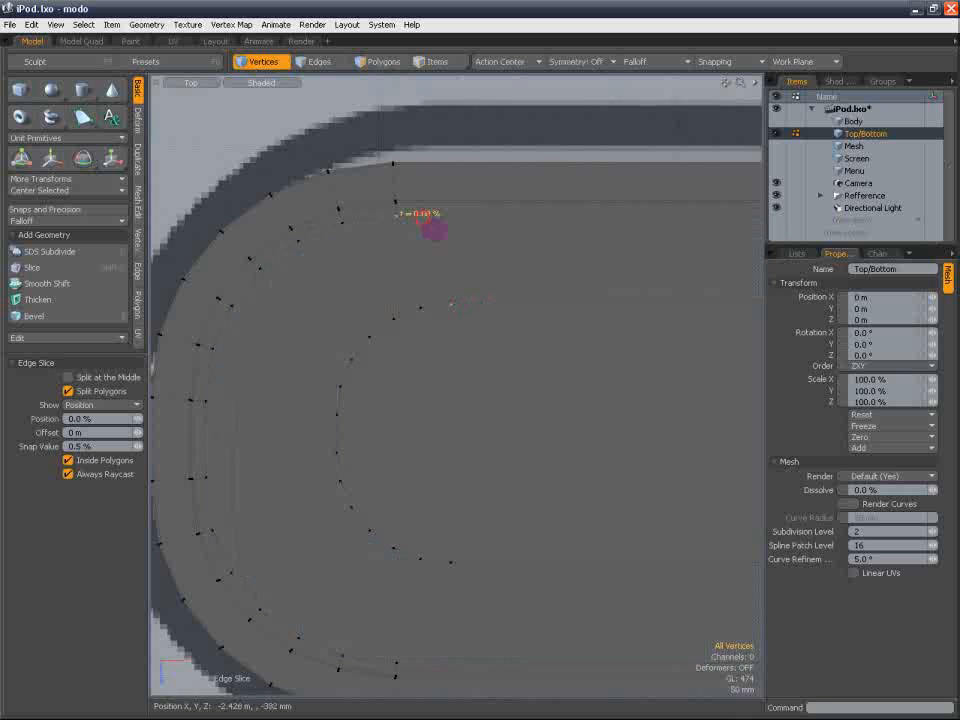
key(space)
Edge-slice from the lower corner of the slot's left end to the rim, and from the neighbouring upper vertex to the rim
alt+shift+drag(505, 345, 505, 240)
key(c)
click(466, 457)
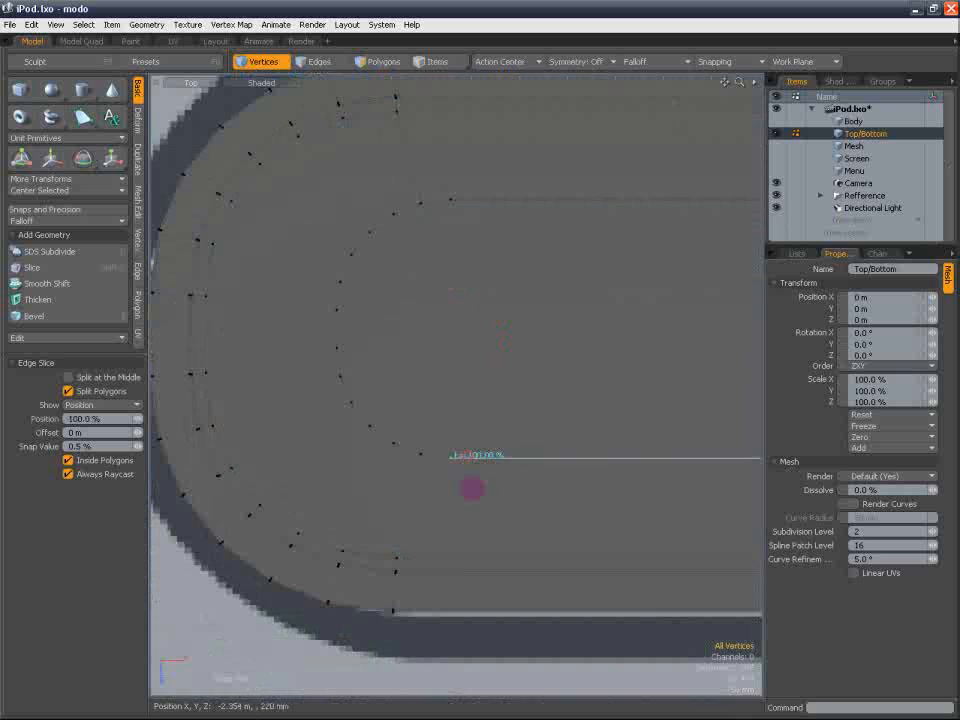
alt+shift+drag(477, 433, 473, 476)
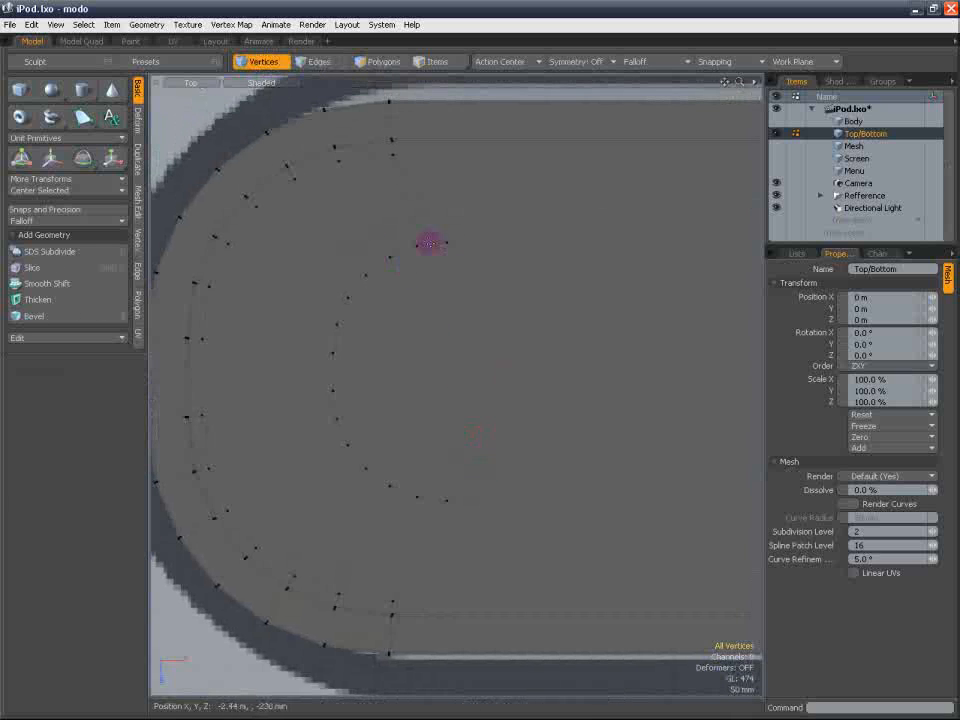
key(alt+c)
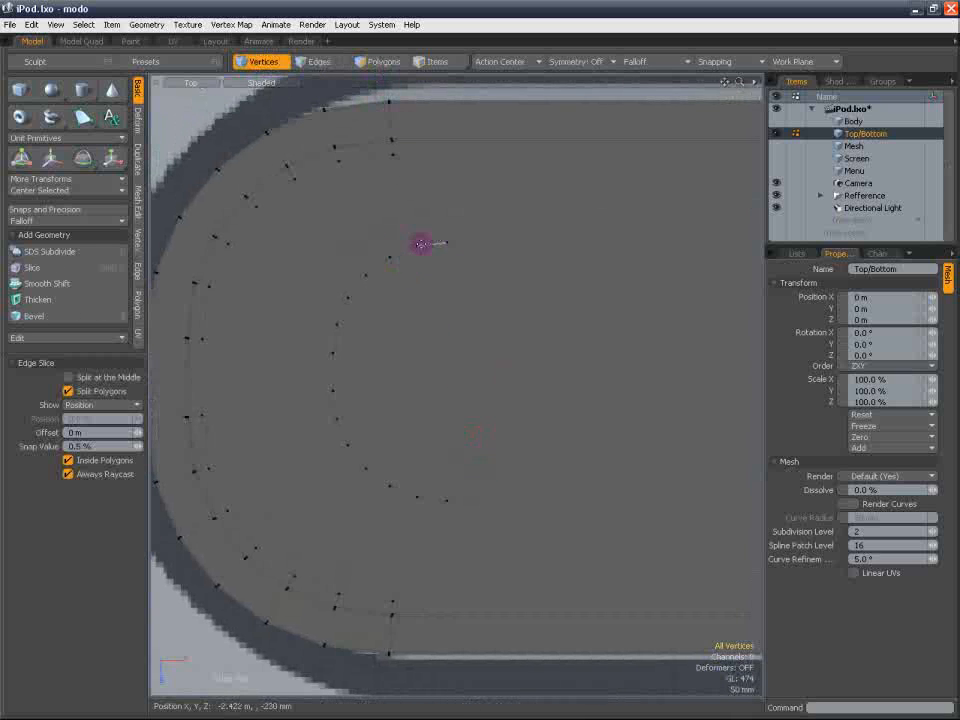
key(space)
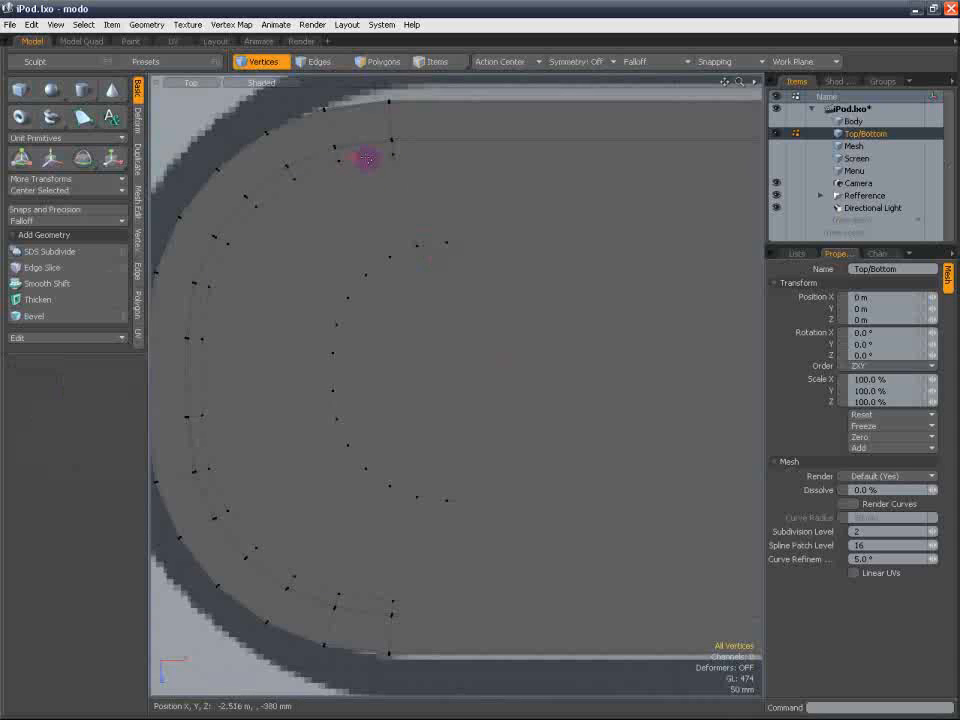
Delete the curved polygon between the slot's left end and the cap's inner rim
click(333, 60)
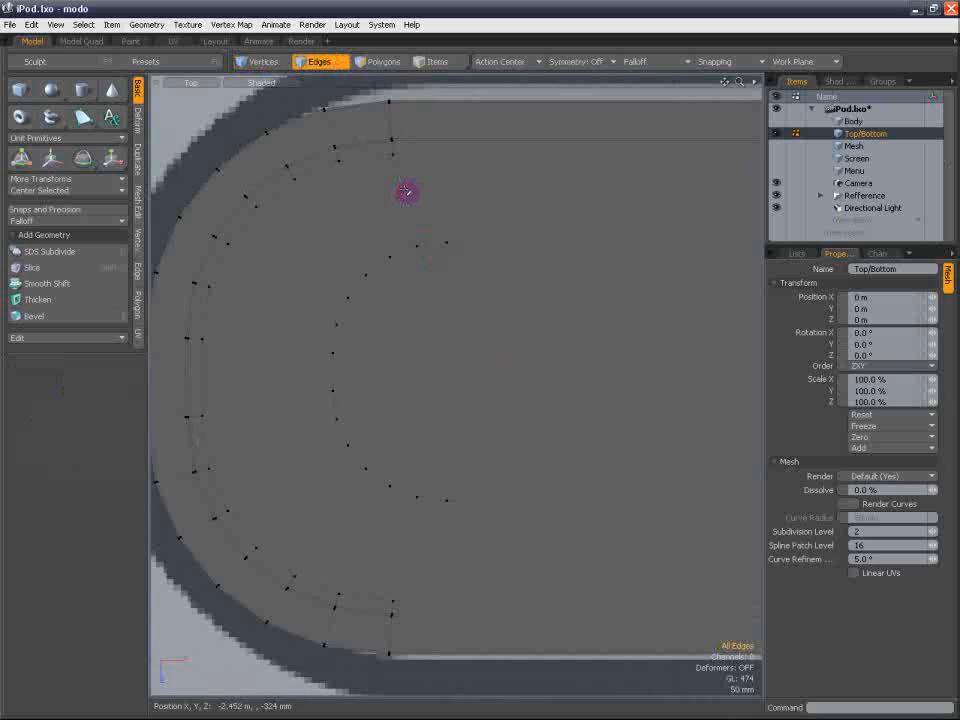
click(381, 61)
click(279, 286)
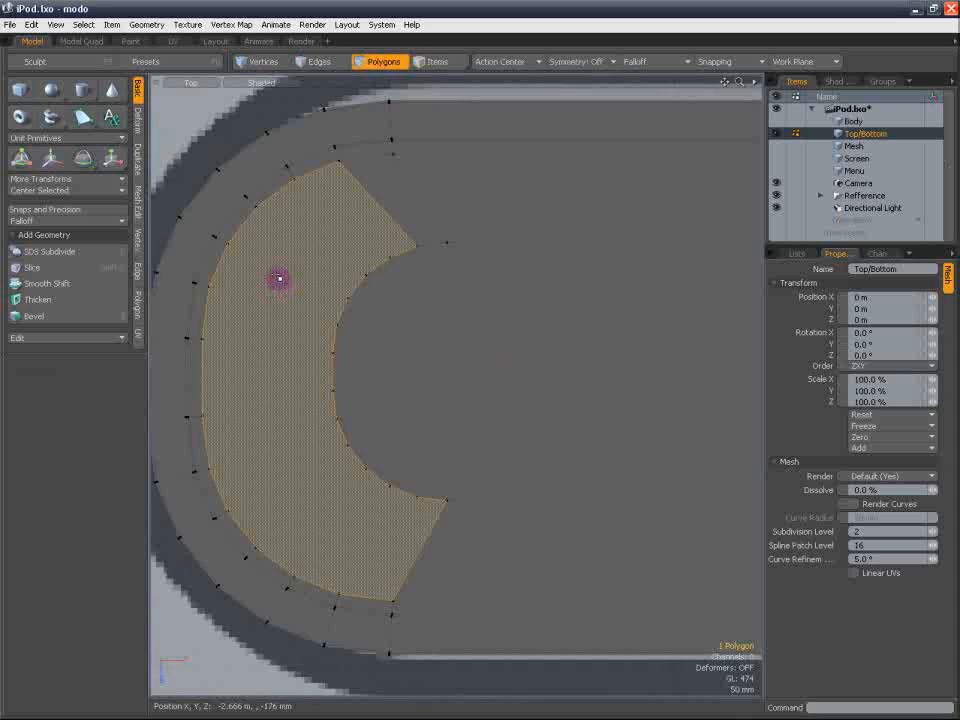
key(Delete)
Try to bridge the facing edge arcs of the slot's left end and the rim, and undo back to the closed face
click(319, 64)
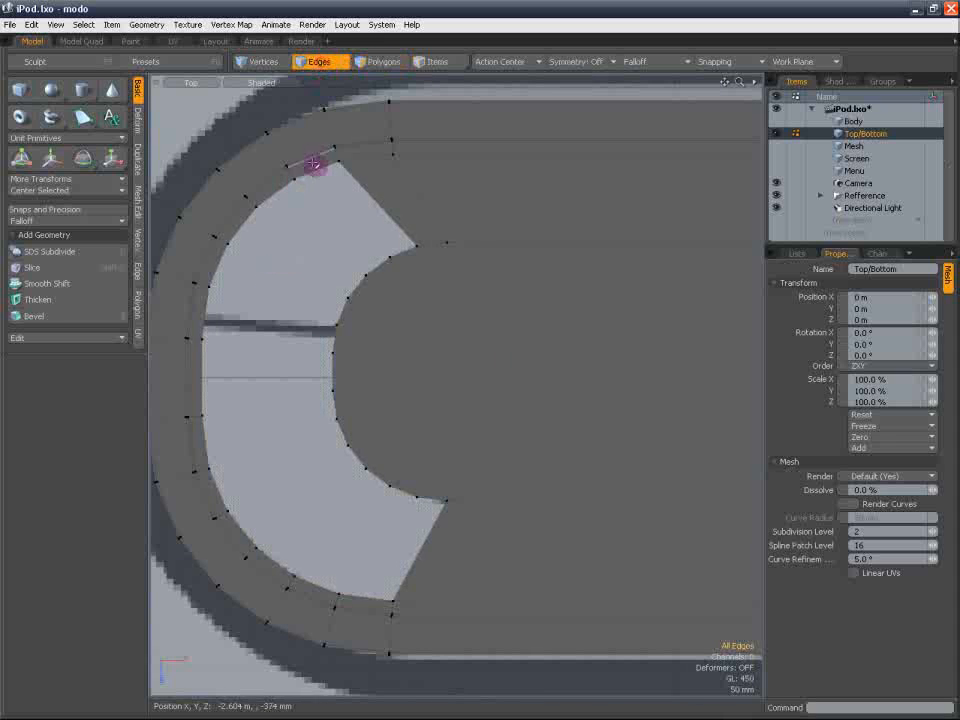
double_click(314, 172)
ctrl+click(387, 216)
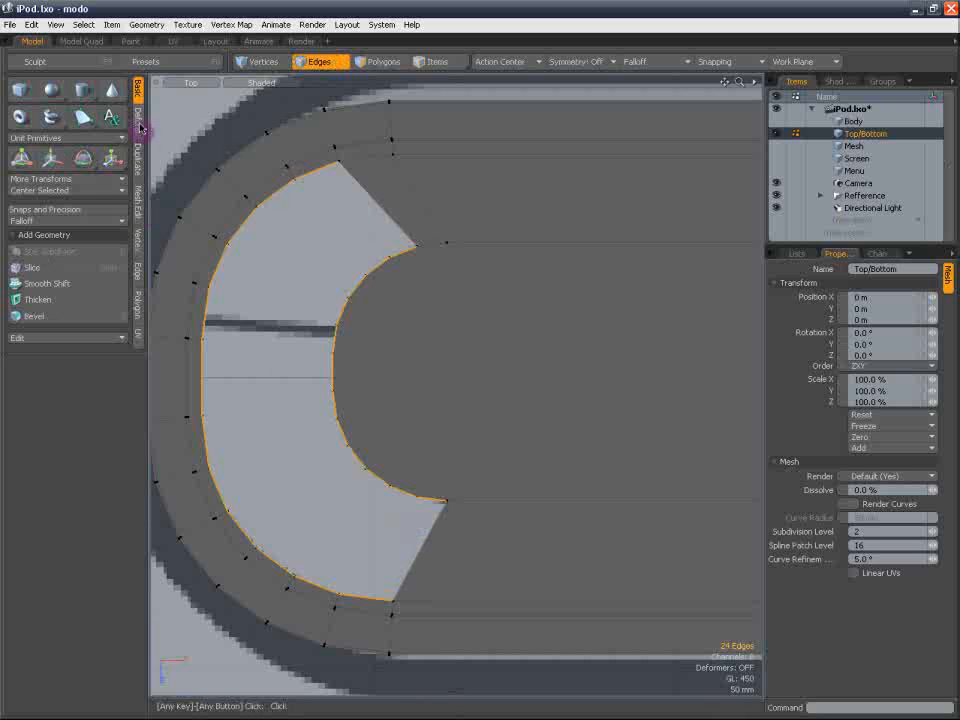
click(138, 158)
click(36, 132)
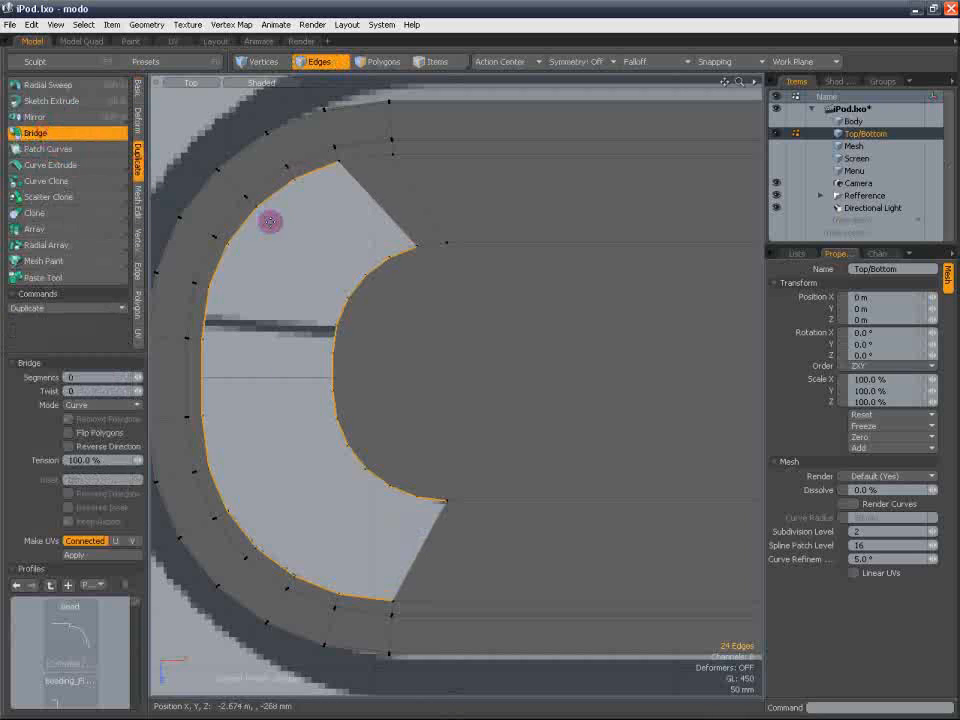
key(ctrl+z)
Preview the Top/Bottom mesh with subdivision and inspect the slot along the whole cap
click(321, 62)
click(242, 120)
key(Tab)
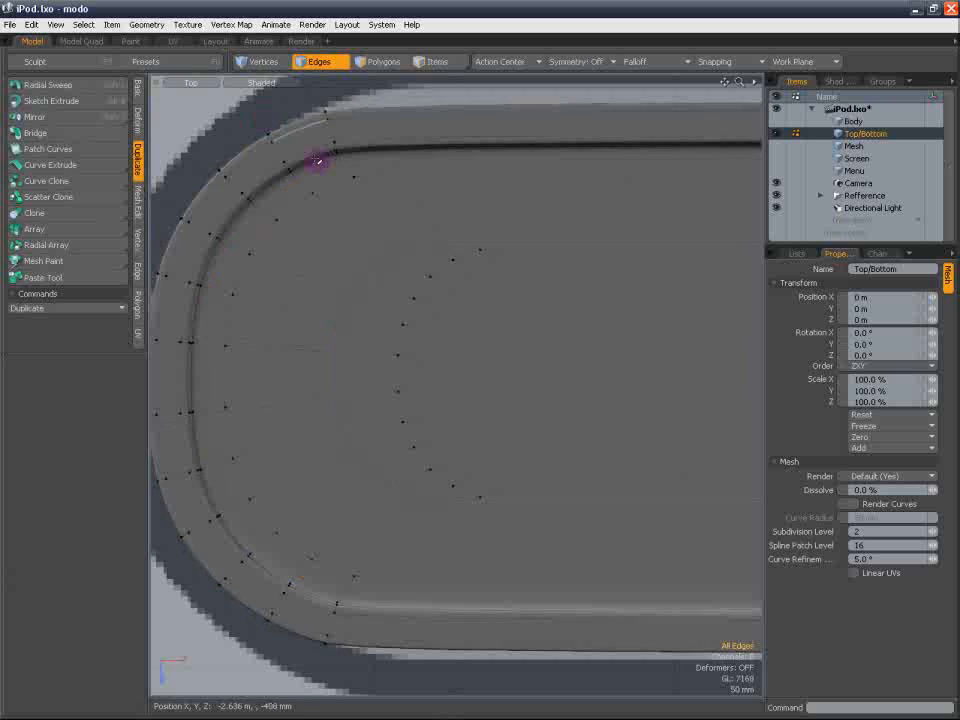
scroll(317, 160, down, 8)
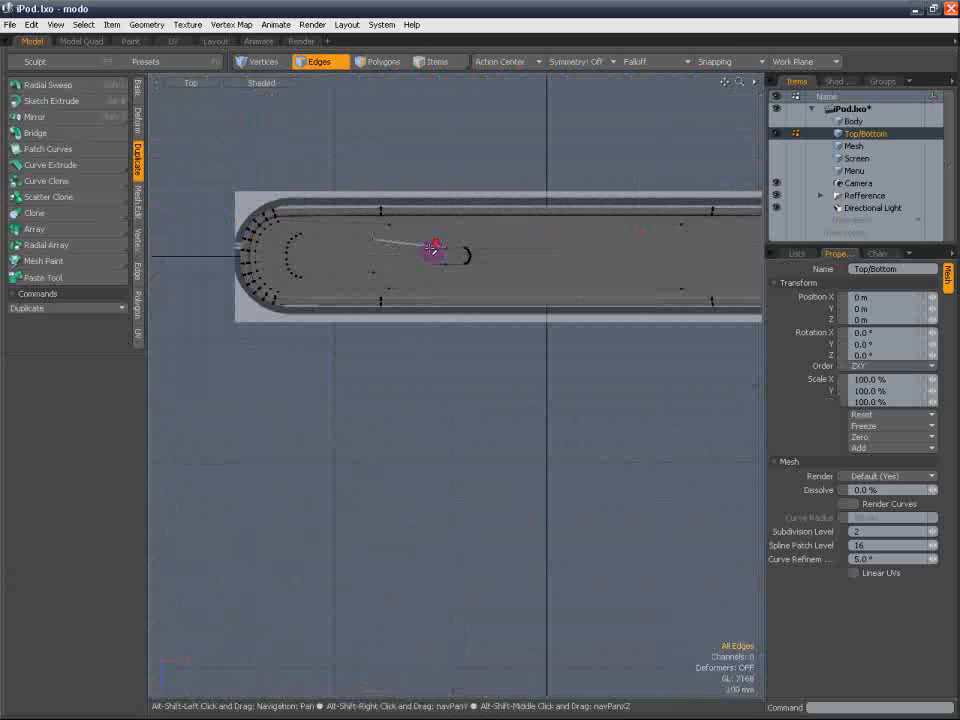
alt+shift+drag(510, 268, 414, 272)
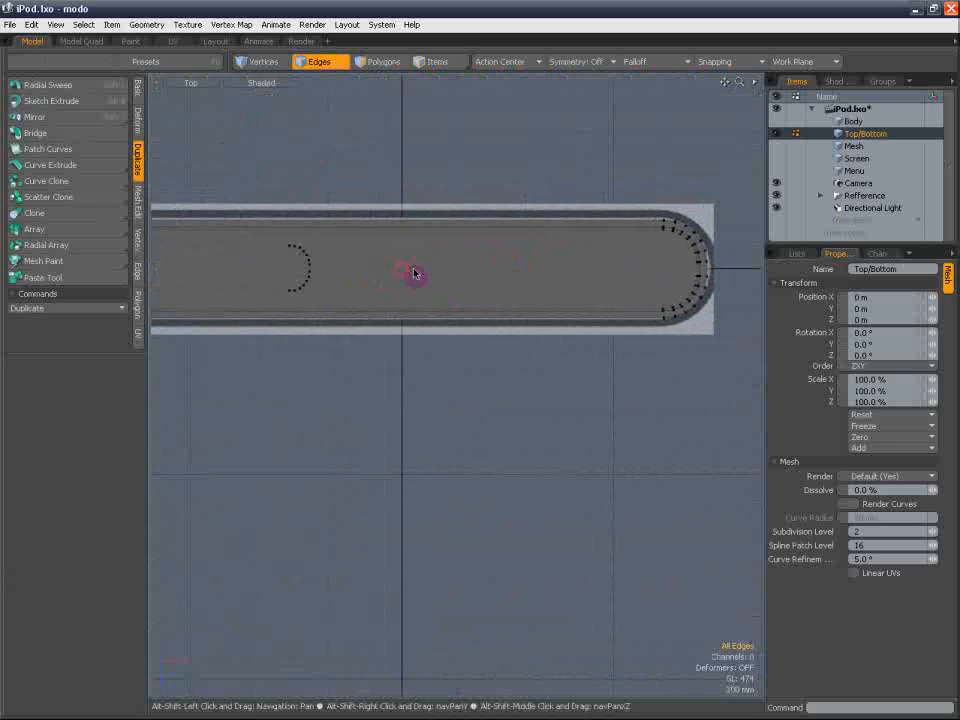
Select the 14 vertices of the slot's right end and move them 3.525 m along X toward the cap's right end
click(258, 61)
alt+shift+drag(313, 240, 417, 236)
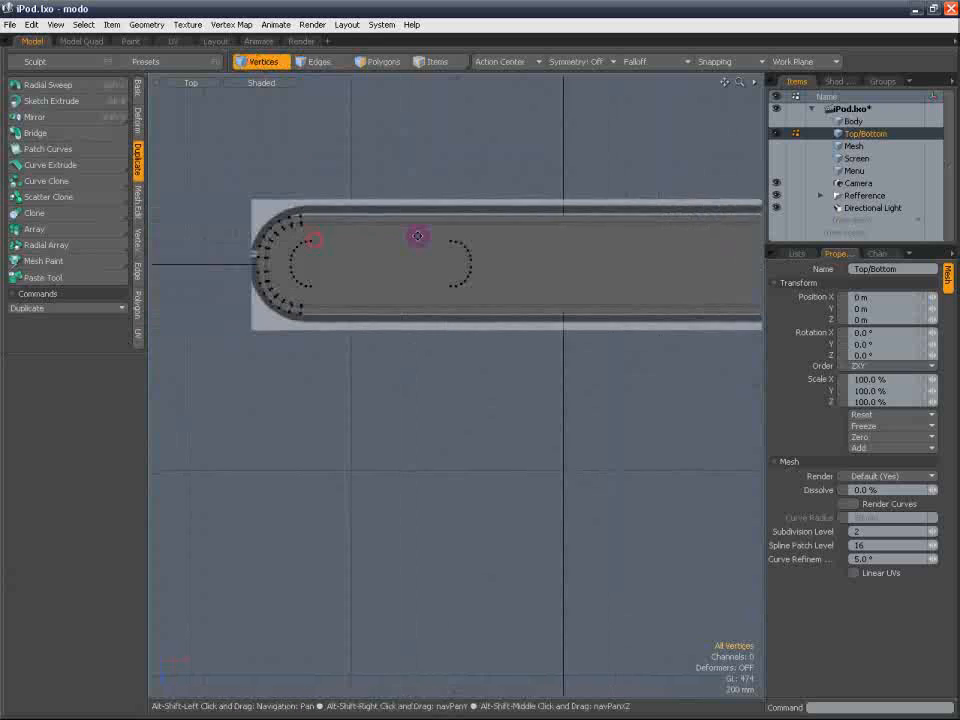
scroll(366, 248, up, 3)
scroll(405, 242, down, 2)
alt+shift+drag(501, 236, 572, 238)
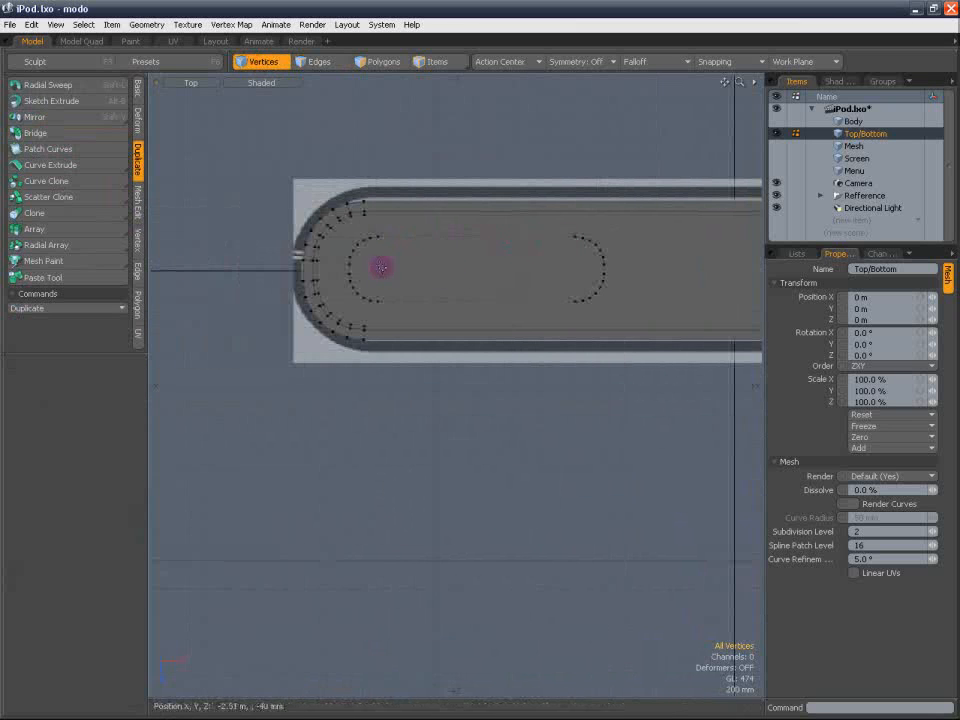
alt+shift+drag(514, 257, 331, 237)
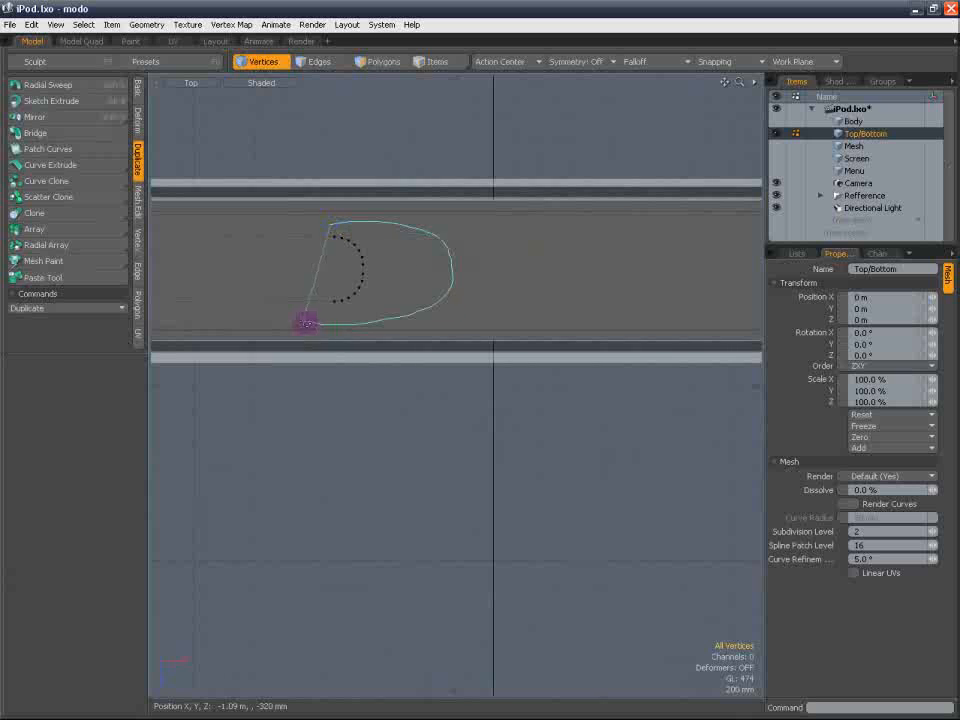
right_drag(306, 323, 306, 323)
mouse_move(471, 242)
alt+shift+mouse_down()
mouse_move(371, 259)
mouse_move(391, 243)
alt+shift+mouse_up()
key(w)
scroll(388, 249, down, 2)
drag(620, 282, 504, 294)
scroll(504, 294, up, 4)
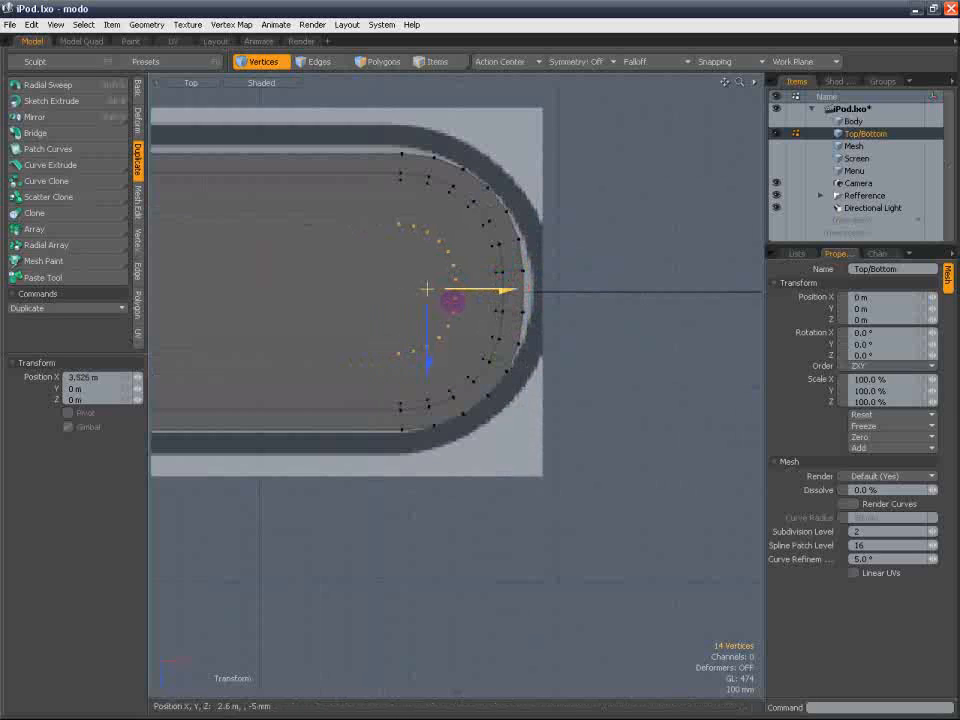
click(273, 63)
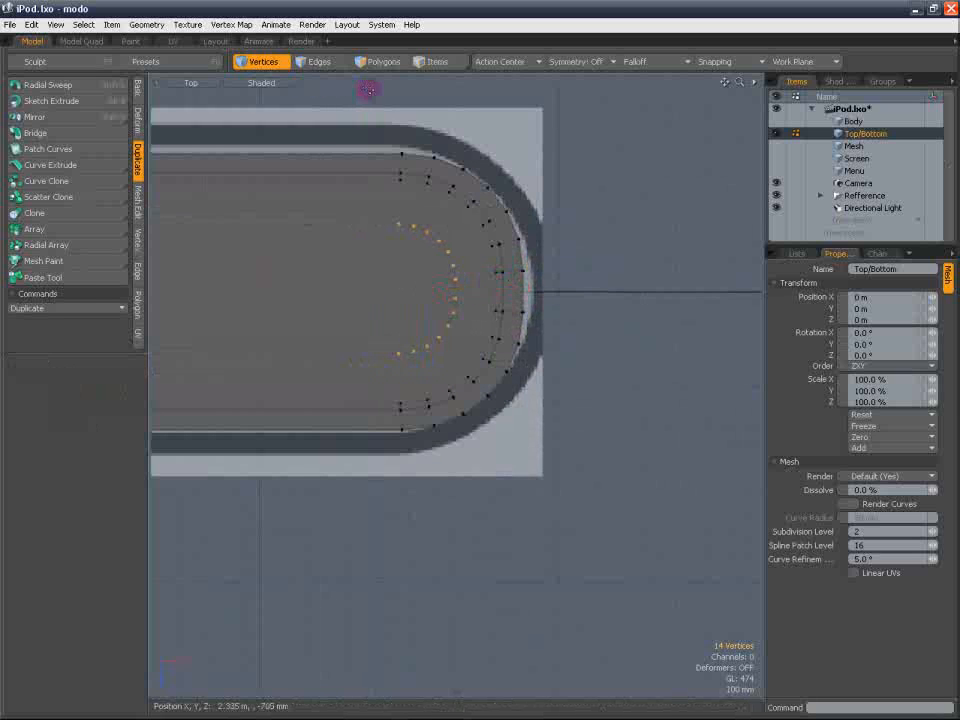
click(388, 116)
Edge-slice the face from the upper and lower corners of the slot's right end to the matching inner rim vertices
scroll(391, 144, up, 3)
scroll(428, 299, down, 1)
alt+shift+drag(417, 340, 369, 250)
key(c)
click(389, 164)
key(space)
alt+shift+drag(448, 300, 421, 163)
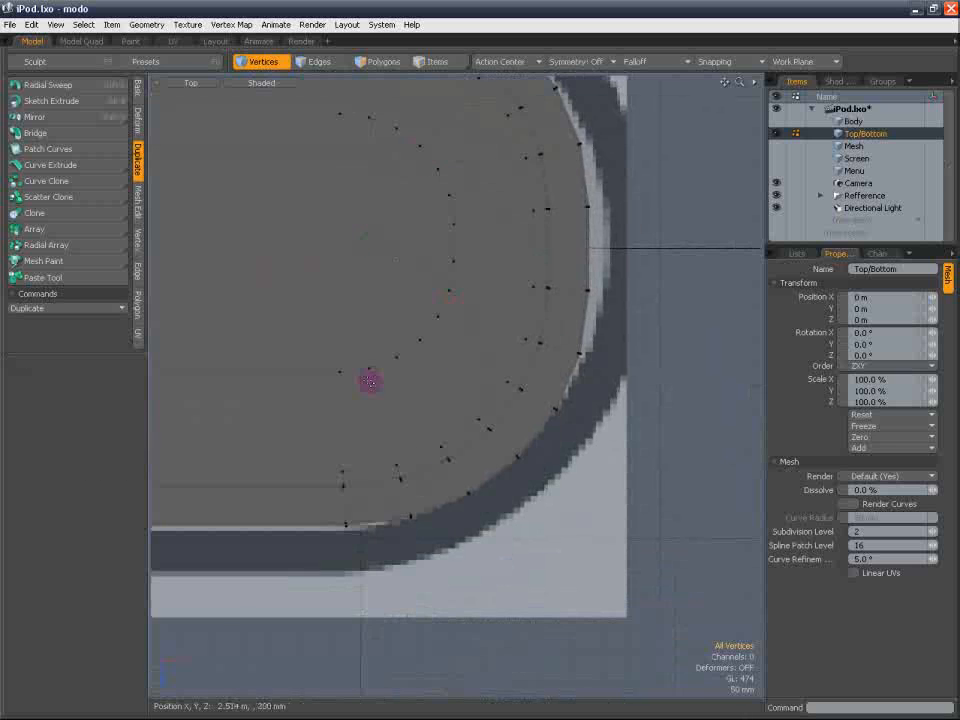
key(c)
click(349, 370)
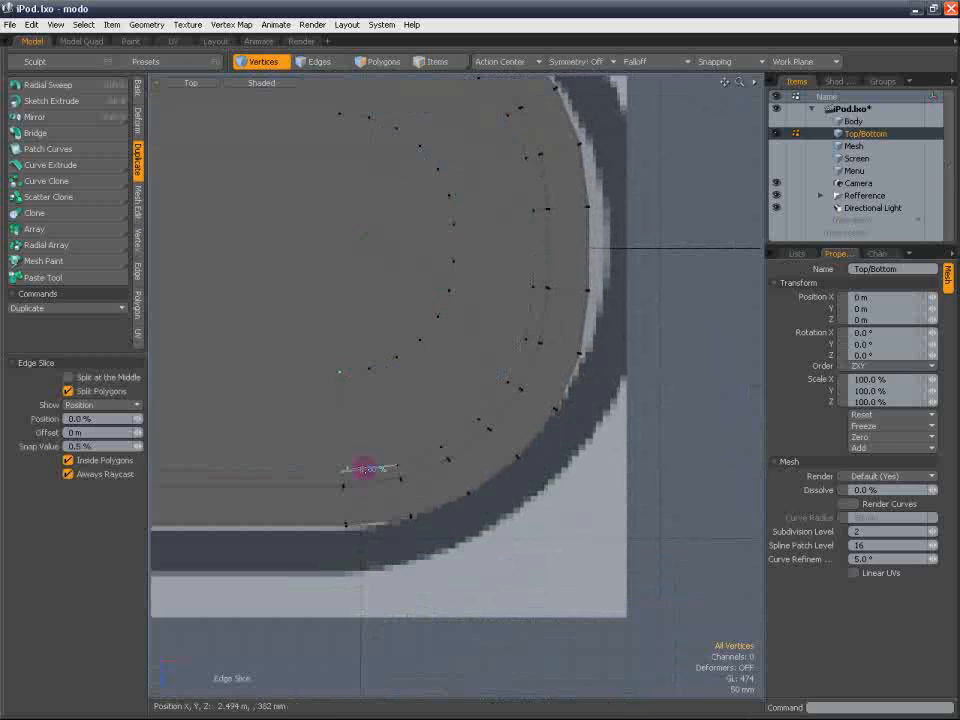
key(space)
Delete the C-shaped face between the slot's right end and the inner rim
key(3)
click(447, 120)
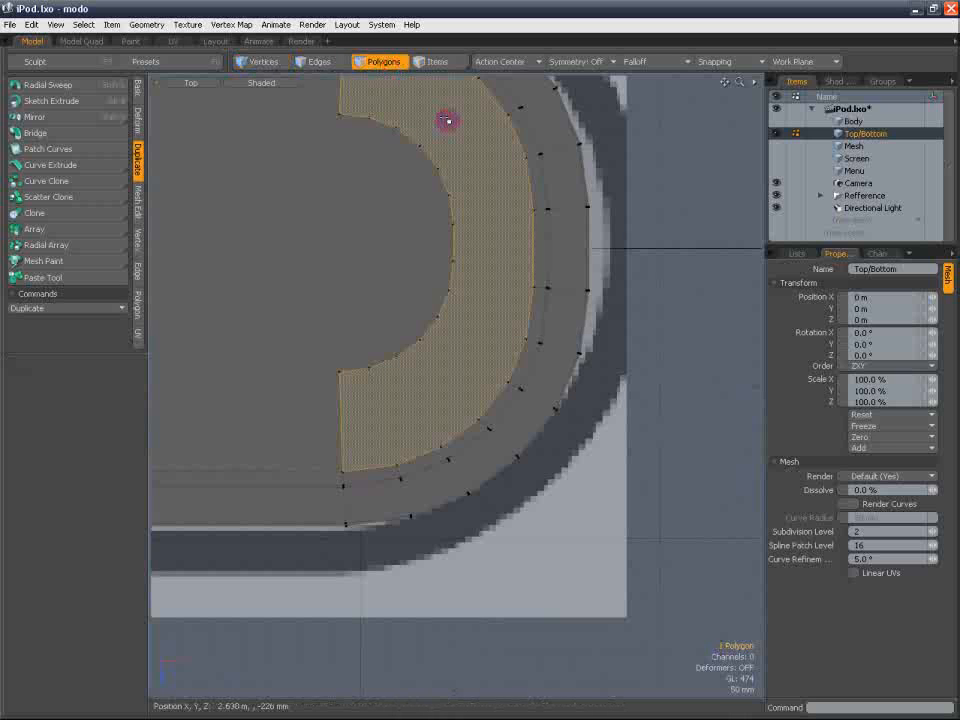
key(Delete)
Bridge the facing edge arcs of the slot's right end and the inner rim with 0 segments
click(324, 65)
double_click(405, 136)
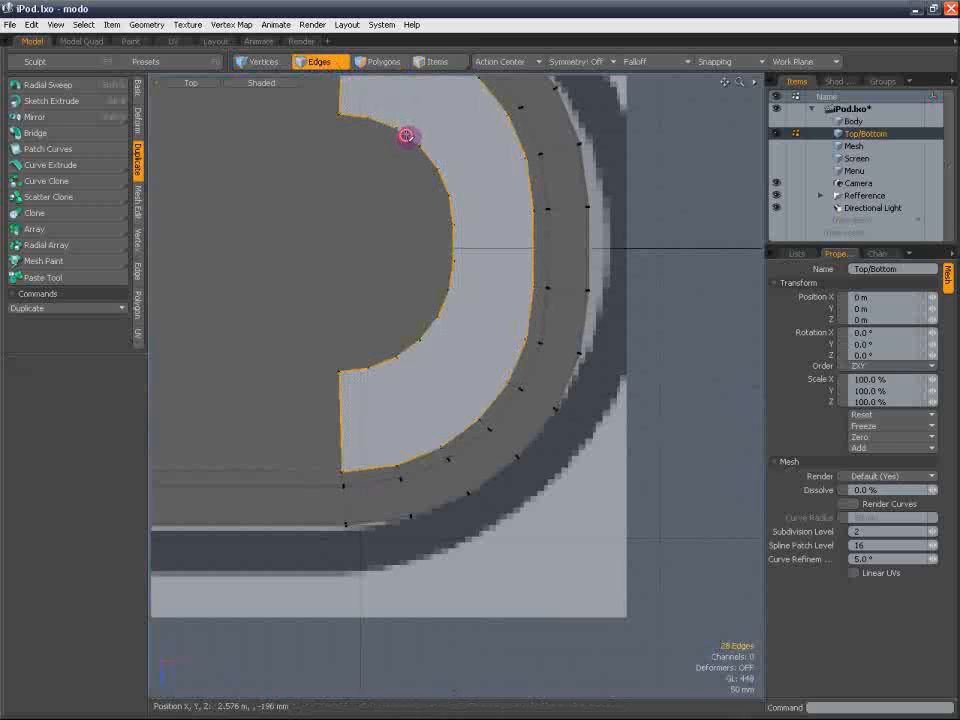
alt+shift+drag(421, 123, 422, 224)
ctrl+drag(372, 170, 256, 254)
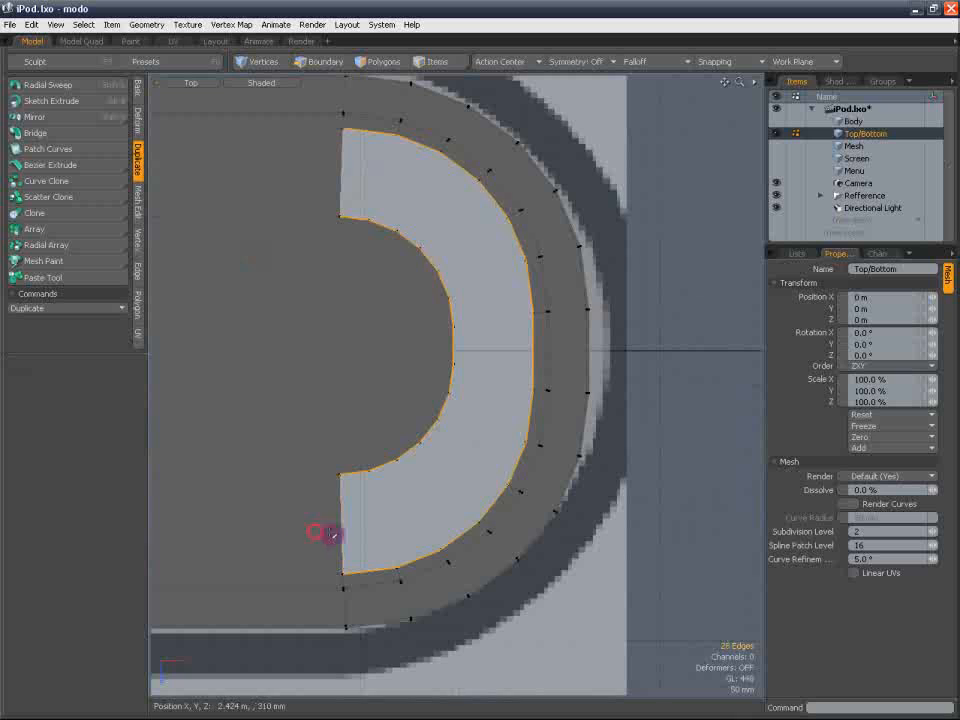
click(48, 133)
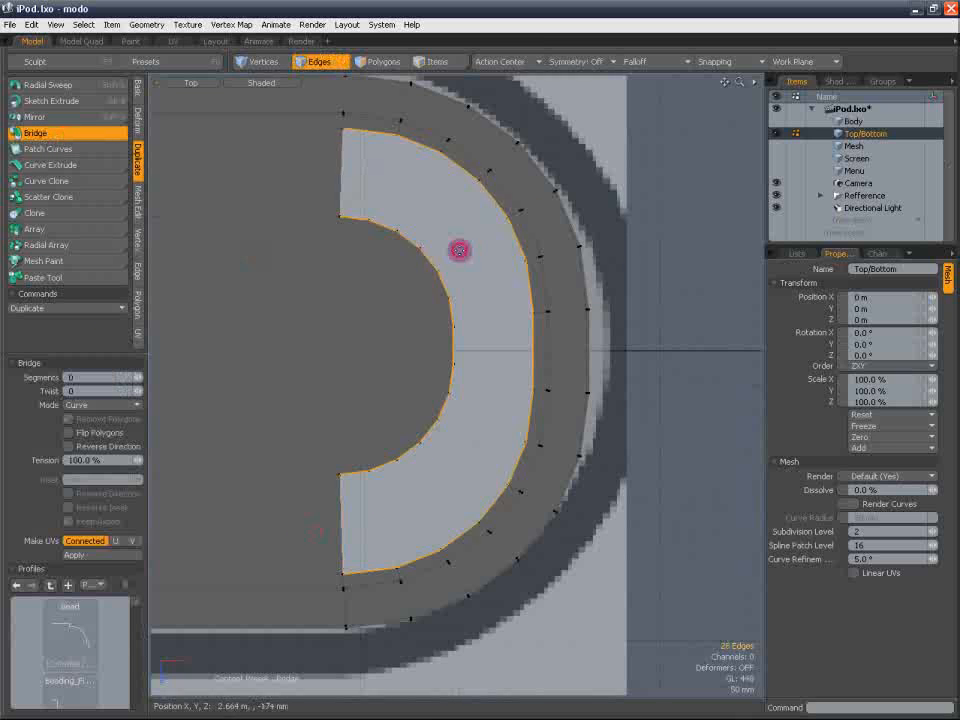
click(459, 250)
key(q)
click(649, 180)
Examine both rounded ends of the cap with the subdivision preview and with the plain polygon mesh
scroll(649, 178, down, 4)
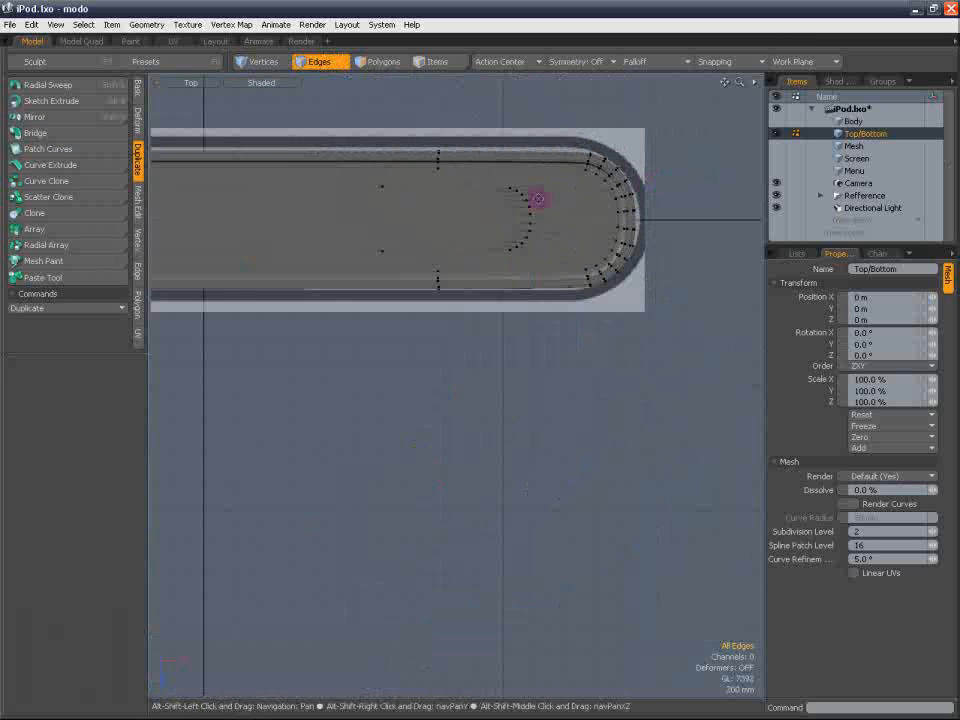
alt+shift+drag(288, 204, 634, 270)
scroll(617, 270, down, 3)
scroll(425, 273, up, 4)
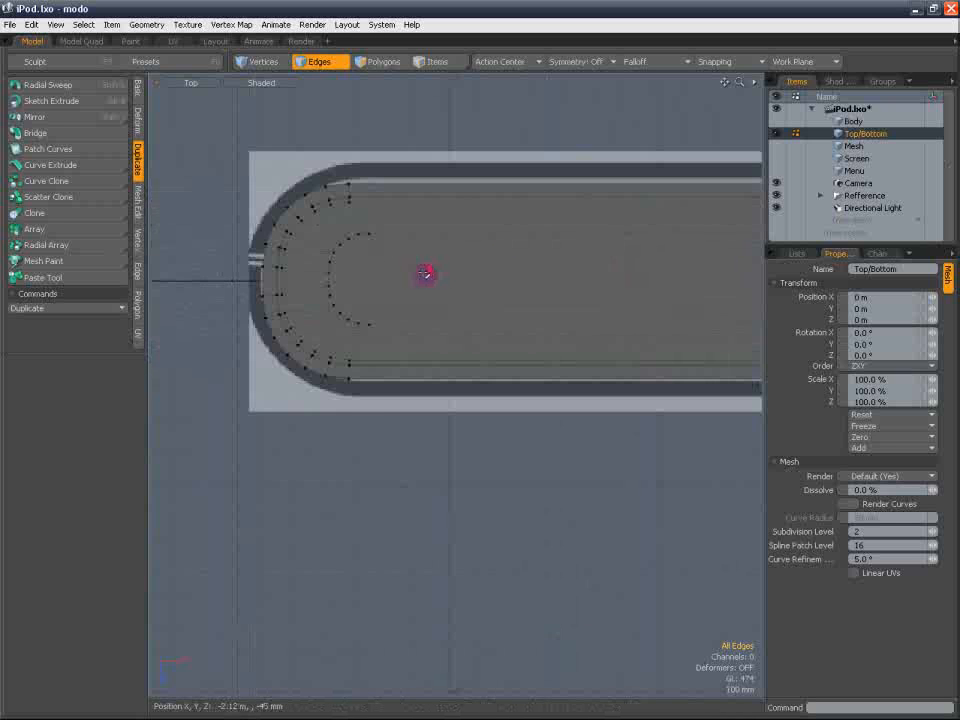
scroll(476, 272, down, 4)
scroll(407, 281, up, 2)
scroll(422, 279, down, 3)
scroll(408, 287, up, 1)
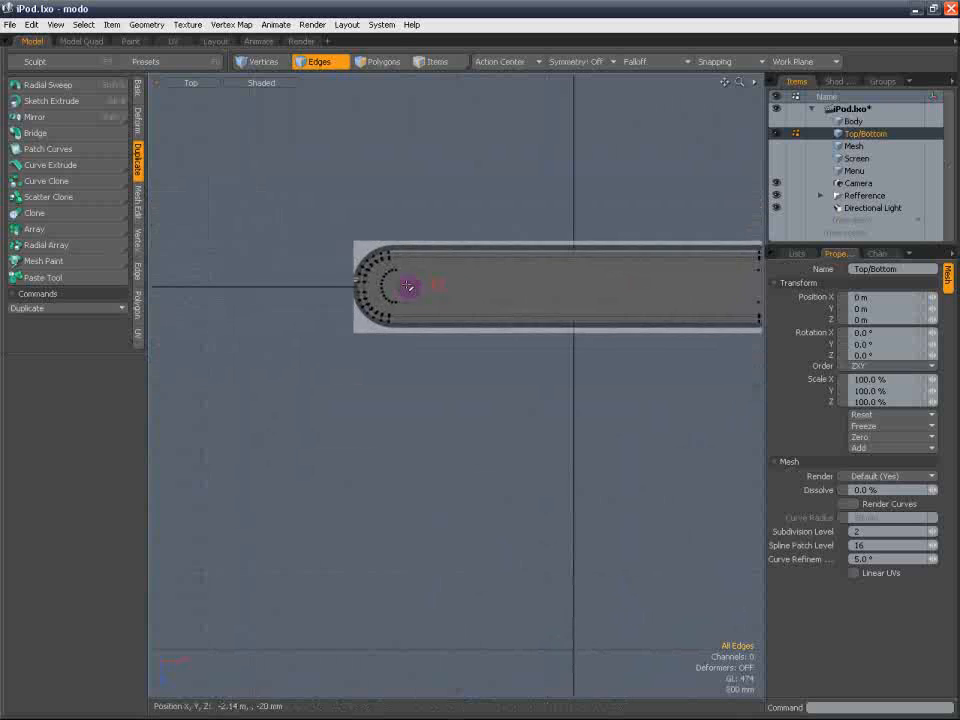
scroll(401, 285, up, 3)
scroll(394, 294, down, 2)
scroll(400, 292, up, 2)
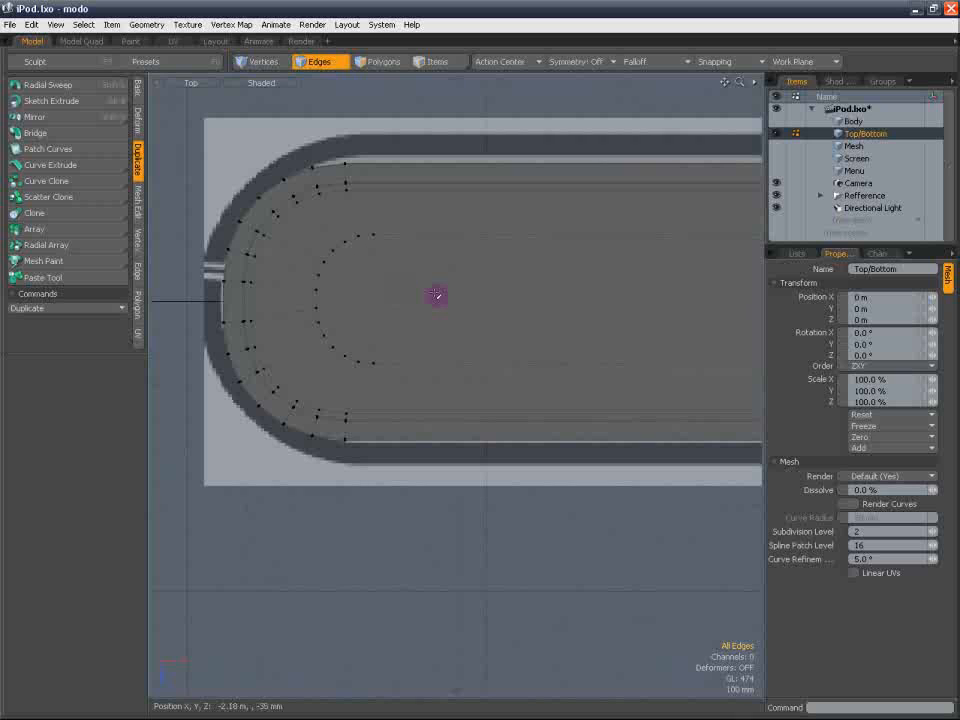
scroll(433, 288, down, 3)
scroll(401, 294, up, 3)
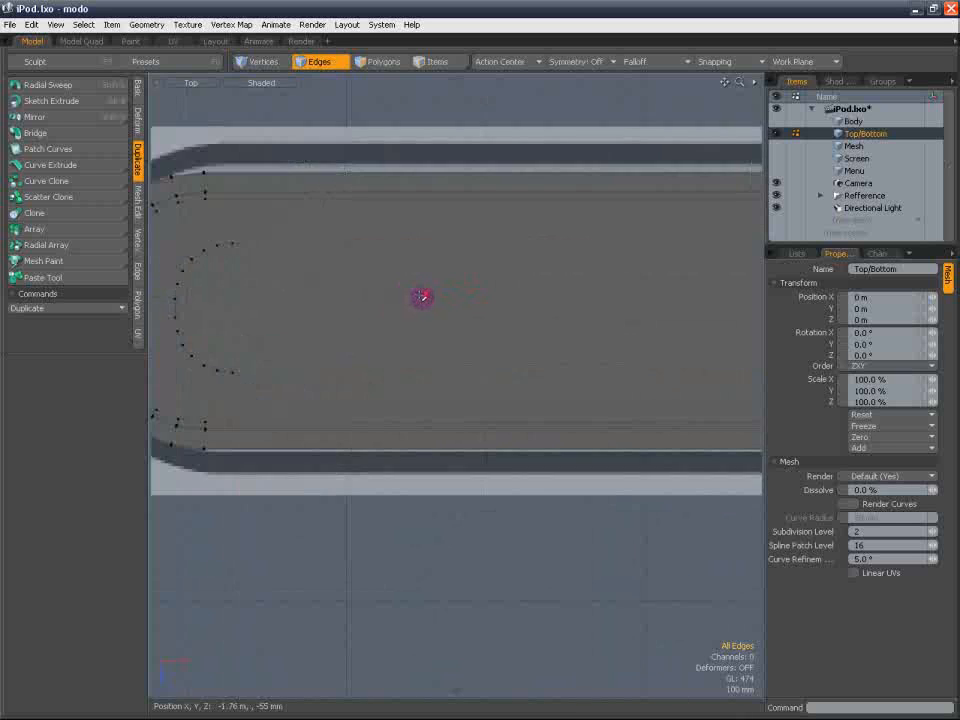
scroll(410, 286, down, 2)
alt+shift+drag(396, 278, 443, 270)
scroll(461, 271, down, 1)
scroll(443, 270, up, 3)
scroll(445, 268, down, 3)
alt+shift+drag(565, 276, 434, 281)
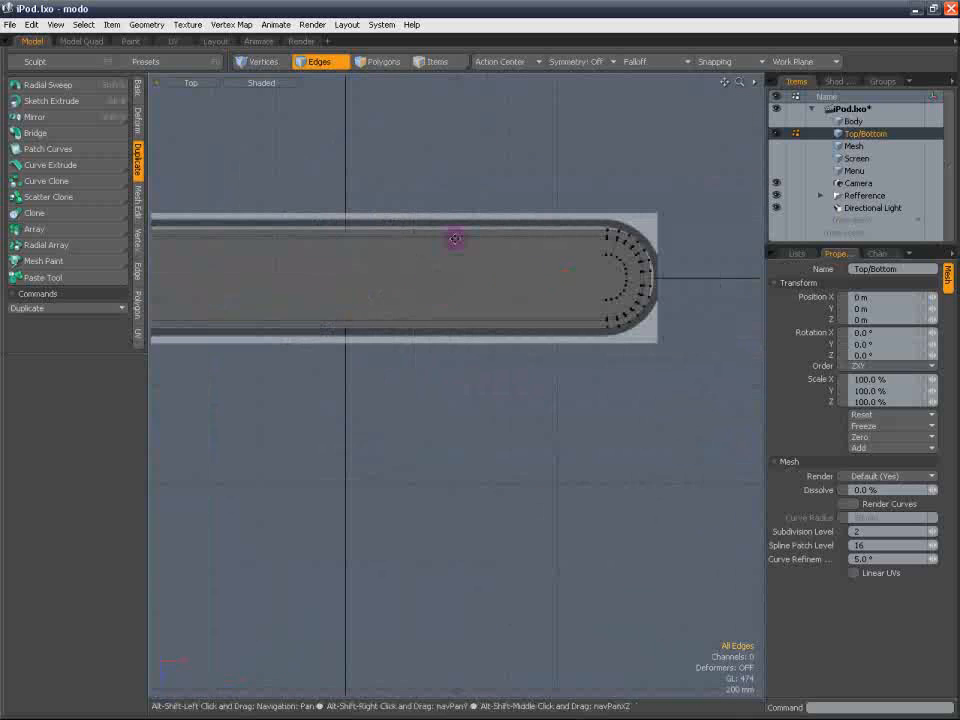
Move the slot's right-end 14 vertices -3.54 m along X, using wireframe display to match the reference slot outline, and restore shaded display
click(261, 62)
scroll(556, 275, up, 3)
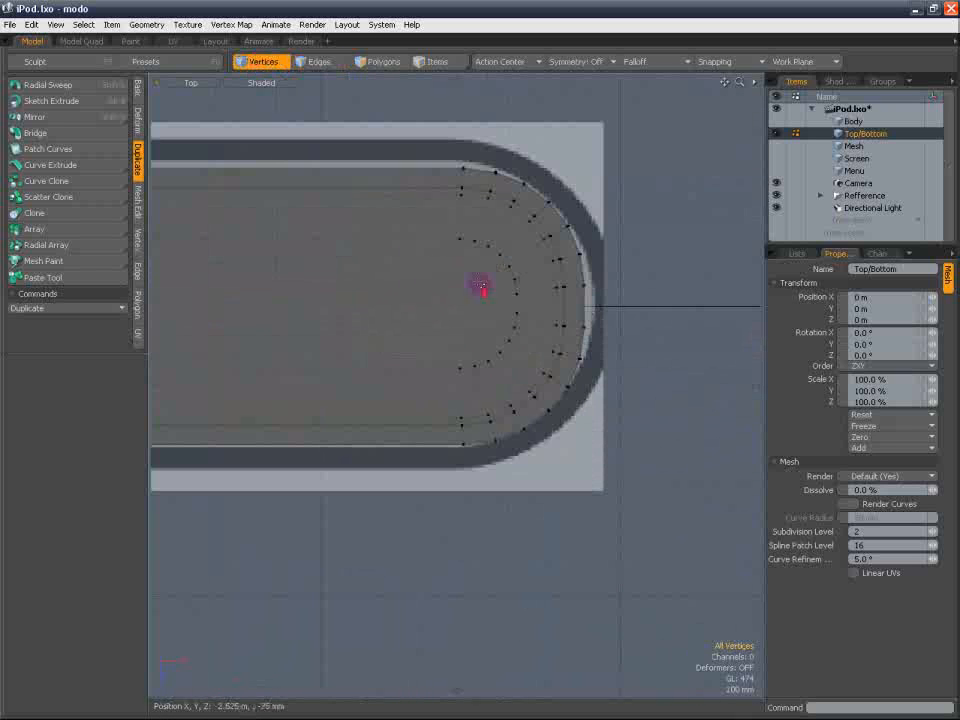
right_drag(411, 398, 407, 396)
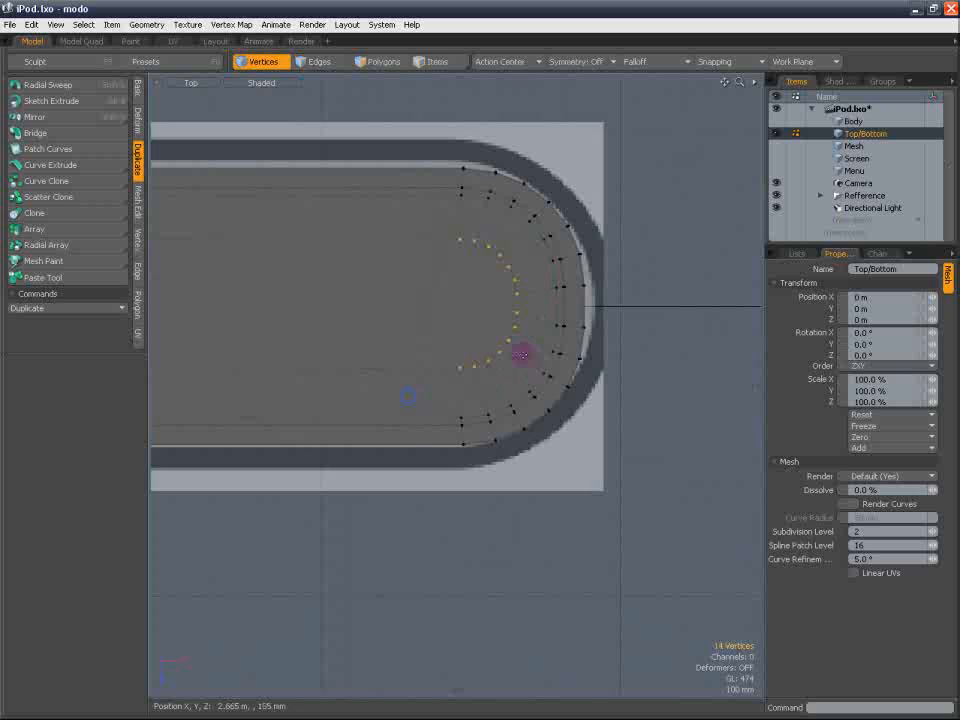
scroll(514, 321, down, 4)
alt+shift+drag(388, 317, 508, 315)
click(272, 83)
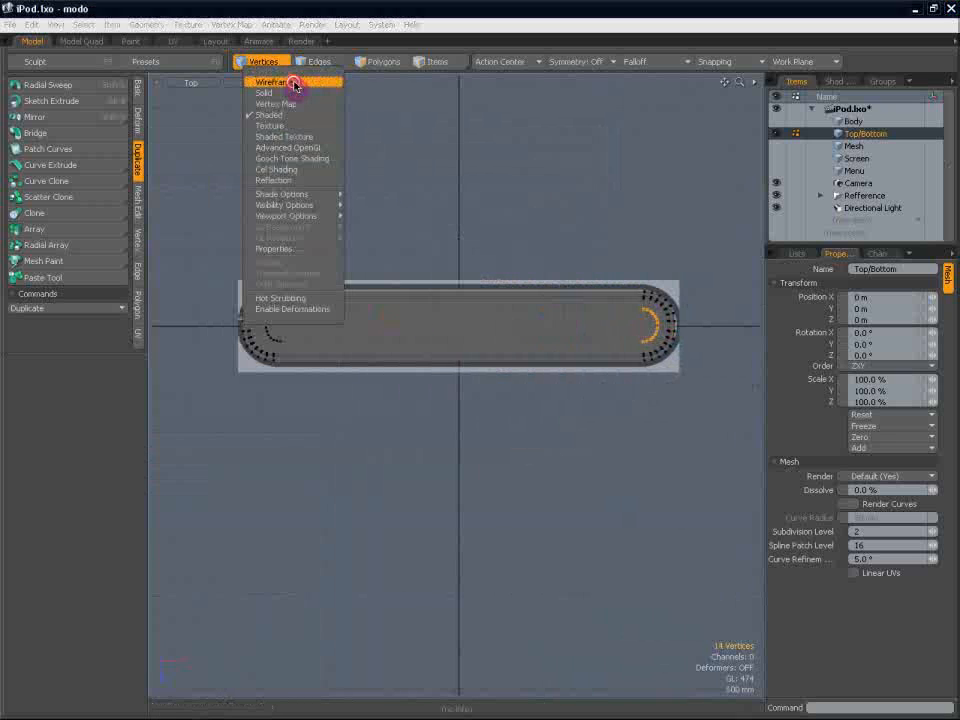
click(296, 84)
key(w)
drag(705, 329, 445, 329)
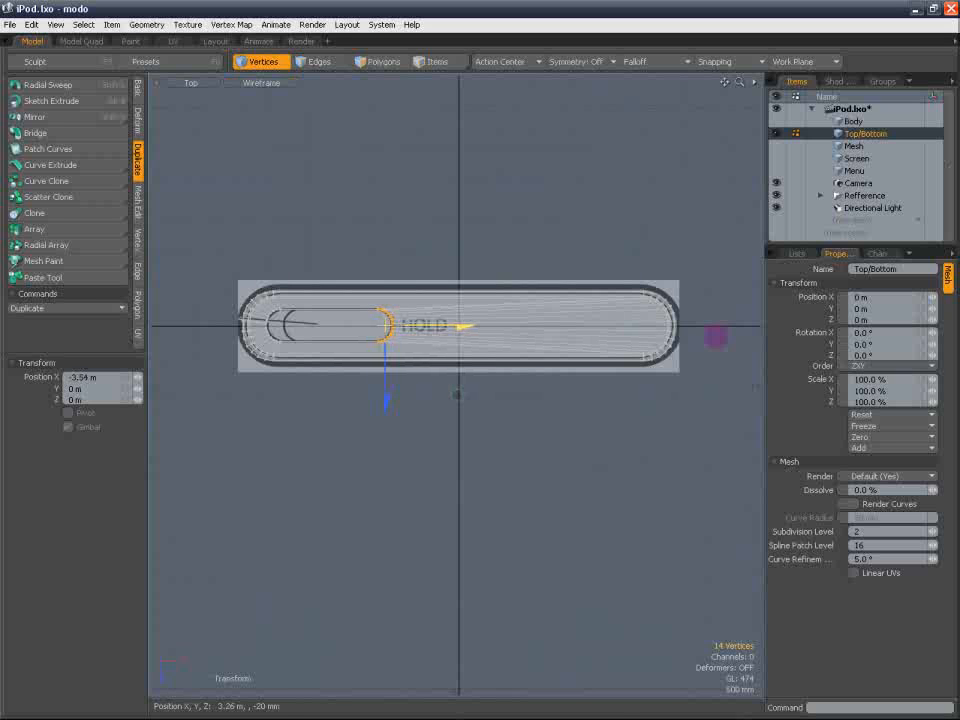
key(Escape)
key(Escape)
mouse_move(373, 288)
alt+shift+mouse_down()
mouse_move(426, 276)
mouse_move(400, 264)
alt+shift+mouse_up()
click(264, 85)
click(260, 116)
Compare the subdivided and unsubdivided Top/Bottom mesh along the cap, checking the curvature at both rounded ends
scroll(411, 262, up, 3)
key(Tab)
scroll(494, 253, down, 4)
alt+shift+drag(499, 253, 397, 254)
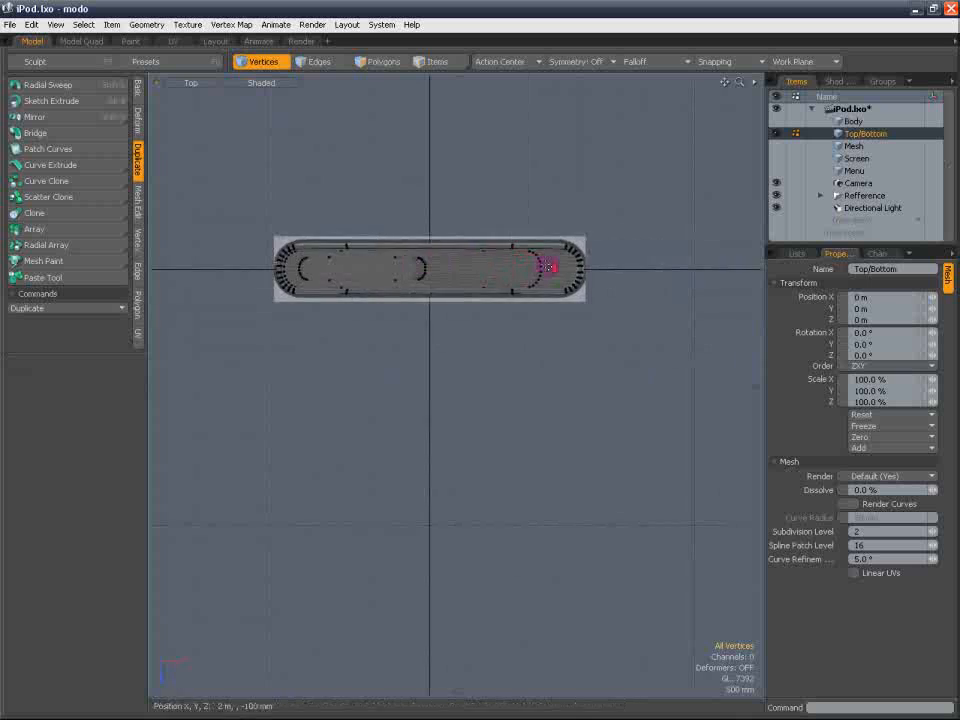
scroll(547, 266, up, 5)
key(Tab)
key(Tab)
key(Tab)
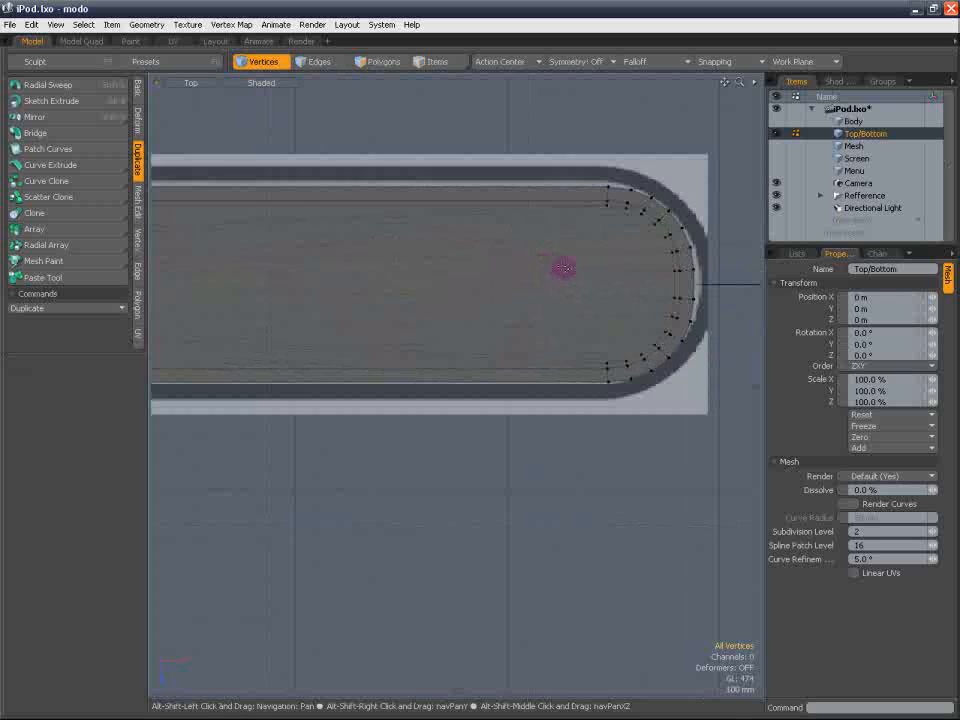
alt+shift+drag(476, 248, 700, 242)
mouse_move(388, 249)
alt+shift+mouse_down()
mouse_move(476, 234)
mouse_move(745, 234)
alt+shift+mouse_up()
key(Tab)
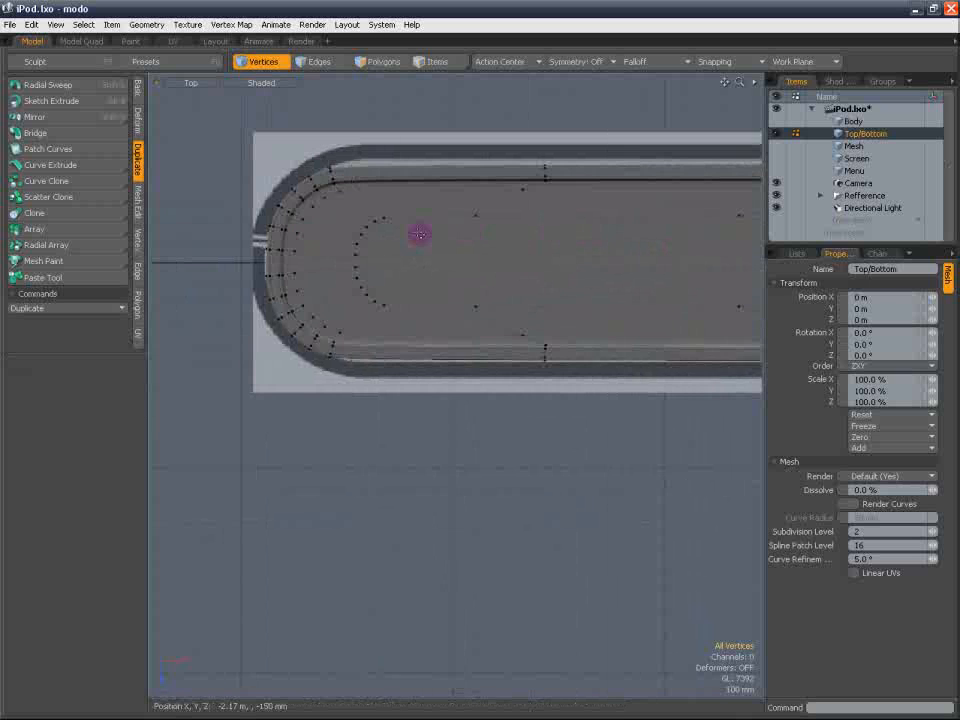
key(Tab)
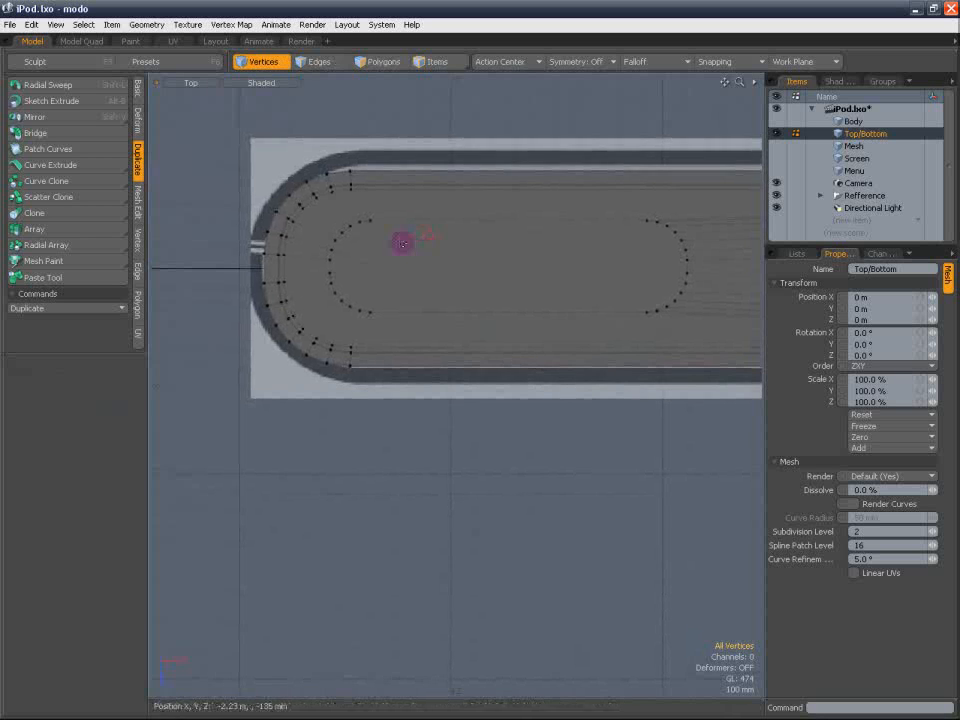
scroll(399, 241, up, 2)
alt+shift+drag(399, 235, 346, 243)
key(Tab)
key(Tab)
key(Tab)
key(Tab)
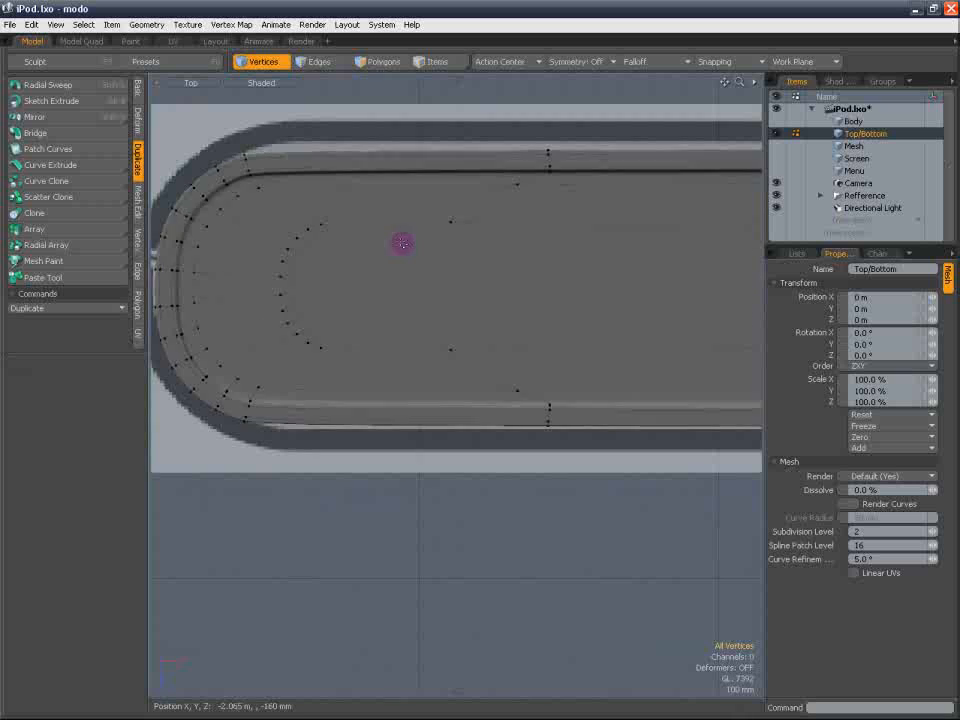
alt+shift+drag(508, 227, 191, 223)
scroll(420, 230, down, 3)
alt+shift+drag(461, 235, 440, 239)
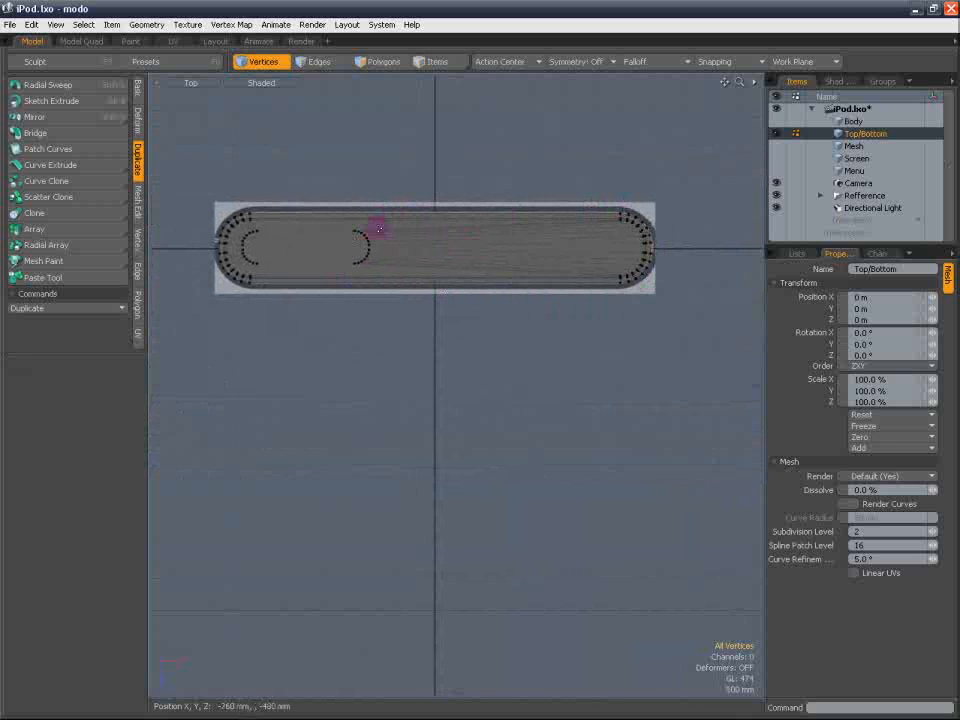
Slice the cap mesh with a straight cut across its width at X 2.39 m, just before the rounded right end
scroll(574, 264, up, 2)
scroll(531, 259, down, 1)
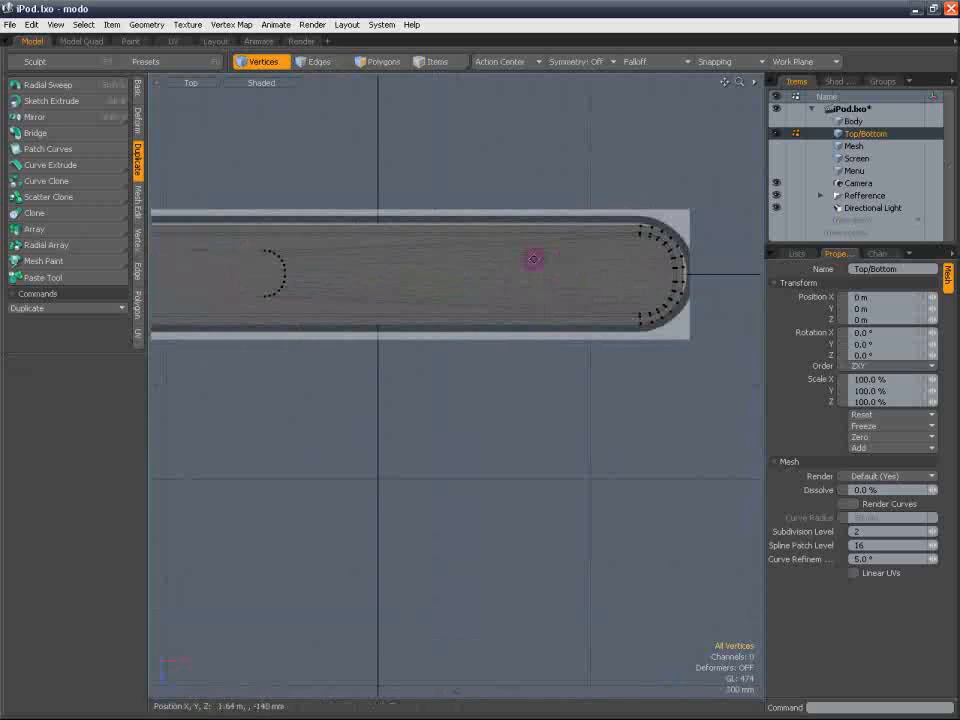
alt+shift+drag(364, 250, 470, 266)
scroll(444, 260, up, 3)
scroll(448, 259, down, 3)
alt+shift+drag(544, 266, 487, 267)
scroll(487, 267, up, 2)
key(c)
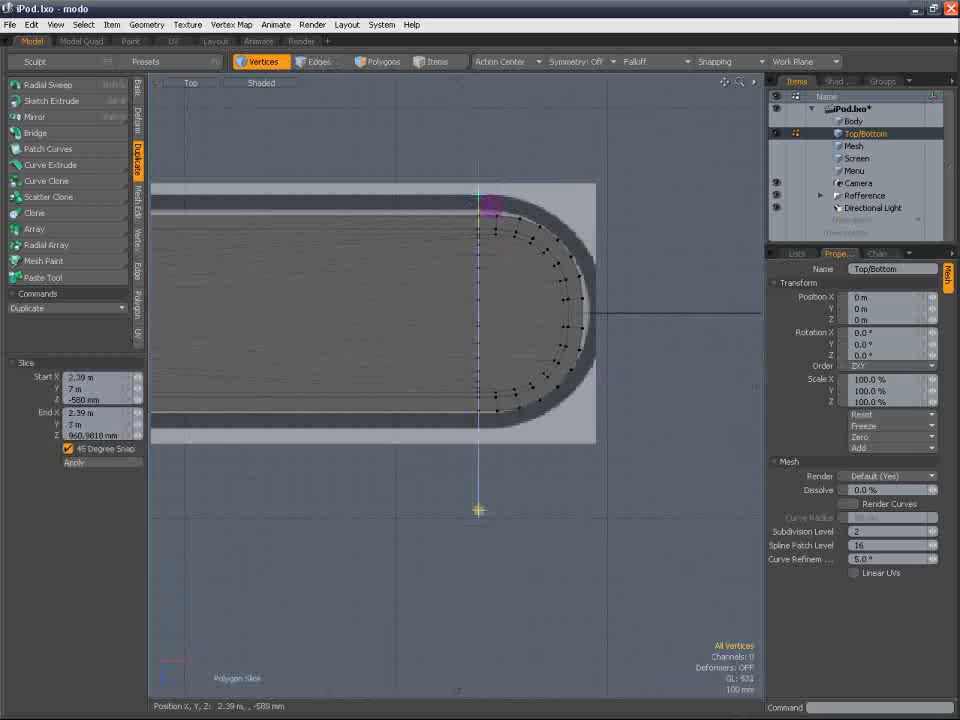
key(space)
Slice the cap mesh straight across its width just inside the rounded left end, through the start of the slot's left arc
alt+shift+drag(549, 163, 574, 209)
key(Tab)
alt+shift+drag(237, 189, 393, 185)
mouse_move(406, 316)
alt+shift+mouse_down()
mouse_move(395, 303)
mouse_move(401, 318)
alt+shift+mouse_up()
key(shift+c)
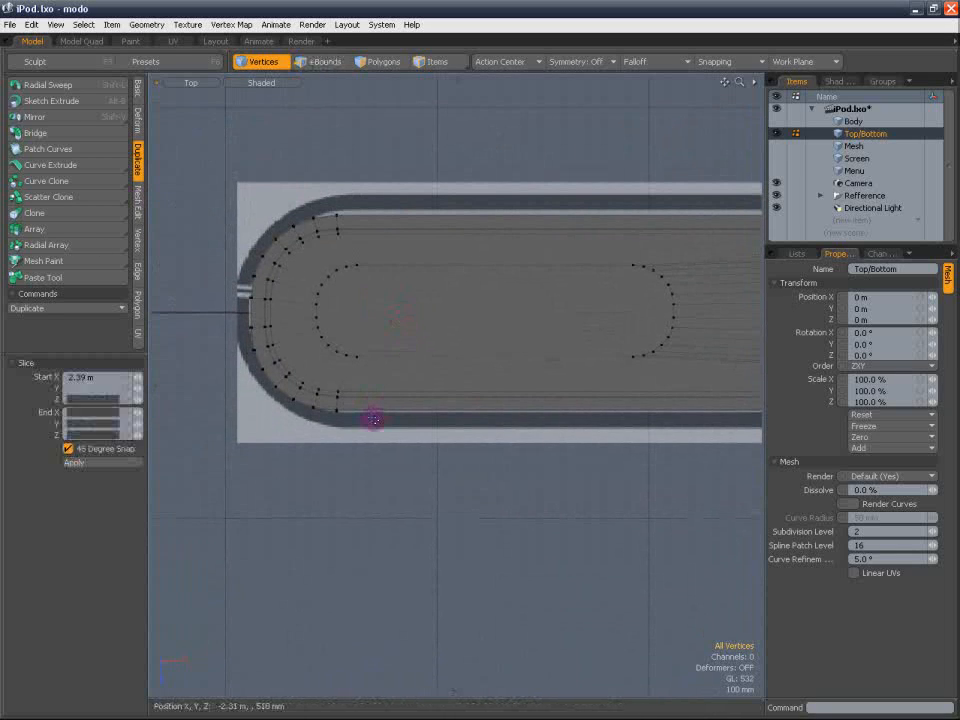
drag(371, 418, 371, 133)
key(shift+c)
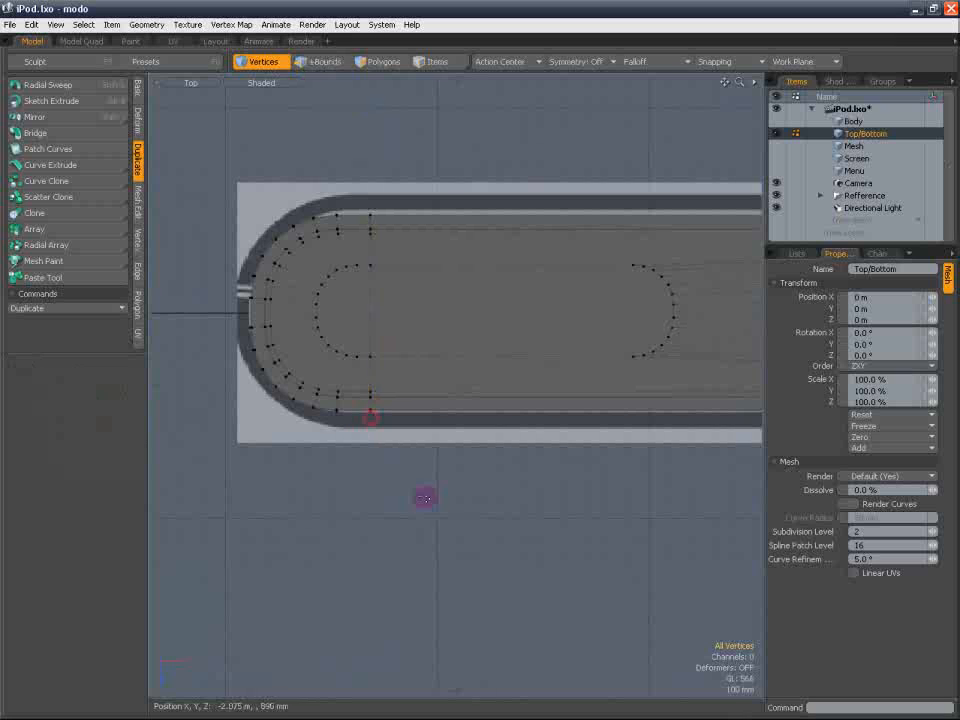
key(shift+c)
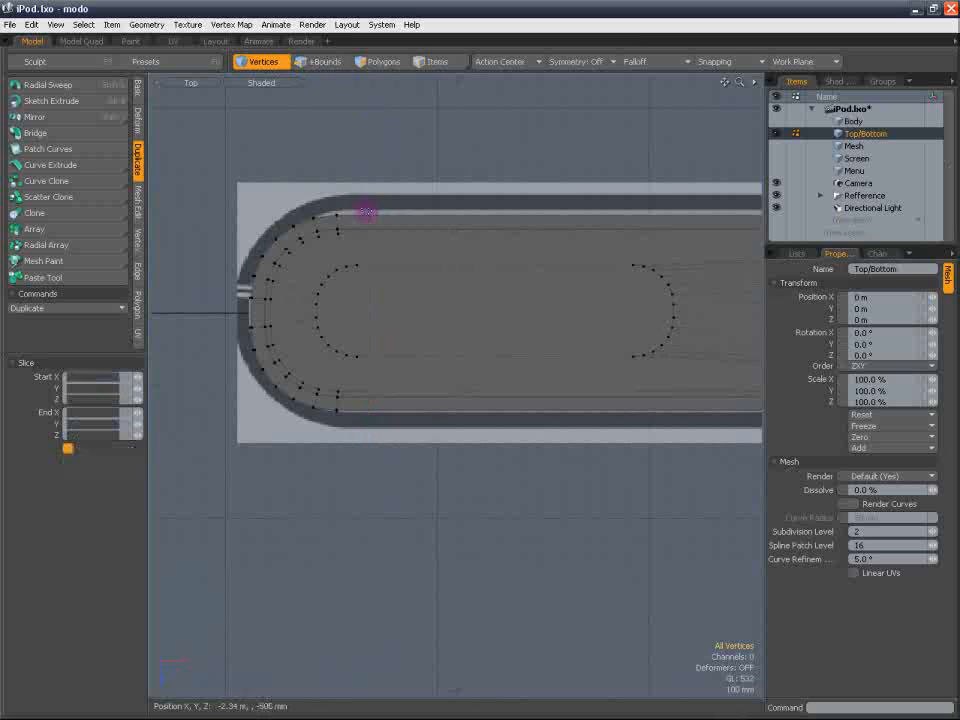
key(shift+c)
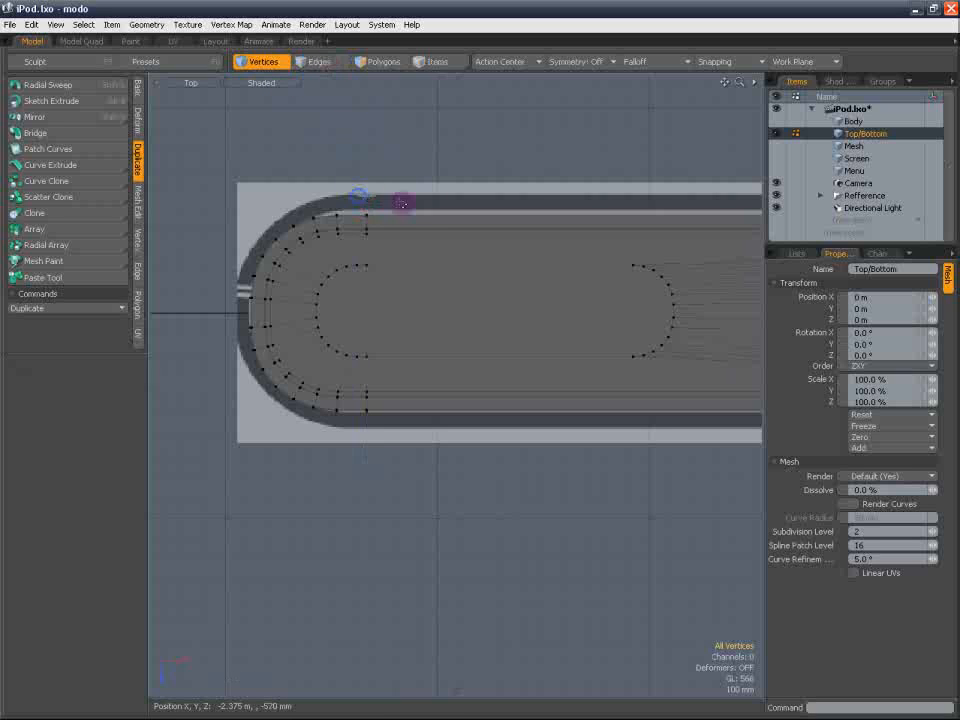
Select the 16 rim vertices on the left slice using wireframe display and move them about -86 mm along X in shaded display
click(265, 80)
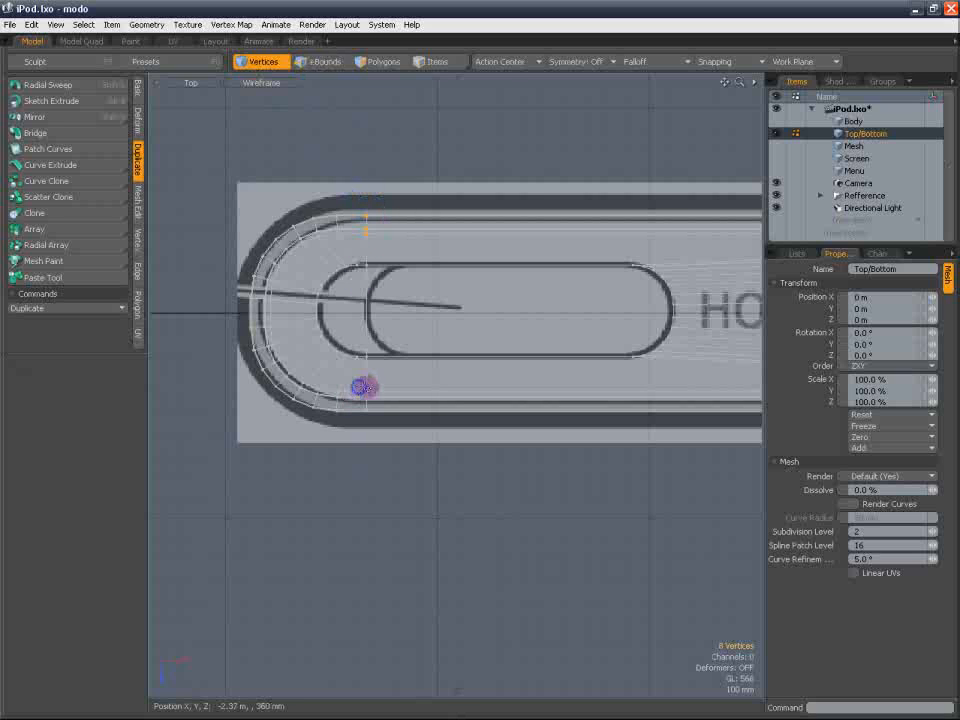
click(276, 86)
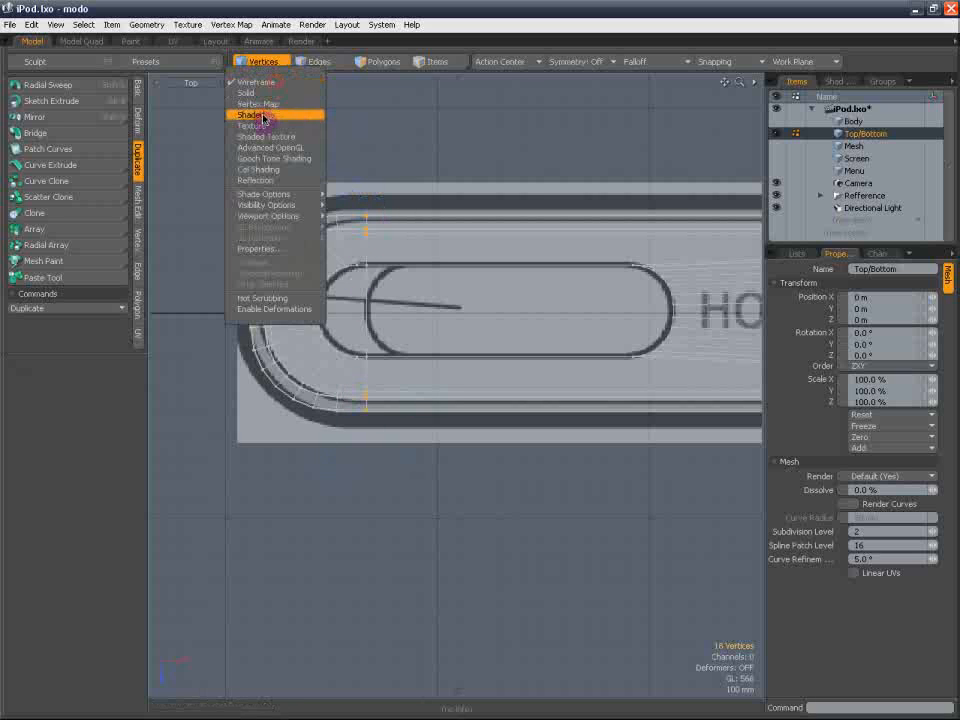
click(263, 116)
scroll(396, 261, up, 2)
key(w)
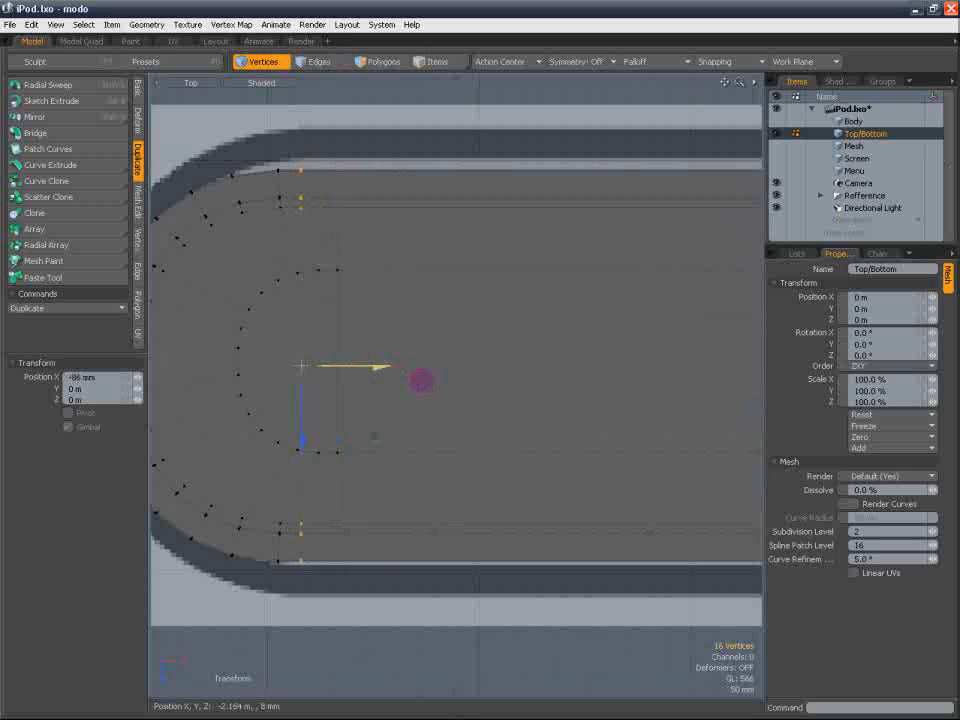
click(409, 368)
click(456, 603)
Preview the cap with subdivision and temporarily show the Body mesh to check how the cap's left corners fit its rim
key(Tab)
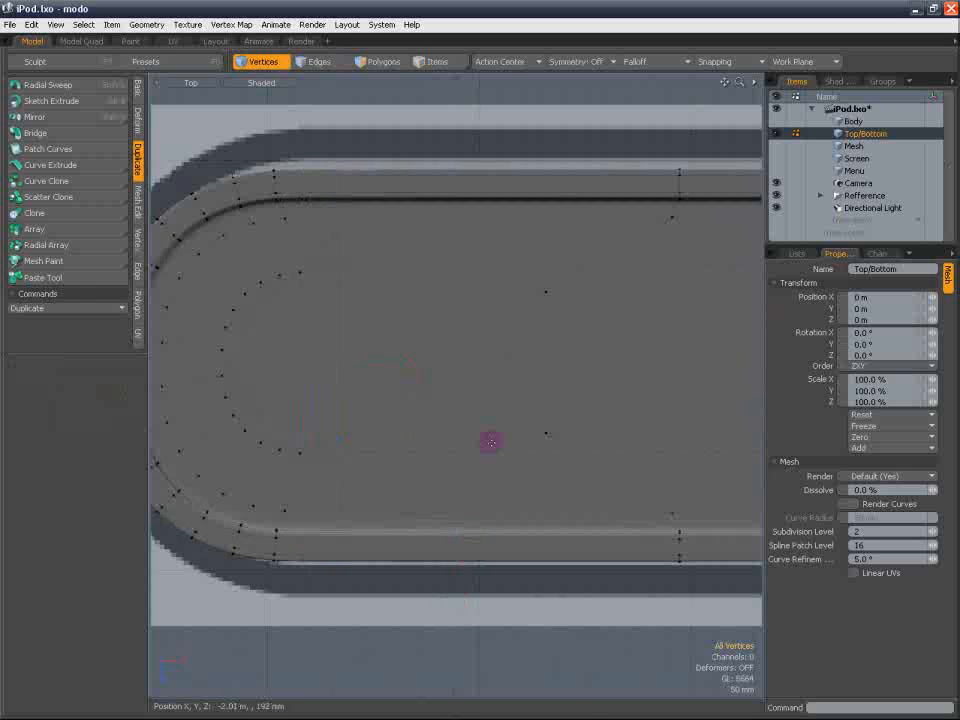
click(777, 121)
alt+shift+drag(317, 591, 415, 453)
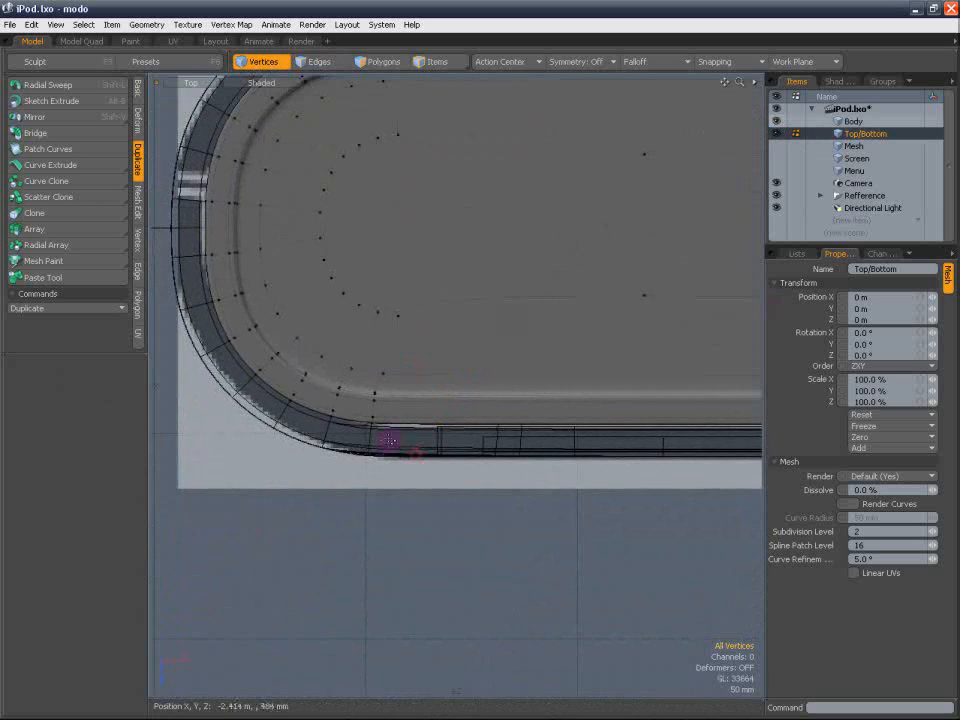
scroll(372, 392, up, 2)
scroll(377, 386, down, 2)
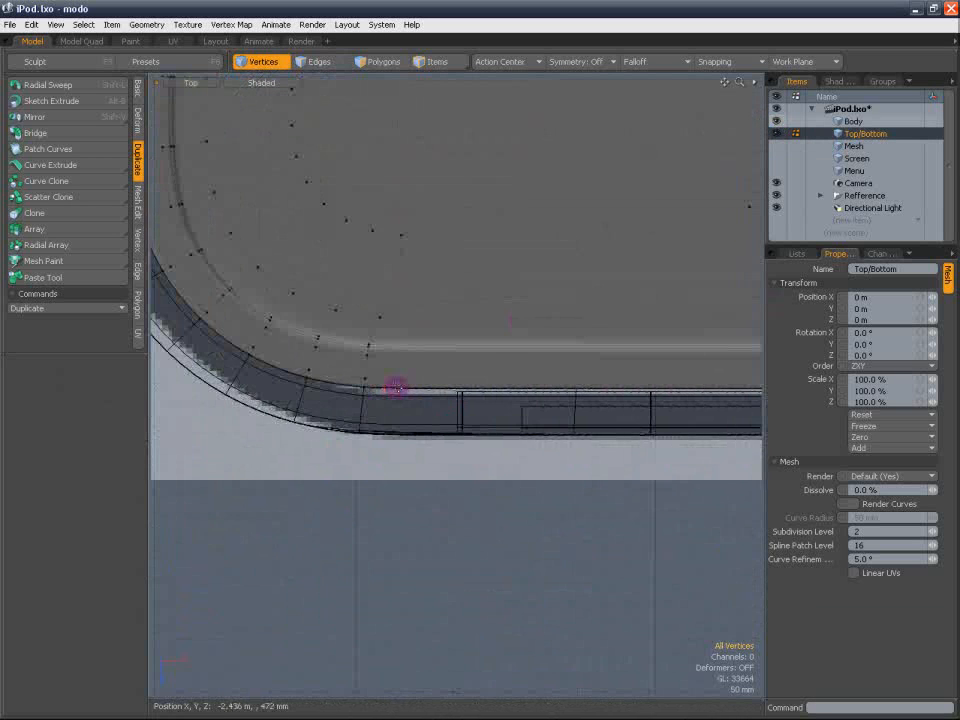
scroll(394, 387, down, 1)
scroll(392, 388, up, 3)
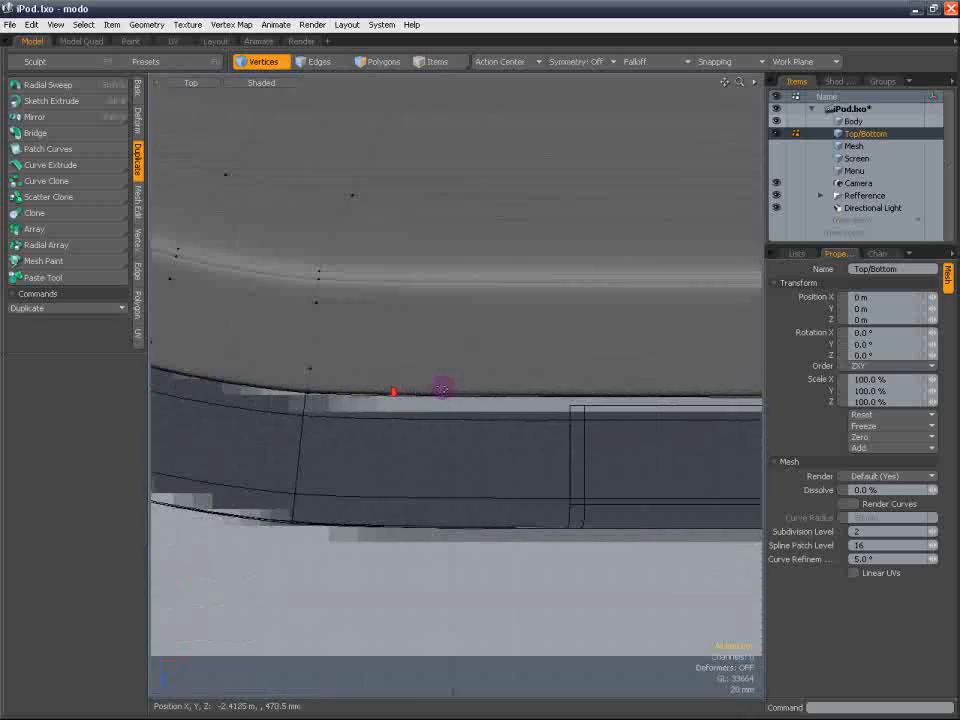
scroll(441, 388, down, 5)
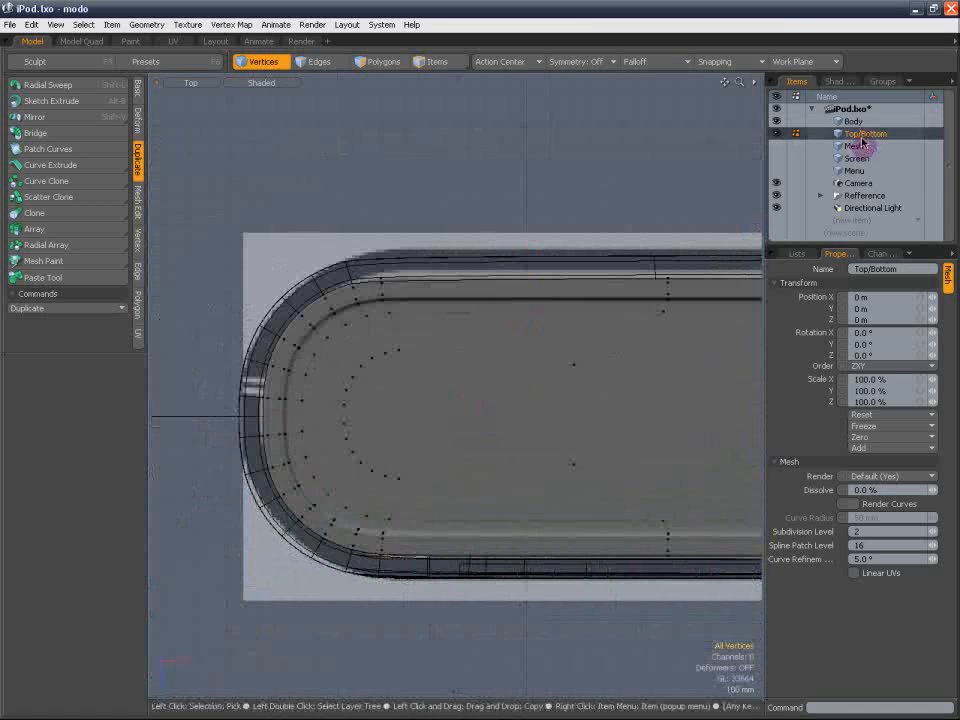
click(777, 121)
alt+shift+drag(560, 300, 455, 223)
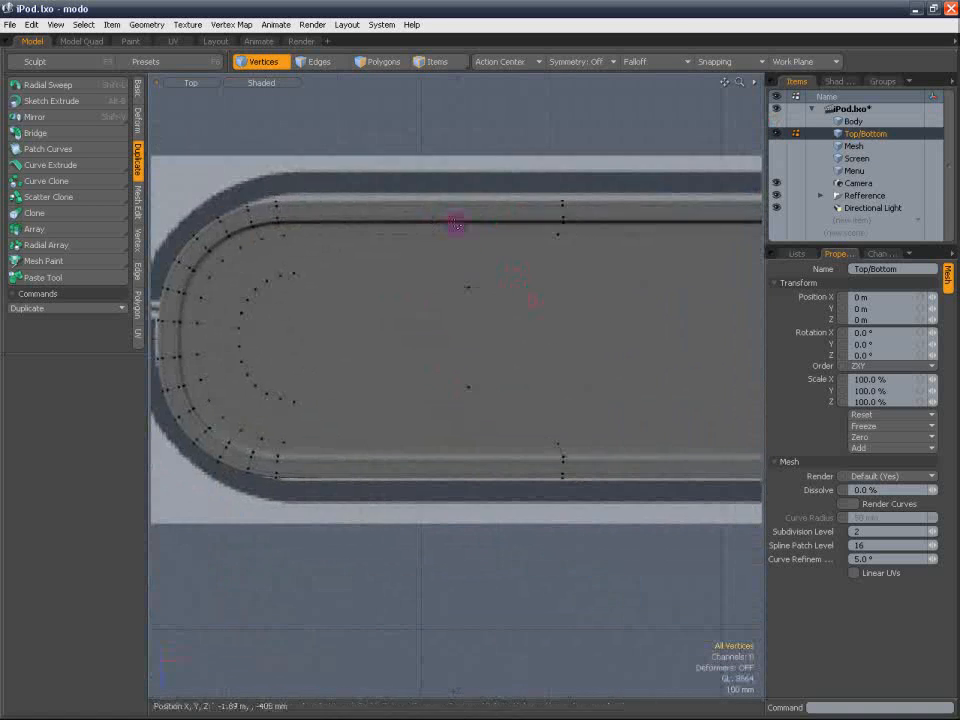
Select the two HOLD slot polygons in perspective view with subdivision off and bevel them with an inset of about 8.6 mm
key(Tab)
alt+shift+drag(557, 272, 484, 272)
click(390, 63)
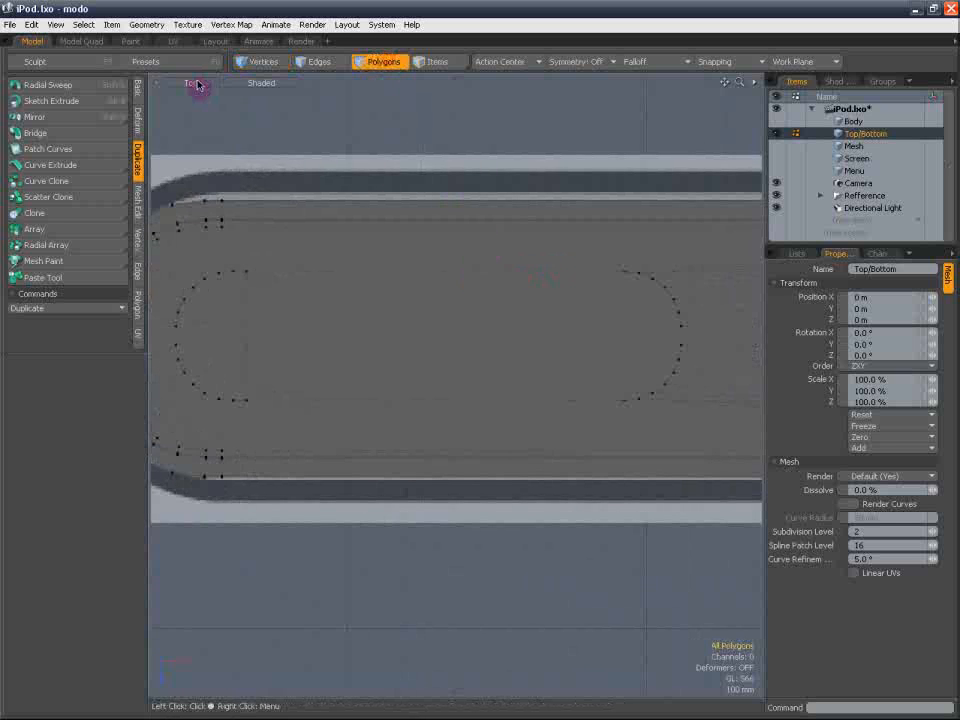
click(197, 85)
click(223, 144)
alt+drag(216, 150, 440, 160)
click(367, 389)
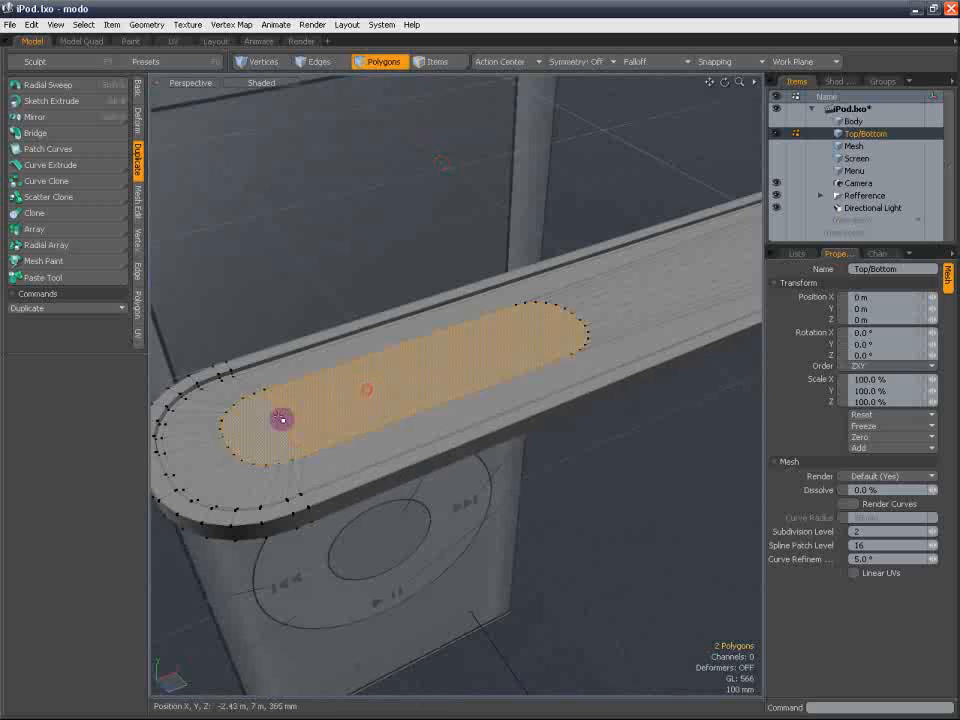
alt+drag(283, 420, 414, 414)
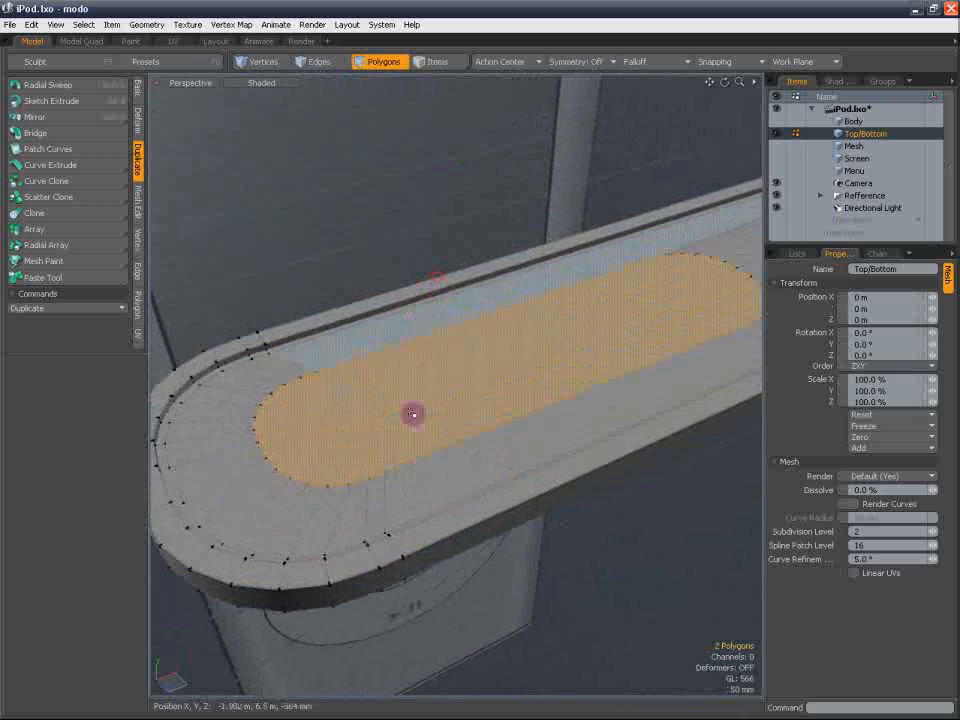
key(b)
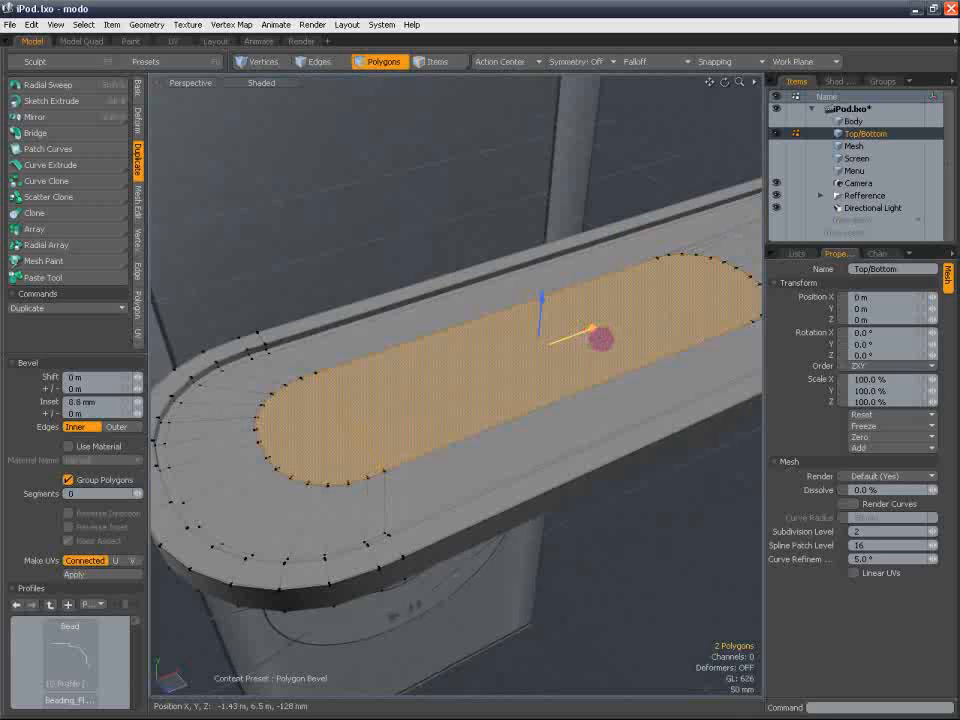
key(space)
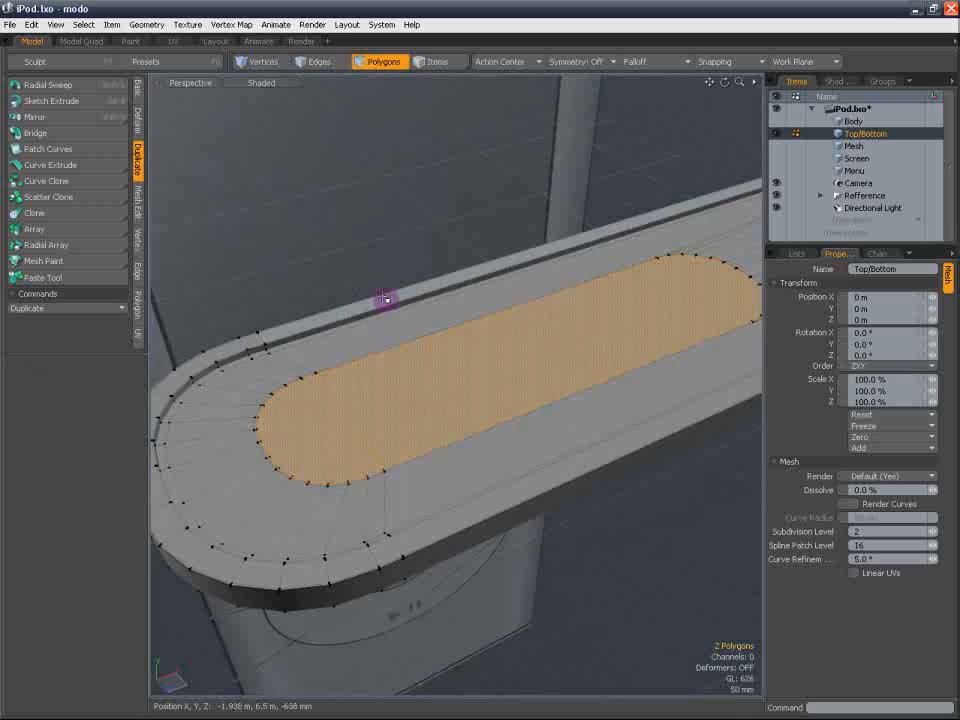
Bevel the slot face downward twice, with a shift of about -6 mm and a further shift of about -24 mm
key(b)
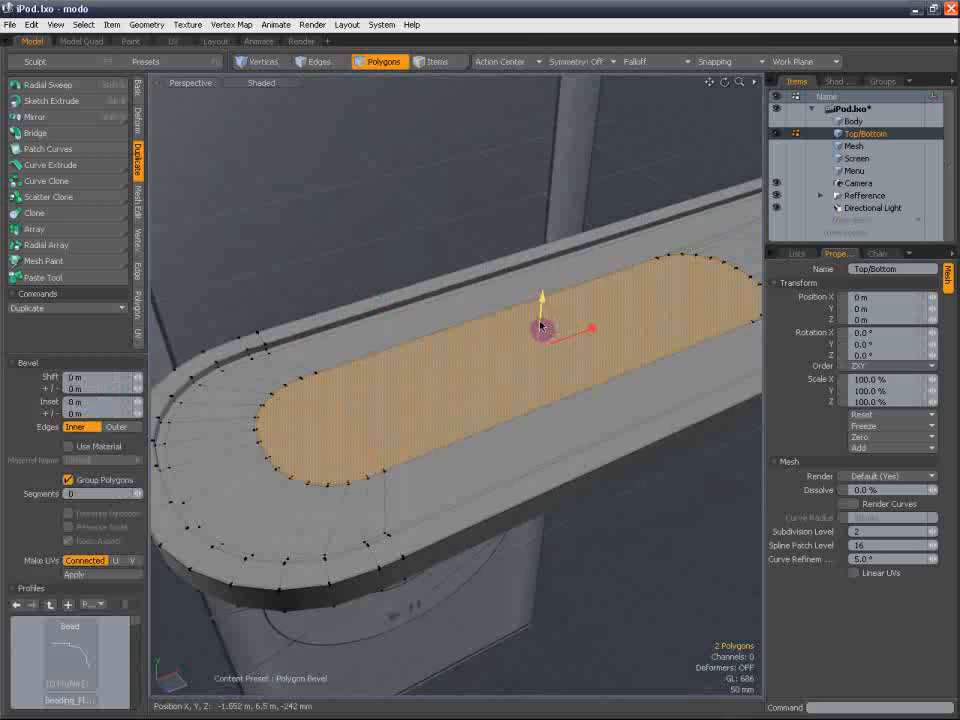
drag(538, 321, 538, 331)
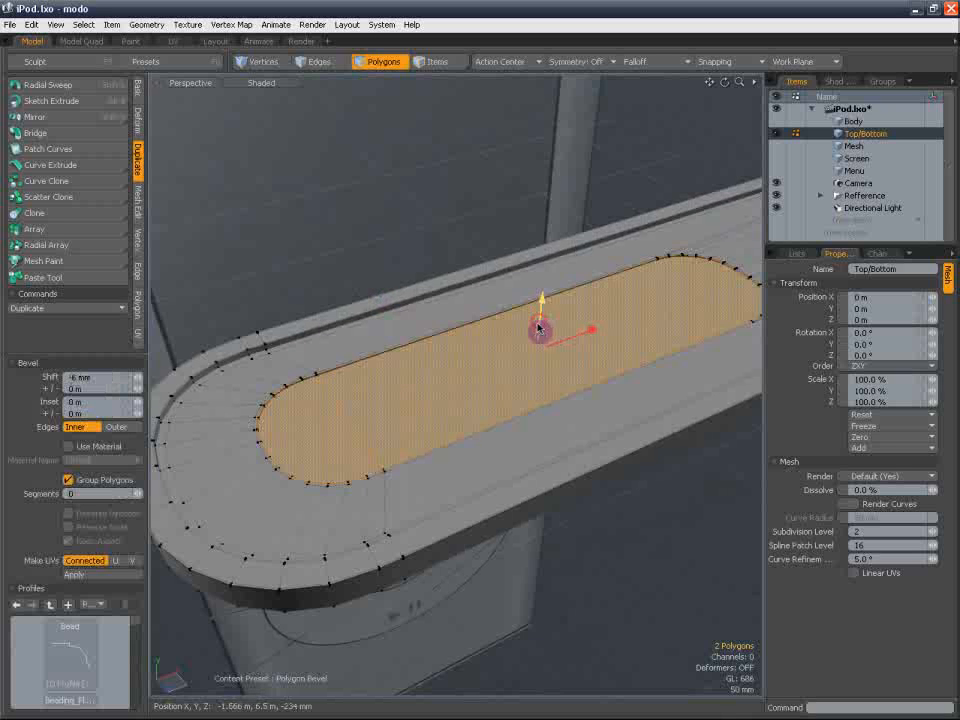
shift+click(500, 356)
drag(538, 312, 538, 340)
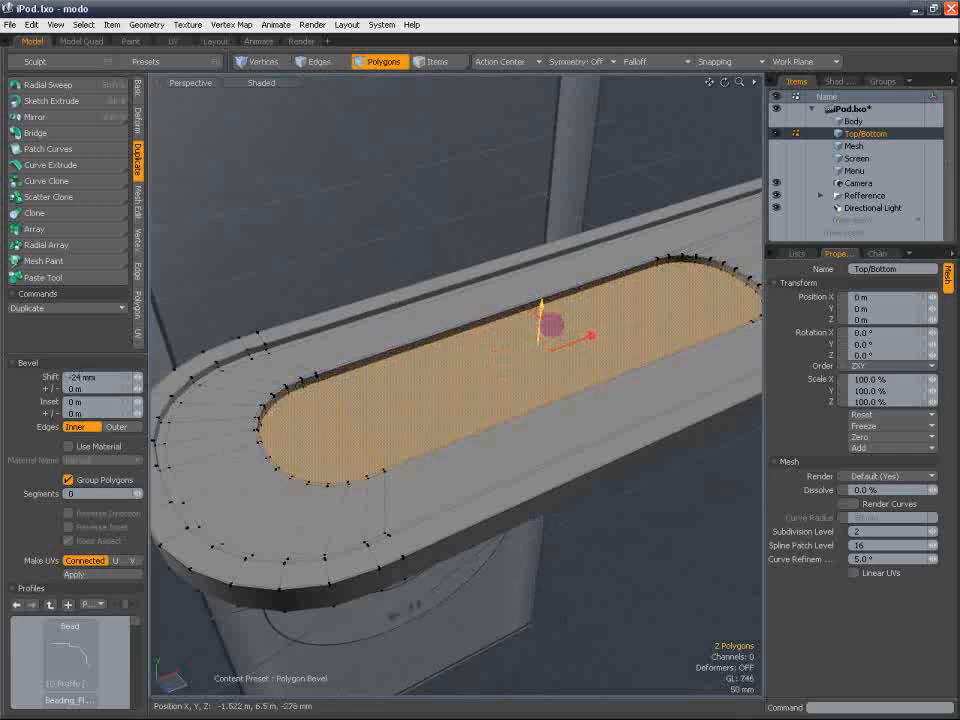
click(541, 322)
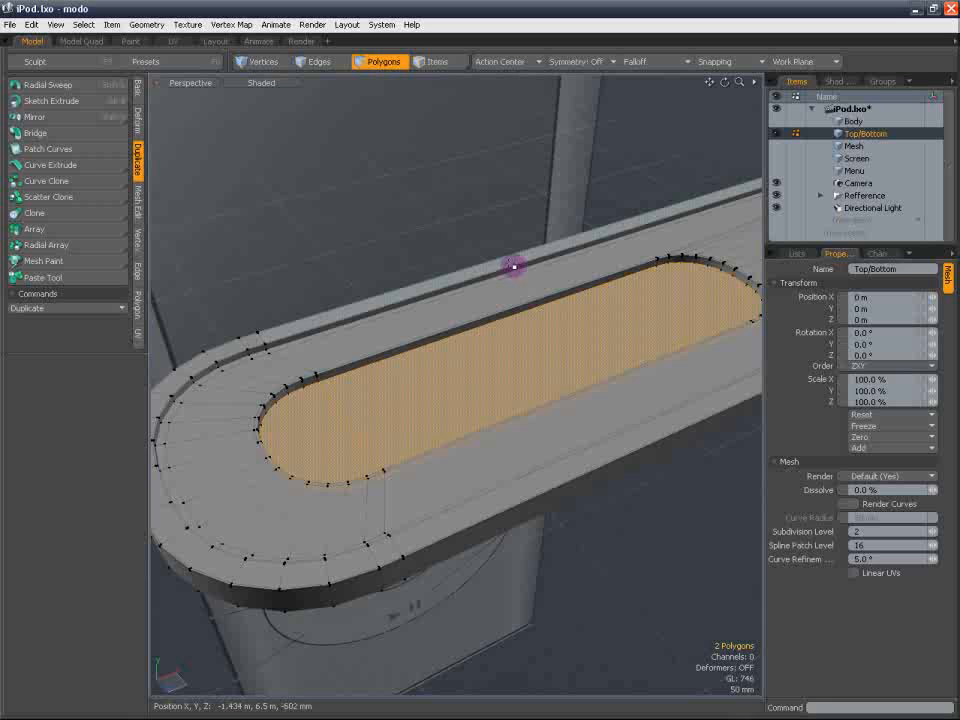
Paste a copy of the slot face, raise it above the cap and cut it from the mesh
click(423, 238)
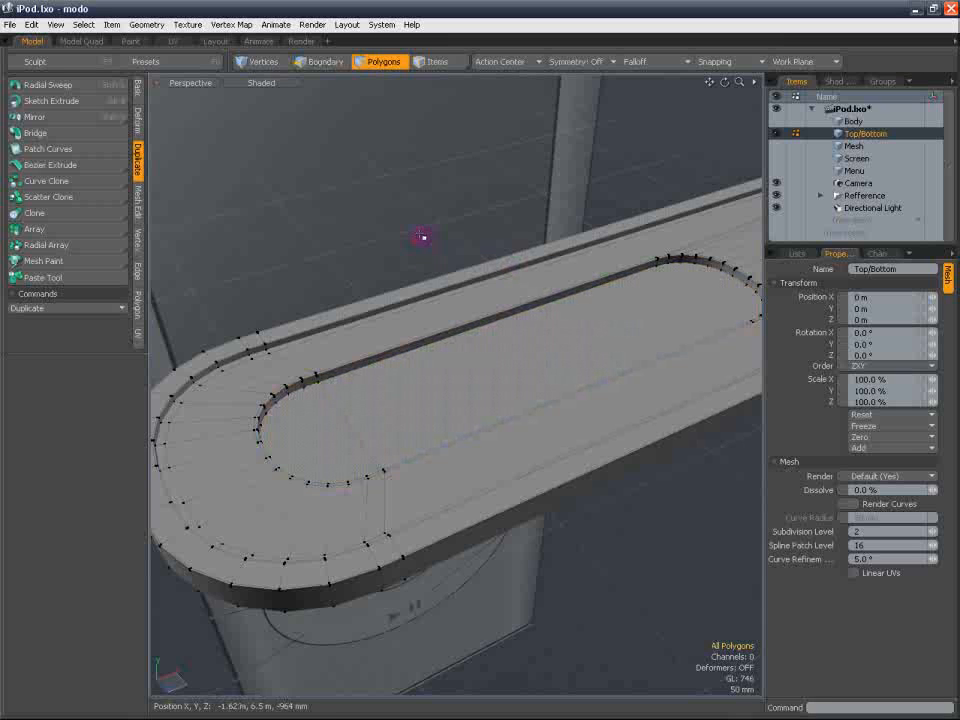
click(406, 388)
key(w)
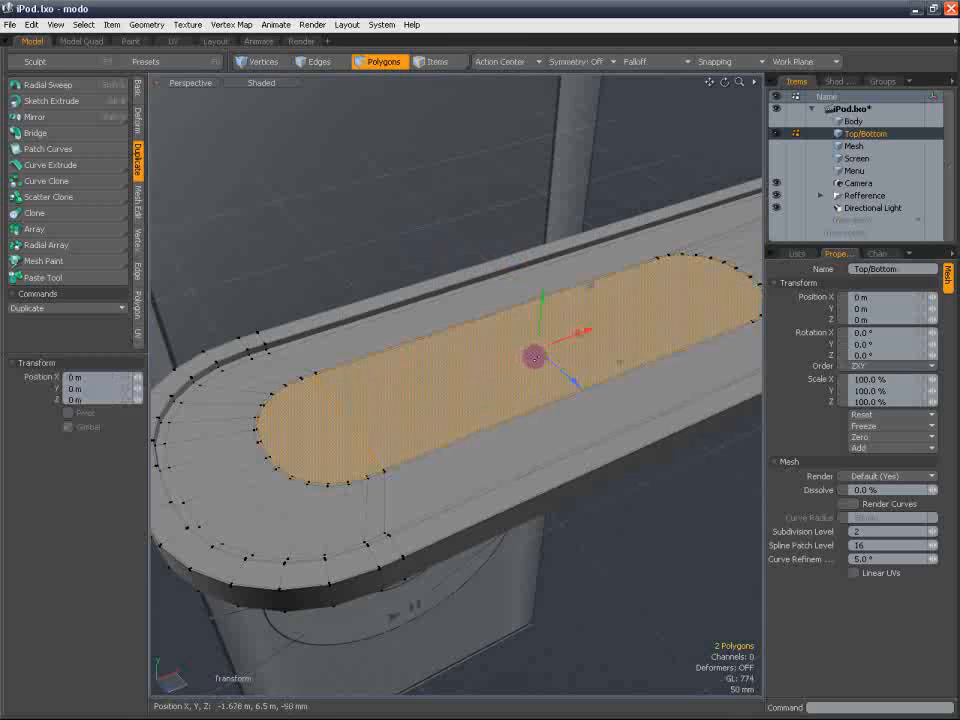
drag(536, 332, 375, 390)
key(Delete)
Preview the recessed slot and its rounded ends with subdivision
alt+shift+drag(375, 390, 414, 390)
scroll(414, 390, up, 2)
scroll(416, 389, down, 2)
key(Tab)
alt+shift+drag(497, 340, 476, 370)
key(Tab)
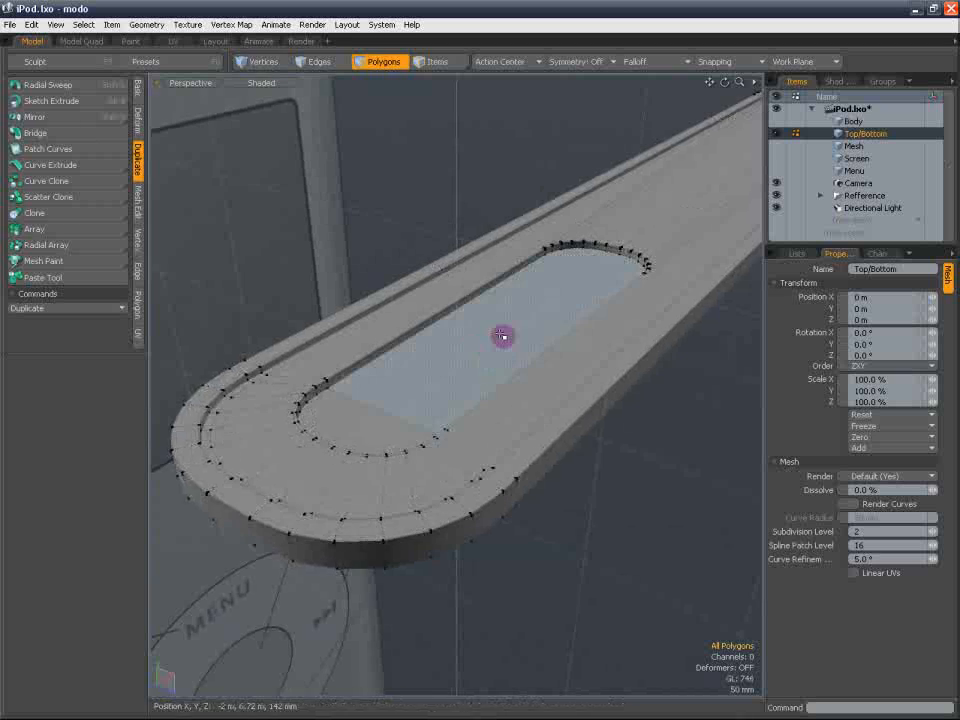
Select the two polygons of the recessed slot floor and bevel them with an inset of about 7.2 mm
scroll(513, 326, up, 2)
click(513, 326)
shift+click(300, 452)
key(b)
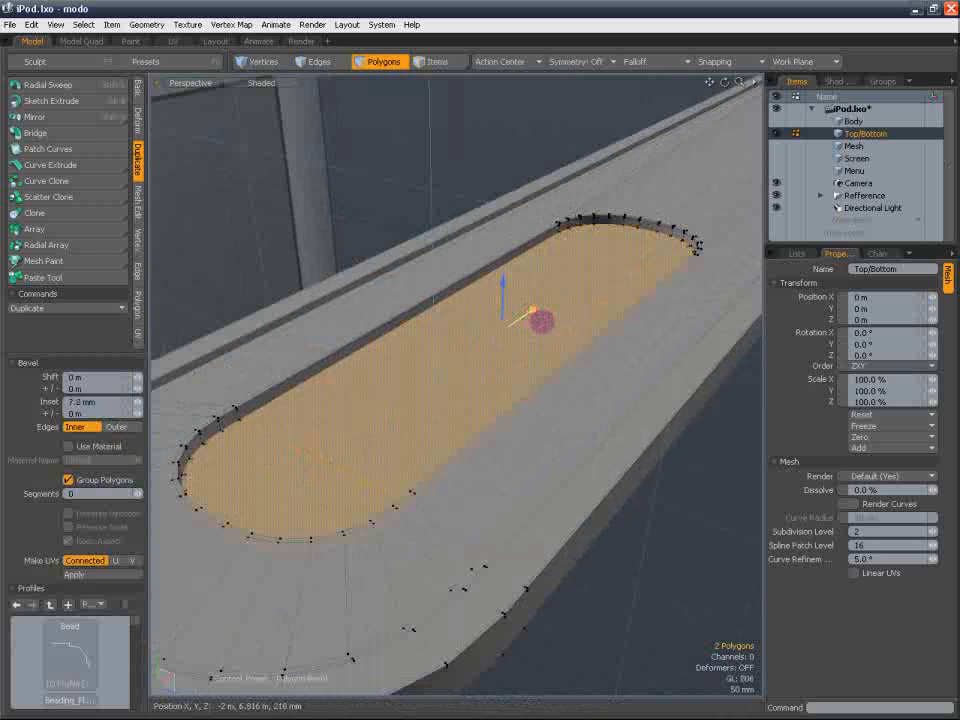
key(space)
Loop-slice the slot's side wall all around with a single Free-mode cut at about 80 %
click(259, 246)
scroll(250, 381, up, 2)
drag(249, 429, 236, 439)
key(alt+c)
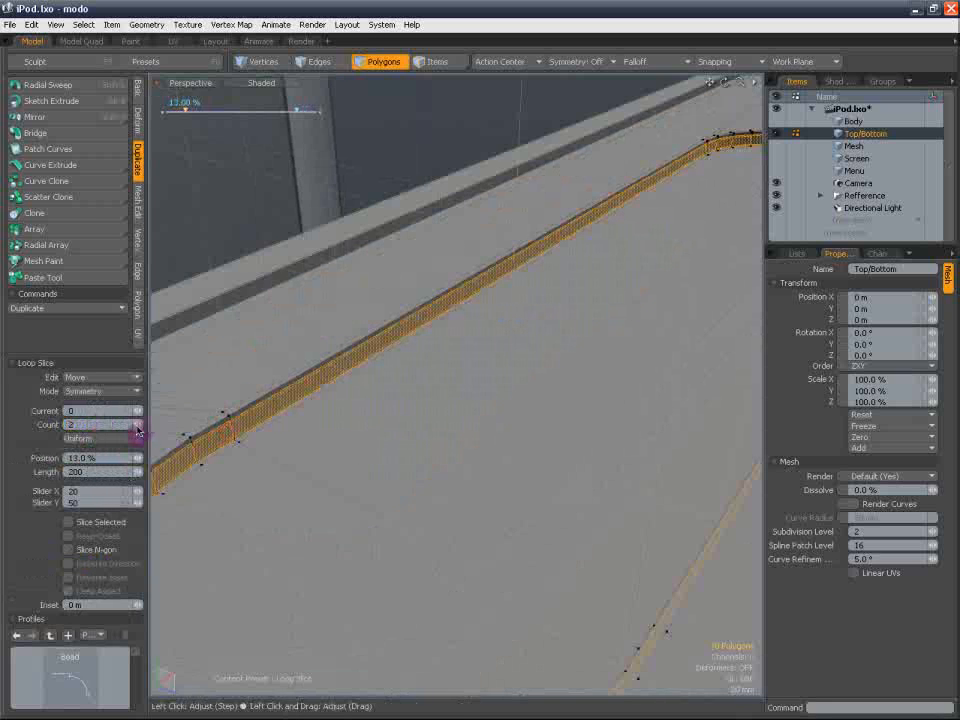
click(136, 391)
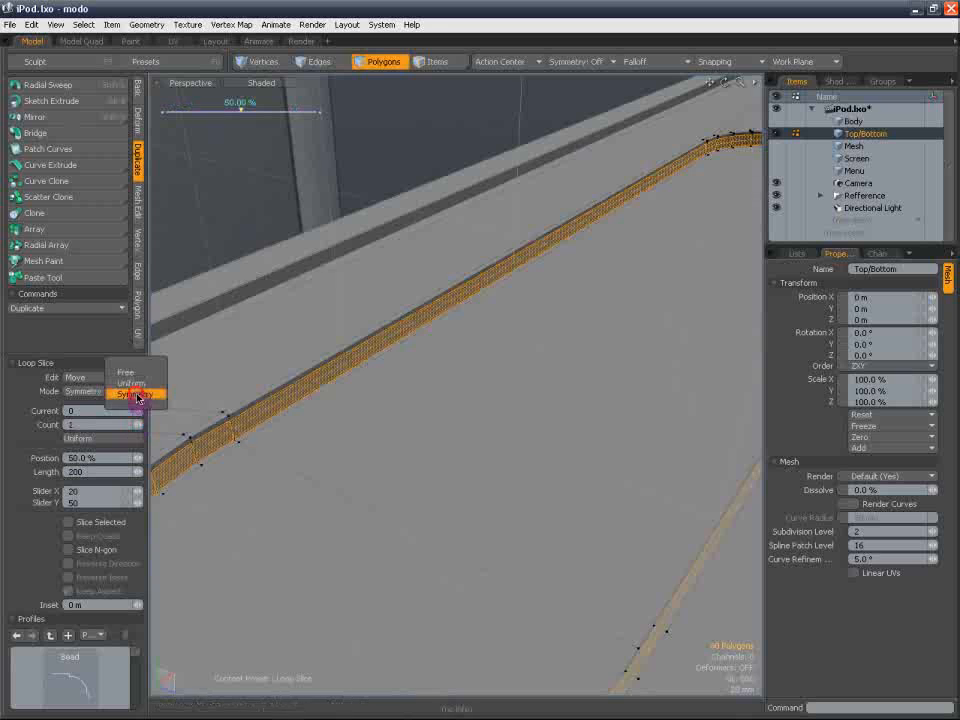
click(140, 370)
click(243, 467)
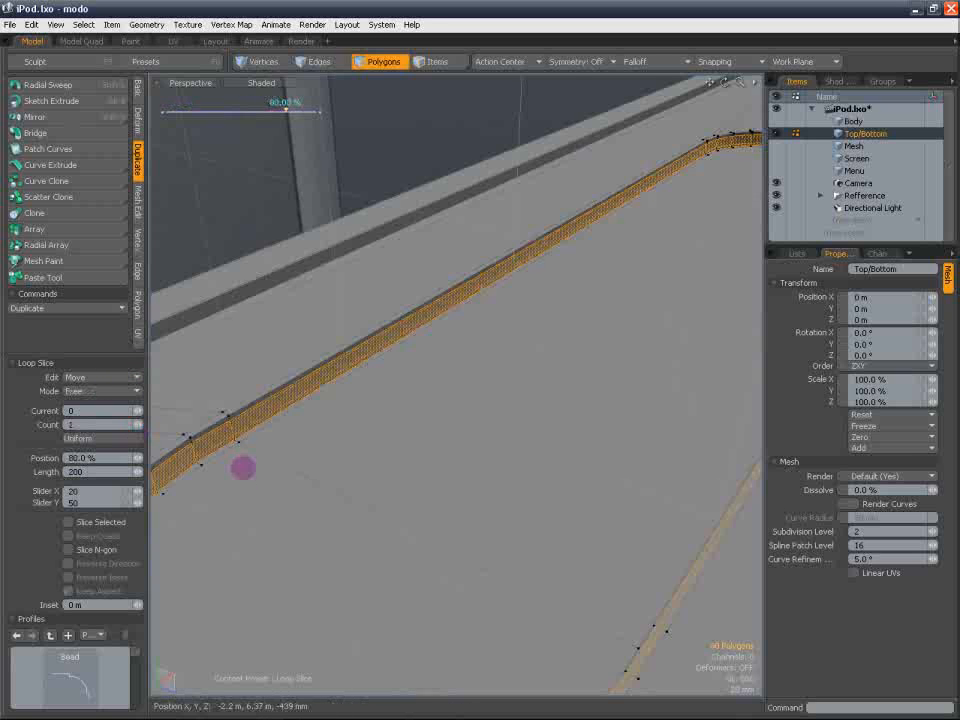
key(space)
Paste the slot-shaped face back above the cap and select its two polygons
alt+drag(225, 231, 350, 418)
key(ctrl+z)
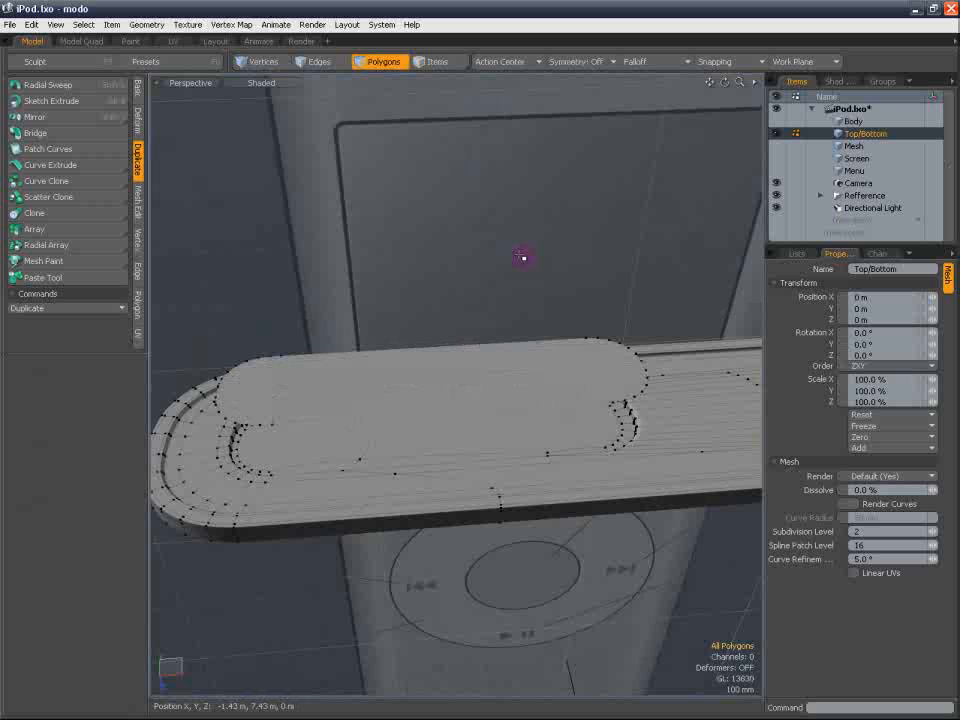
click(399, 370)
alt+shift+drag(399, 370, 403, 331)
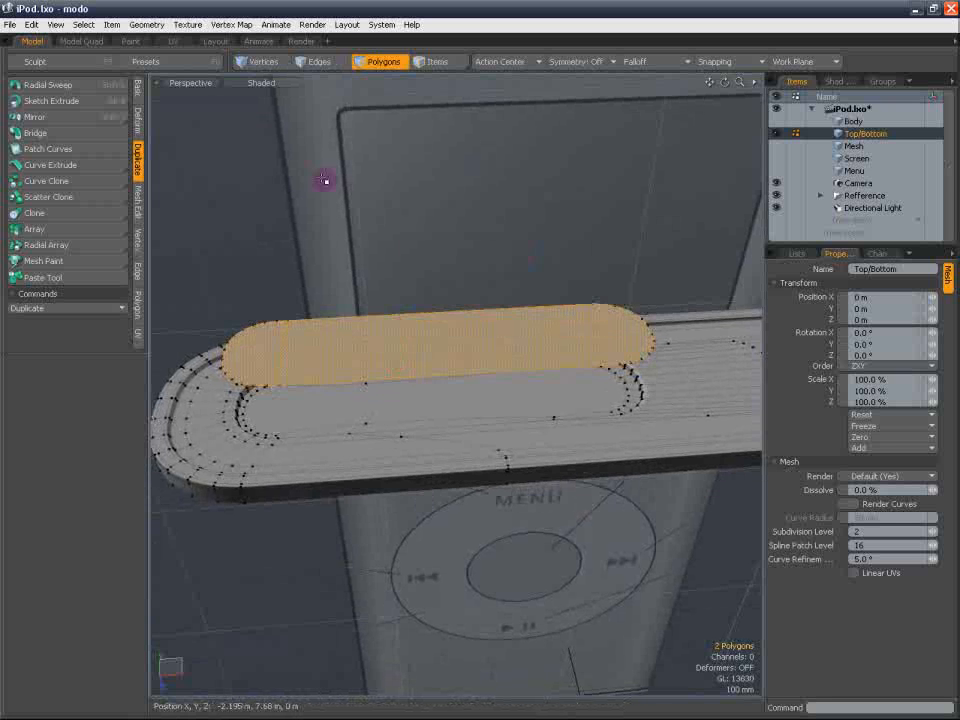
Inspect the floating slot-shaped face and the cap around the slot from several angles
scroll(456, 431, down, 6)
alt+shift+drag(456, 371, 441, 259)
alt+drag(463, 400, 478, 242)
alt+shift+drag(481, 455, 482, 325)
click(336, 405)
key(Delete)
alt+drag(405, 181, 435, 320)
alt+shift+drag(435, 266, 506, 495)
scroll(506, 495, up, 5)
alt+shift+drag(553, 550, 502, 389)
scroll(514, 441, down, 4)
Show the model from above in wireframe, framed on the floating face over the reference image's HOLD switch
click(214, 86)
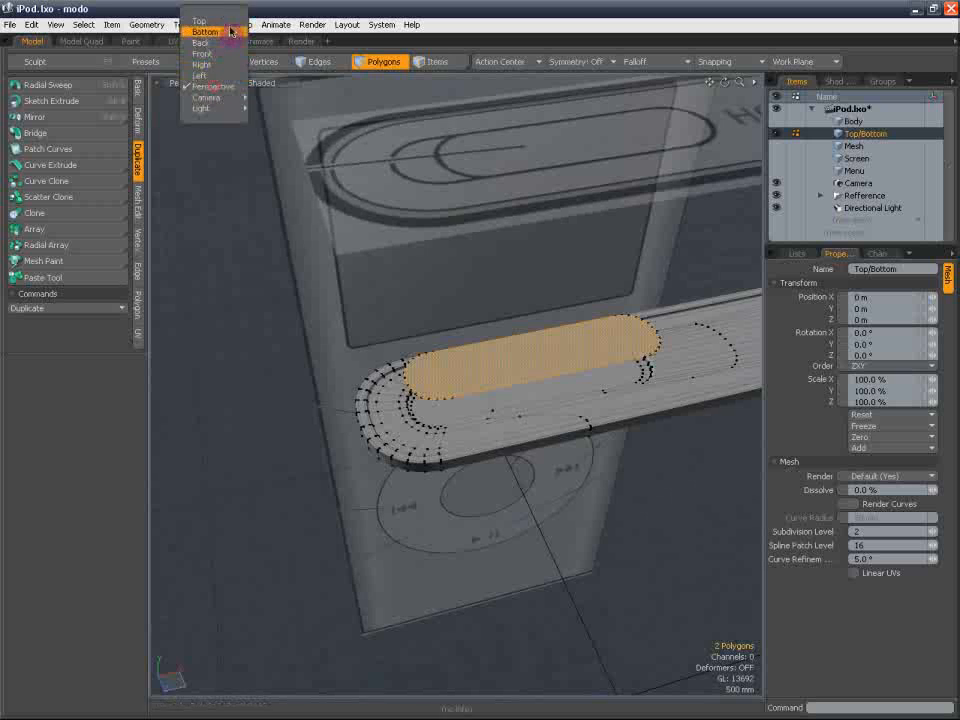
click(229, 22)
click(280, 85)
click(280, 74)
key(shift+a)
alt+shift+drag(482, 394, 522, 387)
scroll(390, 348, up, 2)
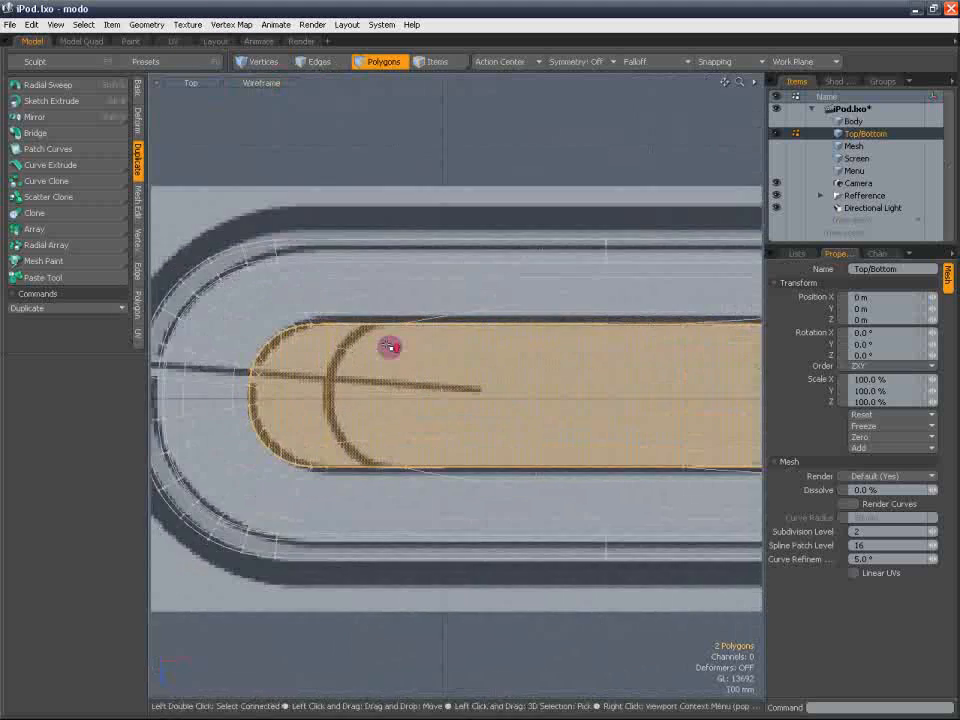
scroll(405, 349, down, 2)
alt+shift+drag(430, 351, 385, 349)
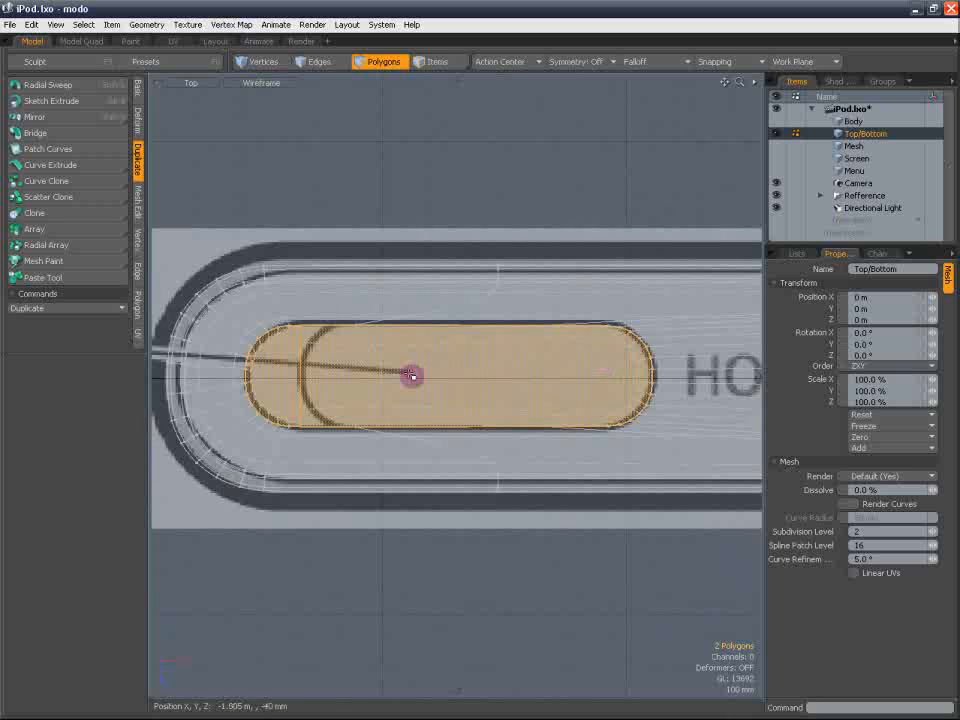
Isolate the face and move the 16 vertices of its left end about 225 mm along X to match the switch outline
click(322, 240)
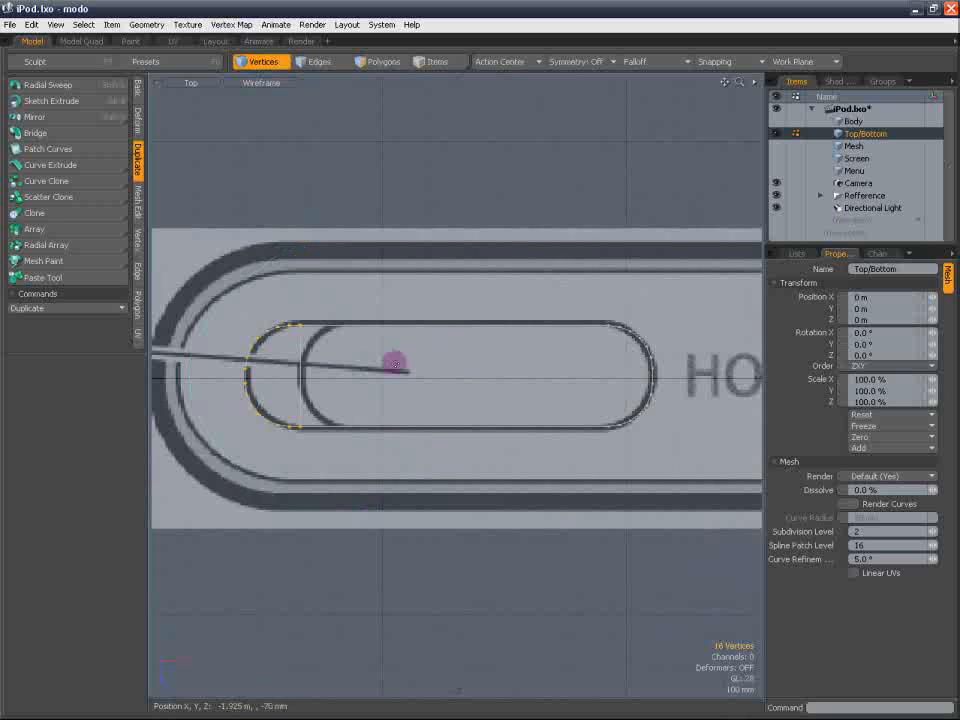
key(w)
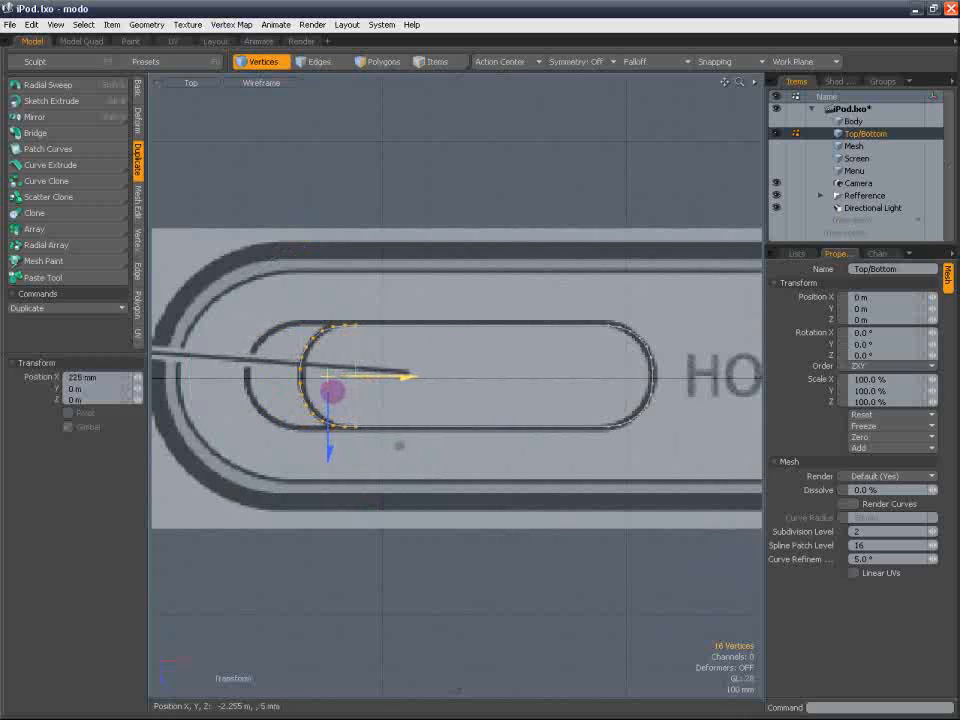
drag(332, 391, 319, 379)
key(q)
alt+shift+drag(431, 382, 381, 388)
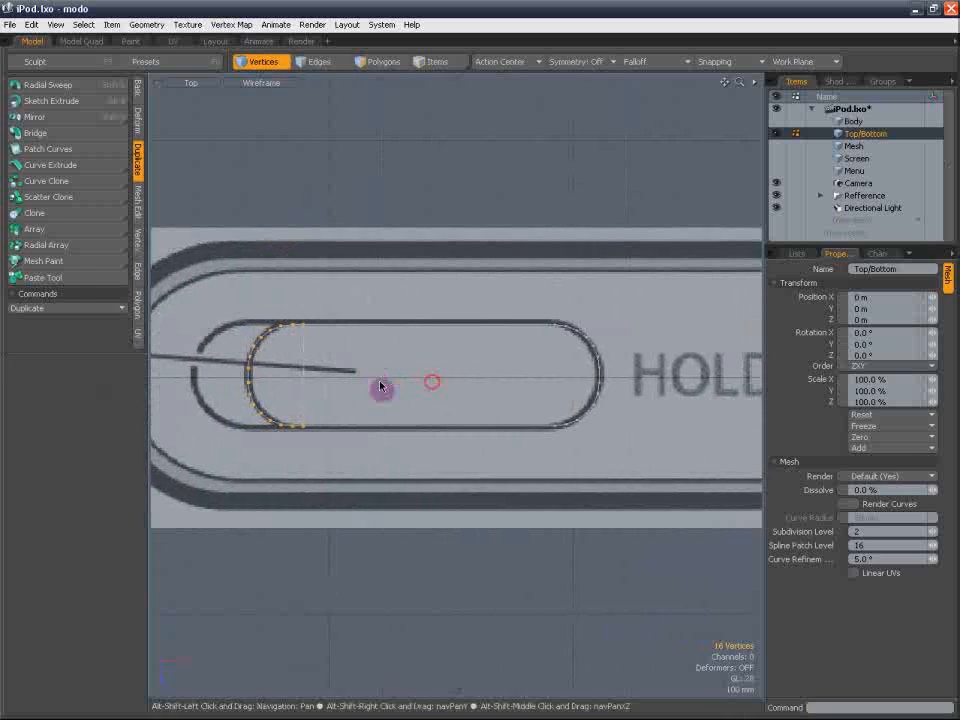
ctrl+alt+drag(534, 364, 668, 385)
alt+shift+drag(758, 360, 466, 330)
scroll(467, 329, down, 3)
alt+shift+drag(274, 324, 486, 331)
Select the shortened switch face in shaded perspective view and unhide the rest of the cap
click(255, 84)
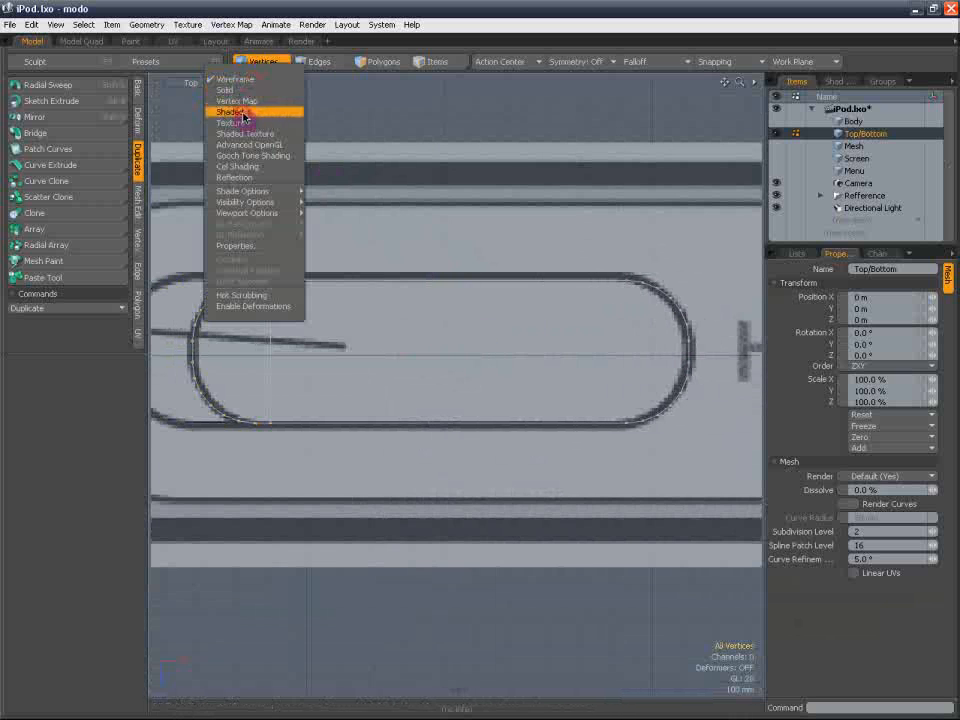
click(240, 115)
click(190, 83)
click(205, 147)
alt+drag(351, 248, 400, 180)
click(378, 61)
double_click(422, 333)
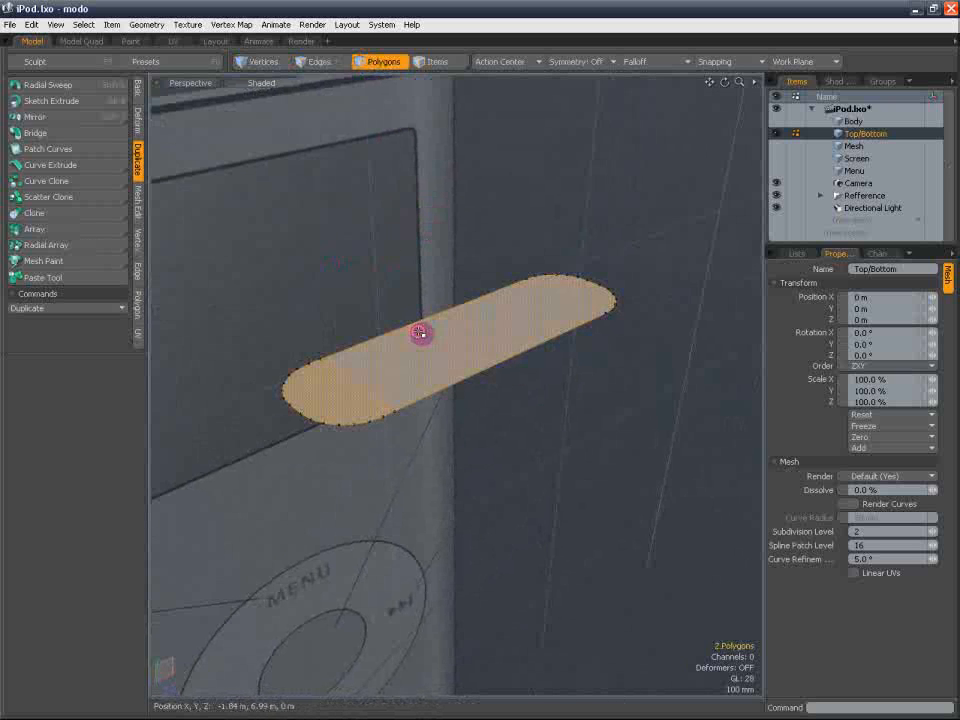
key(u)
Extrude the switch face -50 mm along Y into a solid block and bring up the mesh editing tools
alt+shift+drag(381, 356, 446, 322)
key(shift+x)
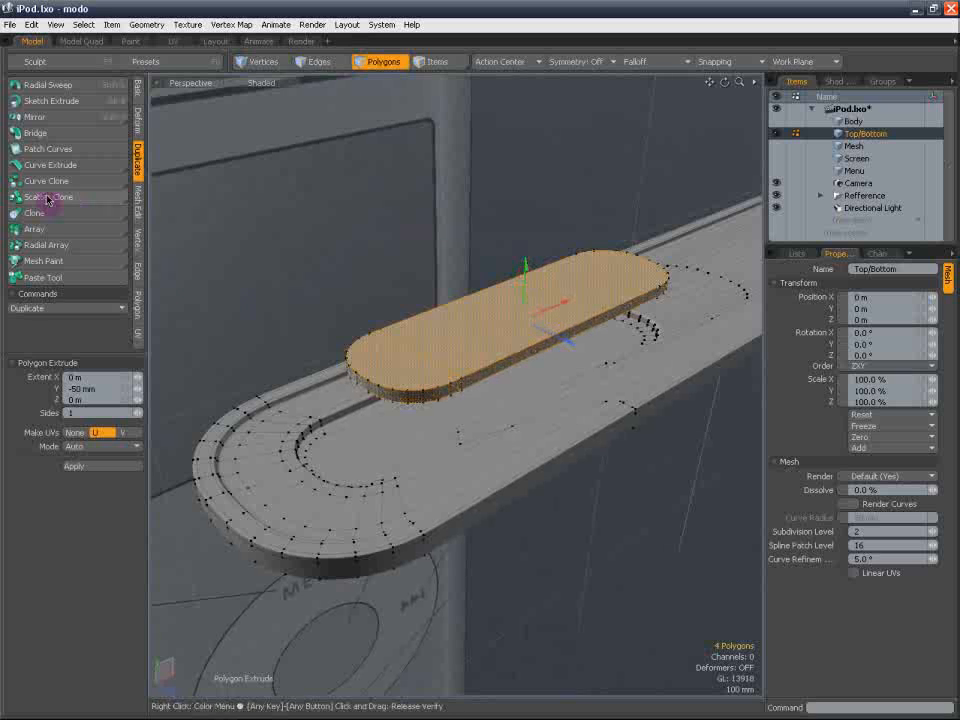
click(140, 278)
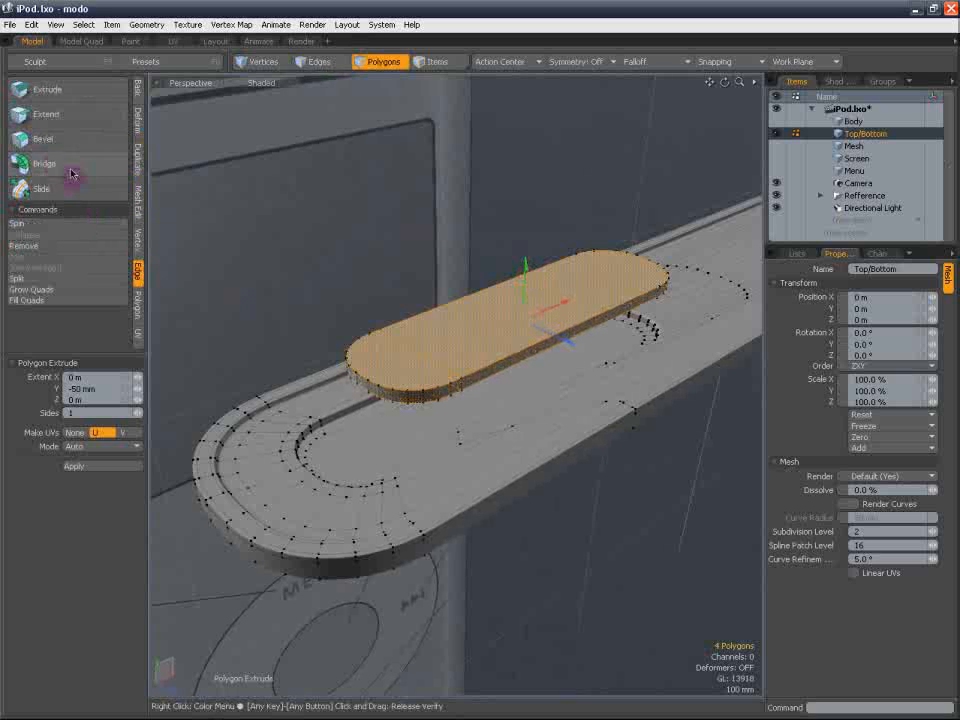
click(139, 205)
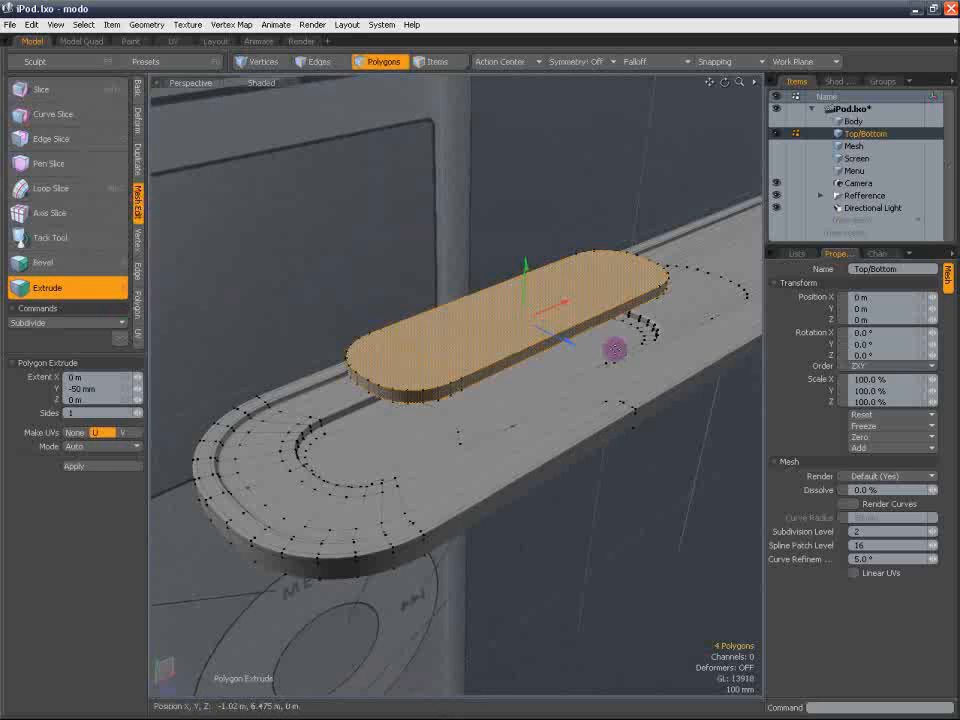
Select all 34 polygons of the switch block and move it down about -253 mm along Y into the slot
alt+drag(614, 348, 503, 346)
click(385, 63)
double_click(498, 336)
key(w)
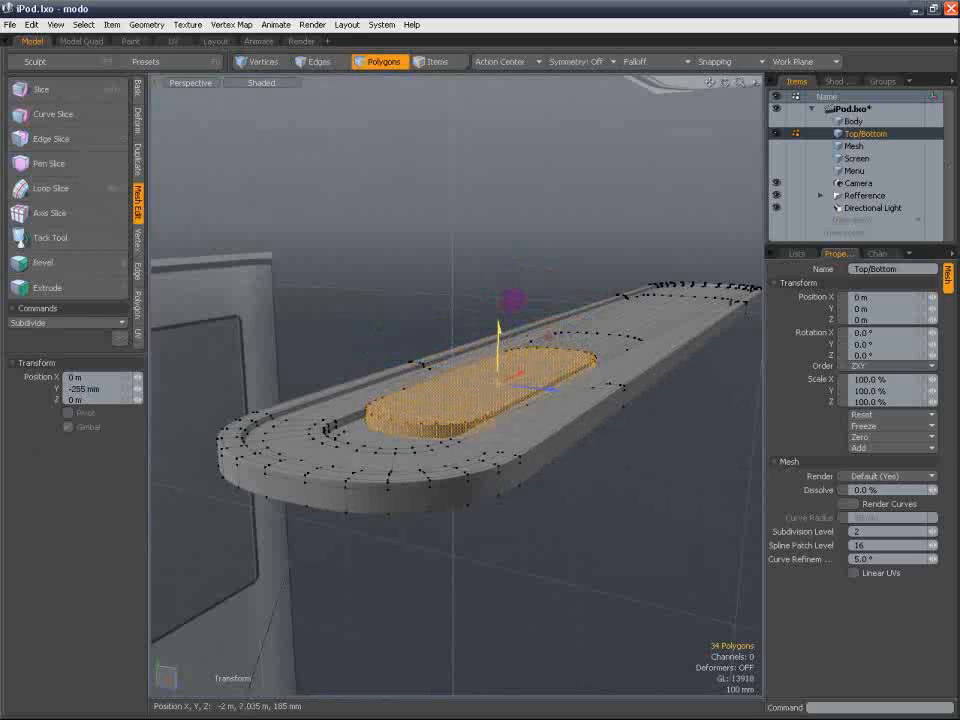
alt+drag(386, 403, 424, 433)
ctrl+alt+drag(422, 386, 530, 372)
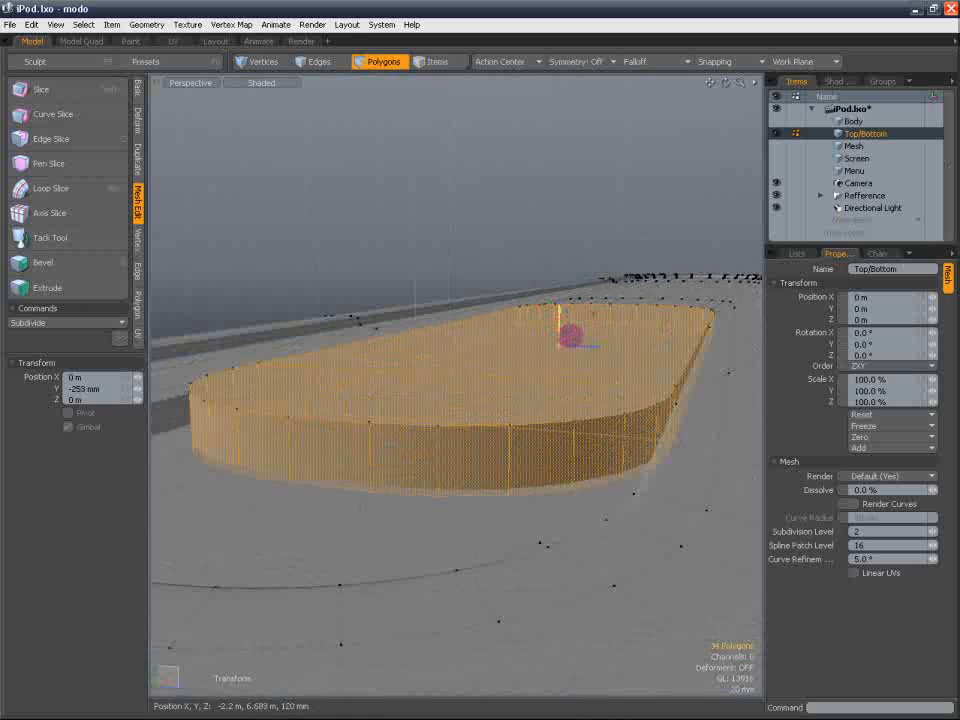
click(374, 60)
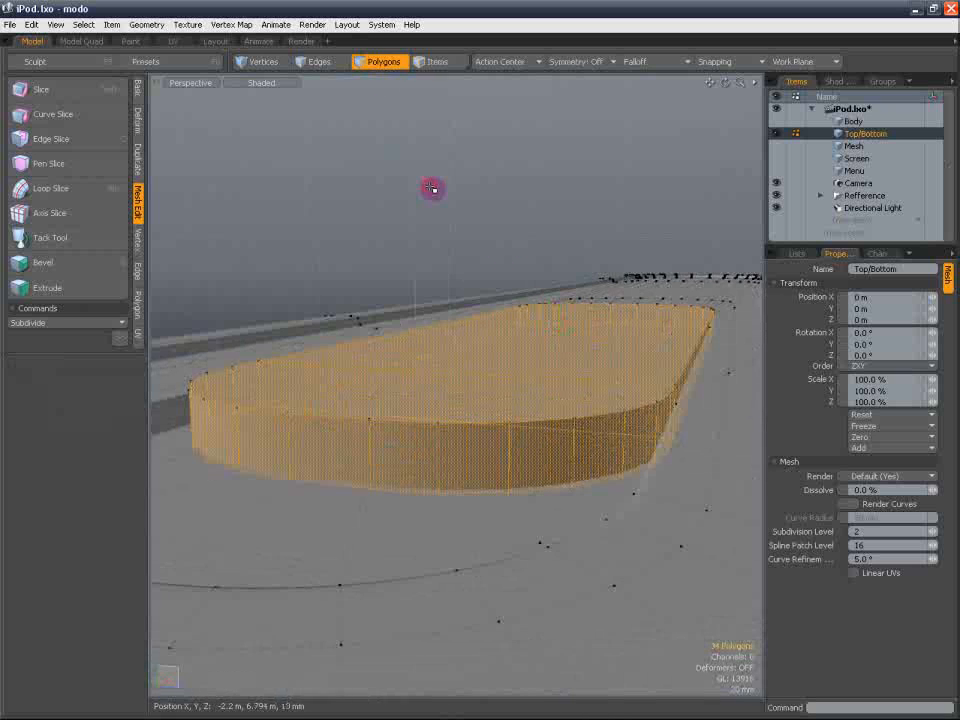
Preview the switch block in the slot with subdivision, restore the unsubdivided mesh and clear the selection
alt+drag(433, 190, 572, 386)
key(Tab)
alt+drag(567, 334, 405, 307)
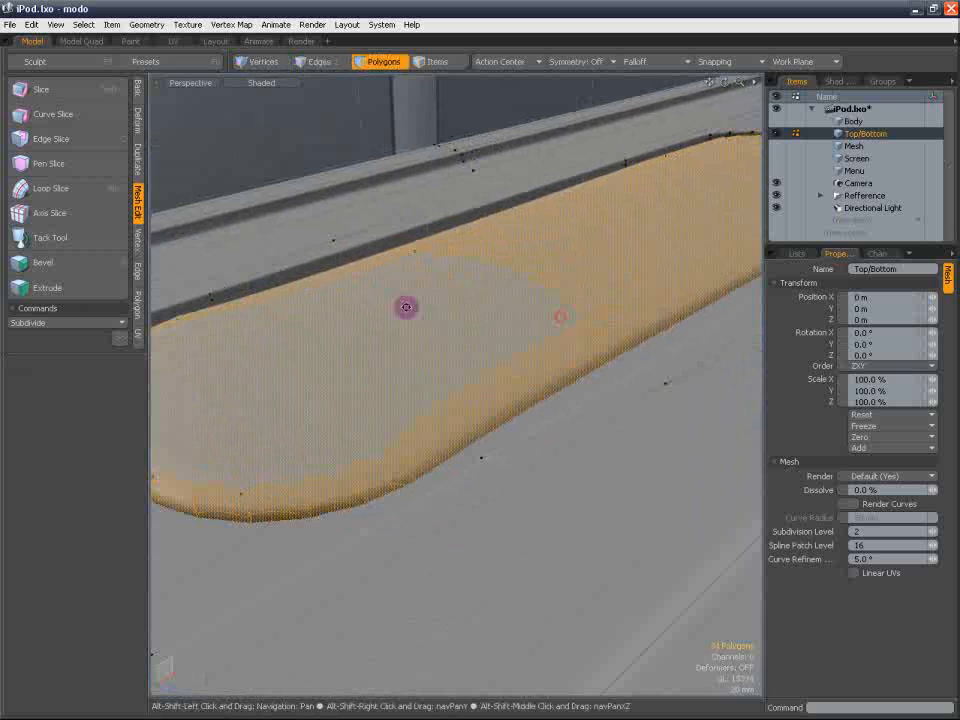
alt+shift+drag(473, 289, 525, 342)
scroll(448, 302, down, 3)
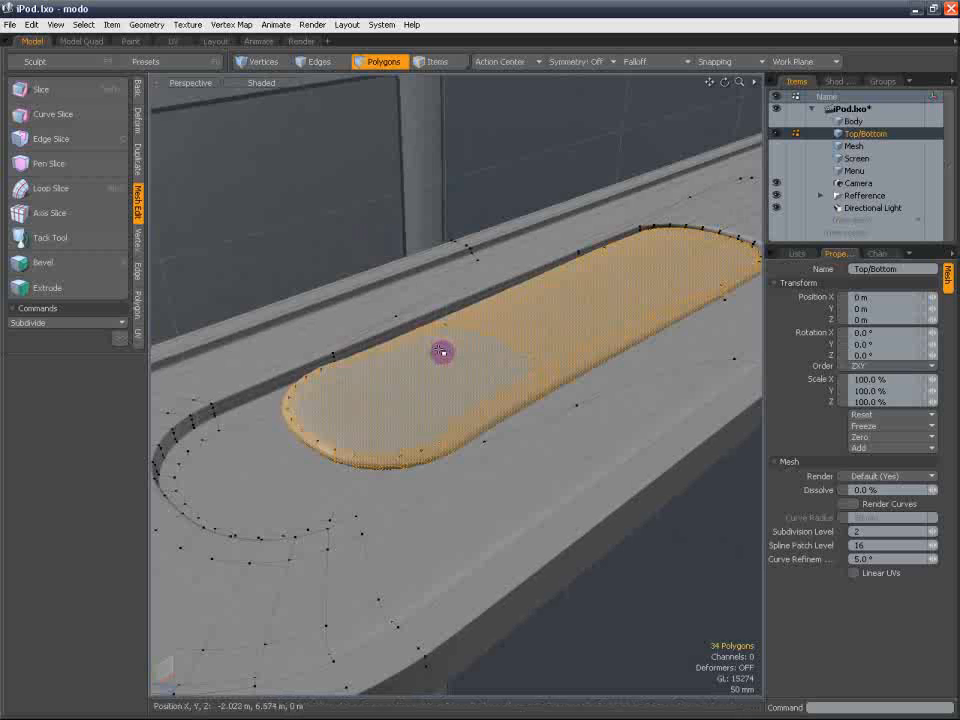
key(Tab)
click(319, 219)
alt+drag(319, 219, 433, 303)
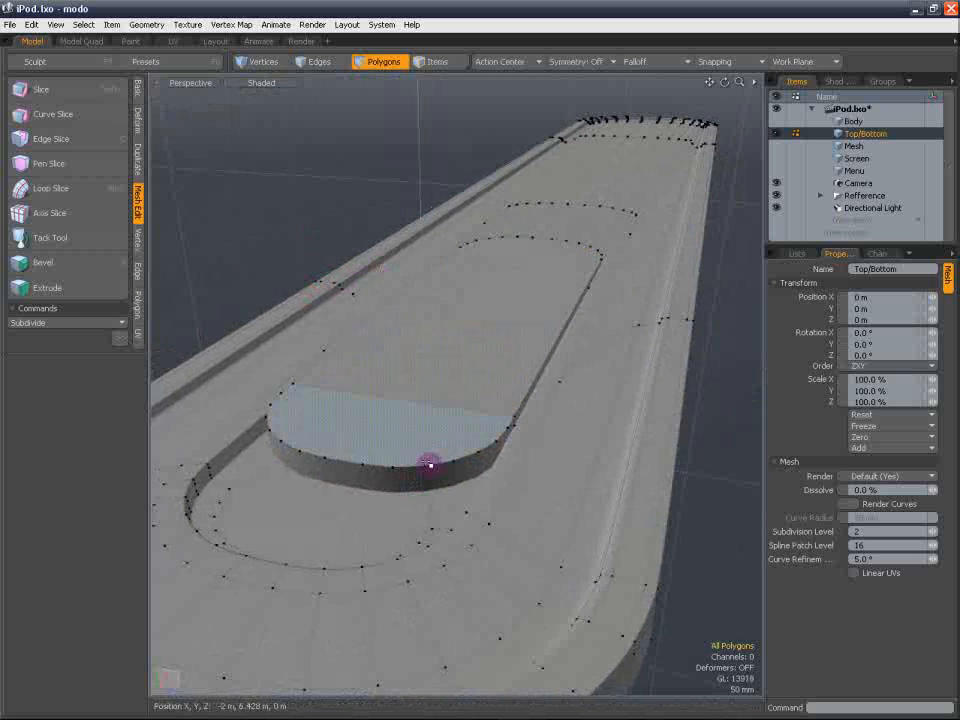
Bevel the edges around the top face of the switch block with a 17 mm inset and round level 1
click(316, 58)
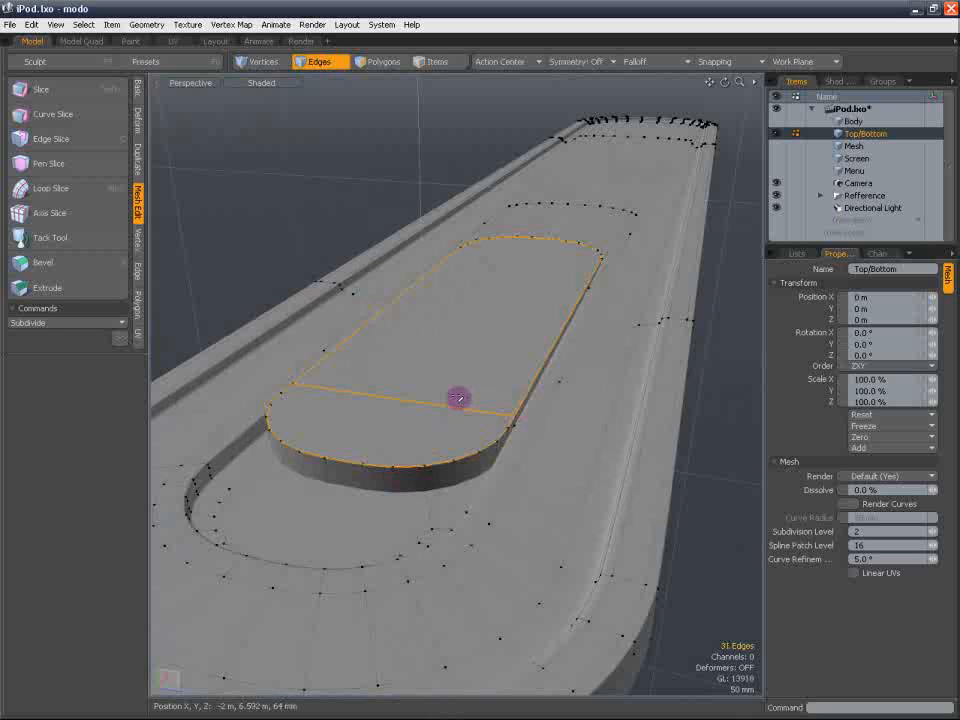
key(b)
drag(386, 431, 400, 441)
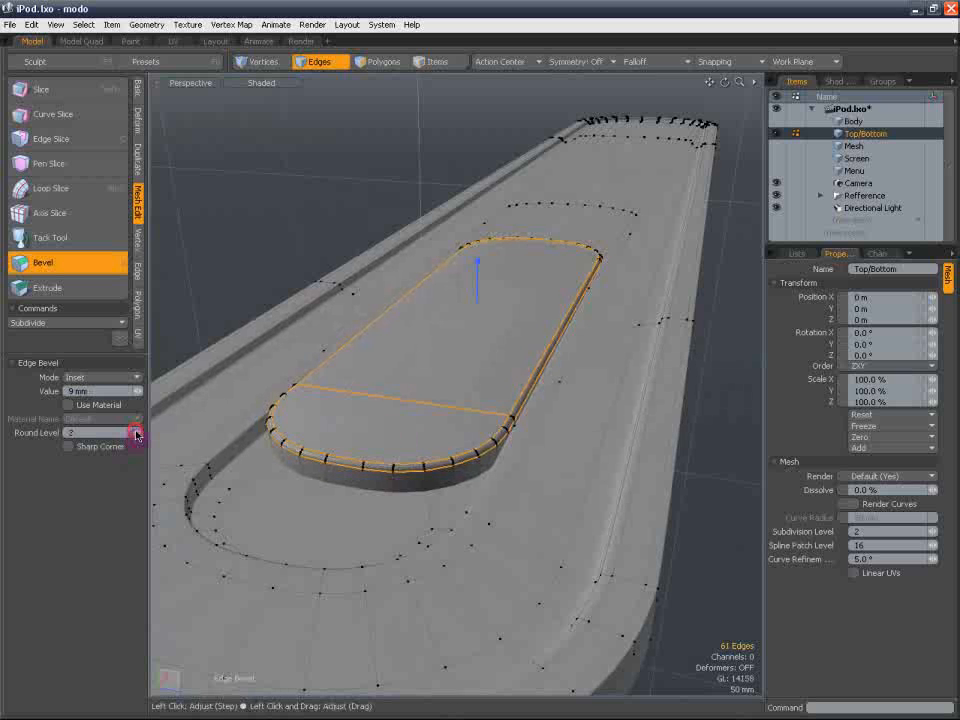
click(136, 434)
scroll(383, 397, up, 2)
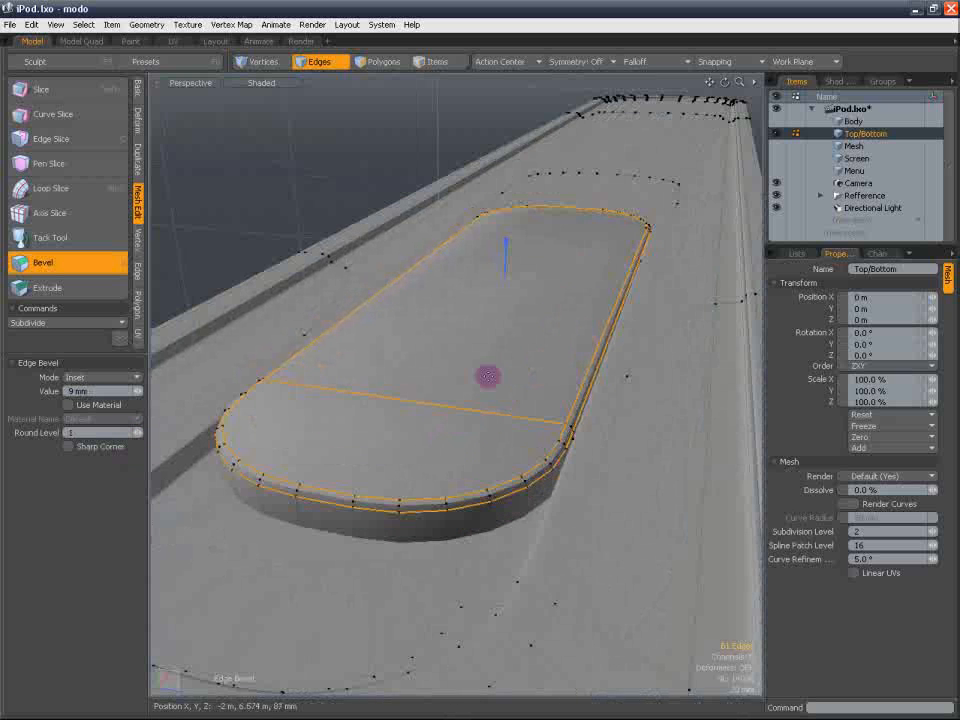
drag(516, 259, 516, 260)
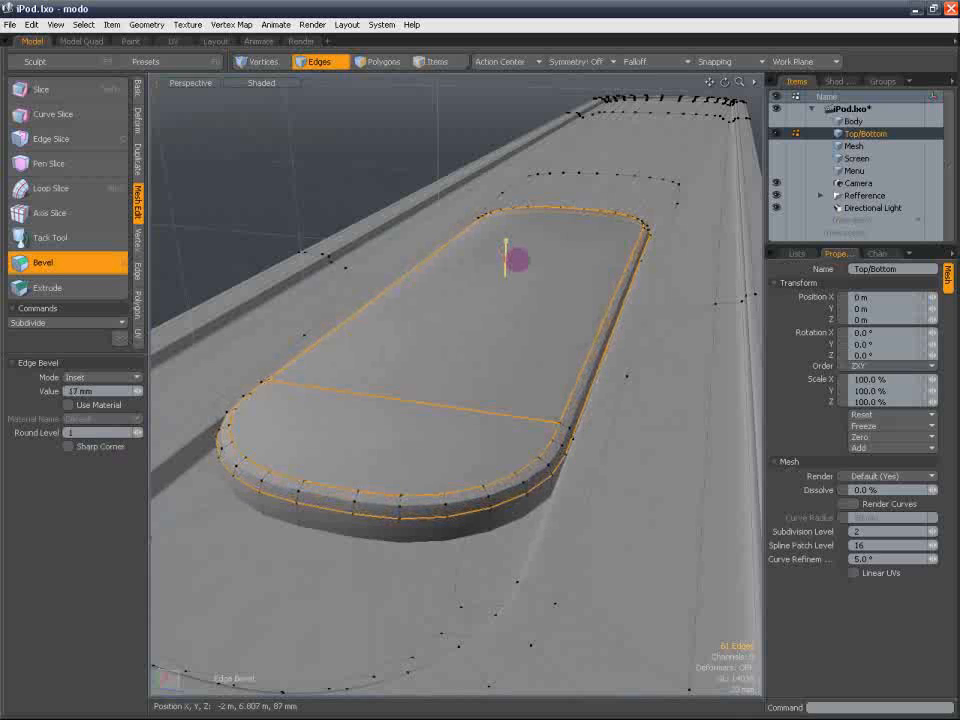
key(space)
Isolate the switch block and delete the polygons on its underside
click(378, 63)
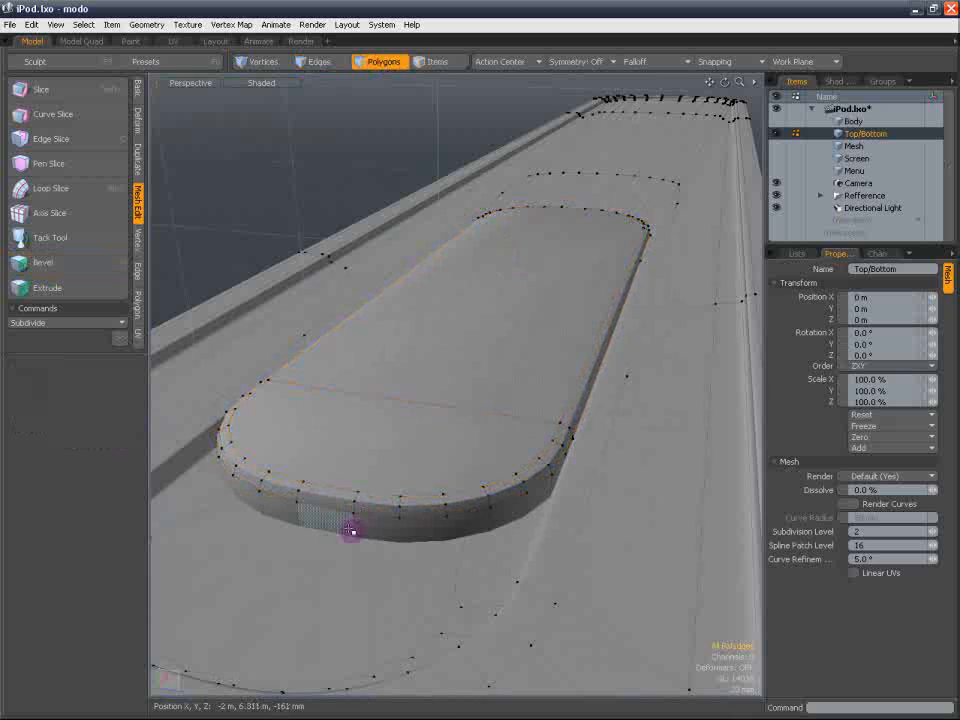
double_click(394, 484)
alt+drag(394, 482, 391, 162)
mouse_move(429, 403)
mouse_down()
mouse_move(489, 486)
mouse_move(471, 414)
mouse_move(484, 437)
mouse_move(549, 388)
mouse_move(512, 360)
mouse_move(531, 349)
mouse_move(457, 474)
mouse_move(499, 373)
mouse_move(542, 414)
mouse_up()
key(Delete)
Inset the two top polygons of the switch block with Bevel and subdivide the whole block
key(b)
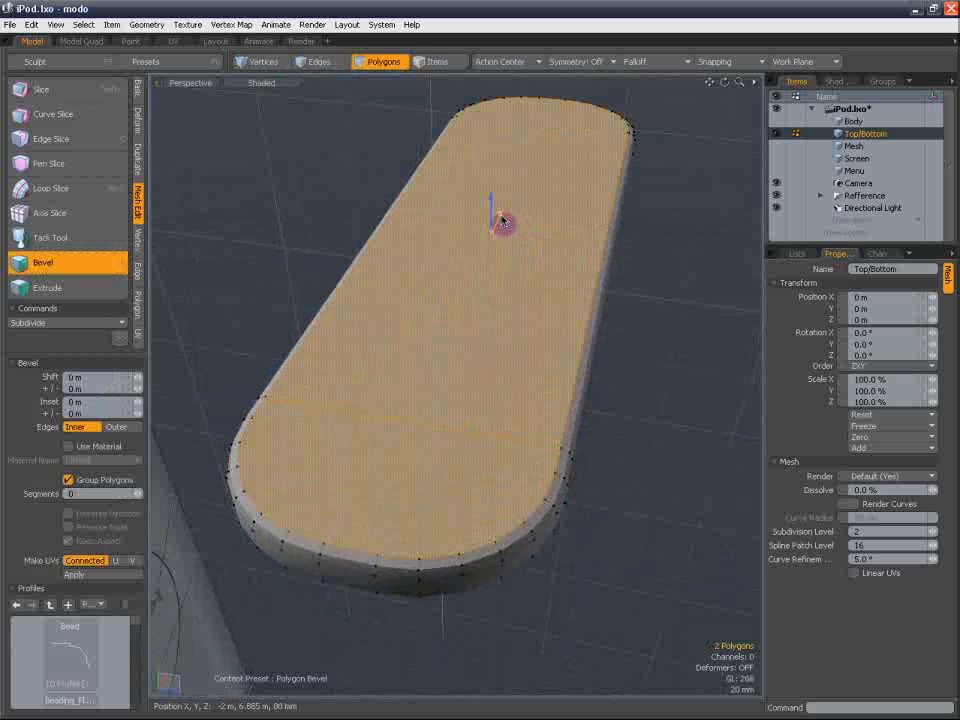
key(q)
click(596, 428)
double_click(544, 428)
key(Tab)
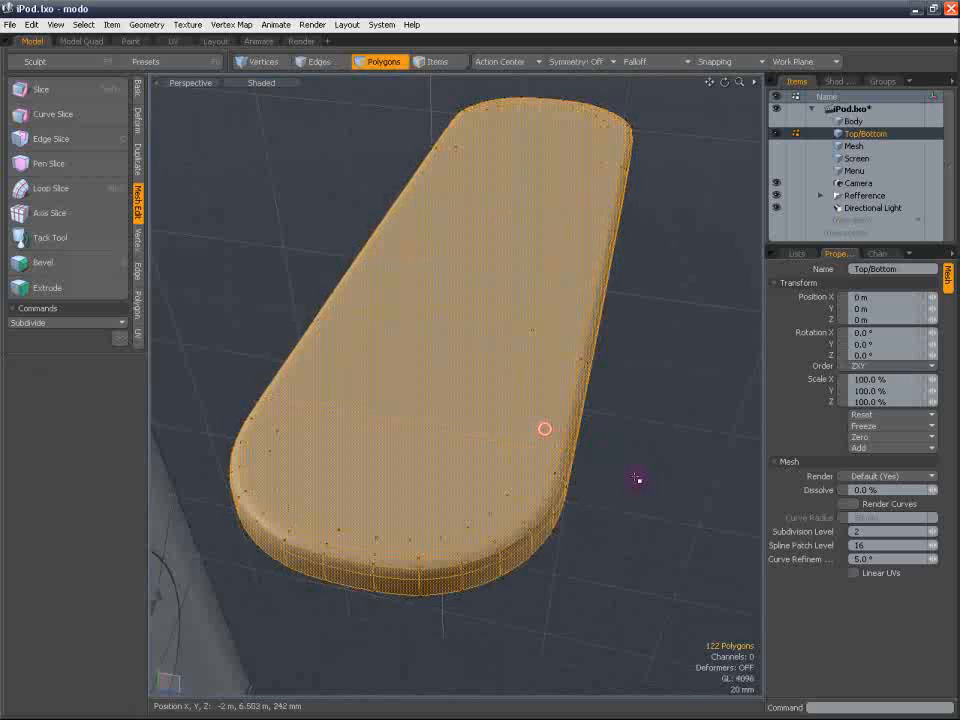
Unhide the rest of the cap with subdivision on and examine the surface around the switch at the slot's rounded end
click(638, 480)
alt+drag(638, 480, 570, 445)
double_click(528, 437)
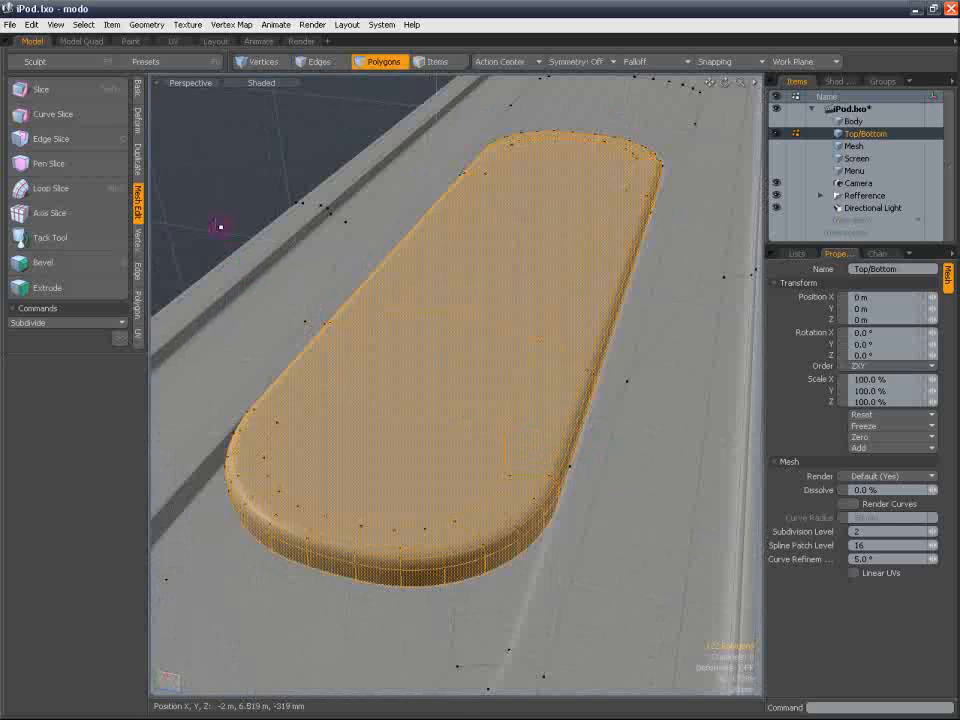
click(220, 226)
alt+drag(311, 227, 364, 134)
double_click(480, 427)
alt+drag(470, 342, 190, 410)
alt+shift+drag(519, 431, 246, 361)
scroll(637, 405, up, 2)
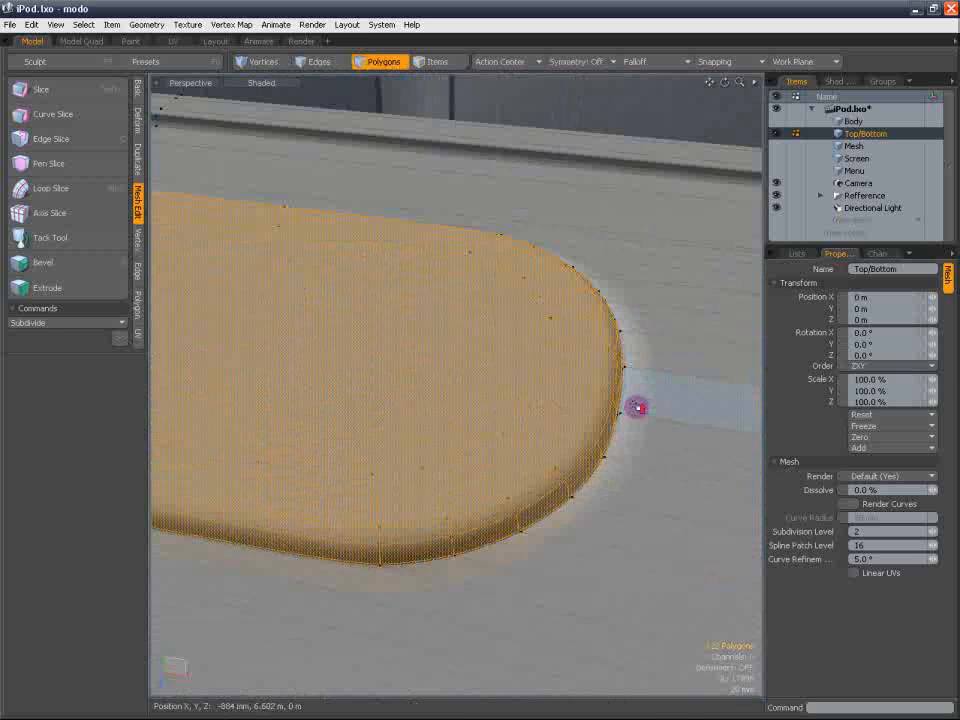
click(643, 131)
alt+drag(624, 402, 453, 272)
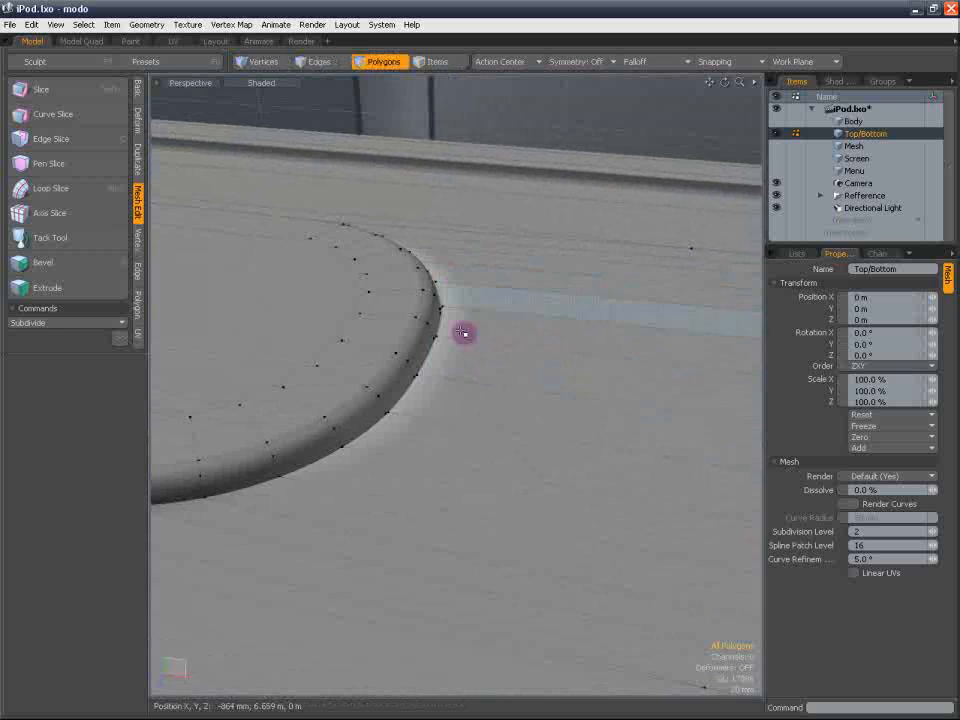
Turn off subdivision for the cap surrounding the switch and clear the selection
scroll(469, 469, down, 3)
double_click(491, 456)
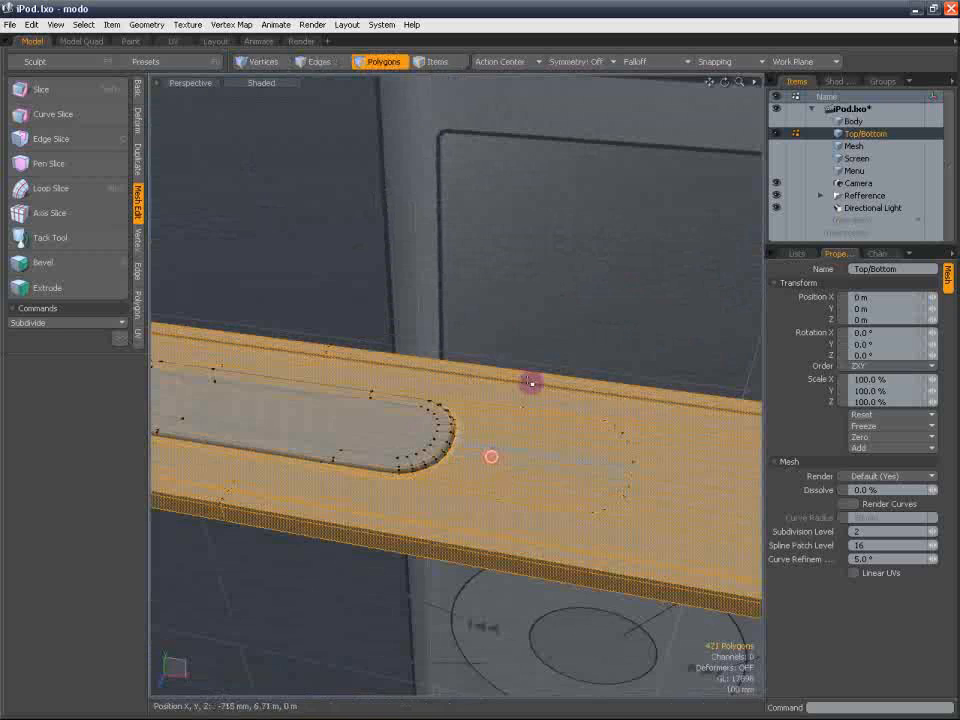
click(499, 347)
Hide the iPod's bottom cap, leaving only the top cap and its switch displayed
alt+drag(499, 347, 508, 456)
scroll(548, 460, down, 3)
alt+shift+drag(593, 441, 301, 396)
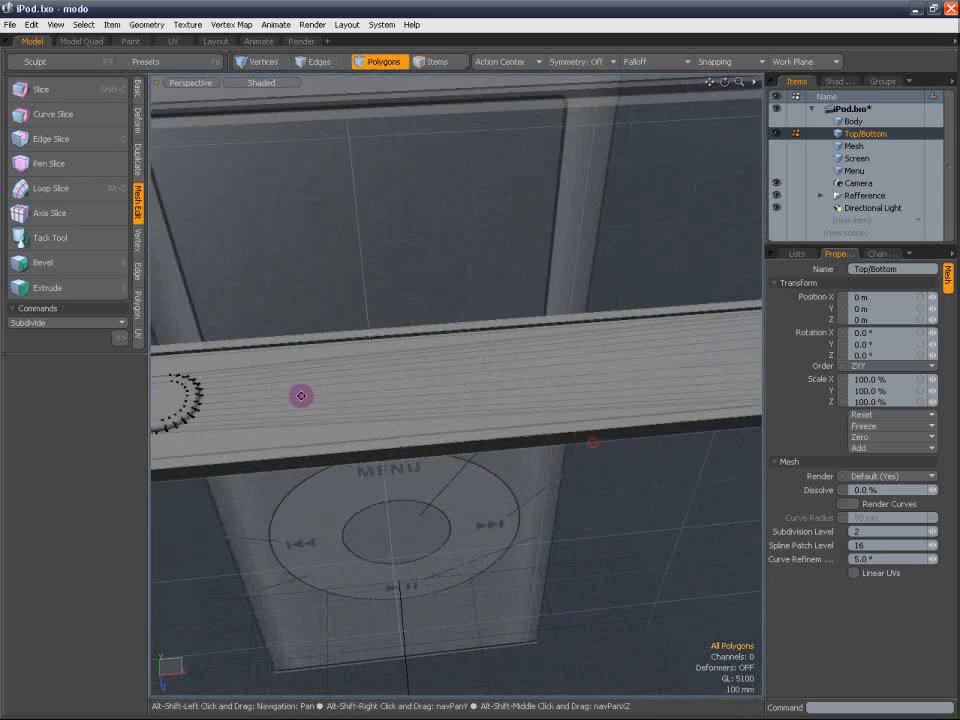
scroll(301, 396, down, 4)
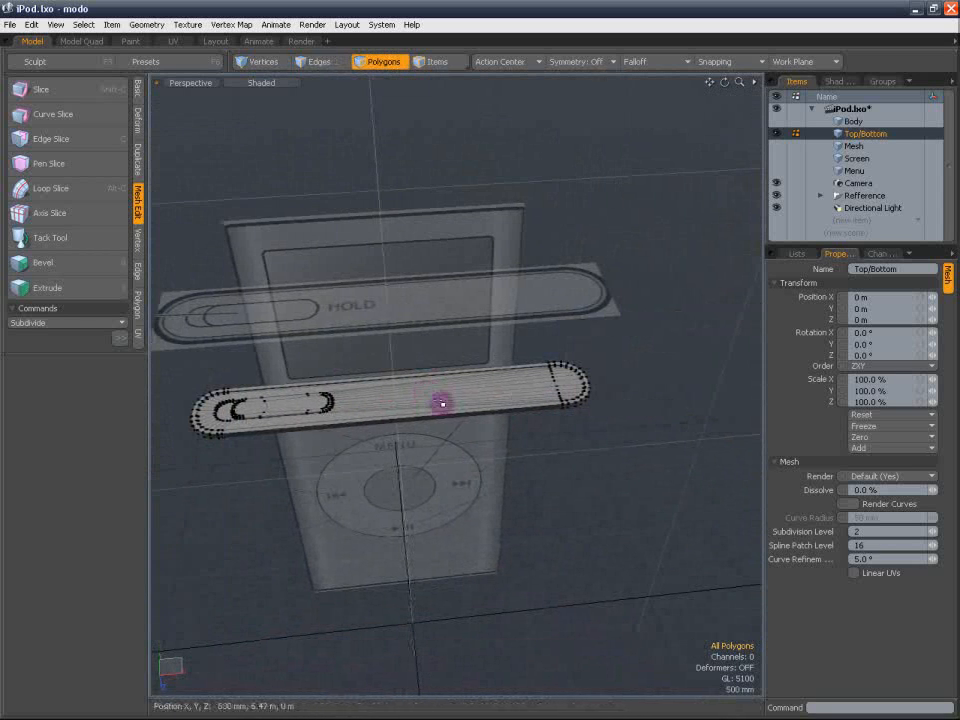
click(201, 84)
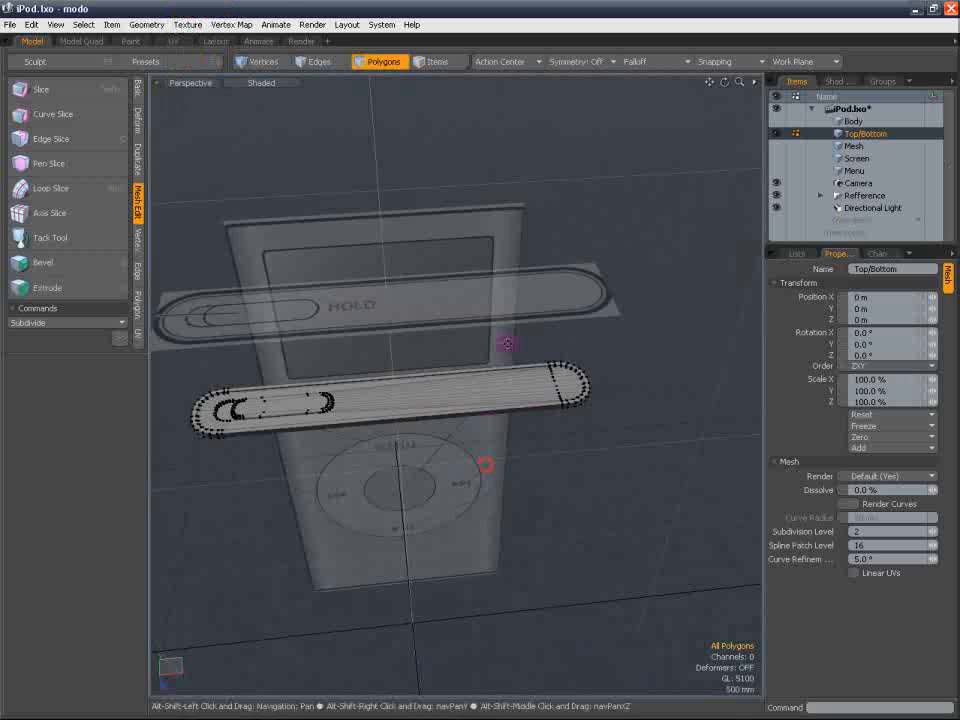
scroll(508, 457, down, 3)
alt+shift+drag(499, 461, 506, 360)
alt+shift+drag(506, 521, 482, 345)
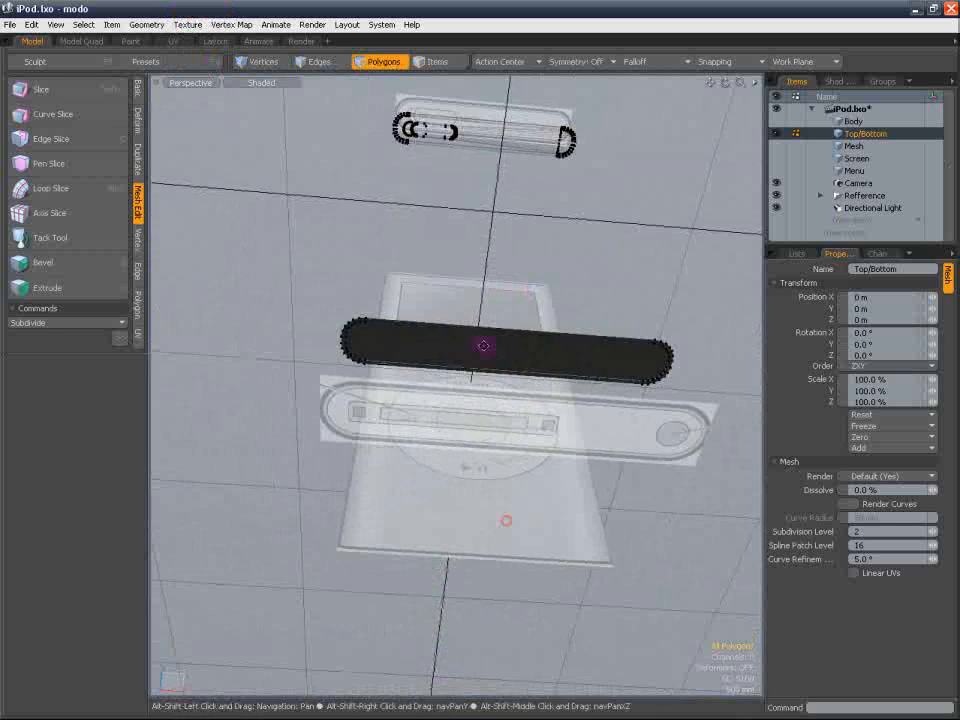
click(461, 343)
key(Delete)
alt+drag(465, 225, 455, 440)
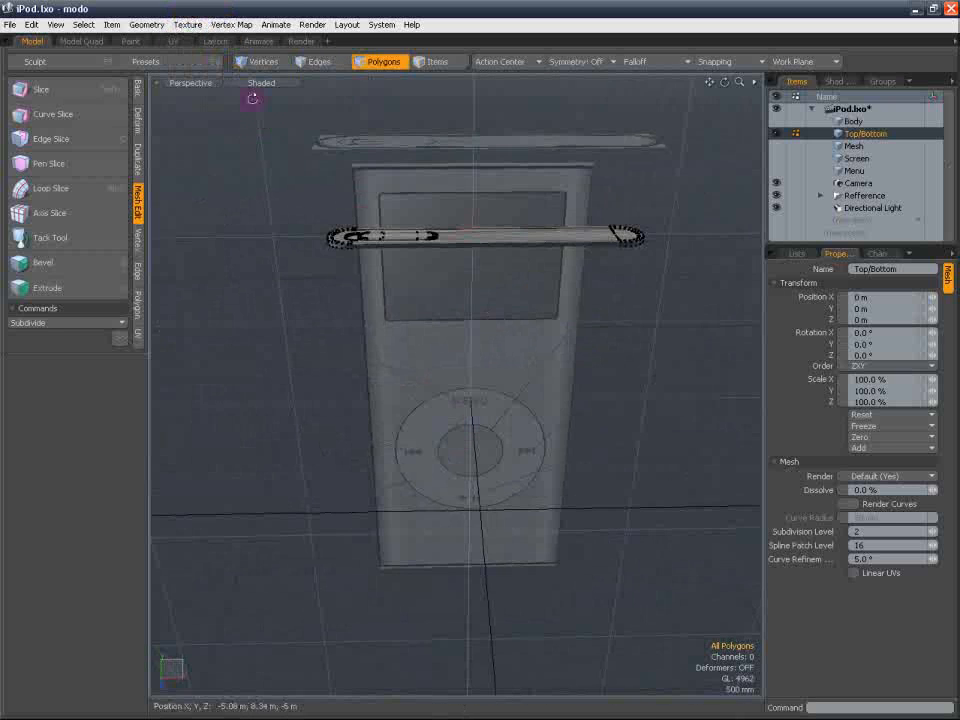
In the Top view, slice the cap straight across its width at X -810 mm, just beyond the HOLD slot
click(208, 83)
click(212, 18)
alt+shift+drag(409, 356, 381, 169)
scroll(423, 401, up, 5)
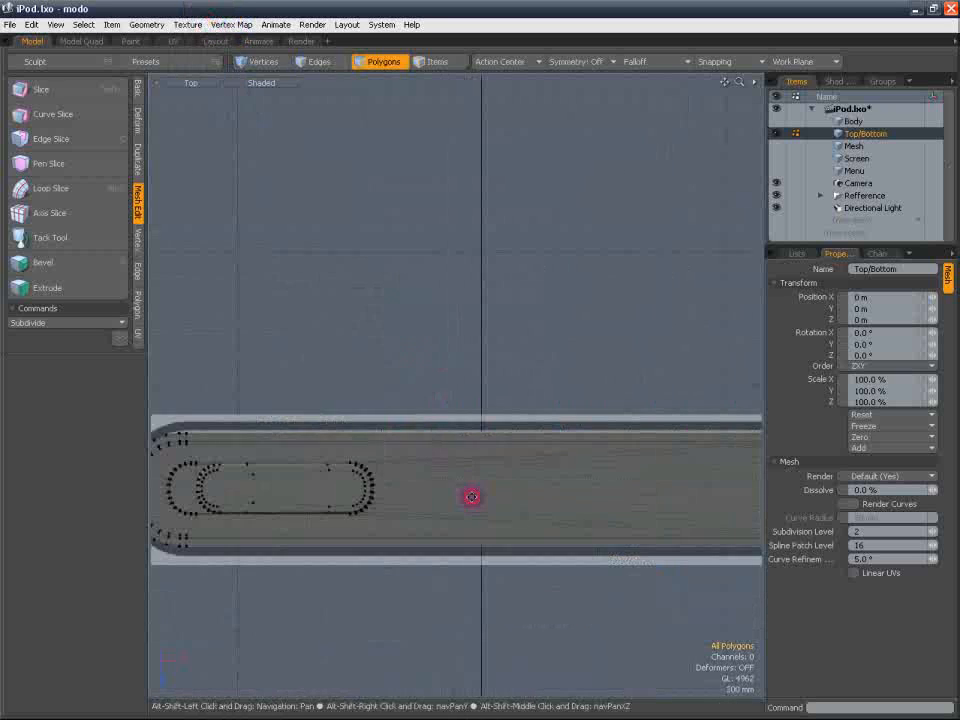
alt+shift+drag(471, 497, 446, 336)
key(shift+c)
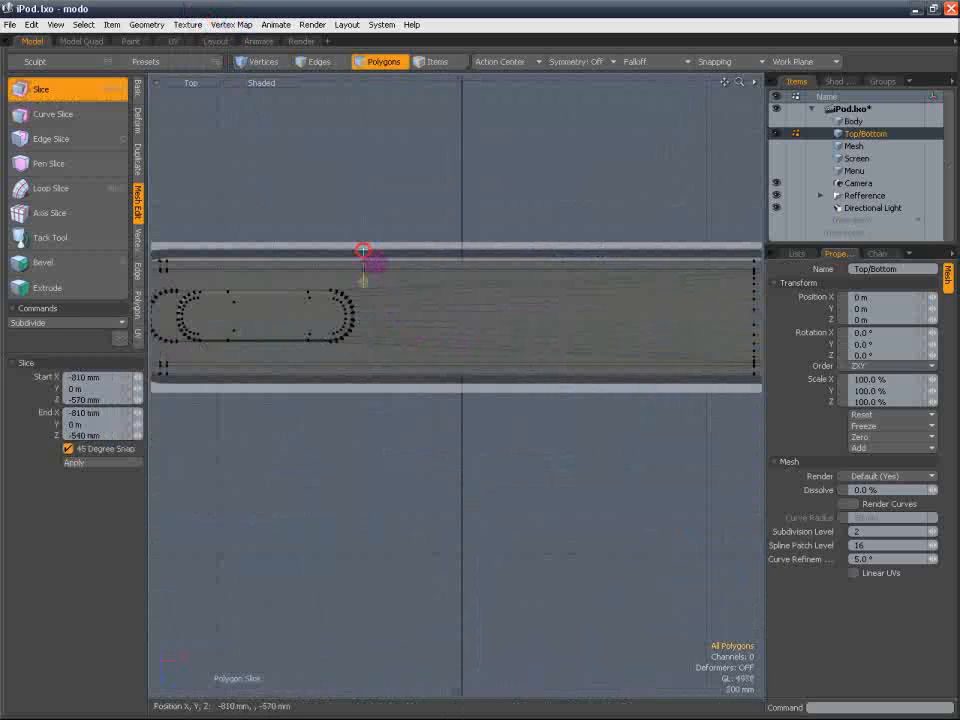
key(space)
Add three more slices across the cap at about X 0, at X 860 mm, and midway between that and the rounded end
alt+shift+drag(489, 243, 442, 234)
key(shift+c)
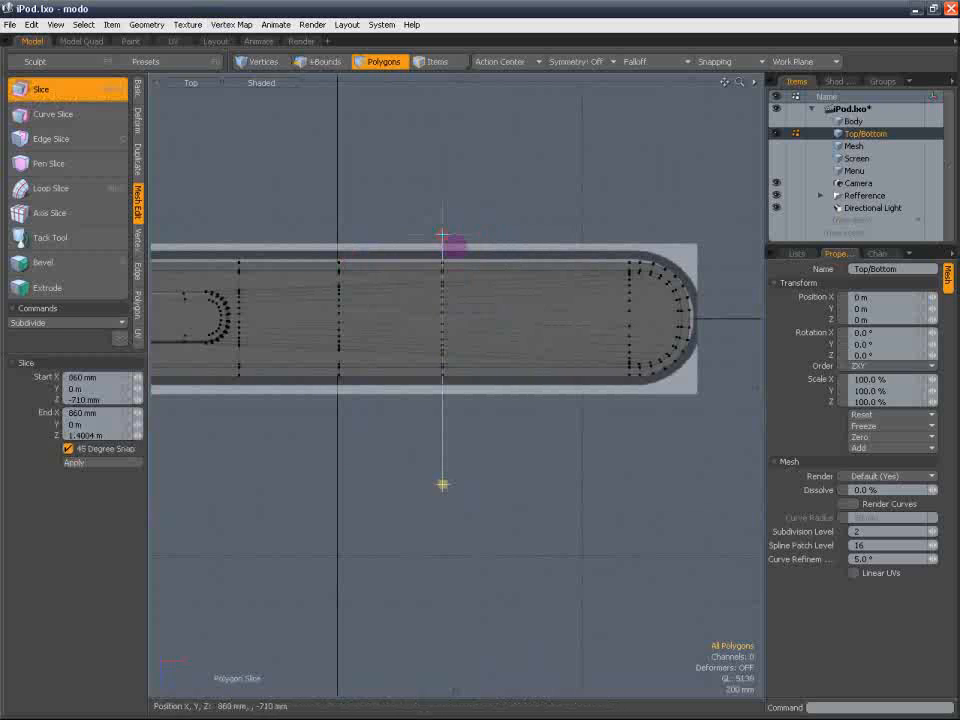
key(space)
key(shift+c)
key(space)
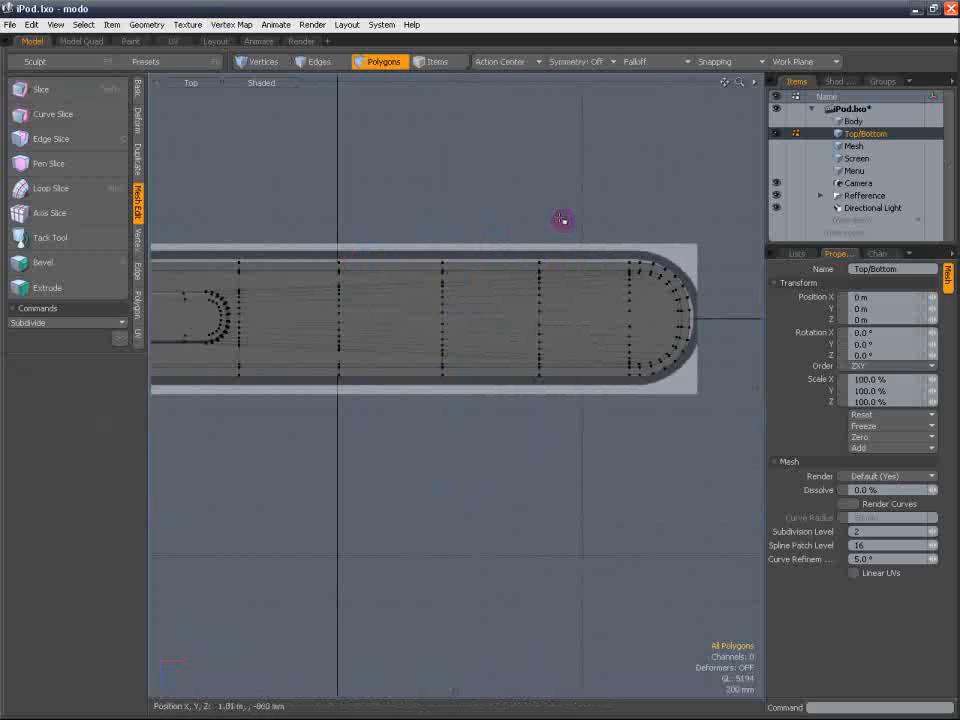
Preview the sliced cap subdivided in the Perspective view and examine the surface around the slot's rounded end
alt+shift+drag(271, 156, 361, 169)
click(200, 145)
alt+drag(407, 279, 546, 274)
key(a)
scroll(424, 369, up, 5)
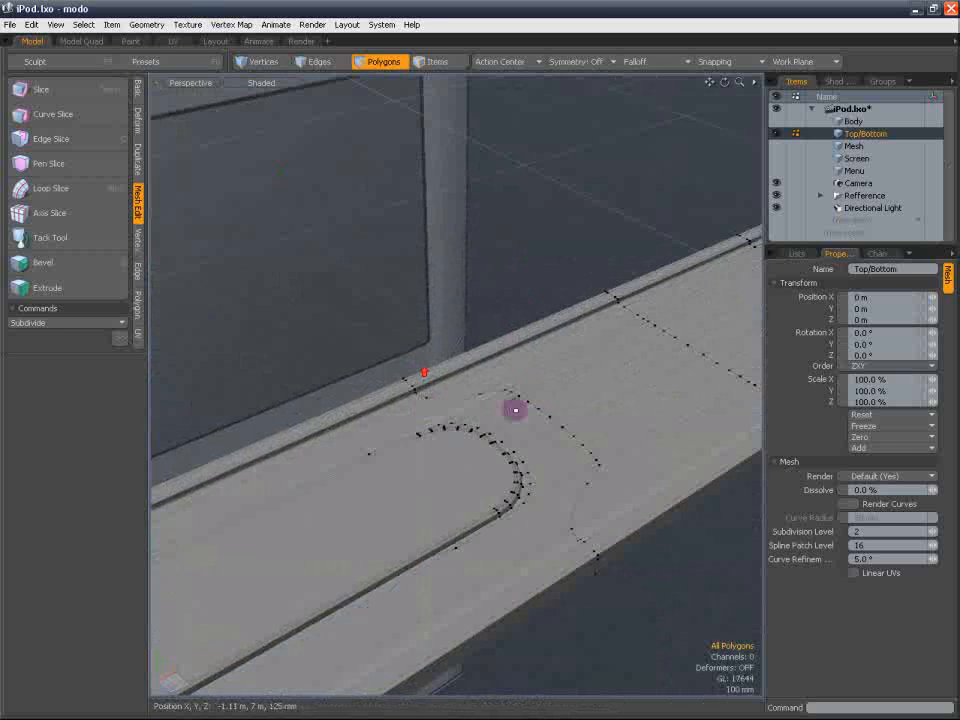
alt+drag(534, 403, 416, 377)
scroll(388, 430, up, 3)
click(420, 415)
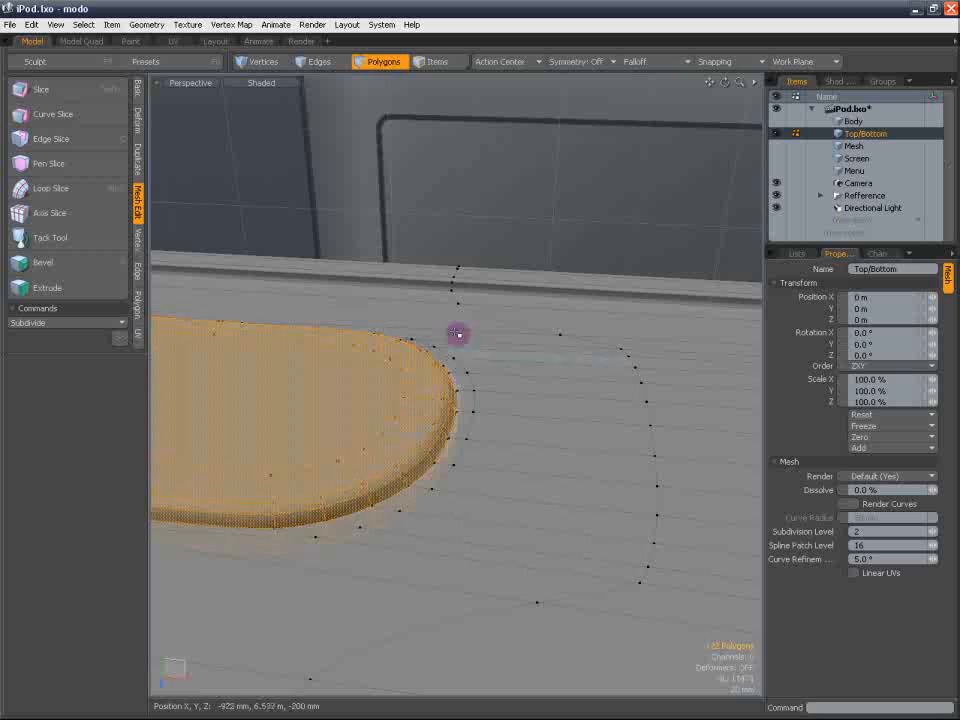
alt+drag(456, 332, 416, 423)
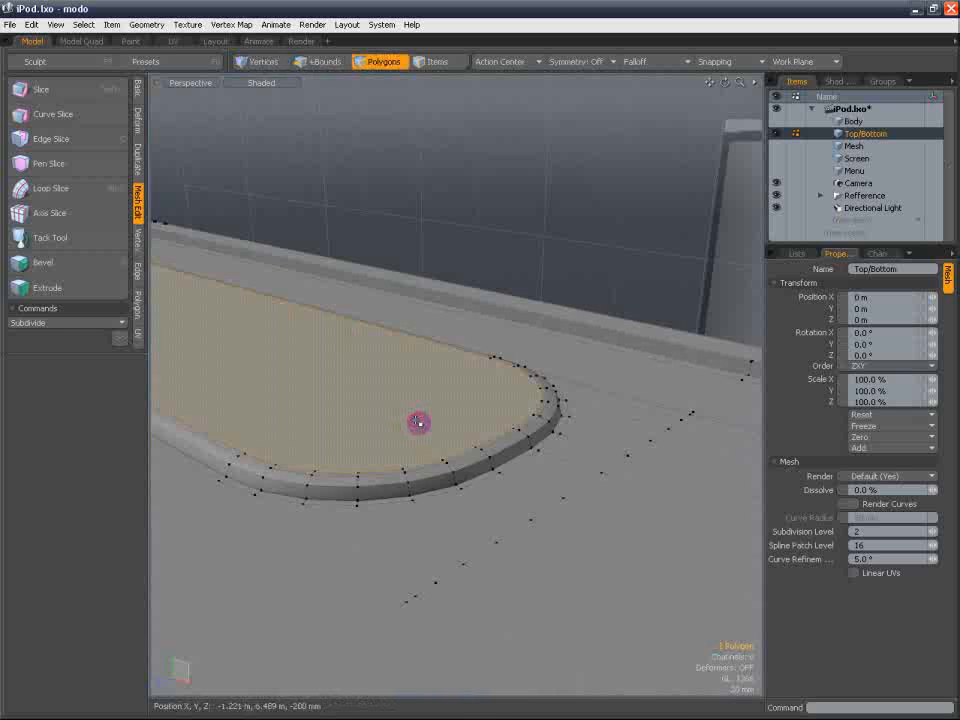
Select the switch block's polygons, adjust the selection, and raise them slightly along Y above the slot
shift+double_click(418, 422)
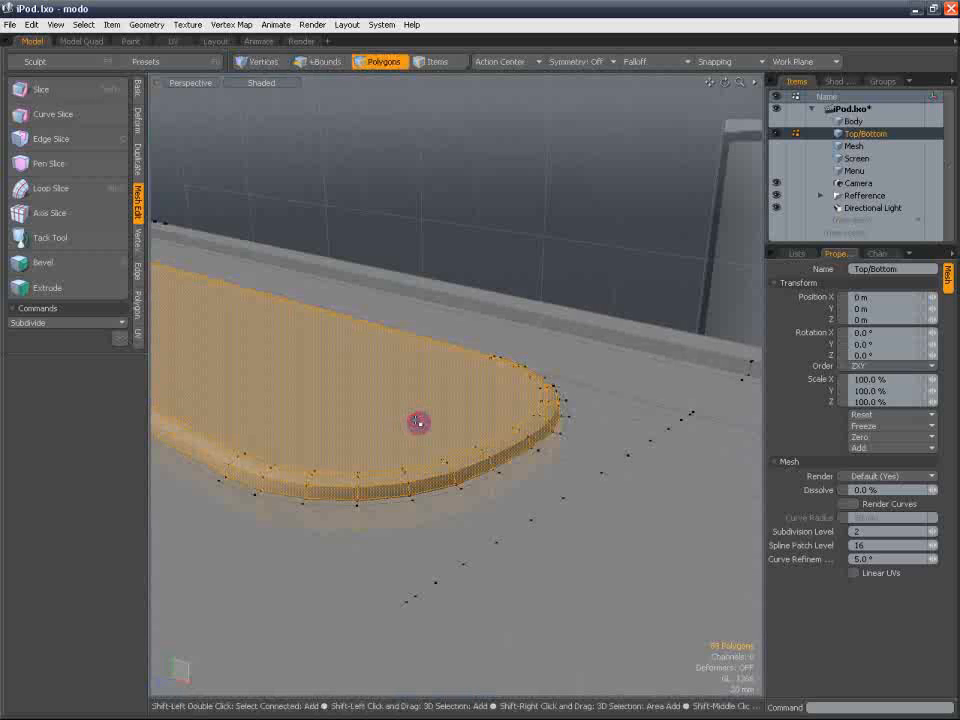
click(473, 393)
key(shift+Up)
key(shift+Up)
key(shift+Up)
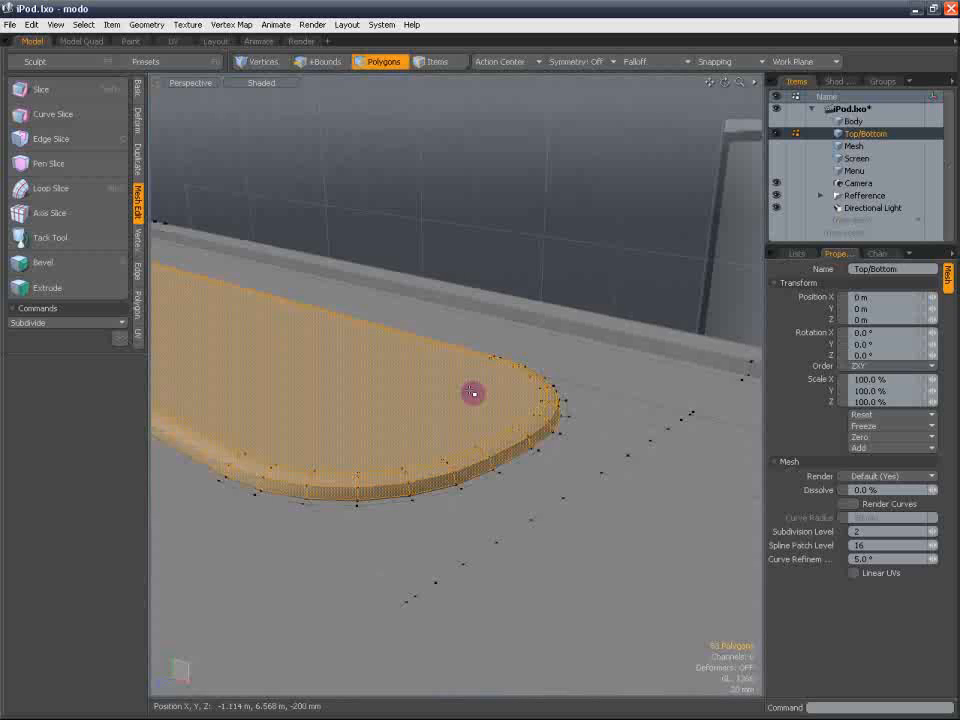
key(shift+Down)
key(shift+Down)
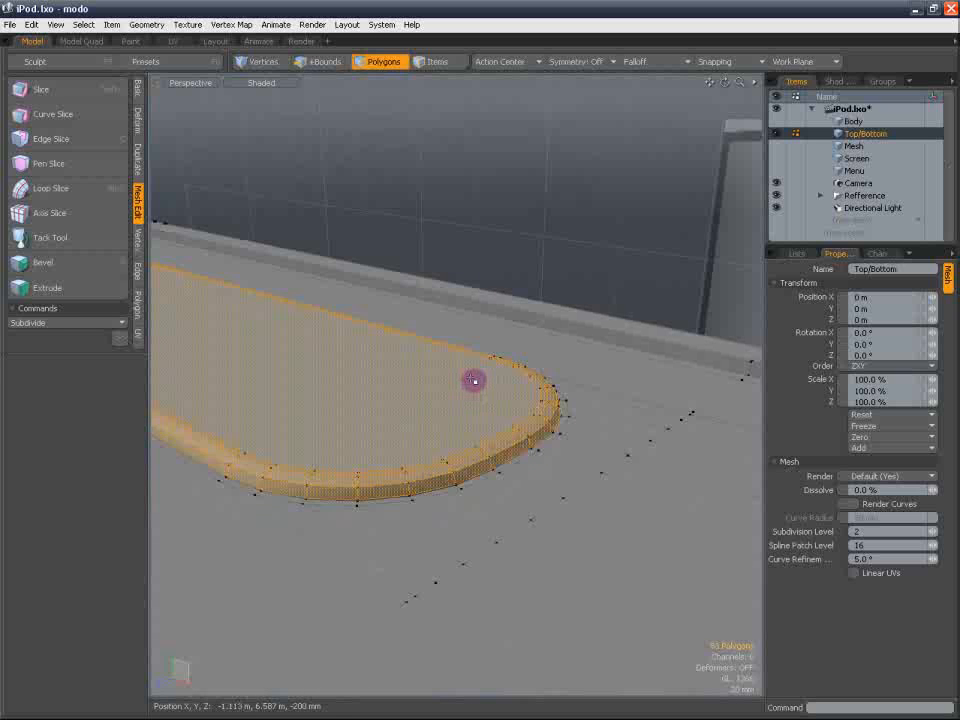
key(w)
alt+shift+drag(233, 272, 270, 276)
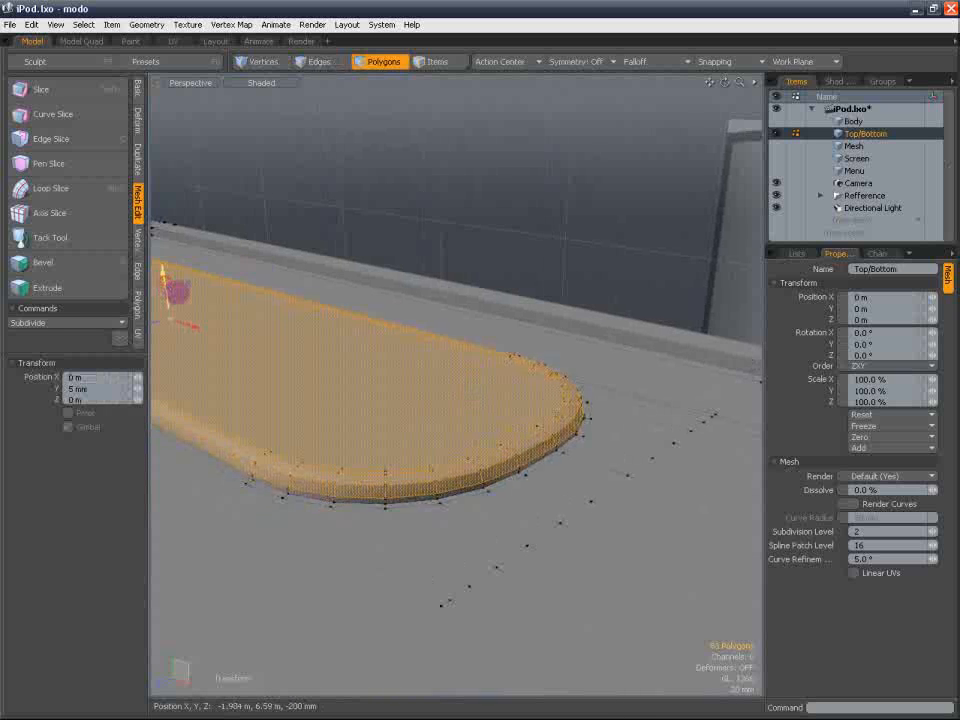
drag(178, 291, 177, 290)
click(371, 65)
click(529, 180)
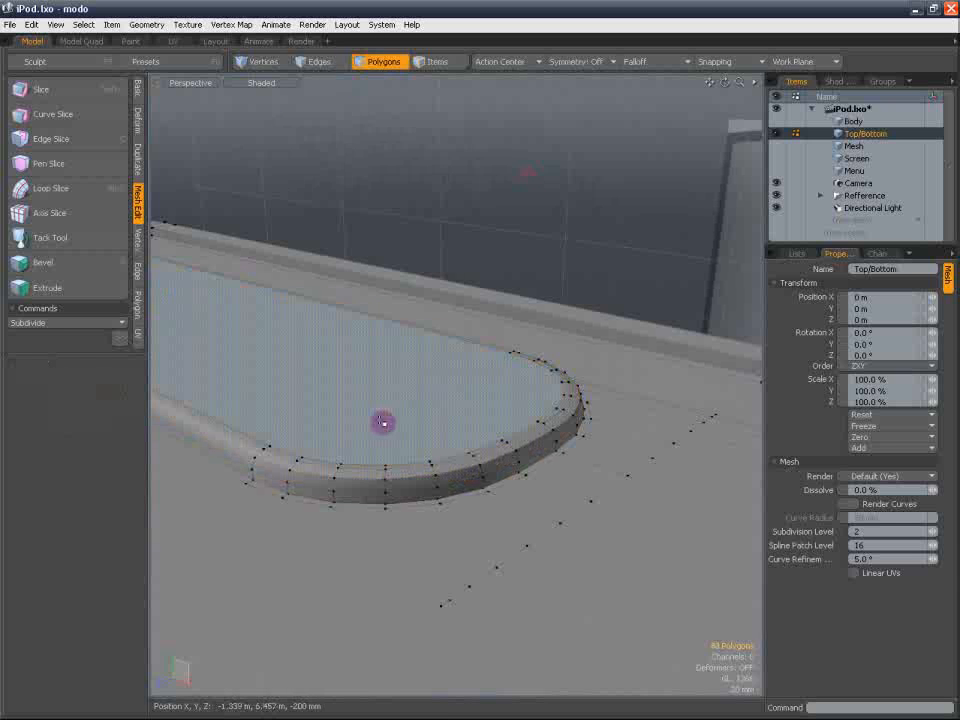
Turn subdivision back on for the switch and the cap, and clear the selection
double_click(381, 422)
click(563, 248)
mouse_move(556, 234)
alt+mouse_down()
mouse_move(544, 218)
mouse_move(613, 208)
mouse_move(602, 448)
mouse_move(613, 467)
mouse_move(667, 212)
mouse_move(645, 191)
mouse_move(574, 306)
mouse_move(544, 302)
mouse_move(705, 302)
mouse_move(521, 272)
mouse_move(516, 191)
alt+mouse_up()
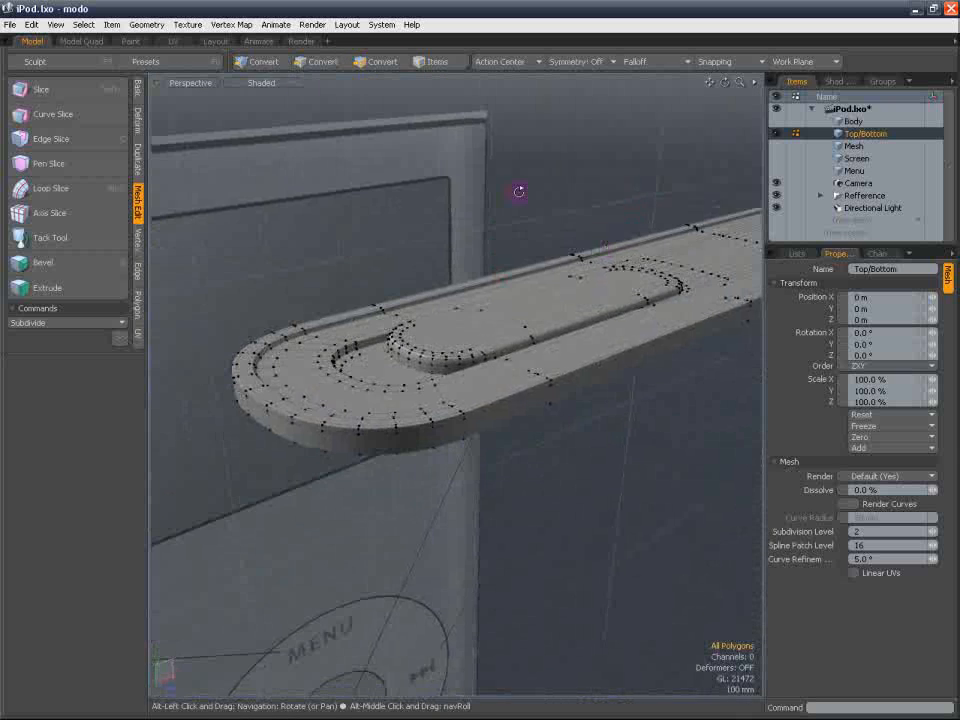
Turn off vertex display in the viewport and unhide the bottom cap
click(265, 82)
mouse_move(279, 208)
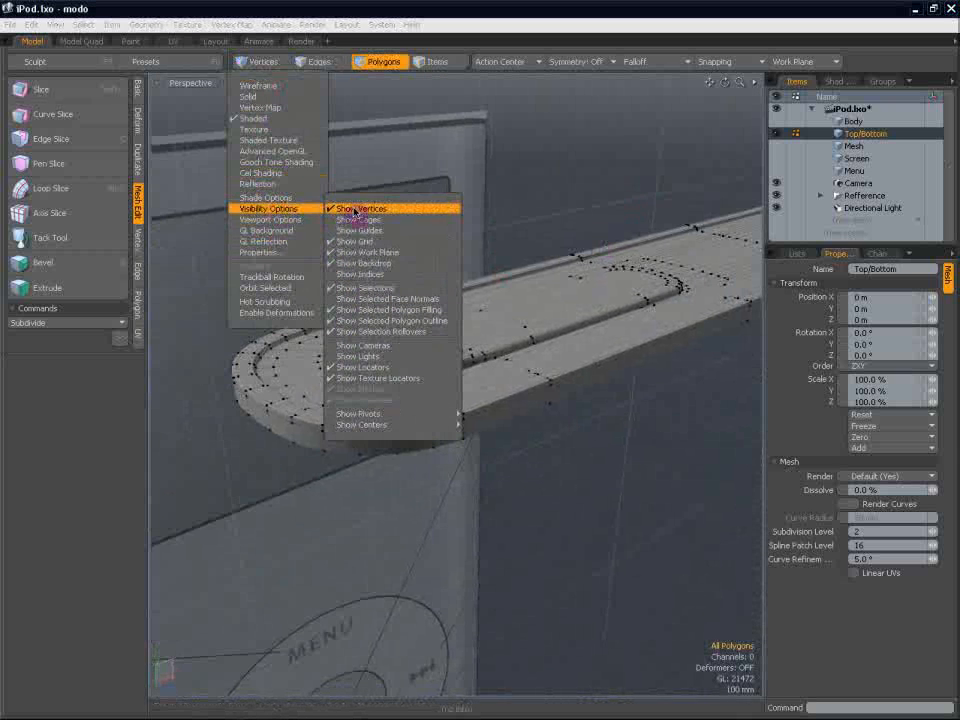
click(357, 211)
alt+drag(358, 212, 375, 256)
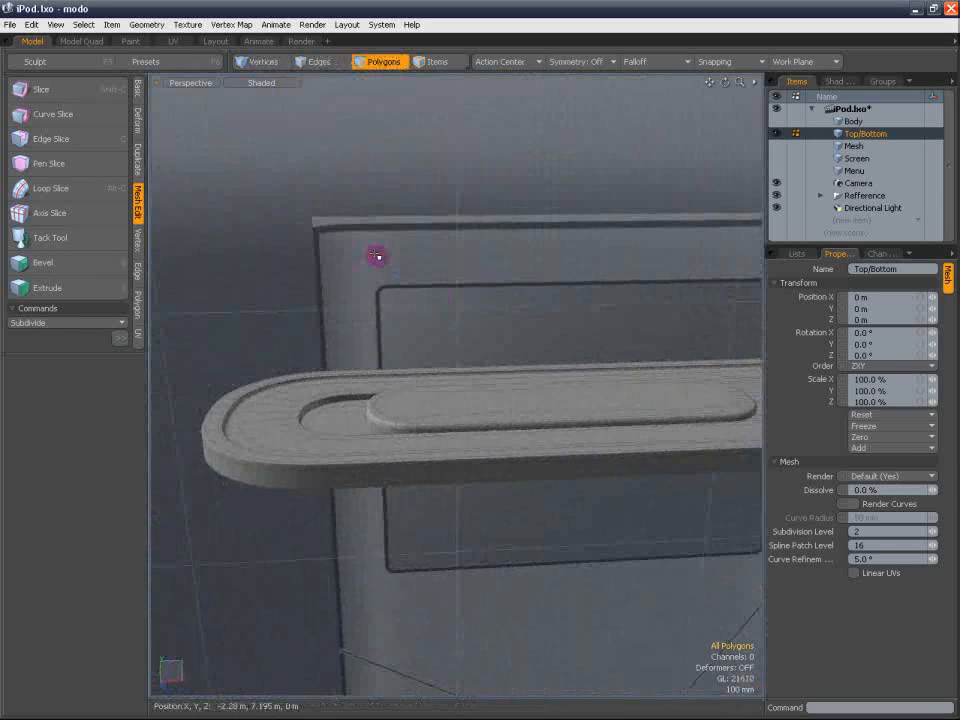
Select Body together with Top/Bottom to review the assembled iPod, and save the iPod.lxo scene
click(853, 121)
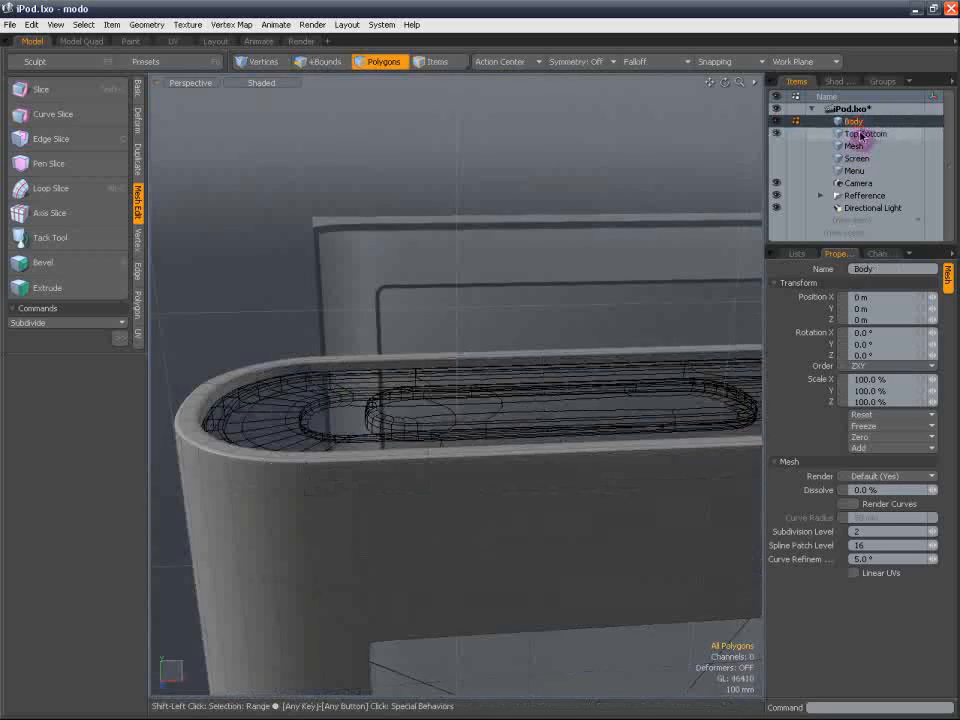
ctrl+click(862, 135)
alt+drag(519, 296, 422, 317)
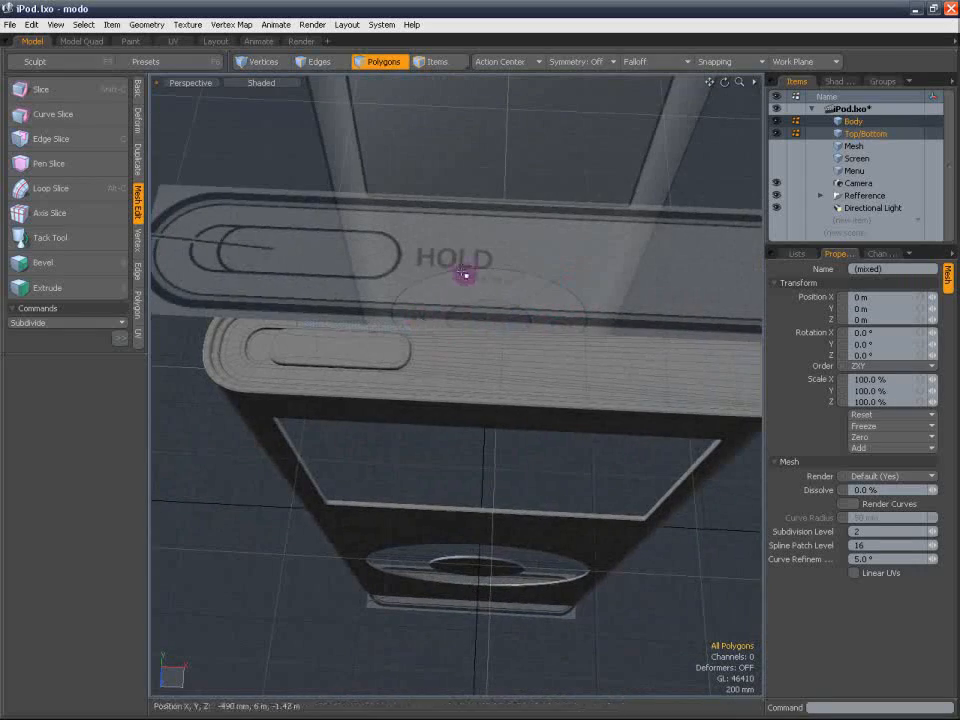
alt+drag(463, 273, 448, 358)
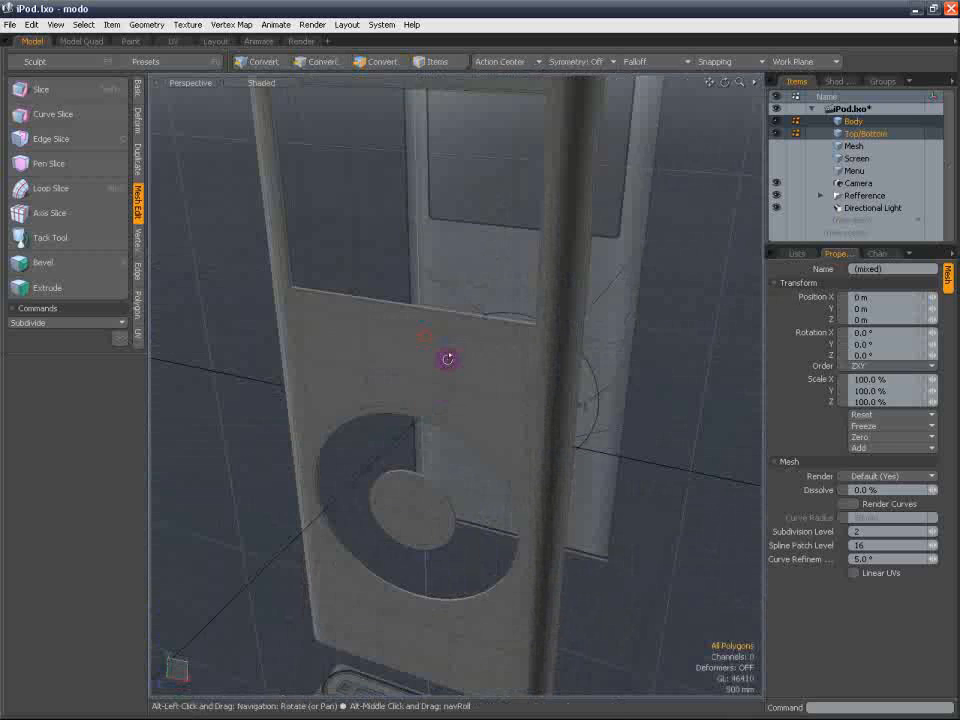
click(12, 25)
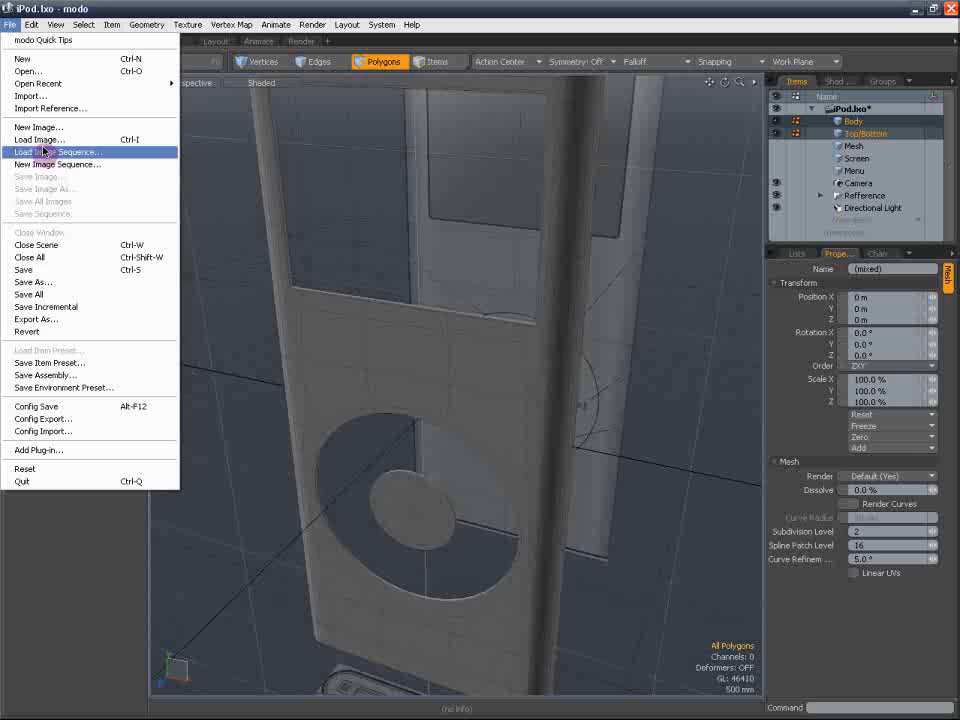
click(30, 270)
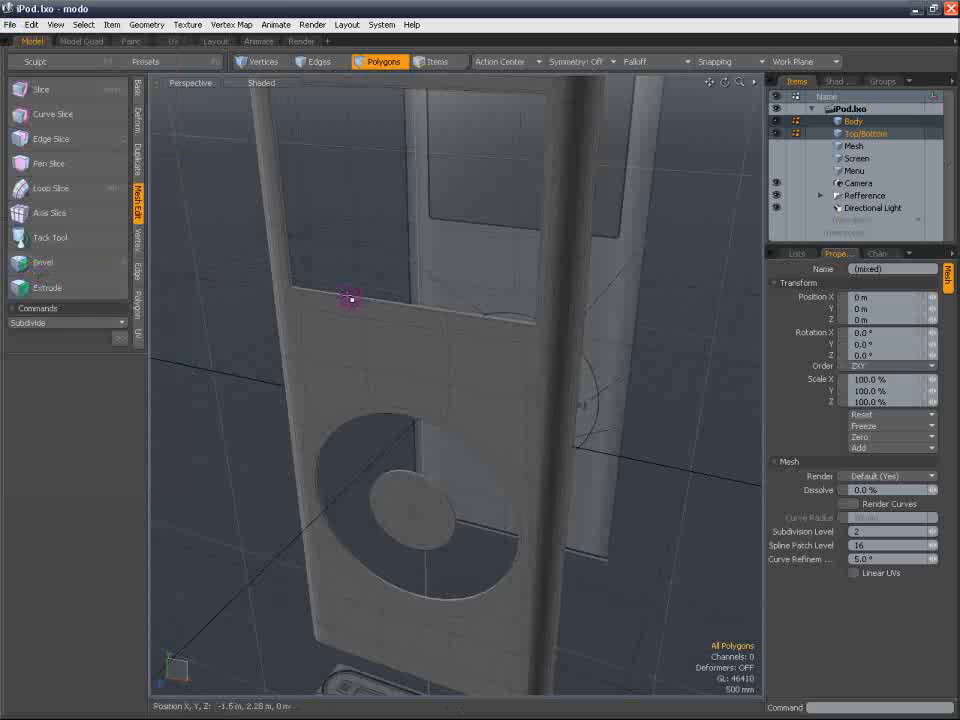